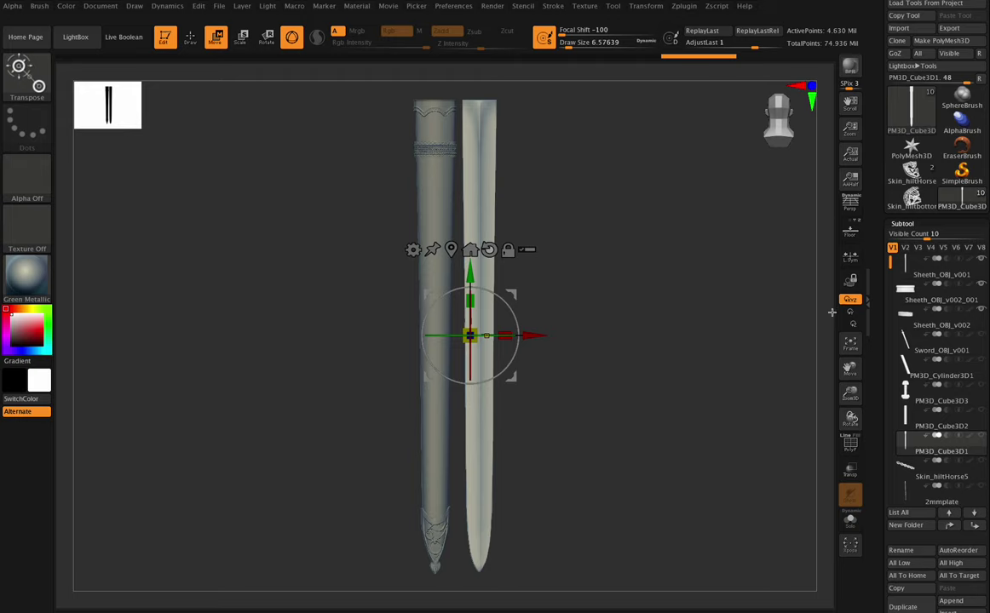
# - Hide the sheath subtools so that only the sword blade PM3D_Cube3D1 is shown
pyautogui.moveTo(853, 422); pyautogui.dragTo(818, 422)
pyautogui.moveTo(854, 378); pyautogui.dragTo(850, 415)
pyautogui.moveTo(850, 371); pyautogui.dragTo(849, 416)
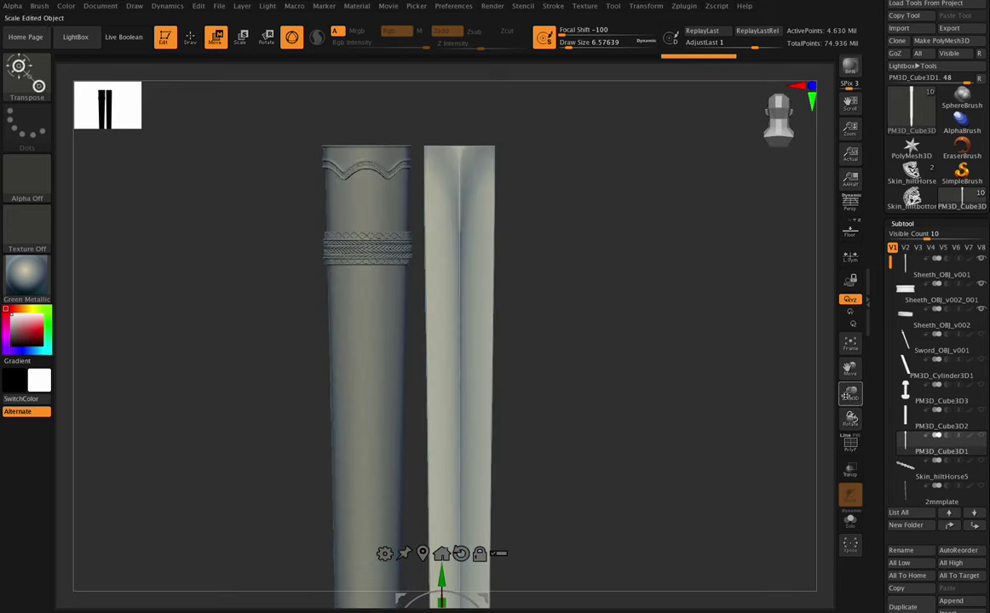
pyautogui.moveTo(847, 395); pyautogui.dragTo(845, 347)
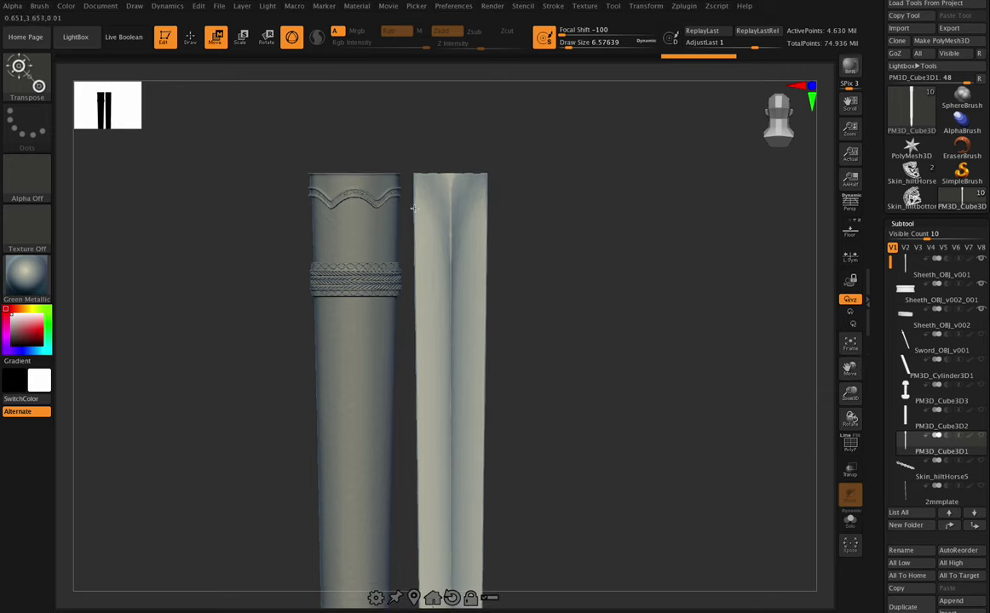
pyautogui.click(192, 38)
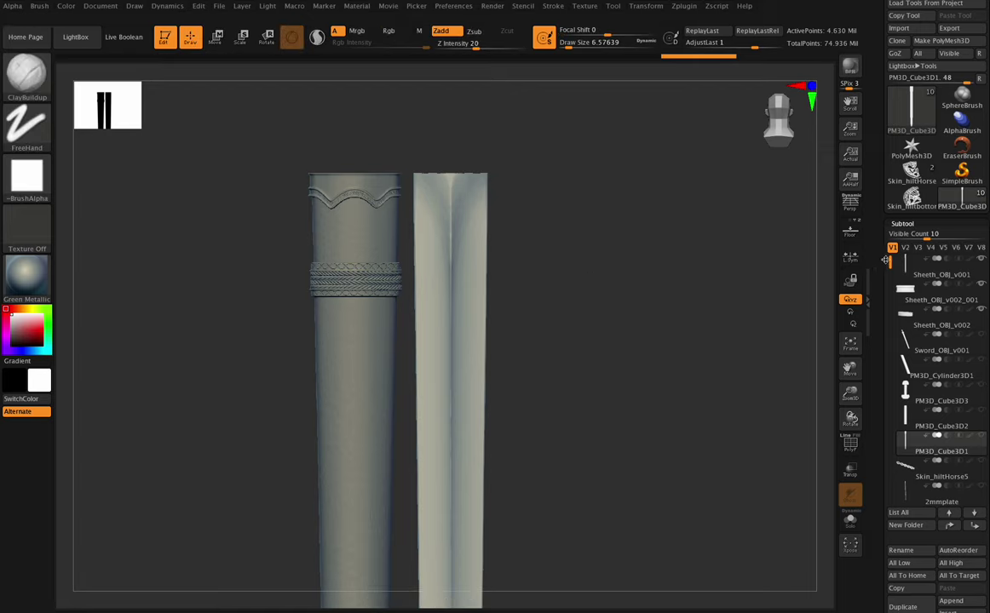
pyautogui.click(980, 259)
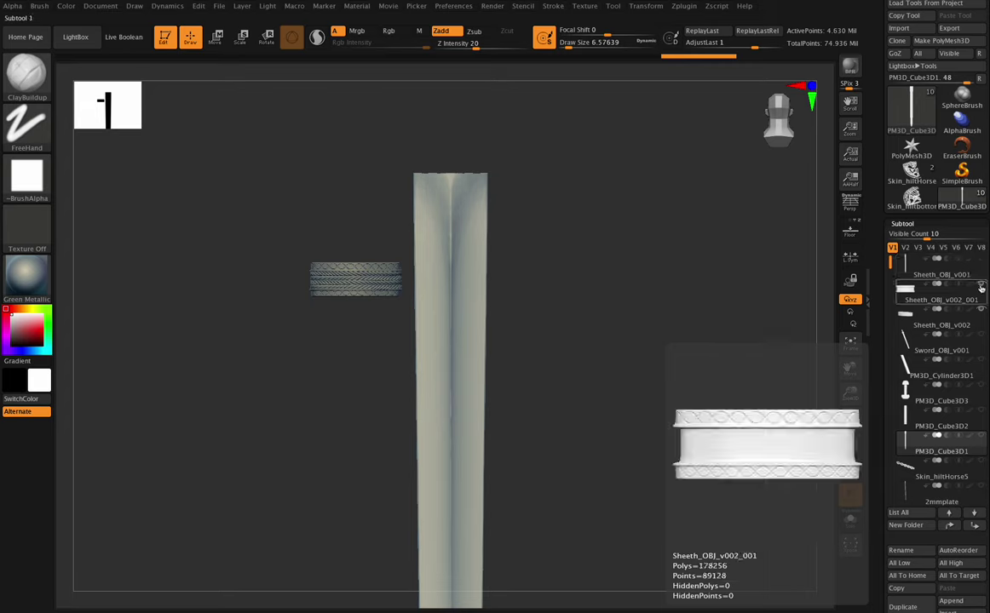
pyautogui.click(981, 286)
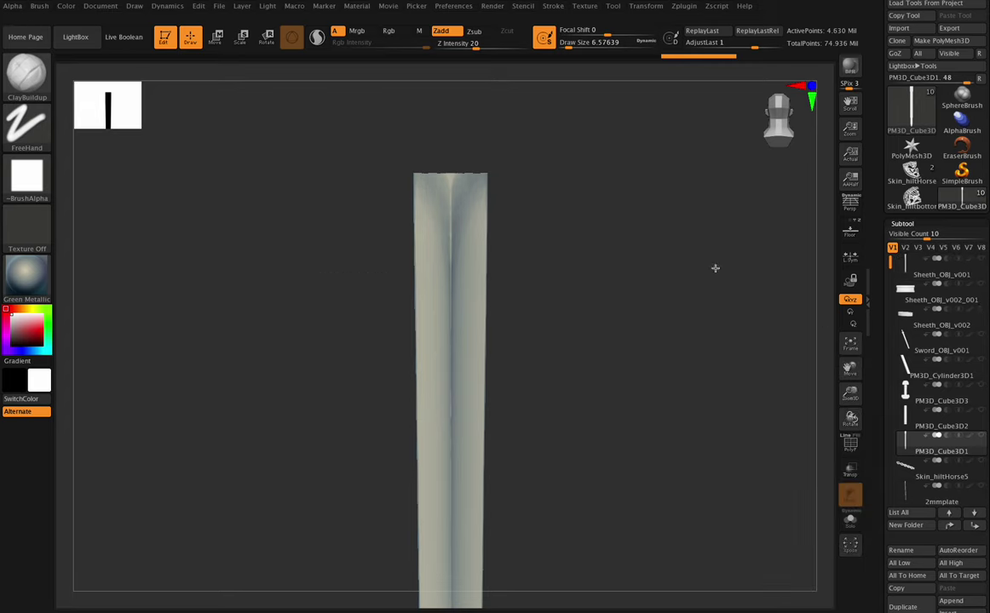
# - Turn off Activate Symmetry and move the transform gizmo sideways onto the blade's centre line
pyautogui.moveTo(841, 370); pyautogui.dragTo(752, 316)
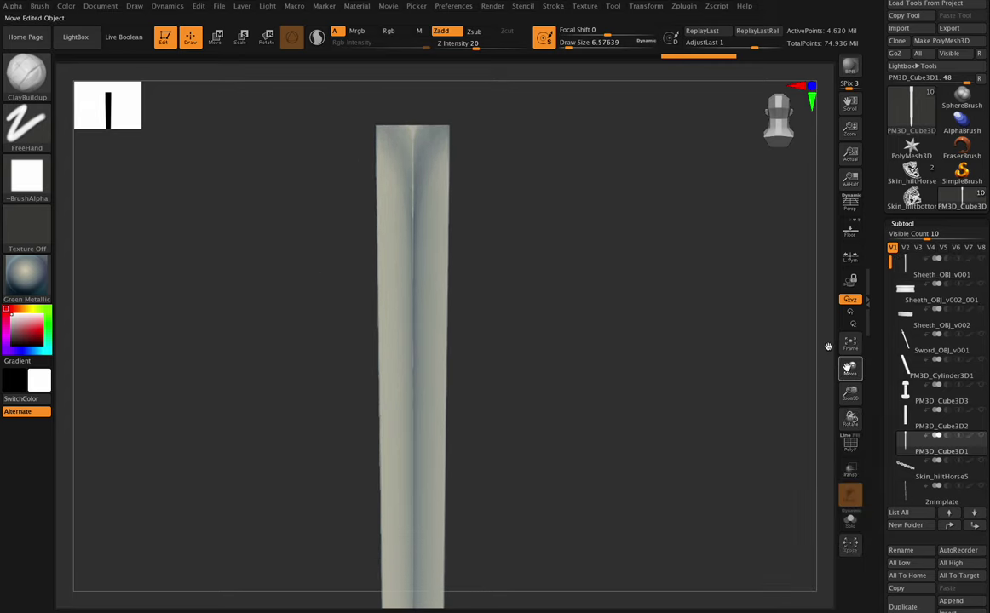
pyautogui.click(220, 37)
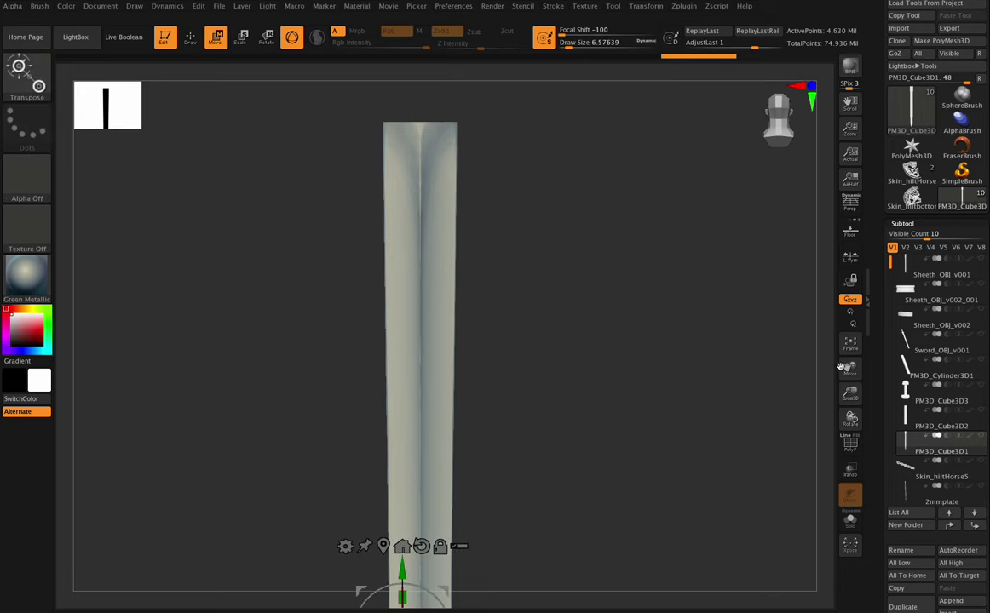
pyautogui.moveTo(843, 367); pyautogui.dragTo(871, 299)
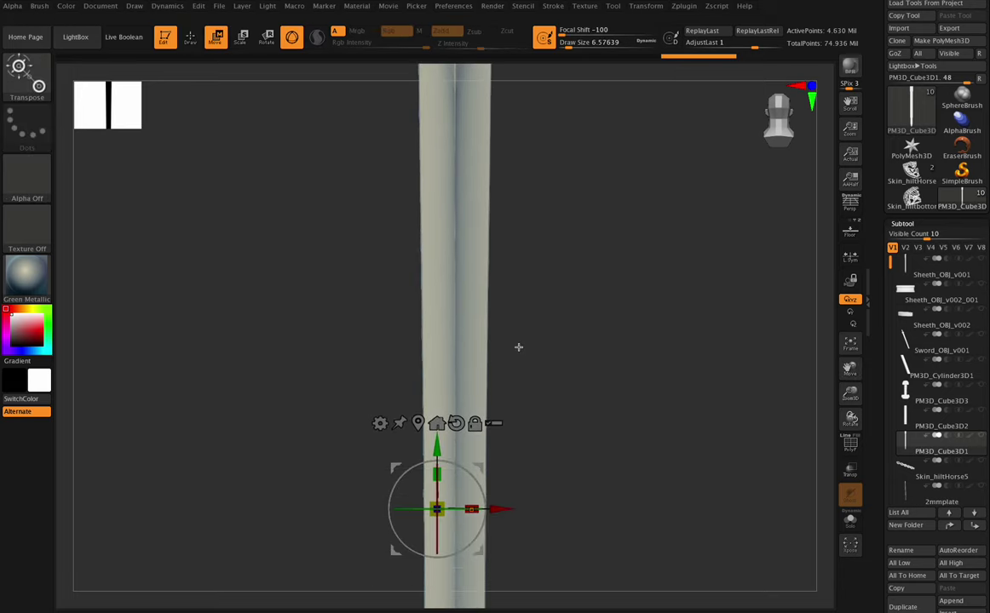
pyautogui.click(641, 7)
pyautogui.click(662, 305)
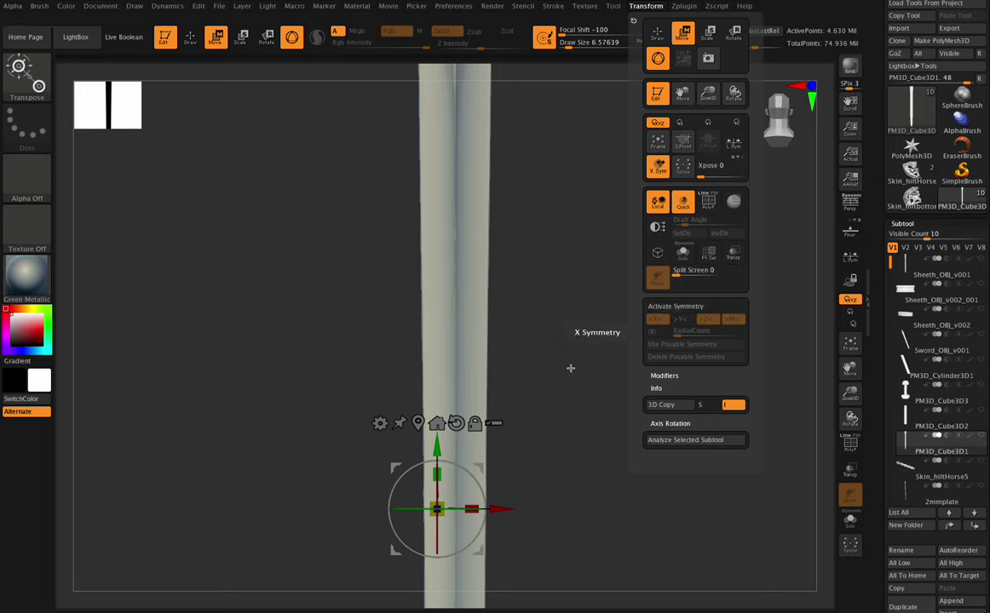
pyautogui.keyDown('alt'); pyautogui.moveTo(436, 509); pyautogui.dragTo(454, 510); pyautogui.keyUp('alt')
# - Move the blade subtool PM3D_Cube3D1 to the end of the subtool list and duplicate it with transparency on
pyautogui.scroll(-5, 980, 358)
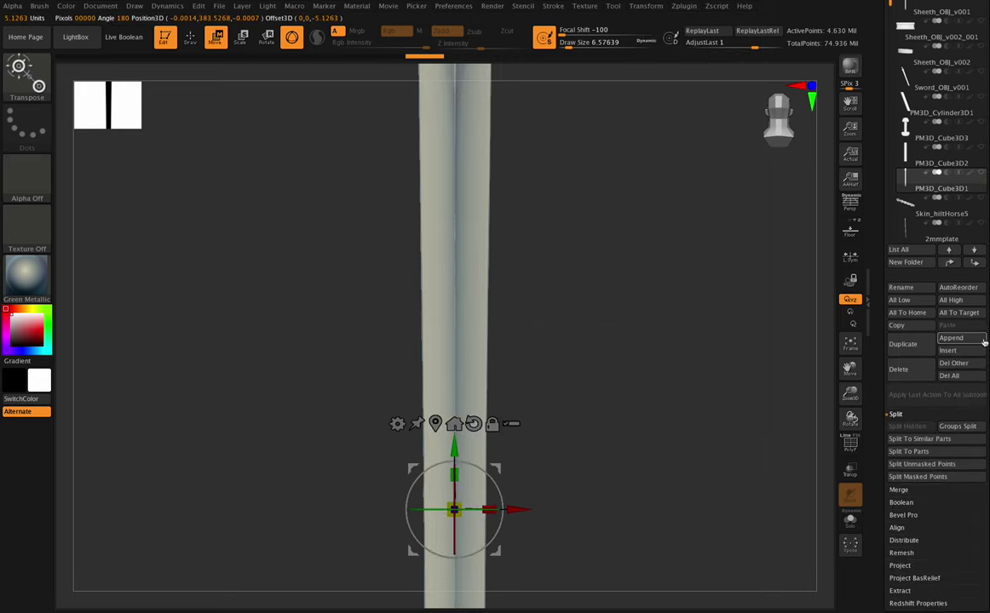
pyautogui.click(976, 264)
pyautogui.click(975, 264)
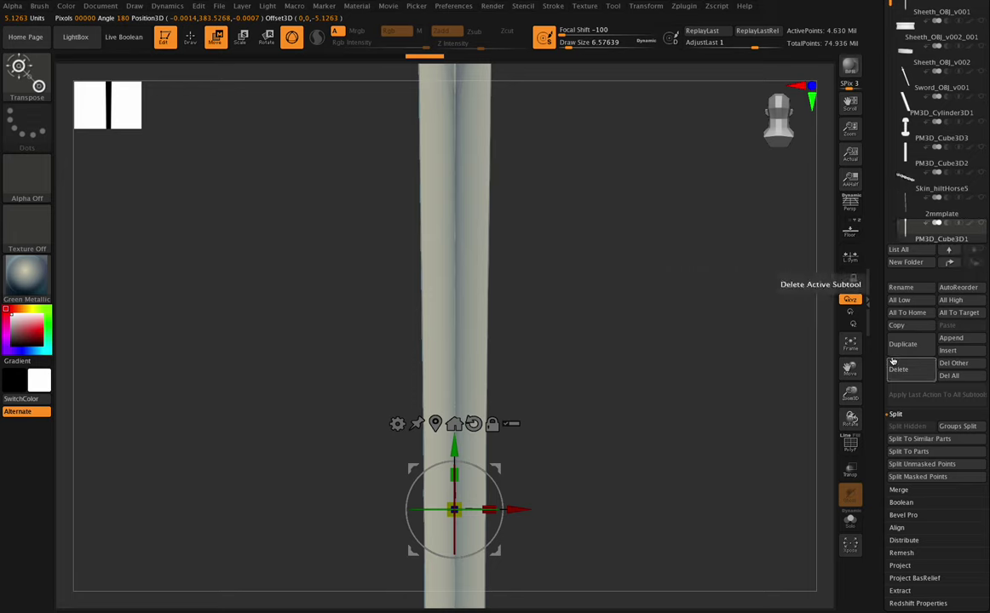
pyautogui.click(903, 344)
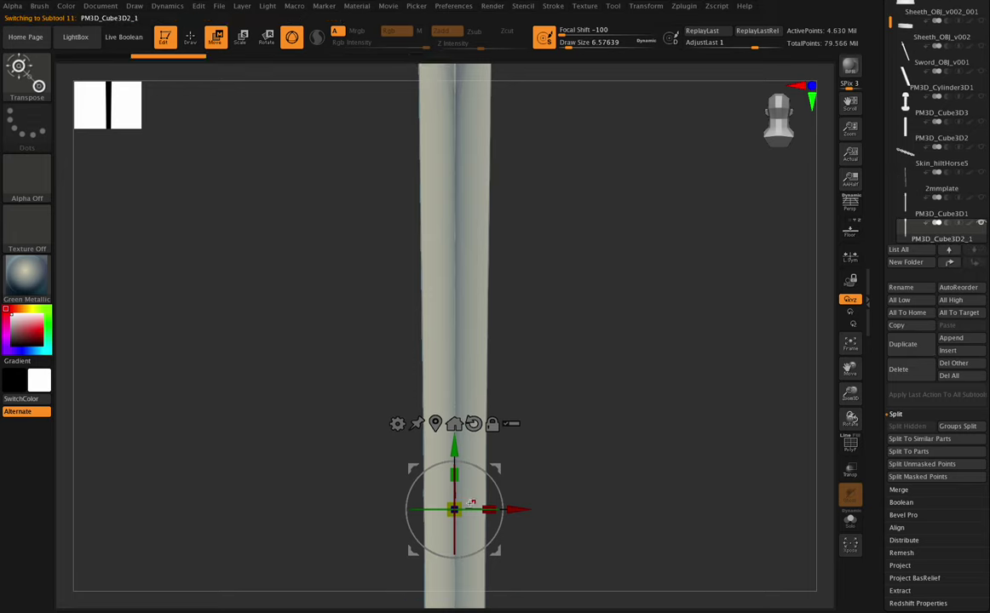
pyautogui.click(851, 469)
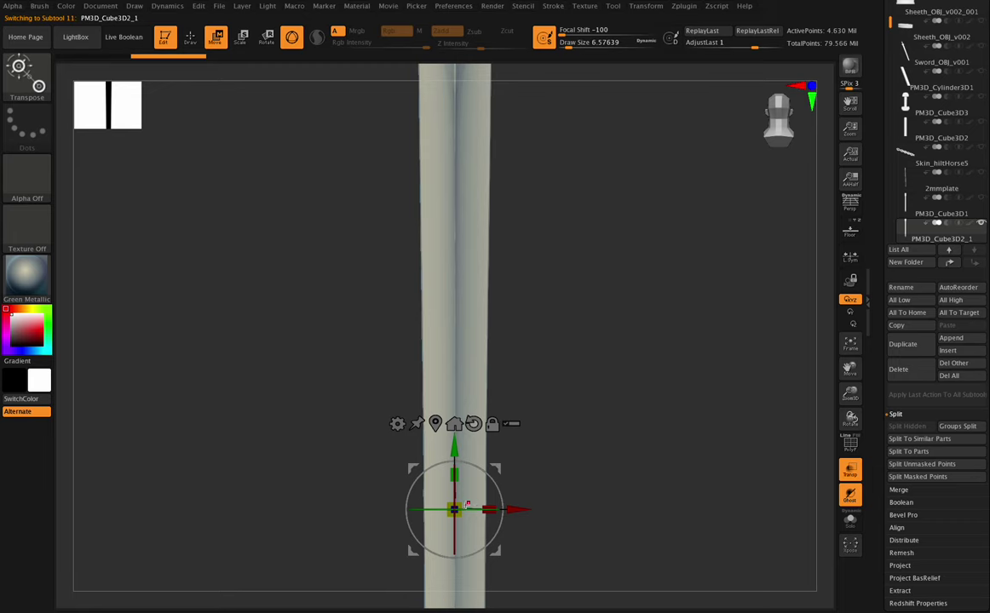
# - Try to scale the duplicate blade up slightly around its centre so it surrounds the original
pyautogui.moveTo(459, 504); pyautogui.dragTo(490, 505)
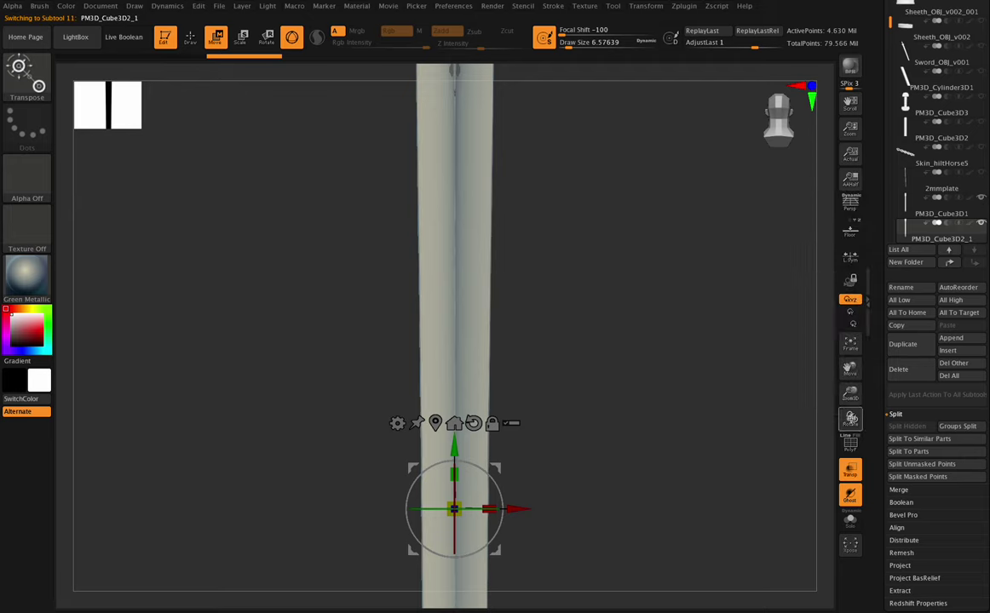
pyautogui.moveTo(850, 394); pyautogui.dragTo(832, 460)
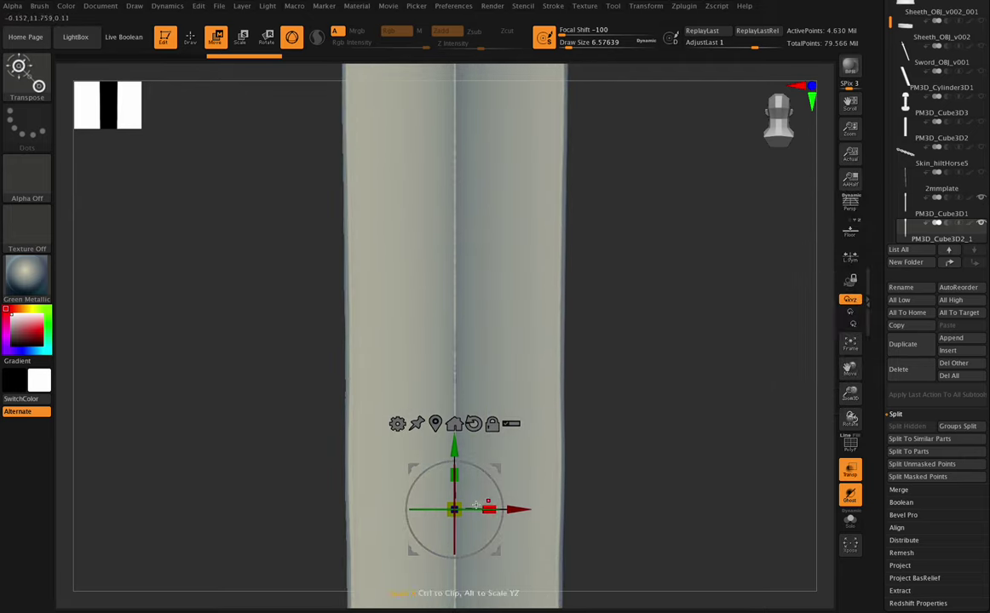
pyautogui.moveTo(455, 506); pyautogui.dragTo(686, 488)
pyautogui.moveTo(843, 396); pyautogui.dragTo(891, 162)
pyautogui.moveTo(847, 368); pyautogui.dragTo(840, 179)
pyautogui.moveTo(850, 315); pyautogui.dragTo(864, 548)
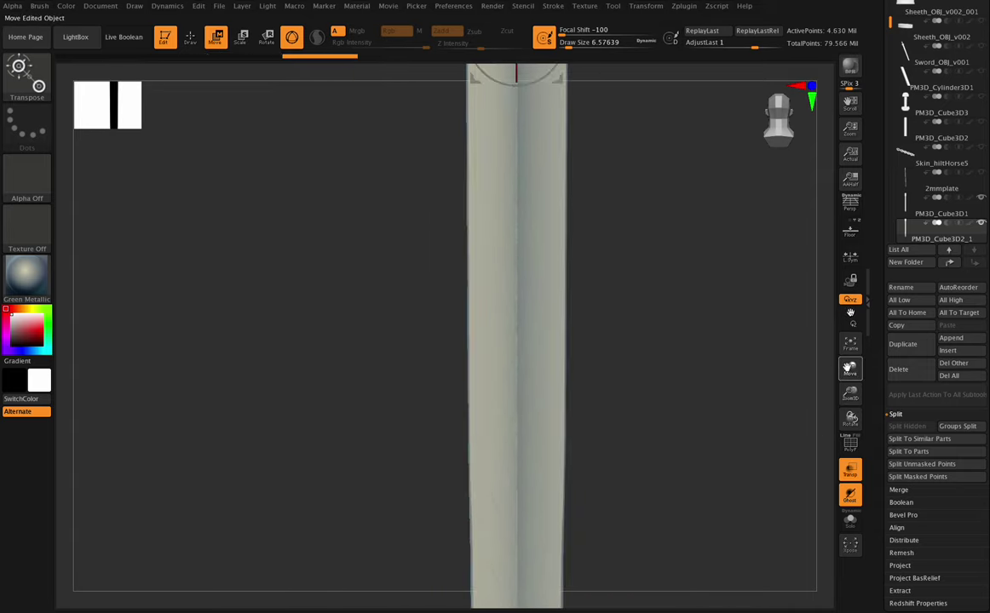
pyautogui.moveTo(846, 368); pyautogui.dragTo(830, 213)
pyautogui.moveTo(849, 415)
pyautogui.mouseDown()
pyautogui.moveTo(843, 405)
pyautogui.moveTo(852, 427)
pyautogui.moveTo(850, 397)
pyautogui.mouseUp()
pyautogui.moveTo(848, 369); pyautogui.dragTo(853, 288)
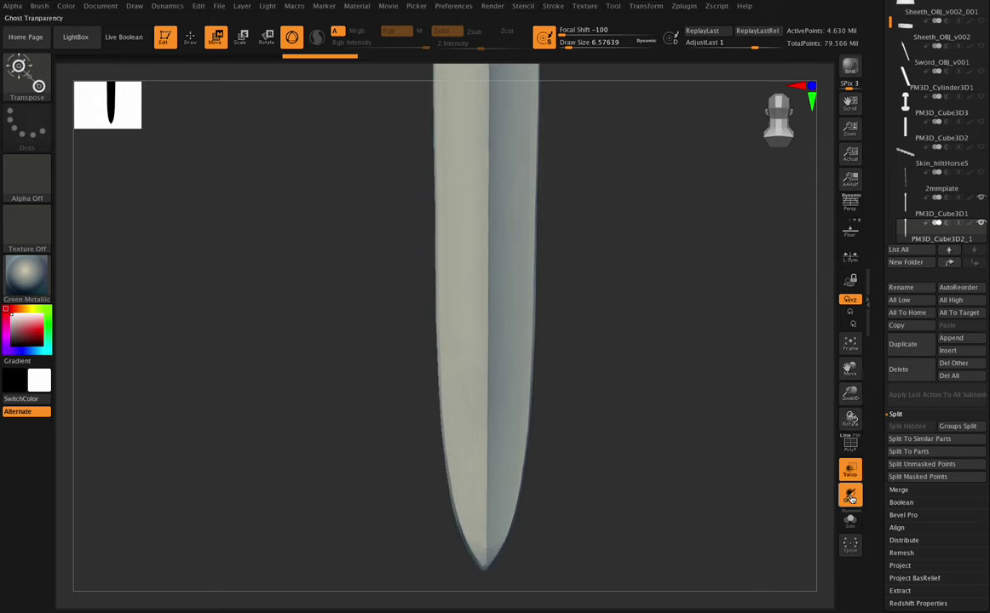
# - Turn off Ghost transparency and compare the overlapping tips of the original and duplicate blades
pyautogui.click(851, 498)
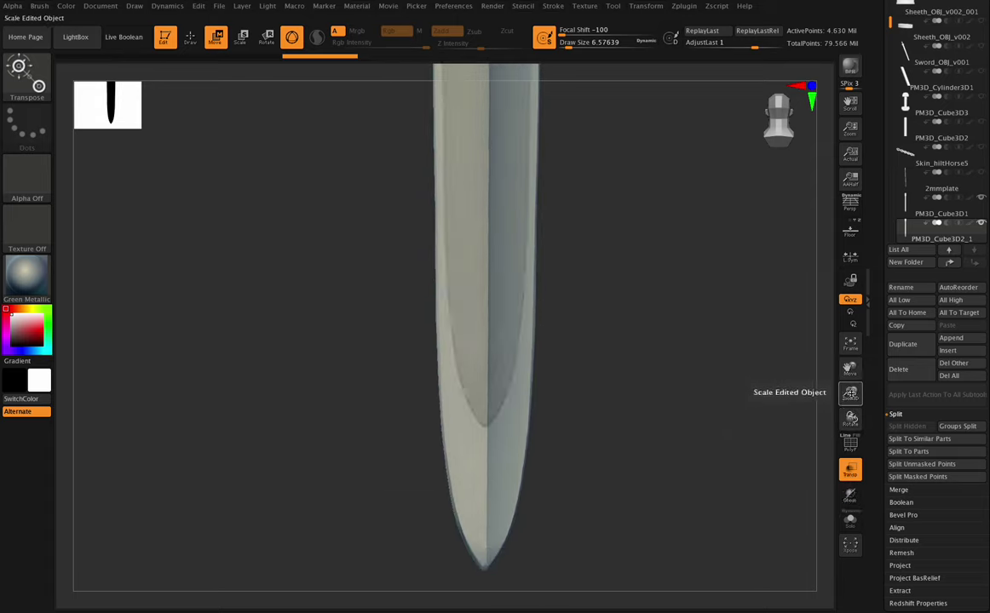
pyautogui.moveTo(850, 394); pyautogui.dragTo(852, 416)
pyautogui.moveTo(850, 371); pyautogui.dragTo(852, 322)
pyautogui.moveTo(850, 392); pyautogui.dragTo(838, 502)
pyautogui.moveTo(850, 417)
pyautogui.mouseDown()
pyautogui.moveTo(839, 416)
pyautogui.moveTo(850, 400)
pyautogui.moveTo(847, 417)
pyautogui.mouseUp()
pyautogui.moveTo(850, 370); pyautogui.dragTo(775, 377)
# - Undo the scaling of the duplicate blade
pyautogui.hotkey('ctrl', 'z')
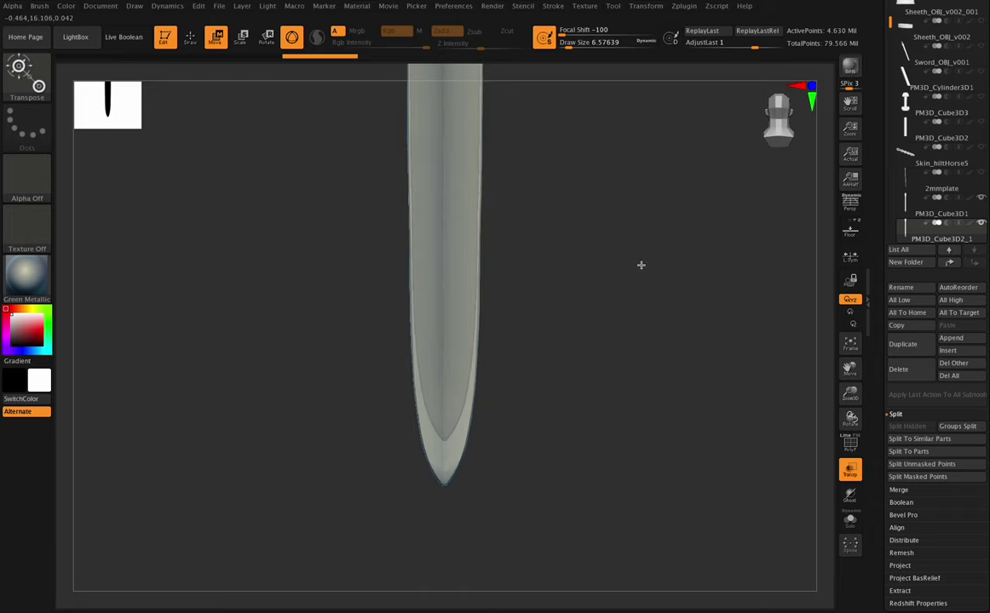
pyautogui.moveTo(629, 297); pyautogui.dragTo(632, 303)
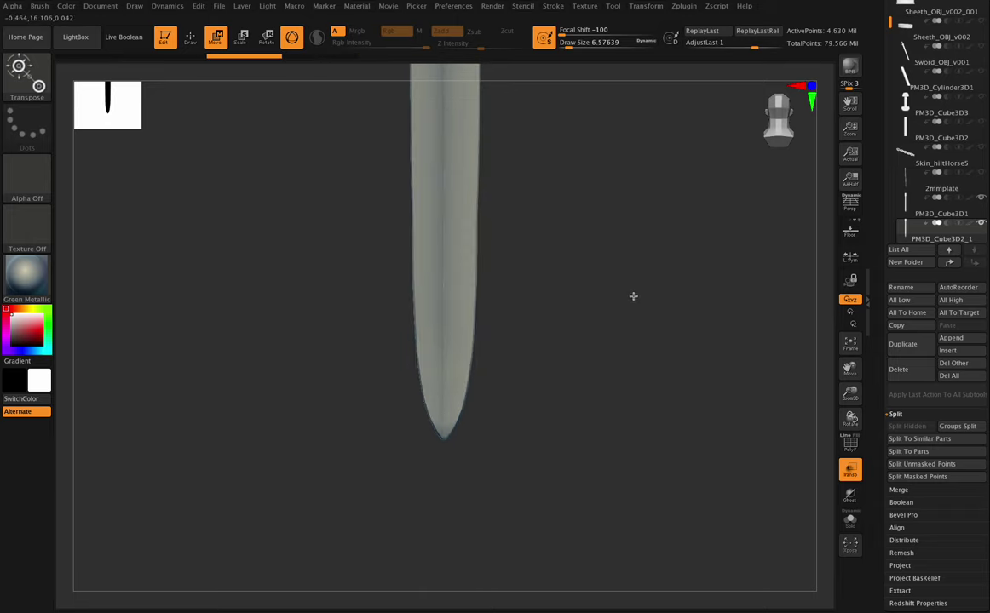
# - Inflate the duplicate blade outward with the Inflate deformation
pyautogui.scroll(-5, 916, 445)
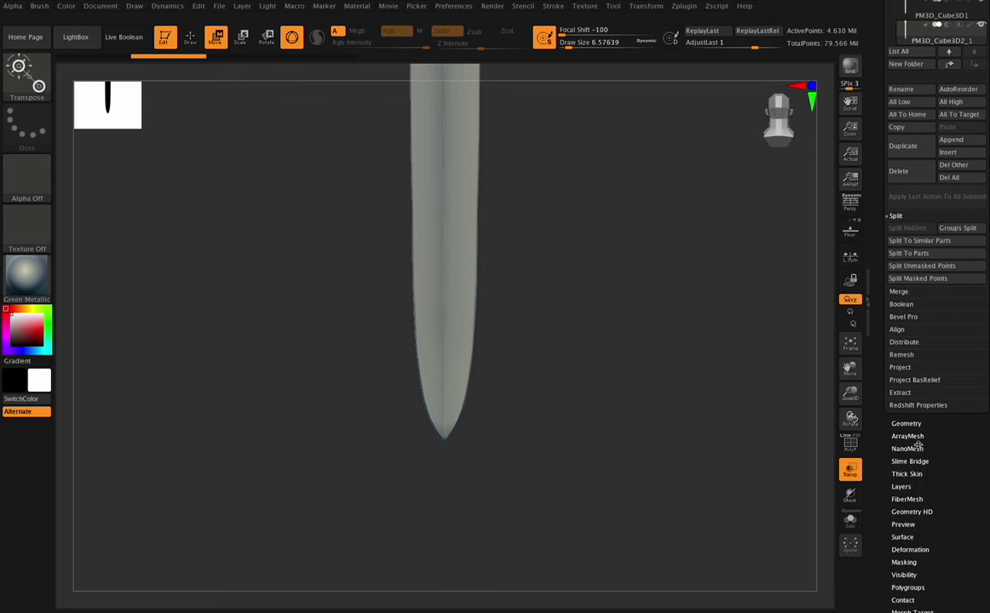
pyautogui.scroll(-5, 984, 430)
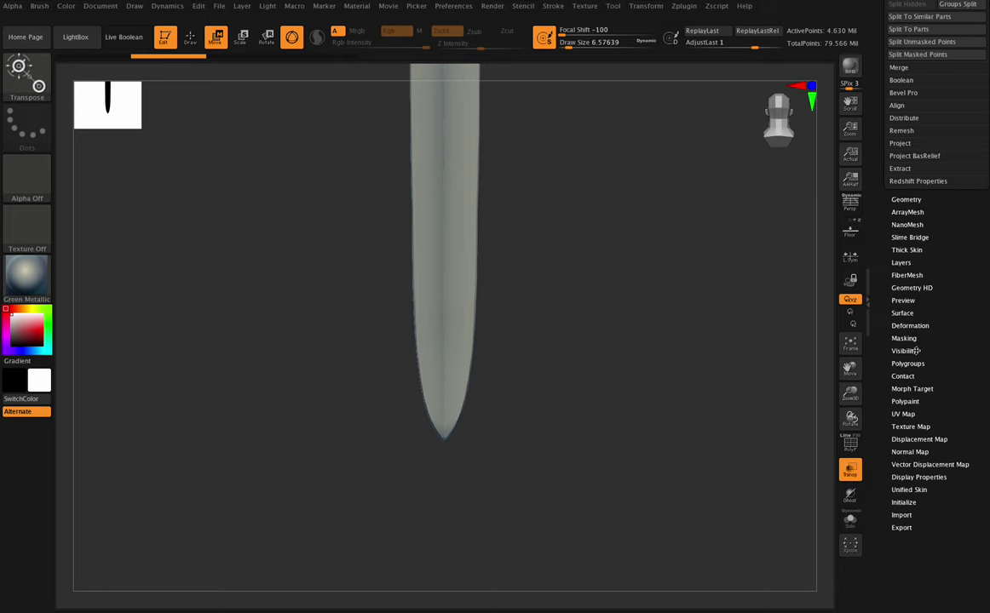
pyautogui.click(910, 326)
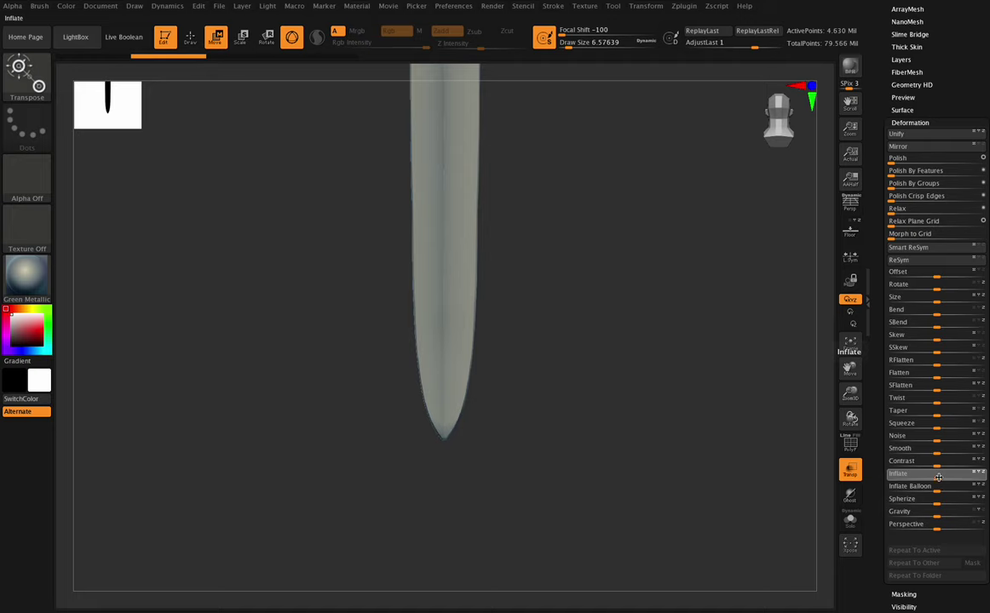
pyautogui.moveTo(942, 478); pyautogui.dragTo(980, 479)
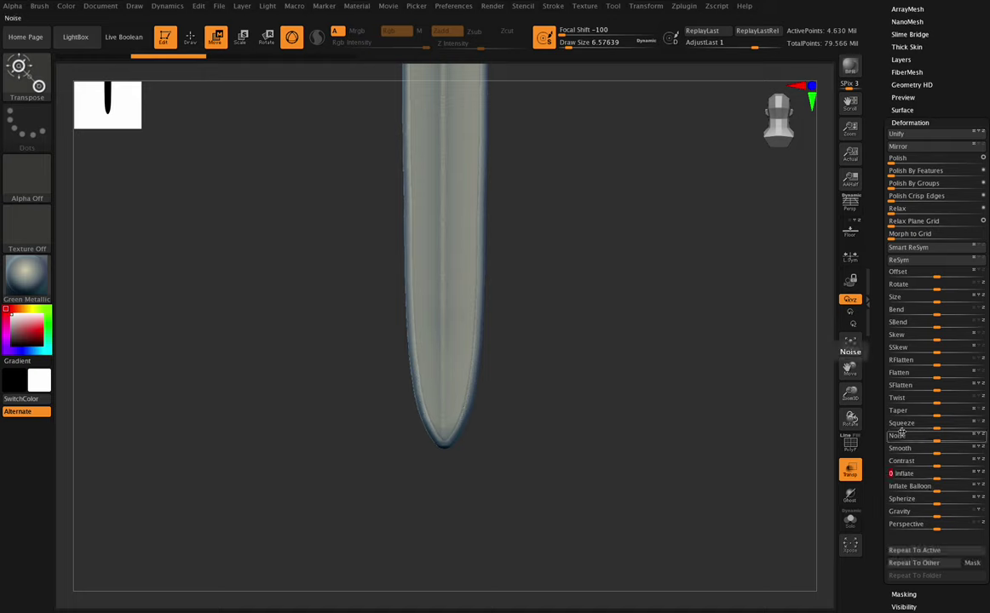
# - Remesh the inflated duplicate blade with DynaMesh
pyautogui.moveTo(848, 416)
pyautogui.mouseDown()
pyautogui.moveTo(819, 413)
pyautogui.moveTo(838, 406)
pyautogui.moveTo(850, 418)
pyautogui.mouseUp()
pyautogui.moveTo(848, 365); pyautogui.dragTo(847, 367)
pyautogui.moveTo(851, 418); pyautogui.dragTo(832, 361)
pyautogui.press('ctrl')
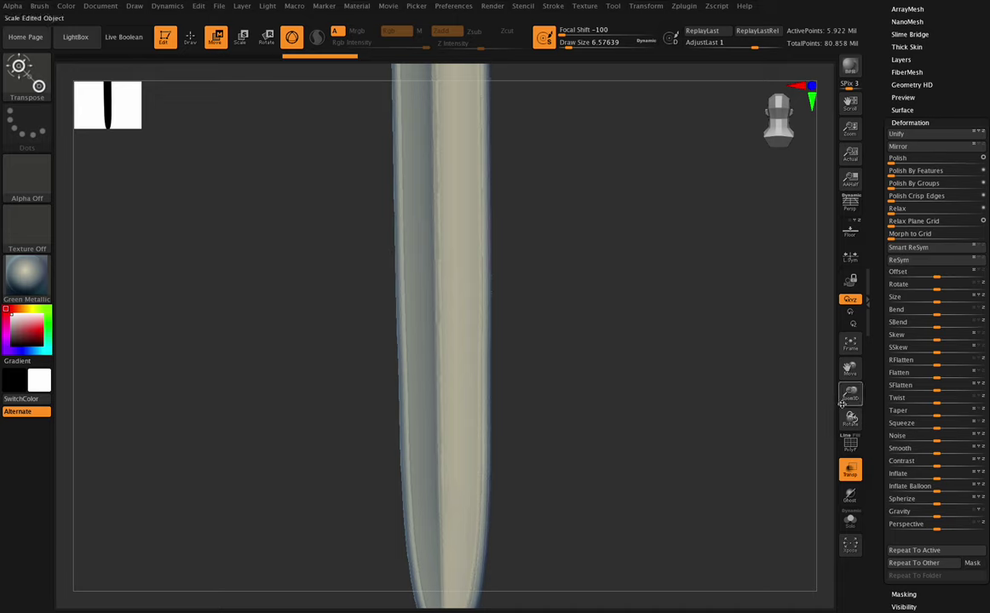
# - Select the original blade subtool PM3D_Cube3D1 and hide its inflated duplicate PM3D_Cube3D2_1
pyautogui.moveTo(847, 415)
pyautogui.mouseDown()
pyautogui.moveTo(847, 389)
pyautogui.moveTo(835, 416)
pyautogui.moveTo(824, 415)
pyautogui.moveTo(846, 400)
pyautogui.moveTo(845, 411)
pyautogui.mouseUp()
pyautogui.moveTo(848, 394); pyautogui.dragTo(838, 417)
pyautogui.moveTo(848, 369); pyautogui.dragTo(851, 458)
pyautogui.click(850, 345)
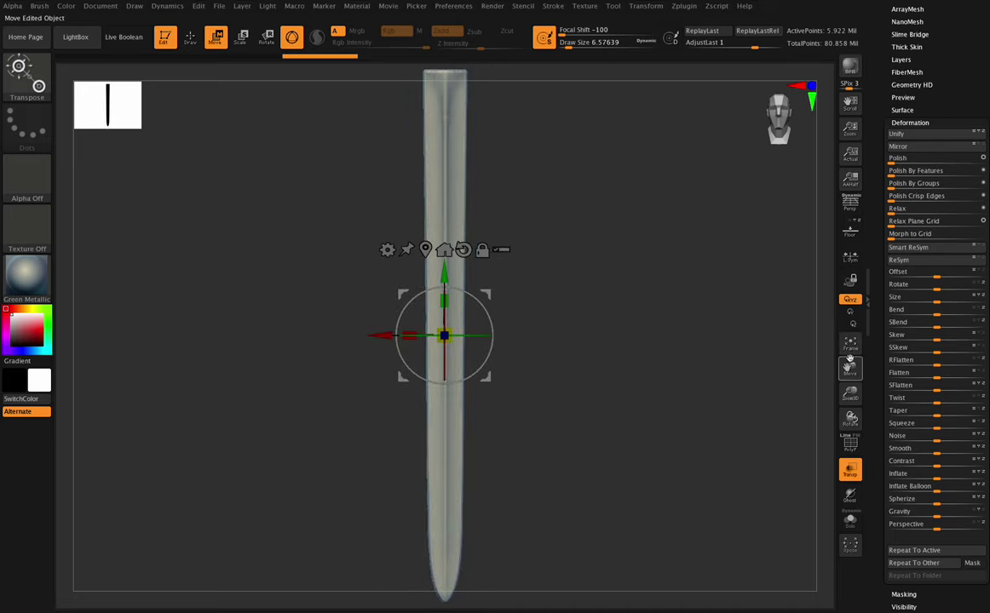
pyautogui.moveTo(850, 369); pyautogui.dragTo(842, 442)
pyautogui.moveTo(850, 421); pyautogui.dragTo(849, 422)
pyautogui.moveTo(922, 22); pyautogui.dragTo(920, 78)
pyautogui.click(905, 82)
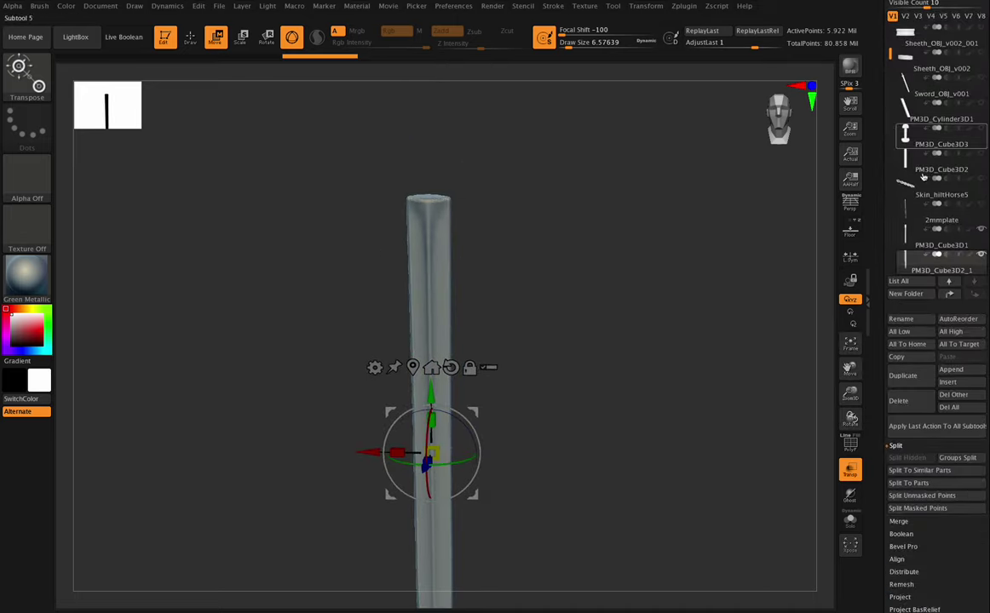
pyautogui.scroll(-1, 984, 384)
pyautogui.click(978, 221)
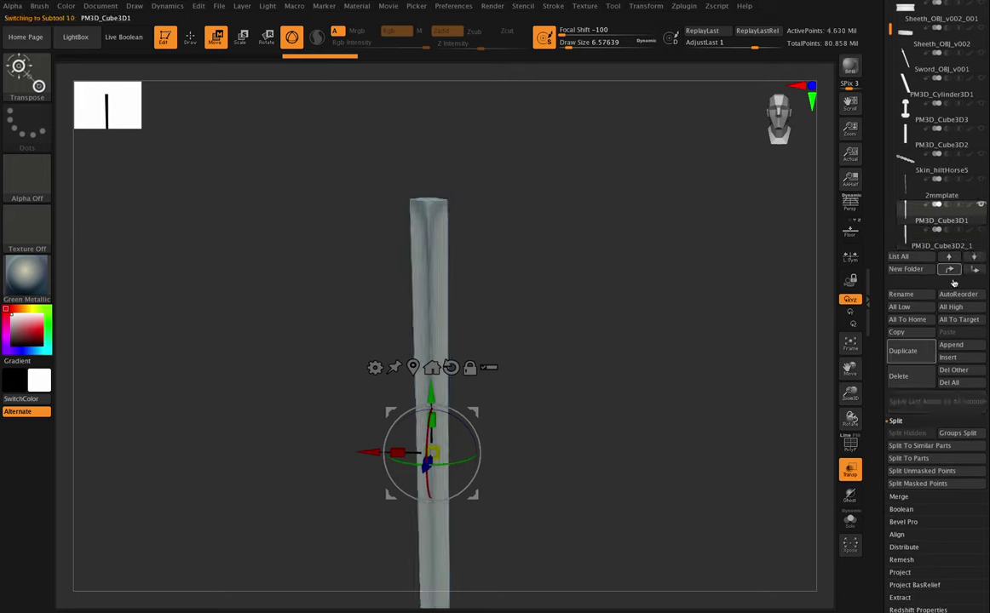
# - Extract a shell from the whole unmasked blade with the Double option off, always accepting the unmasked-mesh note
pyautogui.scroll(-3, 949, 412)
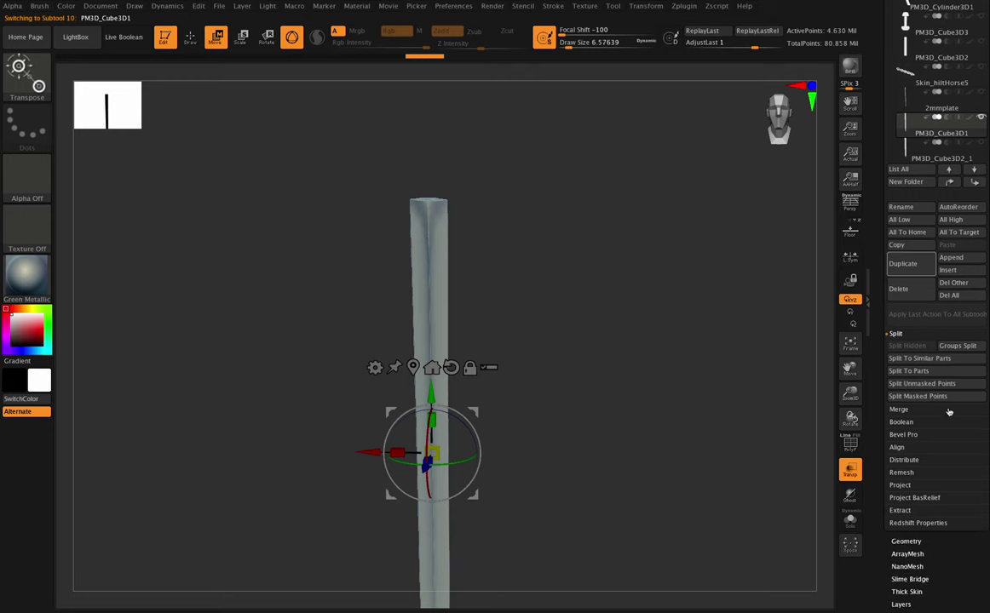
pyautogui.click(900, 511)
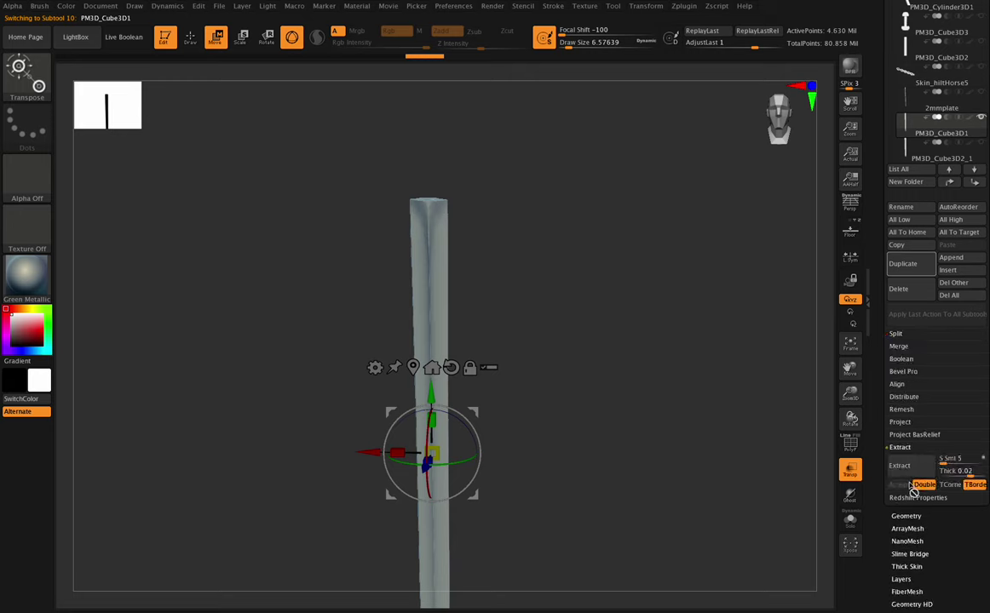
pyautogui.click(924, 484)
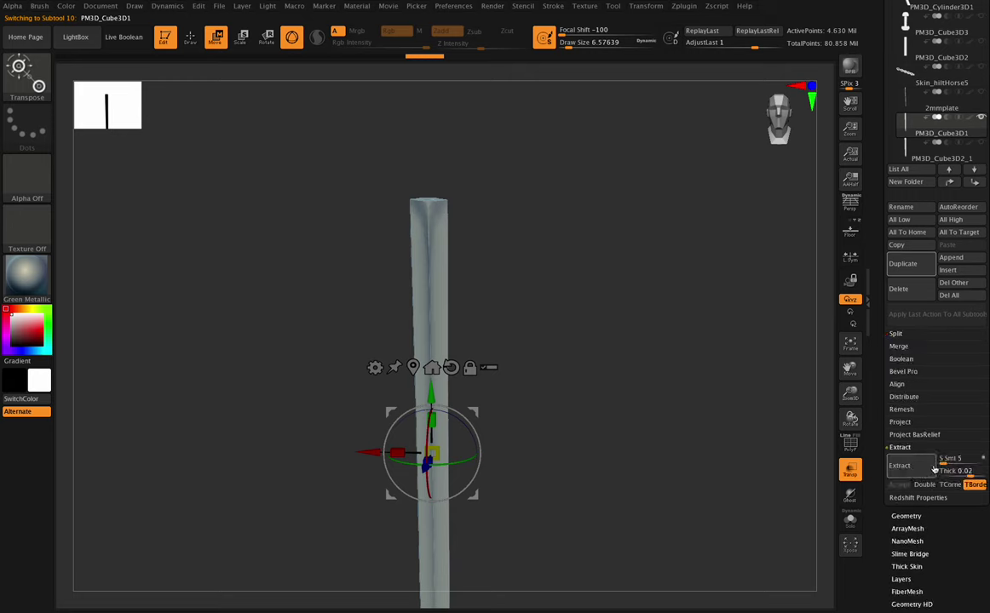
pyautogui.click(900, 466)
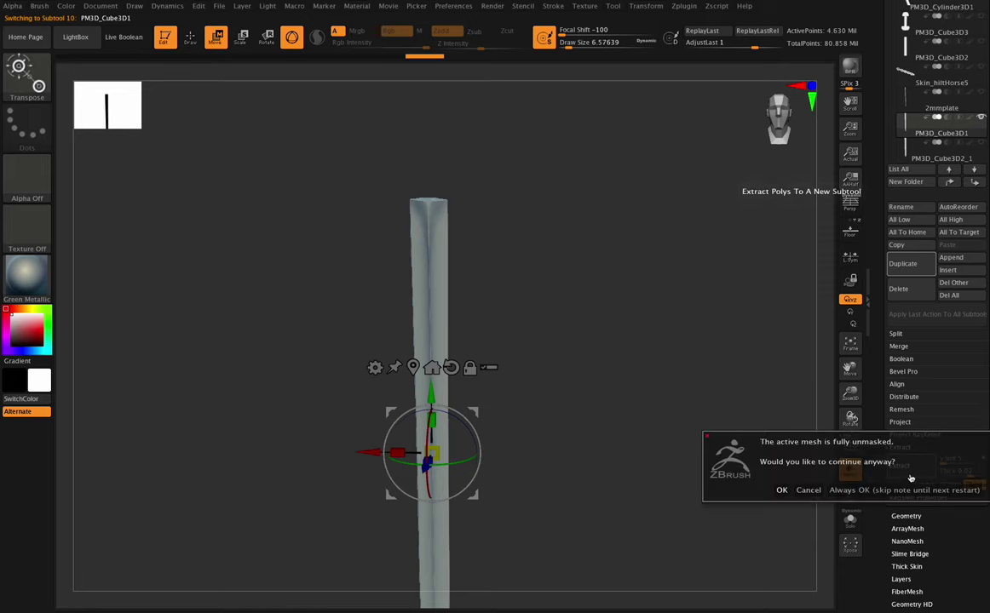
pyautogui.click(894, 491)
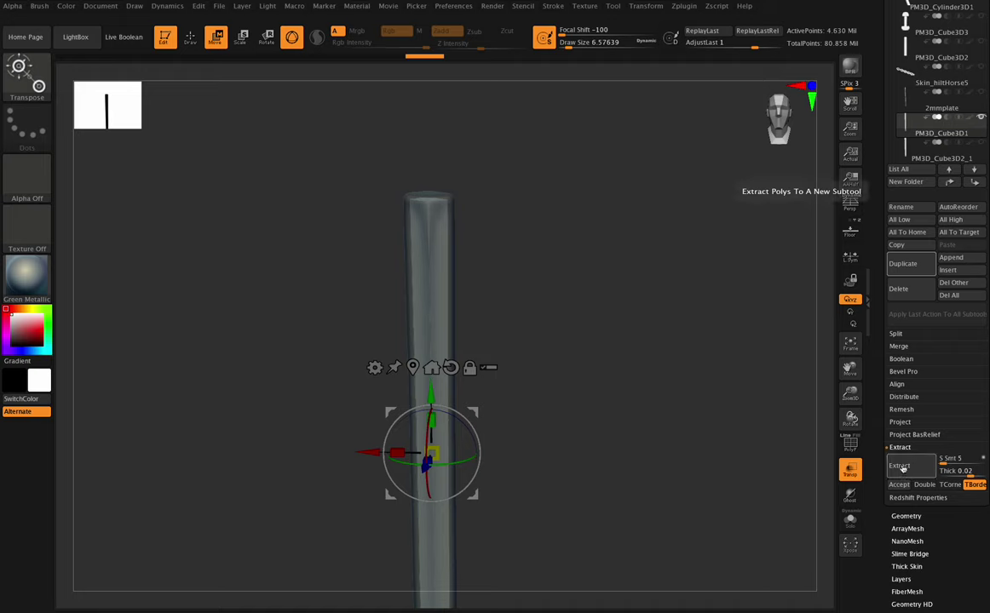
# - Set the extract thickness to 0.01 and extract the blade shell again
pyautogui.click(945, 471)
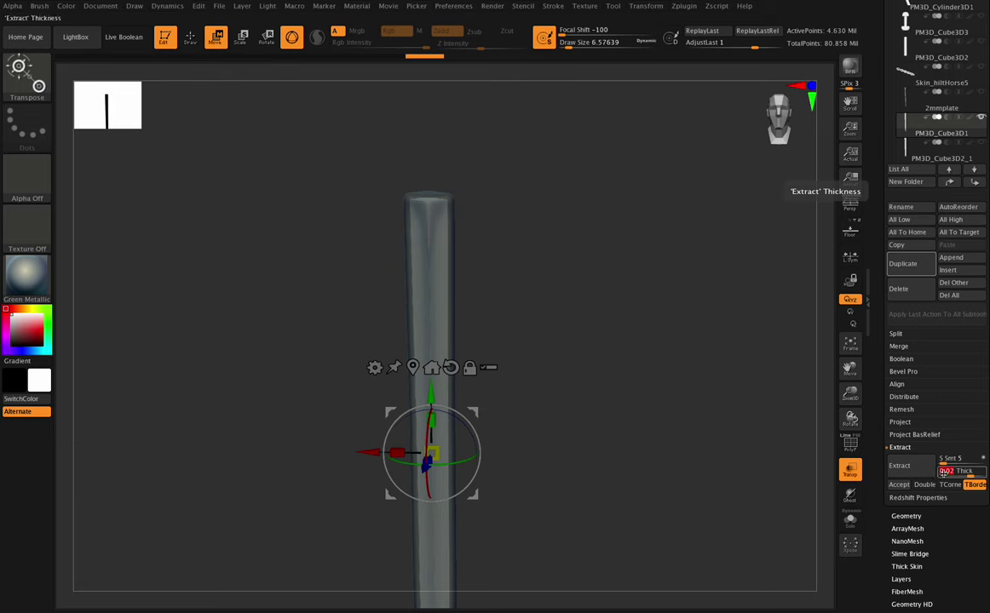
pyautogui.write('0.01')
pyautogui.press('Return')
pyautogui.click(901, 466)
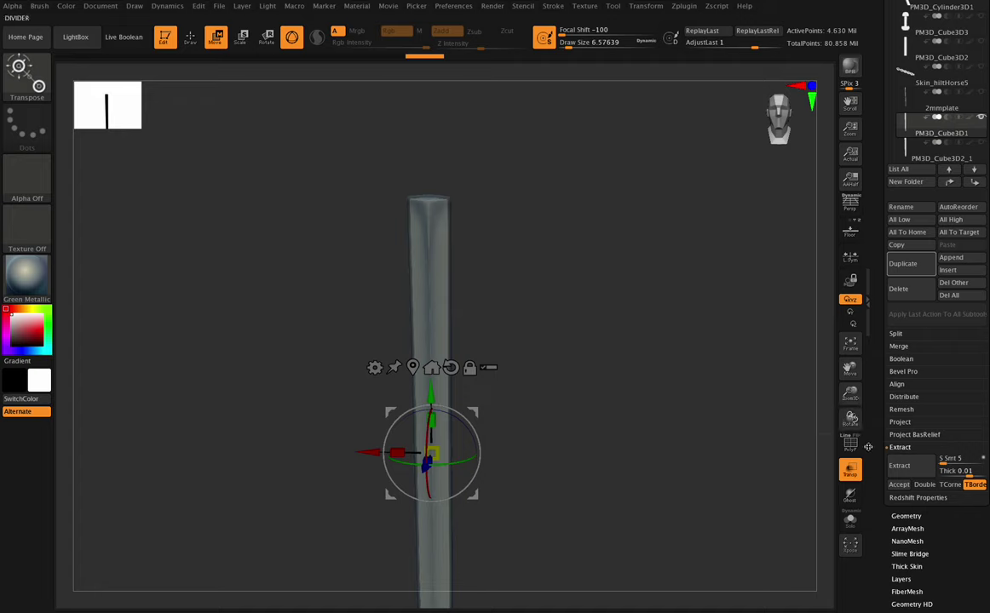
# - Extract the blade shell again with a thickness of 0.005 and accept it as a new subtool
pyautogui.moveTo(851, 417); pyautogui.dragTo(850, 415)
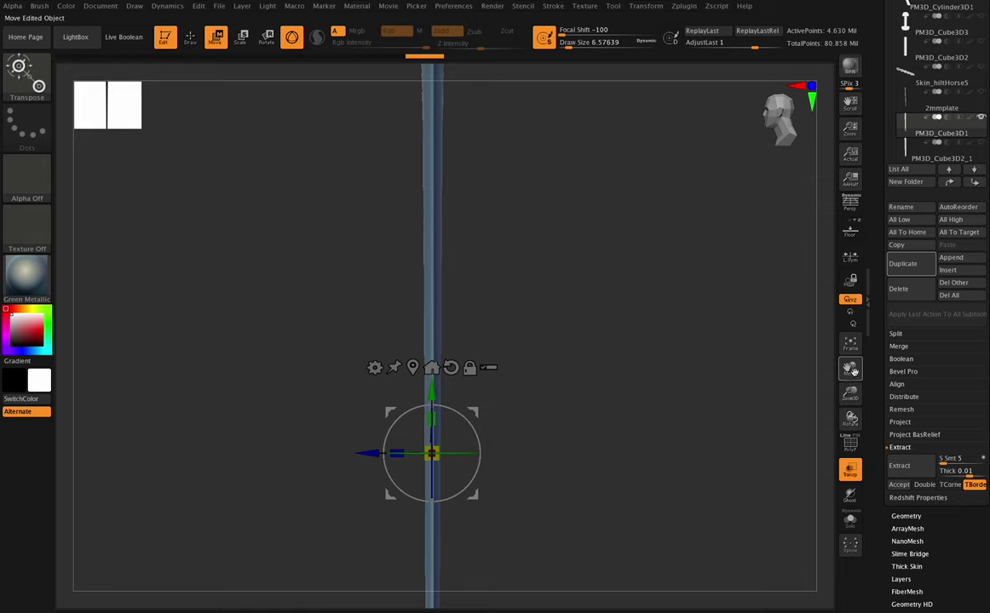
pyautogui.moveTo(852, 371); pyautogui.dragTo(829, 467)
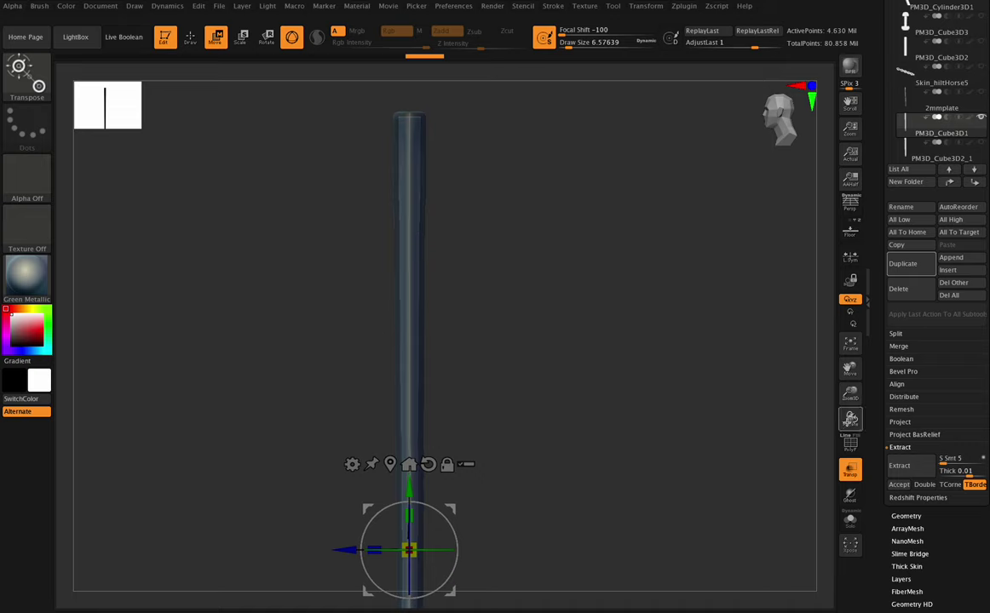
pyautogui.click(952, 471)
pyautogui.click(949, 472)
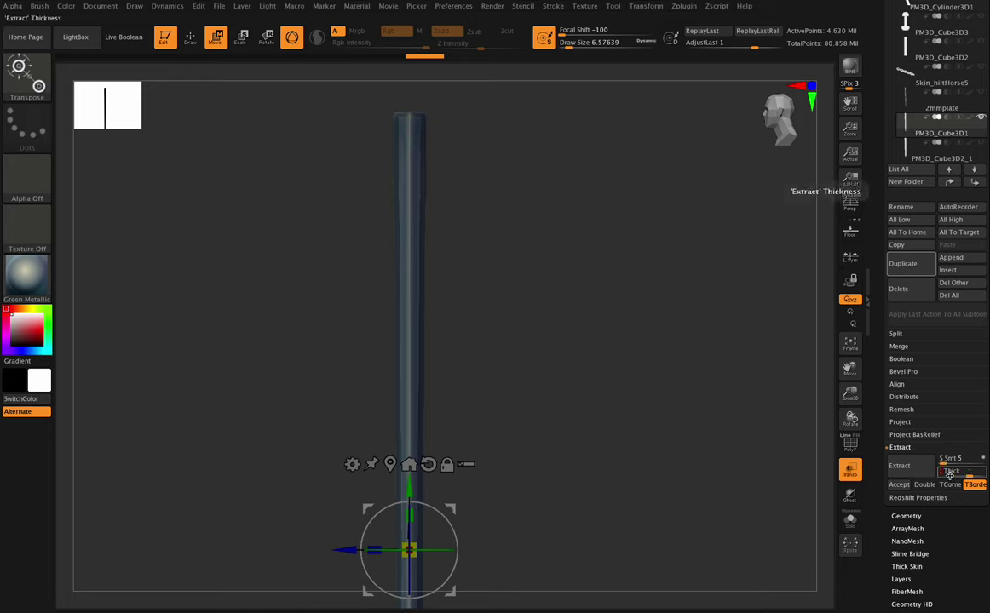
pyautogui.press('Return')
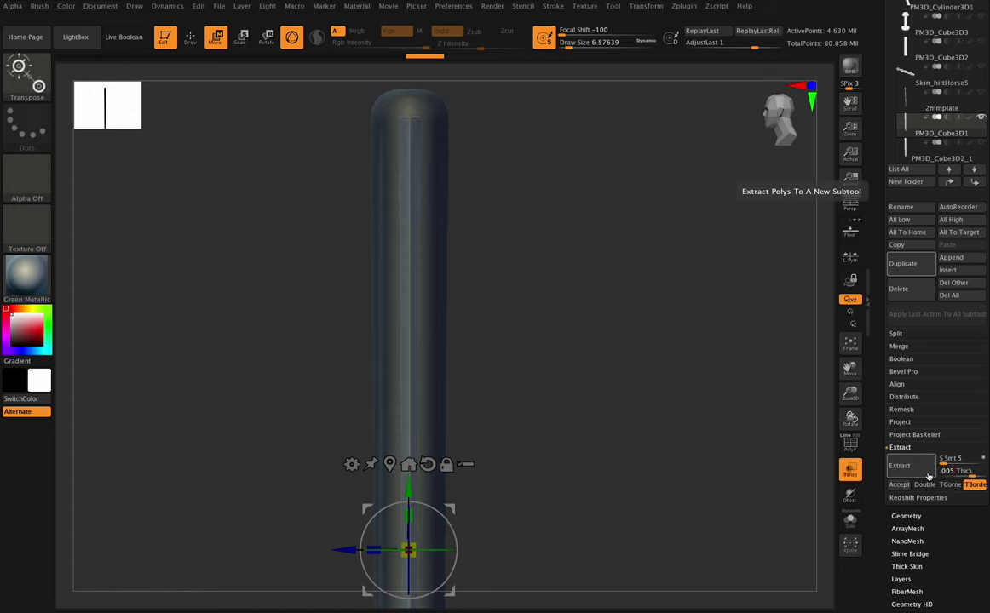
pyautogui.press('Return')
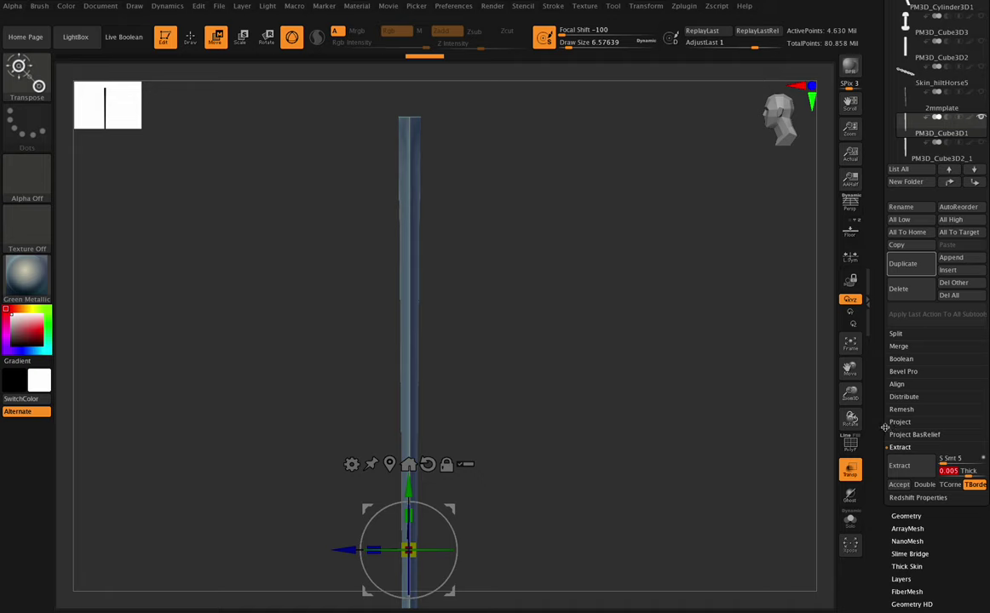
pyautogui.click(911, 471)
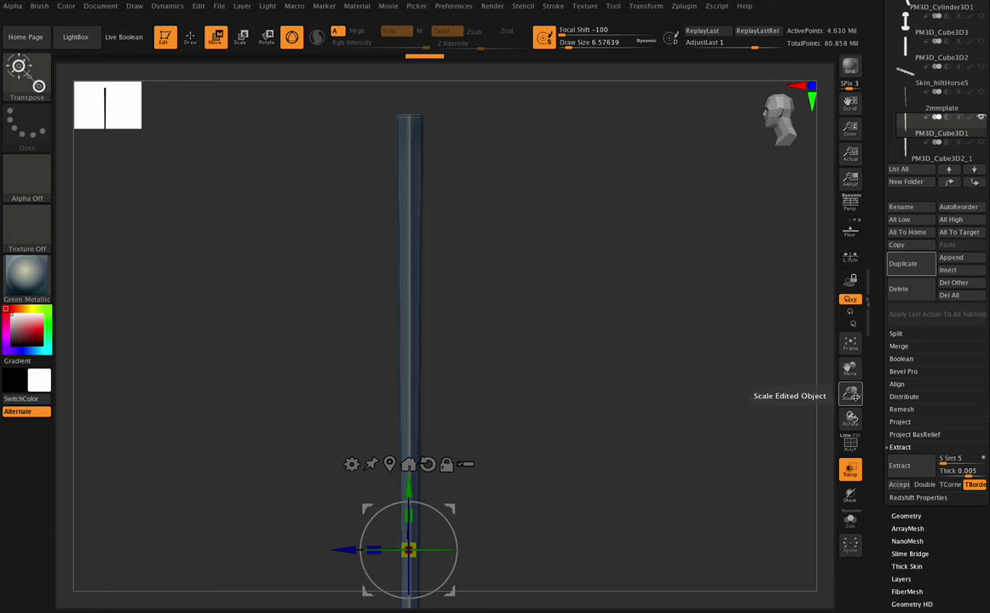
pyautogui.moveTo(849, 415)
pyautogui.mouseDown()
pyautogui.moveTo(818, 413)
pyautogui.moveTo(850, 400)
pyautogui.mouseUp()
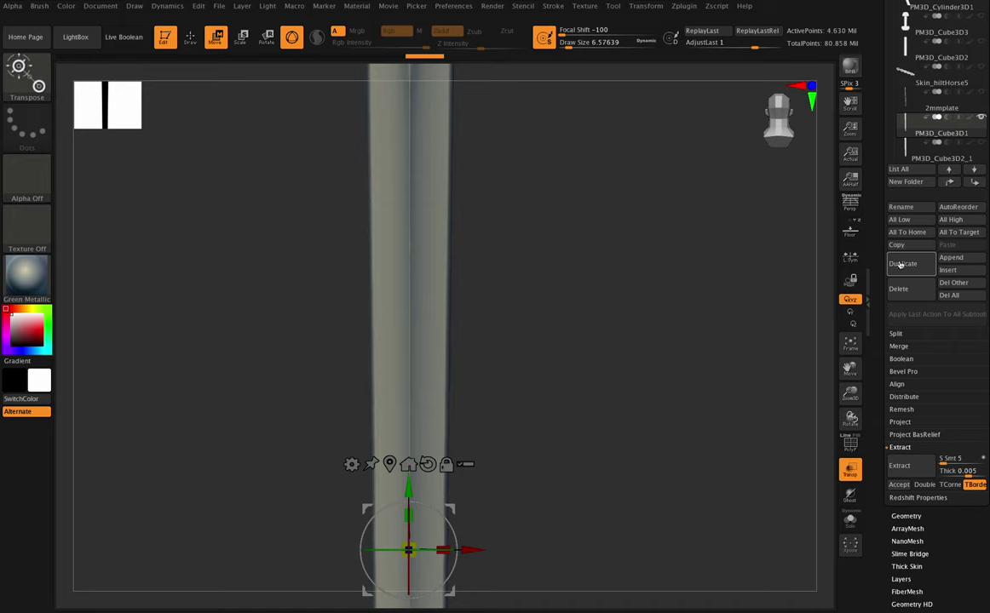
pyautogui.click(899, 485)
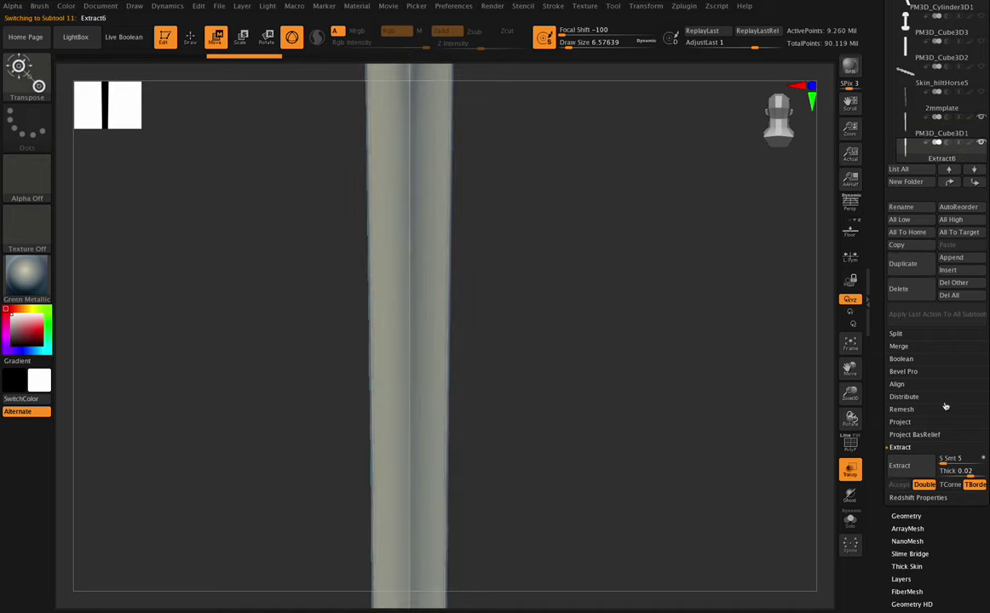
# - Mask all of the extracted shell except its upper end, and move that end upward by about 0.245 to lengthen it
pyautogui.moveTo(852, 382); pyautogui.dragTo(850, 498)
pyautogui.keyDown('ctrl'); pyautogui.moveTo(329, 172); pyautogui.dragTo(460, 236); pyautogui.keyUp('ctrl')
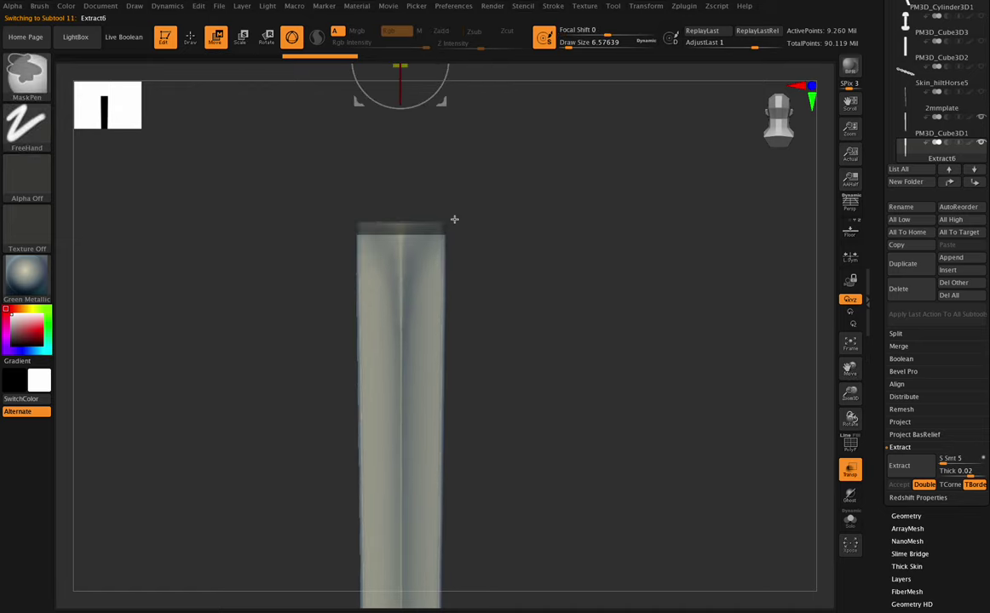
pyautogui.keyDown('ctrl'); pyautogui.click(531, 204); pyautogui.keyUp('ctrl')
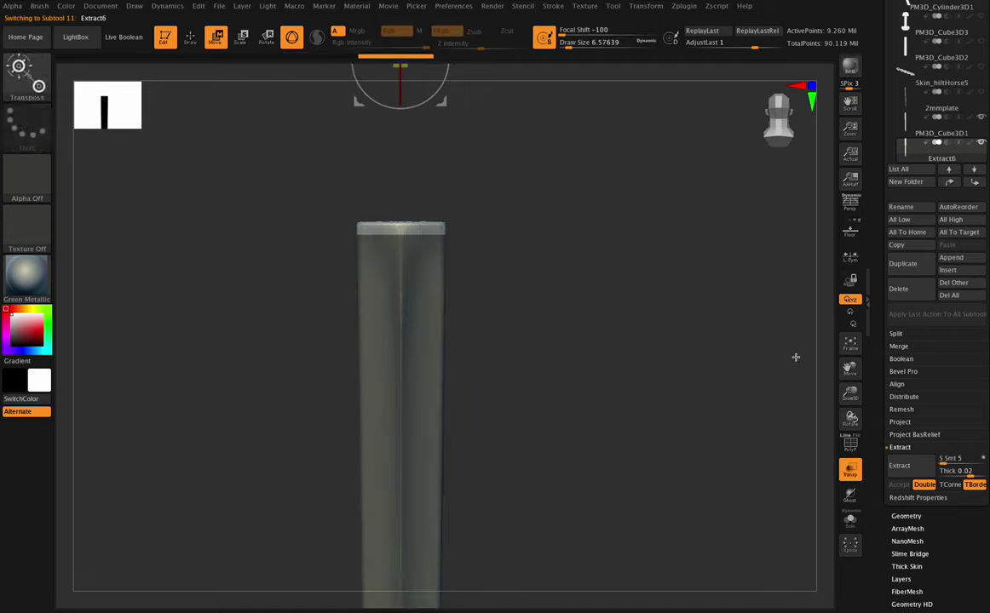
pyautogui.moveTo(847, 368); pyautogui.dragTo(872, 471)
pyautogui.moveTo(425, 133); pyautogui.dragTo(425, 117)
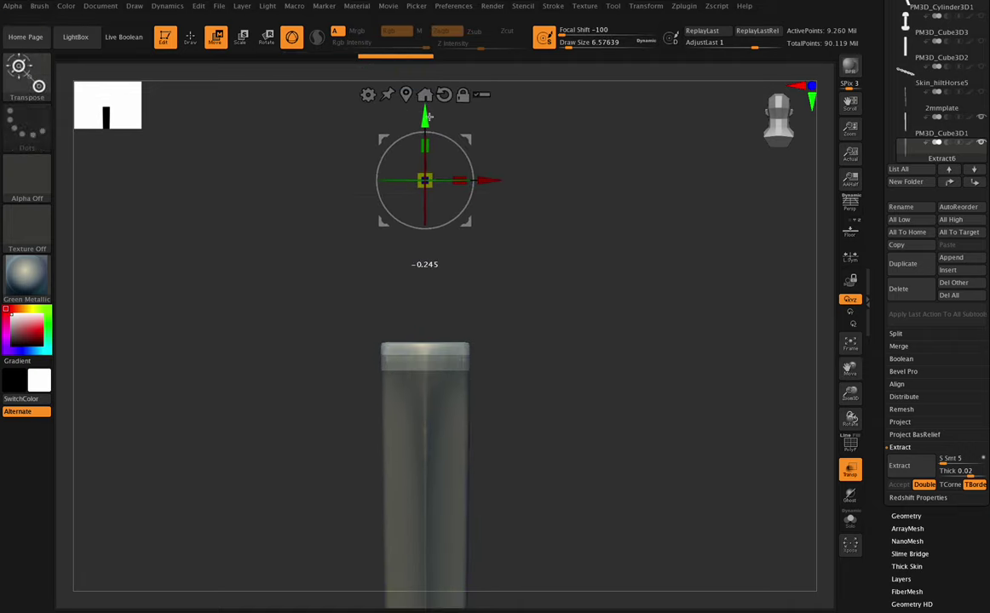
# - Clear the mask from the extracted shell and check its lengthened end from an angle and from the straight view
pyautogui.moveTo(841, 423); pyautogui.dragTo(828, 430)
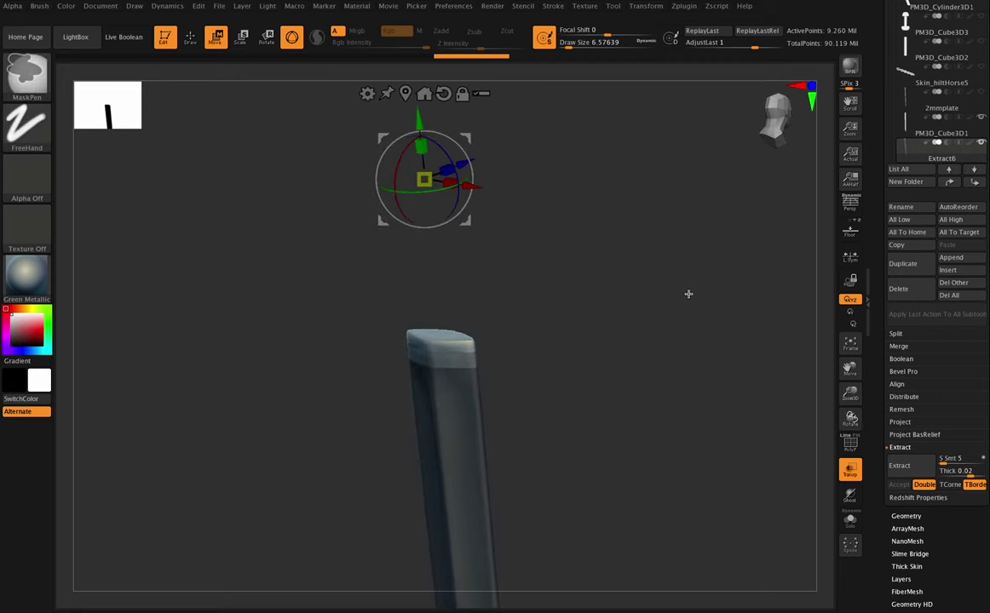
pyautogui.keyDown('ctrl'); pyautogui.moveTo(687, 293); pyautogui.dragTo(699, 332); pyautogui.keyUp('ctrl')
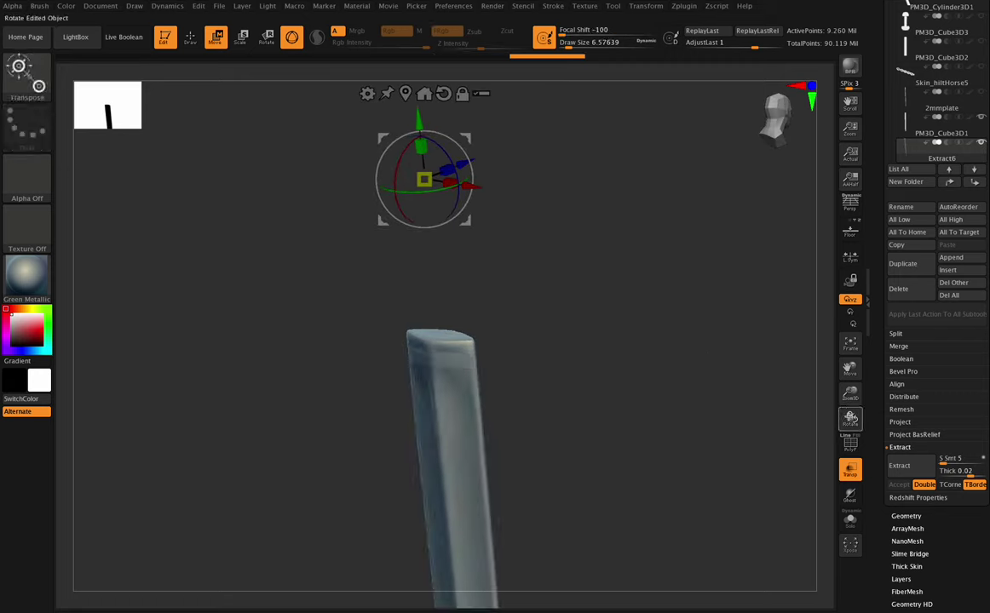
pyautogui.moveTo(850, 417); pyautogui.dragTo(851, 418)
pyautogui.hotkey('ctrl', 'z')
pyautogui.keyDown('ctrl'); pyautogui.moveTo(713, 329); pyautogui.dragTo(718, 358); pyautogui.keyUp('ctrl')
pyautogui.keyDown('shift'); pyautogui.moveTo(850, 417); pyautogui.dragTo(855, 332); pyautogui.keyUp('shift')
# - Set the DynaMesh resolution for the extracted shell to 256
pyautogui.scroll(-2, 937, 256)
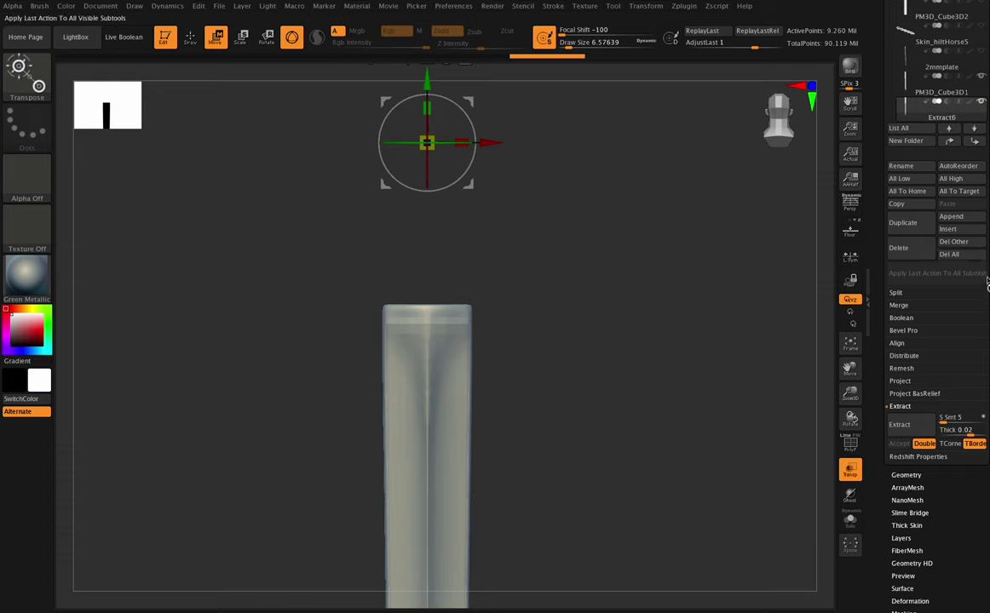
pyautogui.scroll(-2, 977, 268)
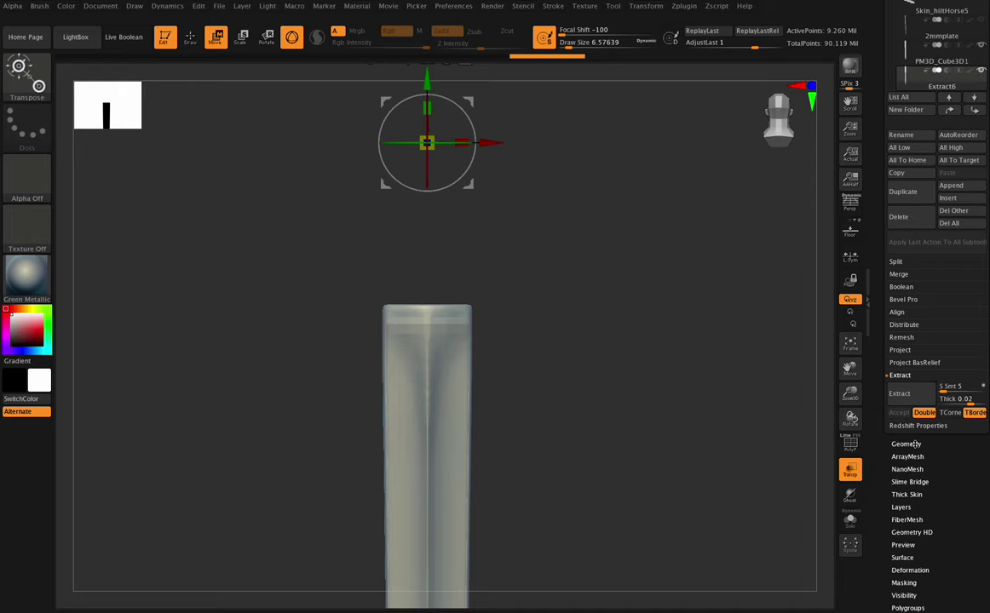
pyautogui.click(906, 444)
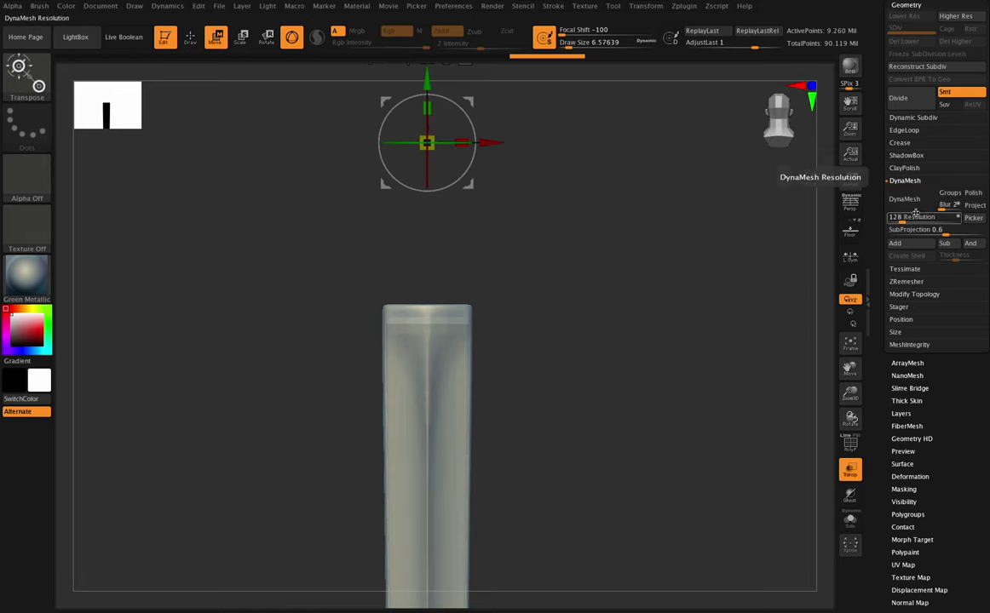
pyautogui.scroll(3, 928, 170)
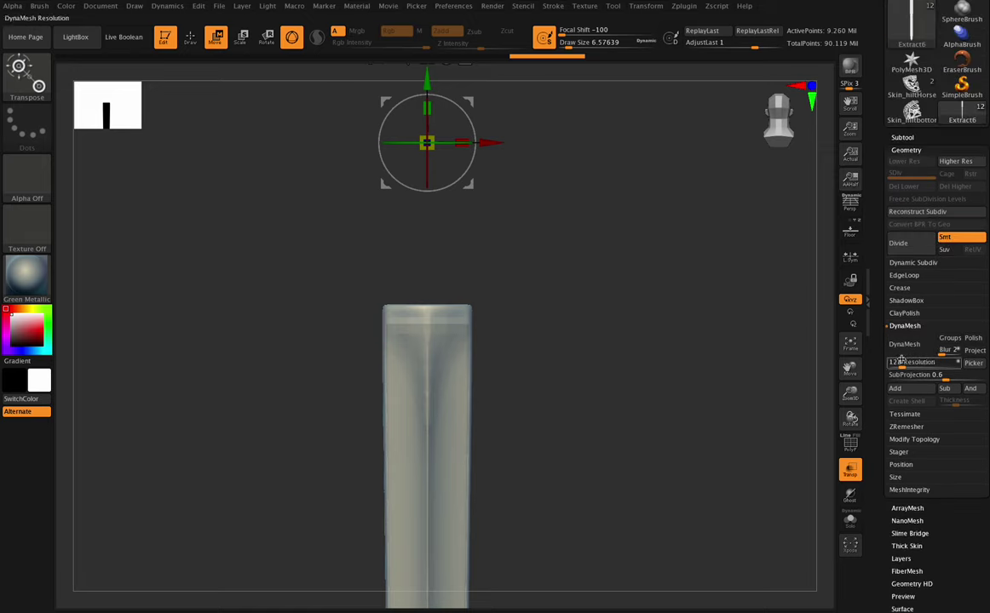
pyautogui.moveTo(905, 362); pyautogui.dragTo(909, 362)
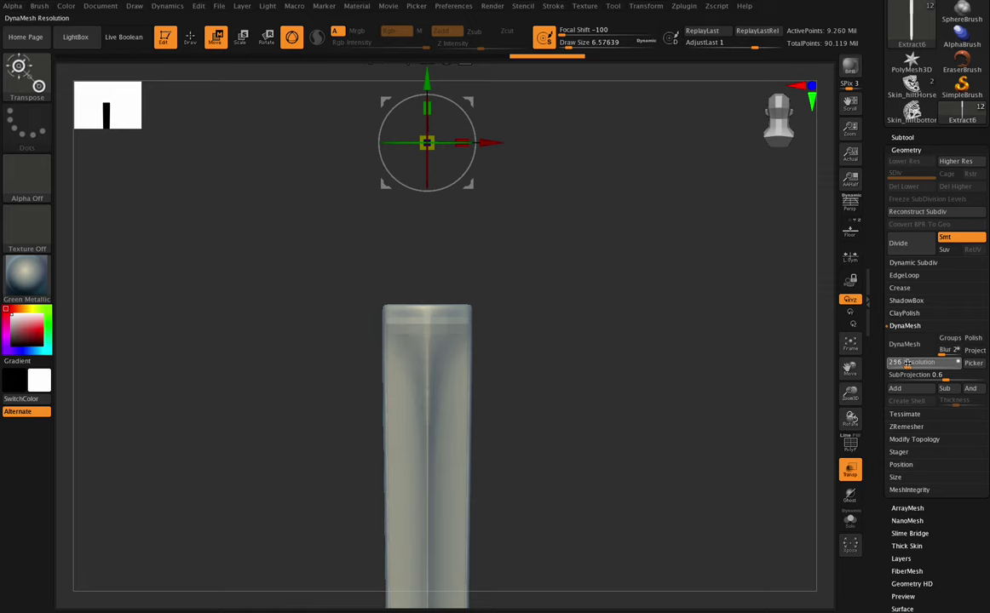
# - Move the extracted shell subtool below the inflated duplicate PM3D_Cube3D2_1 in the subtool order
pyautogui.click(903, 138)
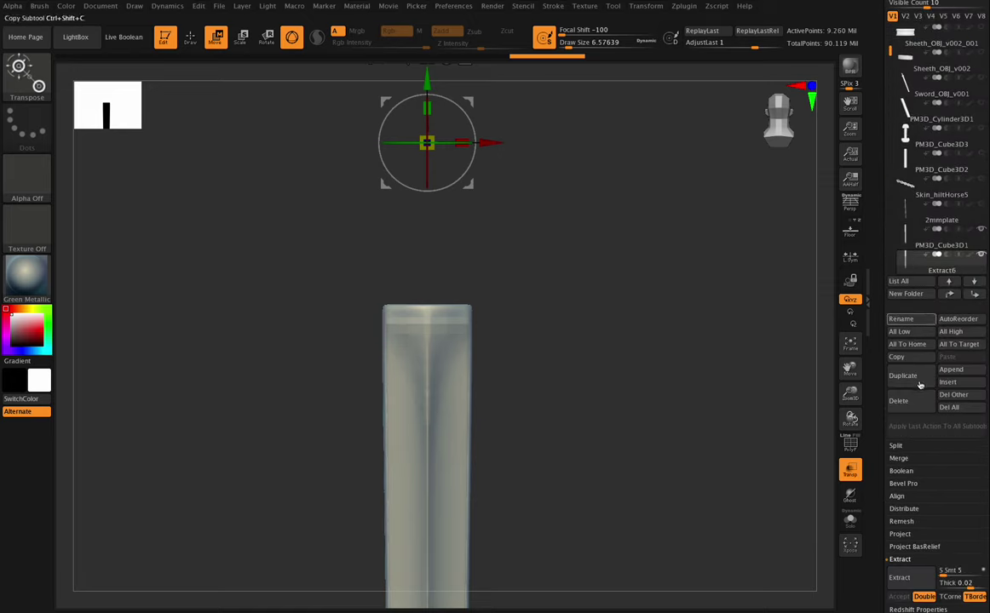
pyautogui.click(974, 283)
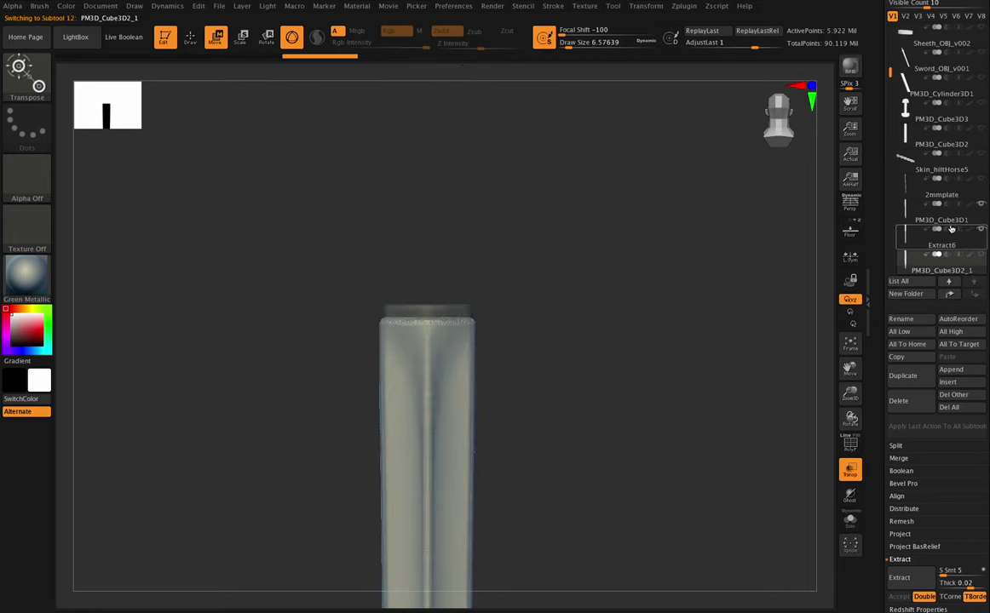
pyautogui.click(946, 220)
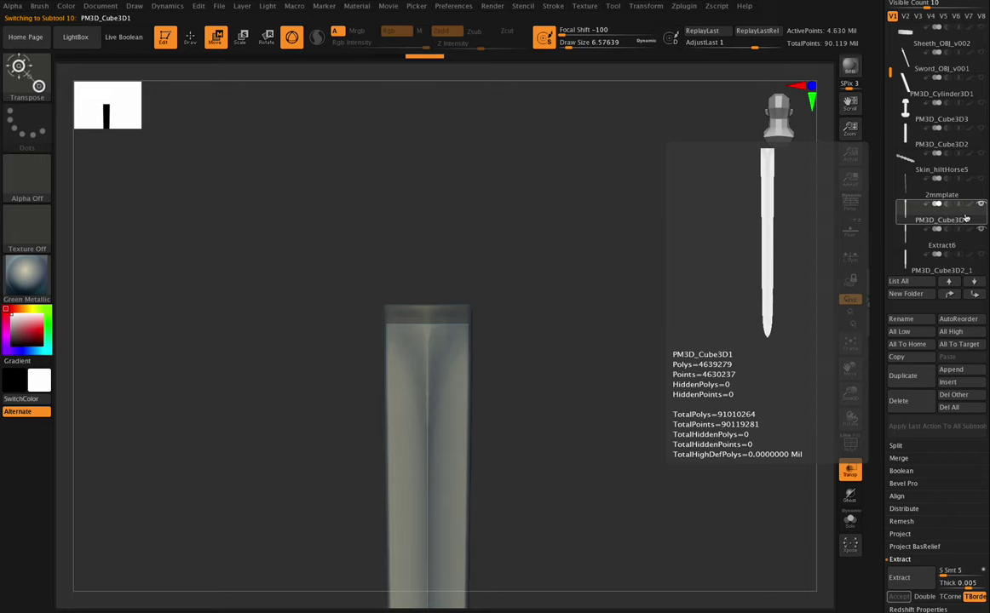
pyautogui.click(967, 247)
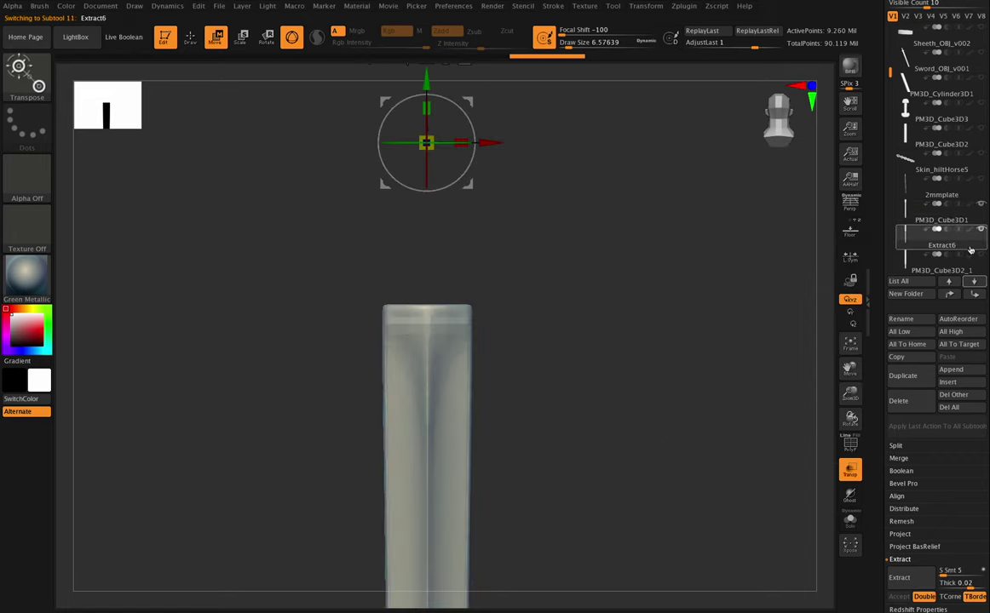
pyautogui.click(977, 295)
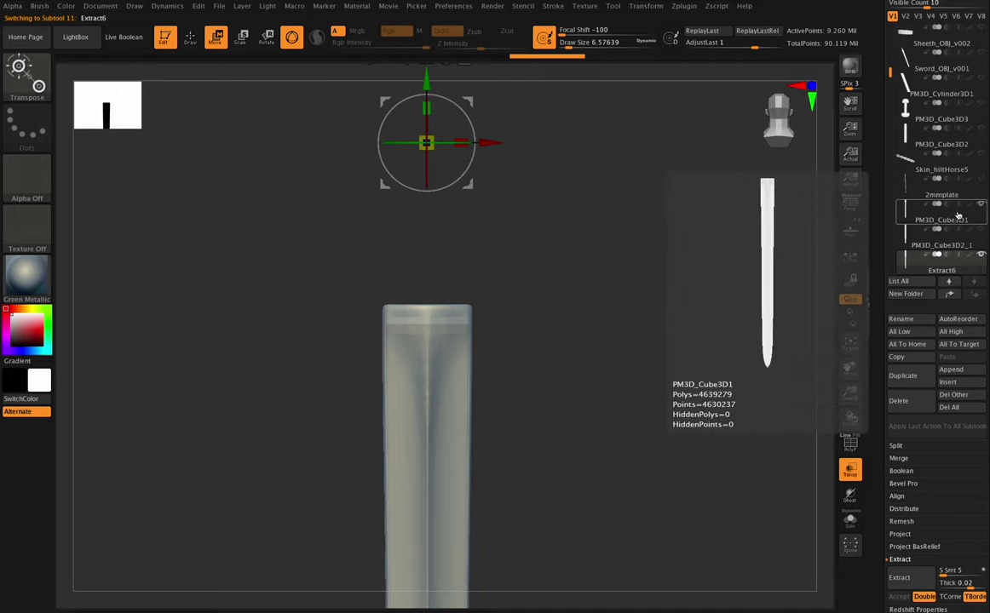
# - Delete the inflated duplicate blade subtool PM3D_Cube3D2_1
pyautogui.click(957, 219)
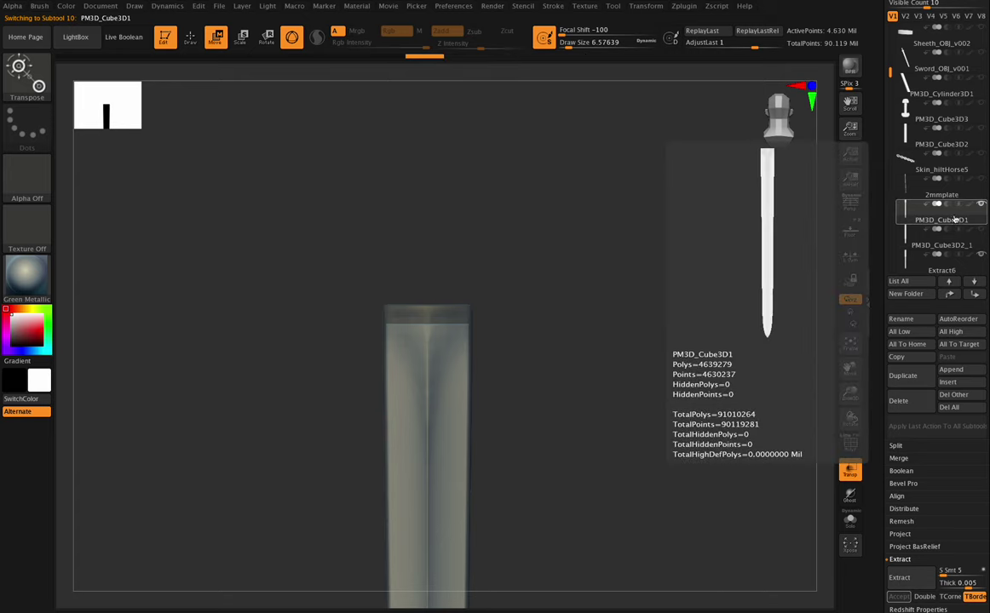
pyautogui.click(944, 246)
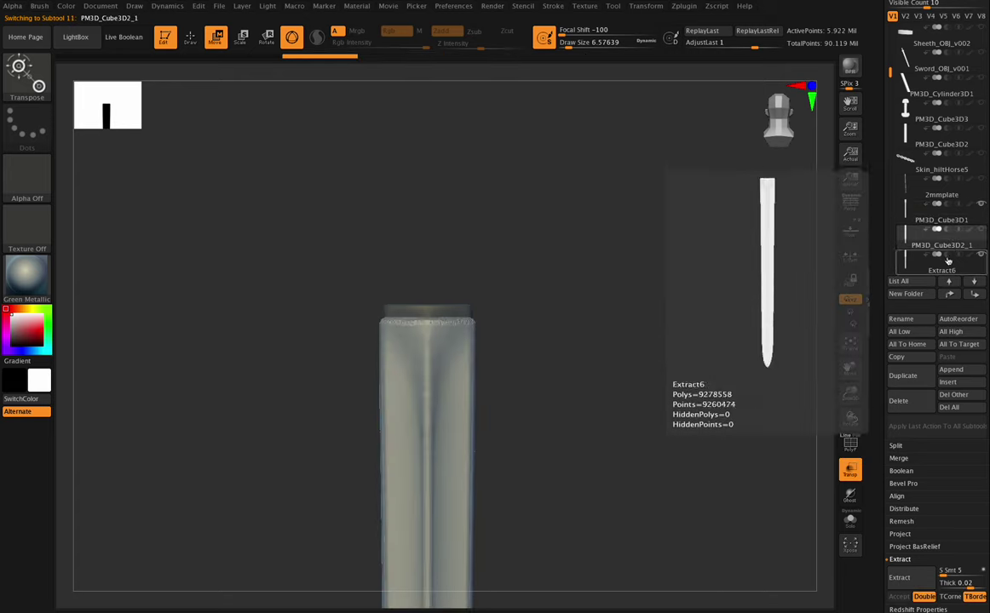
pyautogui.click(899, 400)
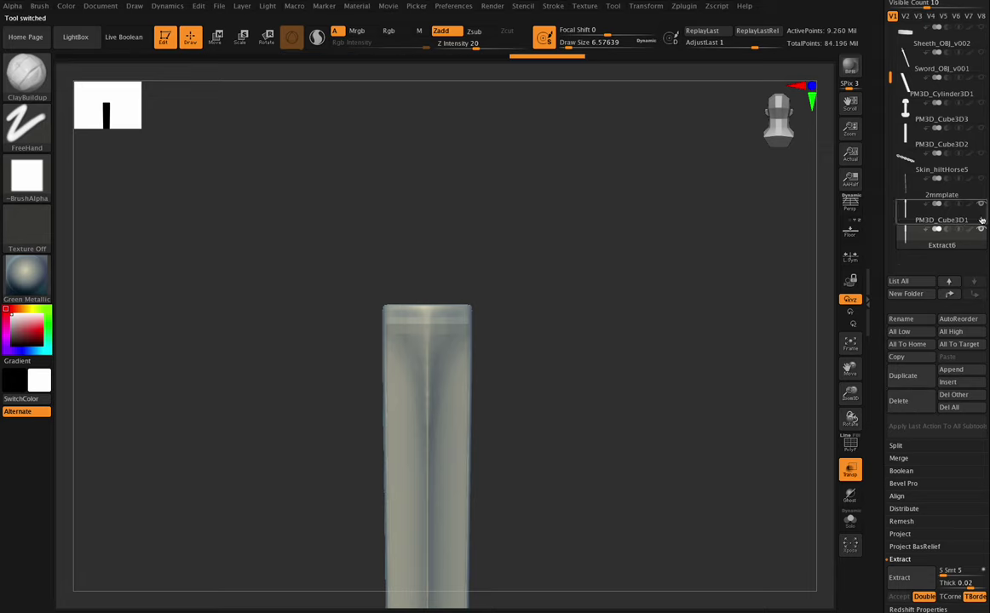
# - Rename the extracted shell subtool to Gap
pyautogui.scroll(-1, 975, 209)
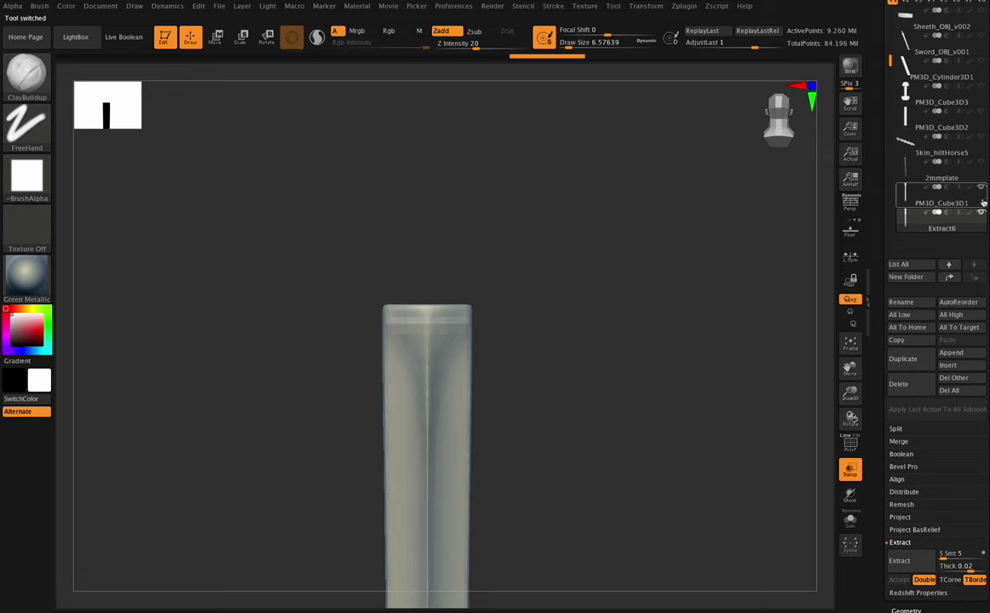
pyautogui.scroll(-1, 986, 200)
pyautogui.moveTo(956, 209)
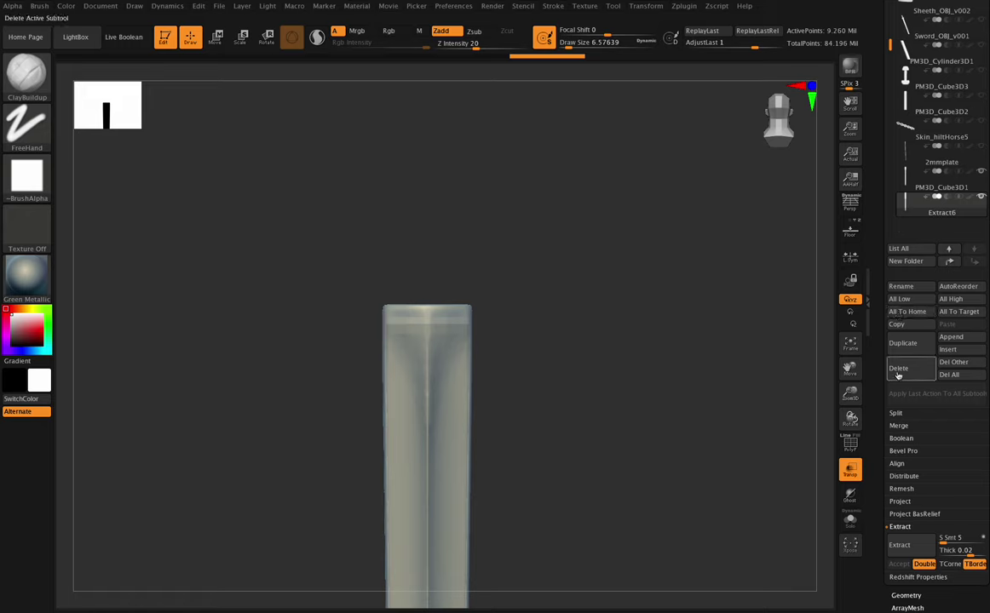
pyautogui.click(899, 290)
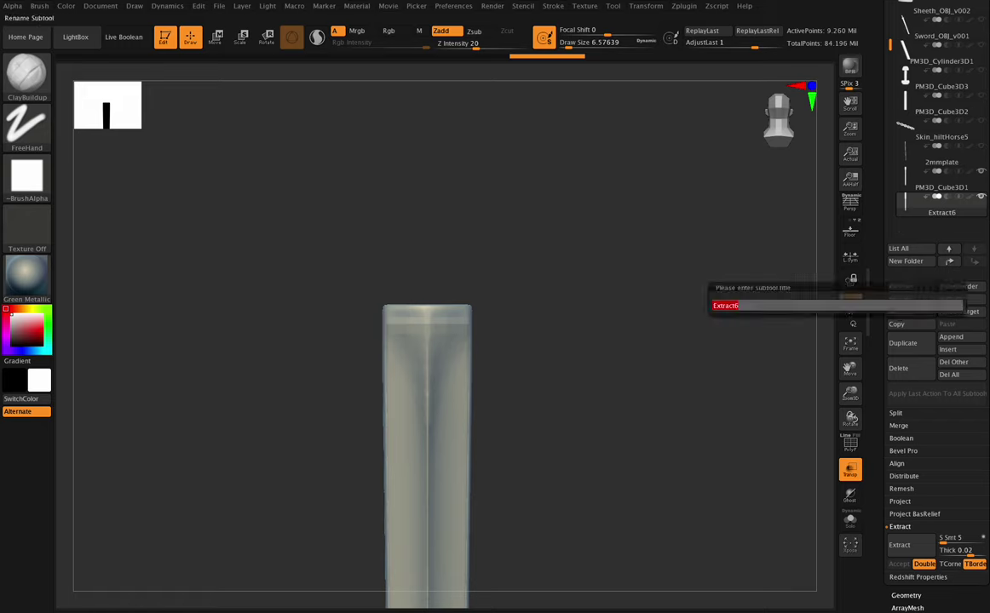
pyautogui.write('Gap')
pyautogui.press('Return')
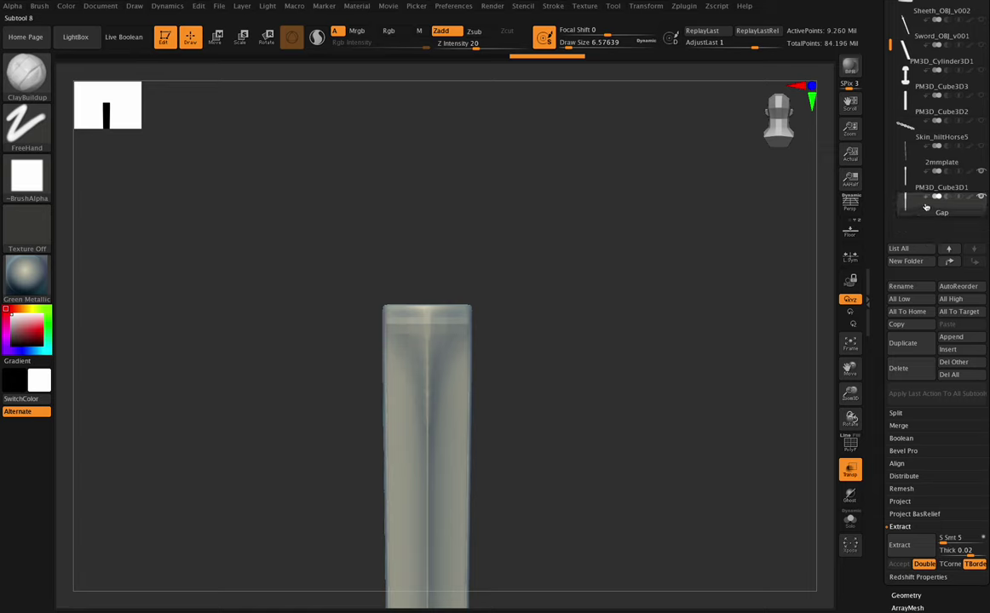
# - Rename the original blade subtool PM3D_Cube3D1 to Blade and select the Gap subtool again
pyautogui.click(922, 191)
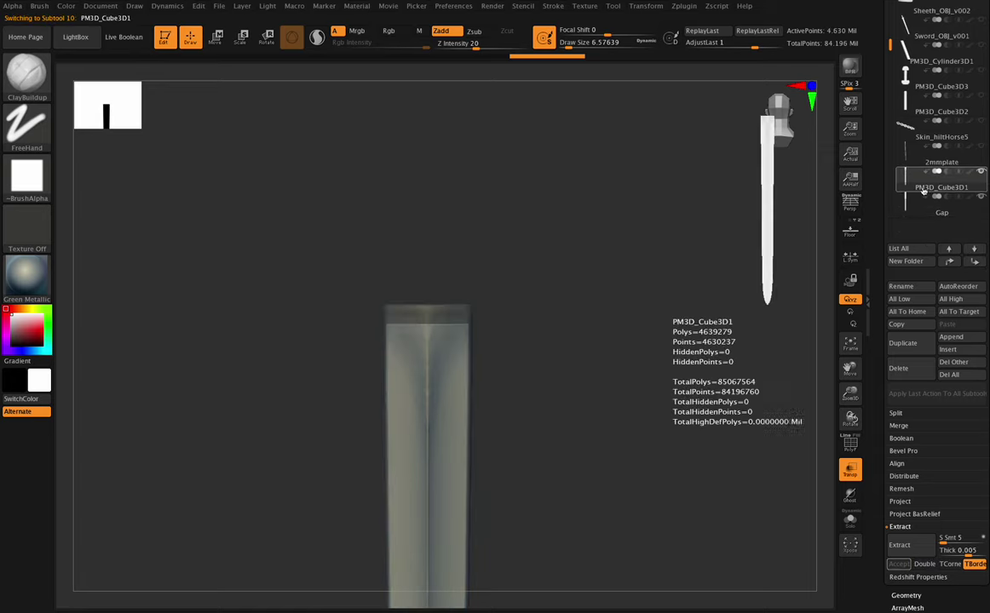
pyautogui.click(915, 289)
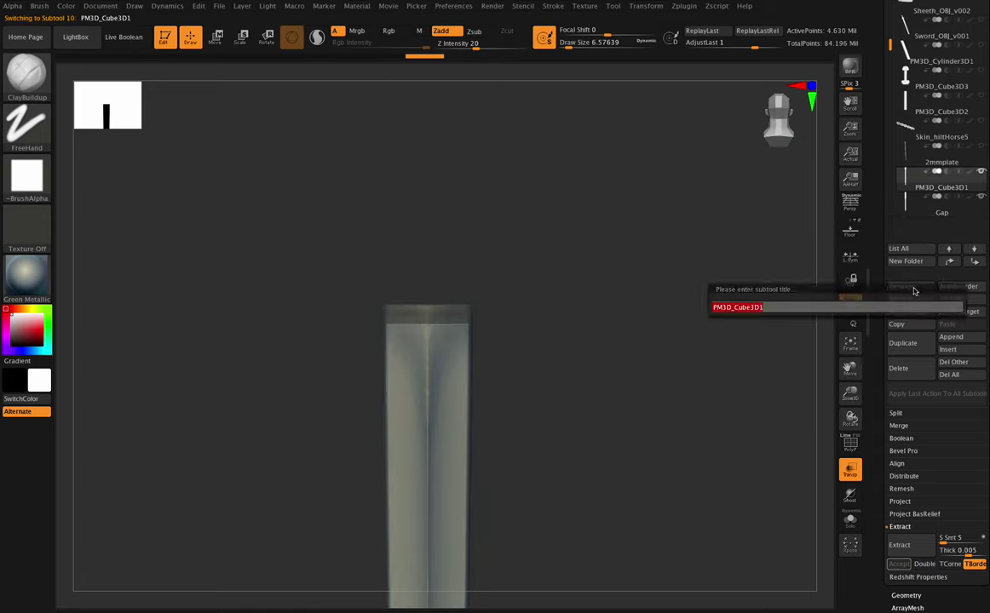
pyautogui.write('Blade')
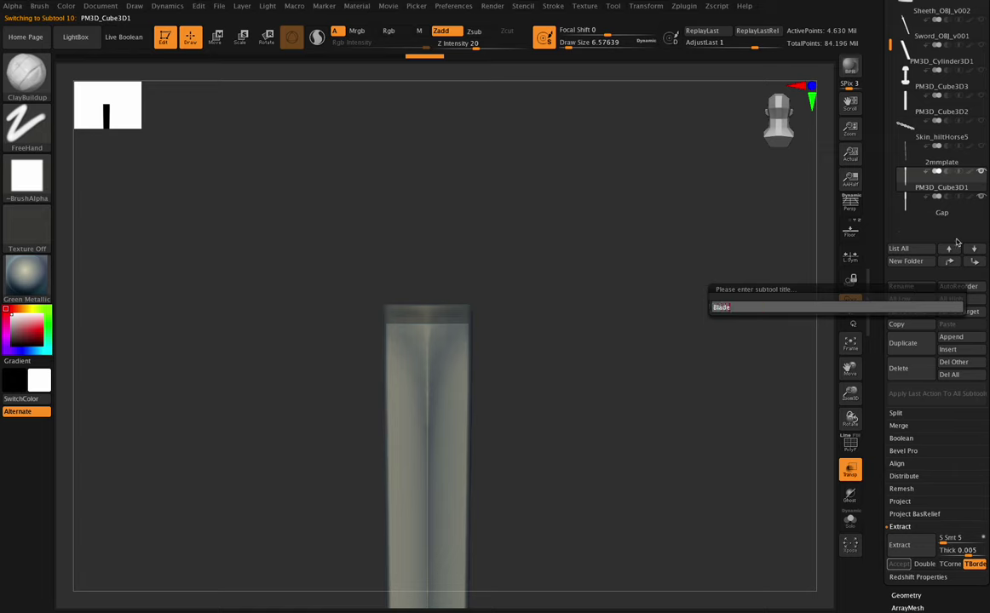
pyautogui.press('Return')
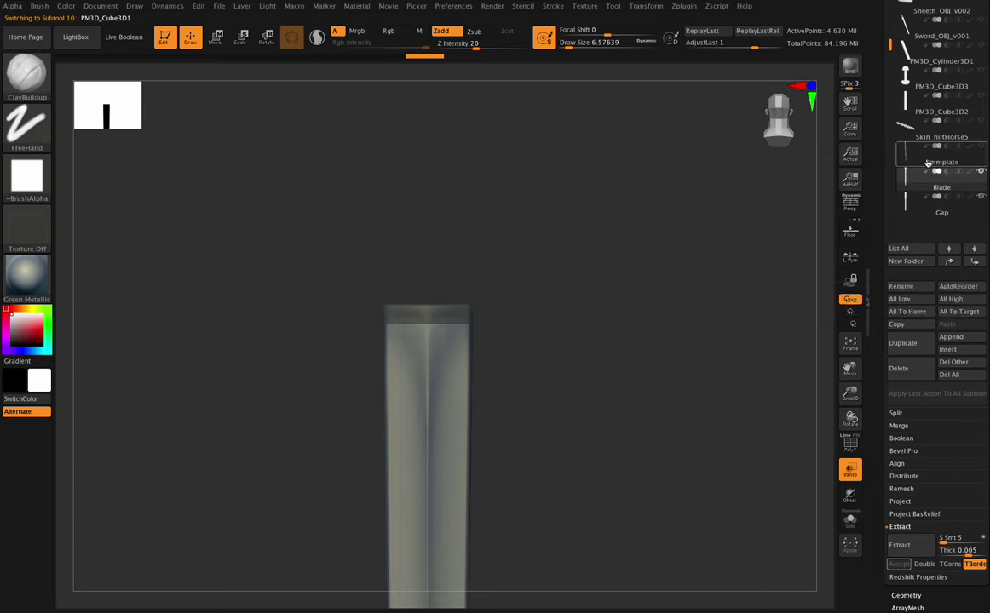
pyautogui.click(937, 205)
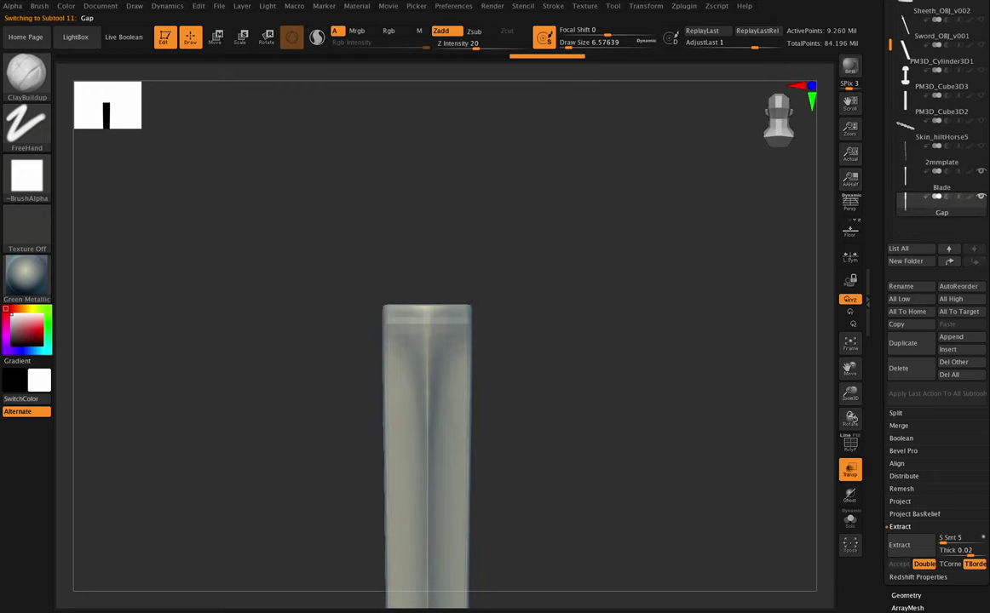
# - Append a Cube3D primitive as a new subtool below Gap and select it
pyautogui.moveTo(933, 474); pyautogui.dragTo(932, 349)
pyautogui.click(952, 217)
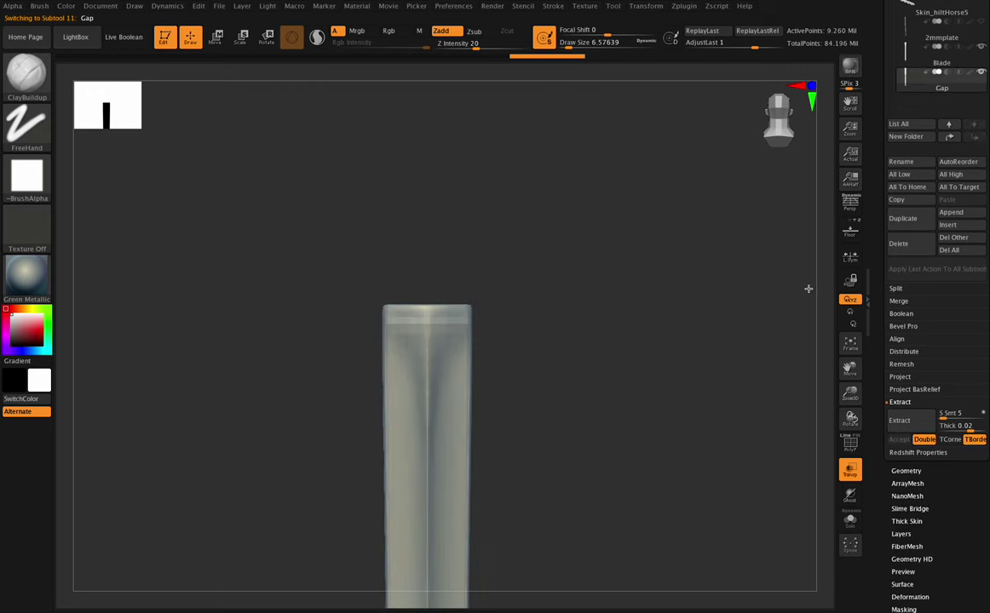
pyautogui.click(951, 212)
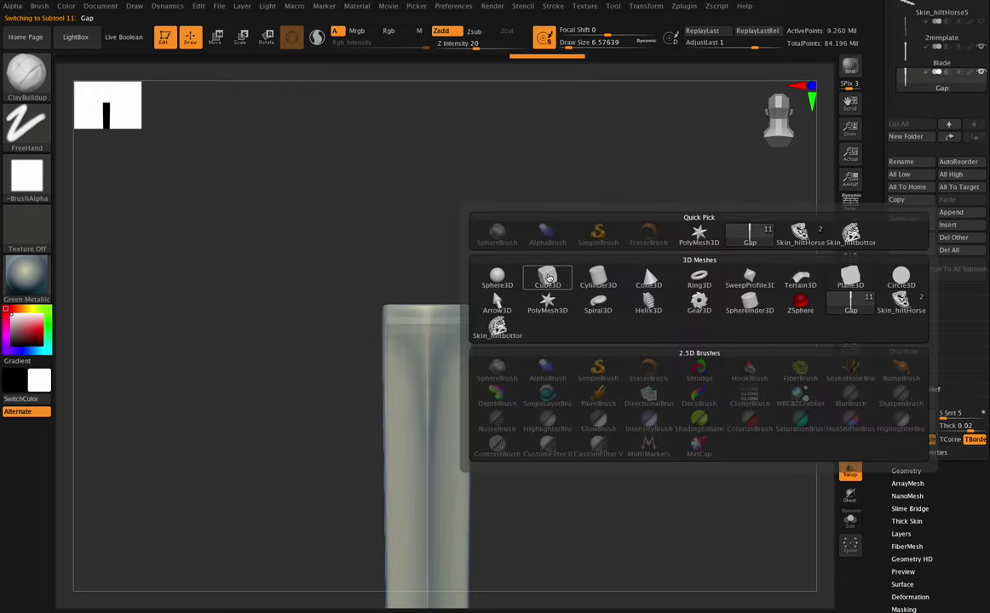
pyautogui.click(548, 278)
pyautogui.click(943, 114)
# - Move the cube vertically so it covers the upper end of the Gap shell
pyautogui.click(218, 35)
pyautogui.moveTo(427, 101); pyautogui.dragTo(427, 200)
pyautogui.moveTo(844, 419)
pyautogui.mouseDown()
pyautogui.moveTo(822, 417)
pyautogui.moveTo(840, 418)
pyautogui.mouseUp()
pyautogui.moveTo(848, 372); pyautogui.dragTo(858, 384)
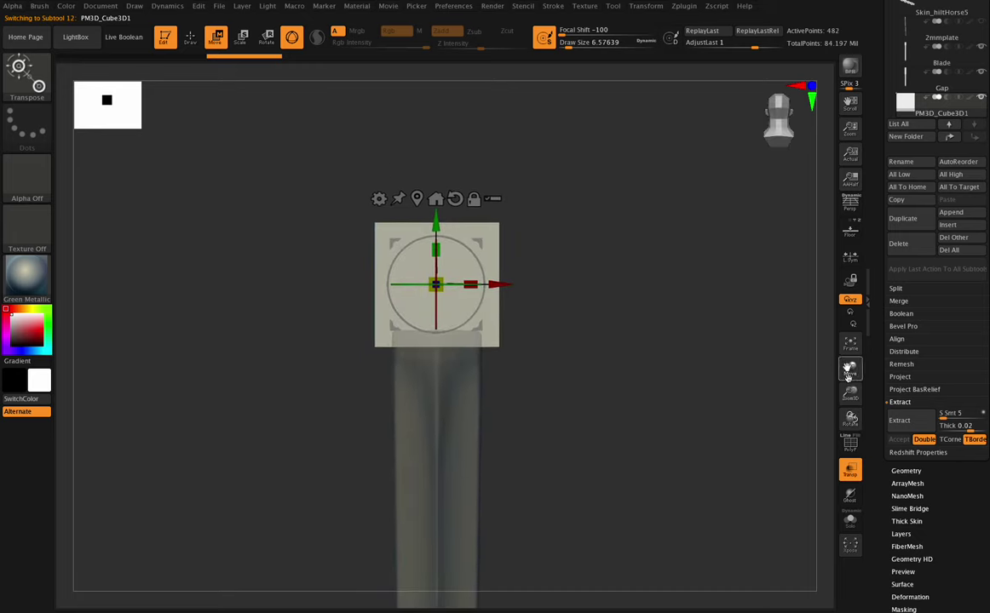
pyautogui.moveTo(849, 372); pyautogui.dragTo(860, 369)
pyautogui.moveTo(448, 217); pyautogui.dragTo(449, 207)
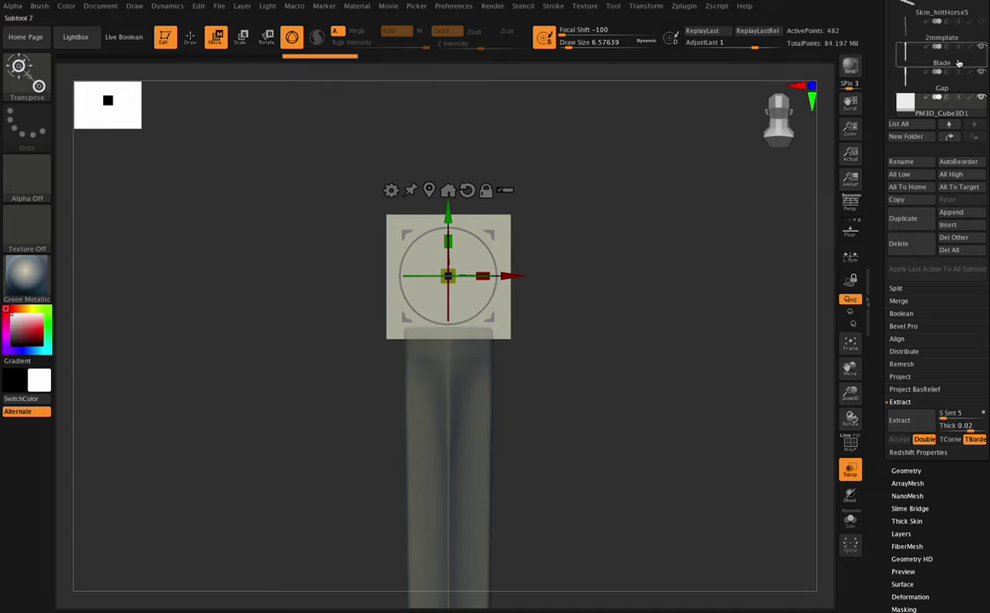
# - Fine-tune the cube's height so its lower face lines up with the upper end of the Blade, checking against the Blade subtool
pyautogui.click(939, 66)
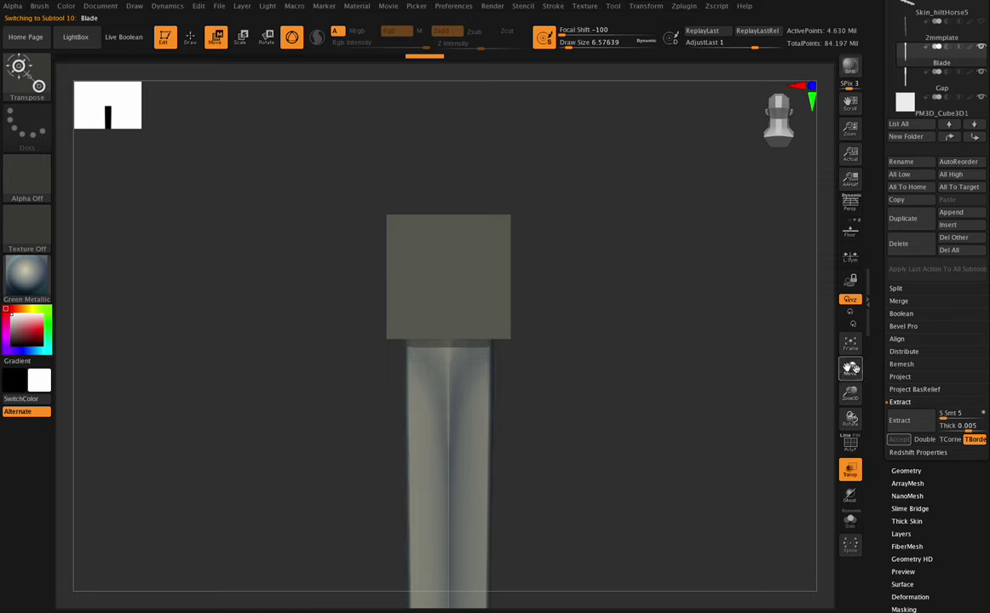
pyautogui.moveTo(852, 368); pyautogui.dragTo(849, 366)
pyautogui.click(955, 113)
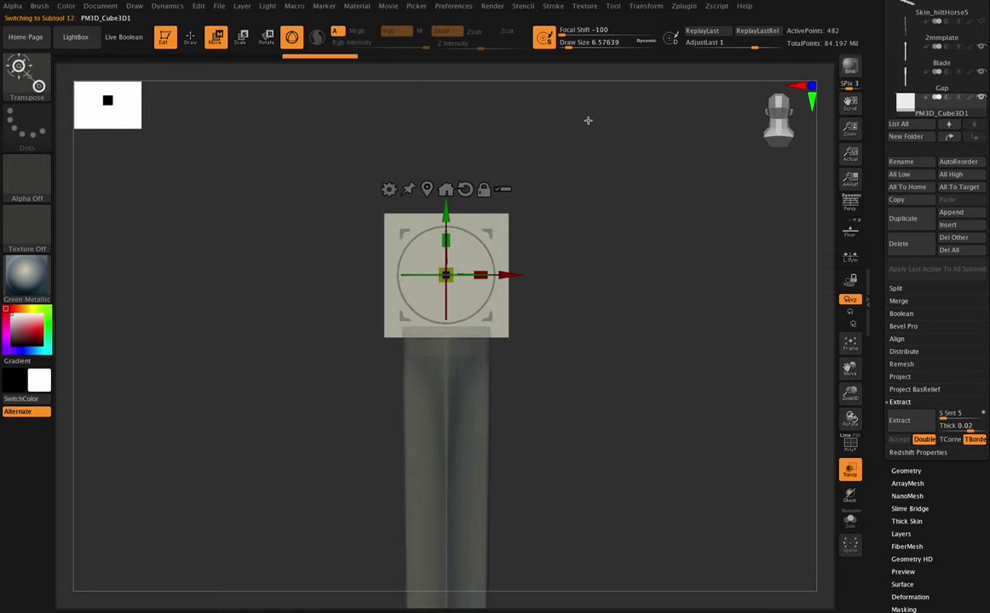
pyautogui.moveTo(446, 212); pyautogui.dragTo(445, 222)
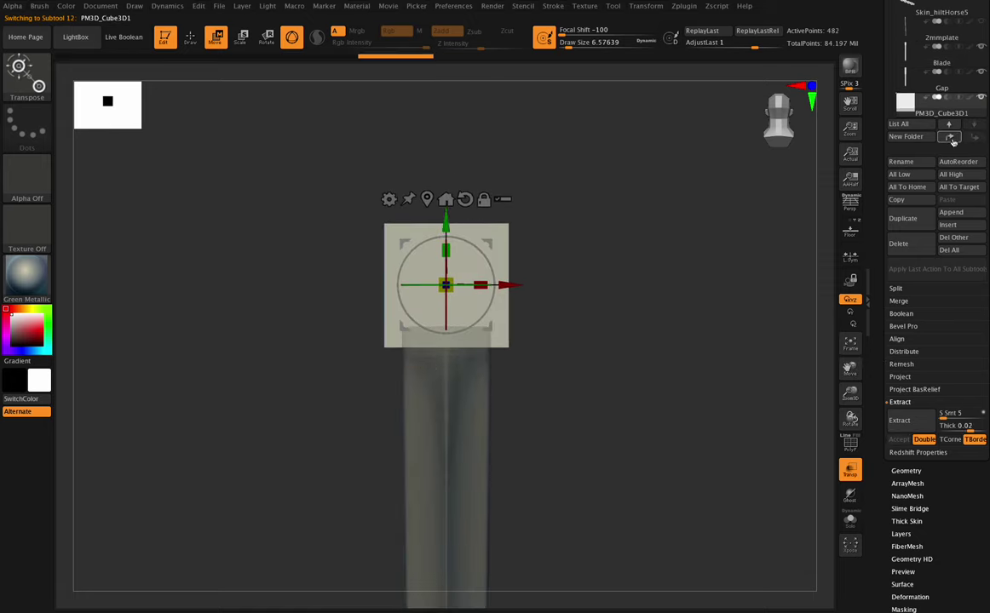
pyautogui.click(951, 64)
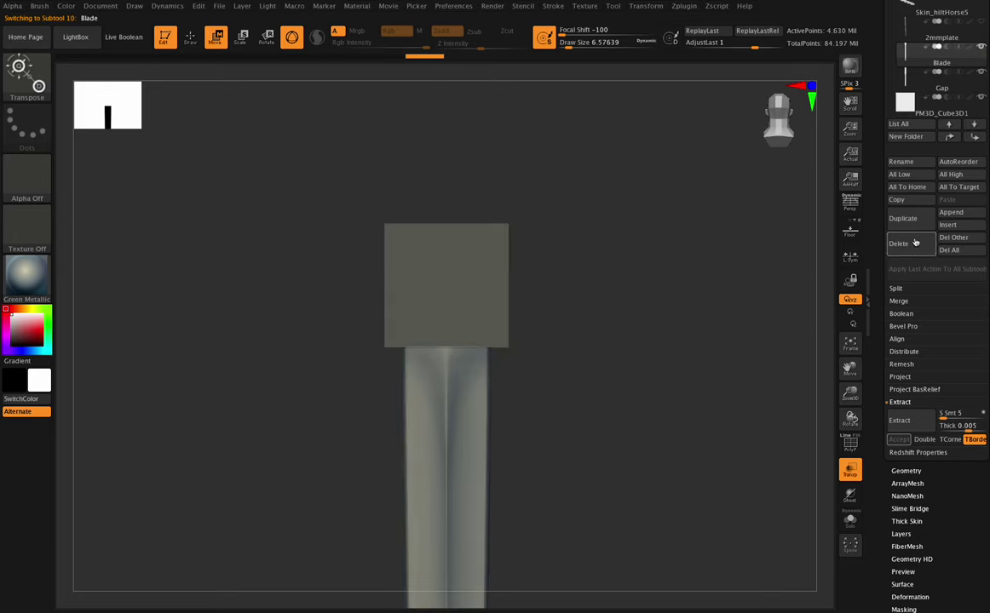
pyautogui.click(934, 114)
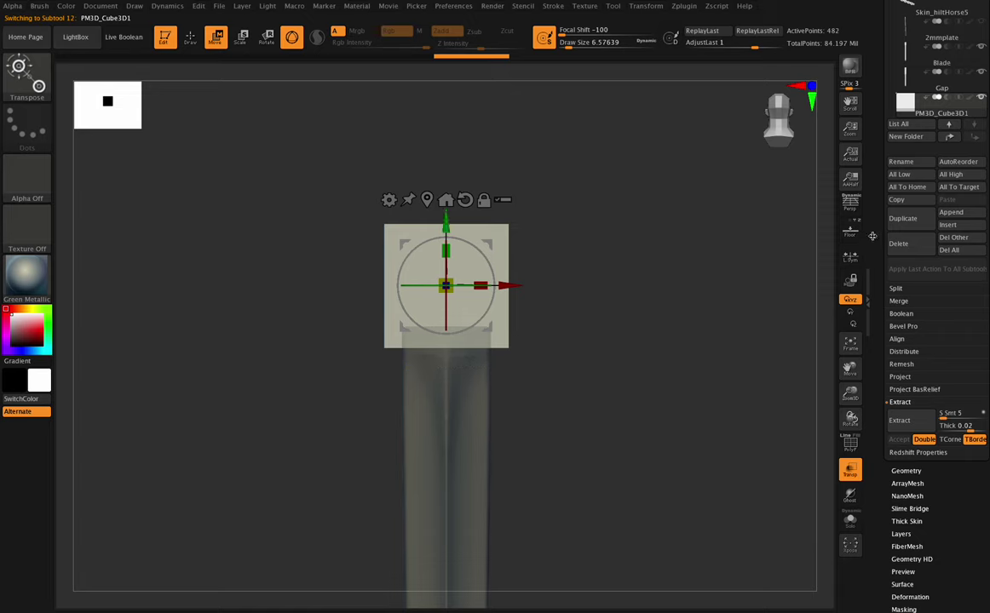
# - Set the cube subtool to subtraction and DynaMesh it at resolution 144
pyautogui.scroll(-1, 938, 341)
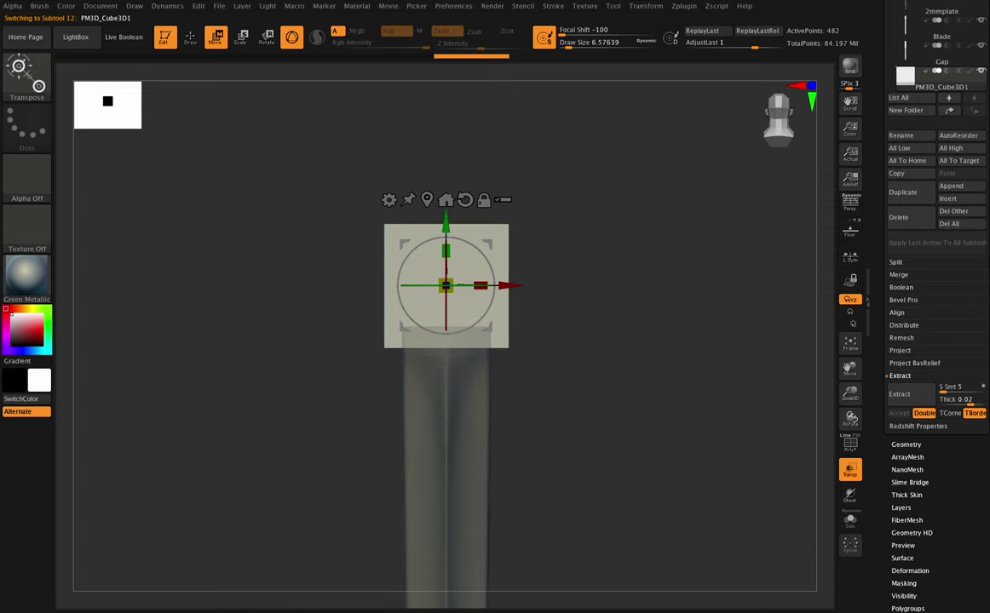
pyautogui.moveTo(988, 126)
pyautogui.mouseDown()
pyautogui.moveTo(987, 138)
pyautogui.moveTo(986, 126)
pyautogui.mouseUp()
pyautogui.scroll(1, 957, 93)
pyautogui.moveTo(957, 94)
pyautogui.click(906, 460)
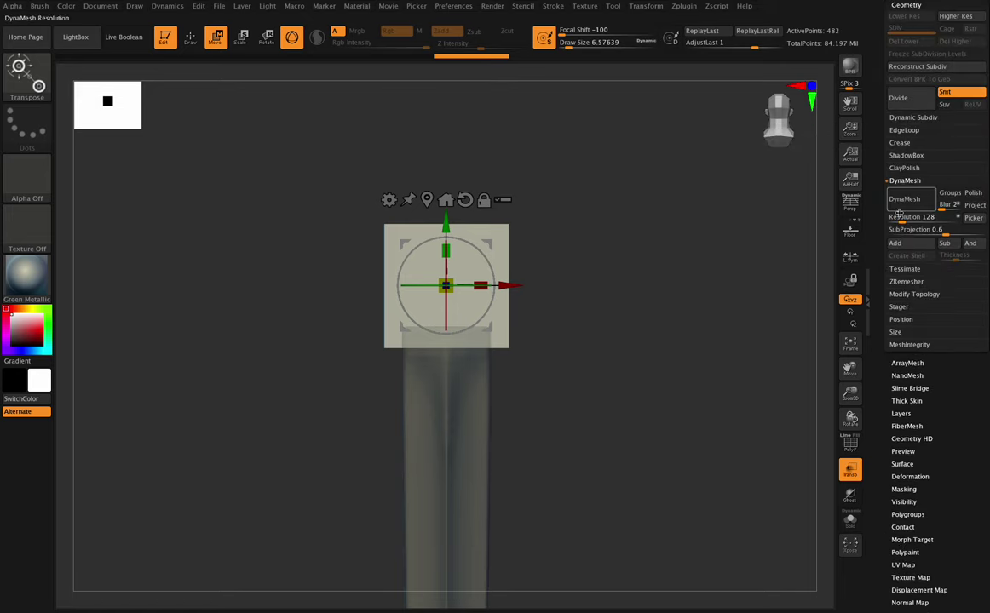
pyautogui.moveTo(898, 213); pyautogui.dragTo(902, 216)
pyautogui.click(904, 199)
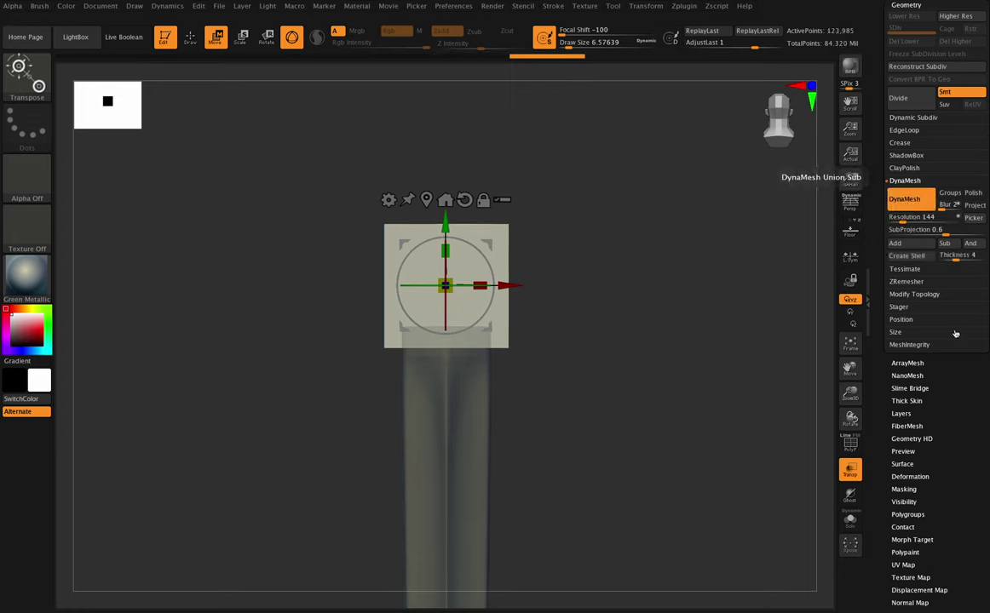
# - Examine the cube subtool's subtraction setting and the Group As Dynamesh Sub polygroup option
pyautogui.scroll(10, 955, 339)
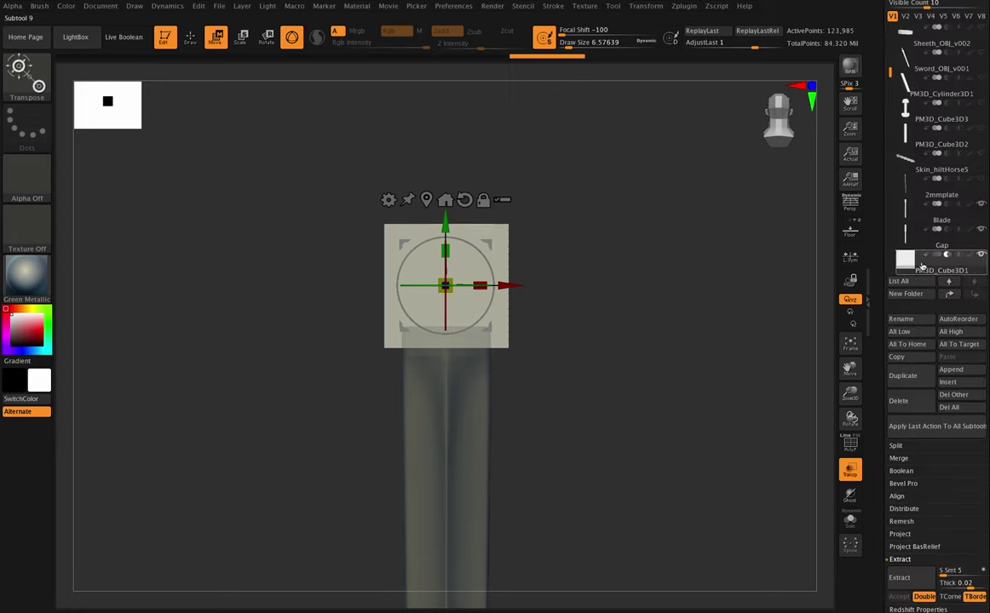
pyautogui.moveTo(943, 305); pyautogui.dragTo(941, 230)
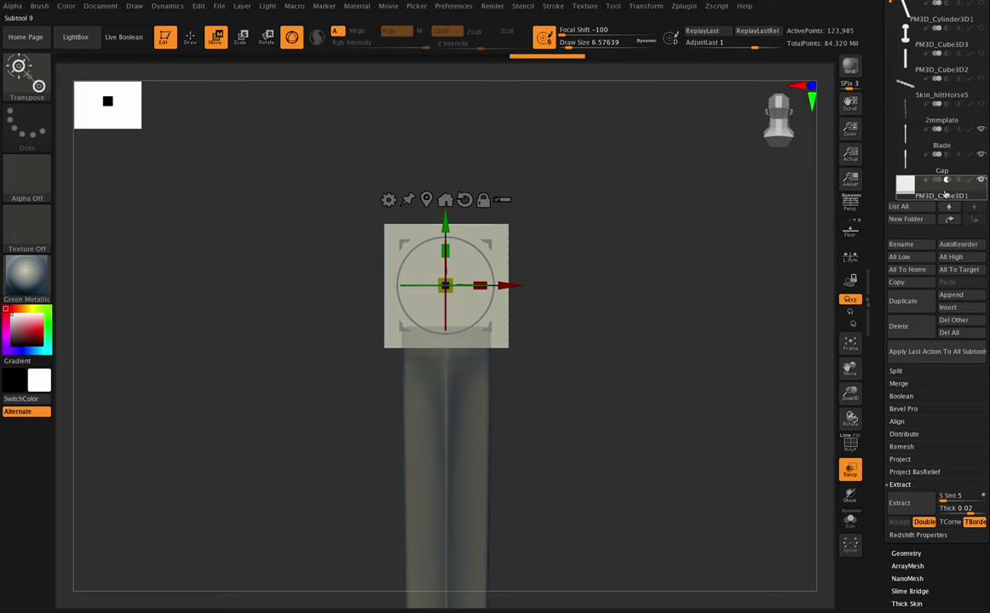
pyautogui.scroll(-1, 978, 210)
pyautogui.scroll(-8, 927, 372)
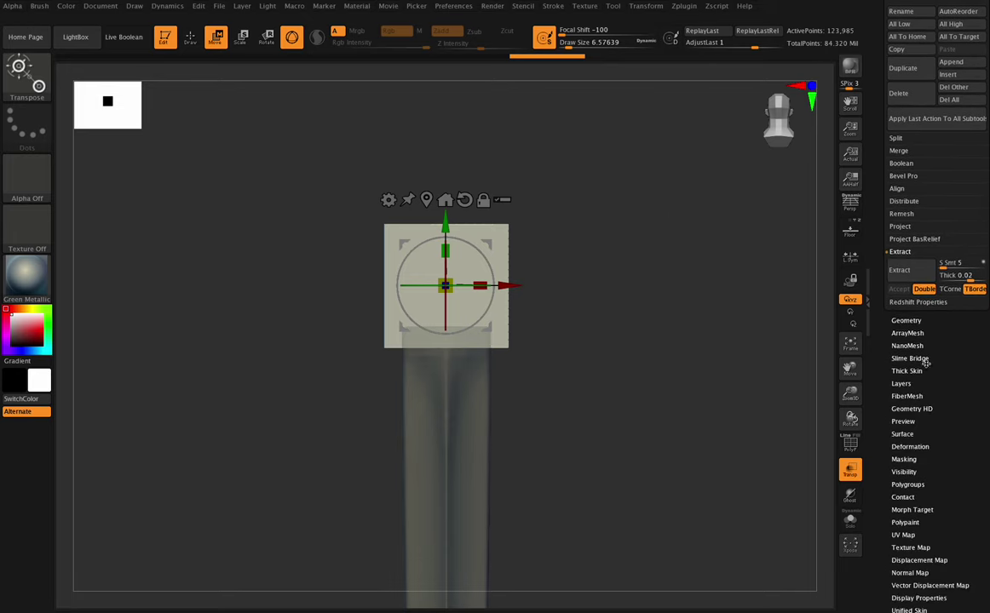
pyautogui.click(909, 486)
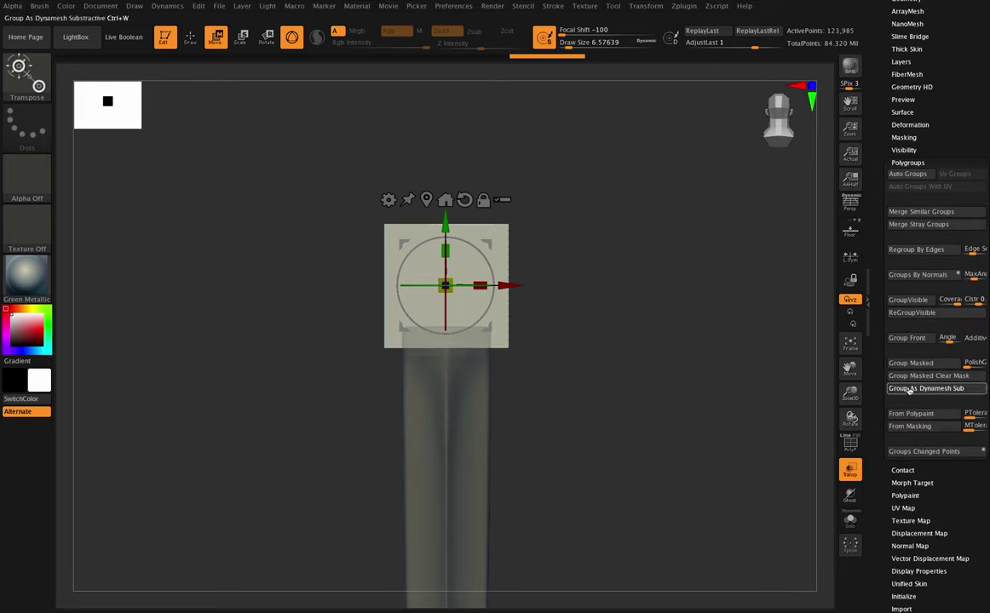
pyautogui.scroll(2, 958, 113)
pyautogui.click(900, 45)
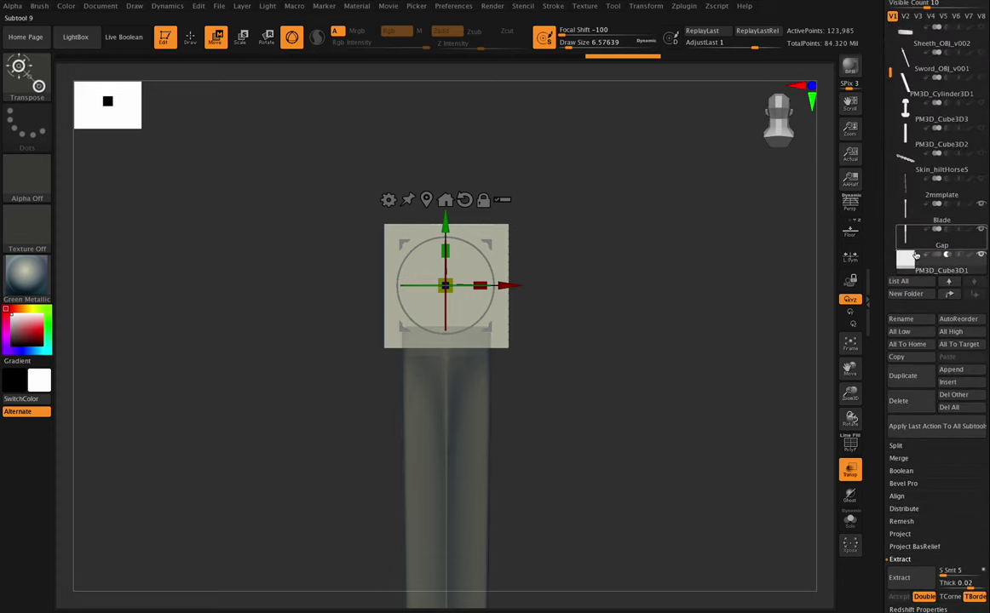
# - Merge the Gap subtool down with the subtractive cube
pyautogui.click(944, 239)
pyautogui.press('Up')
pyautogui.scroll(-3, 928, 316)
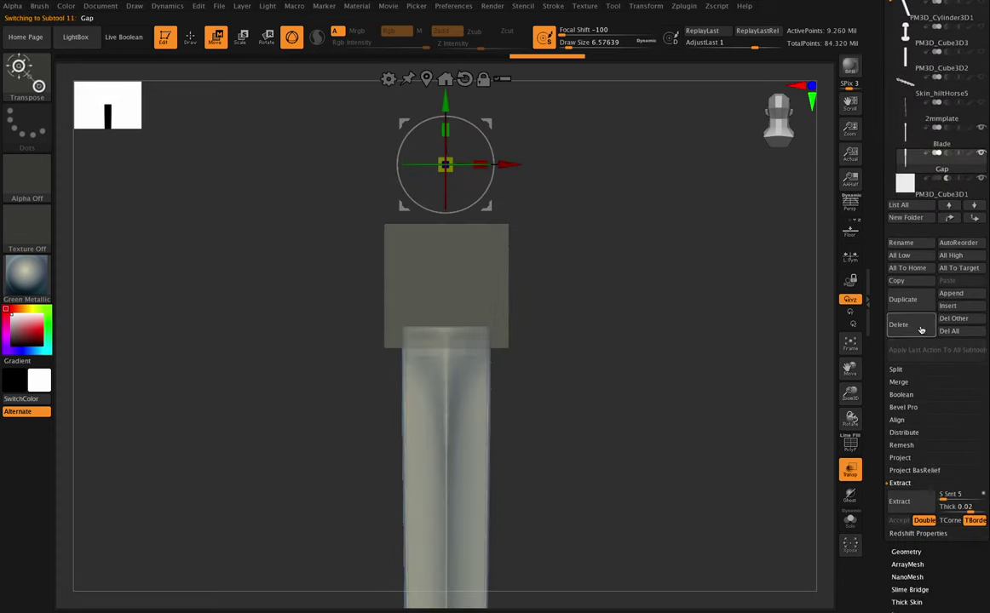
pyautogui.click(898, 381)
pyautogui.click(907, 395)
pyautogui.press('shift')
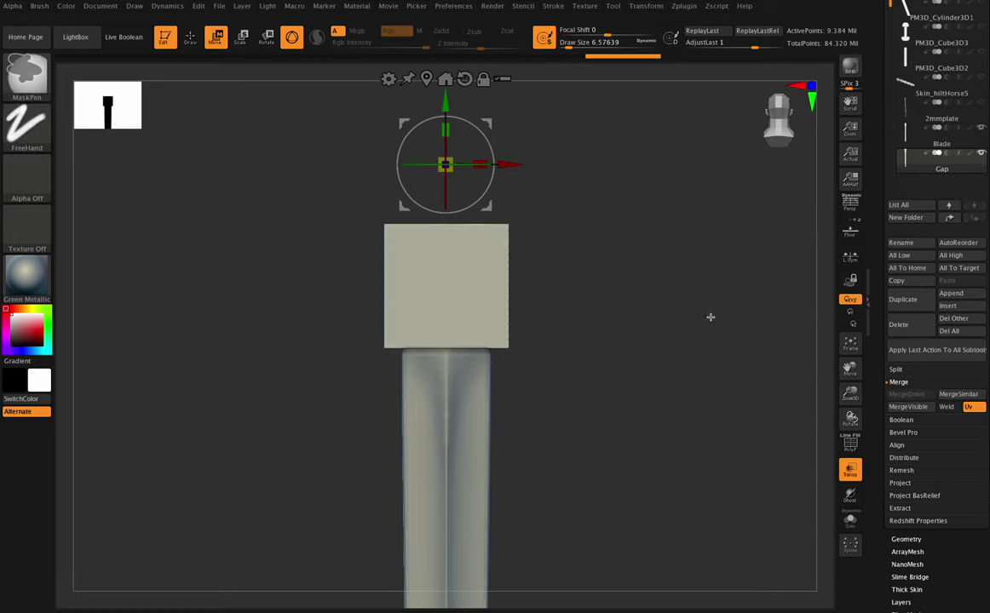
# - DynaMesh the merged Gap at resolution 872 to cut its upper end off with the subtractive cube
pyautogui.click(906, 540)
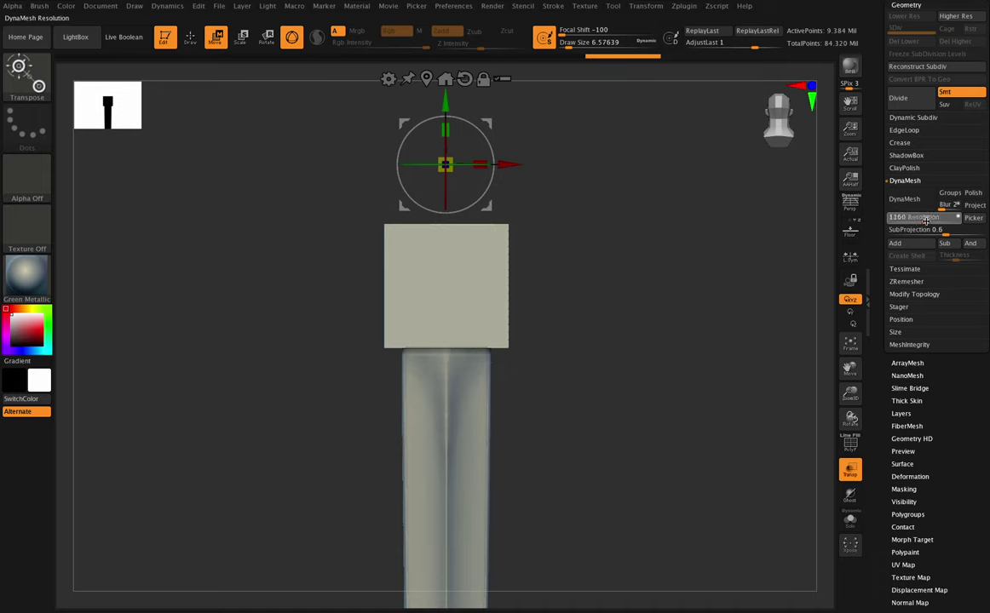
pyautogui.click(925, 219)
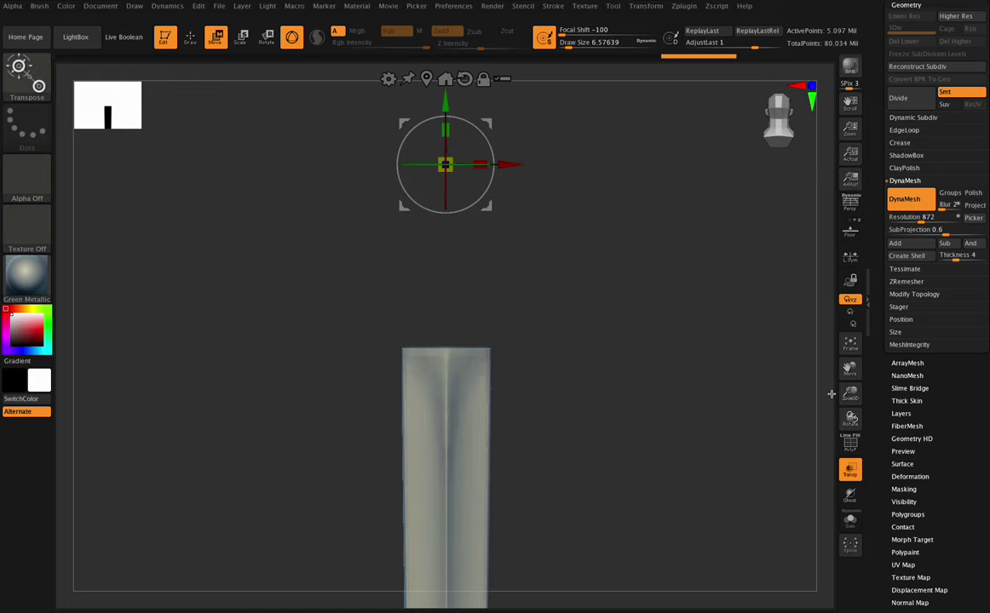
pyautogui.moveTo(850, 416); pyautogui.dragTo(846, 372)
pyautogui.moveTo(851, 418); pyautogui.dragTo(849, 415)
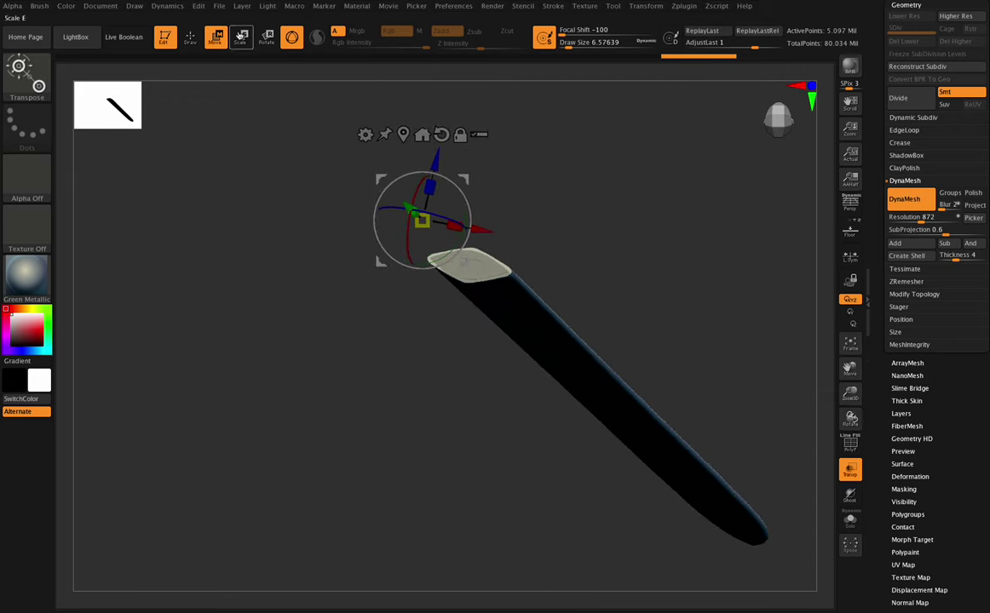
# - Select the Blade subtool in the subtool list
pyautogui.scroll(3, 982, 122)
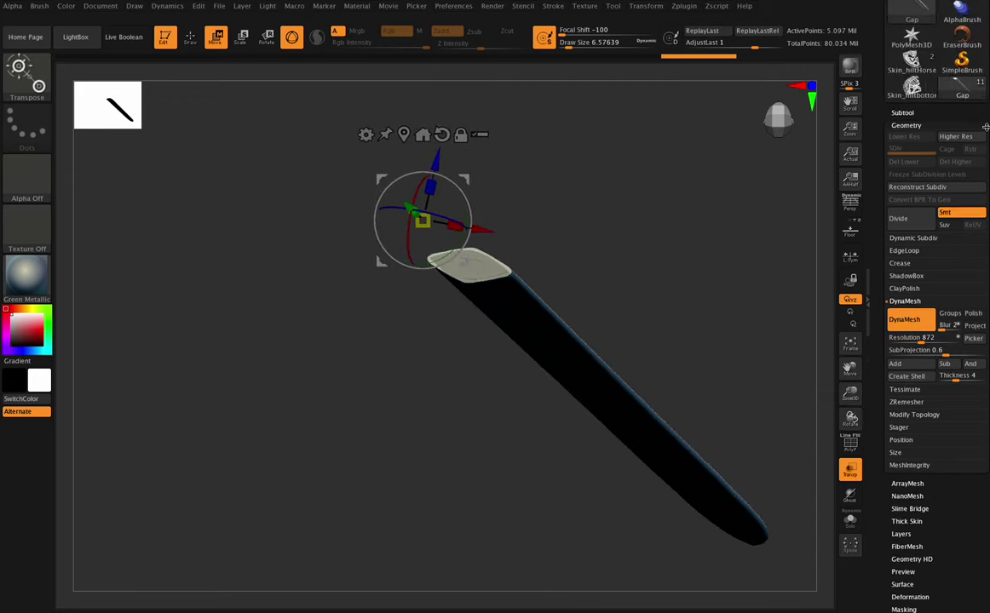
pyautogui.click(902, 112)
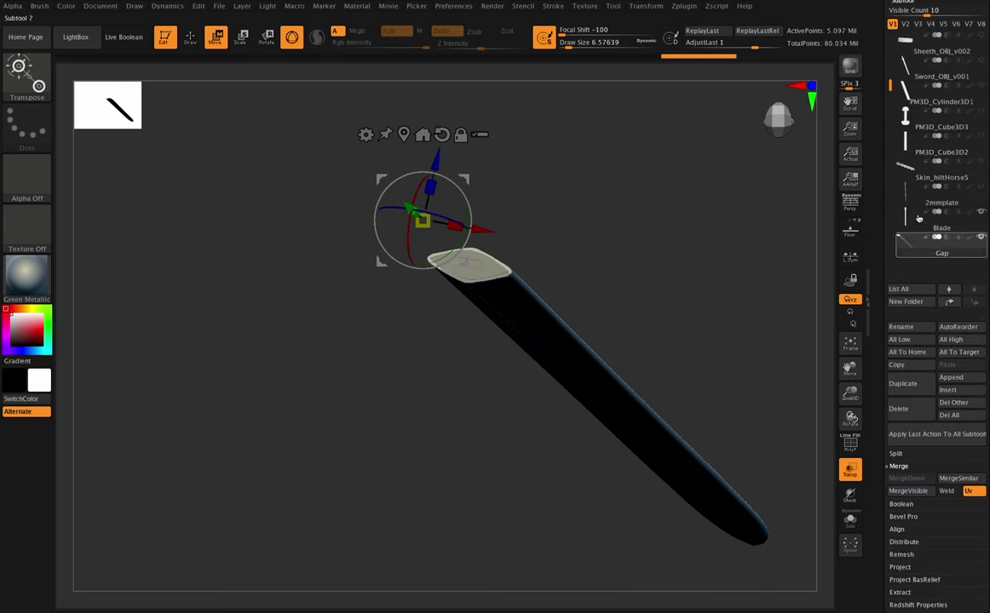
pyautogui.click(924, 227)
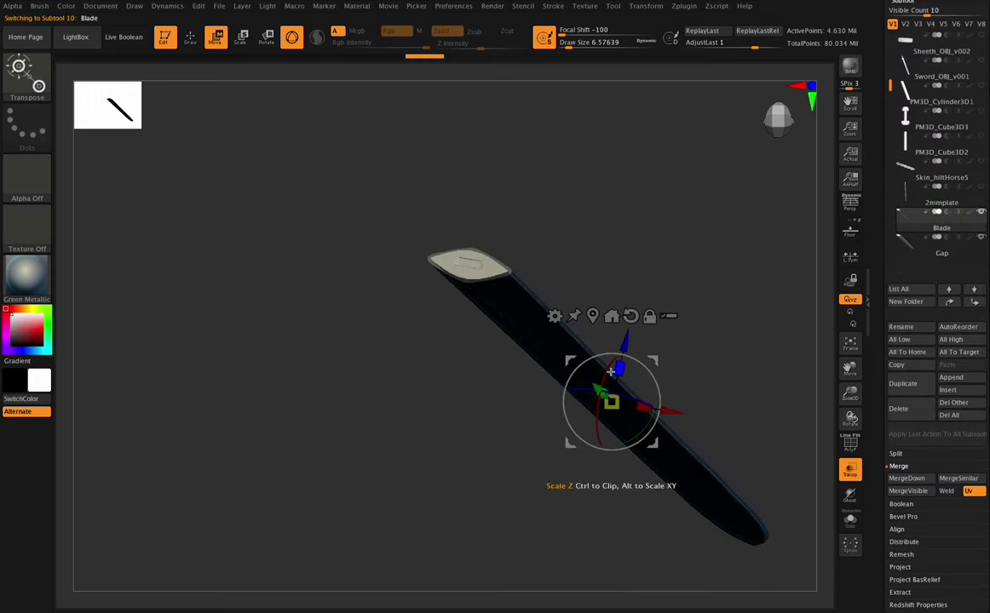
# - Undo the accidental rotation of the Blade and try sliding it slightly out of Gap along its length
pyautogui.moveTo(597, 385); pyautogui.dragTo(597, 400)
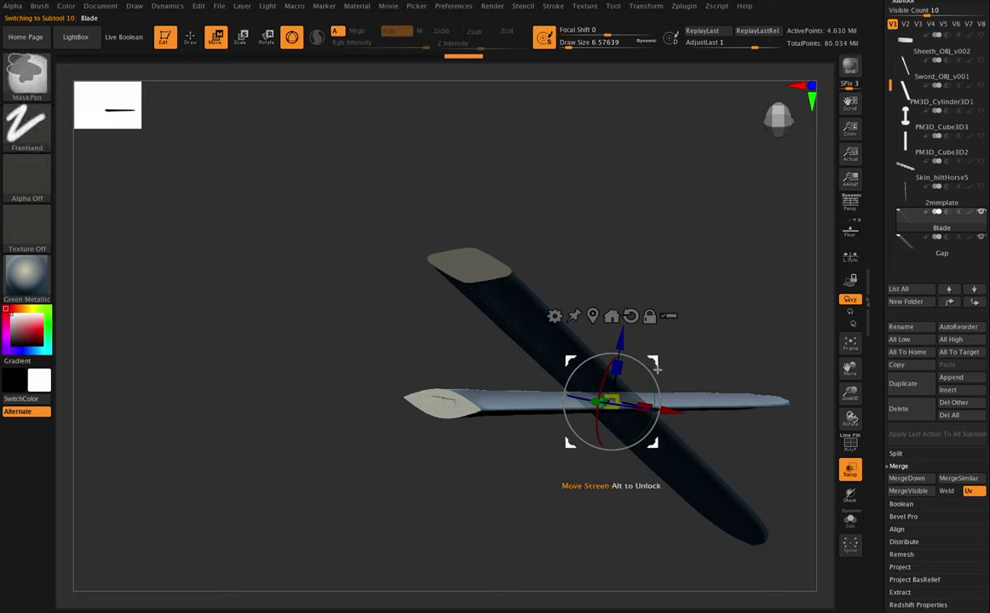
pyautogui.hotkey('ctrl', 'z')
pyautogui.moveTo(588, 394); pyautogui.dragTo(516, 460)
pyautogui.moveTo(851, 419); pyautogui.dragTo(829, 369)
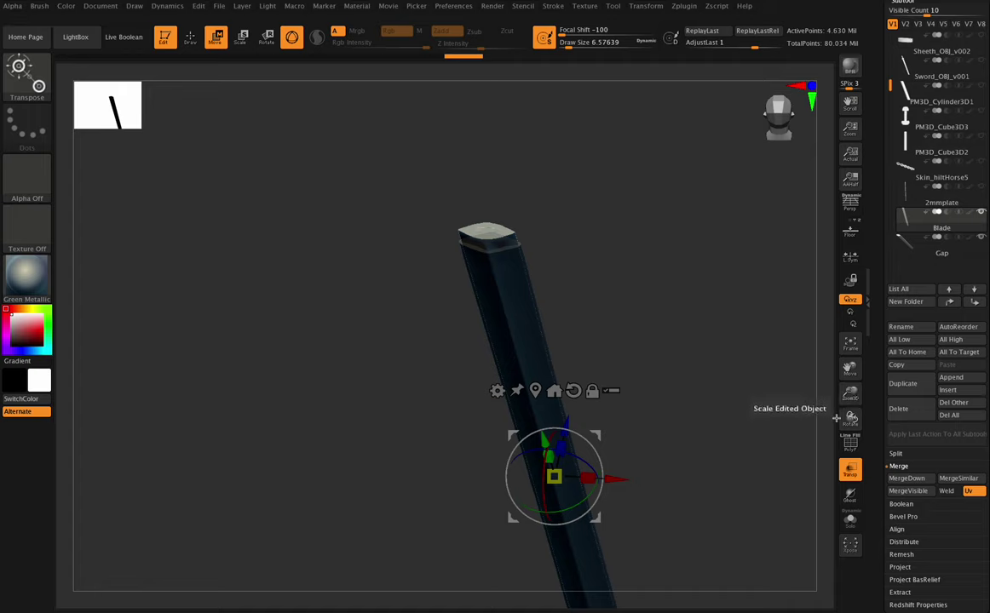
pyautogui.moveTo(851, 417); pyautogui.dragTo(852, 393)
pyautogui.moveTo(772, 335); pyautogui.dragTo(838, 394)
pyautogui.moveTo(850, 417); pyautogui.dragTo(850, 409)
pyautogui.moveTo(850, 369); pyautogui.dragTo(850, 407)
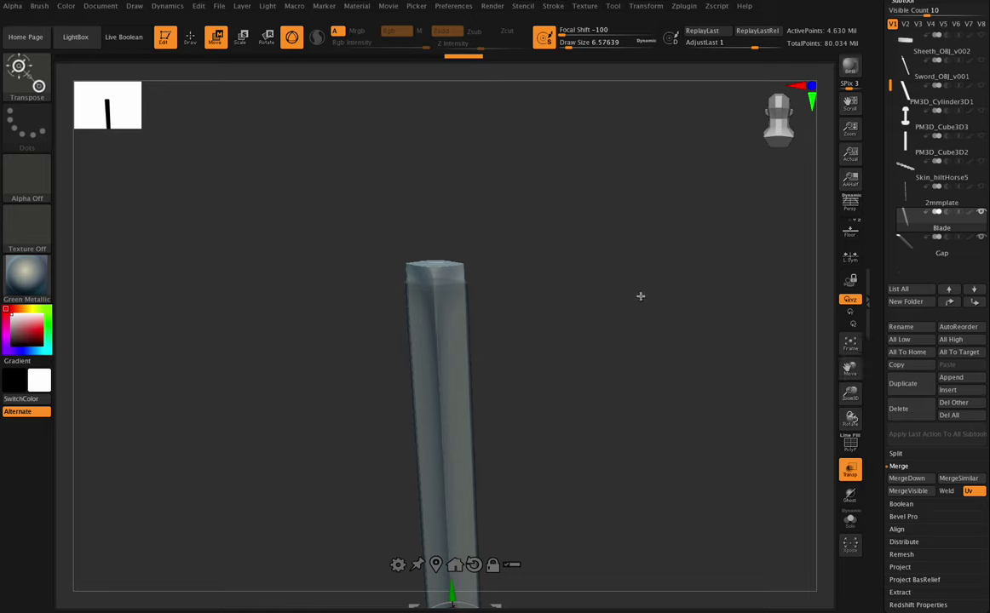
# - Mask the whole Blade except a narrow strip at its upper end
pyautogui.moveTo(643, 279); pyautogui.dragTo(637, 262)
pyautogui.moveTo(850, 416)
pyautogui.mouseDown()
pyautogui.moveTo(853, 424)
pyautogui.moveTo(851, 398)
pyautogui.moveTo(851, 406)
pyautogui.mouseUp()
pyautogui.moveTo(851, 365); pyautogui.dragTo(850, 376)
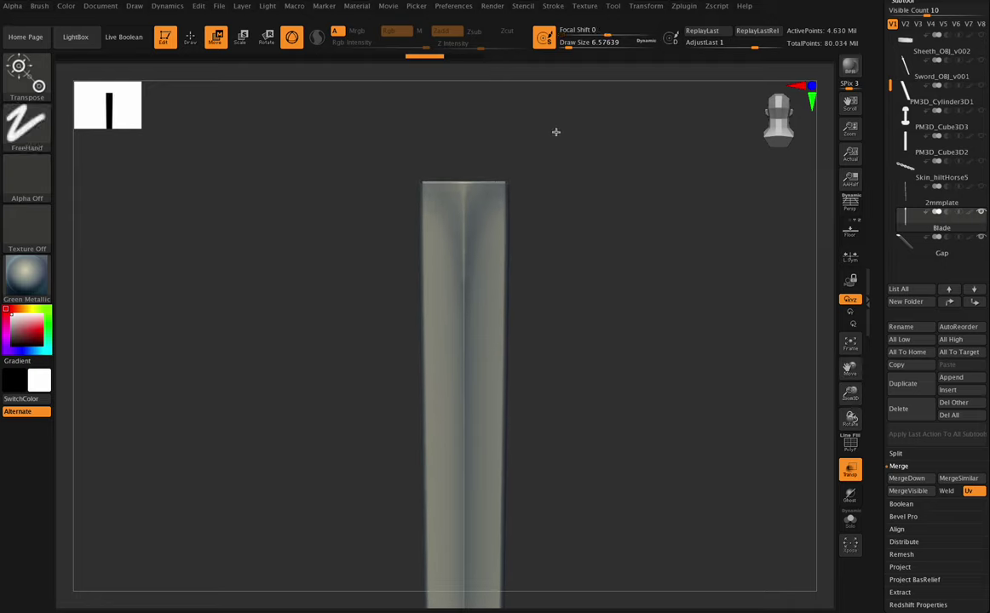
pyautogui.keyDown('ctrl'); pyautogui.moveTo(420, 187); pyautogui.dragTo(510, 190); pyautogui.keyUp('ctrl')
pyautogui.keyDown('ctrl'); pyautogui.click(552, 179); pyautogui.keyUp('ctrl')
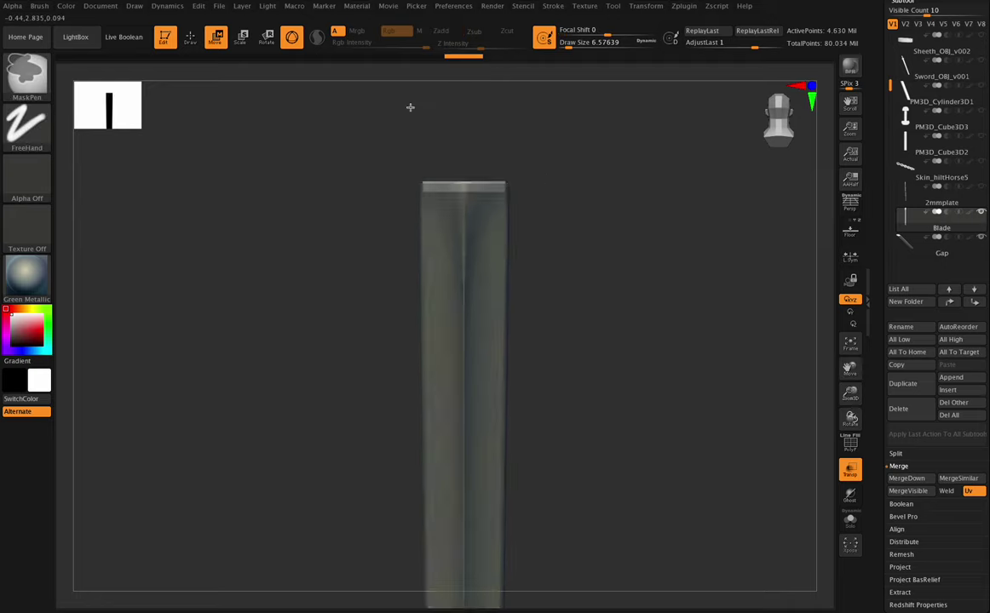
# - Try shifting the Blade's unmasked end slightly along its length and clearing the mask, and undo these changes
pyautogui.click(218, 40)
pyautogui.moveTo(848, 393); pyautogui.dragTo(830, 385)
pyautogui.moveTo(854, 366); pyautogui.dragTo(853, 53)
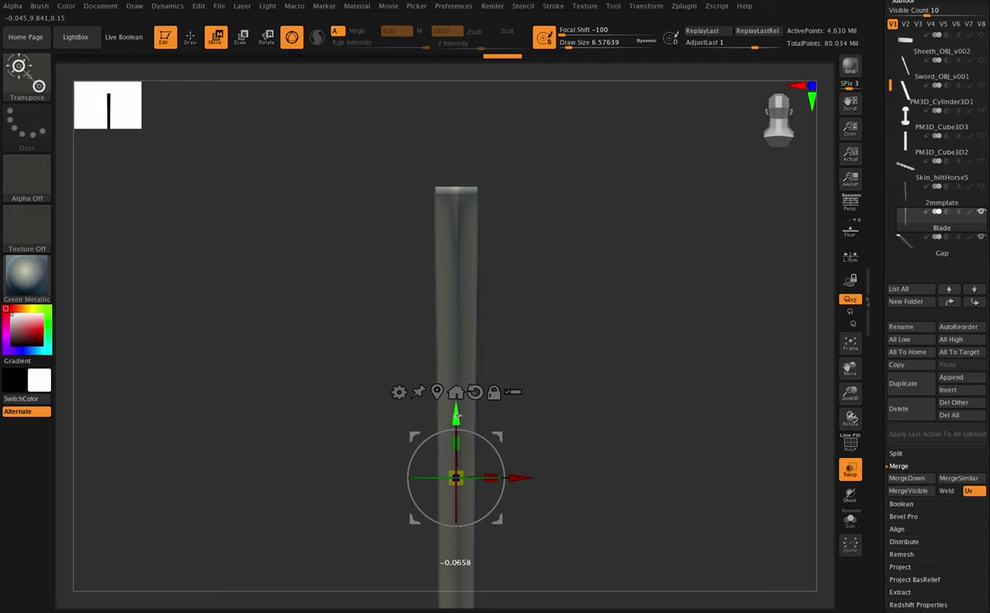
pyautogui.press('ctrl')
pyautogui.keyDown('ctrl'); pyautogui.moveTo(616, 276); pyautogui.dragTo(682, 315); pyautogui.keyUp('ctrl')
pyautogui.moveTo(850, 418); pyautogui.dragTo(835, 439)
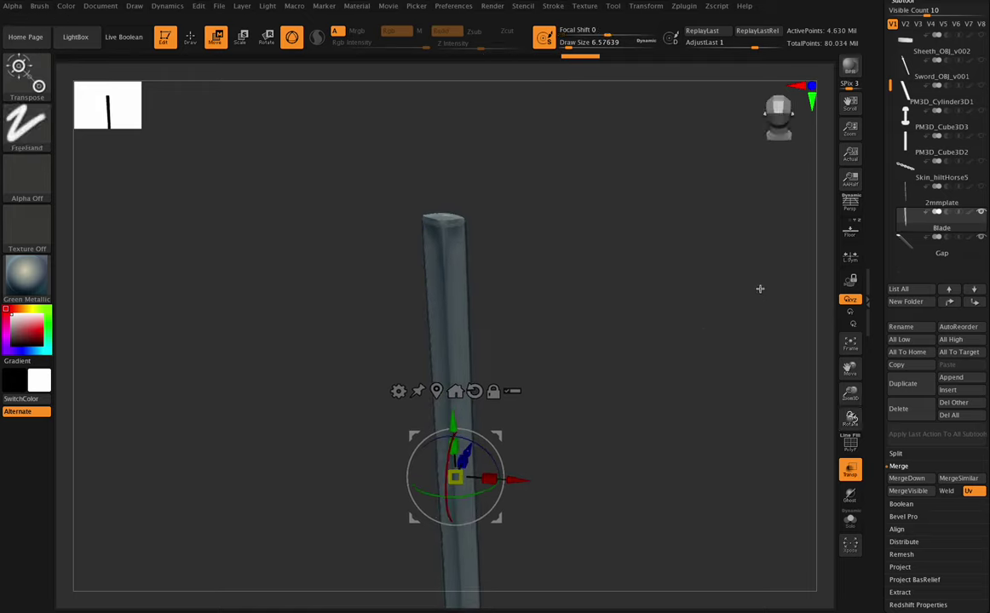
pyautogui.keyDown('ctrl'); pyautogui.click(692, 281); pyautogui.keyUp('ctrl')
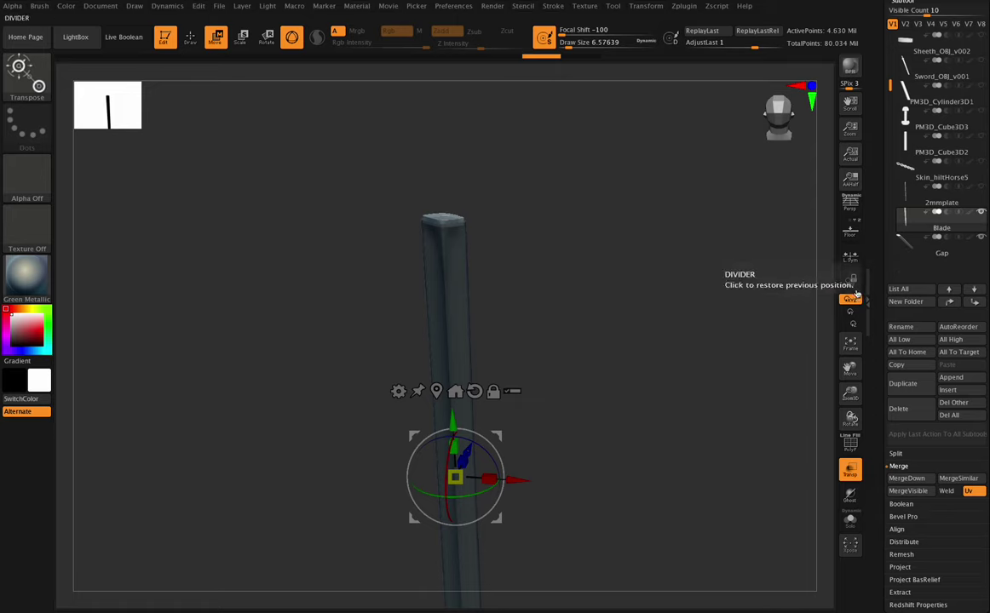
pyautogui.press('ctrl')
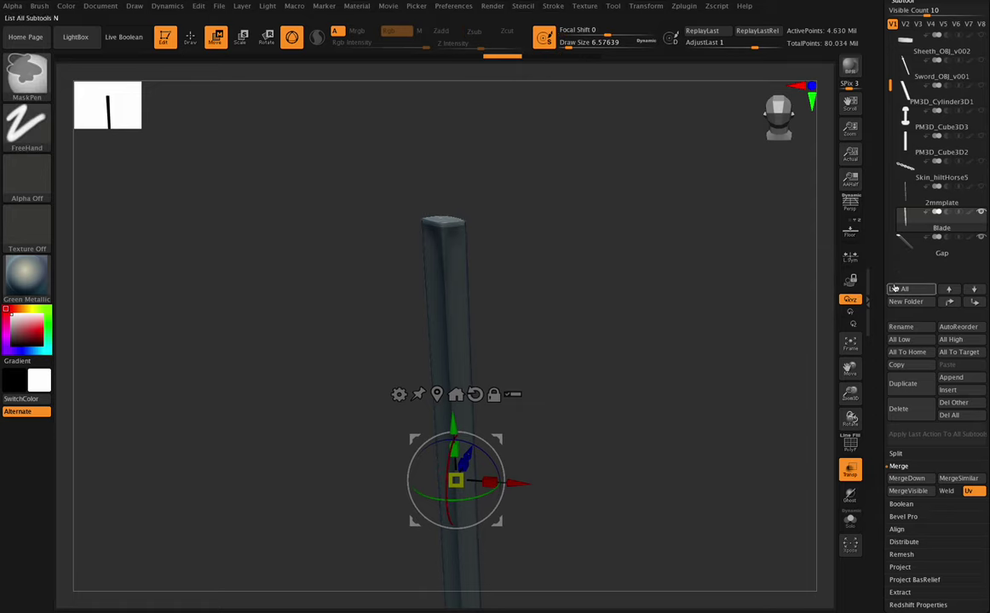
pyautogui.hotkey('ctrl', 'i')
# - Select the Gap subtool
pyautogui.click(928, 249)
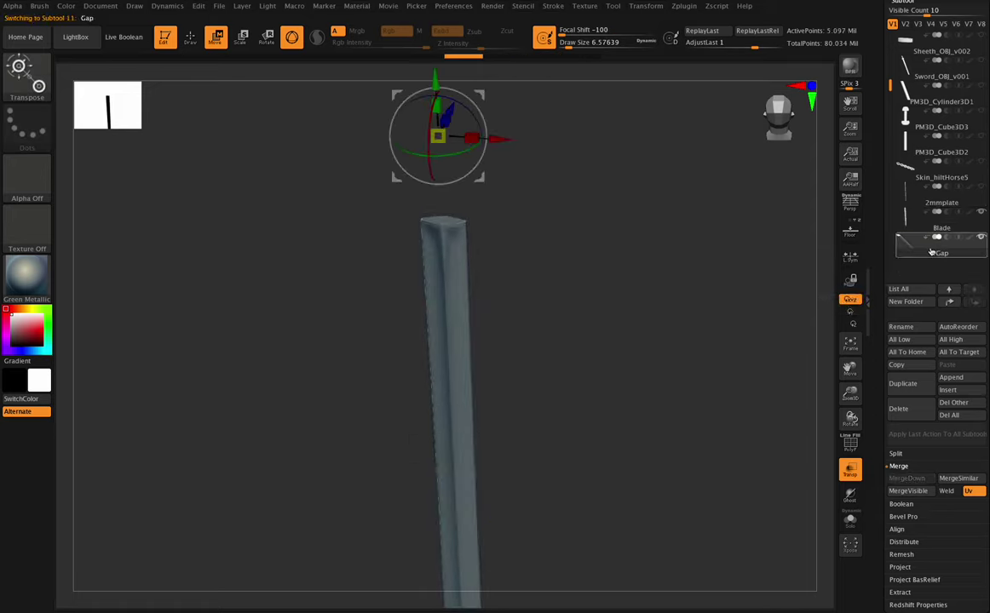
# - Extend Gap's upper end slightly along its length with the rest of it masked, and update its DynaMesh with the mask cleared
pyautogui.keyDown('shift'); pyautogui.moveTo(849, 417); pyautogui.dragTo(847, 405); pyautogui.keyUp('shift')
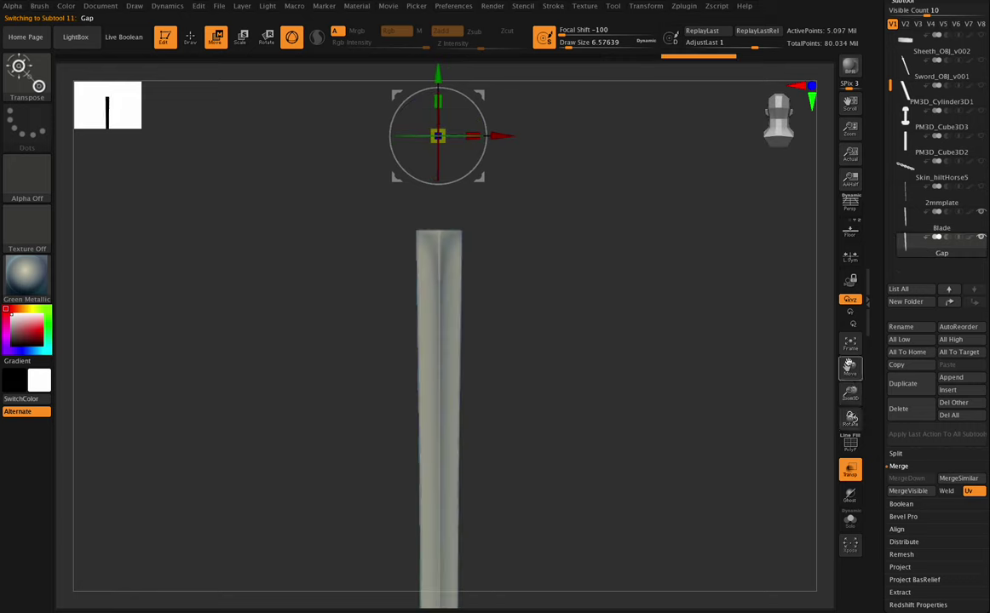
pyautogui.keyDown('ctrl'); pyautogui.moveTo(513, 216); pyautogui.dragTo(393, 232); pyautogui.keyUp('ctrl')
pyautogui.keyDown('ctrl'); pyautogui.click(553, 223); pyautogui.keyUp('ctrl')
pyautogui.moveTo(438, 74); pyautogui.dragTo(437, 71)
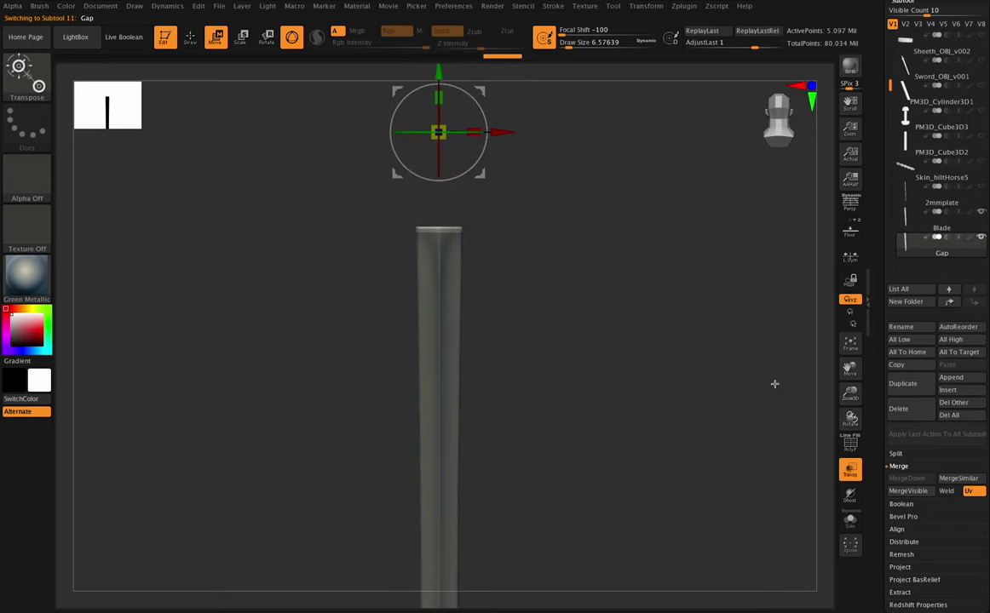
pyautogui.keyDown('ctrl'); pyautogui.click(722, 334); pyautogui.keyUp('ctrl')
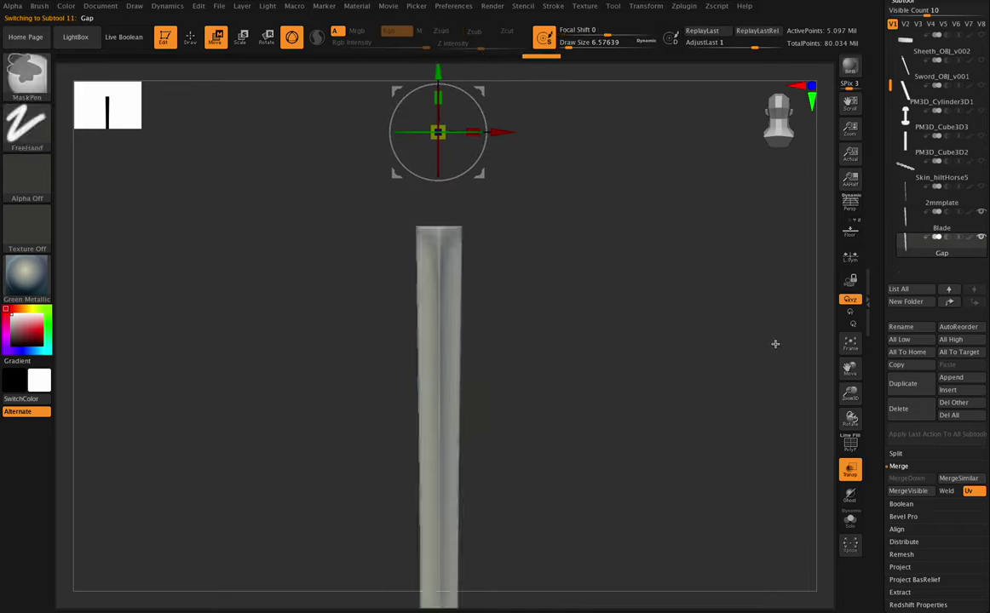
pyautogui.keyDown('ctrl'); pyautogui.moveTo(737, 383); pyautogui.dragTo(734, 379); pyautogui.keyUp('ctrl')
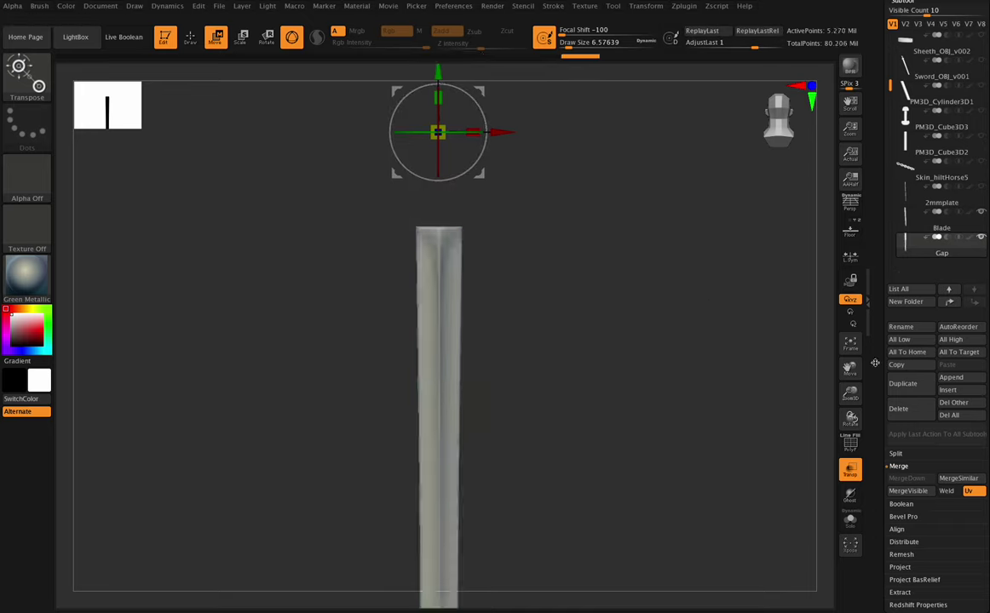
# - Examine the extended upper end of Gap from several angles
pyautogui.moveTo(851, 390); pyautogui.dragTo(849, 388)
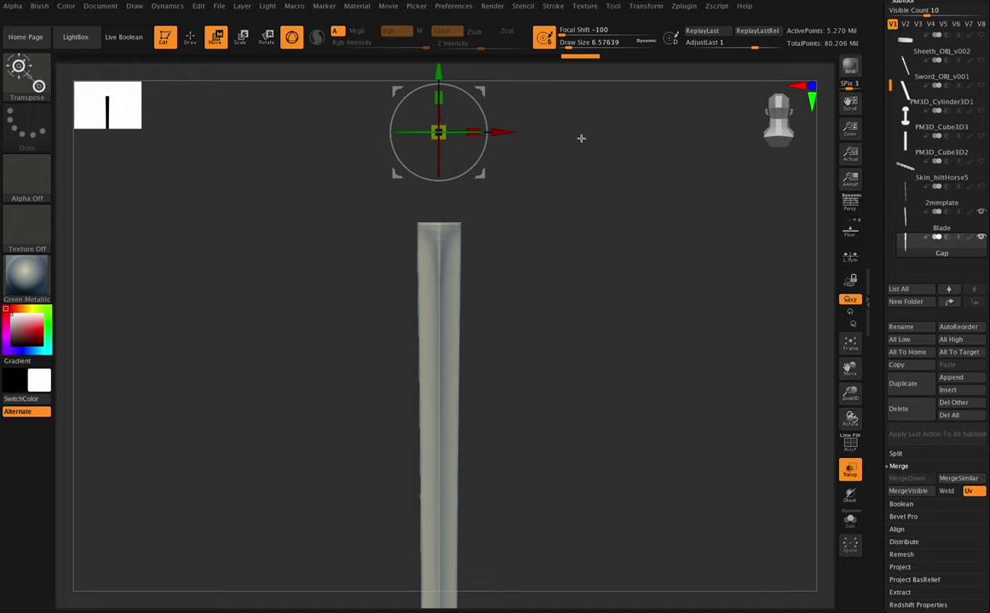
pyautogui.moveTo(850, 418)
pyautogui.mouseDown()
pyautogui.moveTo(818, 427)
pyautogui.moveTo(851, 418)
pyautogui.mouseUp()
pyautogui.click(186, 40)
pyautogui.moveTo(850, 370); pyautogui.dragTo(850, 372)
pyautogui.moveTo(850, 418); pyautogui.dragTo(850, 395)
pyautogui.moveTo(851, 418)
pyautogui.mouseDown()
pyautogui.moveTo(849, 398)
pyautogui.moveTo(851, 417)
pyautogui.moveTo(850, 409)
pyautogui.mouseUp()
pyautogui.moveTo(849, 371); pyautogui.dragTo(825, 362)
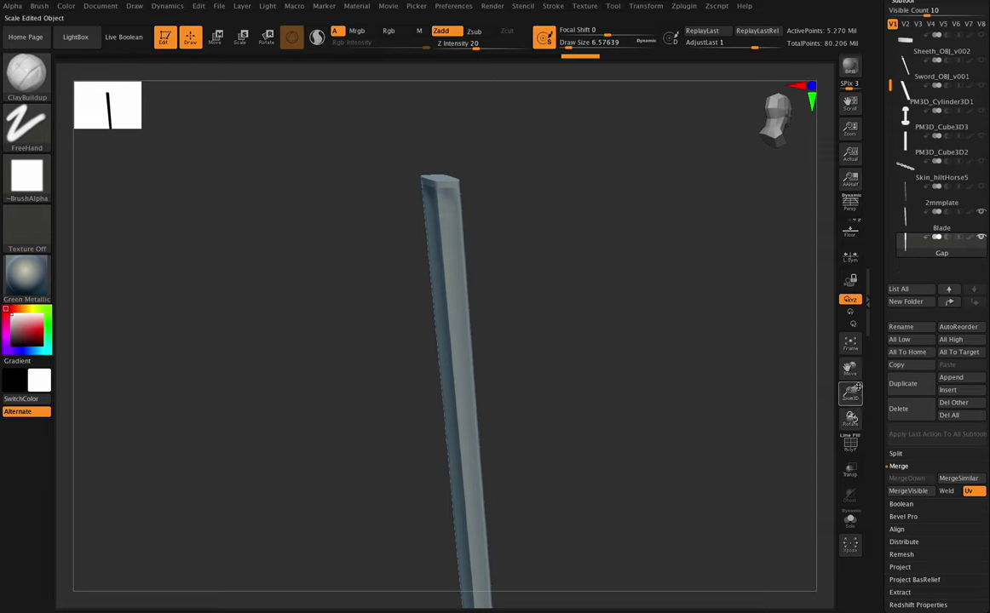
pyautogui.scroll(-3, 969, 255)
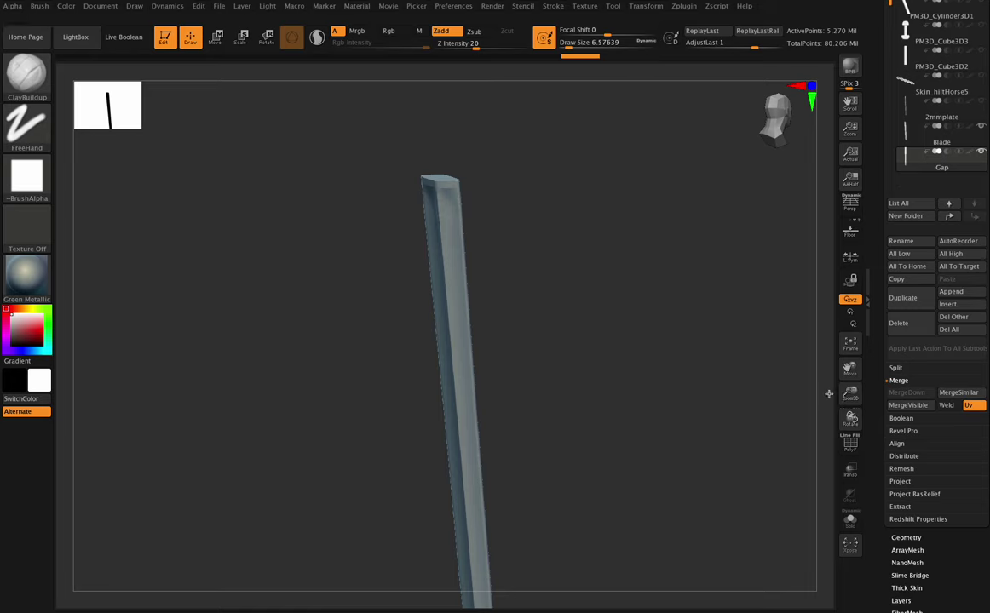
pyautogui.moveTo(851, 361); pyautogui.dragTo(845, 339)
# - Show the 2mmplate subtool and shift the plate slightly sideways, away from the blade, undoing the accidental move of Gap
pyautogui.scroll(1, 976, 77)
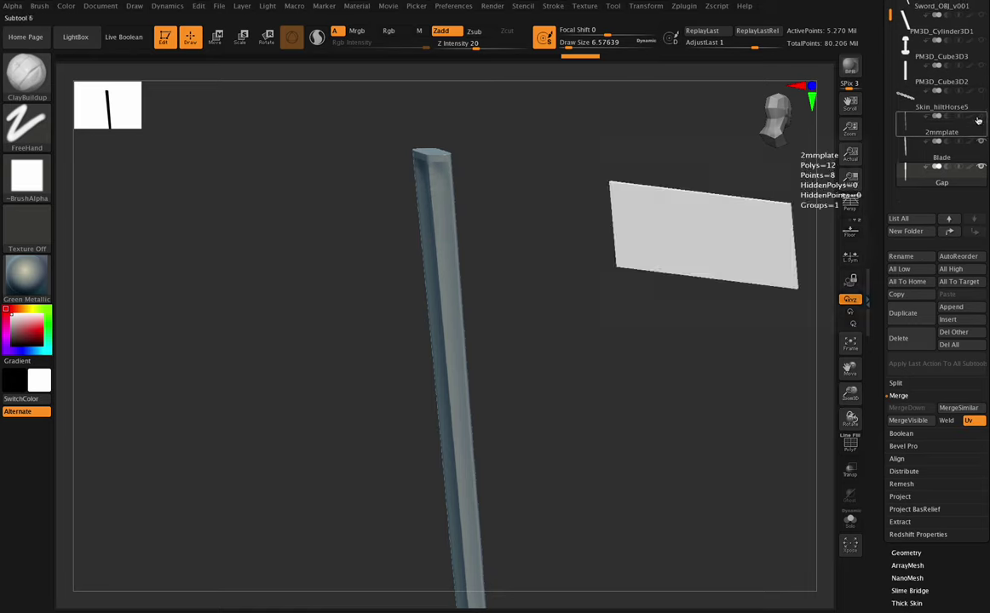
pyautogui.click(981, 114)
pyautogui.moveTo(850, 416); pyautogui.dragTo(772, 375)
pyautogui.click(211, 32)
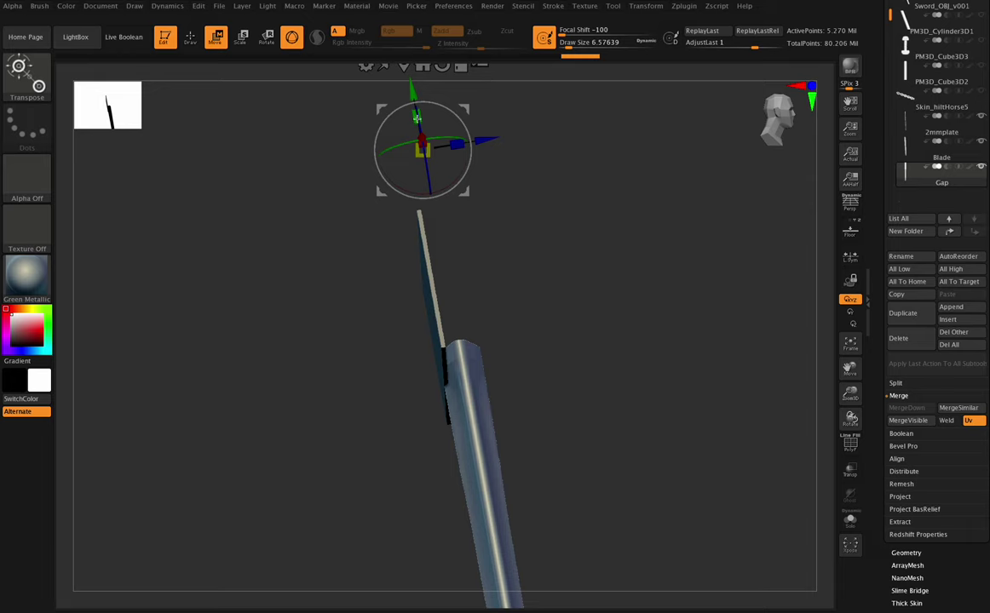
pyautogui.moveTo(486, 140); pyautogui.dragTo(503, 142)
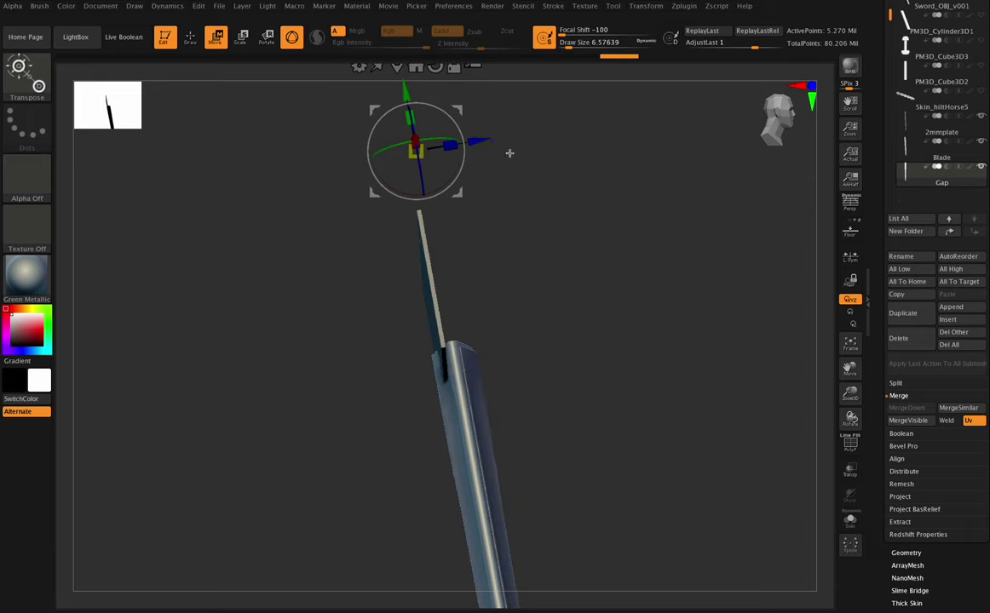
pyautogui.press('ctrl')
pyautogui.click(920, 135)
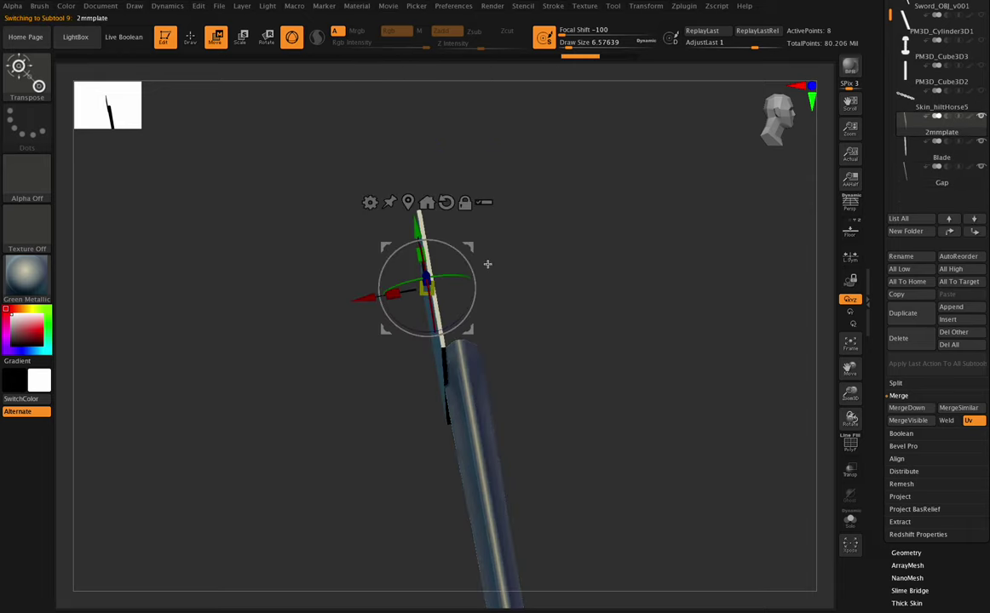
pyautogui.moveTo(365, 298); pyautogui.dragTo(358, 299)
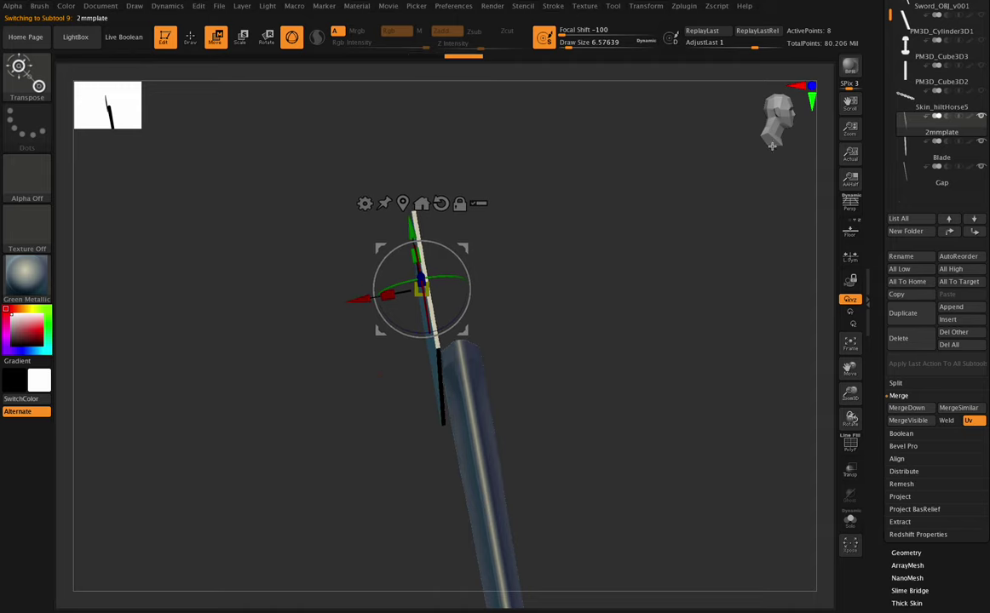
# - Show the PM3D_Cube3D3 hilt and nudge the 2mmplate slightly towards the blade
pyautogui.click(981, 41)
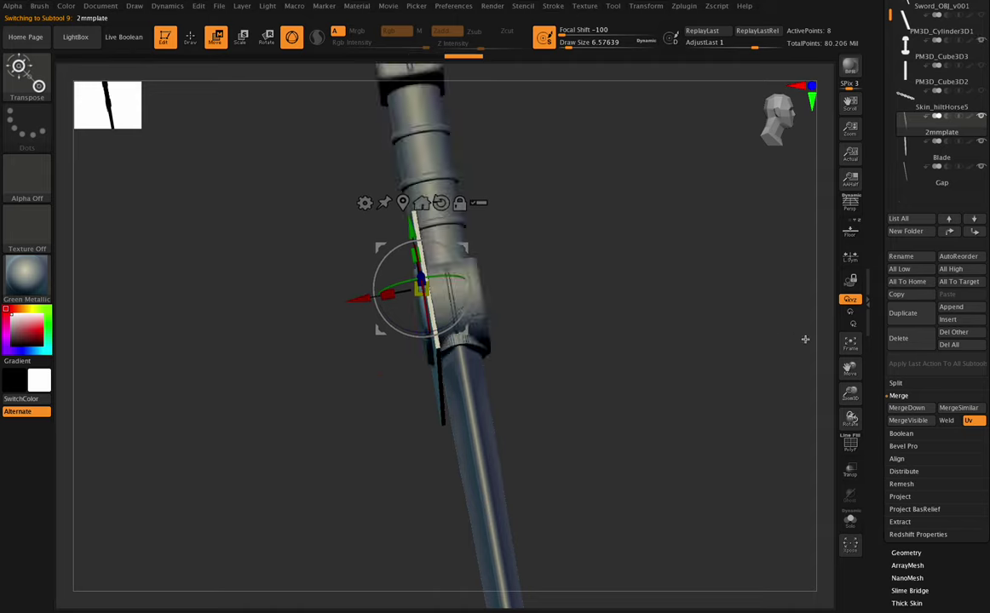
pyautogui.moveTo(855, 417)
pyautogui.mouseDown()
pyautogui.moveTo(868, 406)
pyautogui.moveTo(847, 389)
pyautogui.moveTo(849, 414)
pyautogui.moveTo(849, 401)
pyautogui.mouseUp()
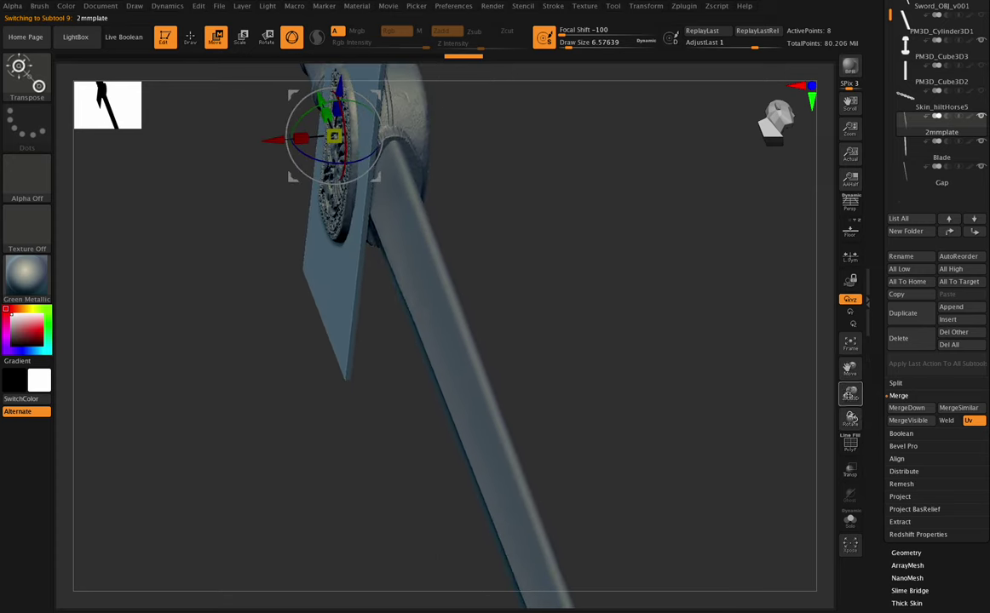
pyautogui.moveTo(851, 418); pyautogui.dragTo(851, 417)
pyautogui.moveTo(274, 141); pyautogui.dragTo(276, 143)
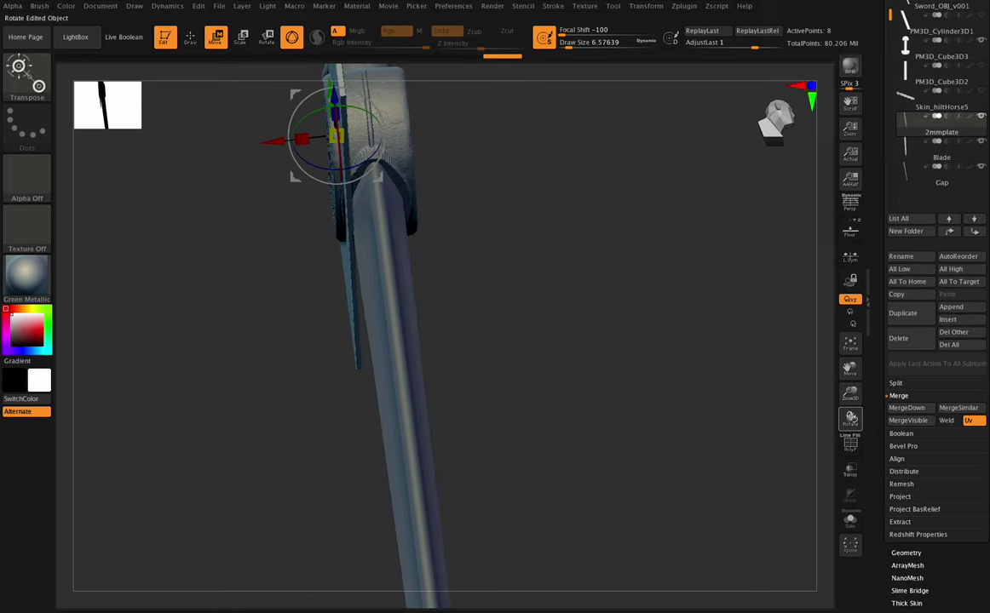
# - Compare the plate's thickness with the space between the blade's surface and the edge of the guard
pyautogui.moveTo(853, 418); pyautogui.dragTo(895, 447)
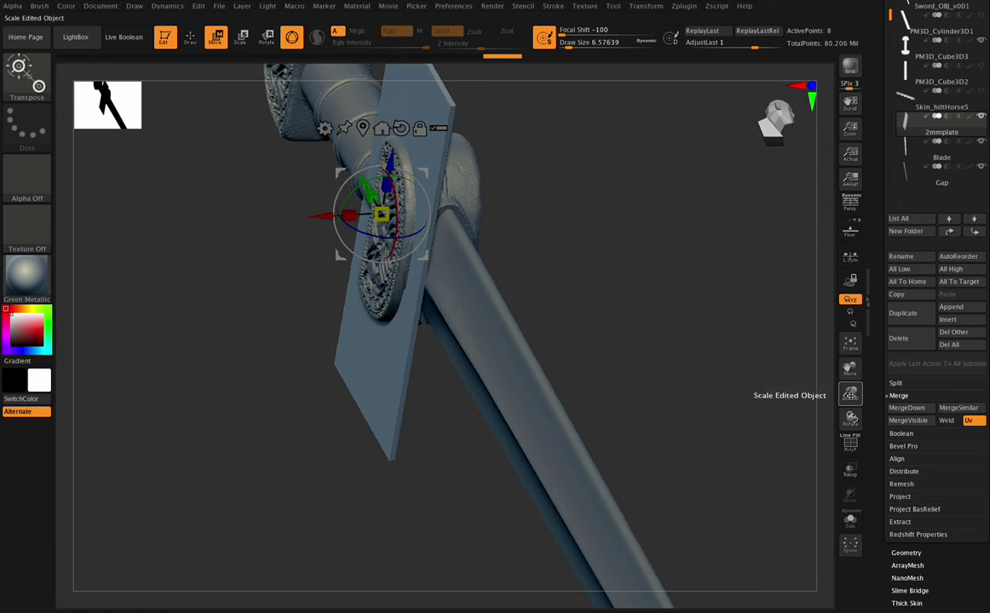
pyautogui.moveTo(851, 395)
pyautogui.mouseDown()
pyautogui.moveTo(869, 426)
pyautogui.moveTo(855, 402)
pyautogui.mouseUp()
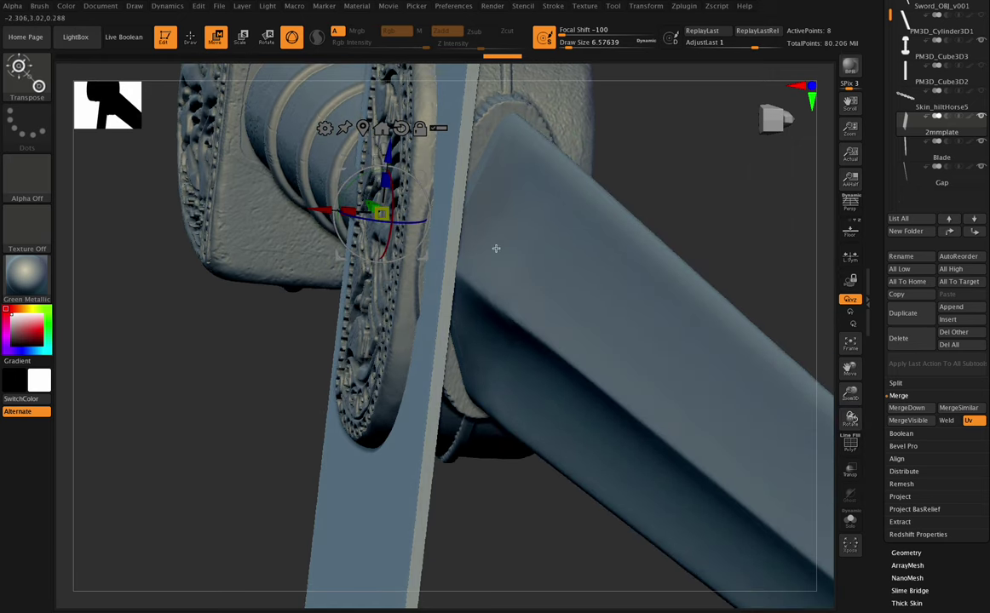
pyautogui.press('q')
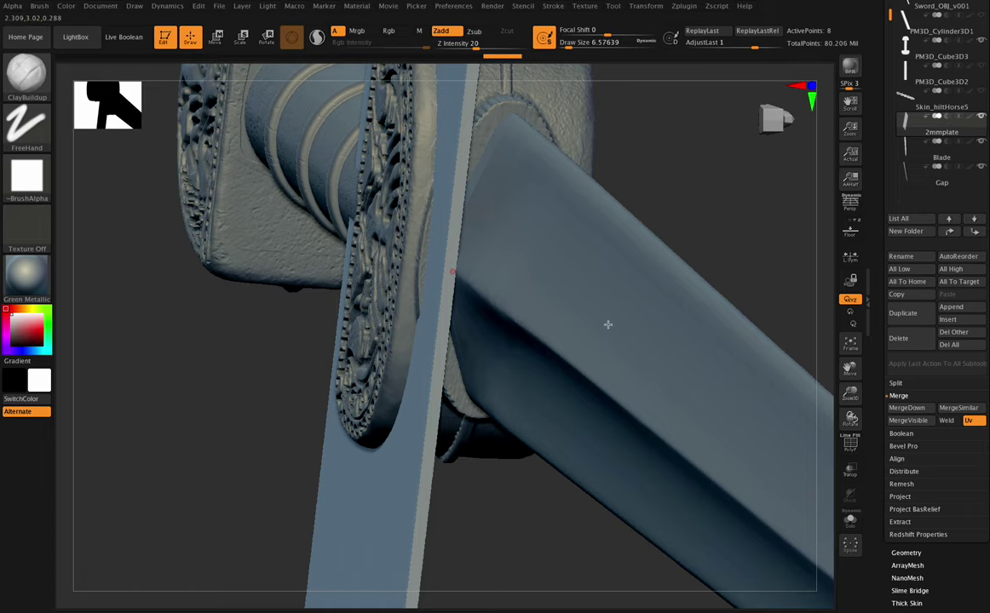
pyautogui.moveTo(850, 417)
pyautogui.mouseDown()
pyautogui.moveTo(860, 423)
pyautogui.moveTo(801, 423)
pyautogui.moveTo(870, 431)
pyautogui.moveTo(852, 434)
pyautogui.moveTo(846, 416)
pyautogui.mouseUp()
pyautogui.moveTo(851, 379); pyautogui.dragTo(846, 377)
pyautogui.moveTo(852, 416)
pyautogui.mouseDown()
pyautogui.moveTo(841, 358)
pyautogui.moveTo(851, 417)
pyautogui.mouseUp()
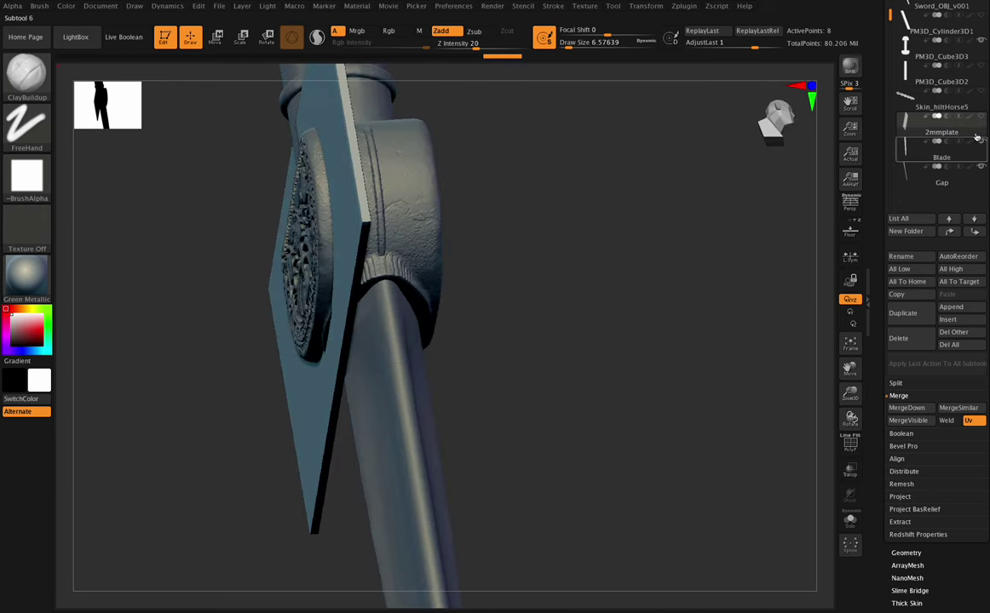
# - Hide the 2mmplate and select the Gap subtool
pyautogui.click(963, 179)
pyautogui.moveTo(853, 370); pyautogui.dragTo(865, 213)
pyautogui.moveTo(852, 394); pyautogui.dragTo(826, 386)
pyautogui.moveTo(847, 373); pyautogui.dragTo(820, 364)
pyautogui.moveTo(848, 418); pyautogui.dragTo(875, 420)
pyautogui.moveTo(854, 368); pyautogui.dragTo(839, 416)
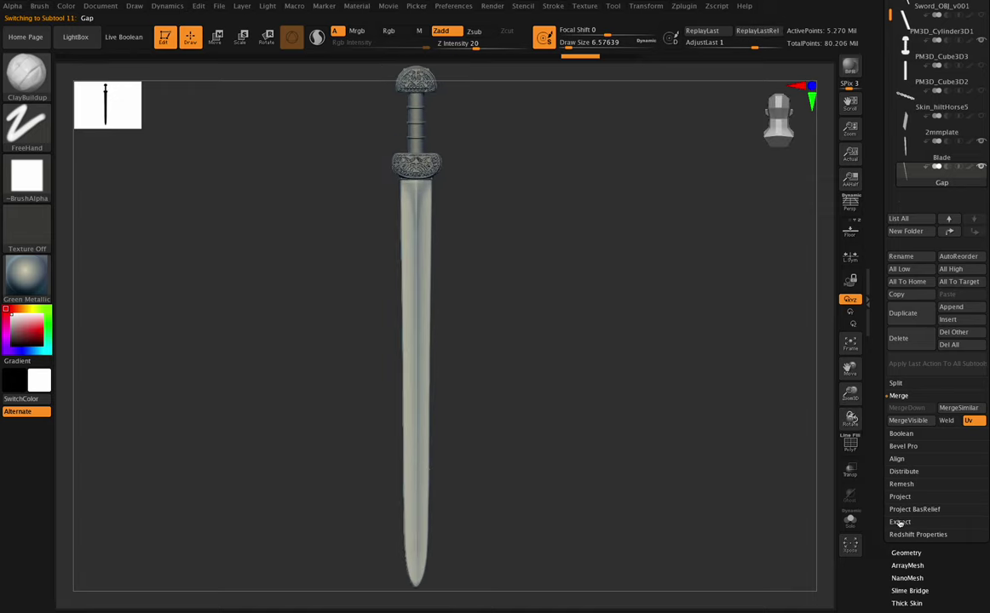
# - Extract a shell from Gap with a thickness of 0.006 and accept it as a new subtool
pyautogui.click(900, 522)
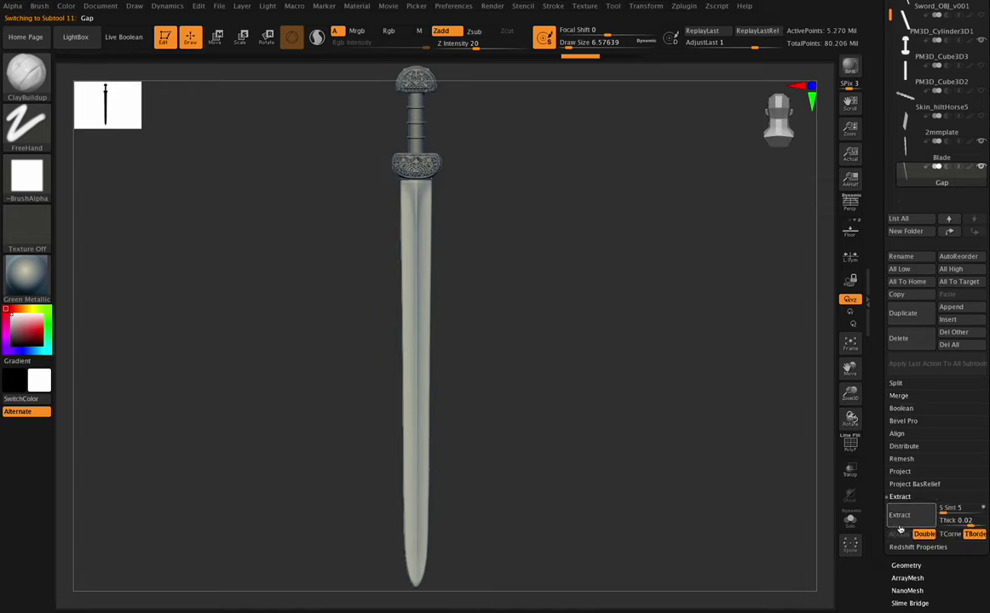
pyautogui.click(949, 521)
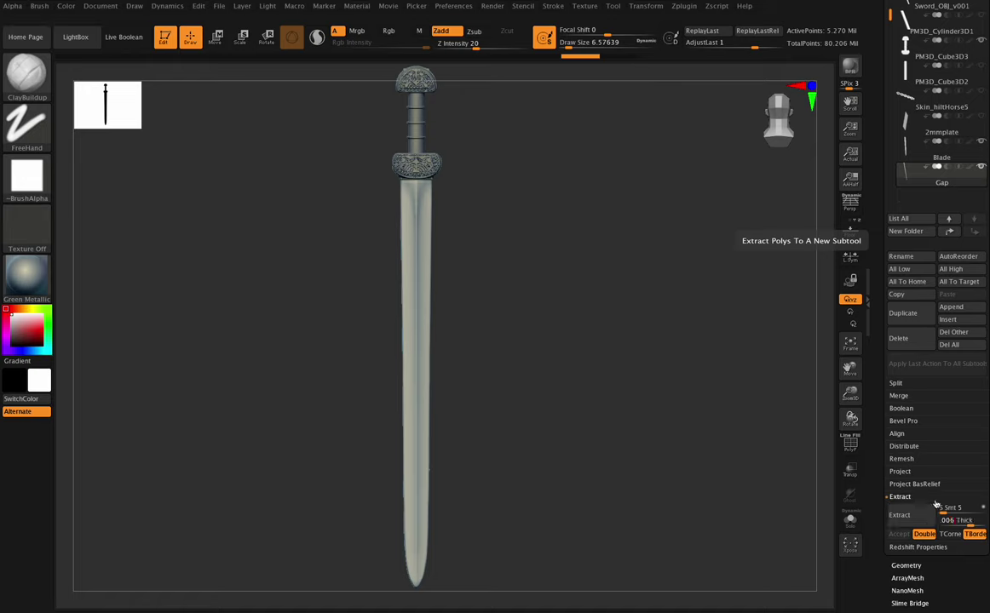
pyautogui.click(898, 518)
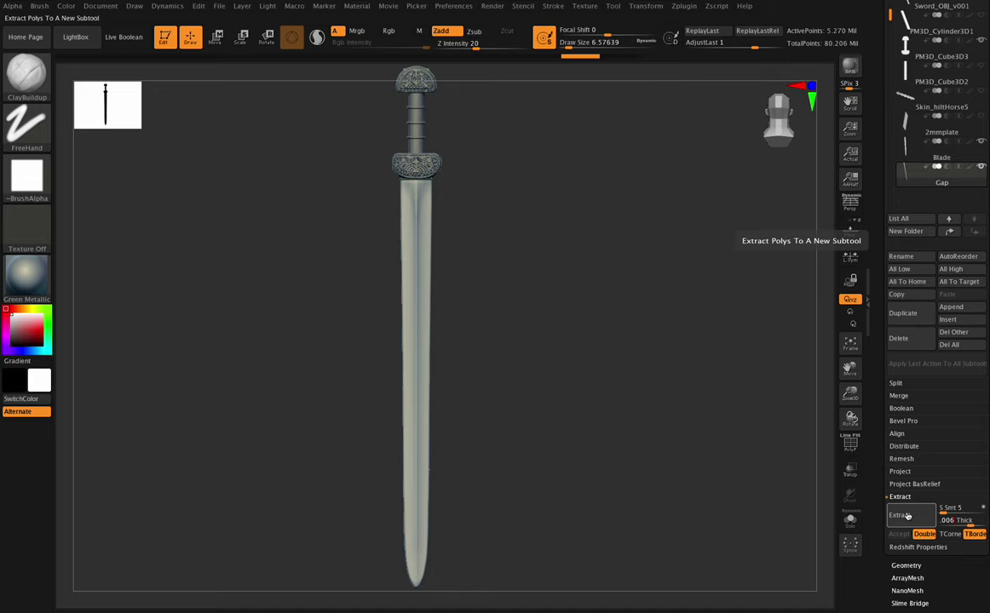
pyautogui.click(908, 516)
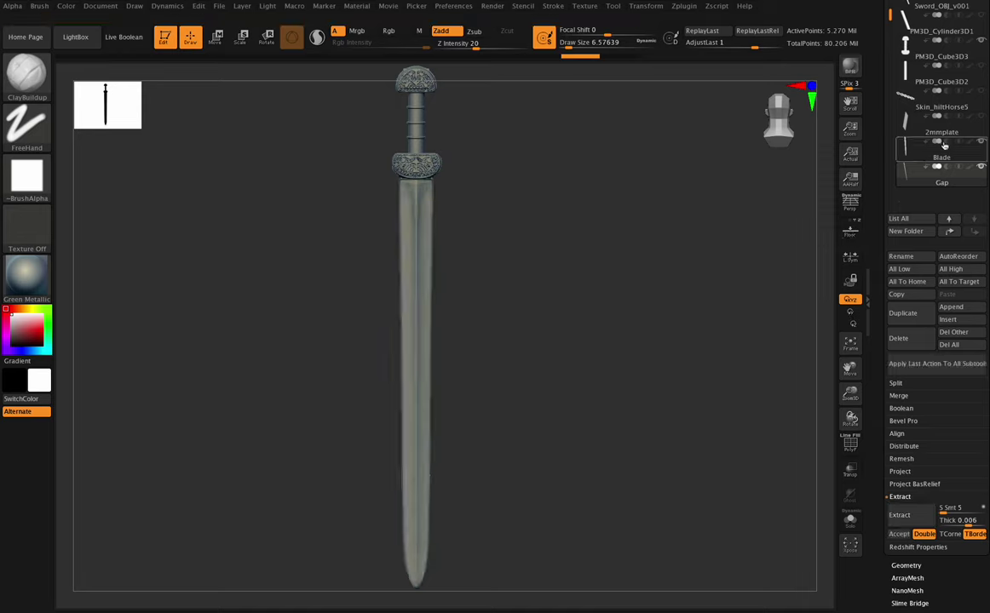
pyautogui.click(897, 534)
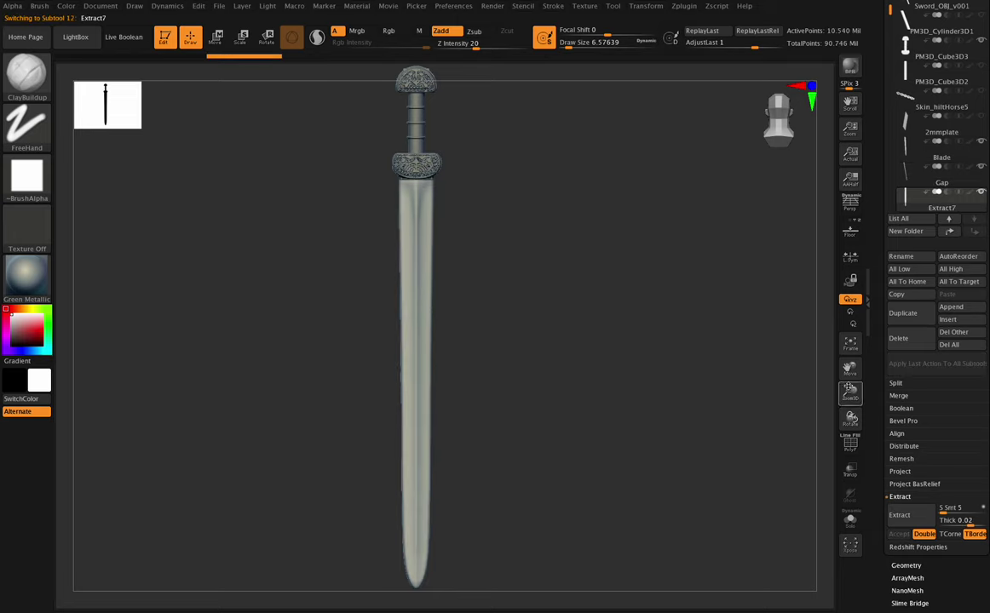
# - Check the extracted shell's fit below the guard and rename its subtool as Scabbard
pyautogui.moveTo(851, 395); pyautogui.dragTo(770, 383)
pyautogui.moveTo(869, 421); pyautogui.dragTo(865, 444)
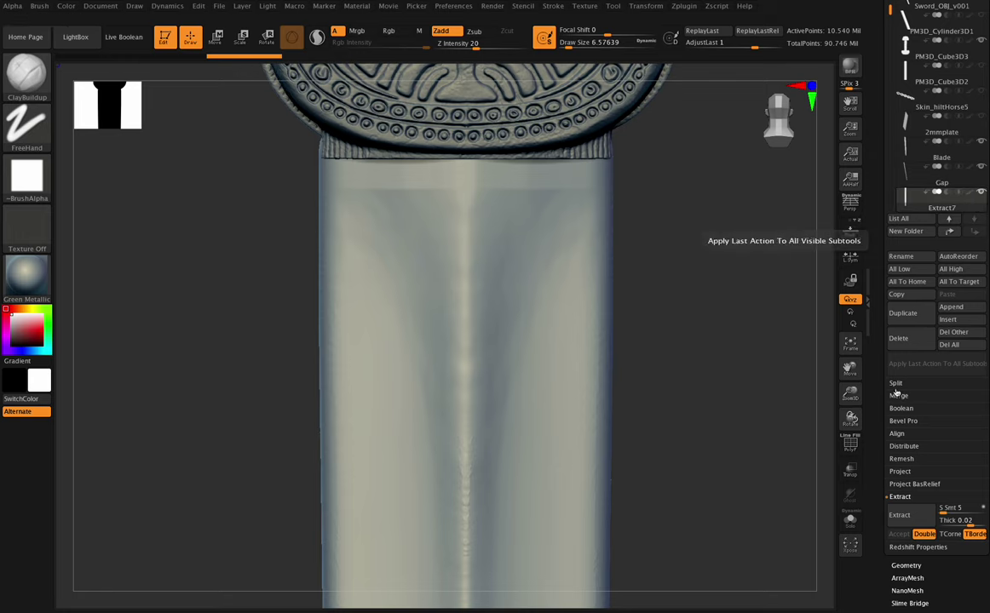
pyautogui.click(892, 257)
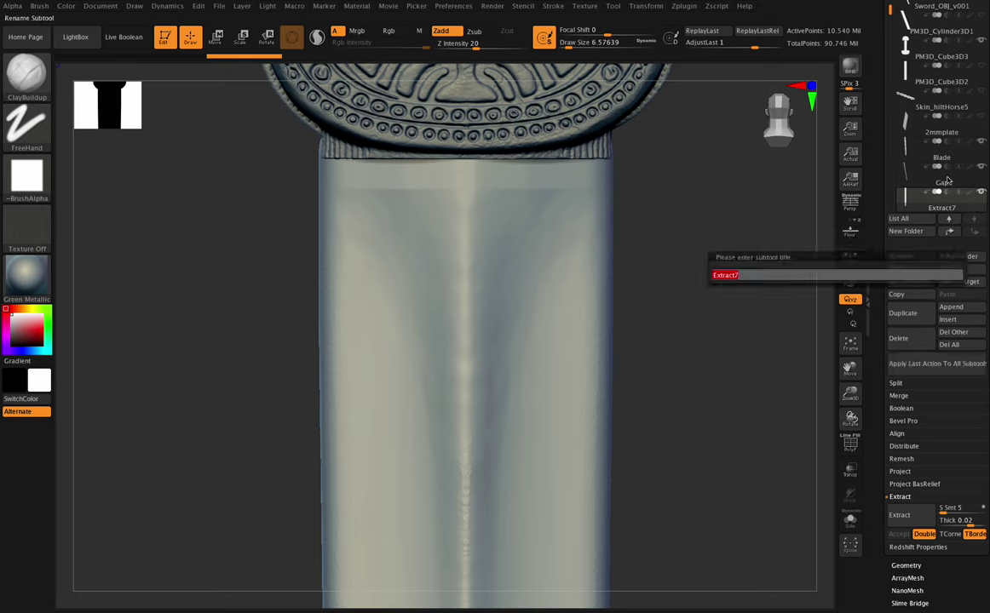
pyautogui.write('Scabbard')
pyautogui.press('Return')
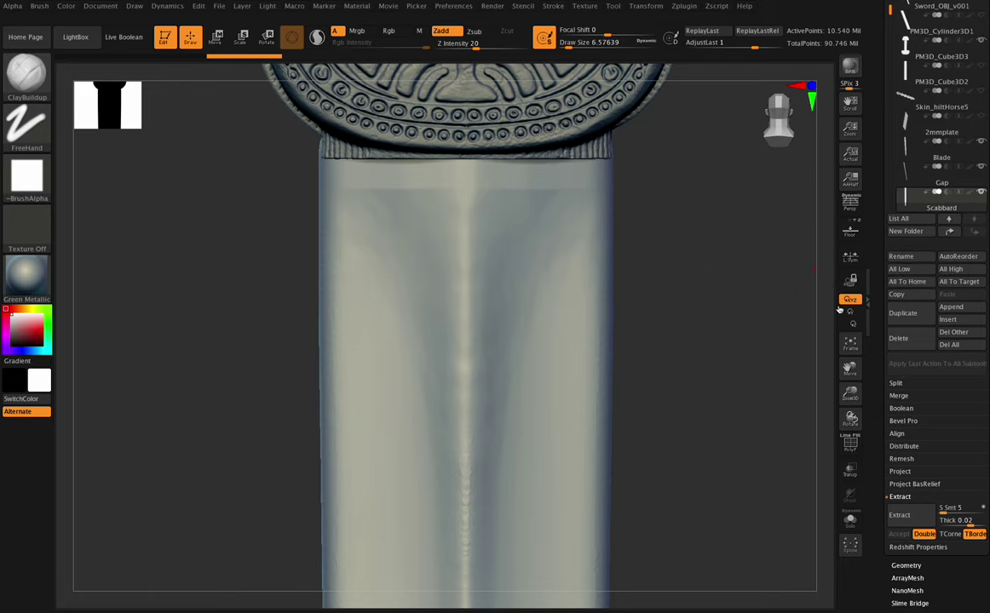
# - Choose the Flatten brush and set its draw size to about 324
pyautogui.moveTo(846, 392); pyautogui.dragTo(853, 417)
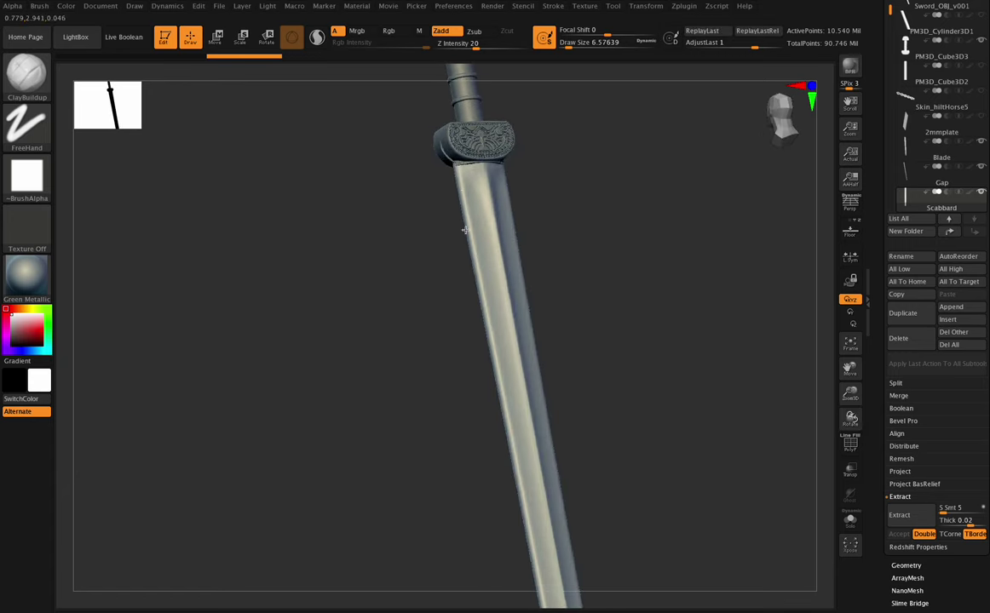
pyautogui.click(26, 75)
pyautogui.click(193, 83)
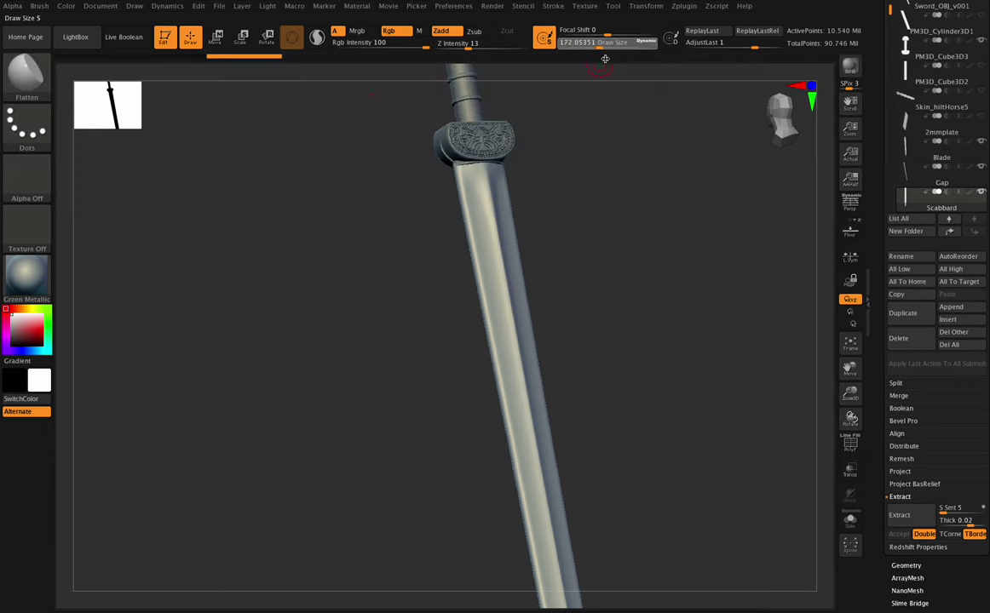
pyautogui.moveTo(620, 61); pyautogui.dragTo(646, 105)
pyautogui.moveTo(852, 417); pyautogui.dragTo(843, 430)
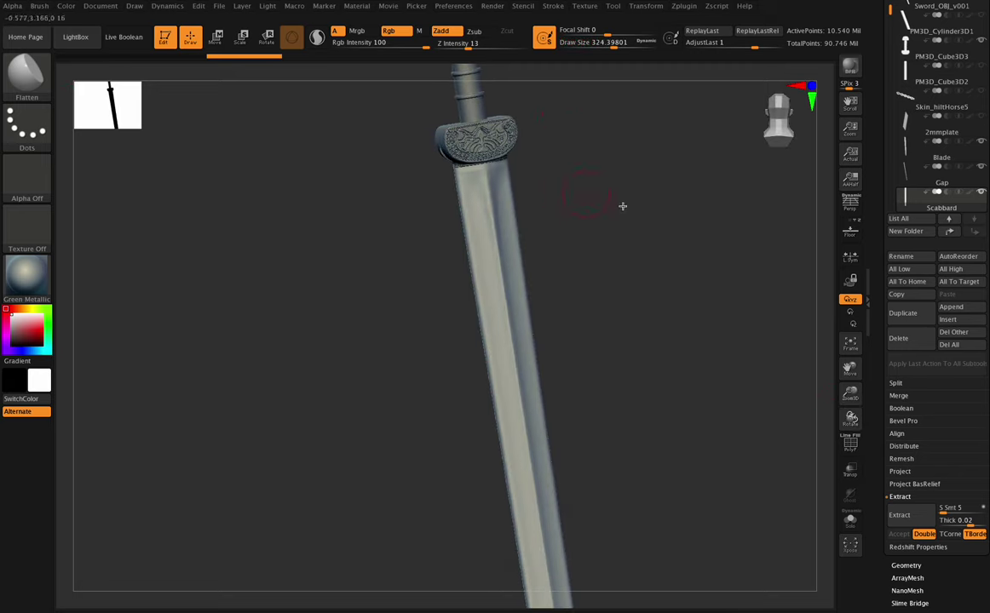
# - Remesh the Scabbard with DynaMesh at a resolution of 936
pyautogui.scroll(-5, 946, 278)
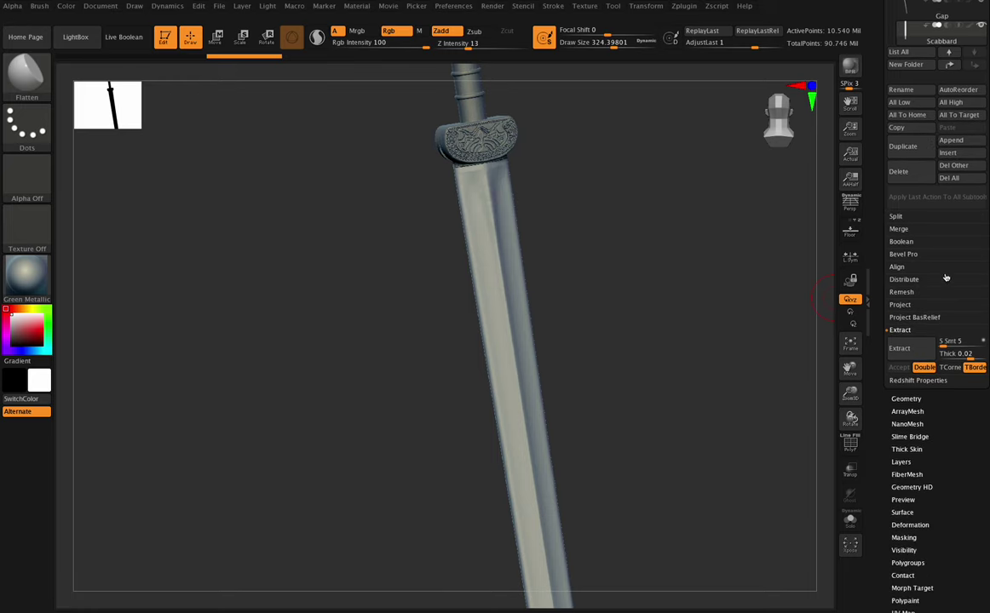
pyautogui.click(905, 398)
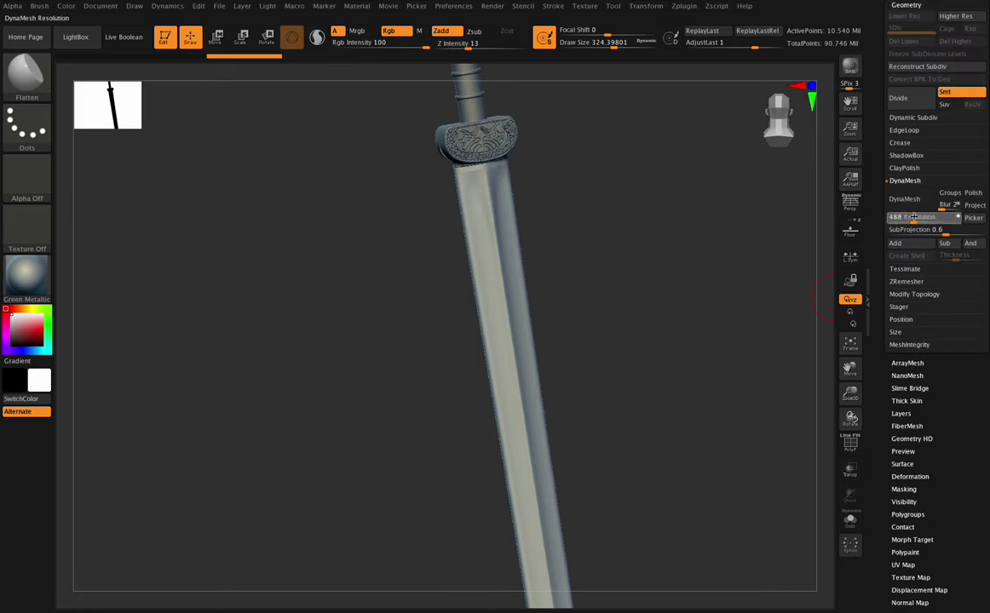
pyautogui.click(922, 216)
pyautogui.click(918, 209)
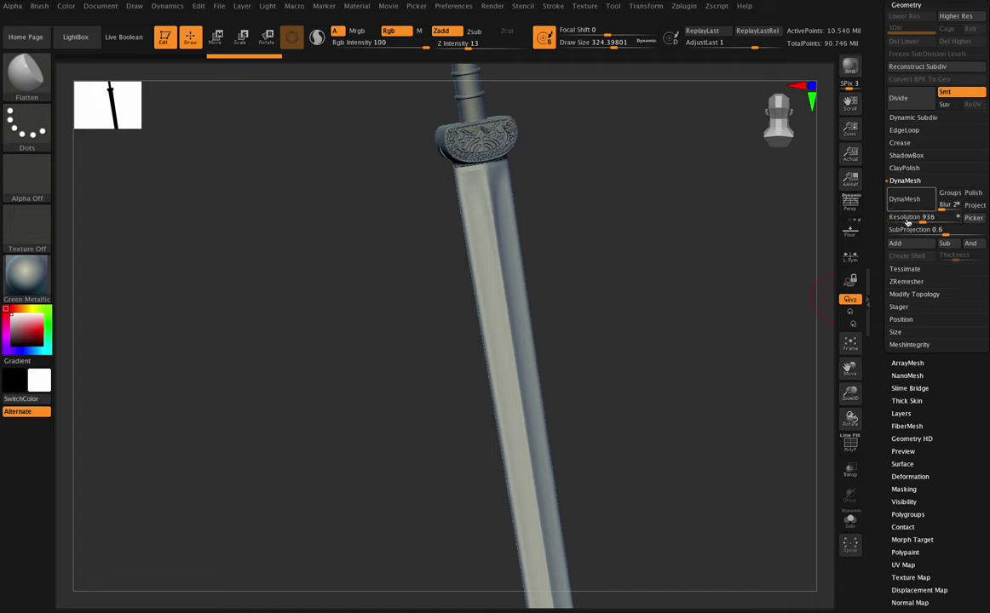
pyautogui.click(905, 199)
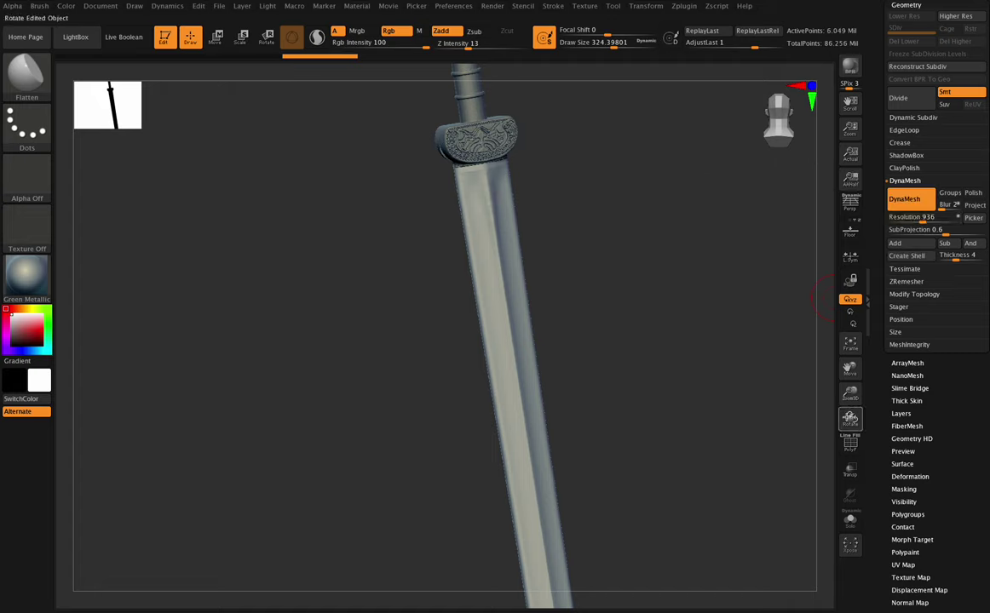
# - Append a Cube3D to the sword as a new subtool
pyautogui.moveTo(851, 417); pyautogui.dragTo(830, 398)
pyautogui.moveTo(986, 143); pyautogui.dragTo(985, 193)
pyautogui.click(907, 87)
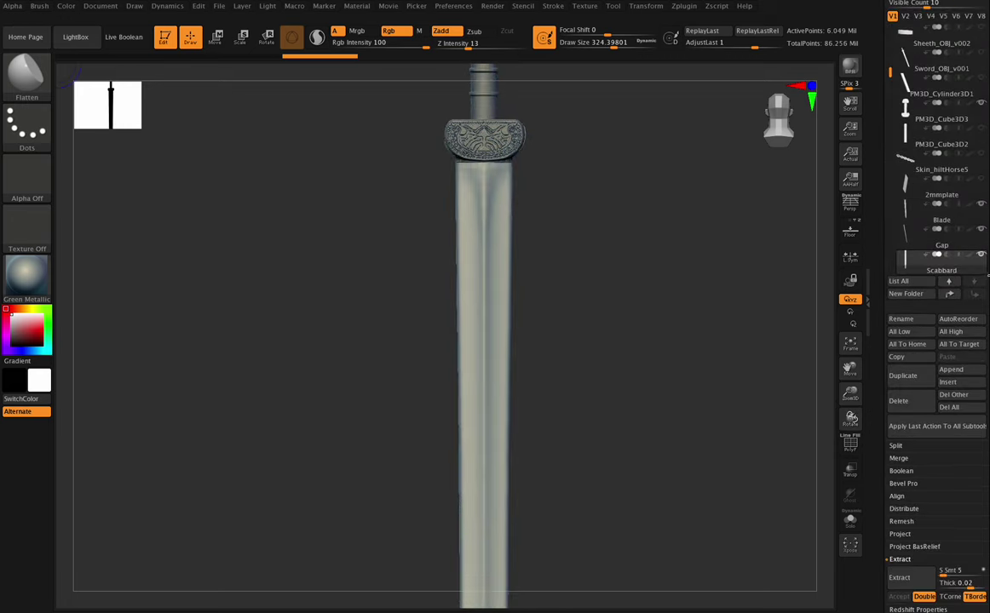
pyautogui.moveTo(947, 306); pyautogui.dragTo(947, 282)
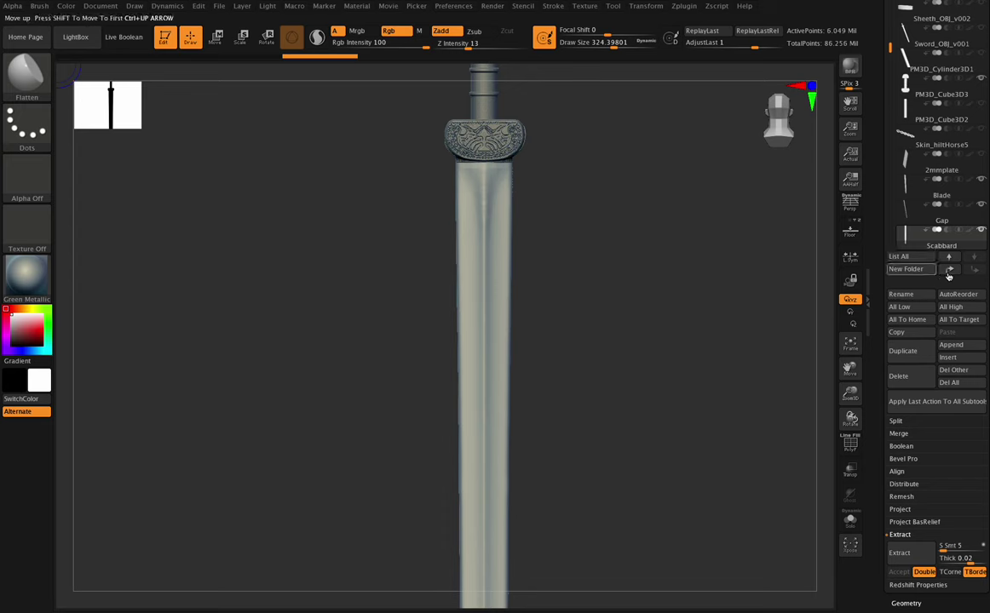
pyautogui.click(950, 345)
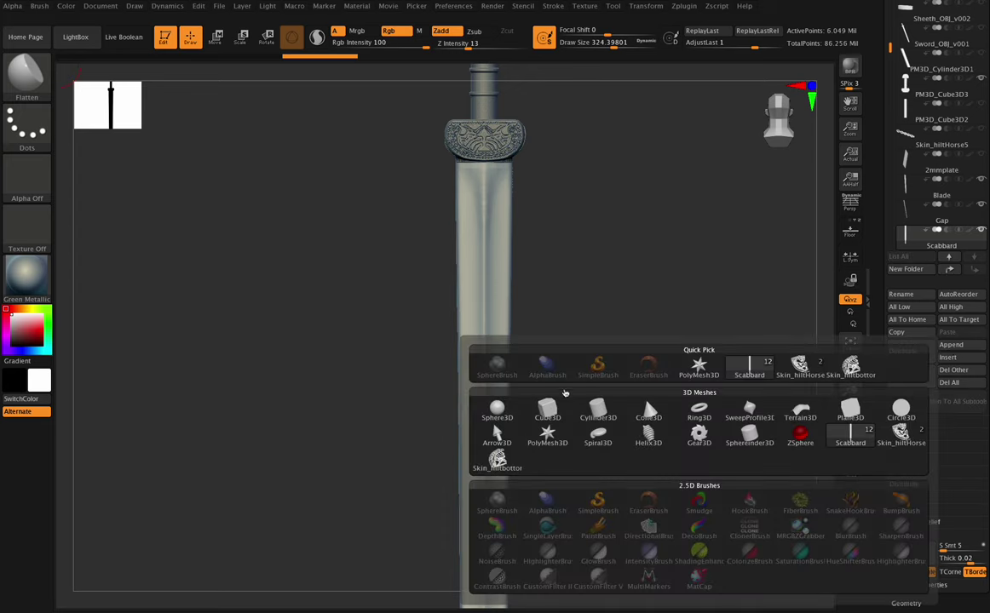
pyautogui.click(547, 410)
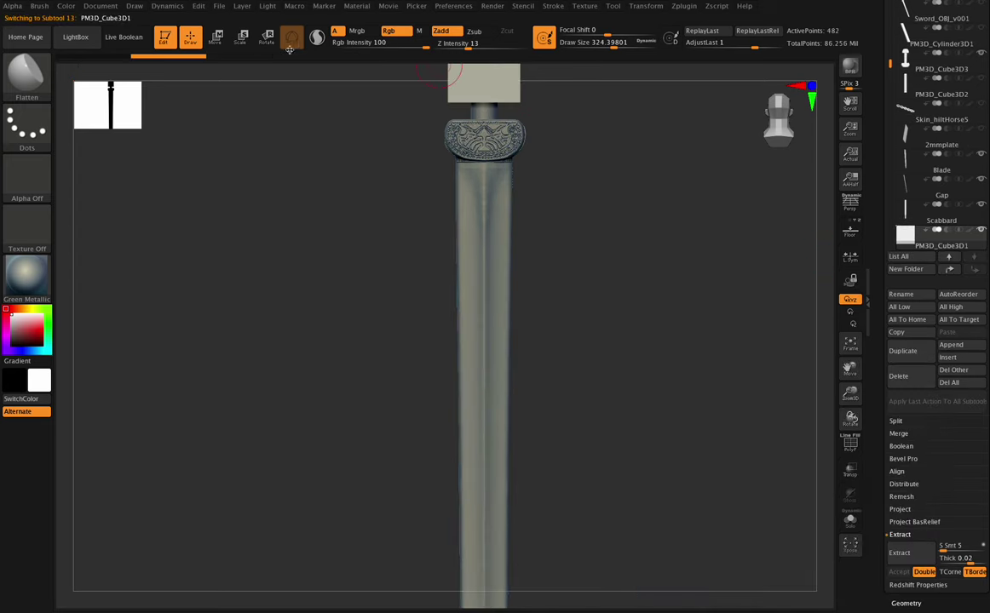
# - Move the appended cube down over the guard until its underside meets the upper end of the scabbard
pyautogui.press('e')
pyautogui.moveTo(850, 369); pyautogui.dragTo(847, 473)
pyautogui.moveTo(480, 114); pyautogui.dragTo(479, 171)
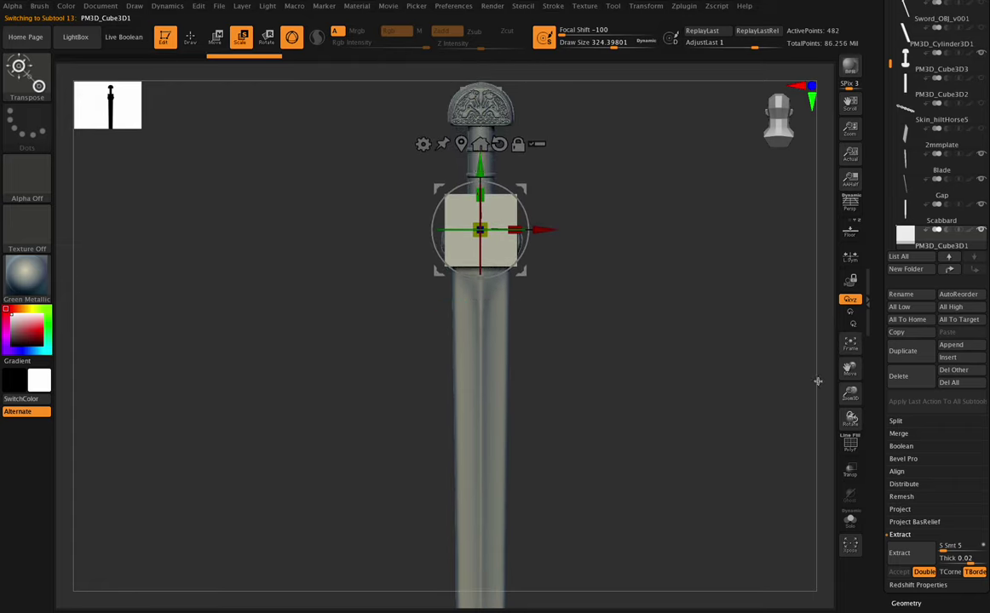
pyautogui.moveTo(865, 411); pyautogui.dragTo(872, 453)
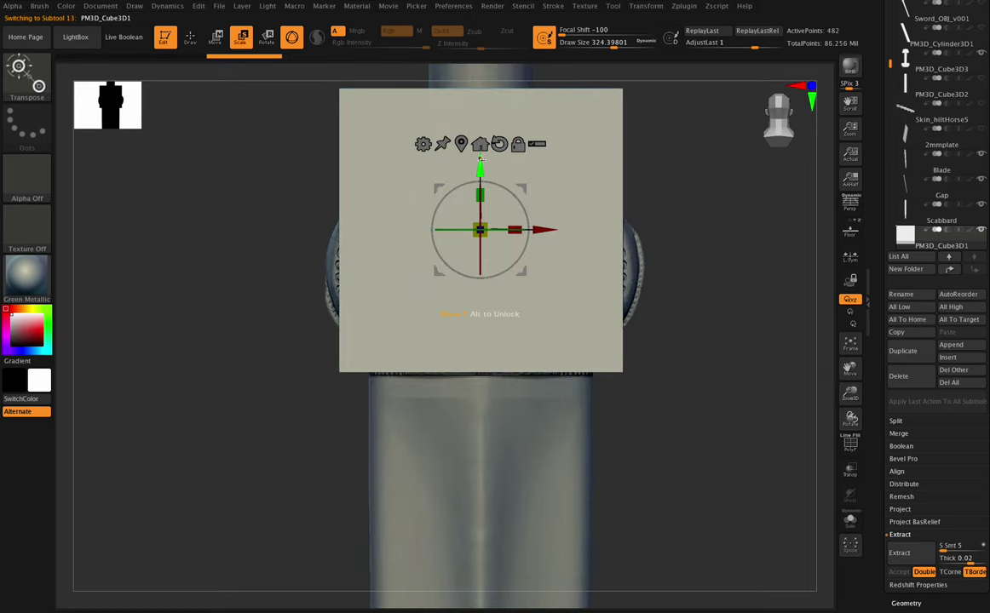
pyautogui.keyDown('alt'); pyautogui.moveTo(480, 159); pyautogui.dragTo(481, 171); pyautogui.keyUp('alt')
pyautogui.moveTo(845, 417); pyautogui.dragTo(801, 410)
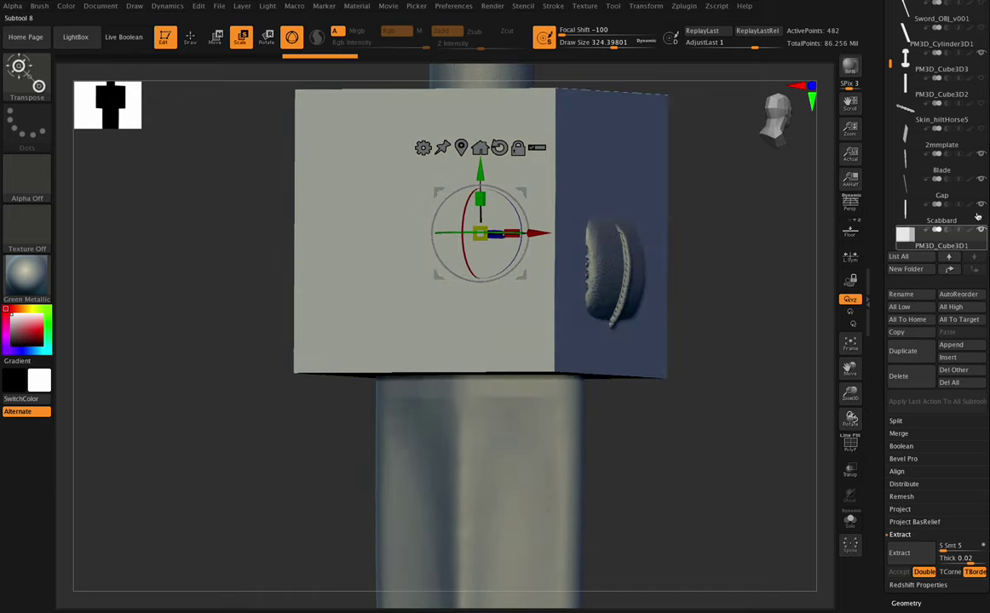
# - Hide the other subtools so that only the cube and the Scabbard remain visible at their junction
pyautogui.click(983, 229)
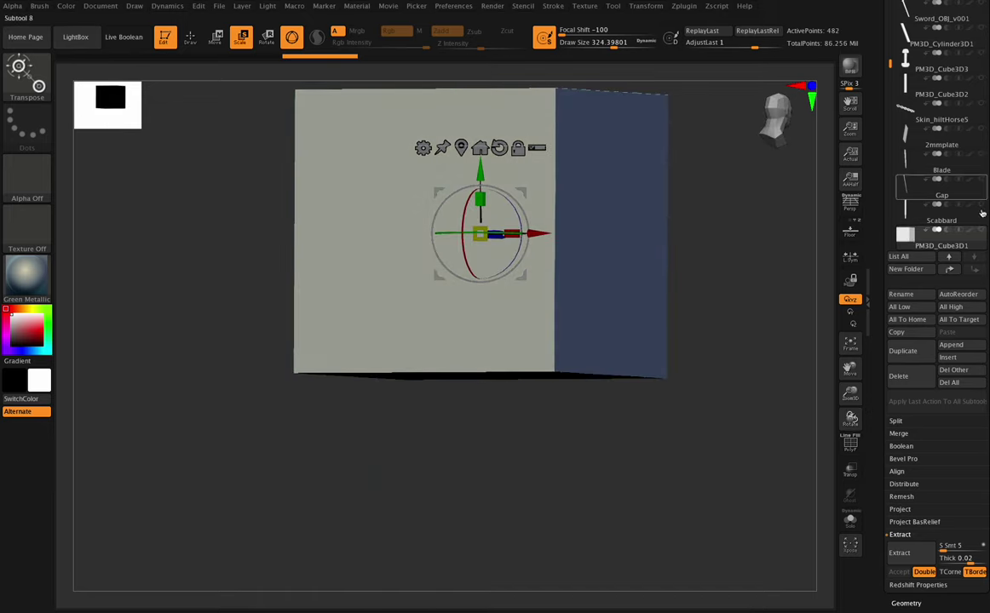
pyautogui.click(982, 214)
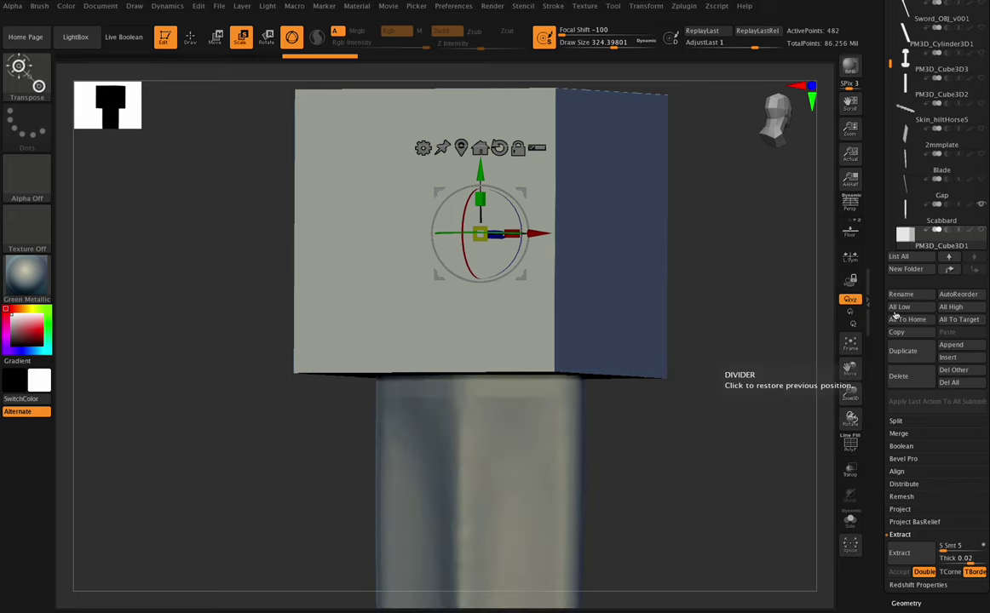
pyautogui.keyDown('shift'); pyautogui.moveTo(850, 417); pyautogui.dragTo(872, 368); pyautogui.keyUp('shift')
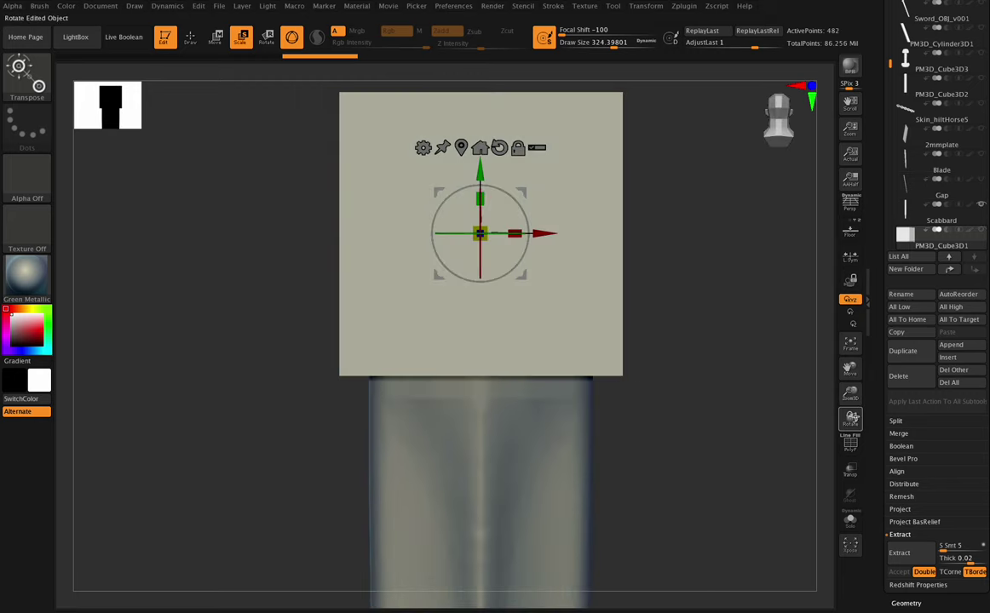
pyautogui.moveTo(854, 419); pyautogui.dragTo(845, 403)
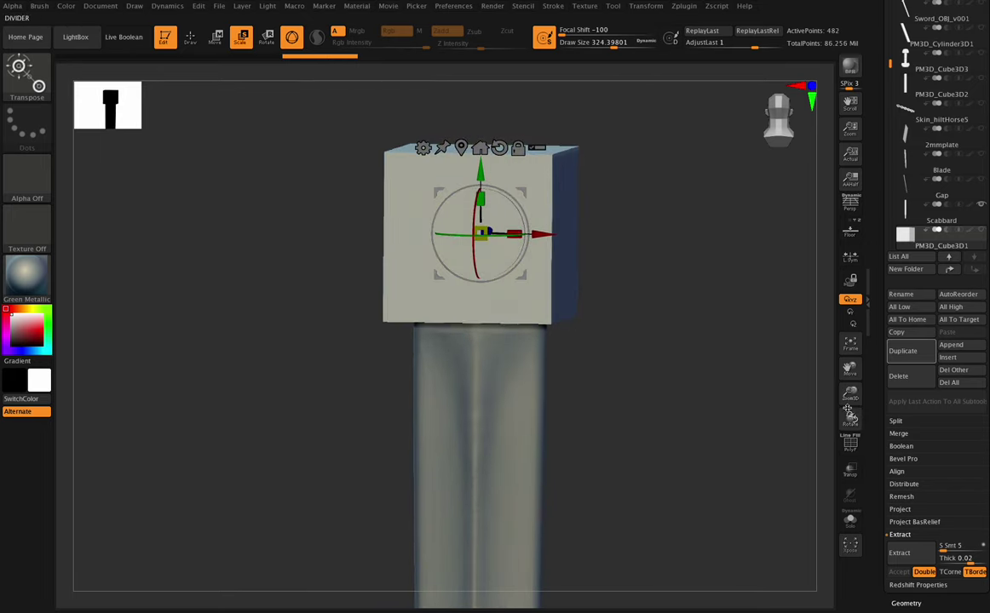
# - Hide the cube, move Gap directly below Scabbard in the subtool order, and set Gap to Boolean subtraction
pyautogui.click(937, 198)
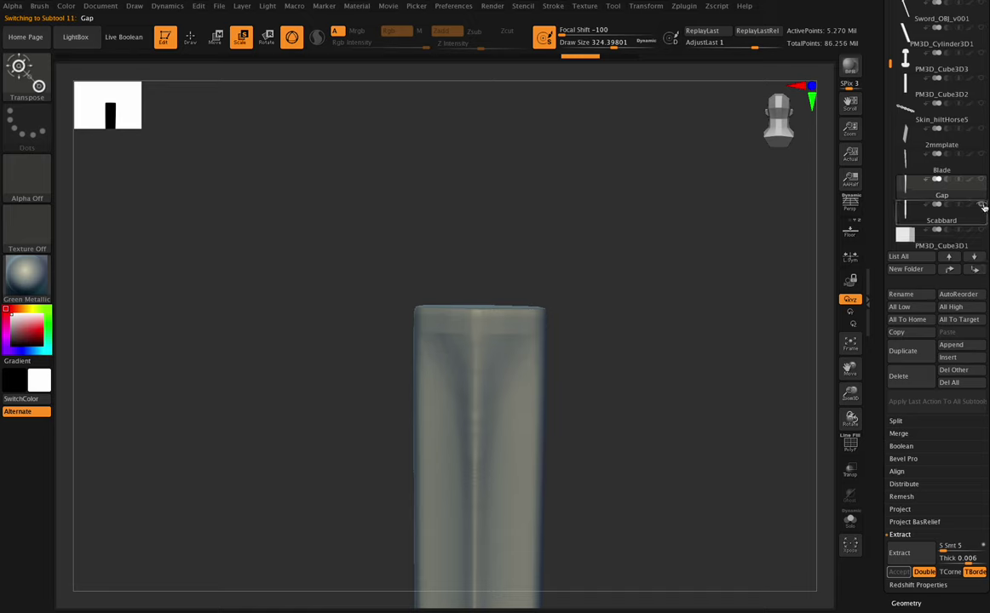
pyautogui.click(974, 270)
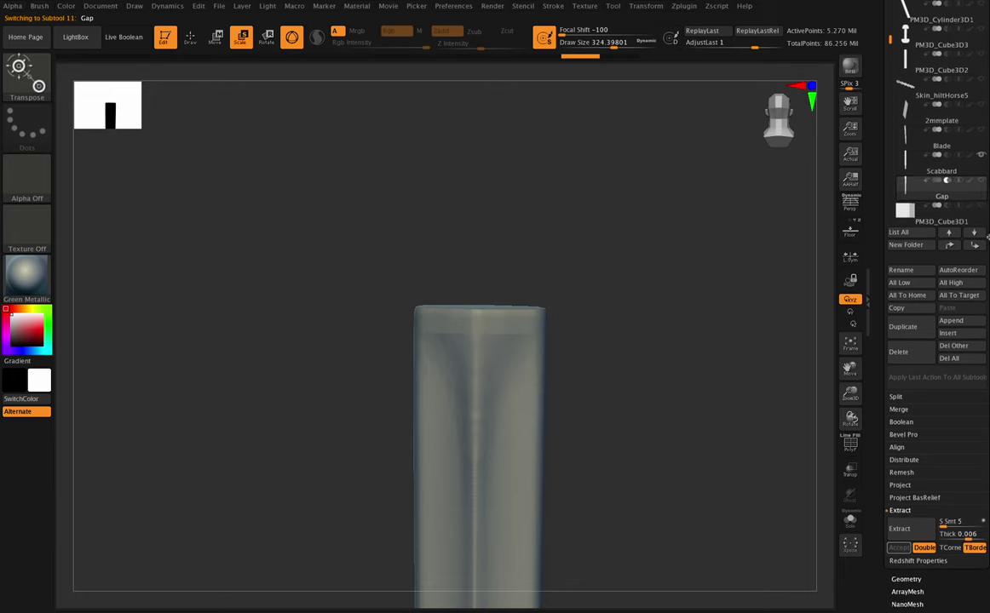
pyautogui.scroll(-2, 980, 264)
pyautogui.moveTo(982, 253); pyautogui.dragTo(982, 249)
pyautogui.click(940, 149)
# - Compare Gap with the Scabbard at the upper end, keeping Gap active and turning on transparency
pyautogui.keyDown('shift'); pyautogui.click(852, 419); pyautogui.keyUp('shift')
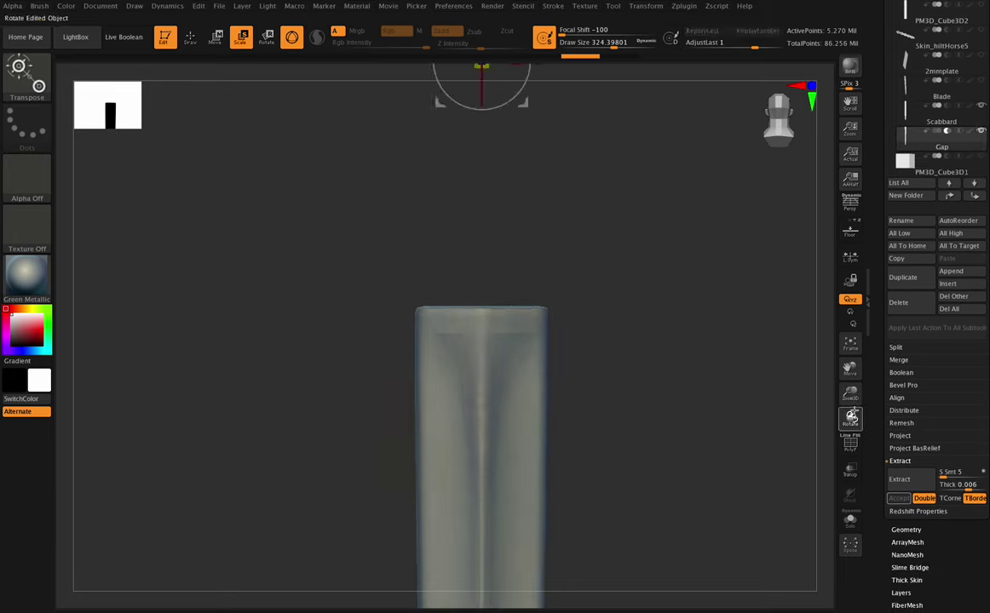
pyautogui.moveTo(860, 364); pyautogui.dragTo(851, 352)
pyautogui.moveTo(980, 115)
pyautogui.click(984, 135)
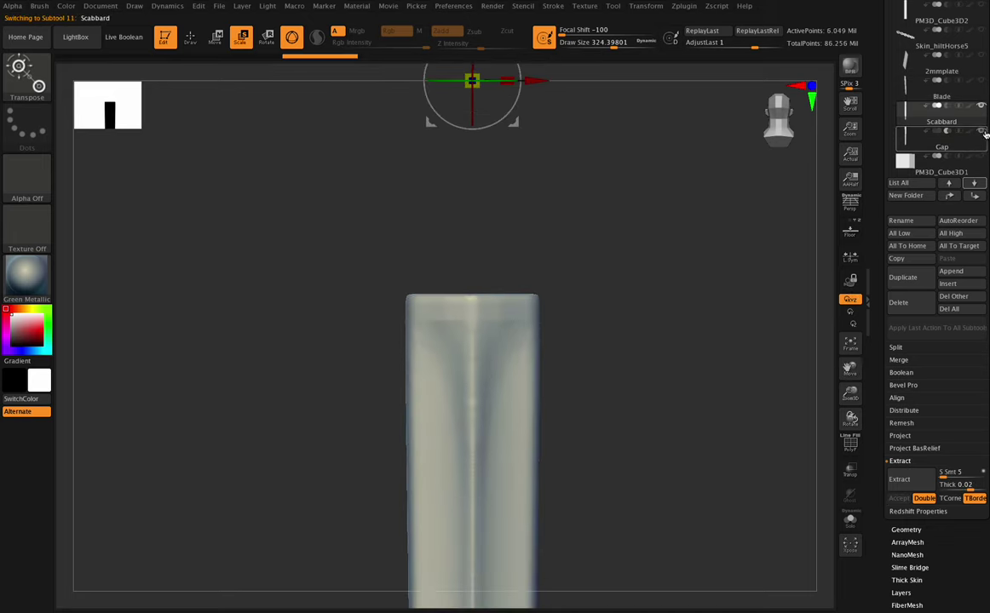
pyautogui.click(976, 147)
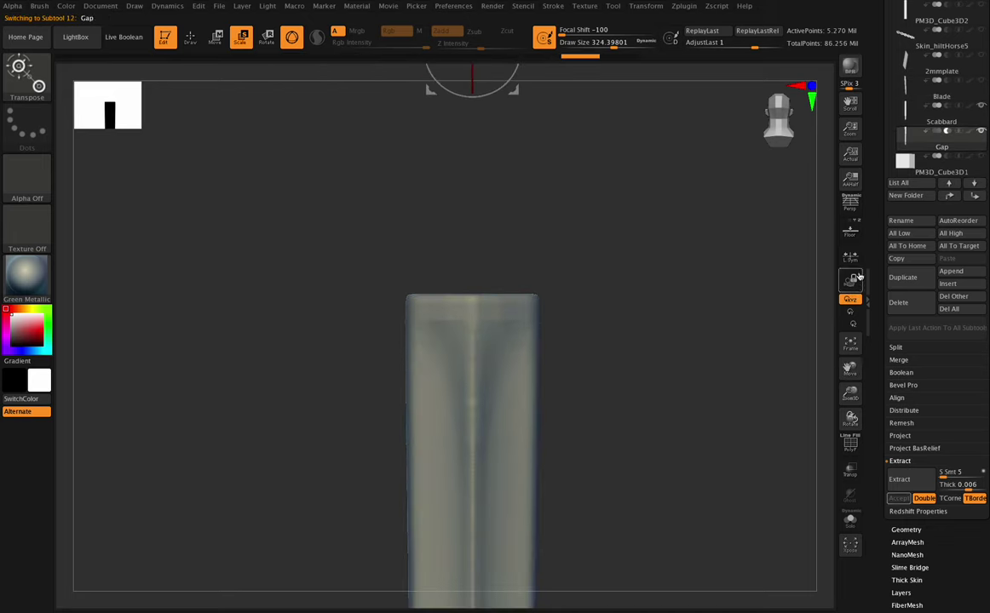
pyautogui.click(850, 470)
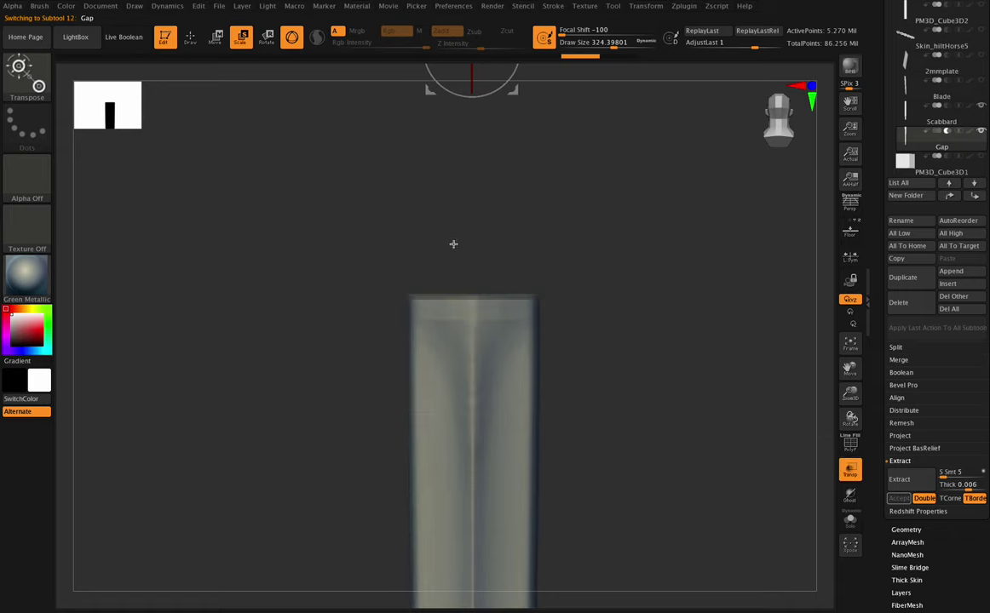
# - Center the transform gizmo on the Gap mesh and invert its mask
pyautogui.moveTo(850, 365); pyautogui.dragTo(854, 410)
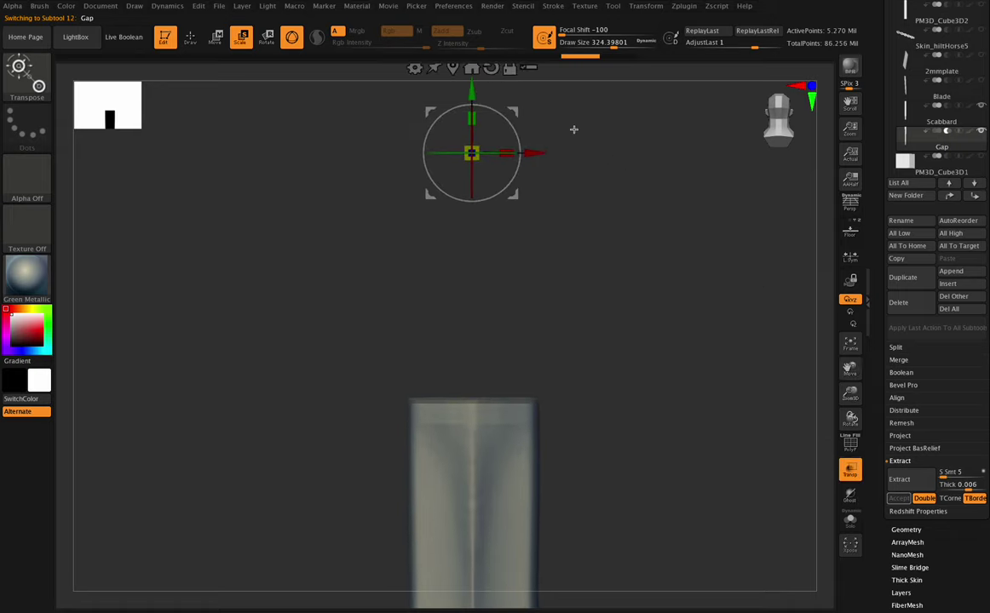
pyautogui.click(454, 68)
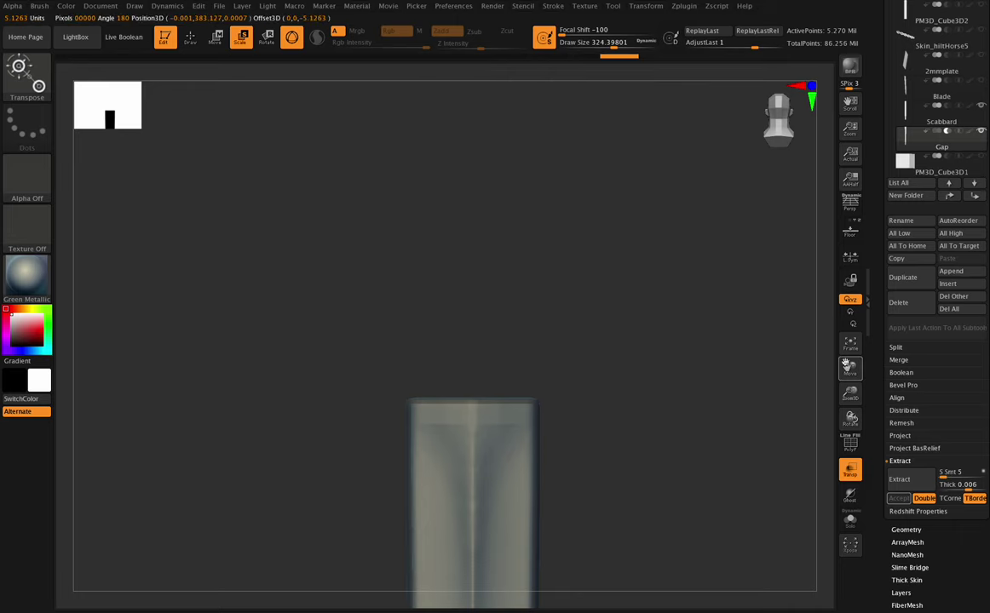
pyautogui.click(856, 351)
pyautogui.moveTo(853, 372); pyautogui.dragTo(876, 462)
pyautogui.press('ctrl')
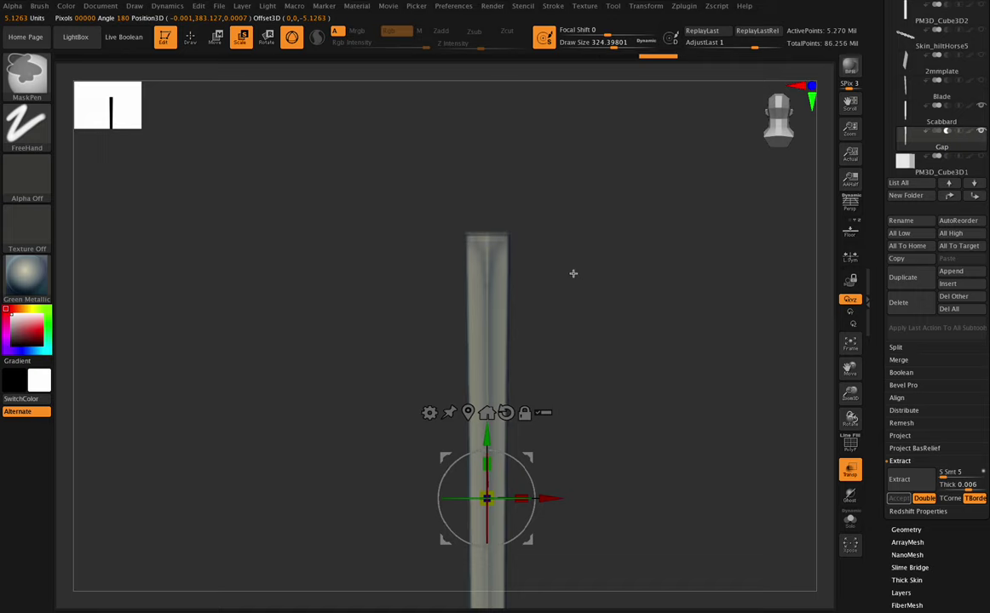
pyautogui.keyDown('ctrl'); pyautogui.click(554, 346); pyautogui.keyUp('ctrl')
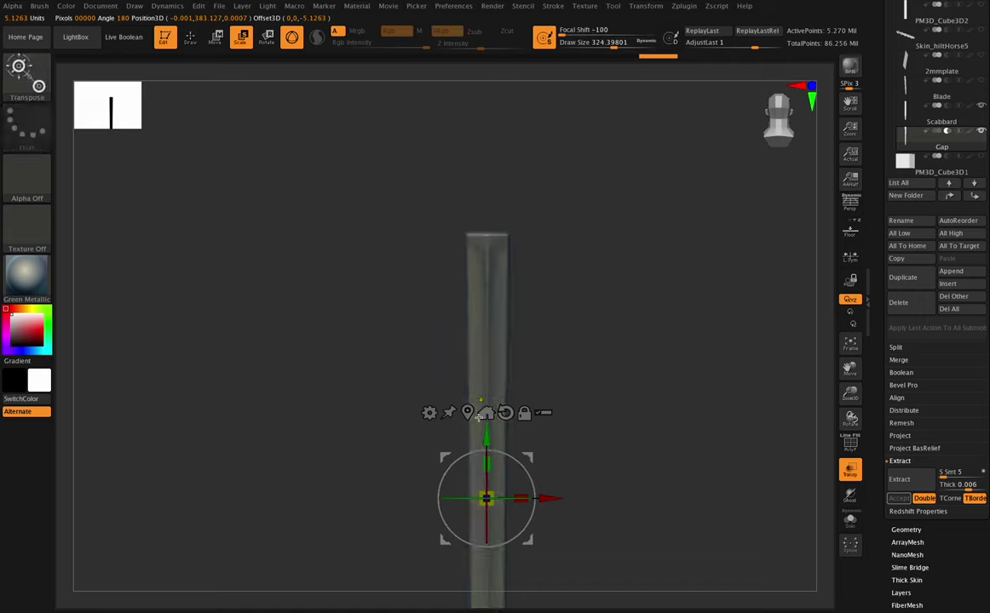
# - Raise the upper end of Gap slightly beyond the Scabbard's mouth and turn off transparency
pyautogui.moveTo(850, 394); pyautogui.dragTo(854, 425)
pyautogui.moveTo(851, 369); pyautogui.dragTo(858, 484)
pyautogui.moveTo(850, 417); pyautogui.dragTo(848, 415)
pyautogui.click(851, 469)
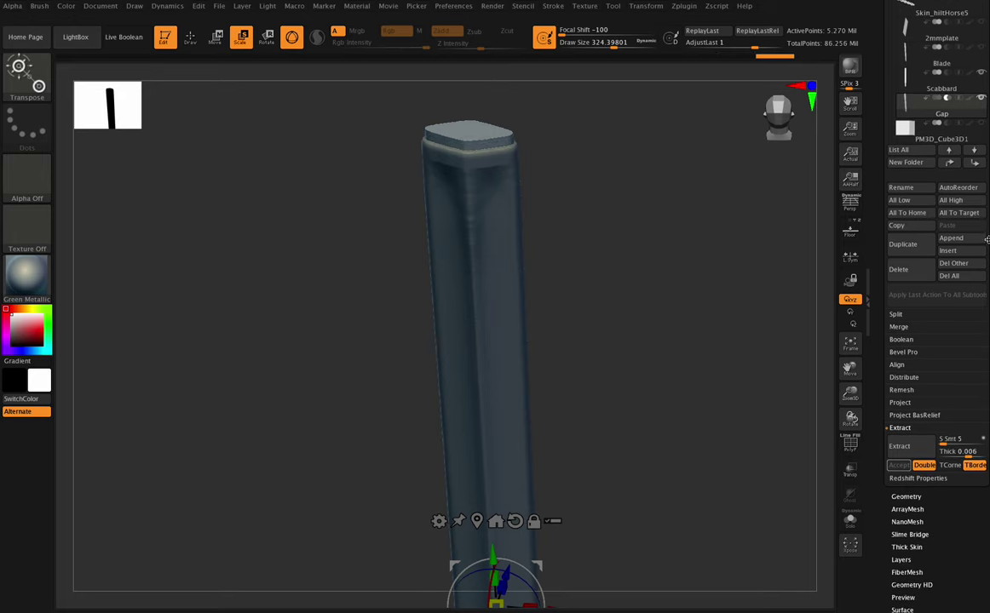
pyautogui.scroll(-1, 933, 106)
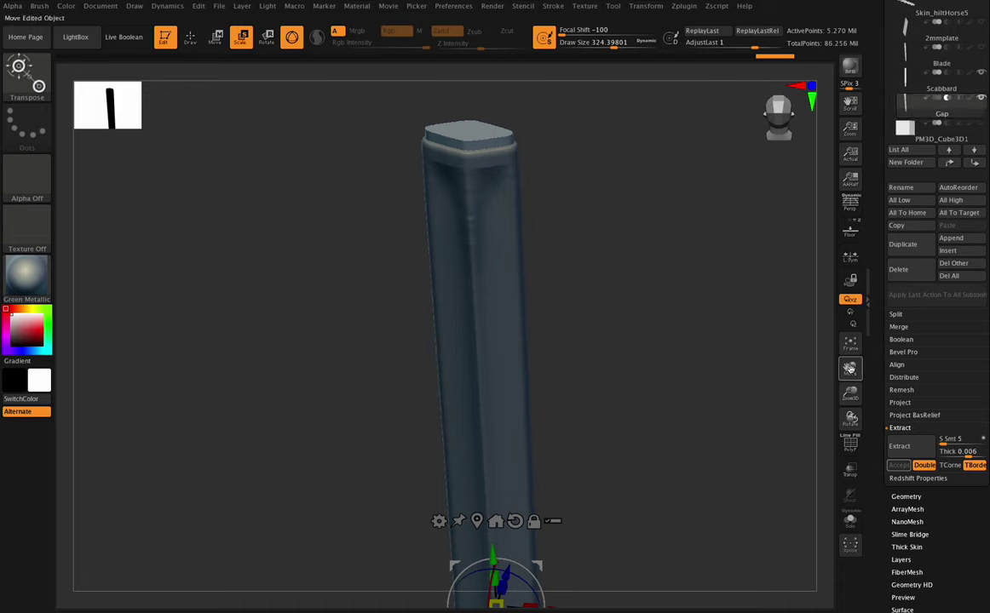
pyautogui.moveTo(850, 368); pyautogui.dragTo(850, 400)
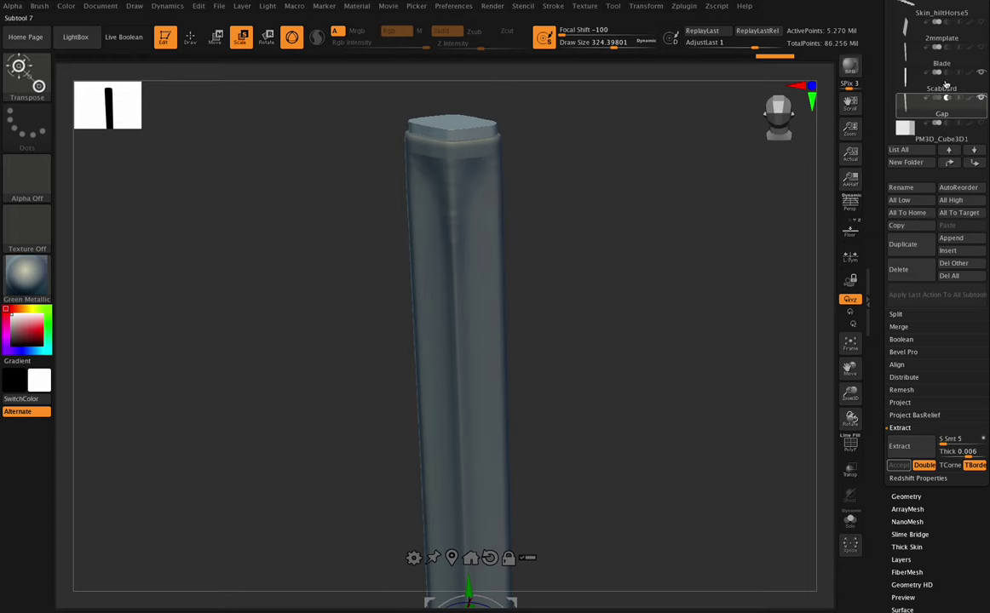
pyautogui.moveTo(944, 112)
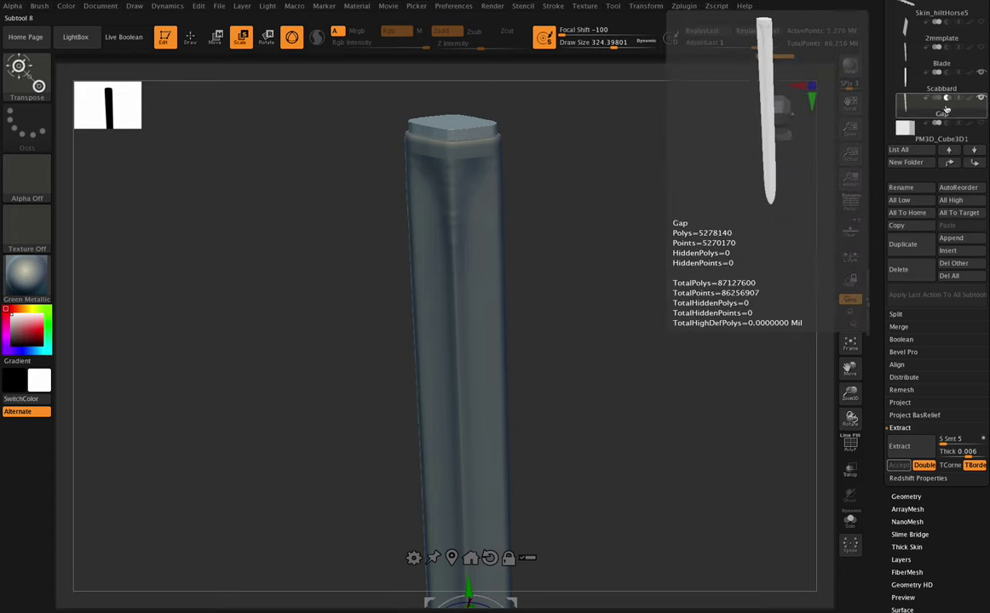
pyautogui.moveTo(987, 122); pyautogui.dragTo(987, 112)
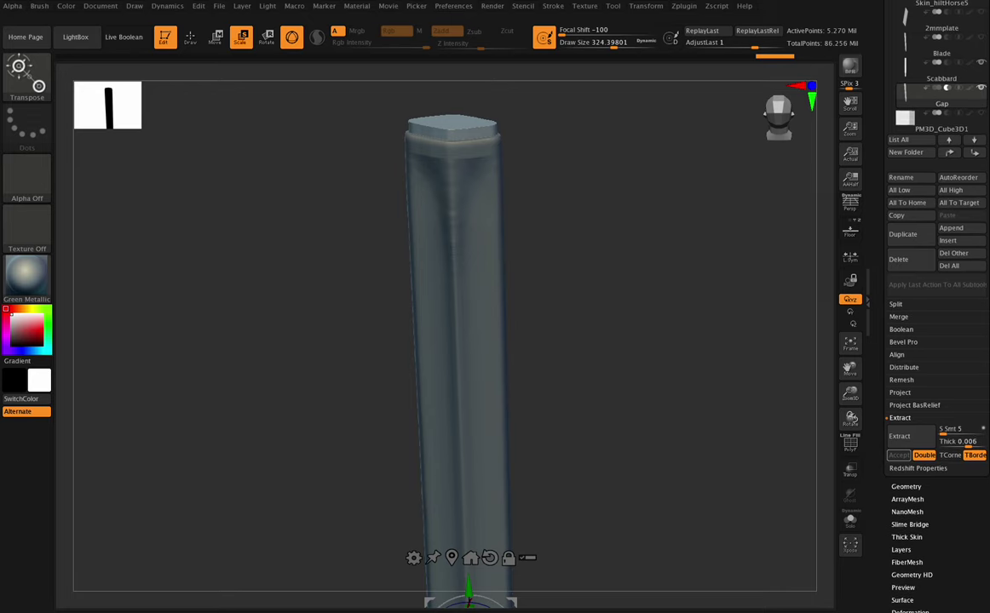
pyautogui.scroll(-5, 911, 378)
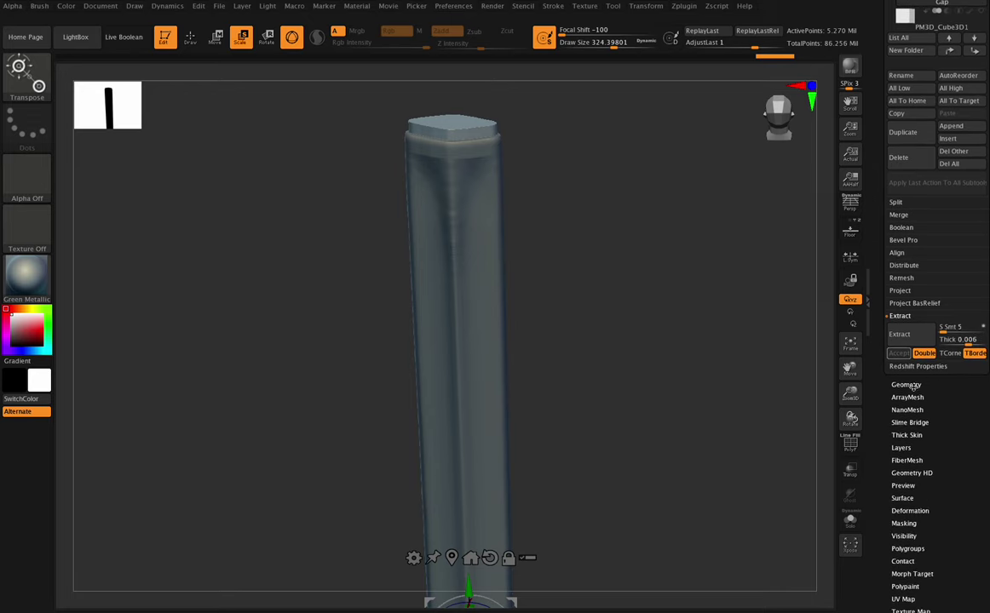
pyautogui.click(908, 386)
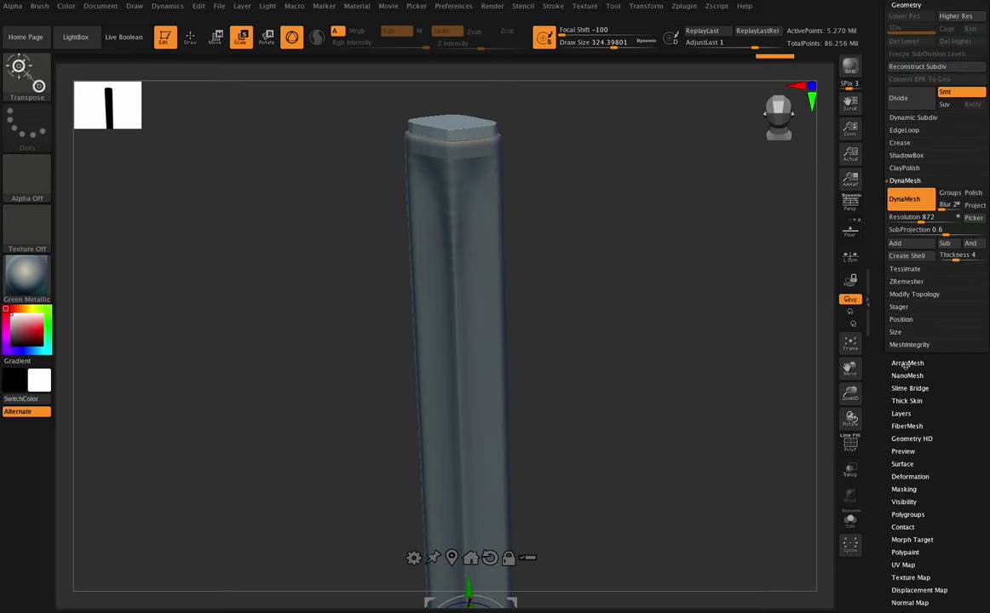
pyautogui.click(908, 514)
pyautogui.moveTo(971, 128); pyautogui.dragTo(970, 233)
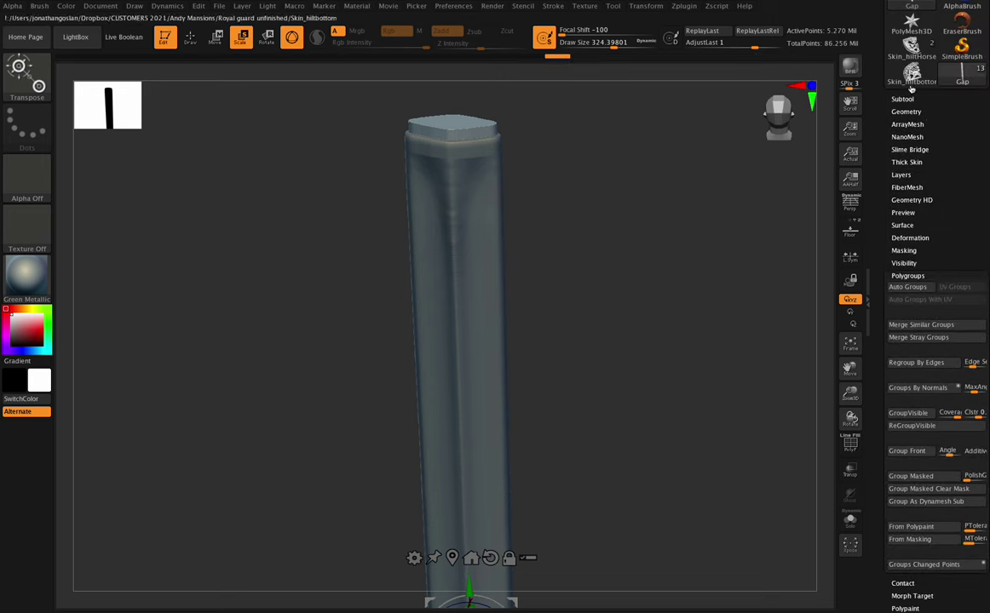
# - Merge the subtractive Gap into the Scabbard and remesh with DynaMesh to hollow out the shell
pyautogui.click(908, 98)
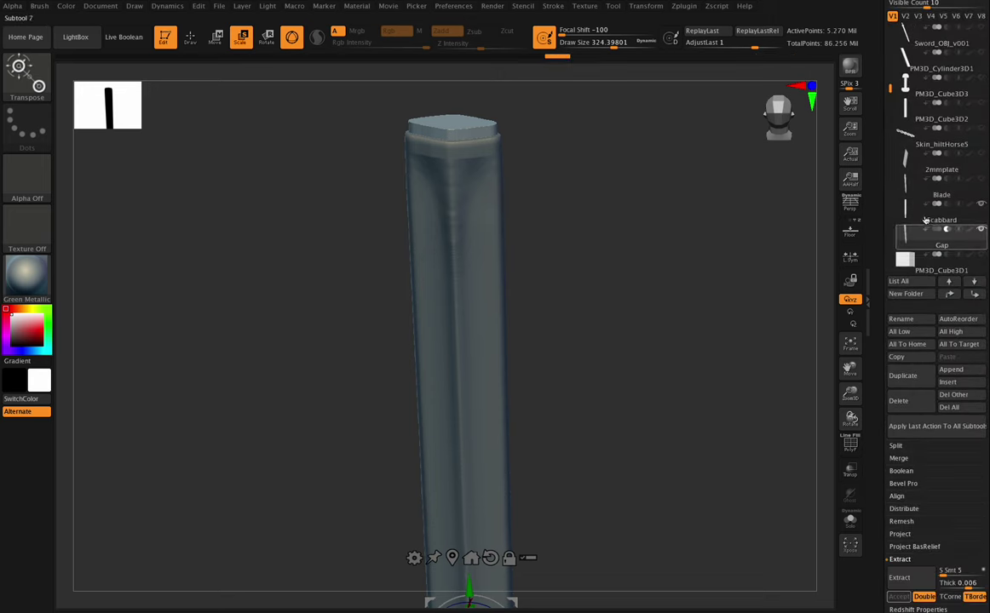
pyautogui.click(948, 242)
pyautogui.scroll(-2, 904, 407)
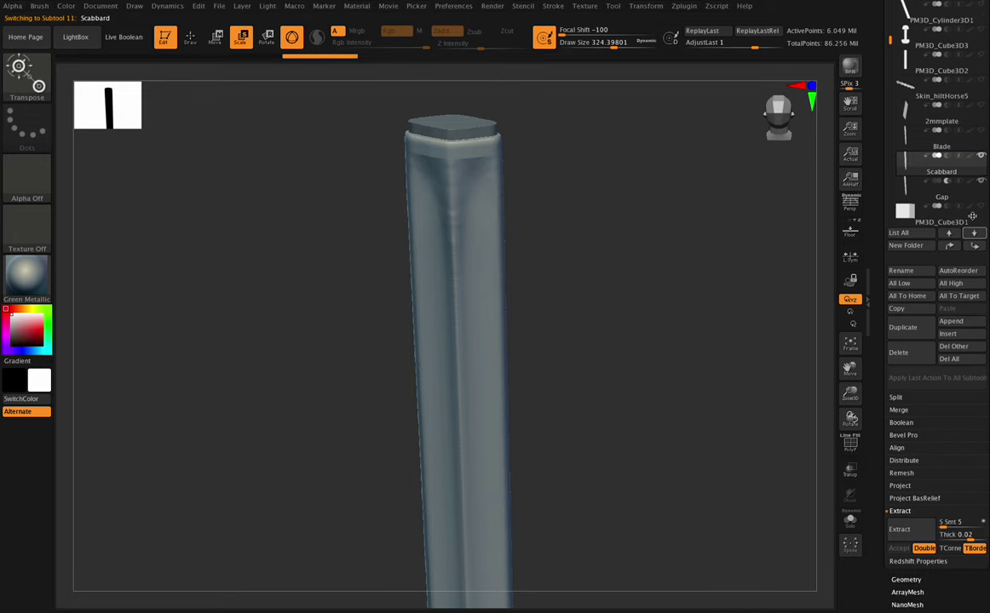
pyautogui.click(899, 406)
pyautogui.click(903, 419)
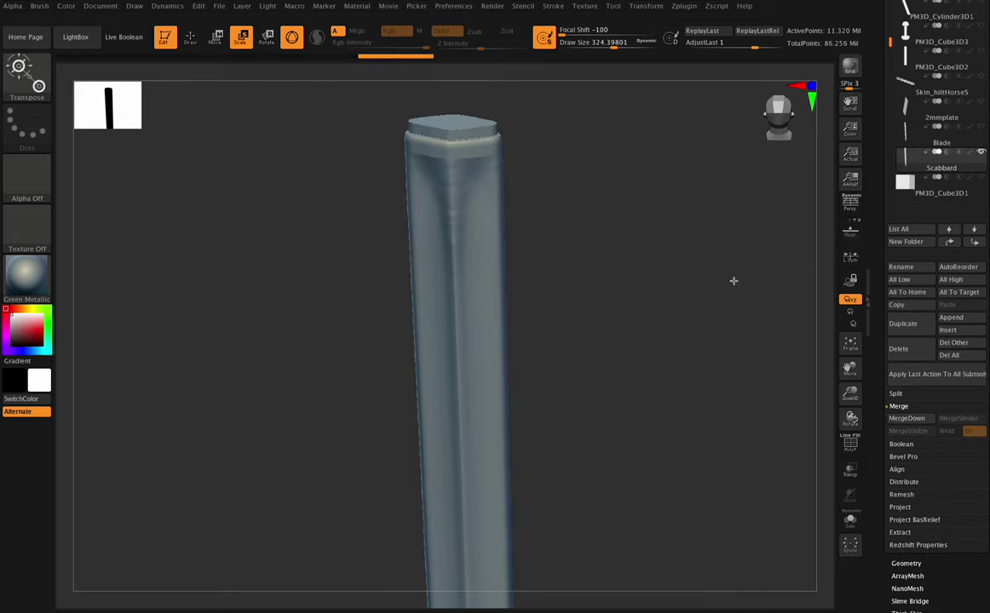
pyautogui.press('ctrl')
pyautogui.keyDown('ctrl'); pyautogui.moveTo(727, 335); pyautogui.dragTo(707, 319); pyautogui.keyUp('ctrl')
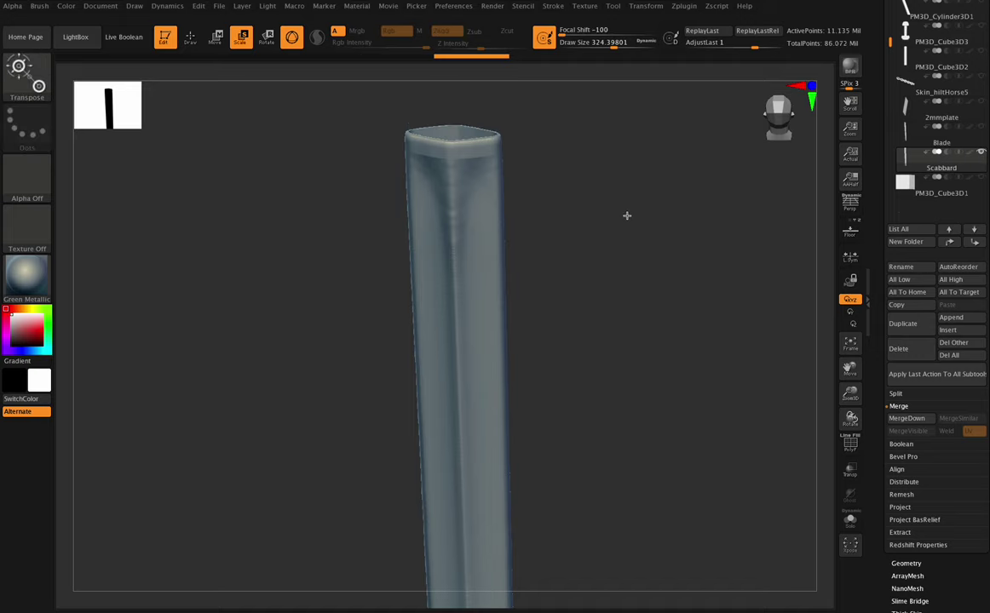
# - Inspect the hollowed Scabbard's open end from above and return to Draw mode
pyautogui.moveTo(849, 418); pyautogui.dragTo(845, 429)
pyautogui.moveTo(848, 369); pyautogui.dragTo(846, 438)
pyautogui.moveTo(851, 371); pyautogui.dragTo(839, 425)
pyautogui.moveTo(850, 414); pyautogui.dragTo(850, 416)
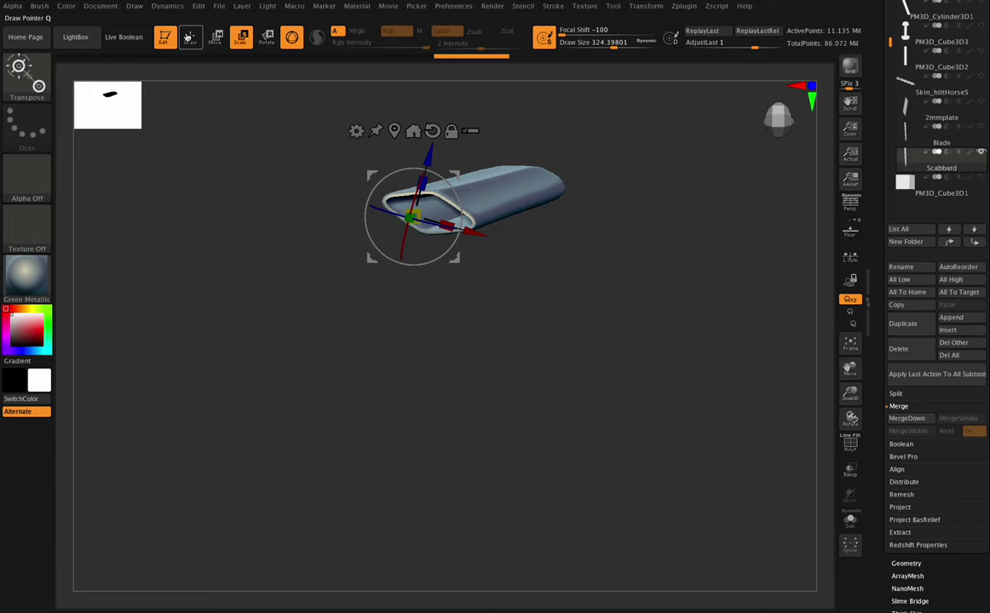
pyautogui.press('q')
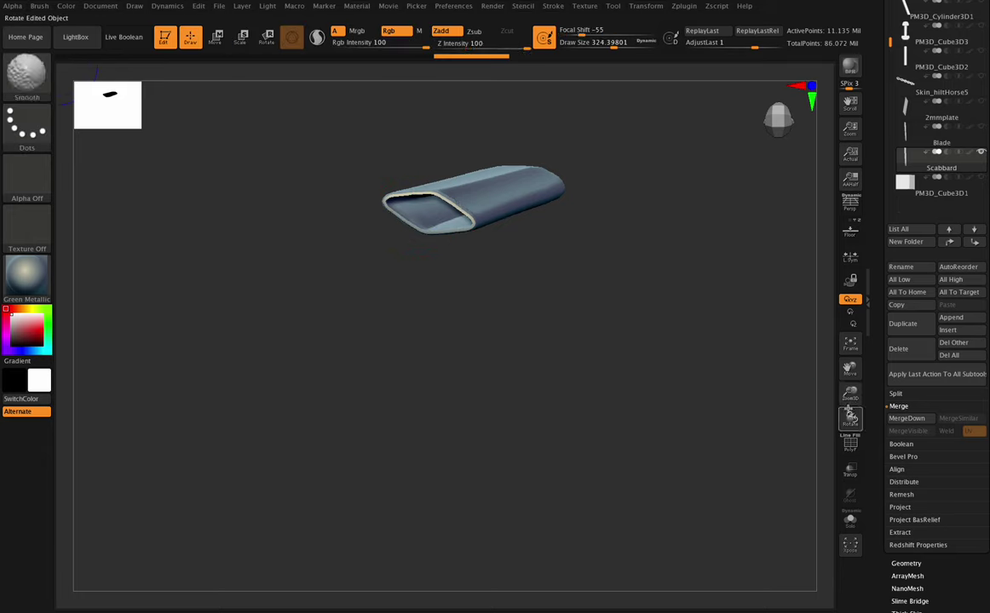
# - Switch to the Flatten brush with the Scabbard's mouth in front view and set the draw size to about 234
pyautogui.moveTo(848, 417)
pyautogui.keyDown('shift'); pyautogui.mouseDown()
pyautogui.moveTo(852, 397)
pyautogui.moveTo(852, 453)
pyautogui.moveTo(831, 369)
pyautogui.moveTo(801, 353)
pyautogui.moveTo(857, 372)
pyautogui.moveTo(863, 302)
pyautogui.mouseUp(); pyautogui.keyUp('shift')
pyautogui.moveTo(851, 371)
pyautogui.mouseDown()
pyautogui.moveTo(845, 343)
pyautogui.moveTo(845, 356)
pyautogui.mouseUp()
pyautogui.moveTo(850, 418); pyautogui.dragTo(873, 414)
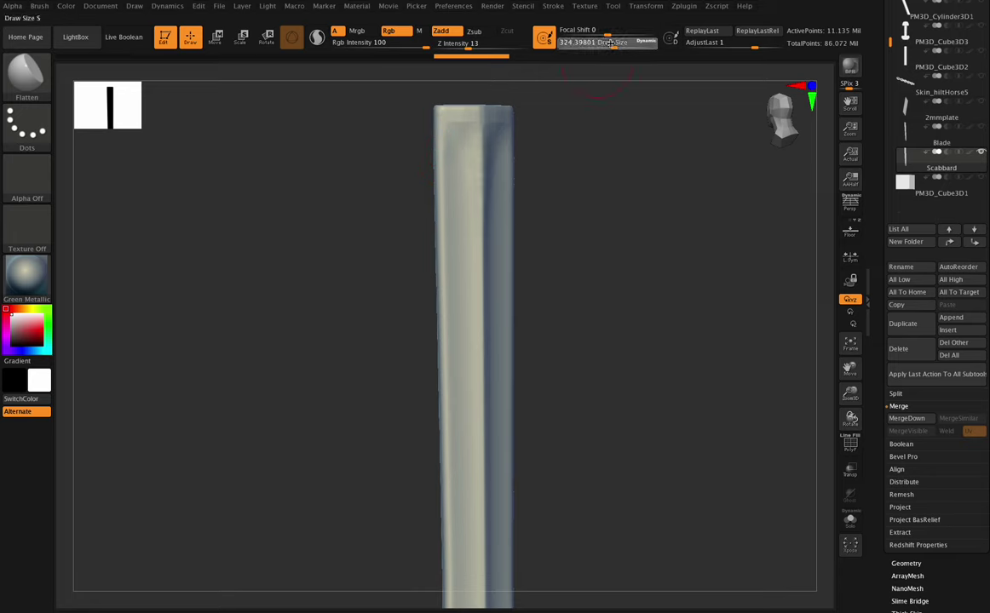
pyautogui.click(606, 44)
pyautogui.click(637, 10)
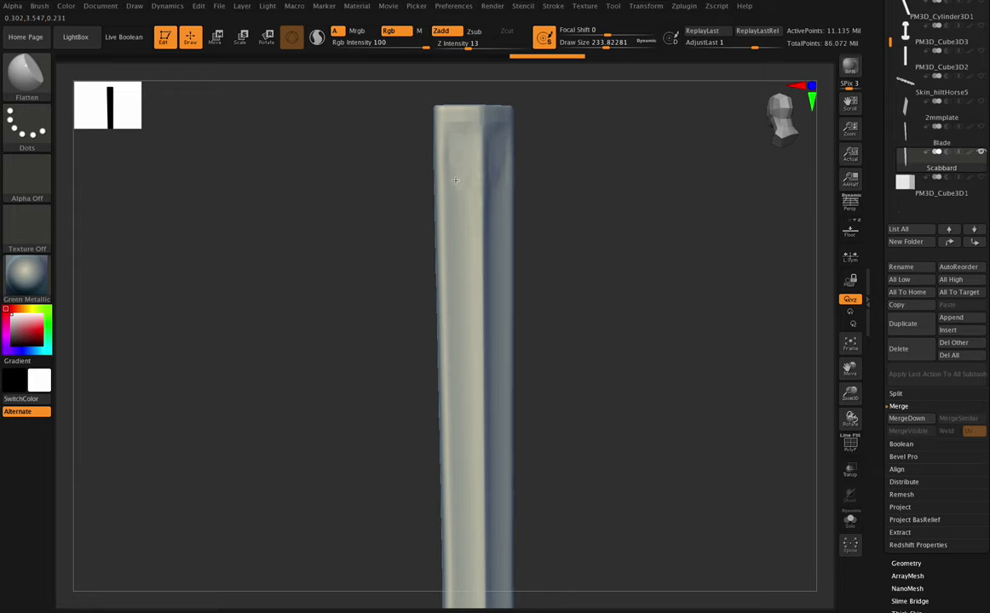
# - Try a Flatten stroke on the facet below the Scabbard's mouth, check the wall at the opening and undo it
pyautogui.moveTo(455, 181)
pyautogui.mouseDown()
pyautogui.moveTo(459, 206)
pyautogui.moveTo(466, 189)
pyautogui.mouseUp()
pyautogui.hotkey('ctrl', 'z')
pyautogui.moveTo(850, 418); pyautogui.dragTo(827, 492)
pyautogui.moveTo(850, 393); pyautogui.dragTo(857, 463)
pyautogui.moveTo(850, 368); pyautogui.dragTo(830, 423)
pyautogui.hotkey('ctrl', 'z')
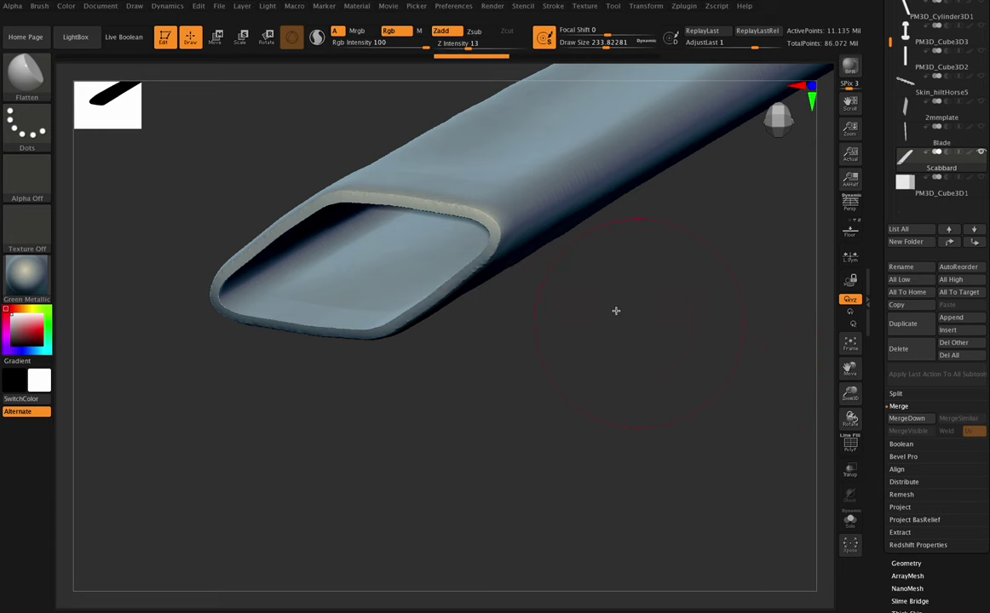
# - Turn on backface masking in the Flatten brush's auto masking settings
pyautogui.click(38, 7)
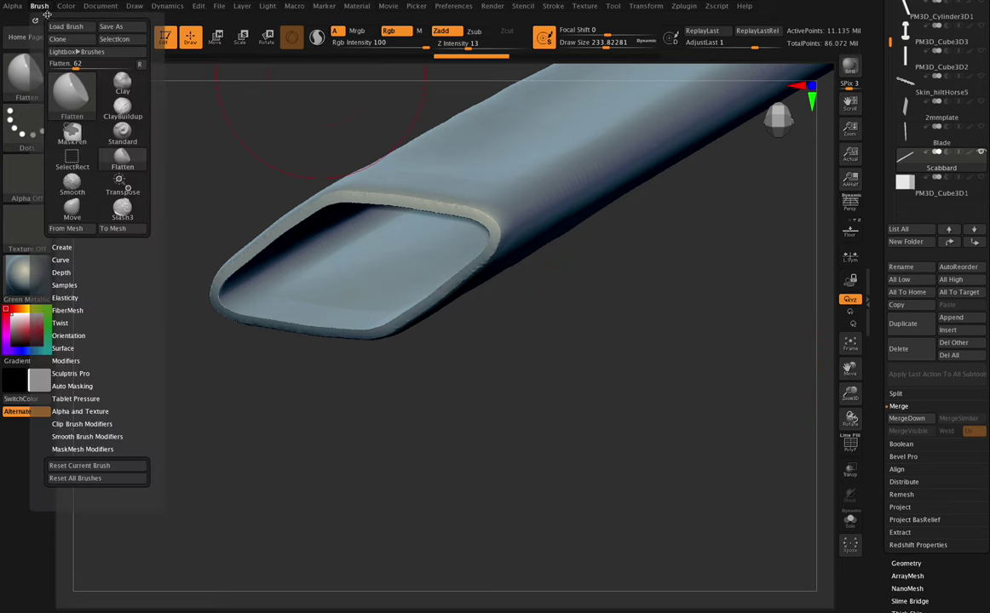
pyautogui.click(85, 386)
pyautogui.scroll(-2, 78, 417)
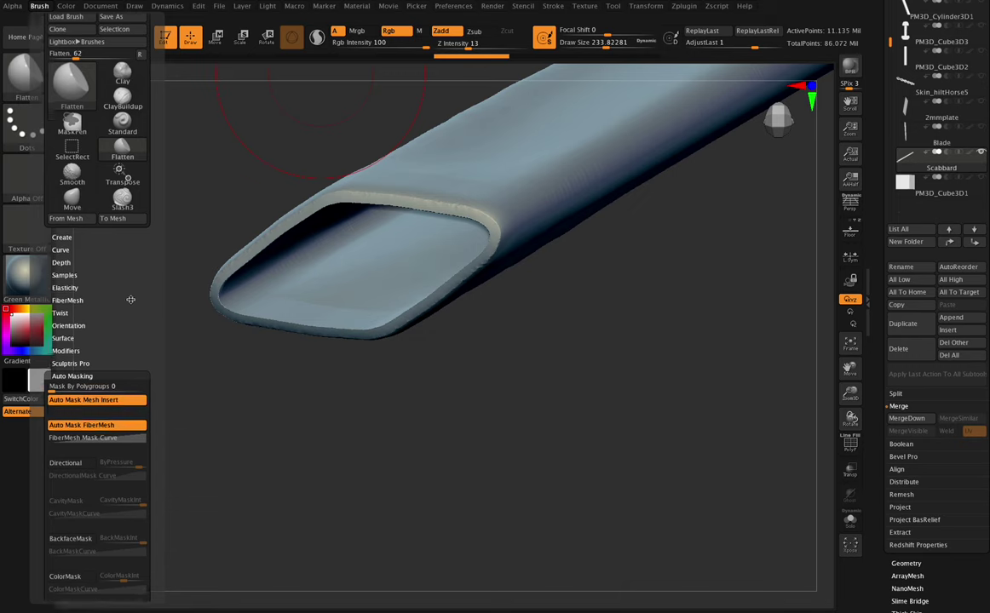
pyautogui.click(74, 501)
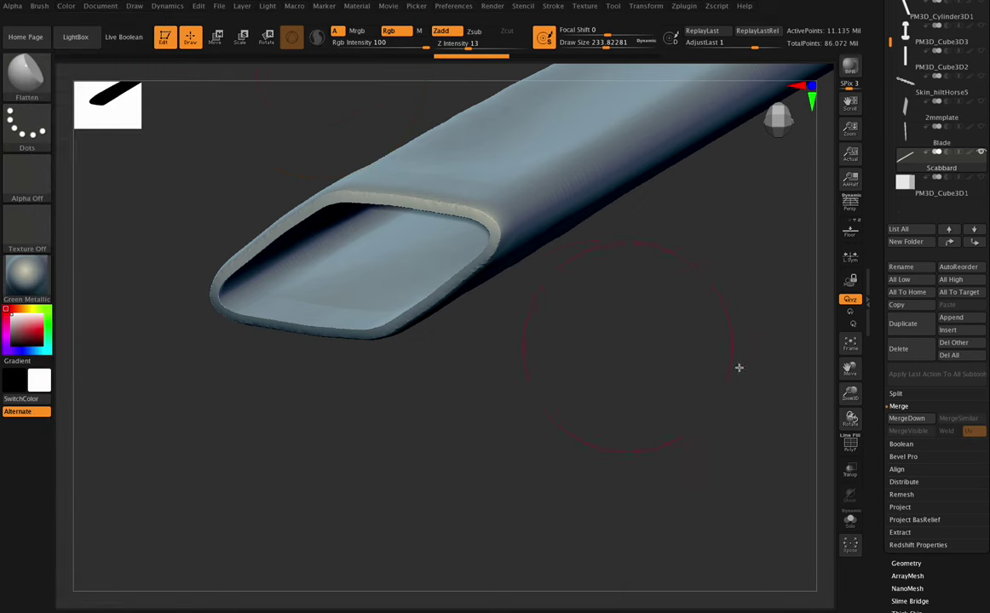
# - Try flattening the facets on both sides of the ridge below the Scabbard's mouth, reducing the draw size to about 182
pyautogui.moveTo(850, 418)
pyautogui.mouseDown()
pyautogui.moveTo(864, 356)
pyautogui.moveTo(850, 387)
pyautogui.moveTo(828, 366)
pyautogui.mouseUp()
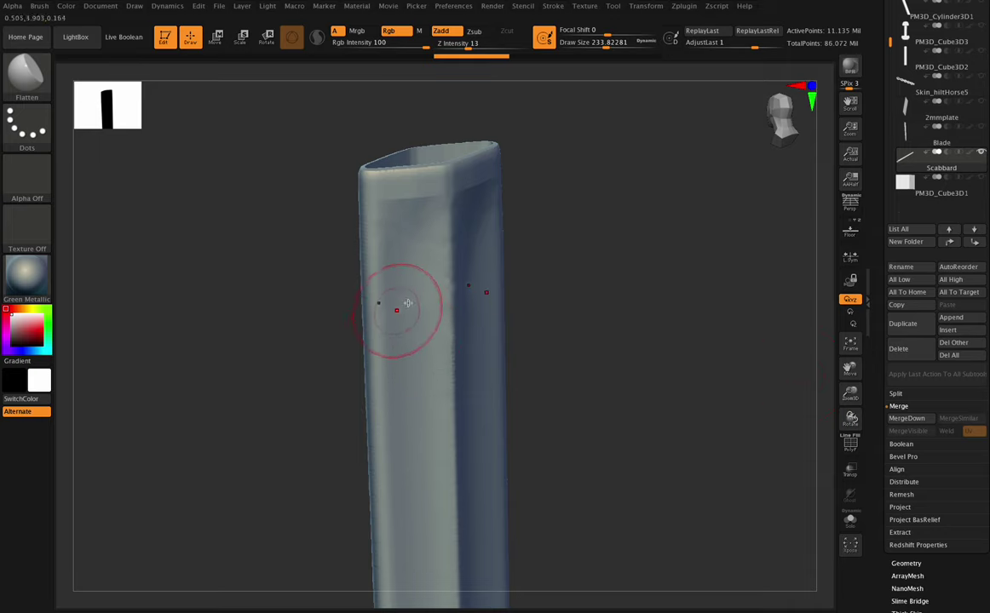
pyautogui.moveTo(411, 302); pyautogui.dragTo(428, 234)
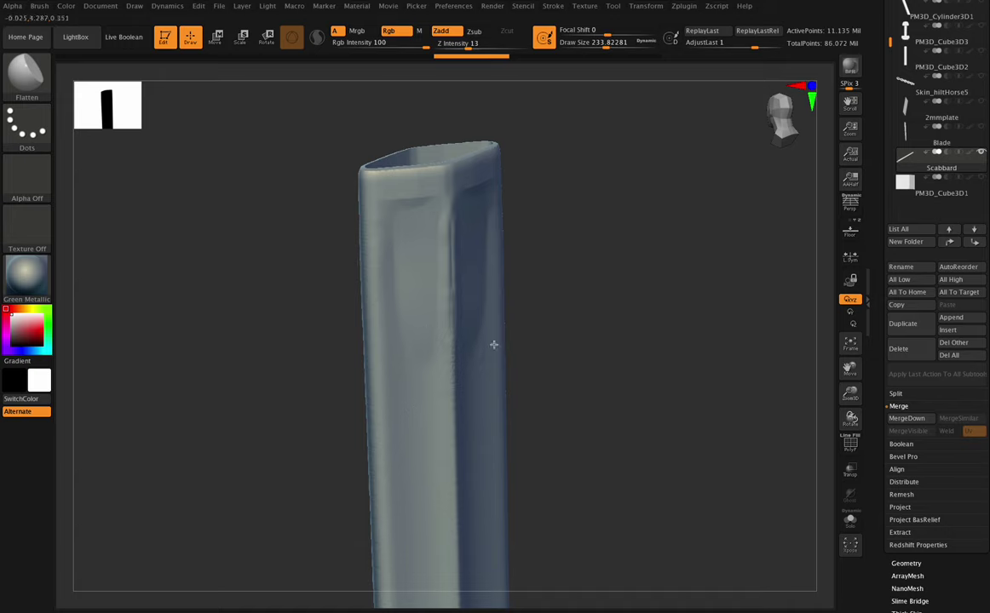
pyautogui.moveTo(840, 398); pyautogui.dragTo(856, 419)
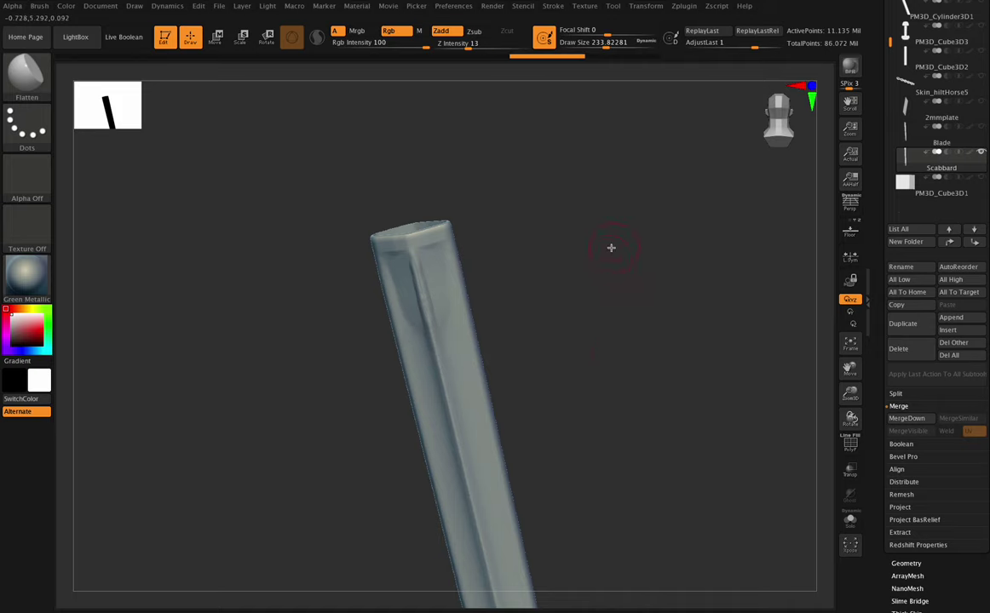
pyautogui.moveTo(604, 47); pyautogui.dragTo(599, 47)
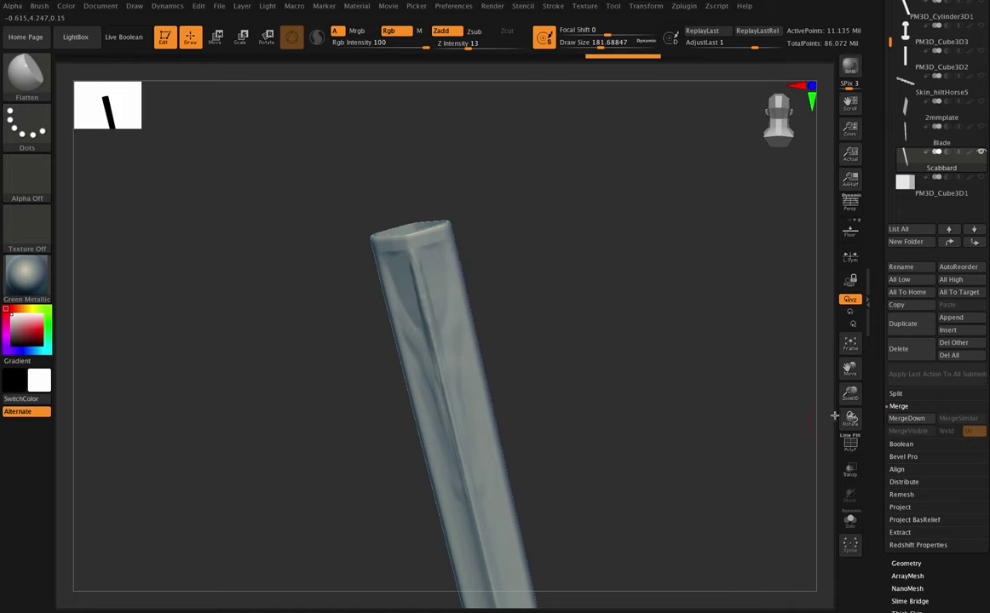
pyautogui.moveTo(850, 420); pyautogui.dragTo(838, 428)
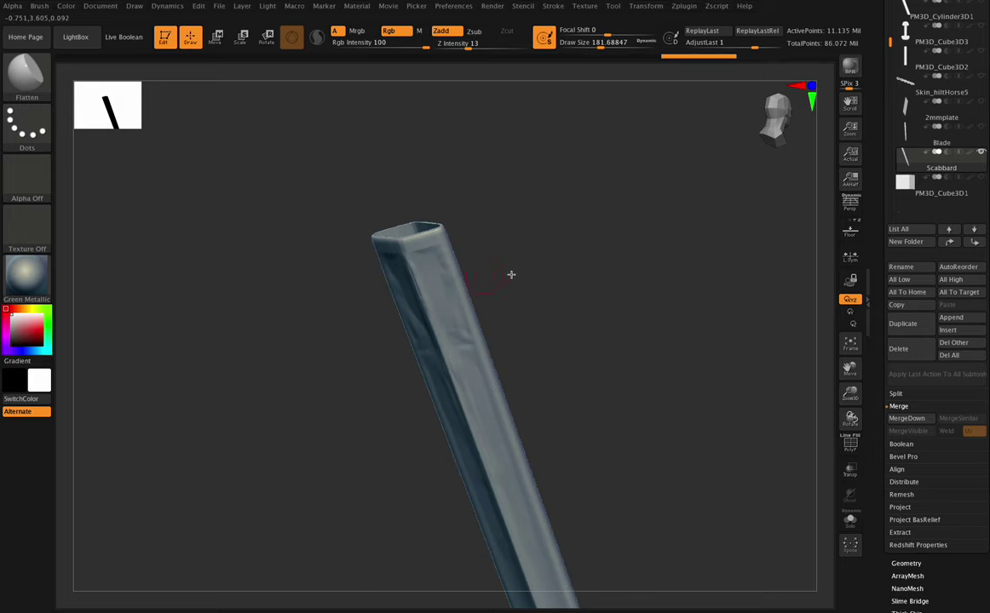
# - Undo the flattening below the mouth, examine the hollow opening and recheck the brush's backface masking
pyautogui.press('ctrl')
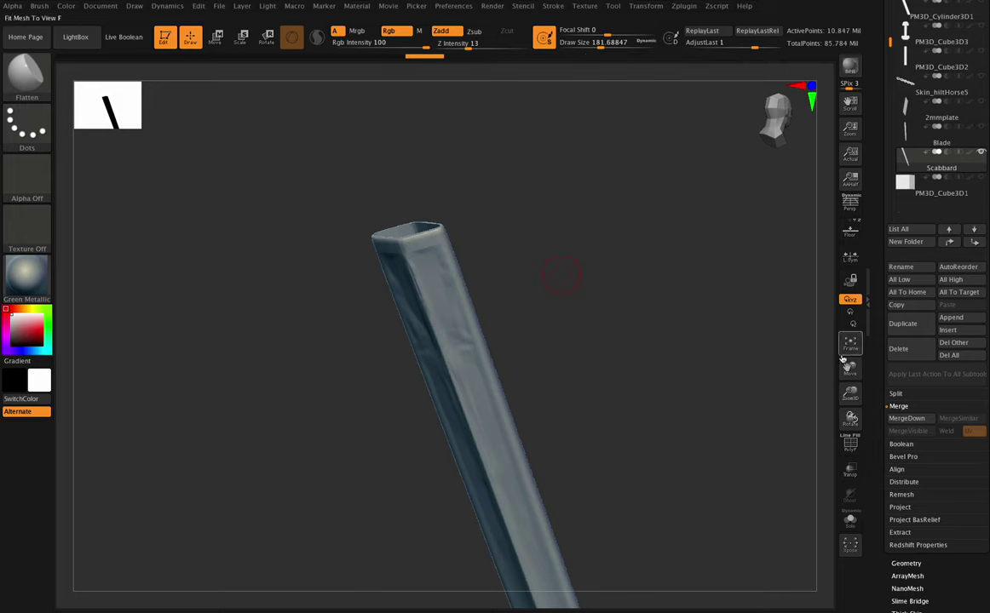
pyautogui.moveTo(849, 393); pyautogui.dragTo(852, 366)
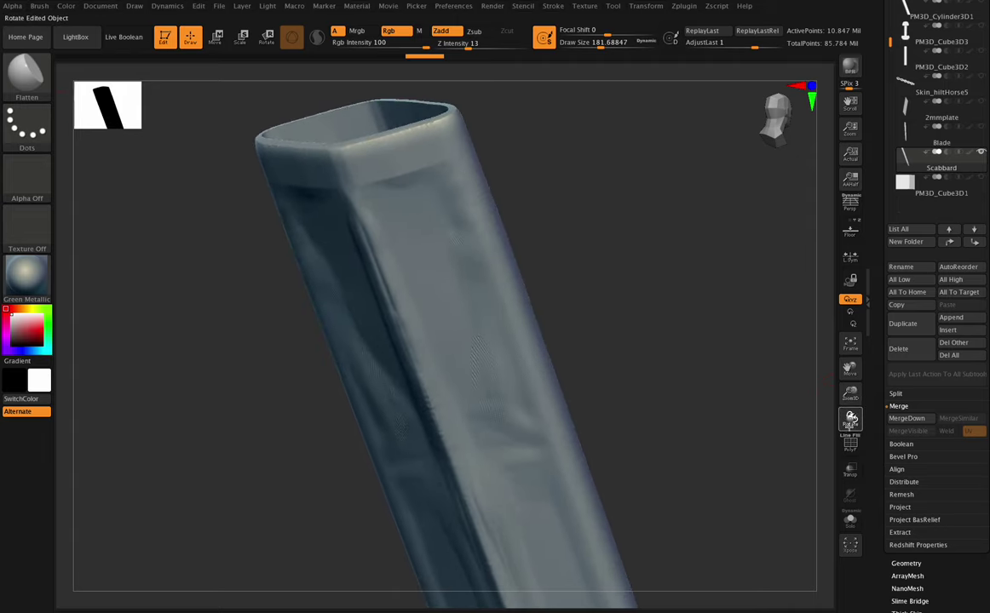
pyautogui.moveTo(851, 418); pyautogui.dragTo(773, 380)
pyautogui.press('ctrl')
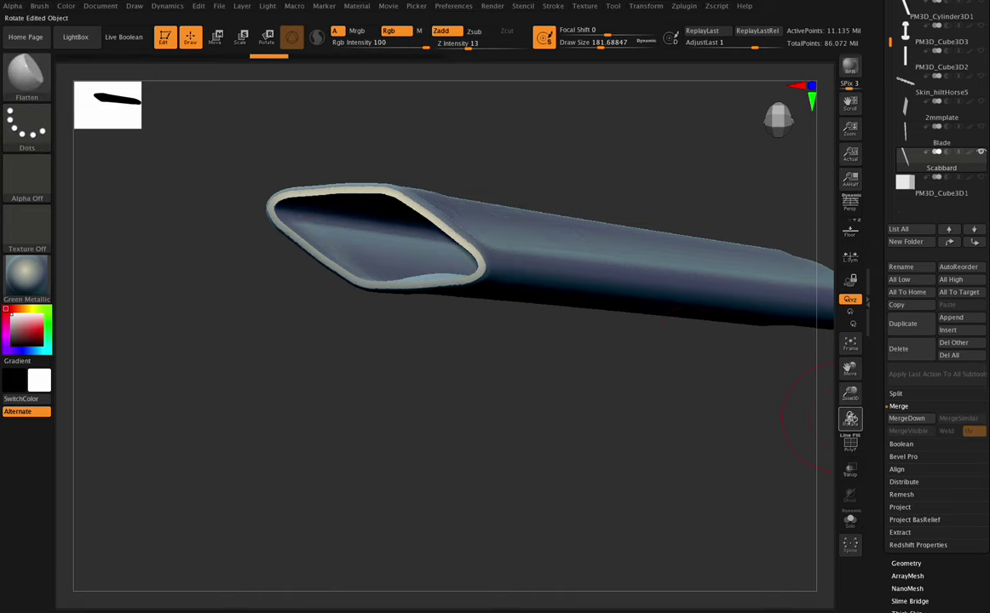
pyautogui.moveTo(851, 417)
pyautogui.mouseDown()
pyautogui.moveTo(851, 426)
pyautogui.moveTo(835, 349)
pyautogui.mouseUp()
pyautogui.moveTo(851, 418)
pyautogui.mouseDown()
pyautogui.moveTo(857, 437)
pyautogui.moveTo(852, 430)
pyautogui.mouseUp()
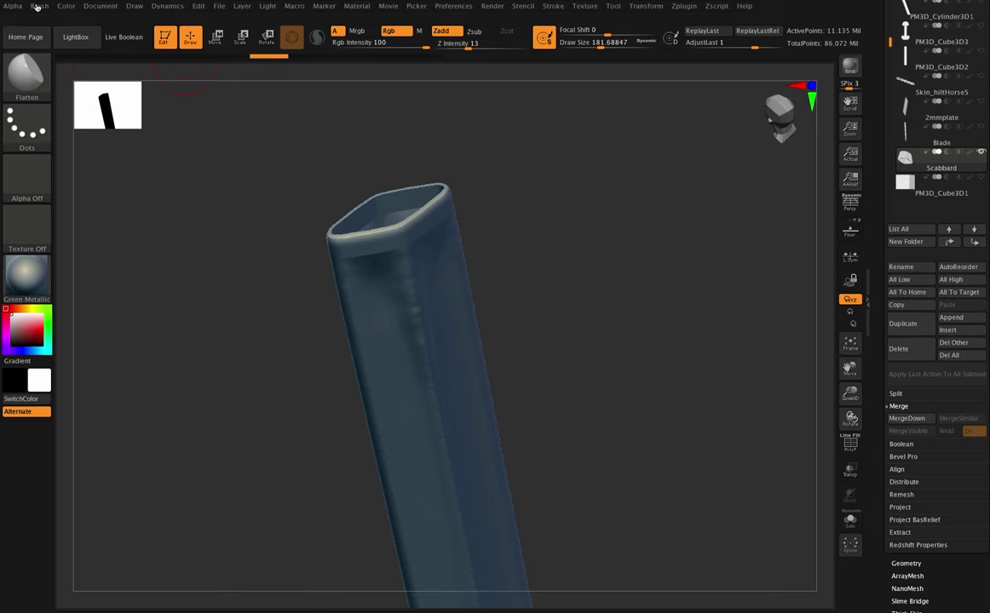
pyautogui.click(38, 6)
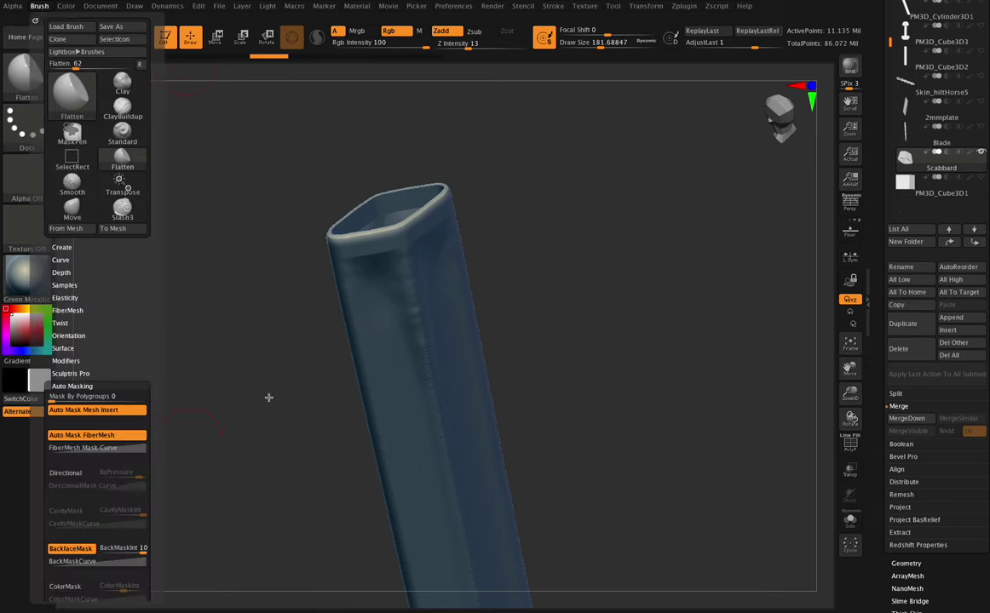
# - Flatten the facets beside the centre ridge just below the Scabbard's mouth at draw size about 182
pyautogui.moveTo(771, 375); pyautogui.dragTo(633, 287)
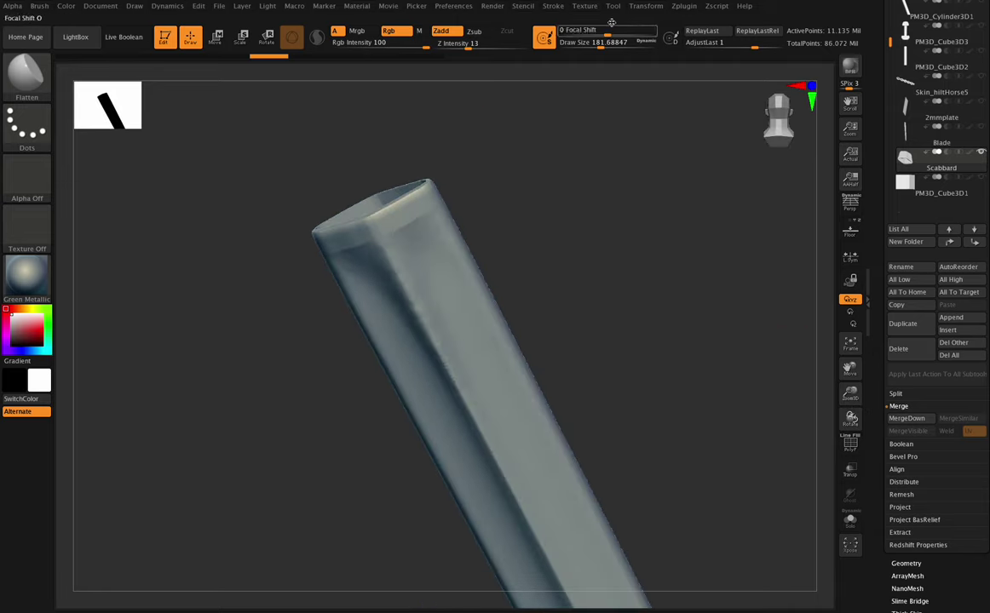
pyautogui.moveTo(424, 268)
pyautogui.mouseDown()
pyautogui.moveTo(482, 290)
pyautogui.moveTo(412, 290)
pyautogui.moveTo(435, 275)
pyautogui.mouseUp()
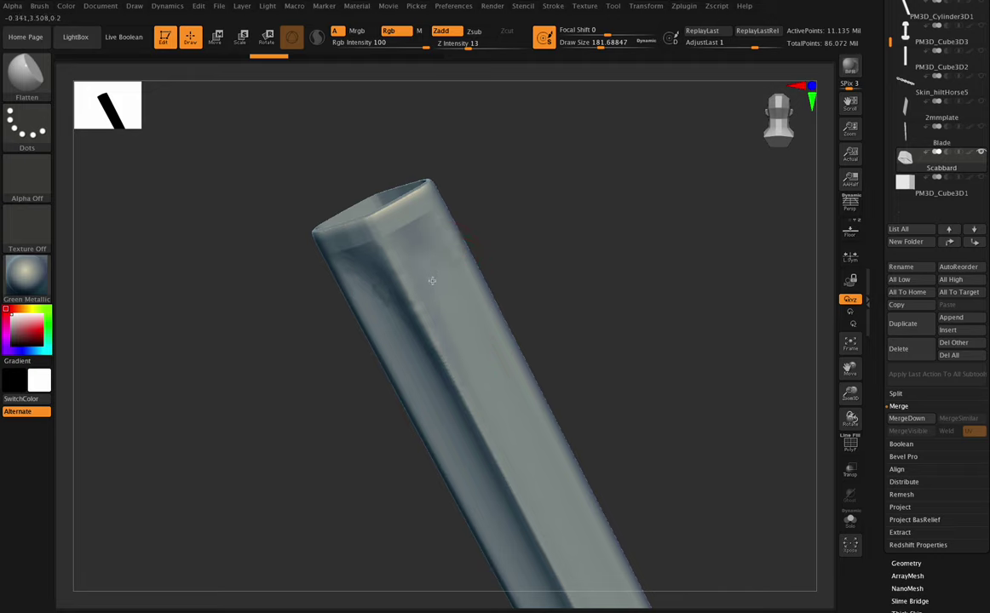
pyautogui.moveTo(771, 381)
pyautogui.mouseDown()
pyautogui.moveTo(774, 495)
pyautogui.moveTo(767, 370)
pyautogui.mouseUp()
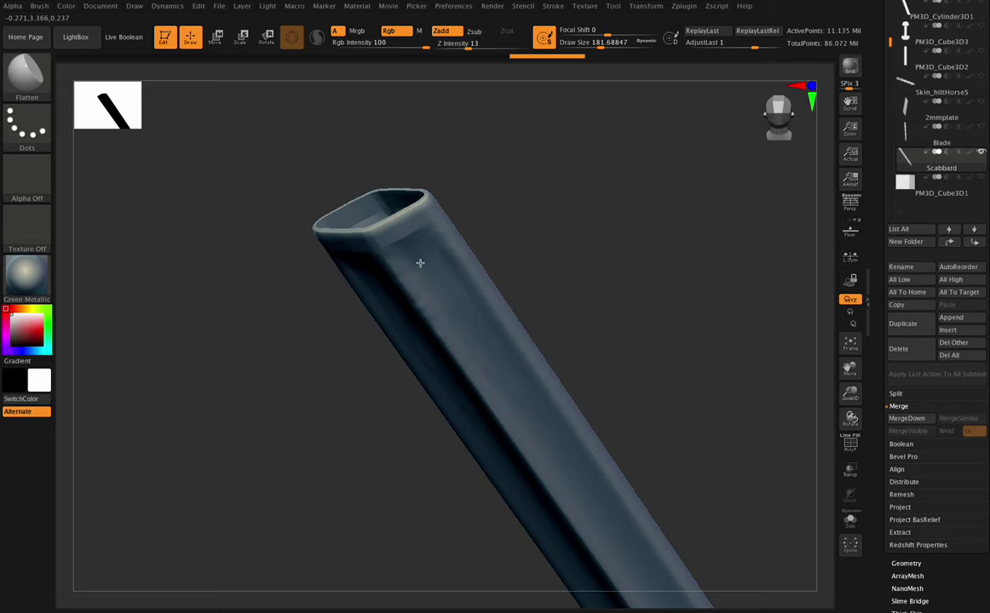
pyautogui.moveTo(850, 417)
pyautogui.mouseDown()
pyautogui.moveTo(853, 457)
pyautogui.moveTo(848, 422)
pyautogui.mouseUp()
pyautogui.moveTo(850, 418); pyautogui.dragTo(838, 455)
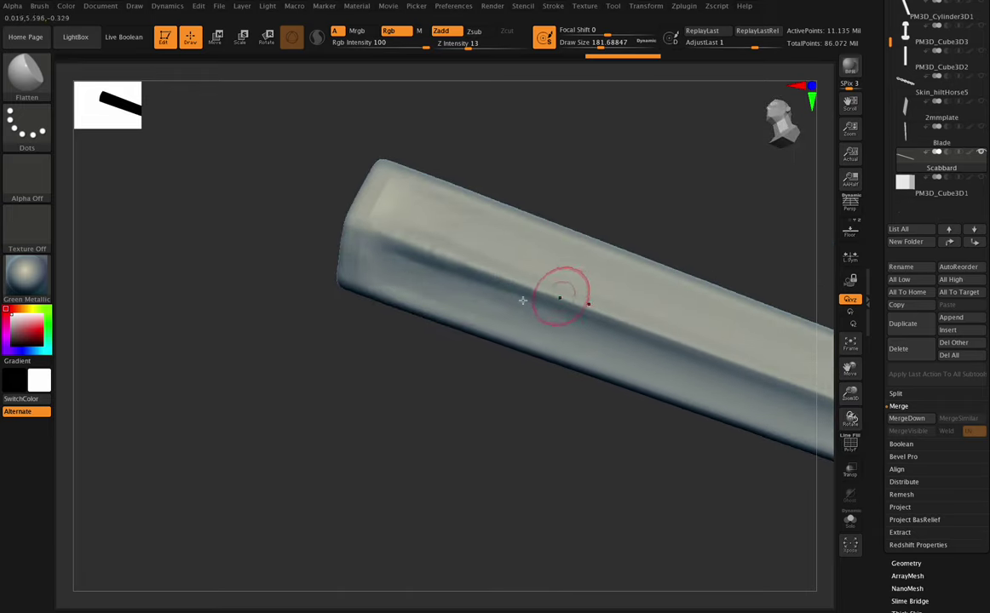
# - Set the draw size to about 128 and flatten along both sides of the Scabbard's upper centre ridge
pyautogui.click(594, 45)
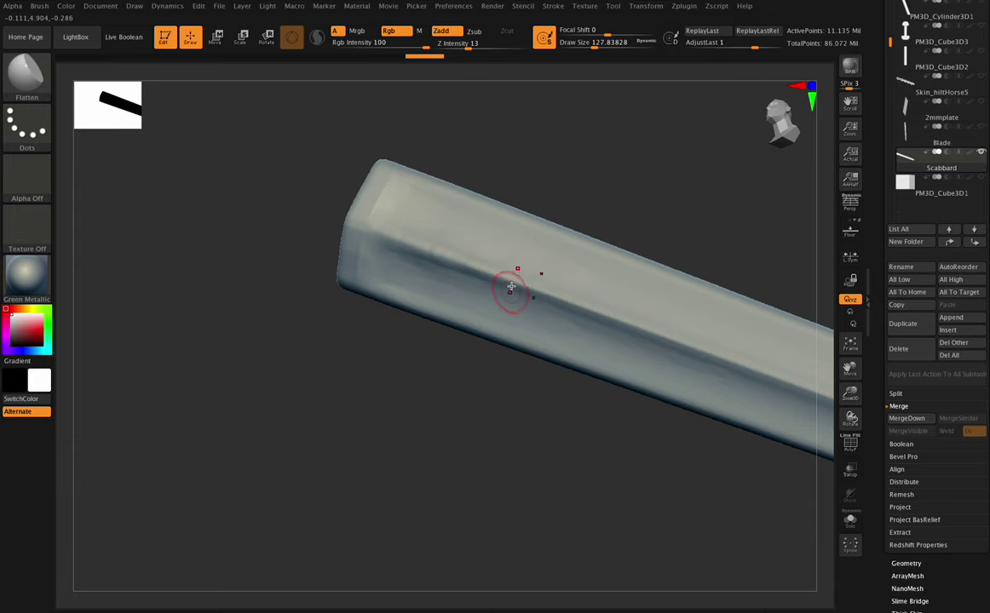
pyautogui.moveTo(850, 417); pyautogui.dragTo(780, 403)
pyautogui.moveTo(855, 444); pyautogui.dragTo(850, 419)
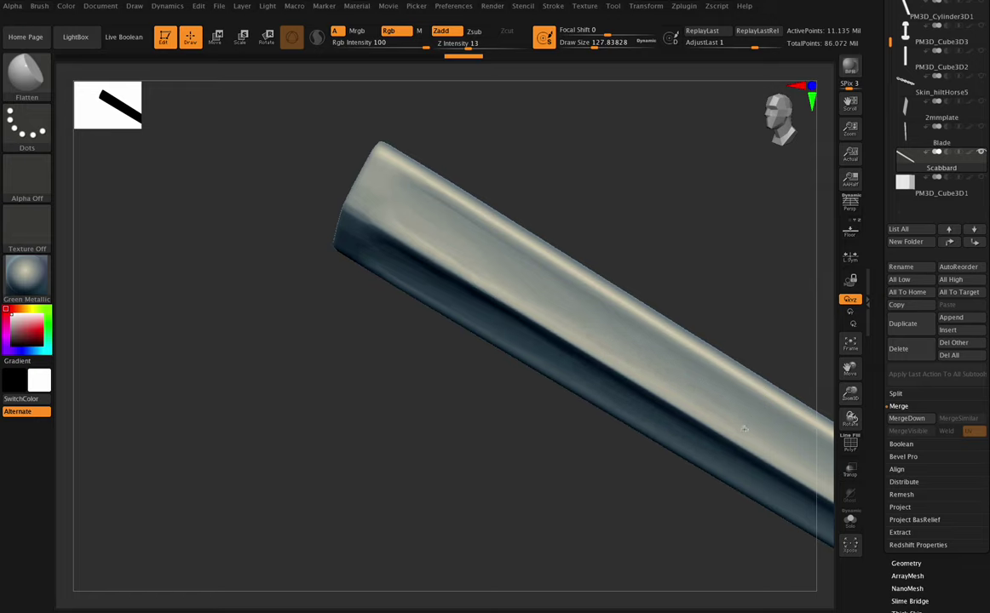
pyautogui.moveTo(847, 368)
pyautogui.mouseDown()
pyautogui.moveTo(689, 314)
pyautogui.moveTo(682, 292)
pyautogui.mouseUp()
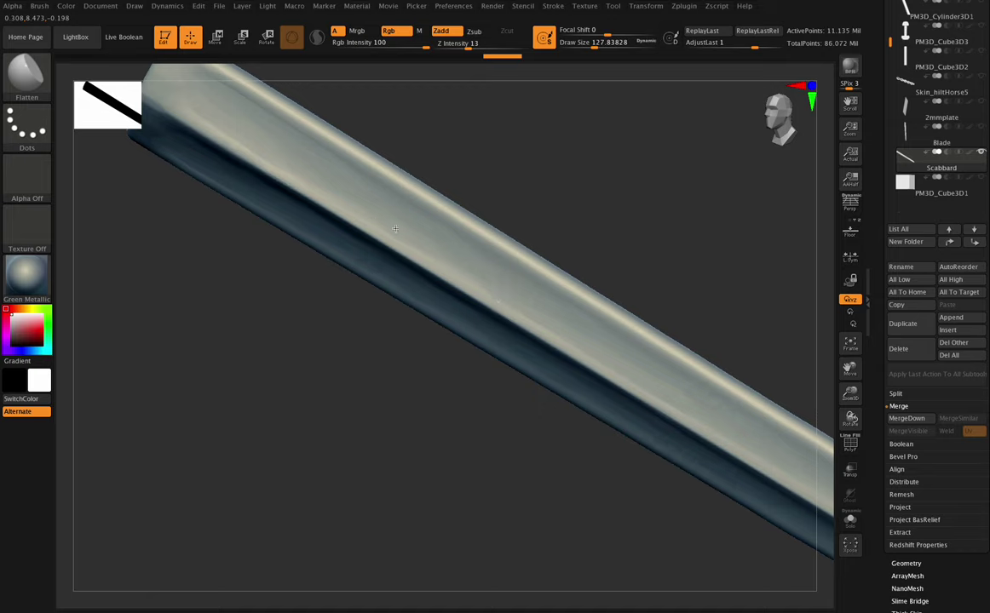
# - Flatten the facets along the centre ridge from the Scabbard's open end to crisp up its edge
pyautogui.moveTo(851, 417); pyautogui.dragTo(874, 456)
pyautogui.moveTo(850, 394)
pyautogui.mouseDown()
pyautogui.moveTo(850, 428)
pyautogui.moveTo(806, 383)
pyautogui.mouseUp()
pyautogui.moveTo(849, 416)
pyautogui.mouseDown()
pyautogui.moveTo(862, 378)
pyautogui.moveTo(874, 400)
pyautogui.moveTo(868, 419)
pyautogui.moveTo(825, 408)
pyautogui.moveTo(848, 394)
pyautogui.moveTo(851, 424)
pyautogui.mouseUp()
pyautogui.moveTo(846, 370); pyautogui.dragTo(806, 341)
pyautogui.moveTo(630, 202); pyautogui.dragTo(673, 164)
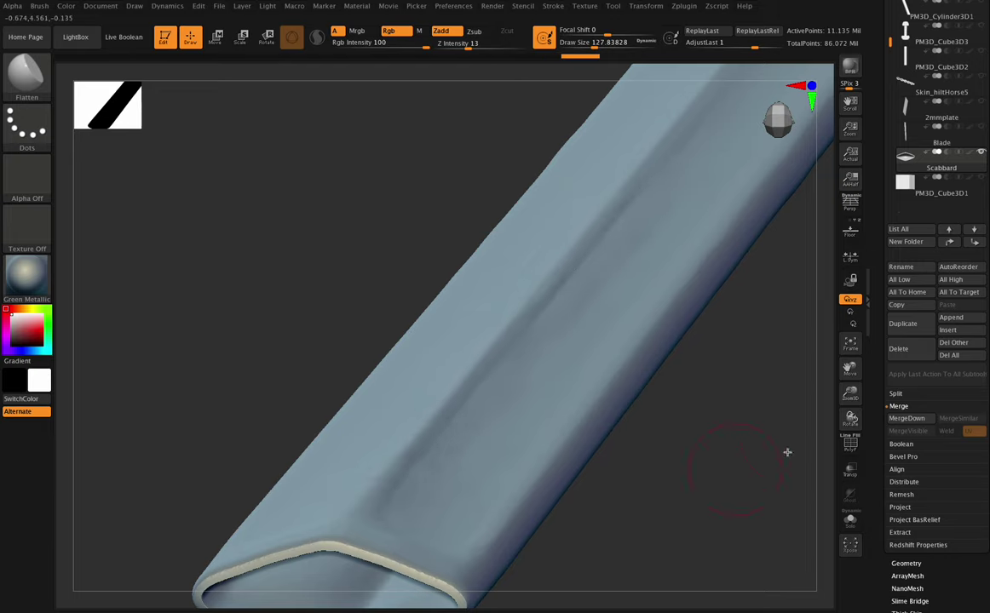
# - Continue flattening both facets beside the centre ridge along the middle of the Scabbard's length
pyautogui.moveTo(851, 414); pyautogui.dragTo(819, 327)
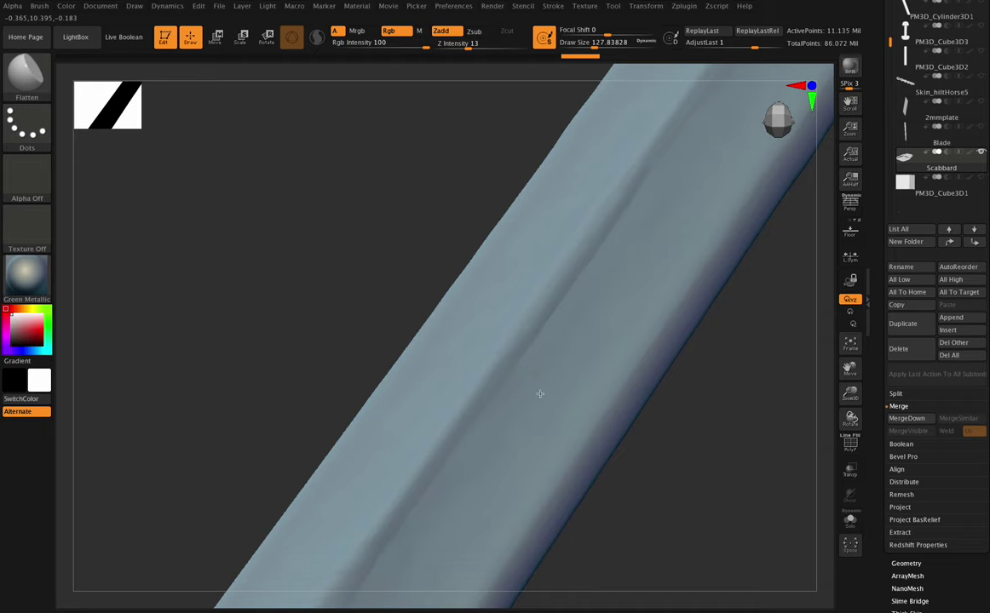
pyautogui.moveTo(851, 394); pyautogui.dragTo(719, 345)
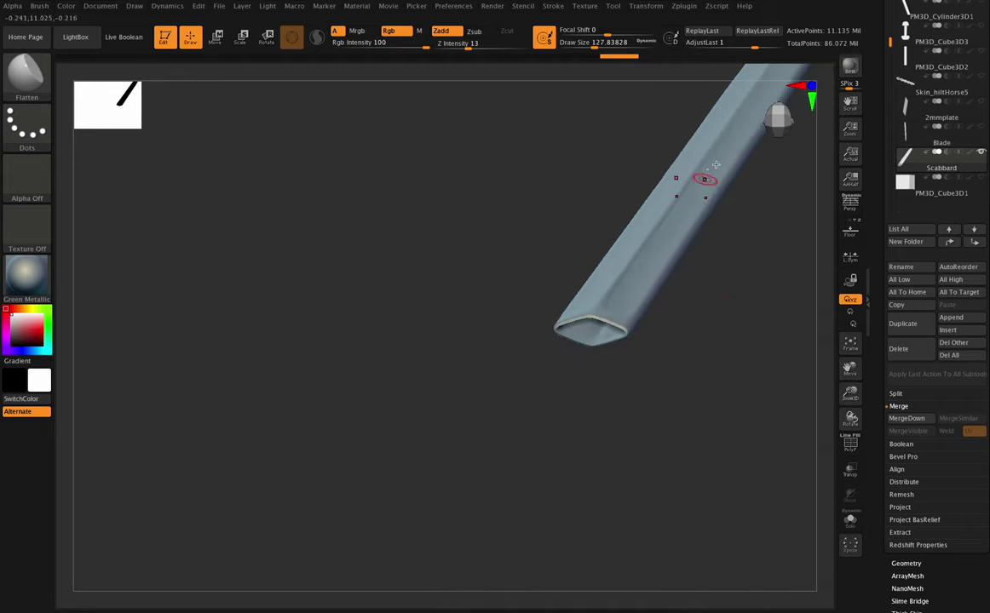
pyautogui.moveTo(850, 416); pyautogui.dragTo(793, 313)
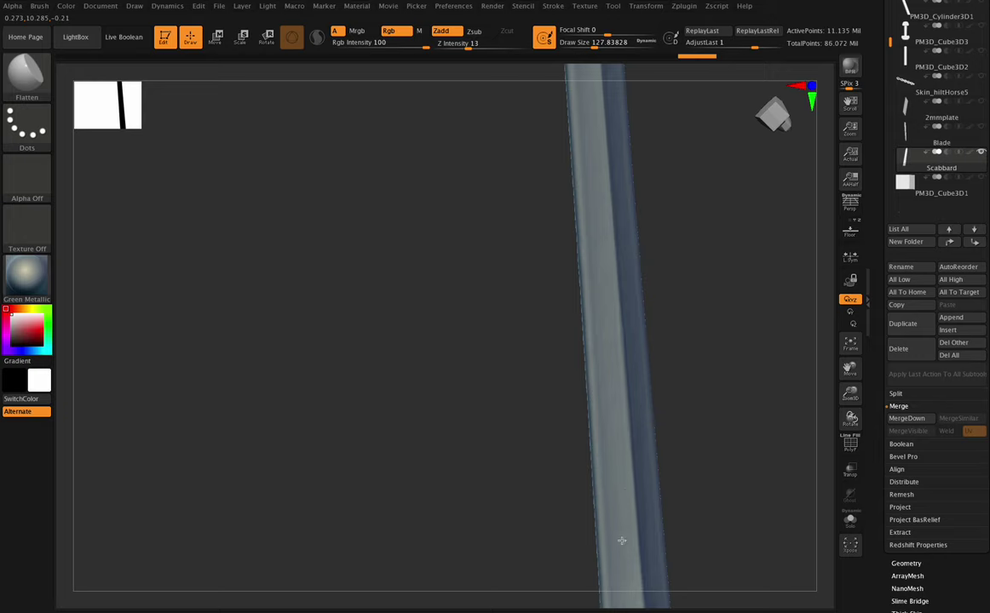
pyautogui.moveTo(811, 341); pyautogui.dragTo(811, 413)
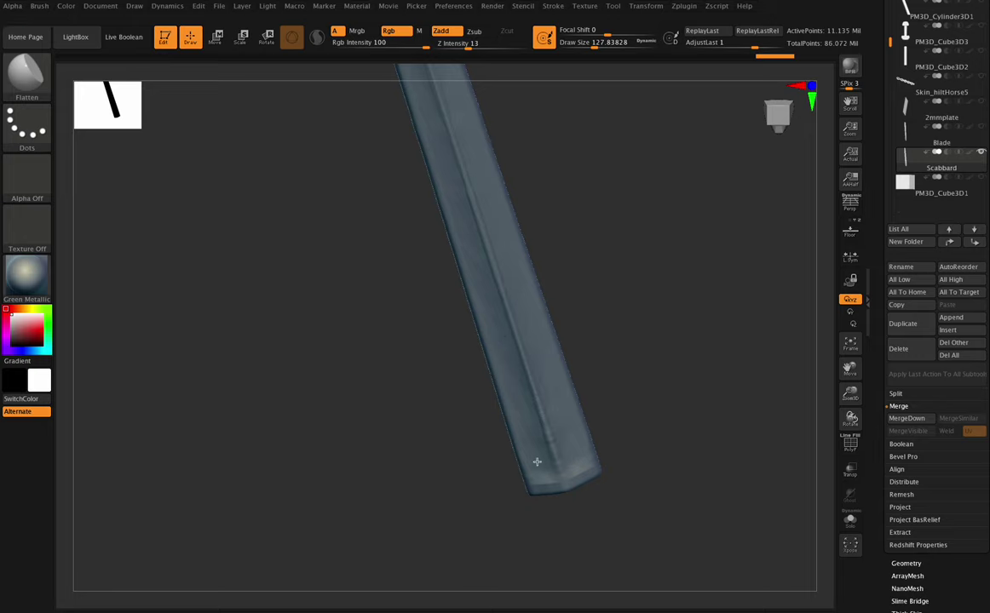
# - Flatten the facets beside the centre ridge near the Scabbard's lower end
pyautogui.moveTo(850, 417); pyautogui.dragTo(746, 408)
pyautogui.moveTo(849, 418); pyautogui.dragTo(816, 426)
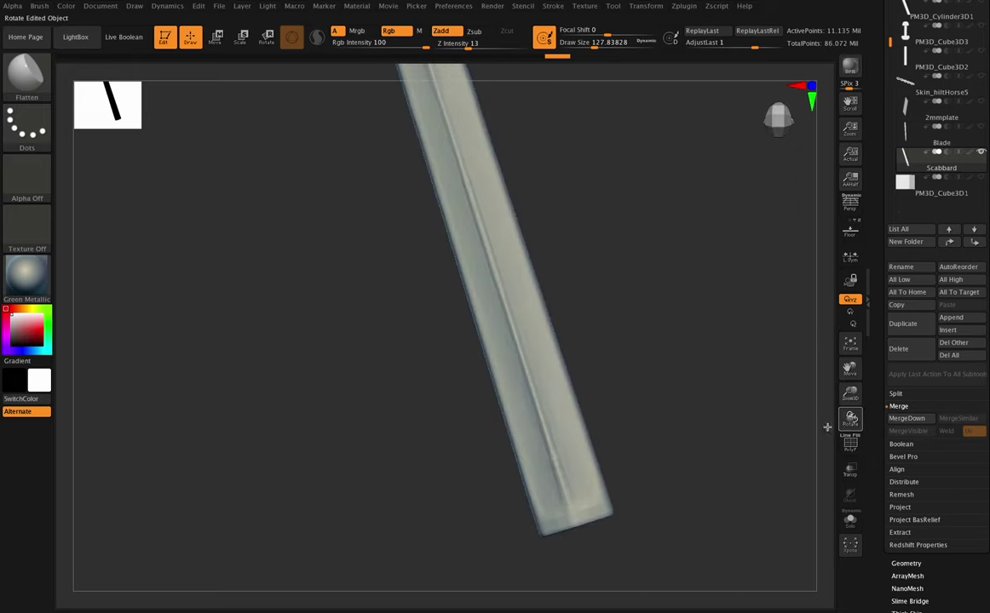
pyautogui.moveTo(850, 365); pyautogui.dragTo(833, 266)
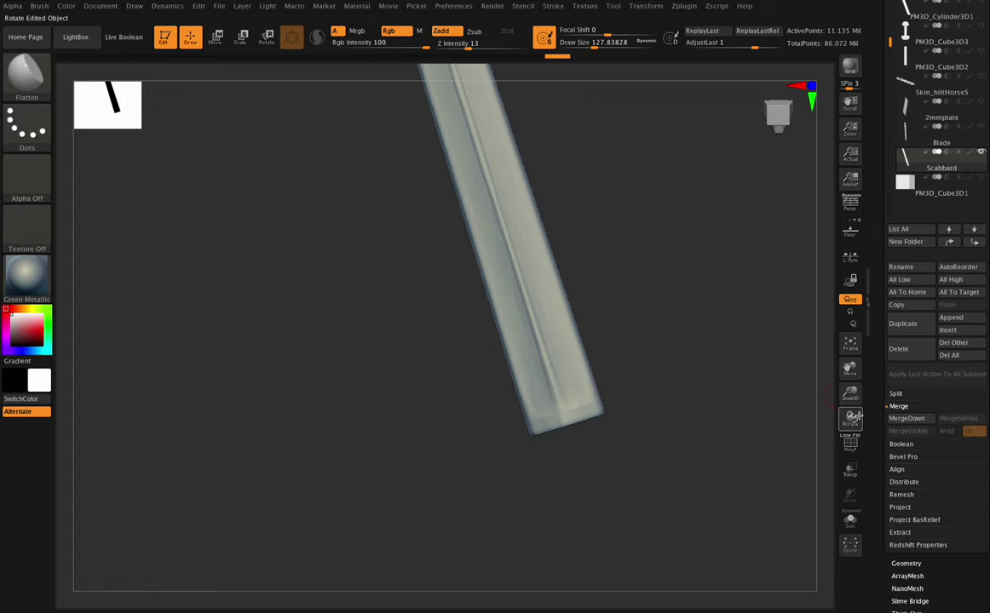
pyautogui.moveTo(853, 417); pyautogui.dragTo(849, 419)
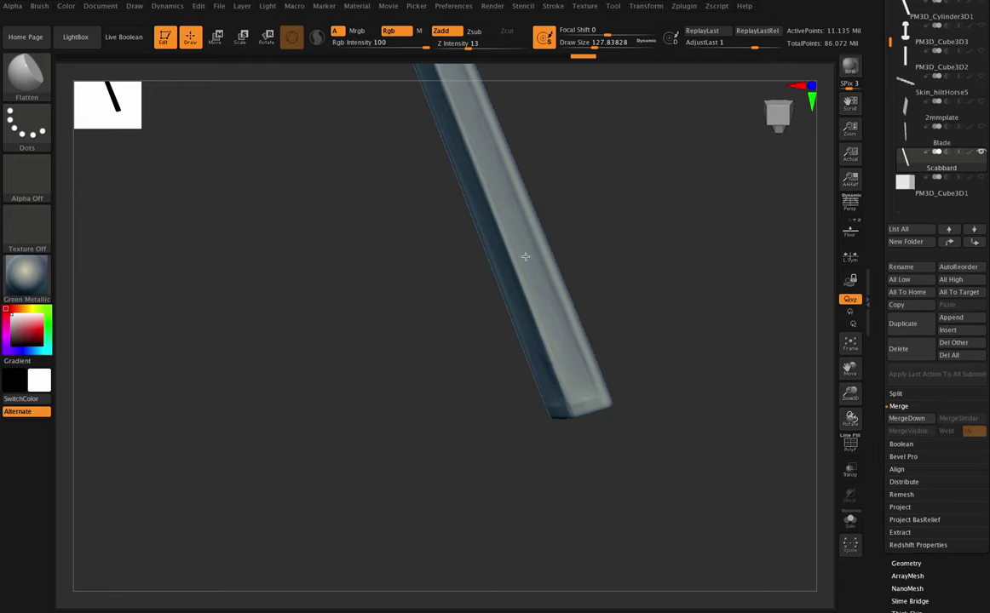
# - Even out the lower facets with more Flatten strokes from alternating sides, keeping the centre ridge straight down to the Scabbard's tip
pyautogui.moveTo(843, 419); pyautogui.dragTo(855, 419)
pyautogui.moveTo(846, 367); pyautogui.dragTo(864, 390)
pyautogui.moveTo(848, 417); pyautogui.dragTo(857, 417)
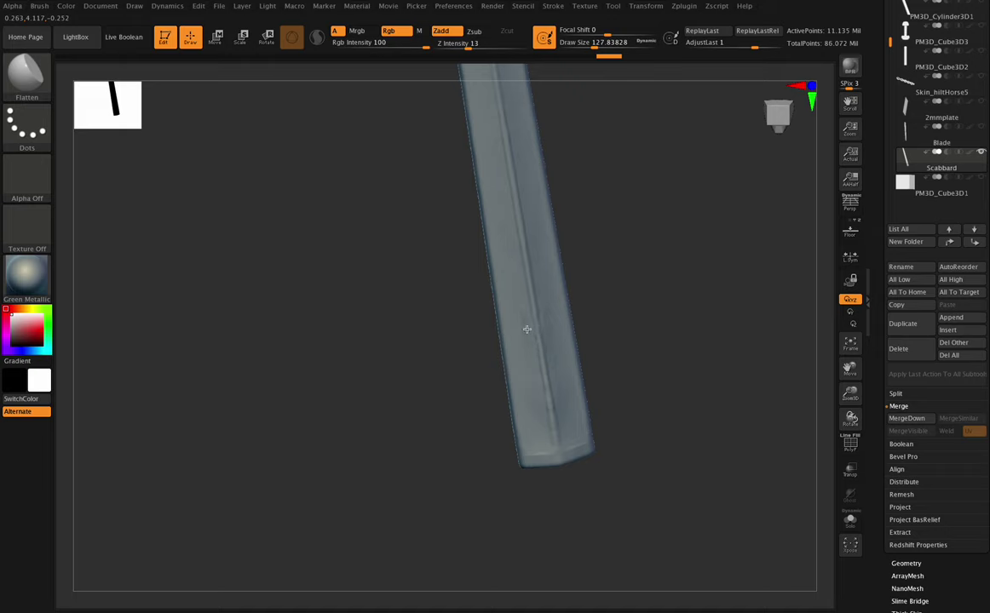
pyautogui.moveTo(527, 327)
pyautogui.mouseDown()
pyautogui.moveTo(517, 301)
pyautogui.moveTo(526, 312)
pyautogui.mouseUp()
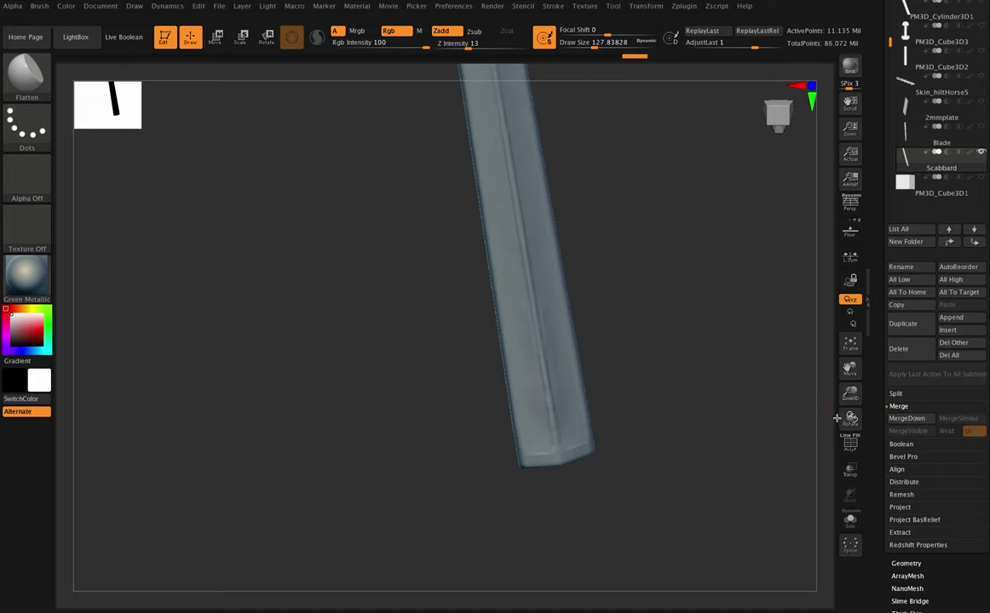
pyautogui.moveTo(838, 418)
pyautogui.mouseDown()
pyautogui.moveTo(814, 272)
pyautogui.moveTo(826, 254)
pyautogui.moveTo(810, 262)
pyautogui.moveTo(824, 294)
pyautogui.moveTo(819, 414)
pyautogui.mouseUp()
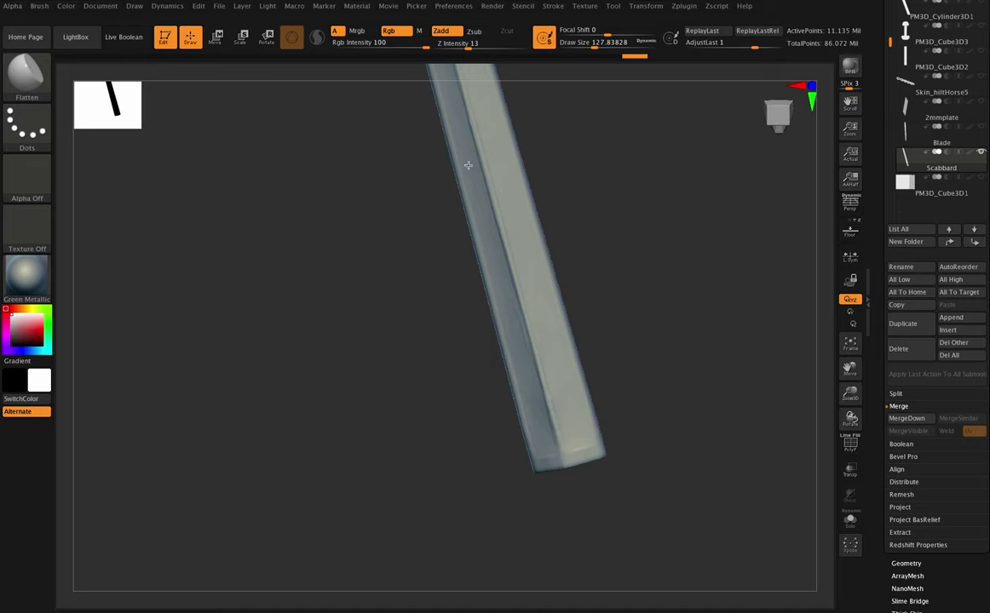
pyautogui.moveTo(957, 464); pyautogui.dragTo(957, 361)
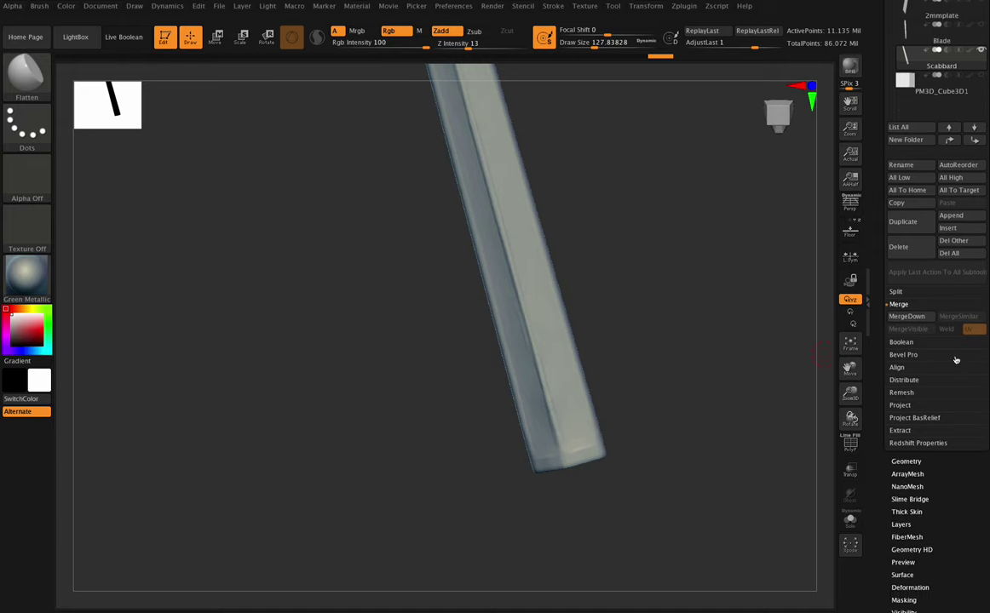
# - Remesh the Scabbard with DynaMesh at resolution 416
pyautogui.click(903, 465)
pyautogui.moveTo(917, 220); pyautogui.dragTo(907, 219)
pyautogui.click(912, 205)
pyautogui.click(914, 203)
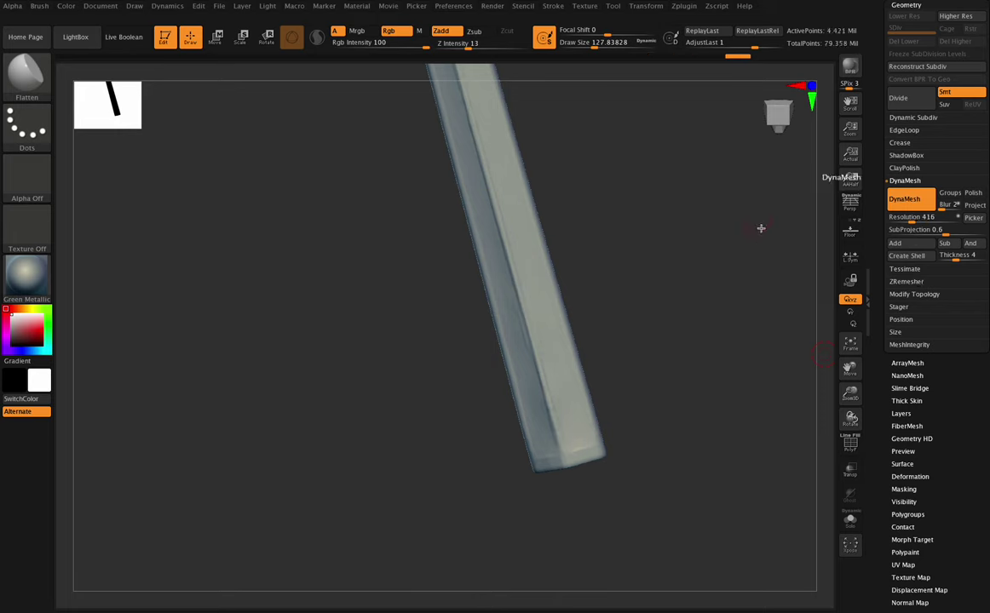
# - Flatten the facets beside the centre ridge near the Scabbard's rounded tip with another Flatten stroke
pyautogui.moveTo(771, 341); pyautogui.dragTo(848, 413)
pyautogui.moveTo(848, 365); pyautogui.dragTo(881, 356)
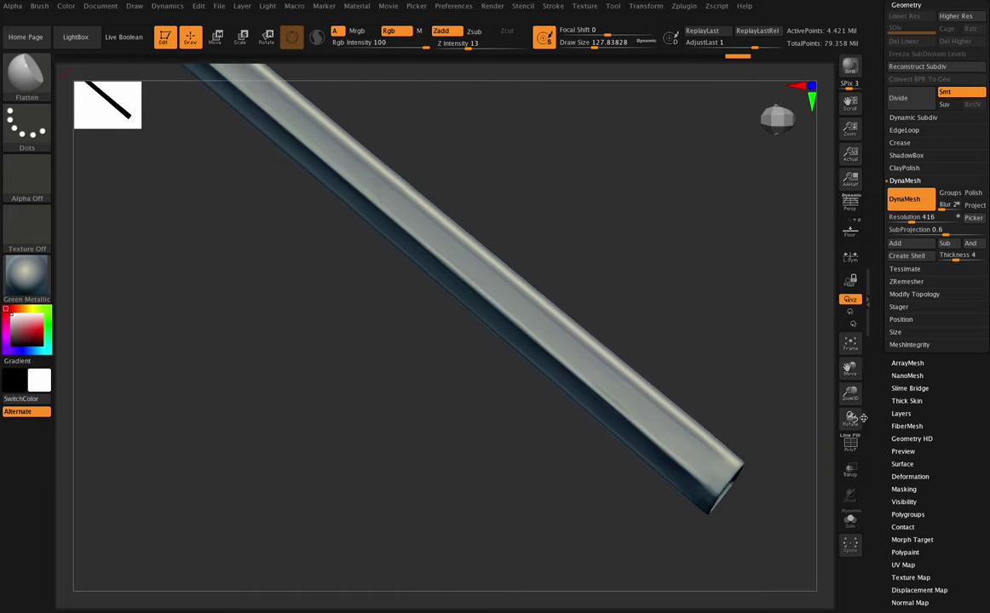
pyautogui.moveTo(859, 419)
pyautogui.mouseDown()
pyautogui.moveTo(874, 423)
pyautogui.moveTo(871, 409)
pyautogui.moveTo(858, 418)
pyautogui.mouseUp()
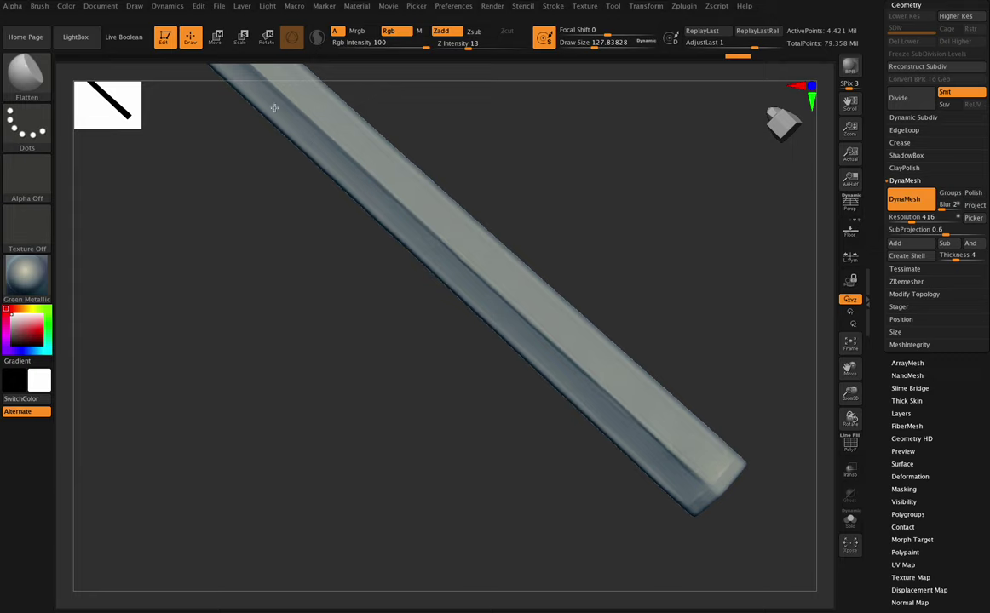
pyautogui.moveTo(850, 370); pyautogui.dragTo(936, 592)
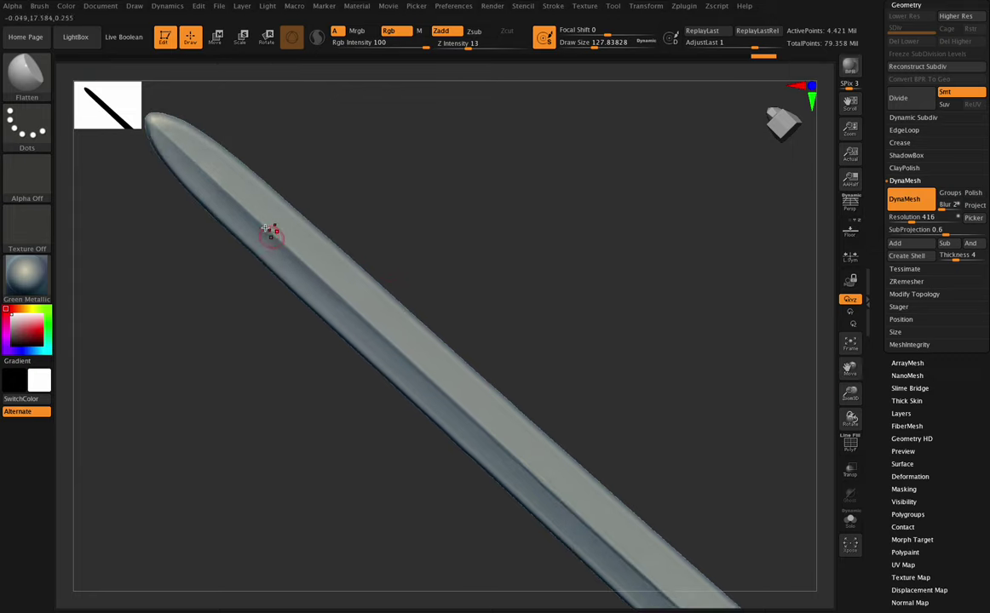
pyautogui.moveTo(226, 199); pyautogui.dragTo(357, 278)
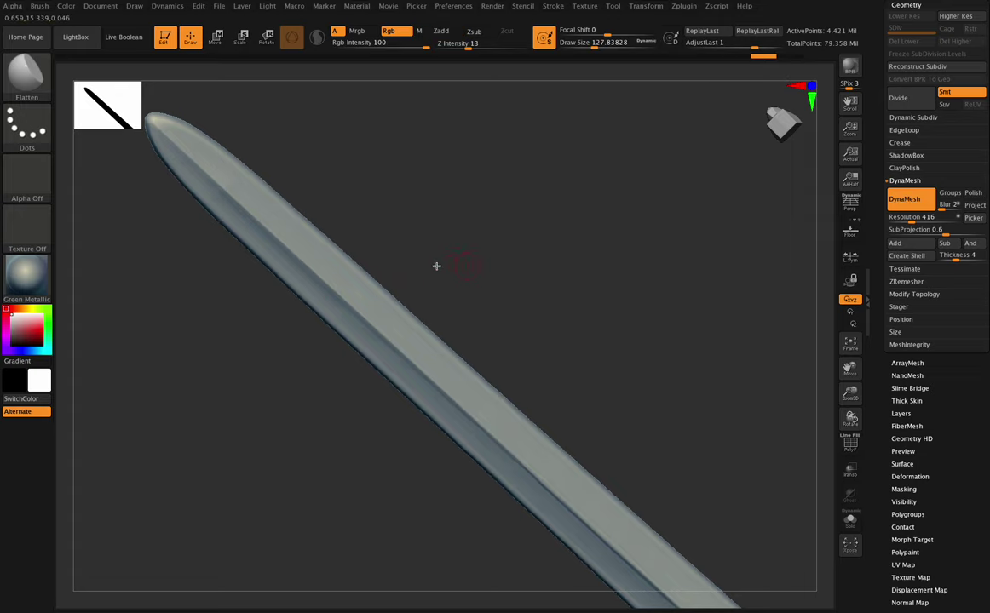
# - Check the Scabbard's opening and ridge, and display the floor grid's reference image behind its open end in front view
pyautogui.moveTo(850, 418); pyautogui.dragTo(835, 315)
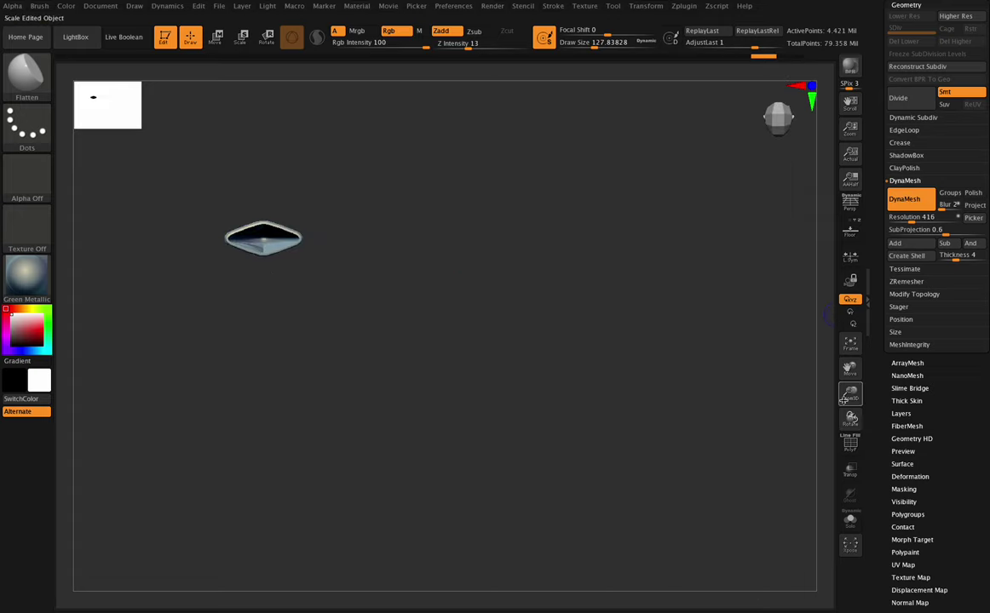
pyautogui.moveTo(851, 419); pyautogui.dragTo(884, 511)
pyautogui.moveTo(851, 369); pyautogui.dragTo(856, 541)
pyautogui.moveTo(850, 393); pyautogui.dragTo(853, 443)
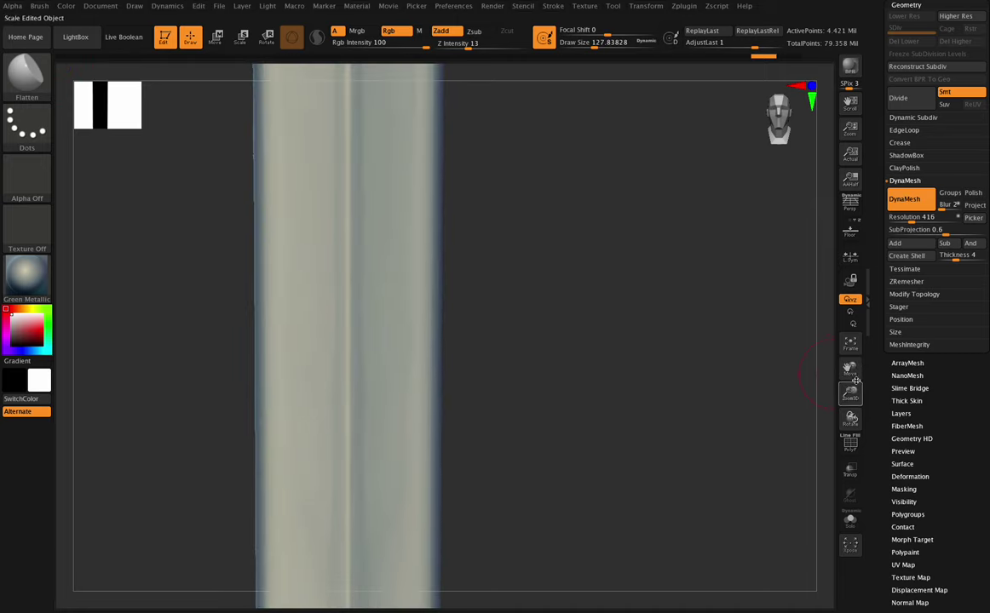
pyautogui.moveTo(852, 372); pyautogui.dragTo(868, 455)
pyautogui.moveTo(851, 395); pyautogui.dragTo(877, 386)
pyautogui.moveTo(851, 369); pyautogui.dragTo(858, 399)
pyautogui.moveTo(975, 158); pyautogui.dragTo(975, 272)
pyautogui.click(901, 110)
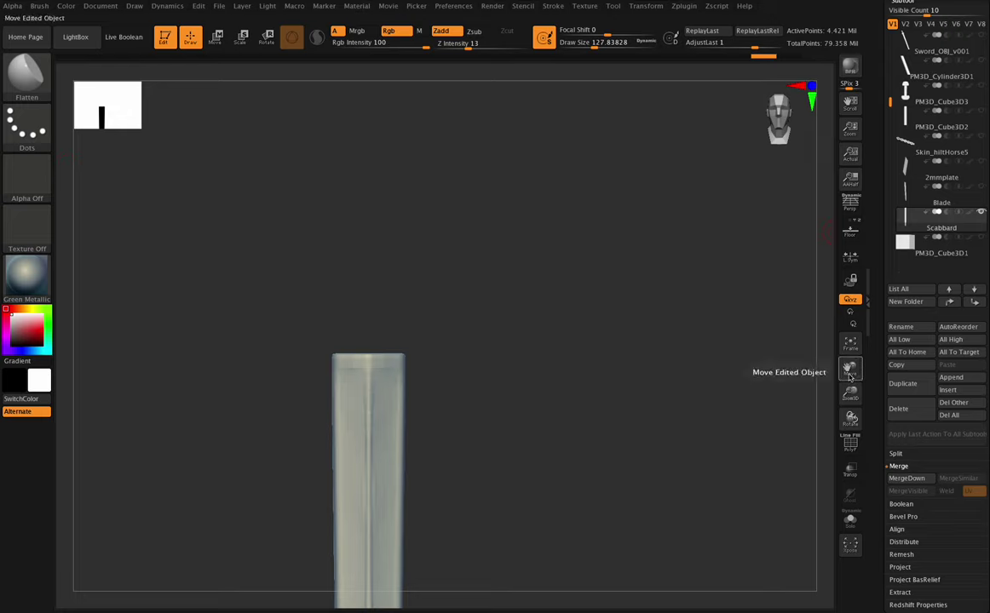
pyautogui.moveTo(846, 369); pyautogui.dragTo(862, 242)
pyautogui.click(852, 232)
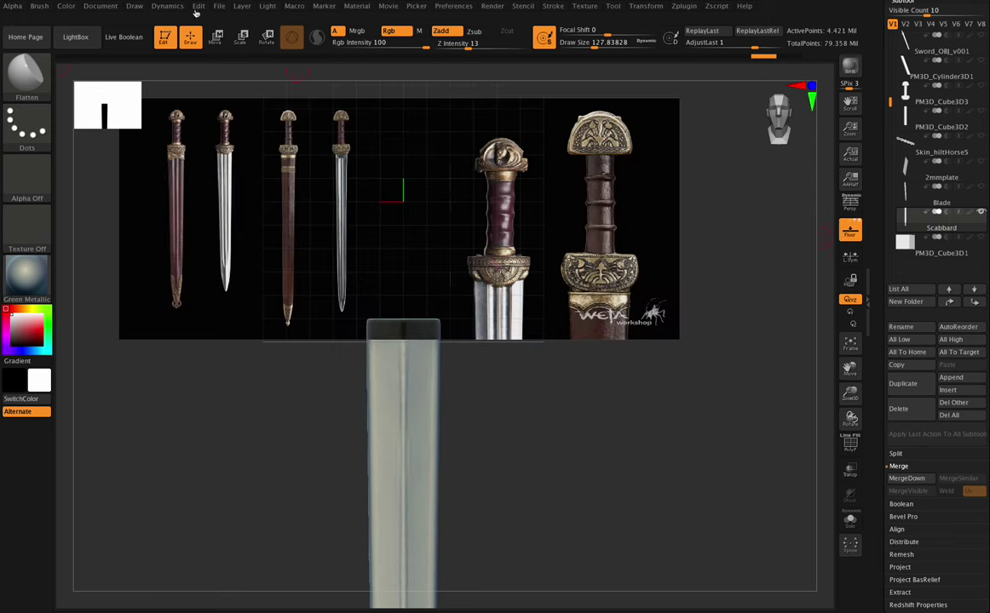
# - Set the Front-Back reference image's vertical offset to 0.30282 and shift it horizontally so the hilt close-ups sit behind the Scabbard's open end
pyautogui.click(134, 6)
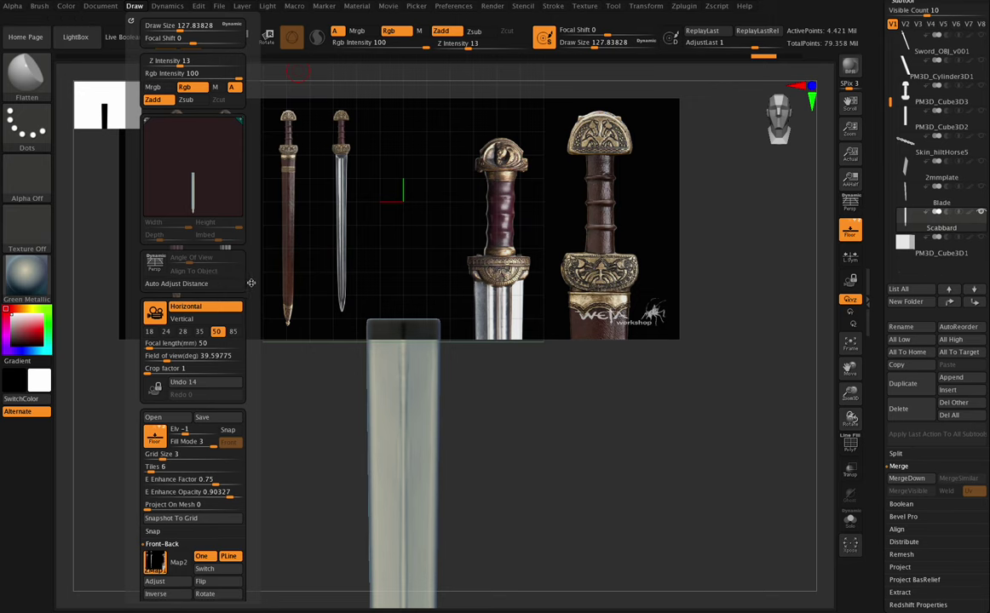
pyautogui.scroll(-5, 225, 306)
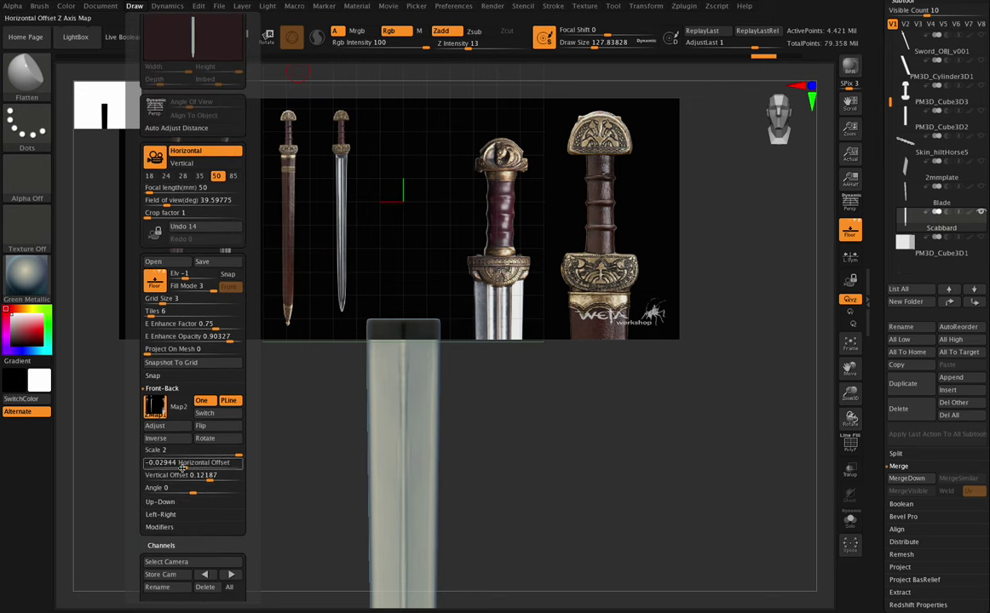
pyautogui.moveTo(182, 475); pyautogui.dragTo(217, 484)
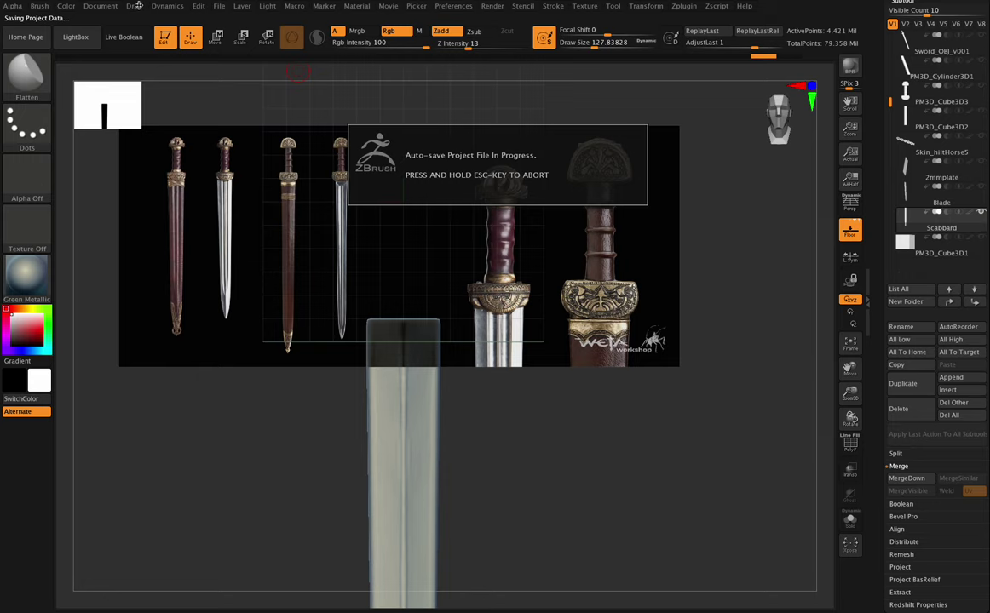
pyautogui.click(134, 6)
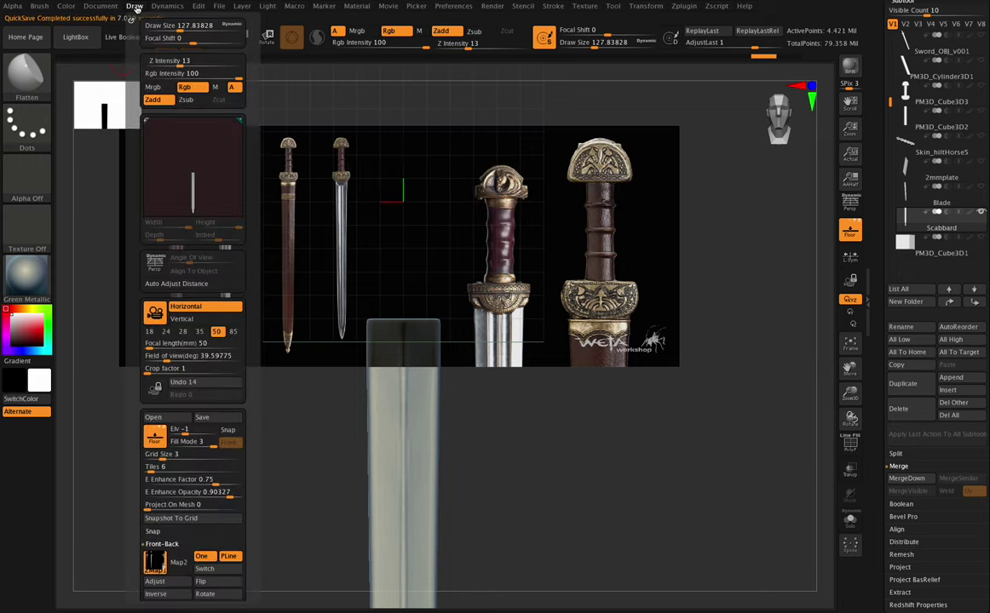
pyautogui.scroll(-3, 247, 358)
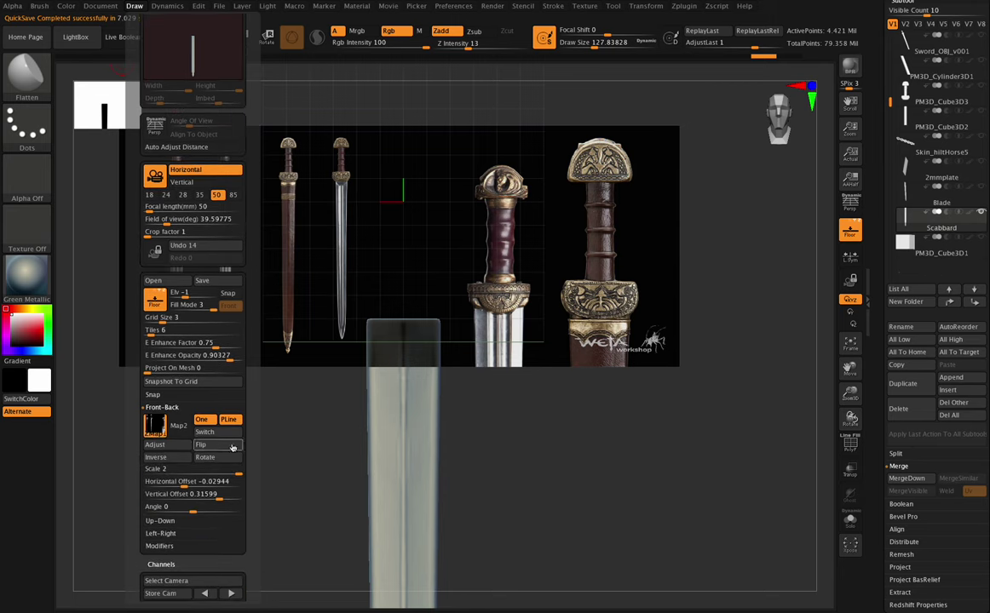
pyautogui.scroll(-1, 243, 424)
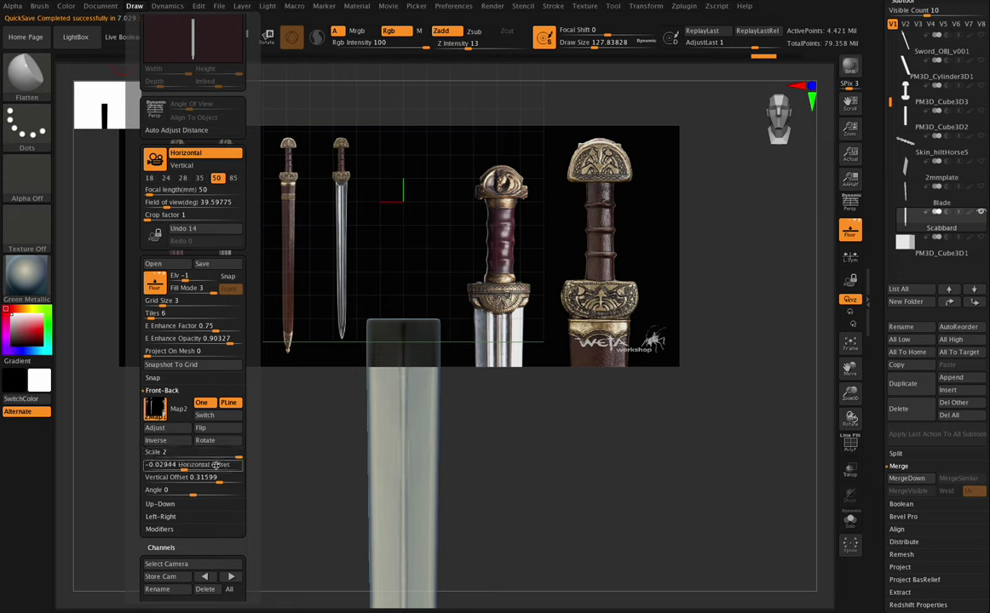
pyautogui.click(178, 465)
pyautogui.click(212, 478)
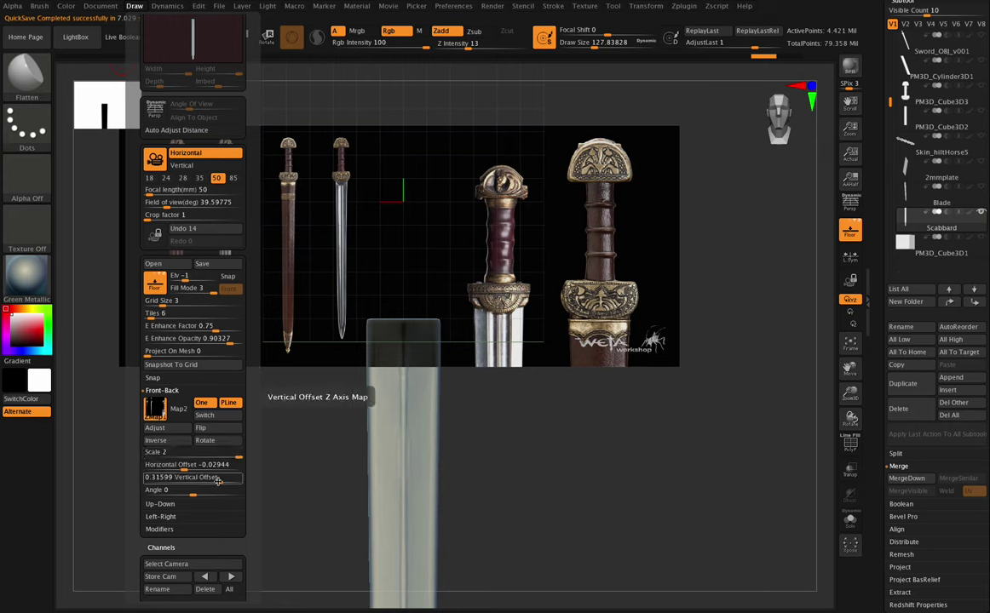
pyautogui.moveTo(218, 480); pyautogui.dragTo(133, 470)
pyautogui.click(188, 465)
pyautogui.press('Return')
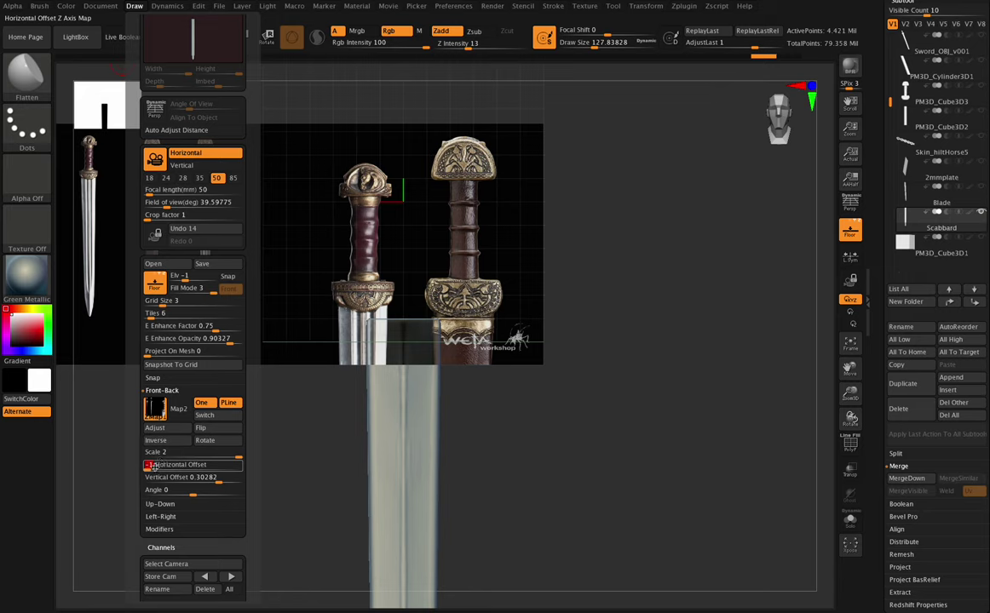
pyautogui.moveTo(146, 471); pyautogui.dragTo(149, 472)
# - Mask a straight band across the Scabbard's open end, about as deep as the metal collar in the reference
pyautogui.moveTo(850, 394); pyautogui.dragTo(853, 412)
pyautogui.moveTo(849, 360); pyautogui.dragTo(839, 479)
pyautogui.moveTo(849, 369)
pyautogui.mouseDown()
pyautogui.moveTo(861, 398)
pyautogui.moveTo(848, 441)
pyautogui.mouseUp()
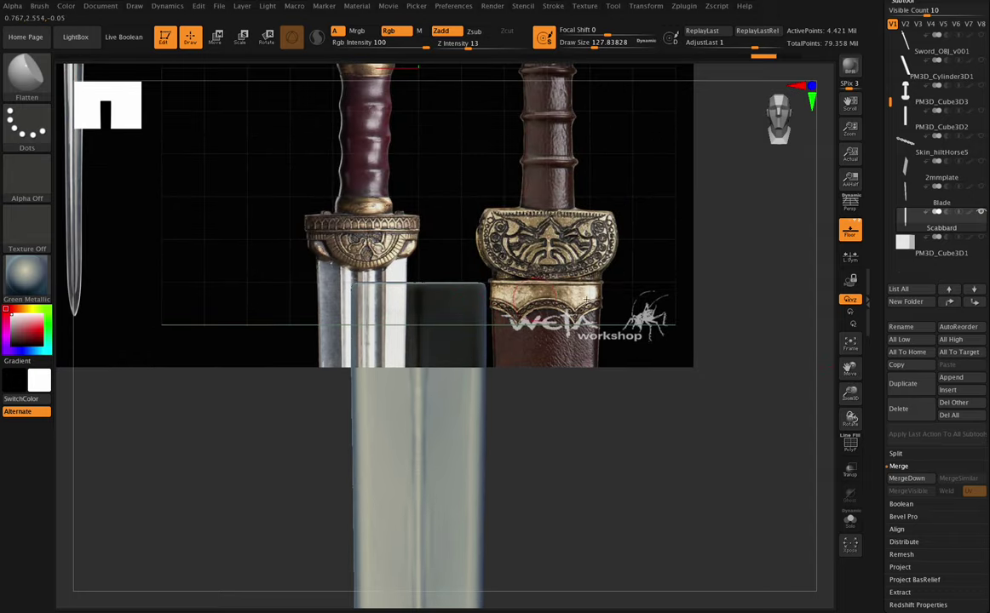
pyautogui.moveTo(851, 418); pyautogui.dragTo(850, 416)
pyautogui.moveTo(851, 368); pyautogui.dragTo(865, 392)
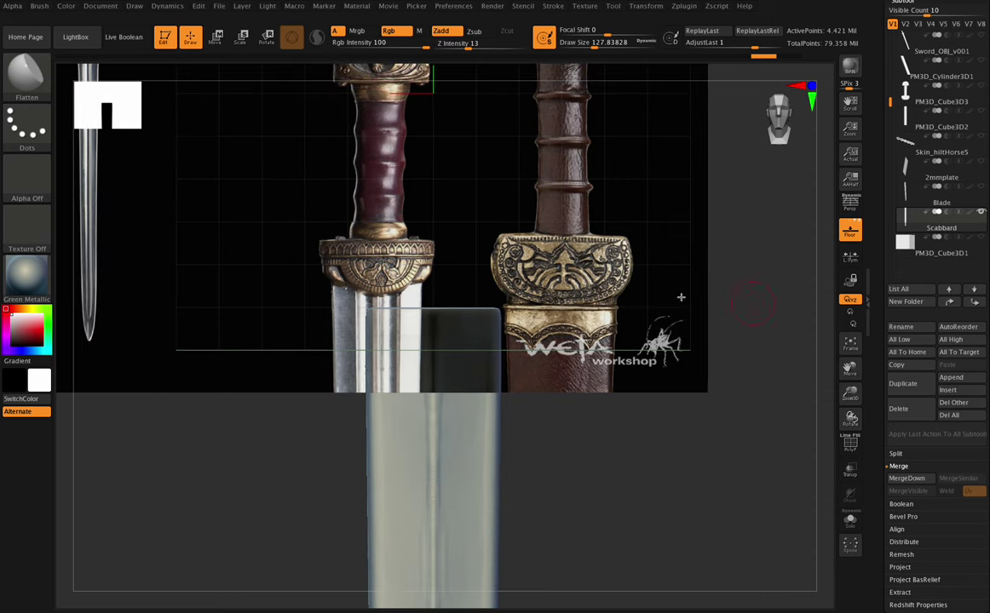
pyautogui.click(217, 37)
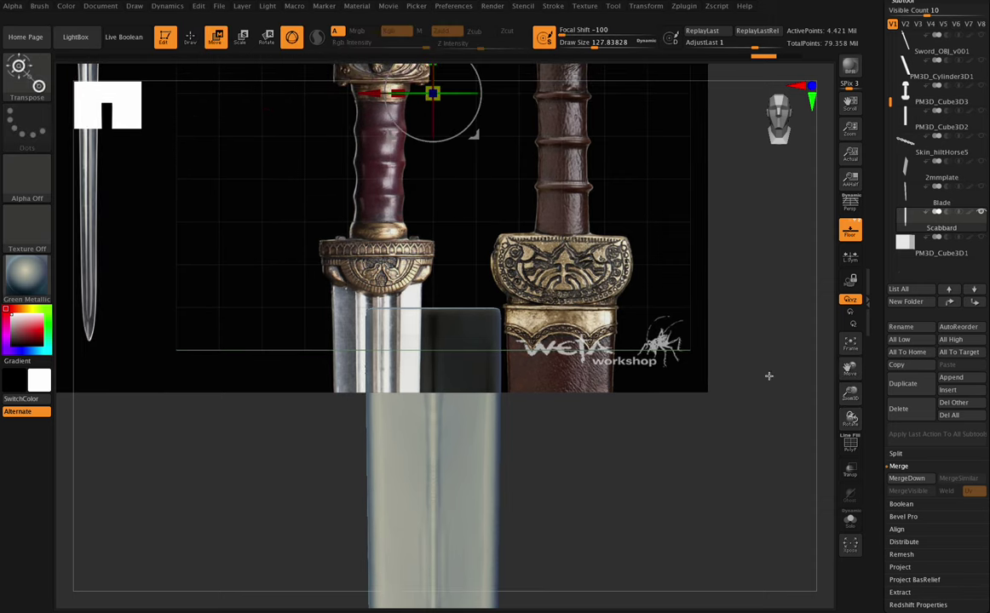
pyautogui.moveTo(845, 397)
pyautogui.mouseDown()
pyautogui.moveTo(849, 434)
pyautogui.moveTo(850, 414)
pyautogui.mouseUp()
pyautogui.moveTo(849, 370); pyautogui.dragTo(832, 268)
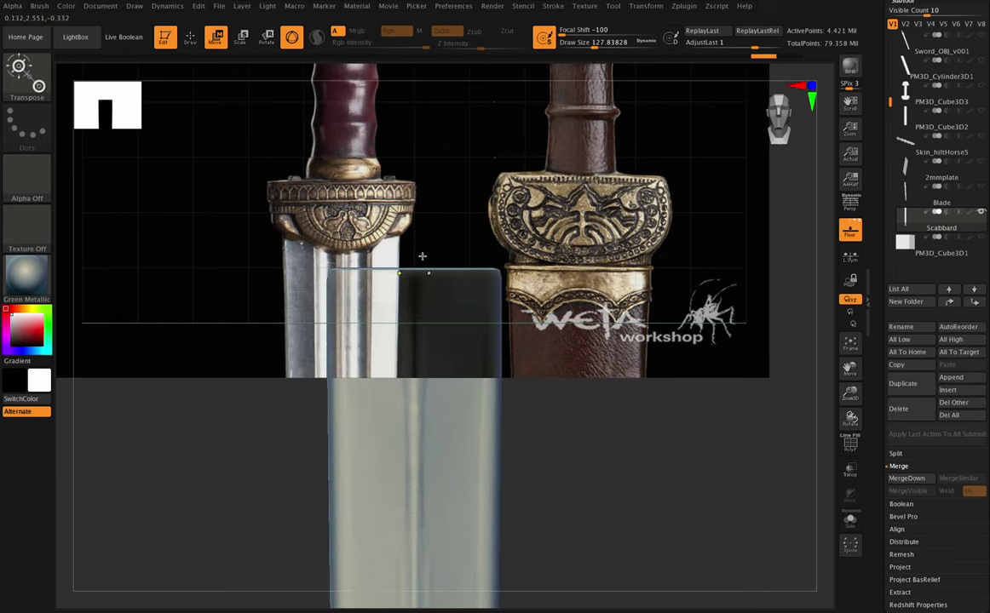
pyautogui.press('ctrl')
pyautogui.keyDown('ctrl'); pyautogui.moveTo(533, 184); pyautogui.dragTo(209, 293); pyautogui.keyUp('ctrl')
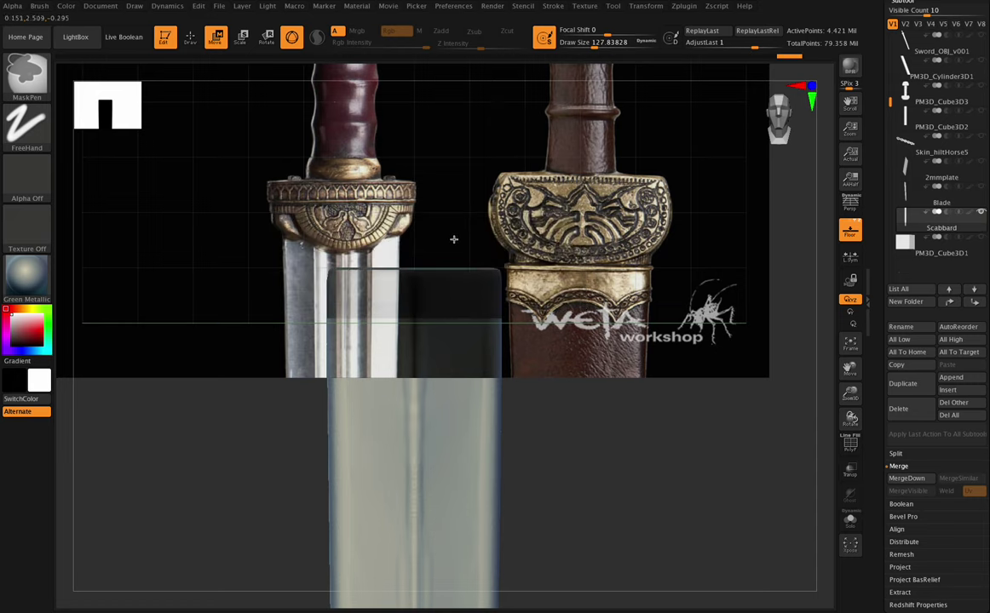
pyautogui.moveTo(494, 209)
pyautogui.keyDown('ctrl'); pyautogui.mouseDown()
pyautogui.moveTo(305, 303)
pyautogui.moveTo(266, 307)
pyautogui.mouseUp(); pyautogui.keyUp('ctrl')
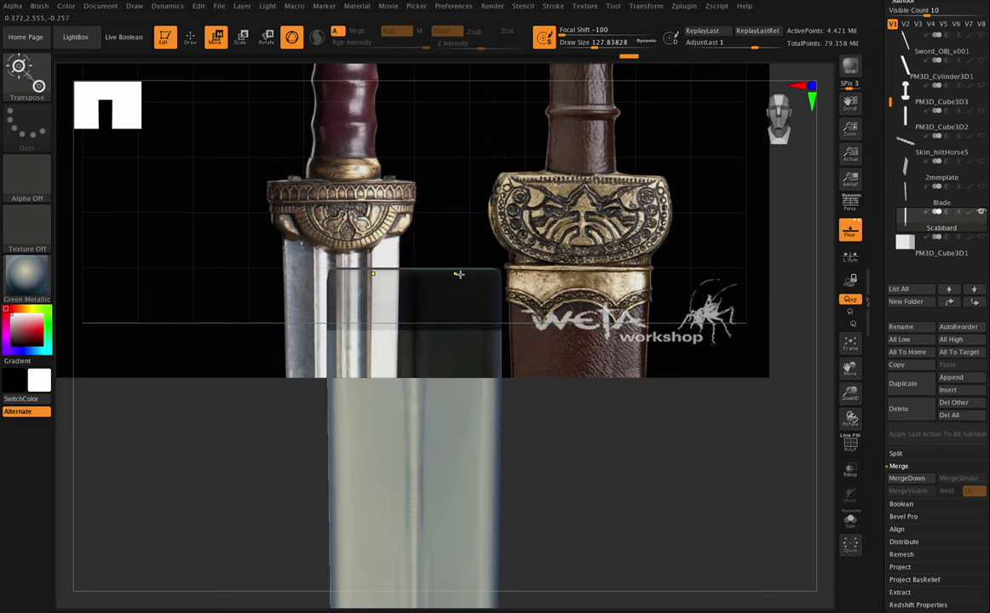
# - Switch the MaskPen stroke to Circle
pyautogui.moveTo(850, 417); pyautogui.dragTo(849, 362)
pyautogui.keyDown('shift'); pyautogui.moveTo(850, 418); pyautogui.dragTo(849, 419); pyautogui.keyUp('shift')
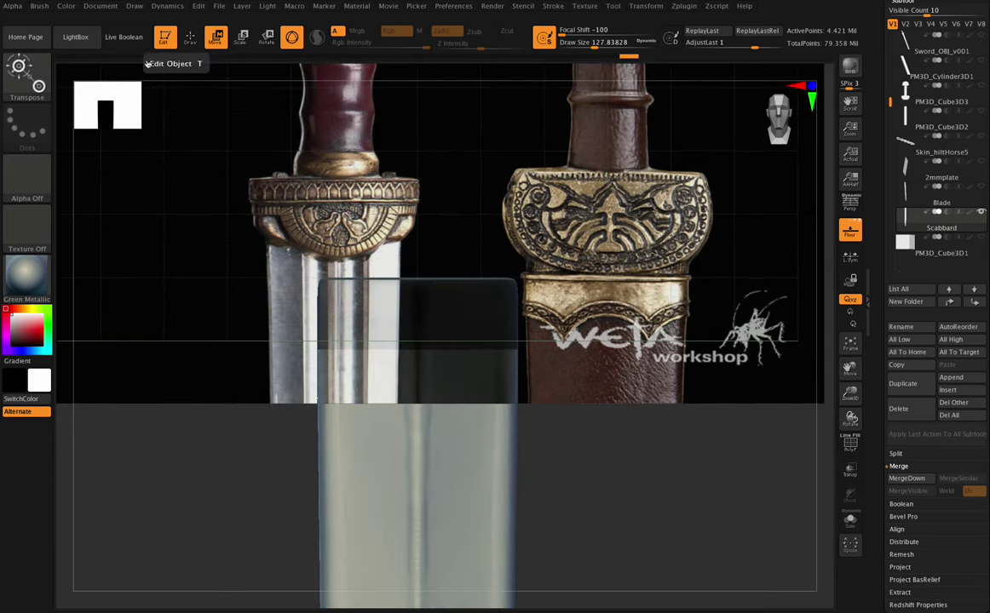
pyautogui.press('ctrl')
pyautogui.click(31, 127)
pyautogui.click(93, 158)
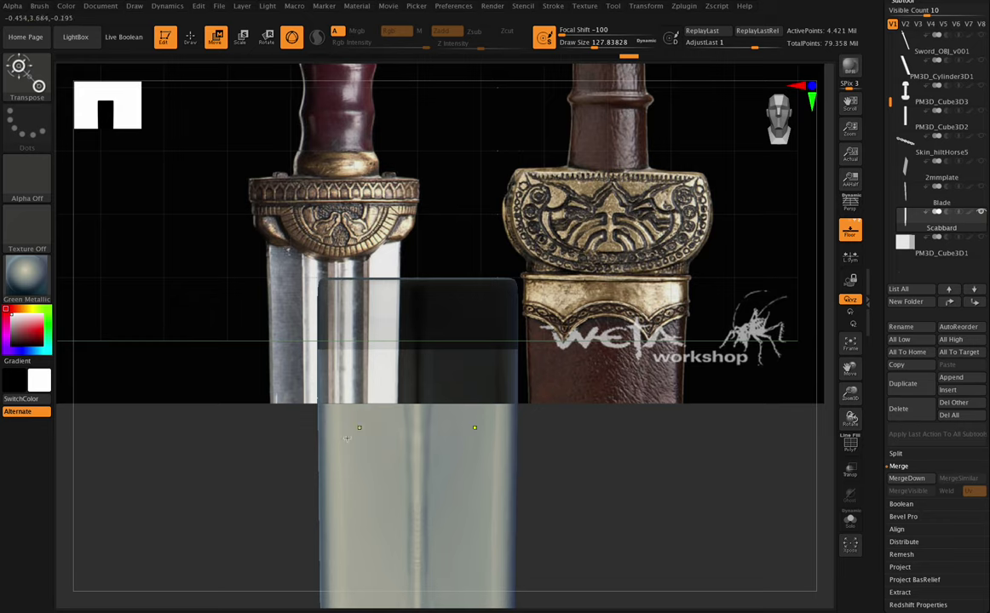
pyautogui.press('ctrl')
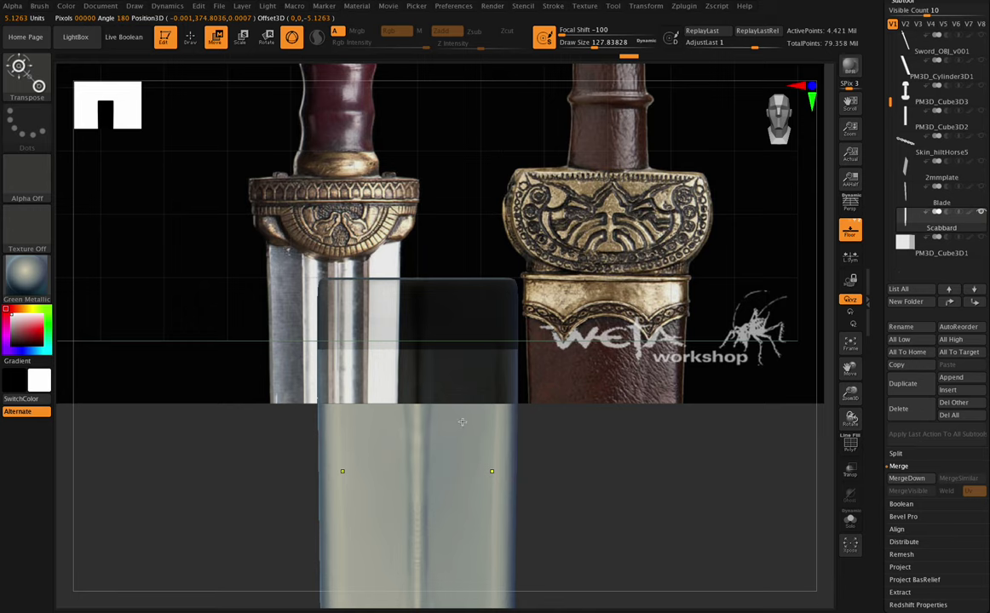
pyautogui.press('y')
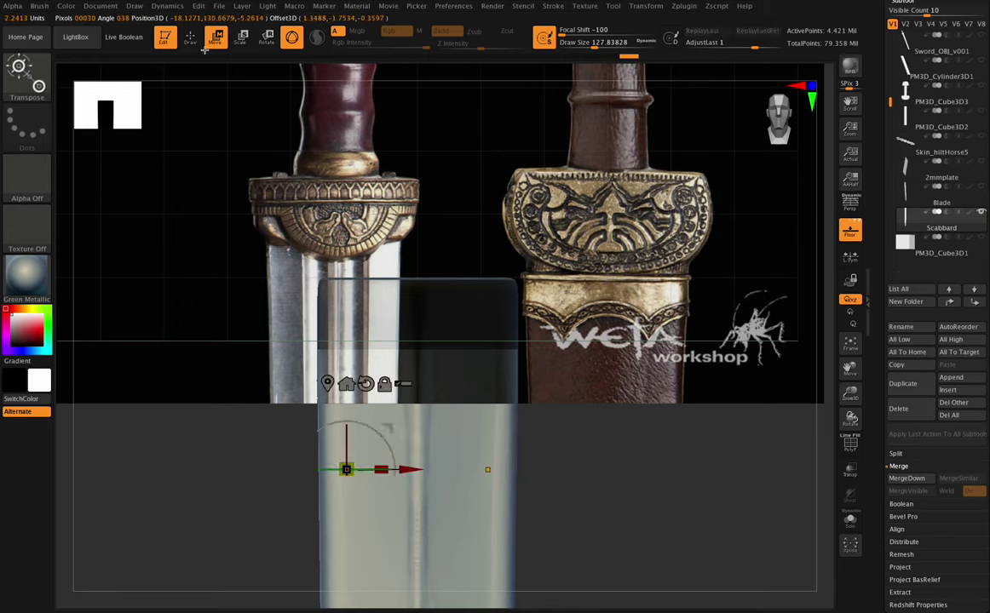
pyautogui.hotkey('ctrl', 'shift', 'z')
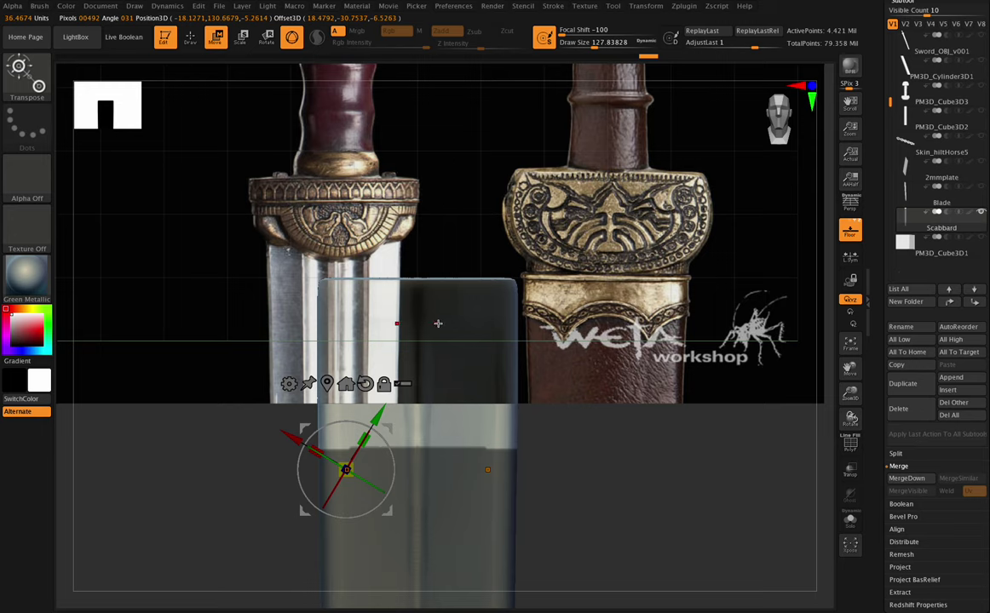
pyautogui.hotkey('ctrl', 'z')
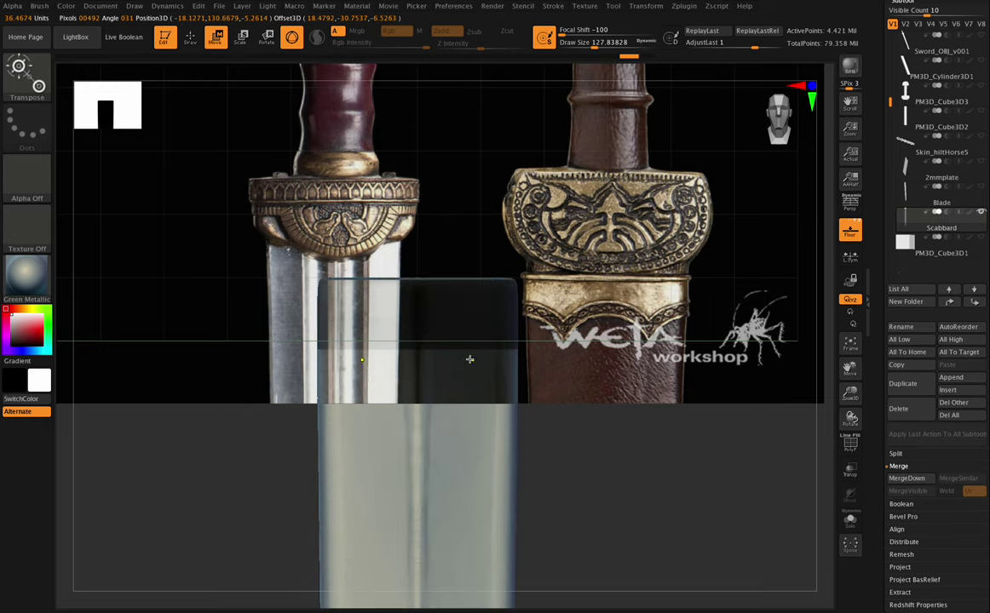
# - Return to Draw mode and use circular masks, including a wide one across the Scabbard's width, to curve the band's lower edge
pyautogui.click(189, 38)
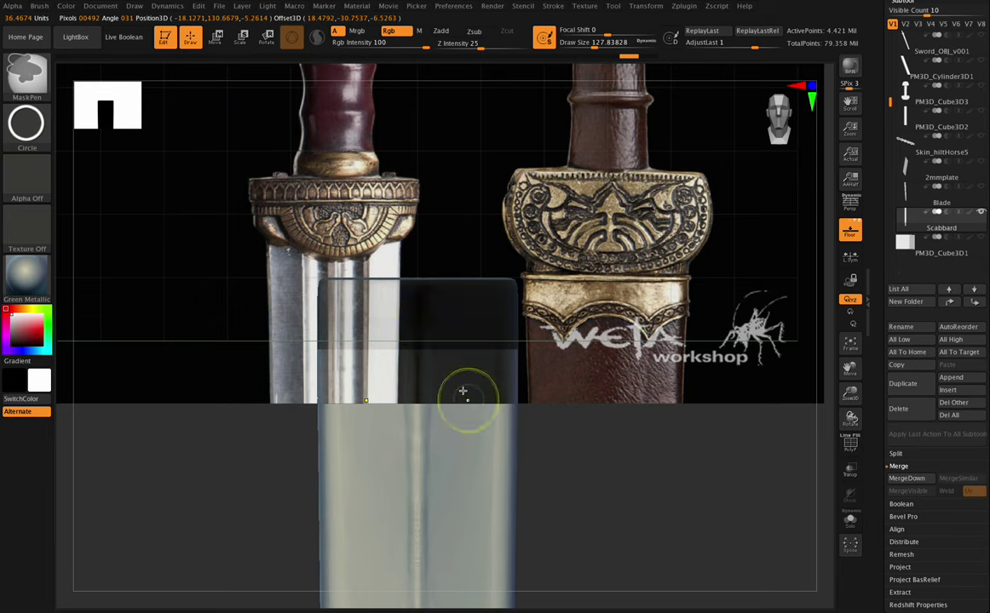
pyautogui.moveTo(475, 416)
pyautogui.mouseDown()
pyautogui.moveTo(386, 345)
pyautogui.moveTo(366, 314)
pyautogui.moveTo(451, 417)
pyautogui.moveTo(360, 330)
pyautogui.mouseUp()
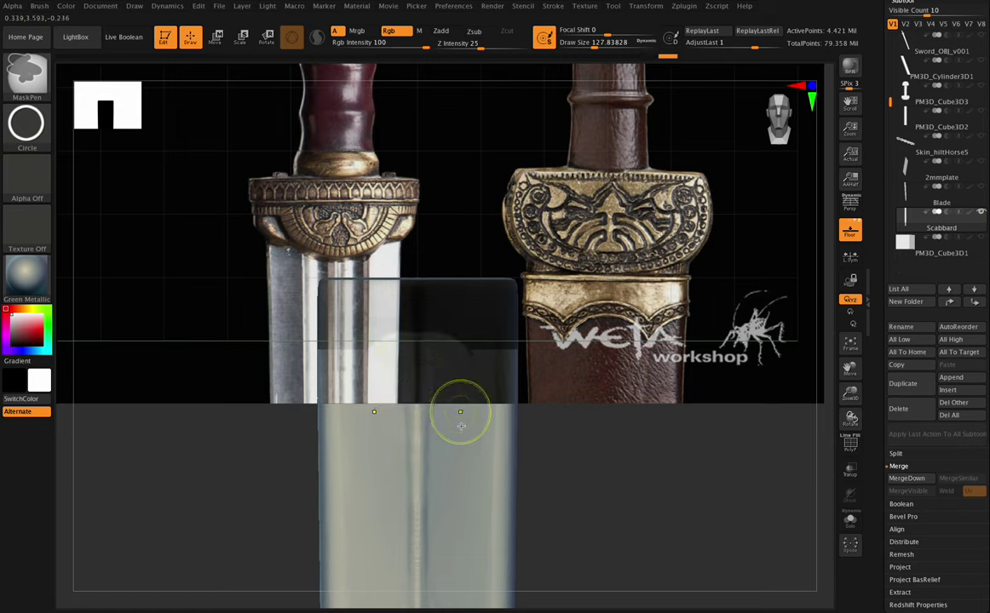
pyautogui.moveTo(460, 422); pyautogui.dragTo(415, 351)
pyautogui.moveTo(578, 243)
pyautogui.keyDown('ctrl'); pyautogui.mouseDown()
pyautogui.moveTo(253, 349)
pyautogui.moveTo(431, 309)
pyautogui.moveTo(239, 362)
pyautogui.mouseUp(); pyautogui.keyUp('ctrl')
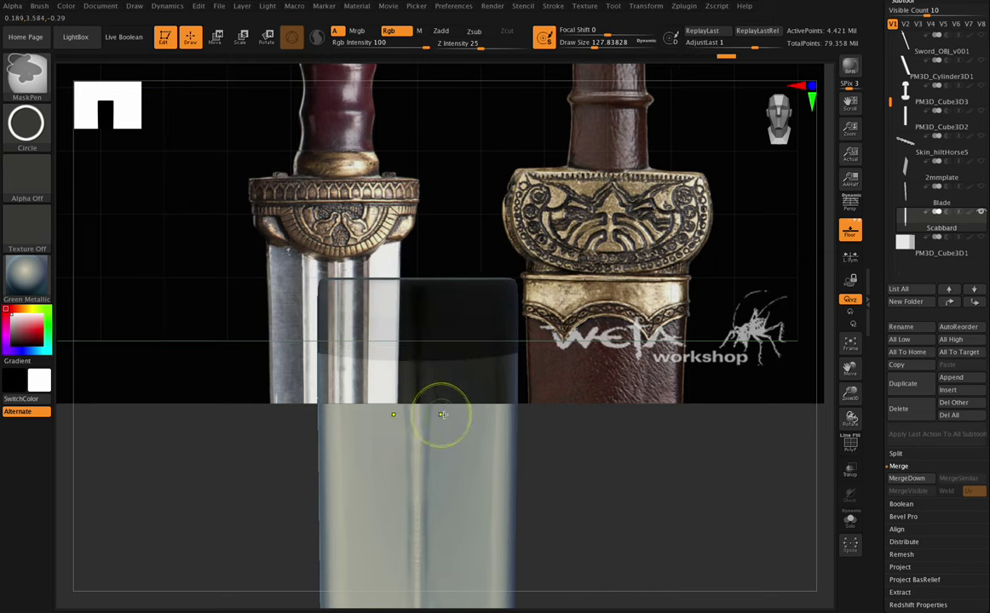
pyautogui.keyDown('ctrl'); pyautogui.moveTo(445, 423); pyautogui.dragTo(396, 352); pyautogui.keyUp('ctrl')
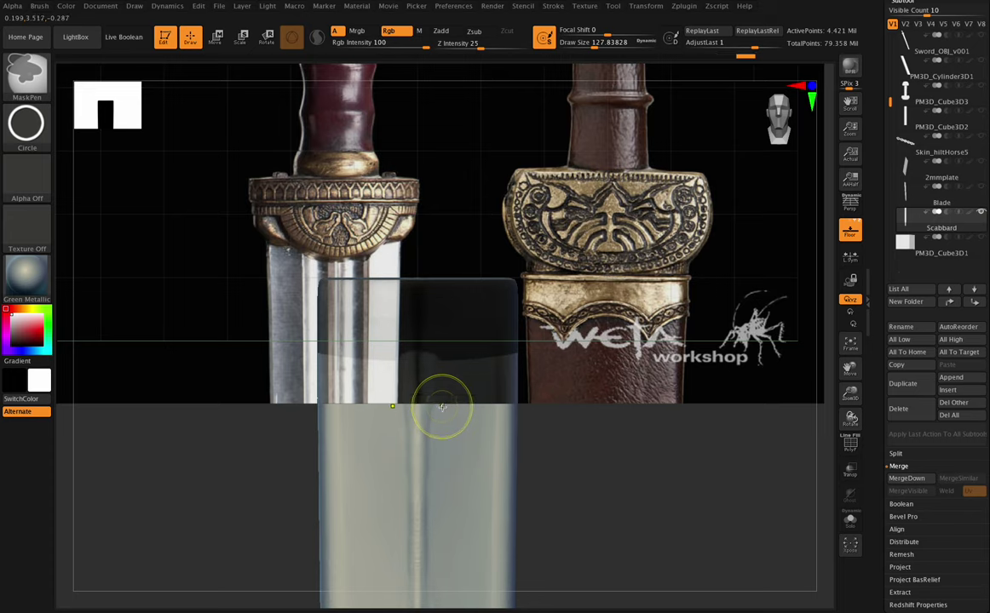
pyautogui.hotkey('ctrl', 'z')
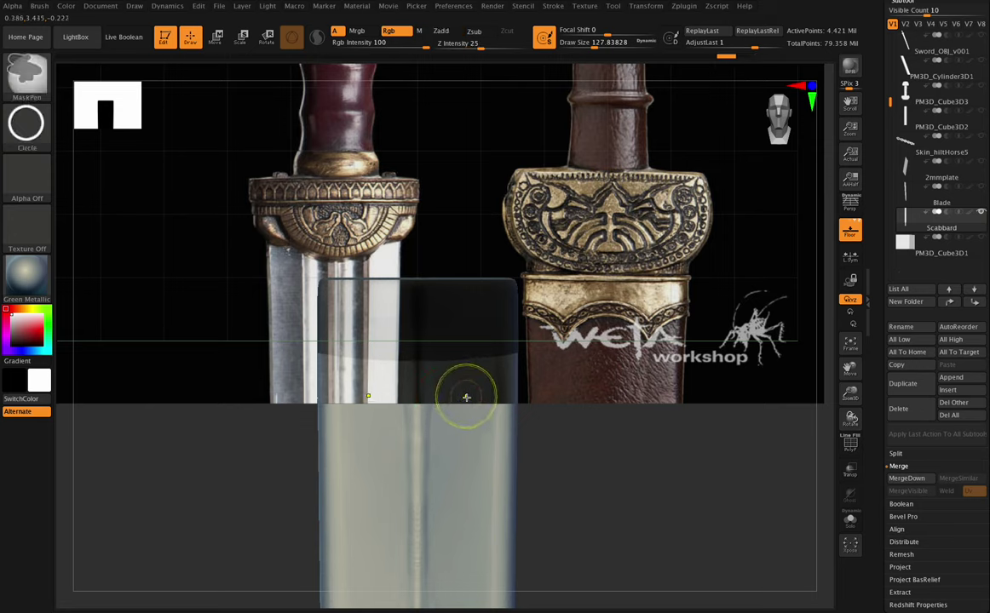
pyautogui.moveTo(467, 398)
pyautogui.mouseDown()
pyautogui.moveTo(426, 381)
pyautogui.moveTo(368, 322)
pyautogui.mouseUp()
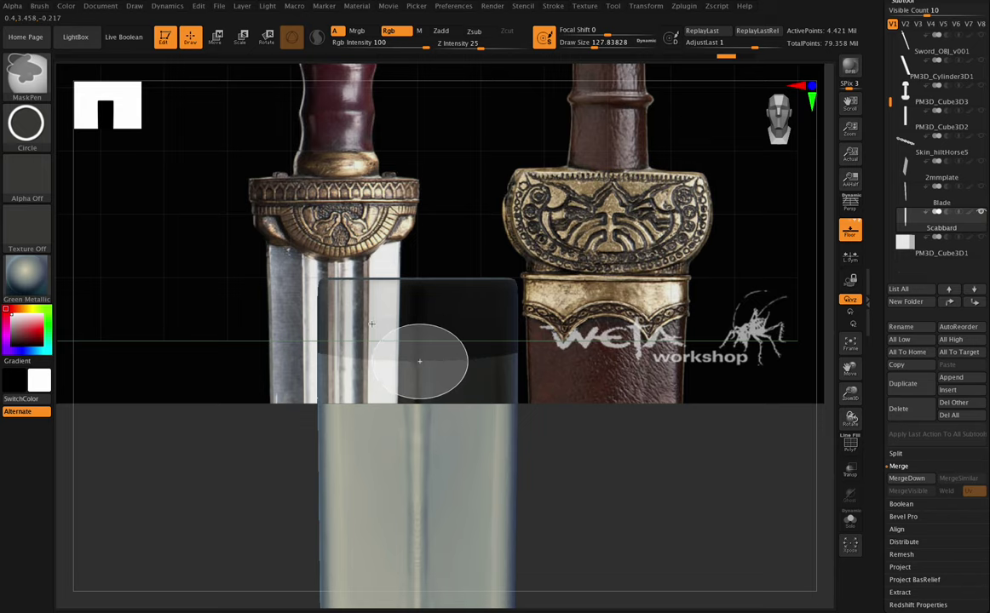
pyautogui.moveTo(371, 323); pyautogui.dragTo(375, 327)
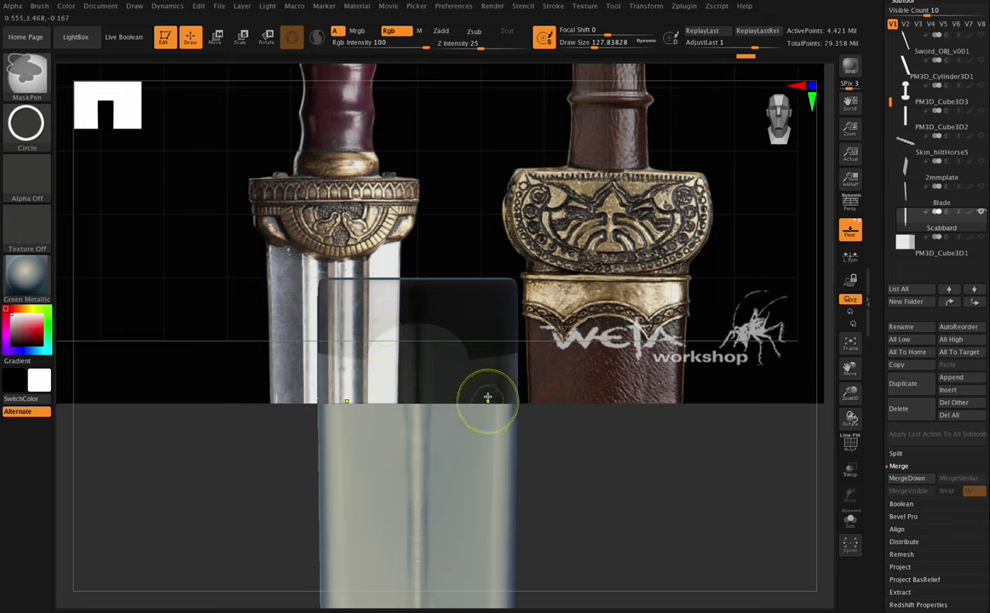
pyautogui.hotkey('ctrl', 'z')
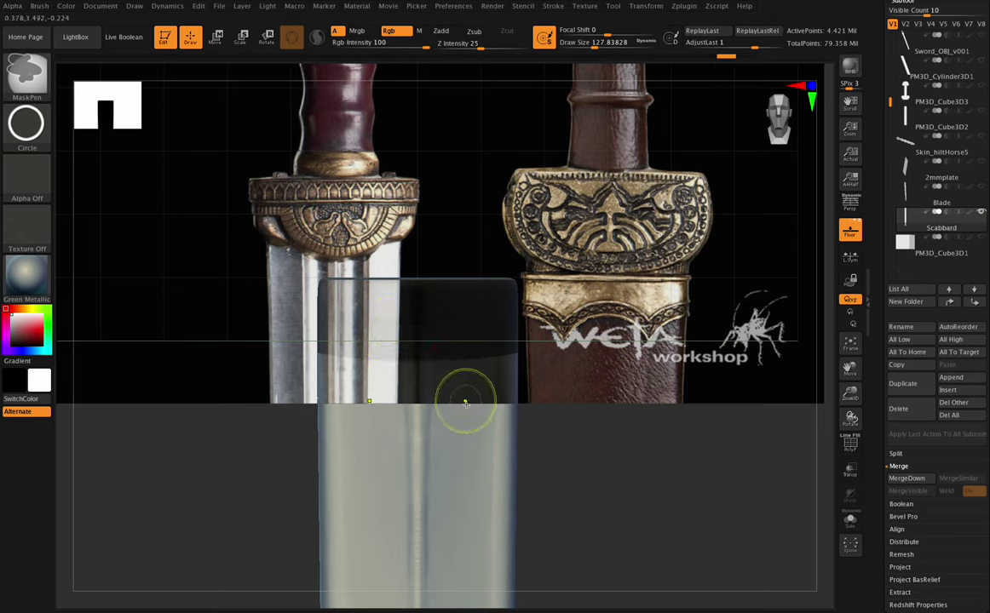
# - Use circular strokes to cut a central arch and matching side arches into the collar mask, leaving a scalloped lower edge
pyautogui.moveTo(422, 362); pyautogui.dragTo(378, 324)
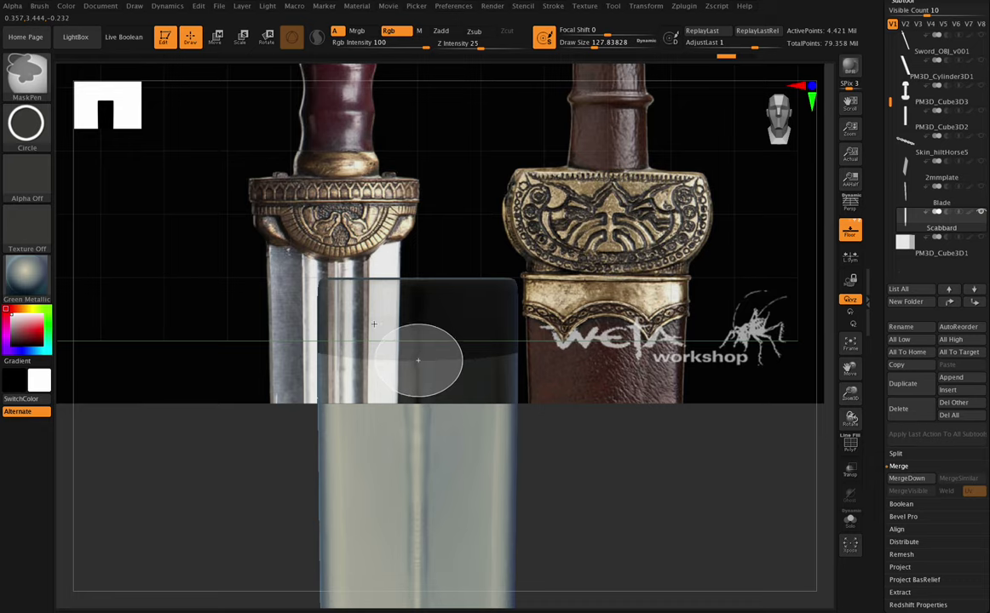
pyautogui.keyDown('ctrl'); pyautogui.moveTo(373, 323); pyautogui.dragTo(374, 324); pyautogui.keyUp('ctrl')
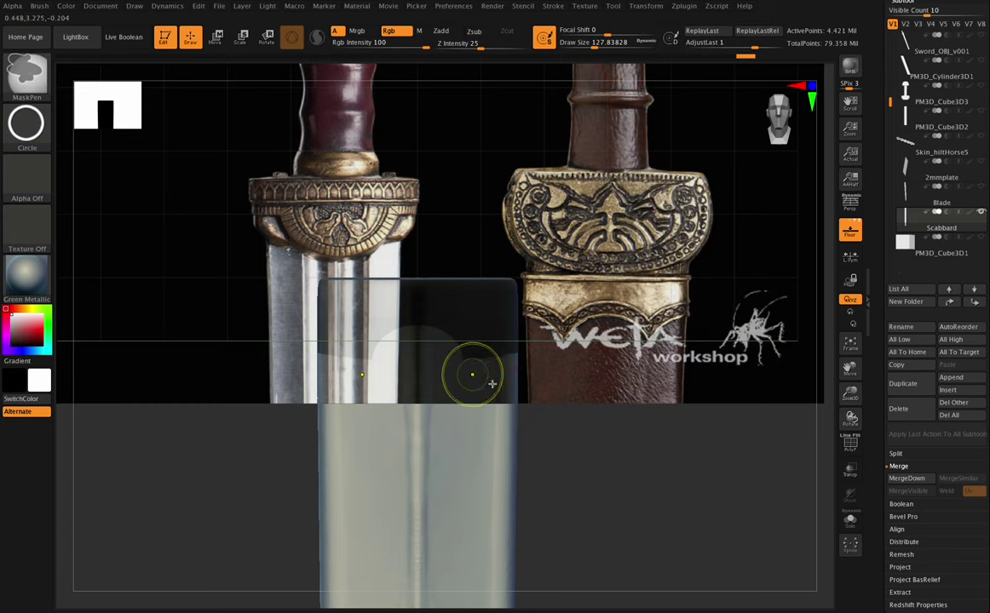
pyautogui.moveTo(851, 418); pyautogui.dragTo(848, 418)
pyautogui.press('ctrl')
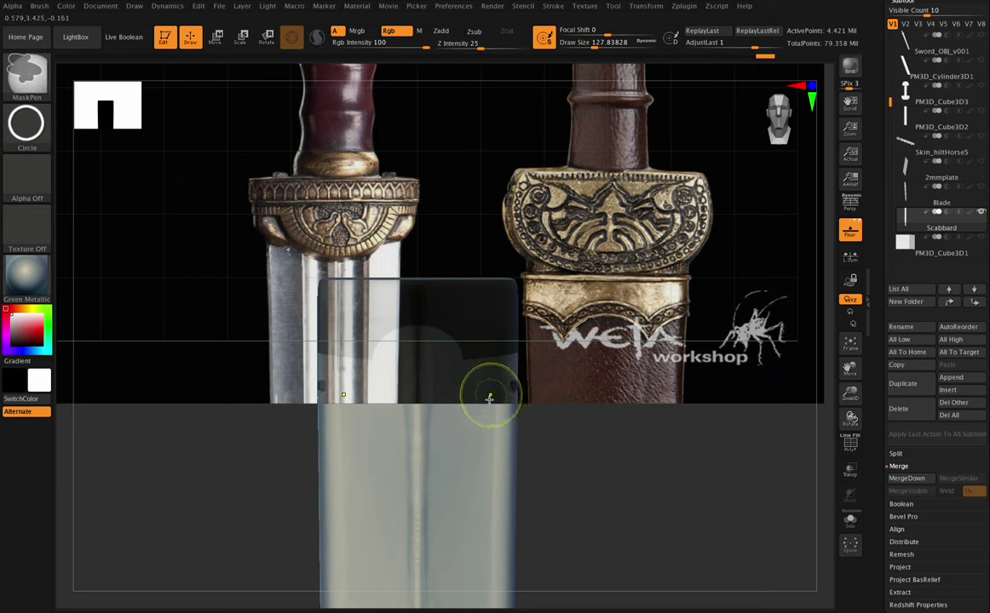
pyautogui.press('ctrl')
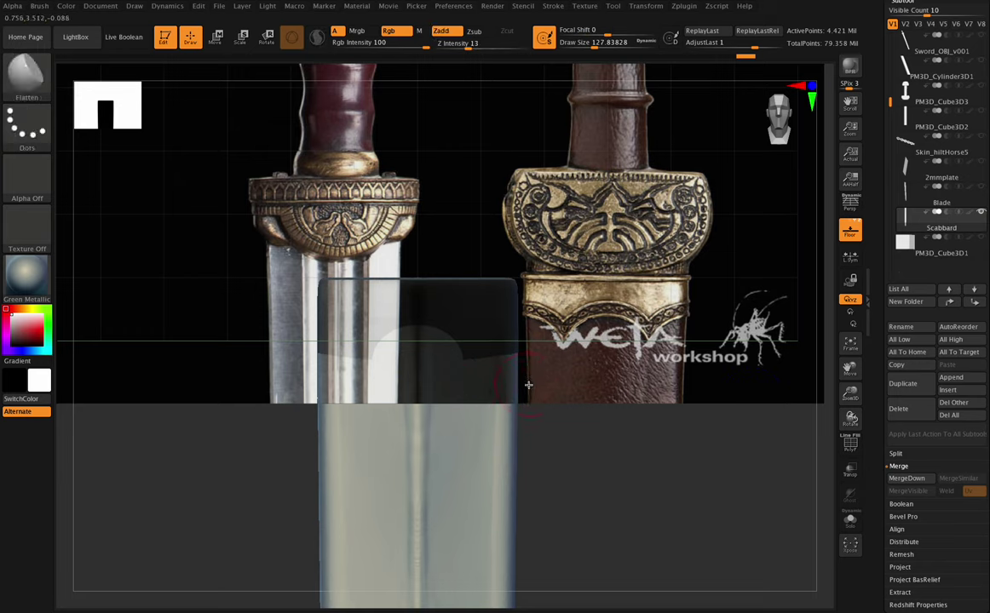
pyautogui.press('ctrl')
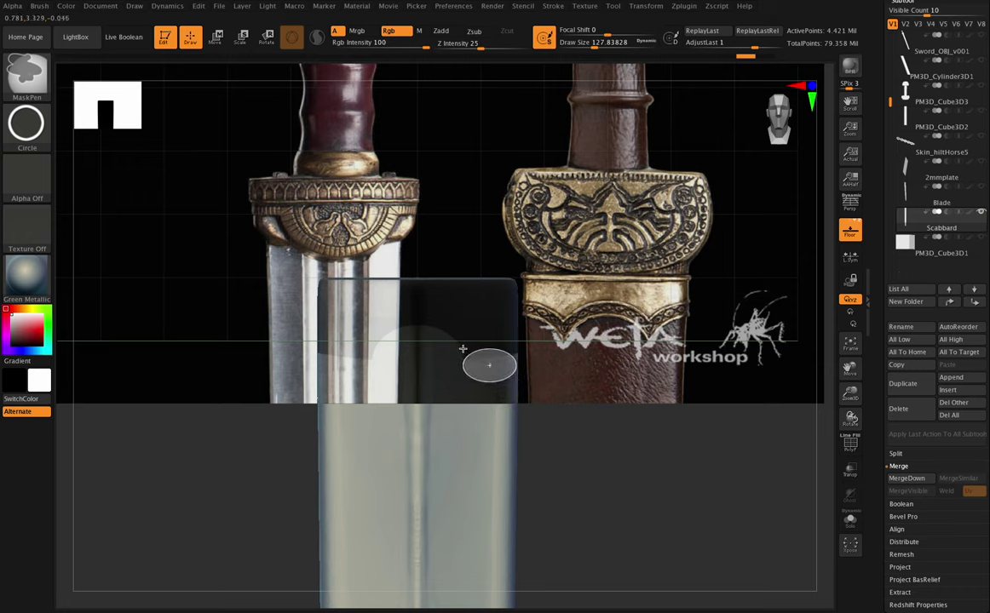
pyautogui.press('ctrl')
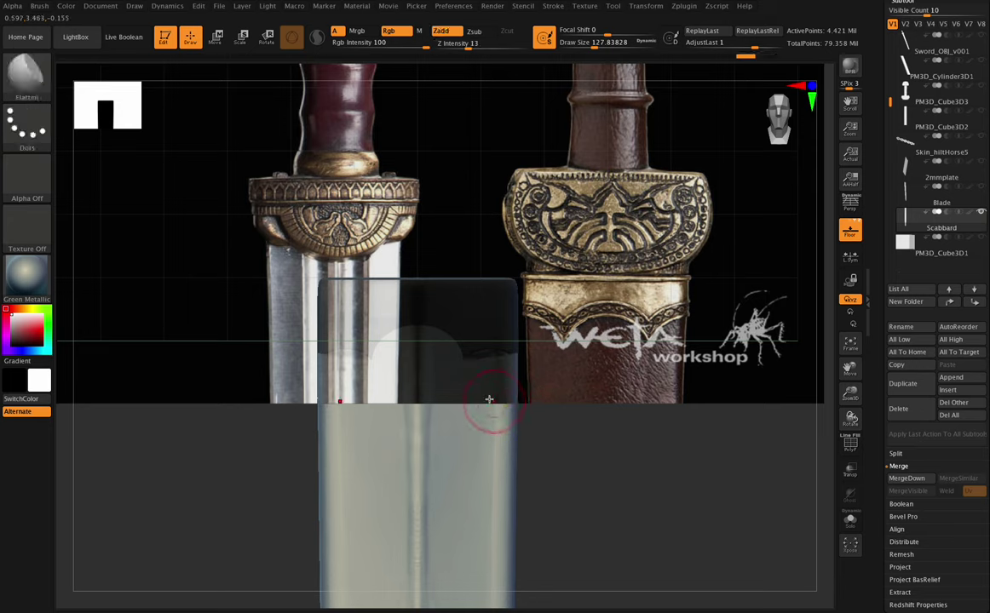
pyautogui.press('ctrl')
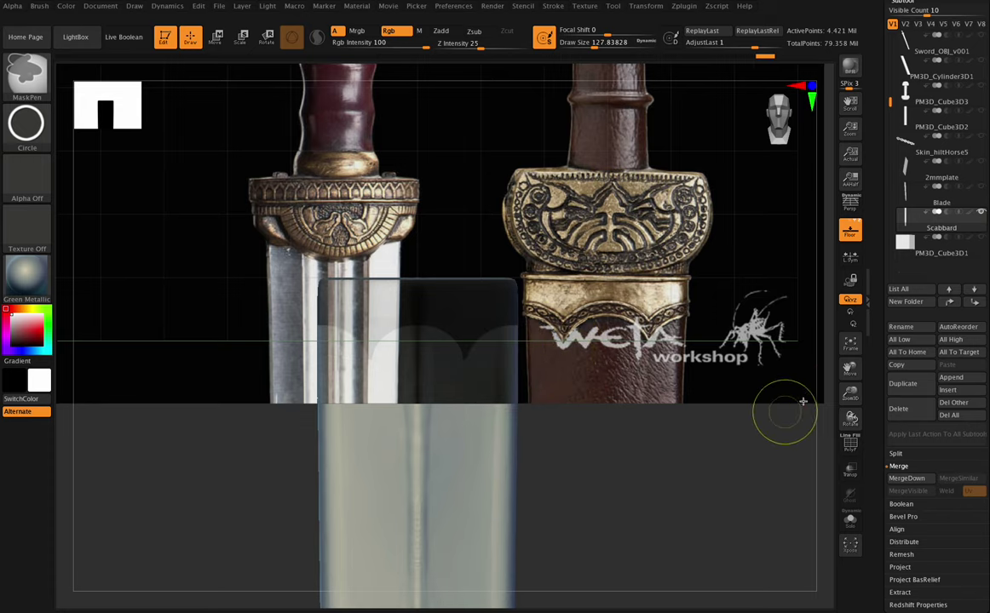
# - Turn off the floor grid and its reference images to expose the scalloped mask on the Scabbard
pyautogui.moveTo(849, 370); pyautogui.dragTo(862, 366)
pyautogui.moveTo(845, 415); pyautogui.dragTo(850, 413)
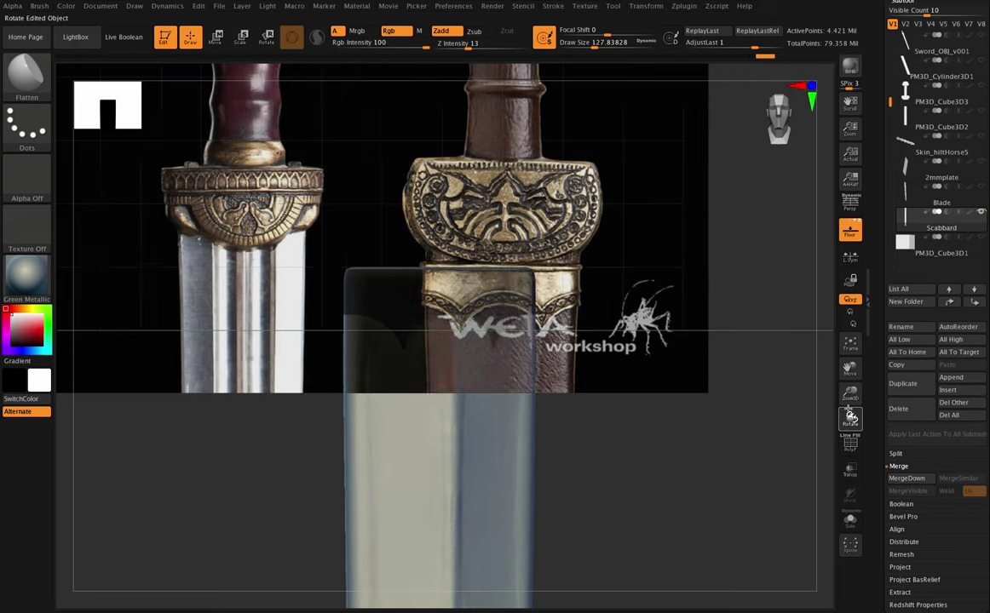
pyautogui.click(851, 232)
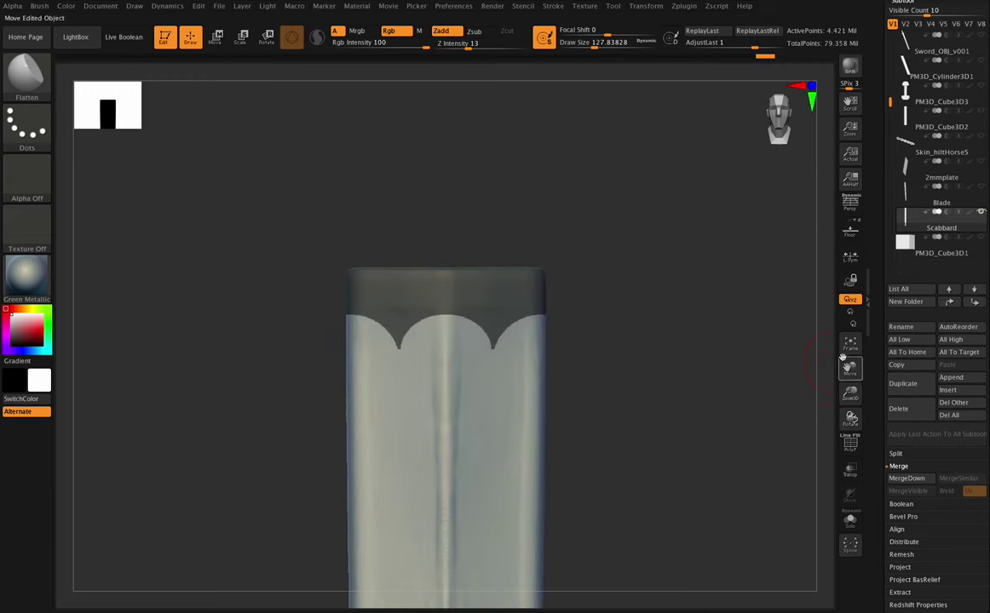
pyautogui.moveTo(851, 393); pyautogui.dragTo(853, 411)
pyautogui.moveTo(849, 369); pyautogui.dragTo(849, 417)
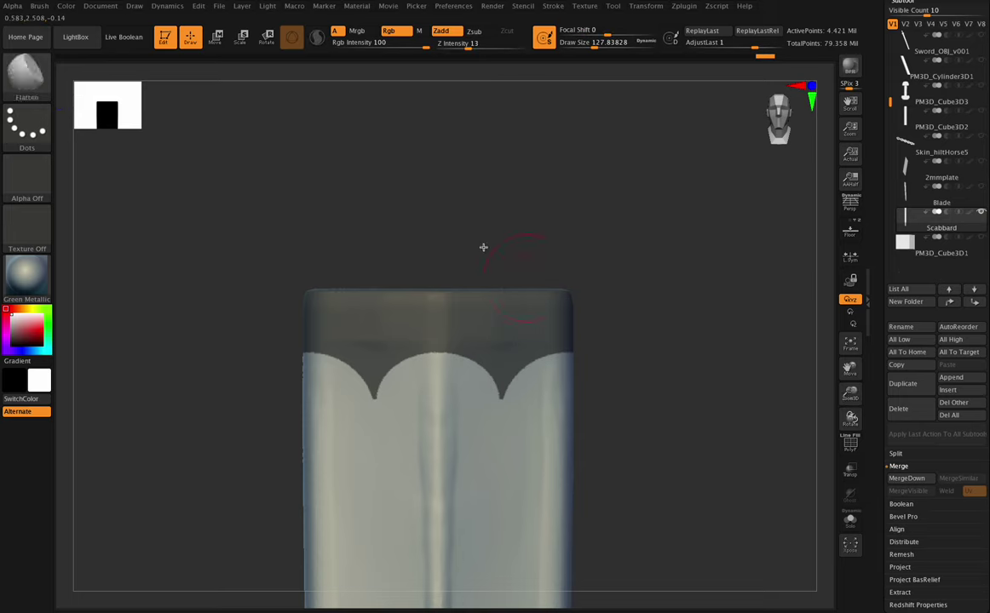
# - Switch the MaskPen stroke to Rect and unmask the rim at the Scabbard's open end
pyautogui.moveTo(272, 204)
pyautogui.keyDown('ctrl'); pyautogui.mouseDown()
pyautogui.moveTo(472, 275)
pyautogui.moveTo(596, 294)
pyautogui.mouseUp(); pyautogui.keyUp('ctrl')
pyautogui.keyDown('ctrl'); pyautogui.click(26, 124); pyautogui.keyUp('ctrl')
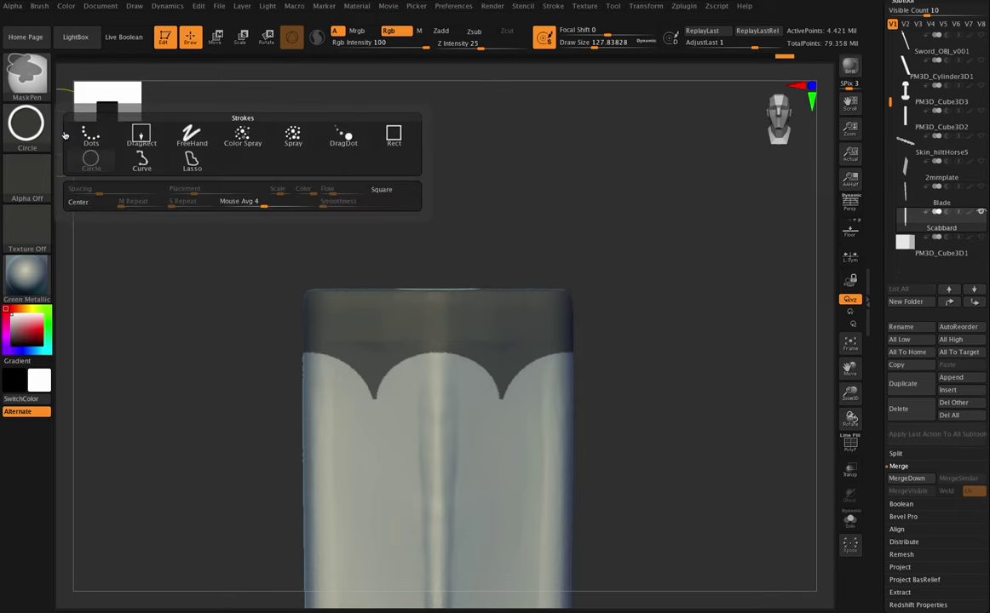
pyautogui.keyDown('ctrl'); pyautogui.click(392, 136); pyautogui.keyUp('ctrl')
pyautogui.moveTo(256, 213)
pyautogui.keyDown('ctrl'); pyautogui.mouseDown()
pyautogui.moveTo(453, 280)
pyautogui.moveTo(611, 301)
pyautogui.mouseUp(); pyautogui.keyUp('ctrl')
pyautogui.moveTo(848, 418)
pyautogui.mouseDown()
pyautogui.moveTo(839, 412)
pyautogui.moveTo(848, 399)
pyautogui.moveTo(854, 414)
pyautogui.moveTo(853, 377)
pyautogui.moveTo(849, 409)
pyautogui.mouseUp()
# - Move the Scabbard subtool below PM3D_Cube3D1 and open the Scabbard's Extract settings
pyautogui.scroll(-3, 986, 355)
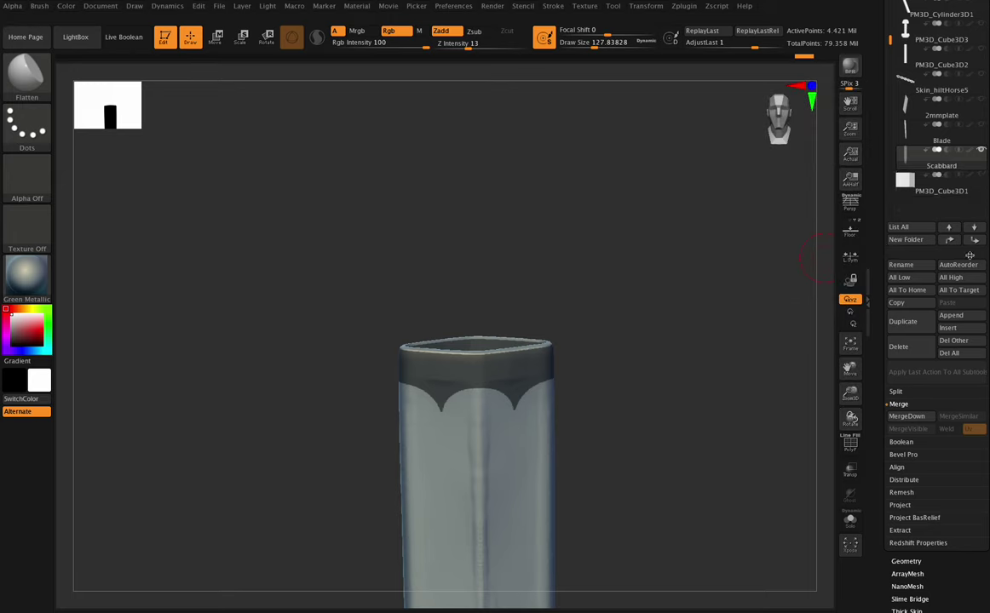
pyautogui.click(974, 226)
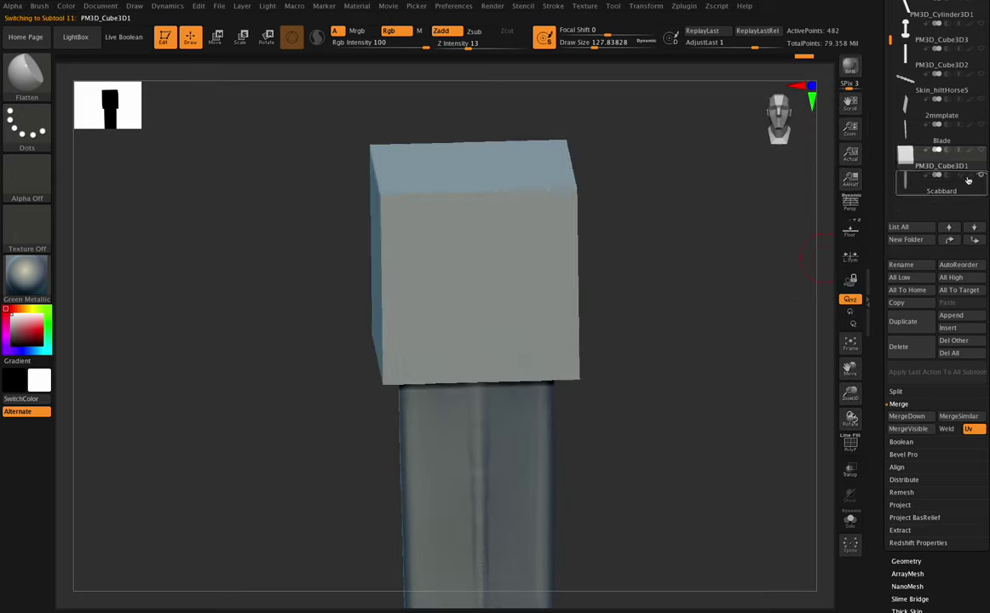
pyautogui.click(902, 529)
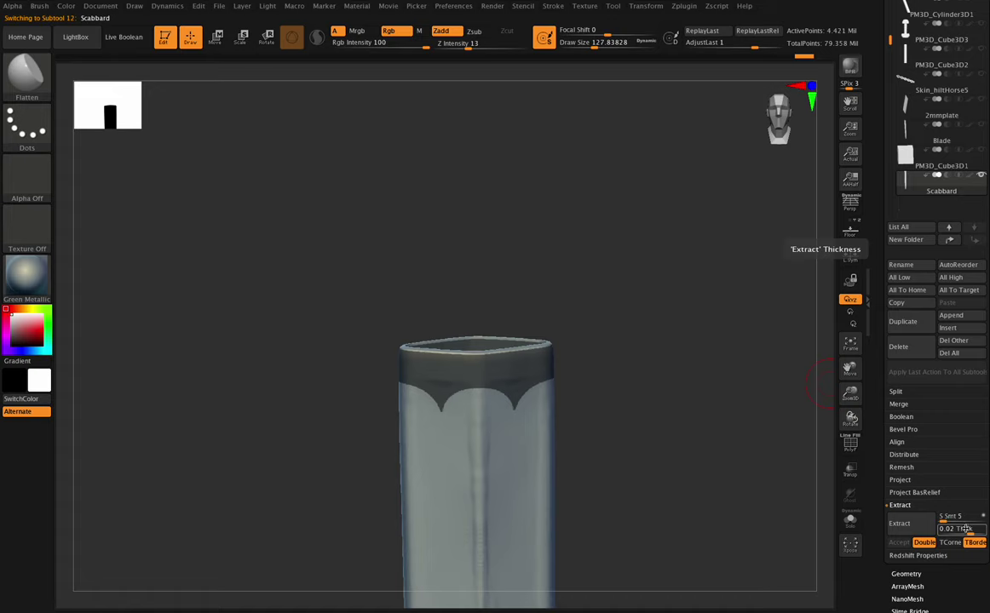
# - Extract the masked collar from the Scabbard with thickness 0.003 and Double off, and accept it as a new subtool
pyautogui.click(965, 529)
pyautogui.write('.003')
pyautogui.press('Return')
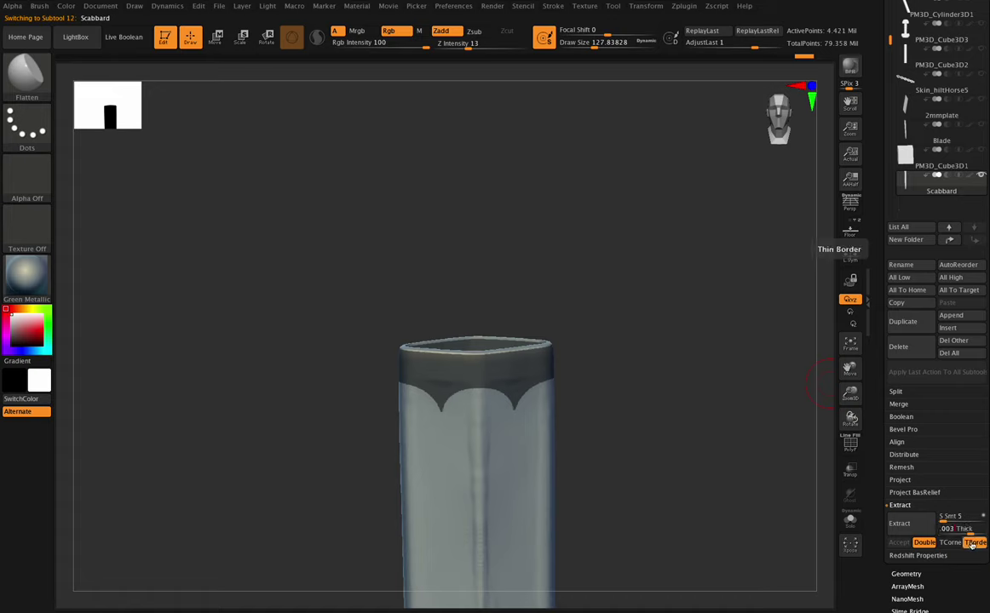
pyautogui.click(925, 544)
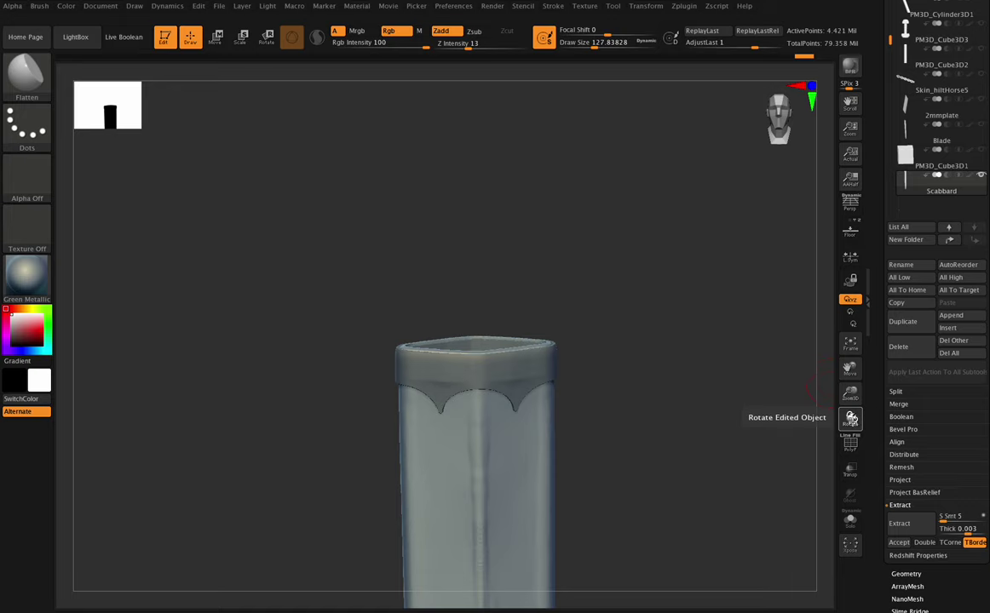
pyautogui.moveTo(851, 418); pyautogui.dragTo(874, 459)
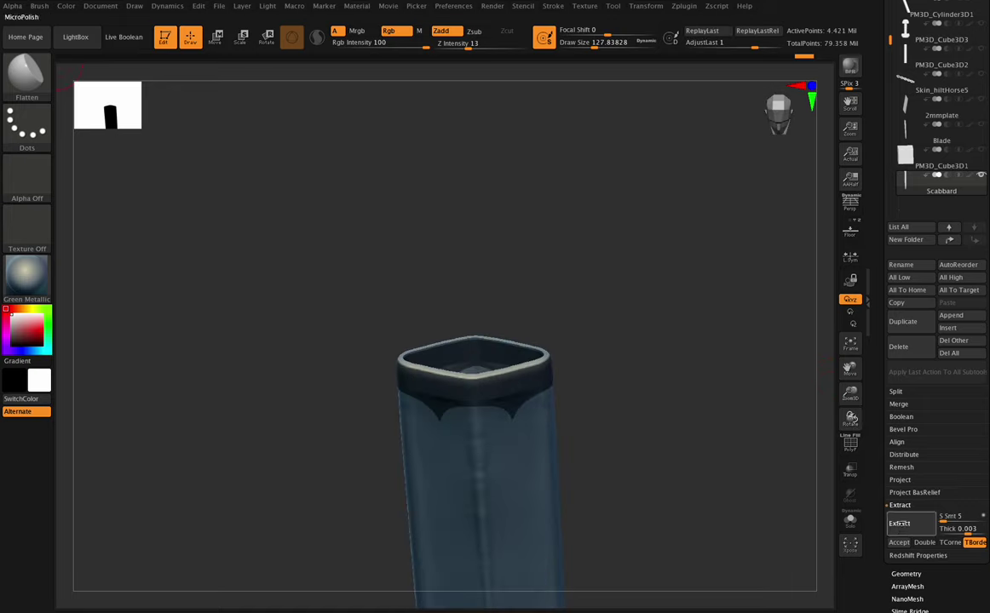
pyautogui.moveTo(830, 422); pyautogui.dragTo(873, 438)
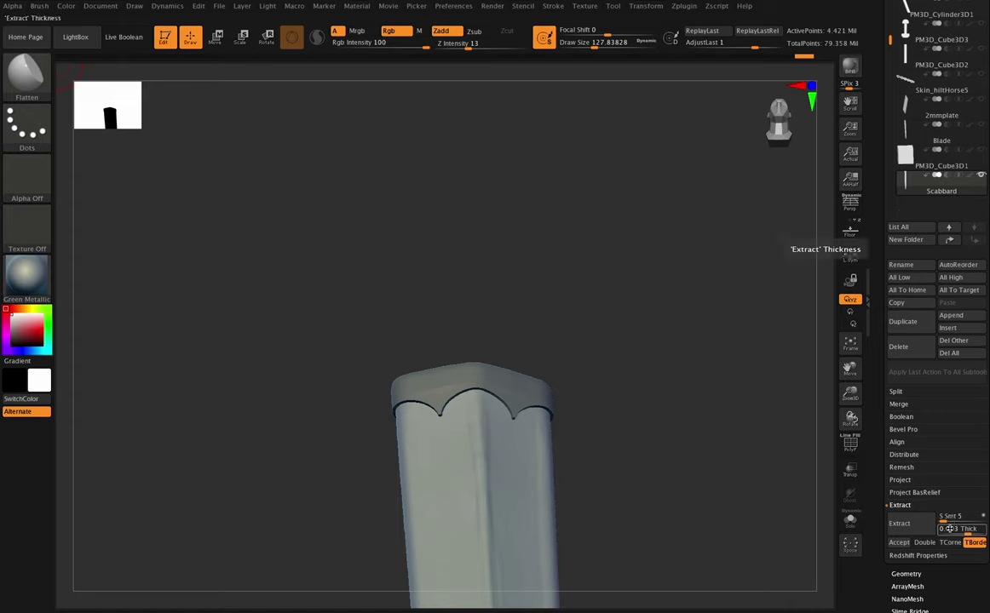
pyautogui.click(899, 543)
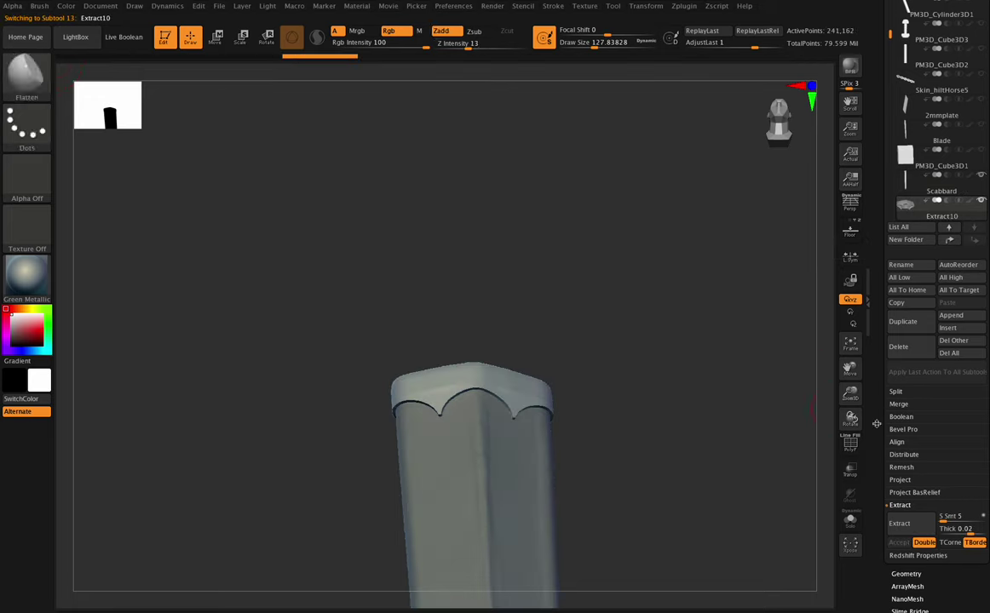
# - Delete the extracted collar subtool
pyautogui.moveTo(851, 418)
pyautogui.mouseDown()
pyautogui.moveTo(849, 436)
pyautogui.moveTo(851, 419)
pyautogui.moveTo(843, 426)
pyautogui.moveTo(860, 415)
pyautogui.moveTo(850, 419)
pyautogui.moveTo(850, 396)
pyautogui.mouseUp()
pyautogui.press('ctrl')
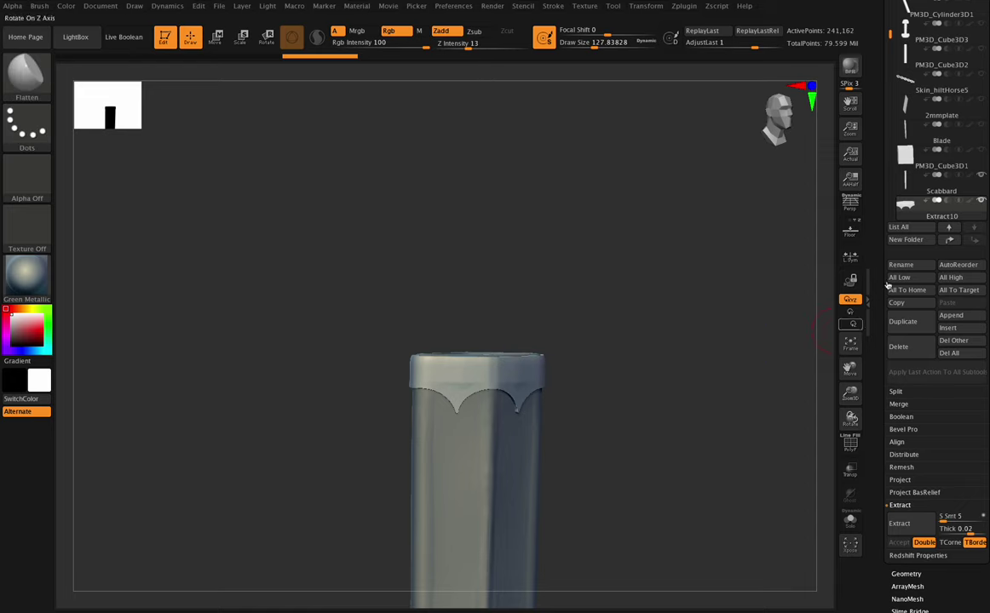
pyautogui.click(913, 352)
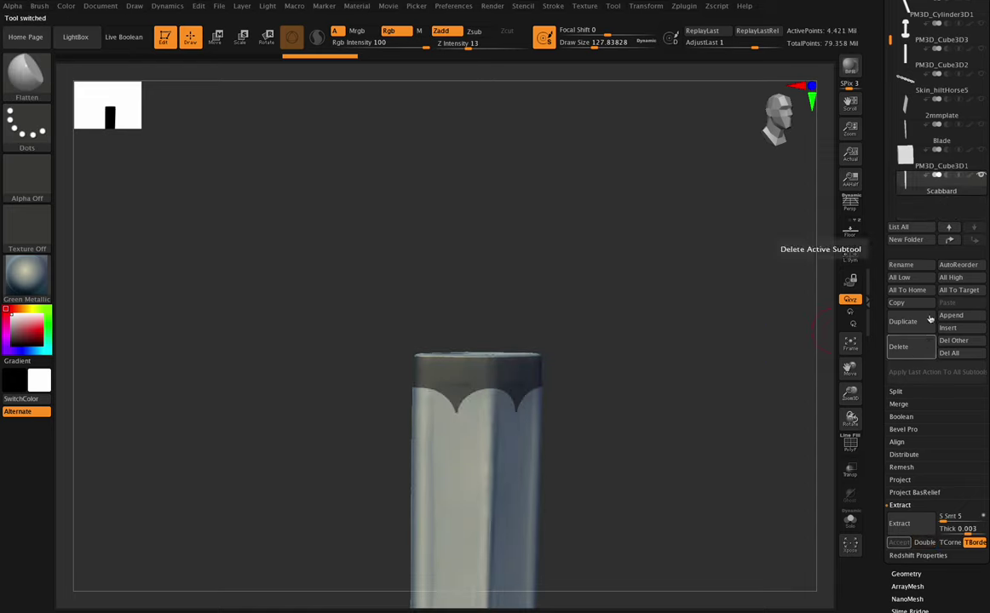
# - Clear the Scabbard's mask and bulge the sides of its opening outward with the Move brush at draw size about 108
pyautogui.moveTo(811, 311); pyautogui.dragTo(849, 420)
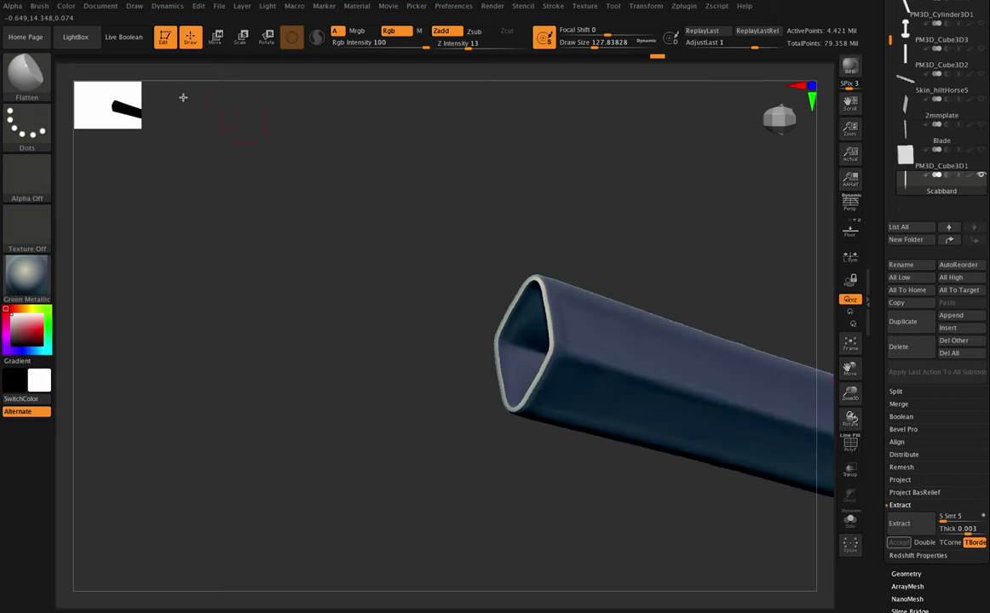
pyautogui.press('b')
pyautogui.press('m')
pyautogui.press('v')
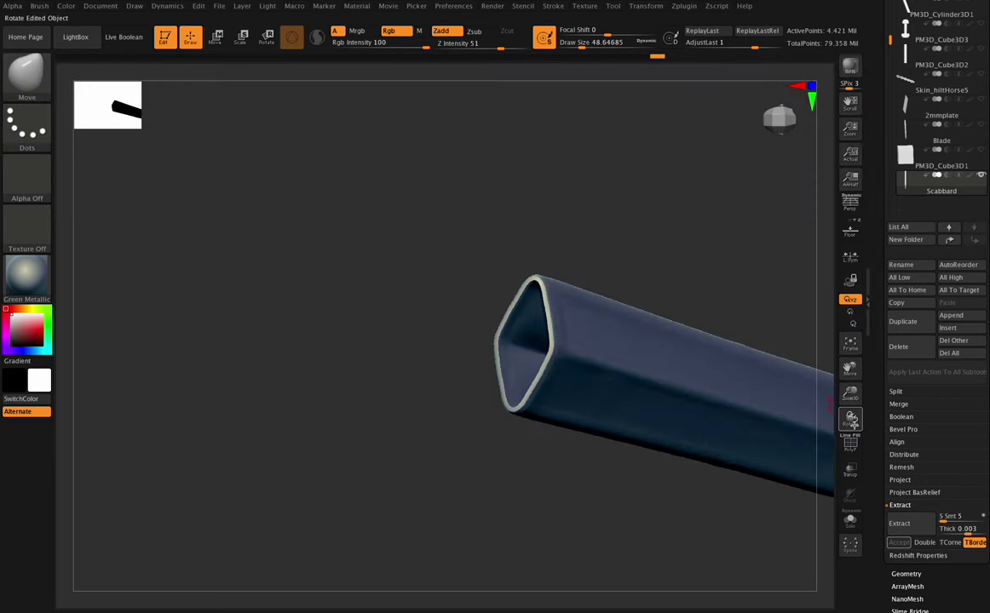
pyautogui.moveTo(853, 423); pyautogui.dragTo(852, 420)
pyautogui.moveTo(587, 44)
pyautogui.mouseDown()
pyautogui.moveTo(597, 44)
pyautogui.moveTo(610, 142)
pyautogui.mouseUp()
pyautogui.click(639, 8)
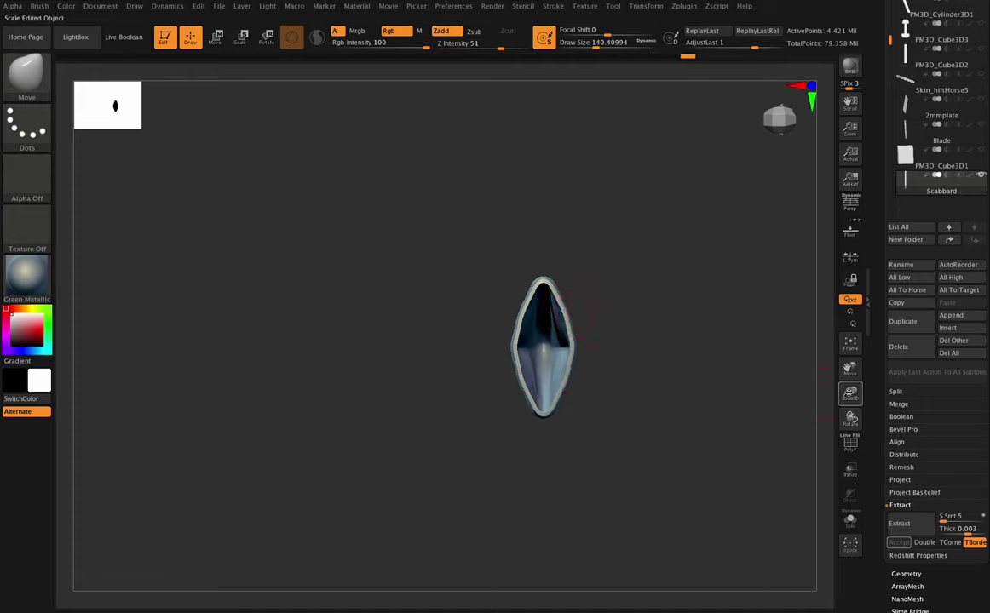
pyautogui.moveTo(848, 393); pyautogui.dragTo(827, 325)
pyautogui.moveTo(597, 44); pyautogui.dragTo(567, 266)
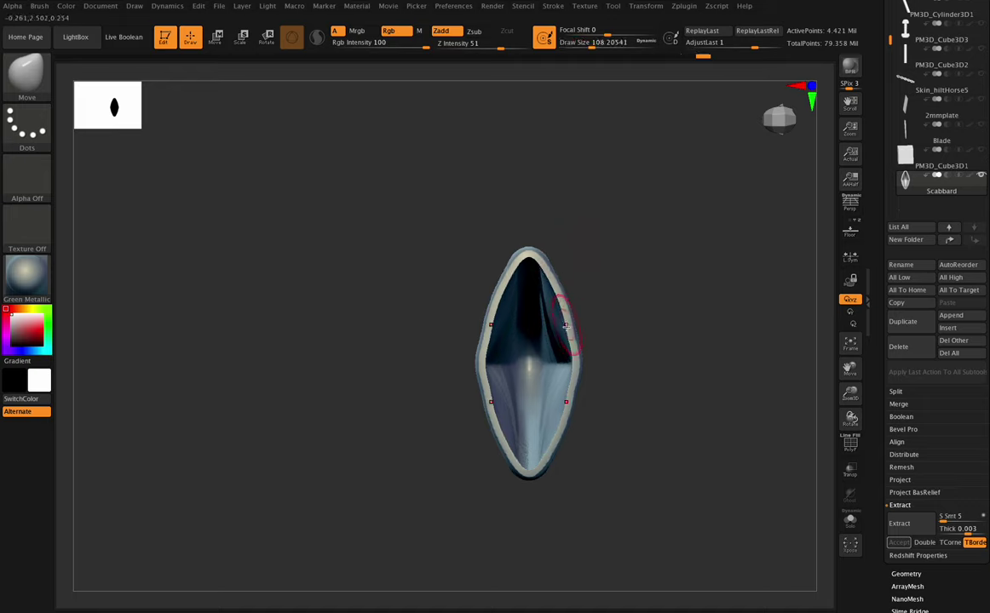
pyautogui.moveTo(849, 418)
pyautogui.mouseDown()
pyautogui.moveTo(814, 337)
pyautogui.moveTo(738, 303)
pyautogui.moveTo(771, 419)
pyautogui.moveTo(850, 418)
pyautogui.mouseUp()
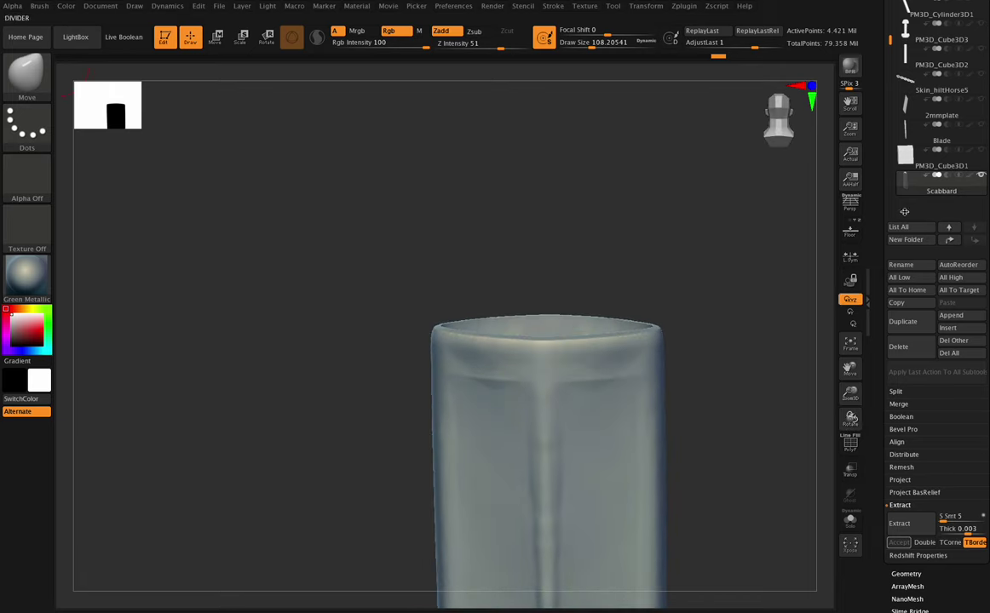
# - Show the PM3D_Cube3D3 hilt and fit the Scabbard's open end against its guard with the Move brush at draw size about 177
pyautogui.click(981, 25)
pyautogui.moveTo(850, 417); pyautogui.dragTo(850, 416)
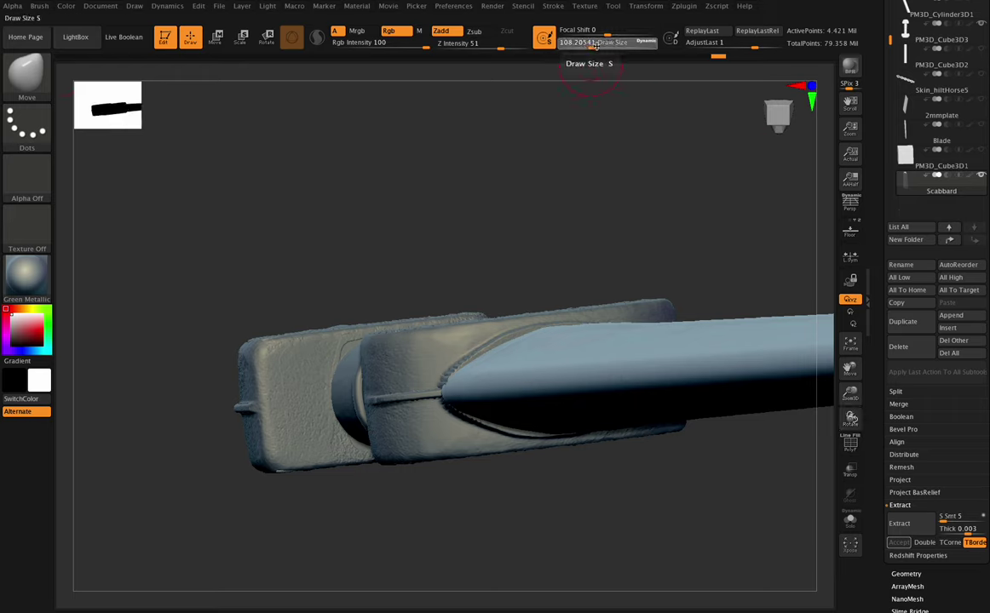
pyautogui.click(601, 47)
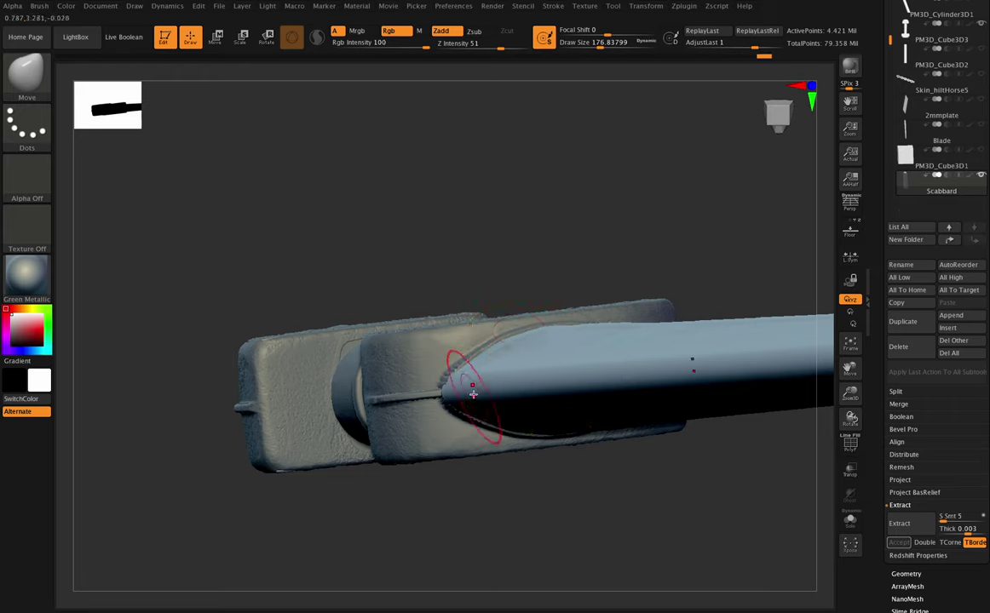
pyautogui.moveTo(851, 419)
pyautogui.mouseDown()
pyautogui.moveTo(849, 406)
pyautogui.moveTo(846, 439)
pyautogui.moveTo(850, 415)
pyautogui.mouseUp()
pyautogui.moveTo(851, 373); pyautogui.dragTo(848, 369)
pyautogui.moveTo(851, 418); pyautogui.dragTo(846, 370)
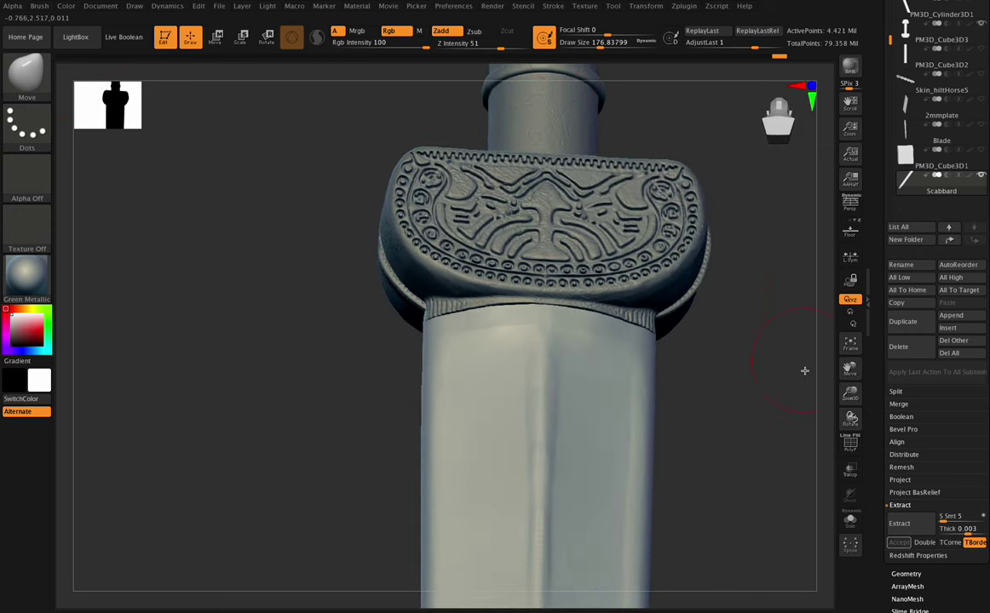
# - Flatten the Scabbard's central ridge and the band just below the guard with the Flatten brush at draw size about 128
pyautogui.click(24, 79)
pyautogui.click(174, 78)
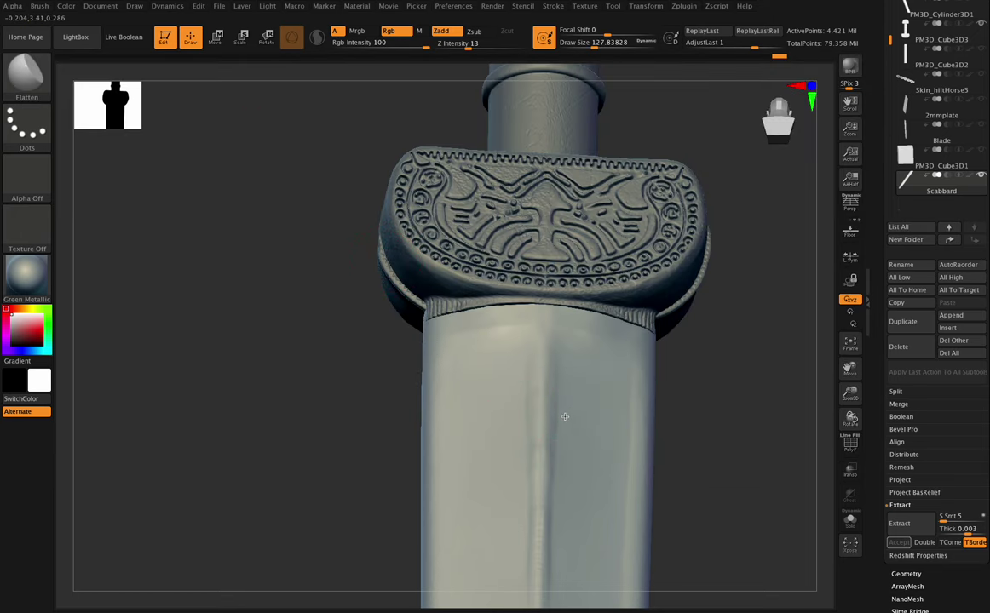
pyautogui.moveTo(563, 402)
pyautogui.mouseDown()
pyautogui.moveTo(563, 431)
pyautogui.moveTo(526, 396)
pyautogui.mouseUp()
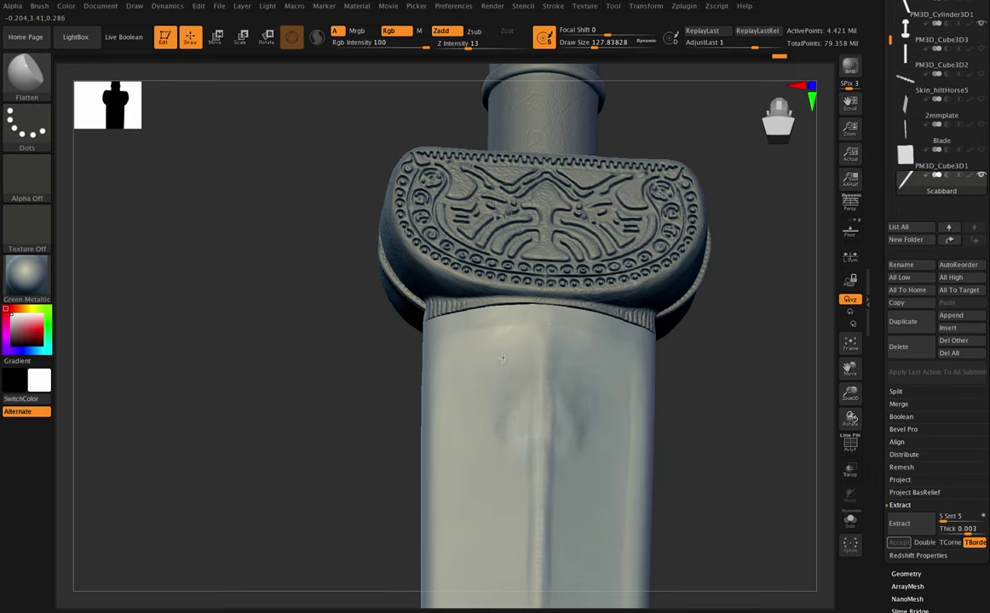
pyautogui.moveTo(596, 431); pyautogui.dragTo(608, 507, button='right')
pyautogui.moveTo(557, 372); pyautogui.dragTo(583, 338)
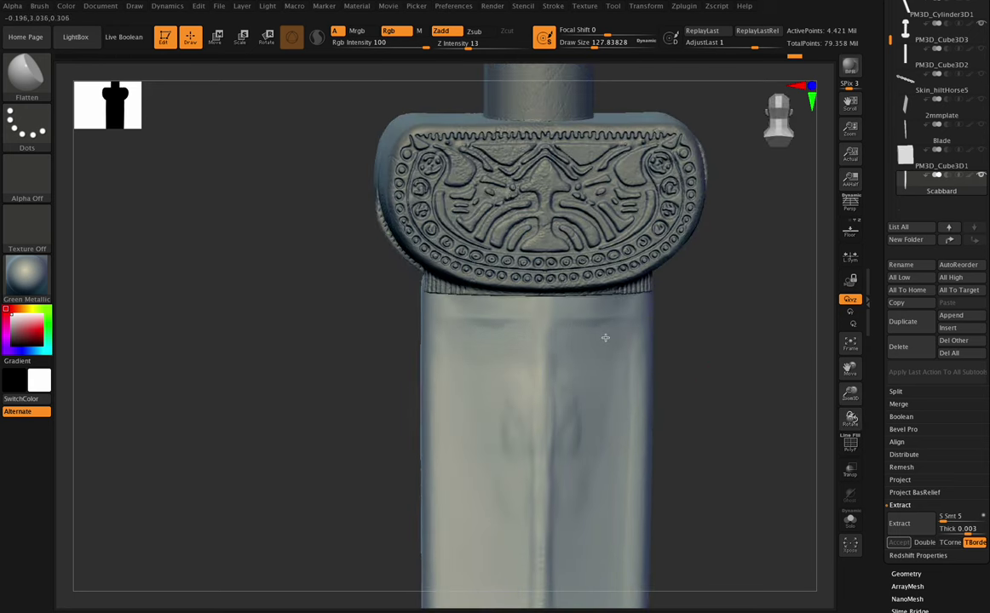
pyautogui.press('ctrl')
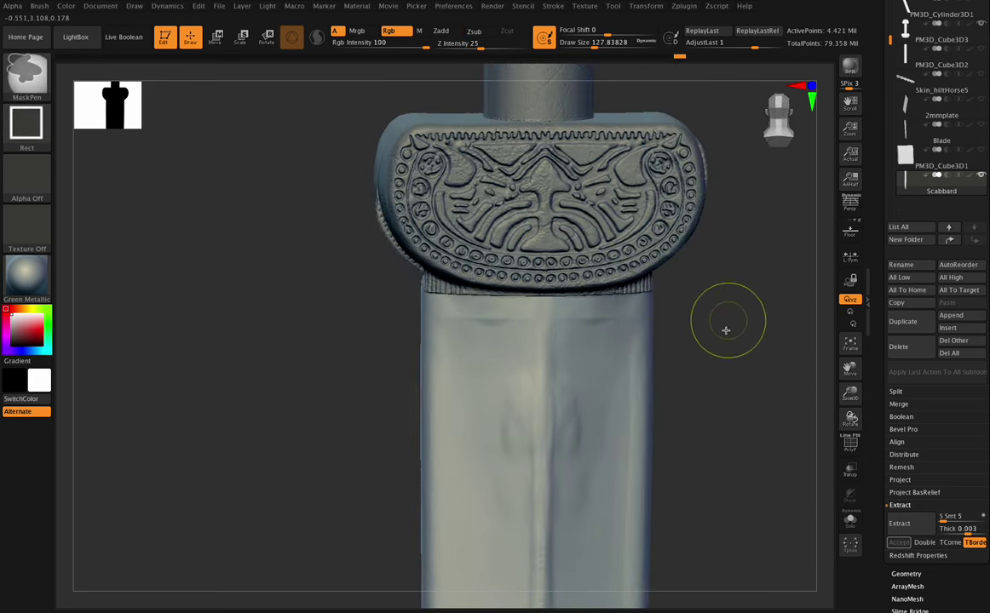
# - Hide the PM3D_Cube3D3 hilt and flatten the uneven faces below the Scabbard's opening with the Flatten brush
pyautogui.click(972, 39)
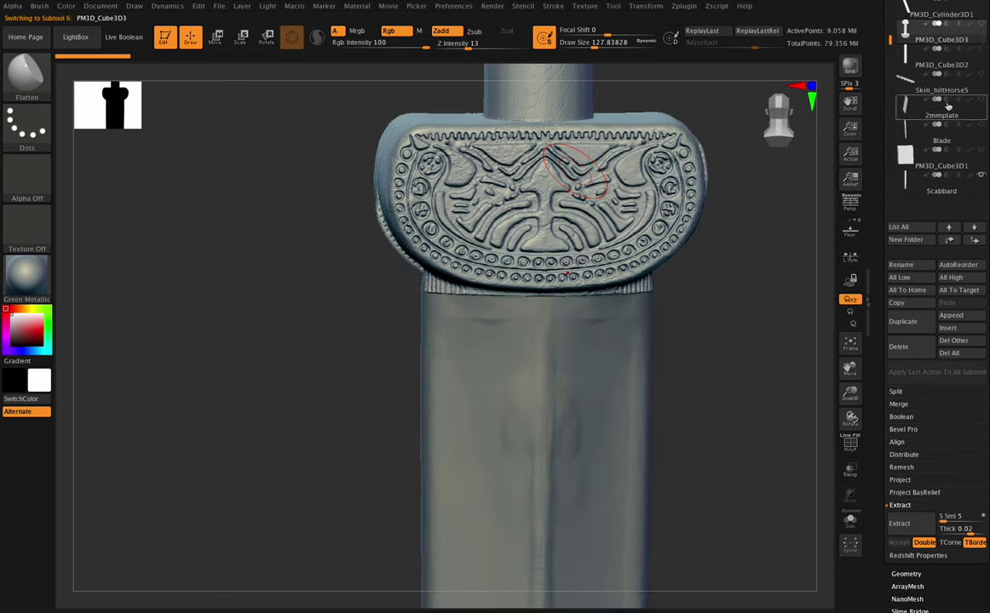
pyautogui.click(960, 196)
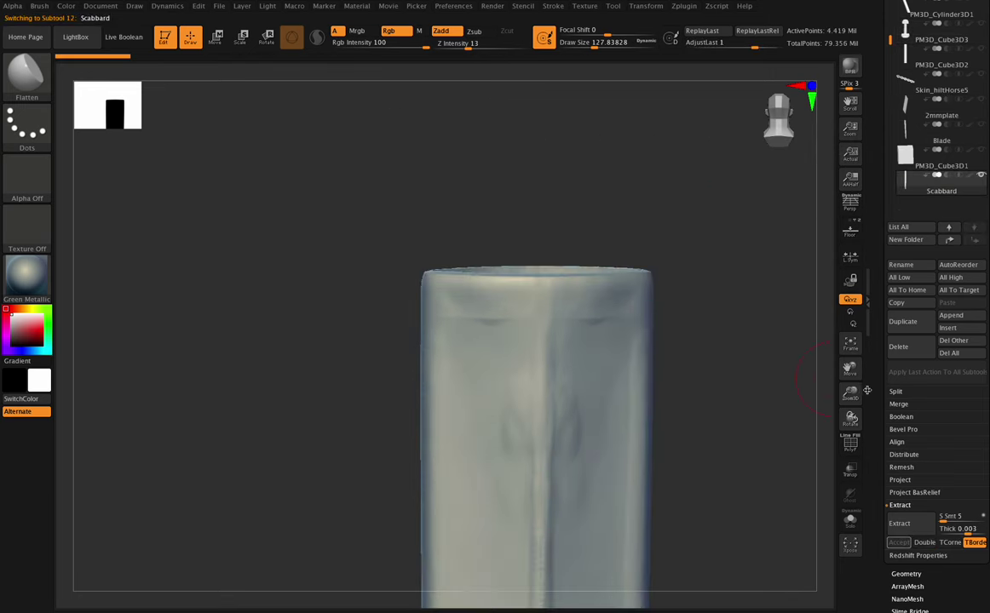
pyautogui.moveTo(850, 418); pyautogui.dragTo(848, 418)
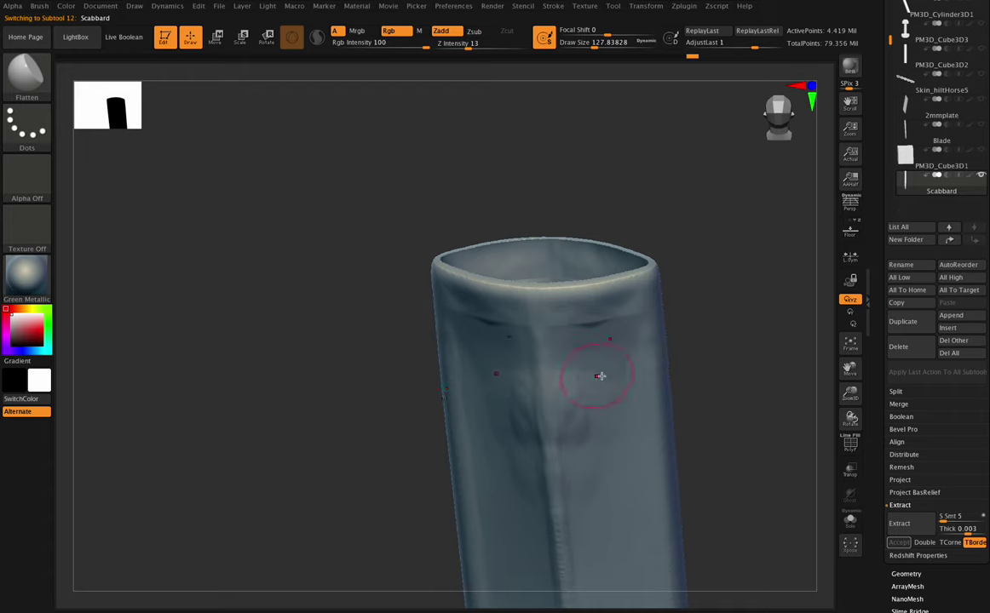
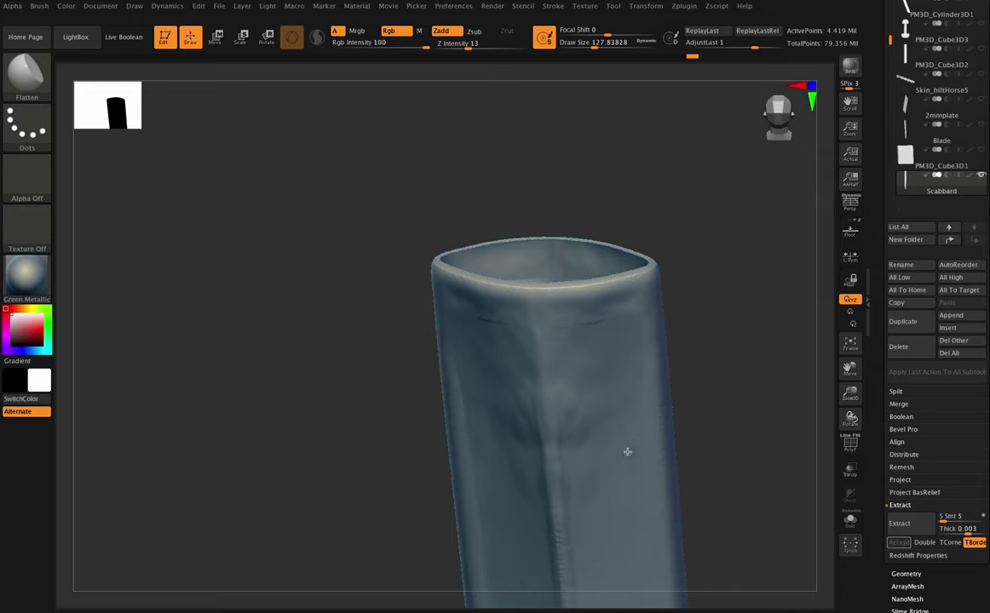
pyautogui.moveTo(626, 485); pyautogui.dragTo(632, 467)
pyautogui.moveTo(577, 373)
pyautogui.mouseDown()
pyautogui.moveTo(574, 404)
pyautogui.moveTo(587, 396)
pyautogui.mouseUp()
pyautogui.moveTo(599, 408)
pyautogui.mouseDown()
pyautogui.moveTo(579, 424)
pyautogui.moveTo(586, 375)
pyautogui.mouseUp()
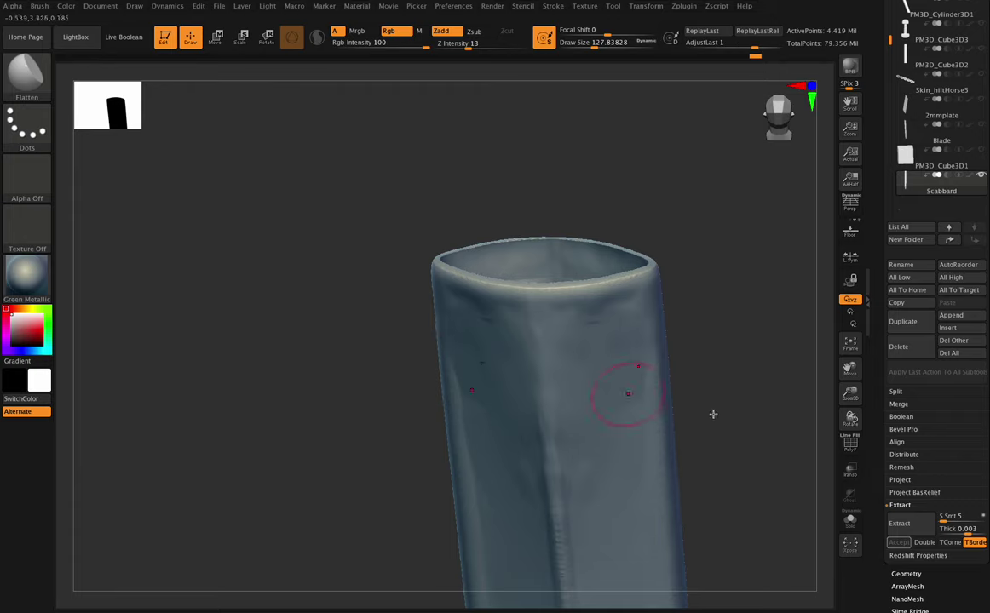
# - Flatten the transition into the Scabbard's central ridge from several sides and smooth the surface near its open end
pyautogui.moveTo(849, 417)
pyautogui.mouseDown()
pyautogui.moveTo(829, 419)
pyautogui.moveTo(817, 472)
pyautogui.moveTo(818, 524)
pyautogui.moveTo(835, 521)
pyautogui.mouseUp()
pyautogui.moveTo(676, 432); pyautogui.dragTo(785, 412)
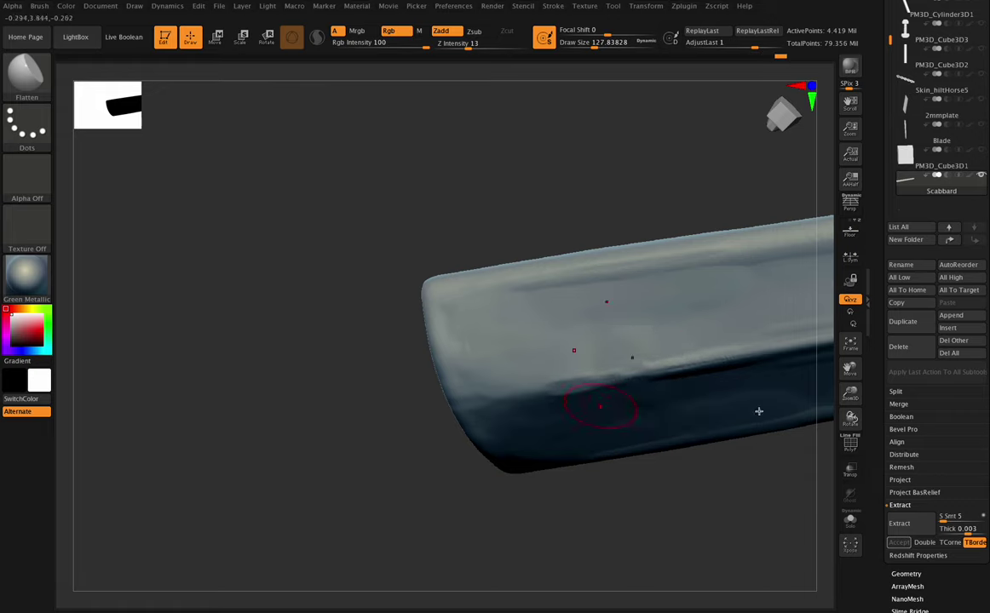
pyautogui.moveTo(850, 418)
pyautogui.mouseDown()
pyautogui.moveTo(892, 414)
pyautogui.moveTo(869, 401)
pyautogui.moveTo(878, 328)
pyautogui.moveTo(829, 426)
pyautogui.moveTo(839, 419)
pyautogui.mouseUp()
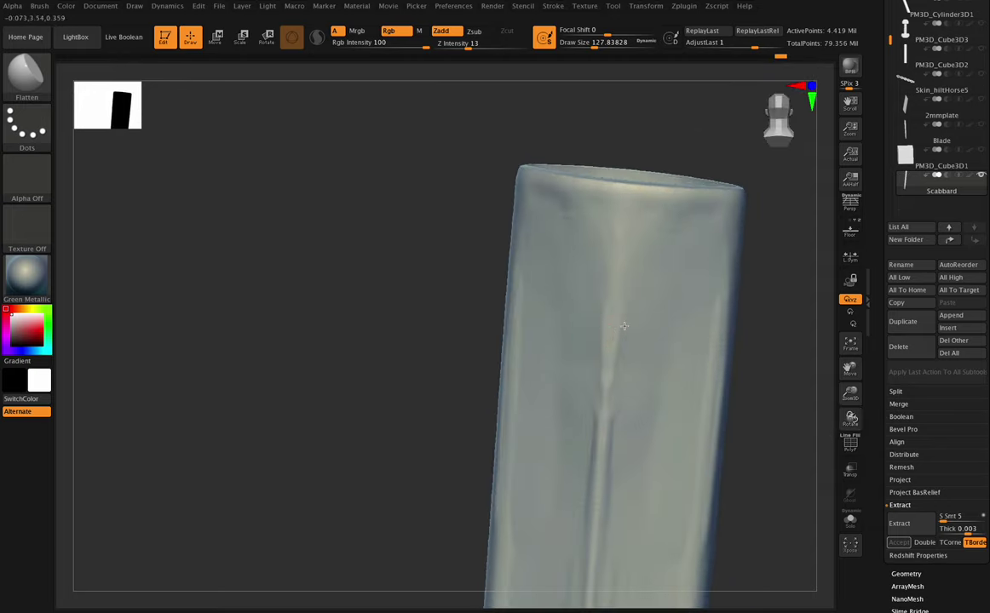
pyautogui.moveTo(604, 444)
pyautogui.mouseDown()
pyautogui.moveTo(602, 523)
pyautogui.moveTo(621, 372)
pyautogui.mouseUp()
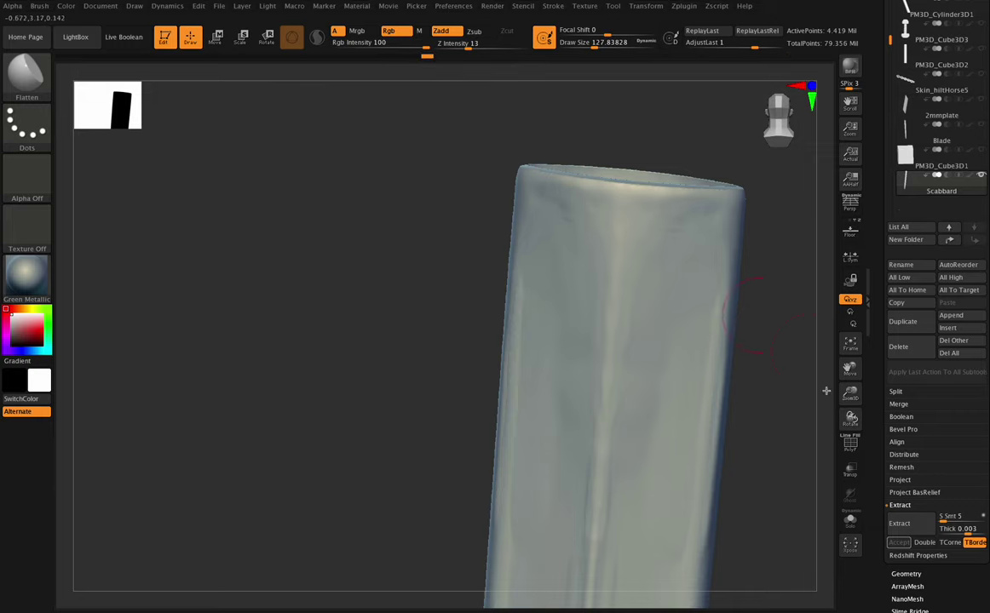
pyautogui.moveTo(849, 416)
pyautogui.mouseDown()
pyautogui.moveTo(766, 345)
pyautogui.moveTo(766, 391)
pyautogui.moveTo(829, 458)
pyautogui.moveTo(825, 467)
pyautogui.mouseUp()
pyautogui.press('shift')
pyautogui.keyDown('shift'); pyautogui.moveTo(546, 296); pyautogui.dragTo(537, 275); pyautogui.keyUp('shift')
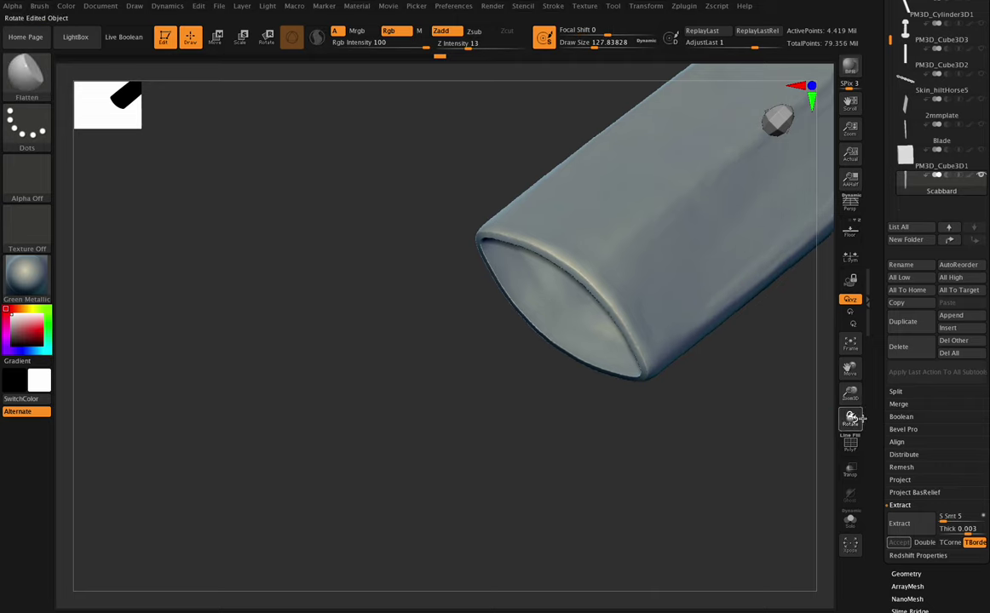
# - Try to trim the Scabbard's rim by hiding its top edge, deleting the hidden geometry and closing the holes
pyautogui.moveTo(851, 417)
pyautogui.mouseDown()
pyautogui.moveTo(874, 358)
pyautogui.moveTo(863, 369)
pyautogui.mouseUp()
pyautogui.press('shift')
pyautogui.moveTo(850, 422); pyautogui.dragTo(838, 376)
pyautogui.hotkey('ctrl', 'shift')
pyautogui.moveTo(424, 155)
pyautogui.keyDown('ctrl'); pyautogui.keyDown('shift'); pyautogui.mouseDown()
pyautogui.moveTo(509, 187)
pyautogui.moveTo(729, 222)
pyautogui.mouseUp(); pyautogui.keyUp('shift'); pyautogui.keyUp('ctrl')
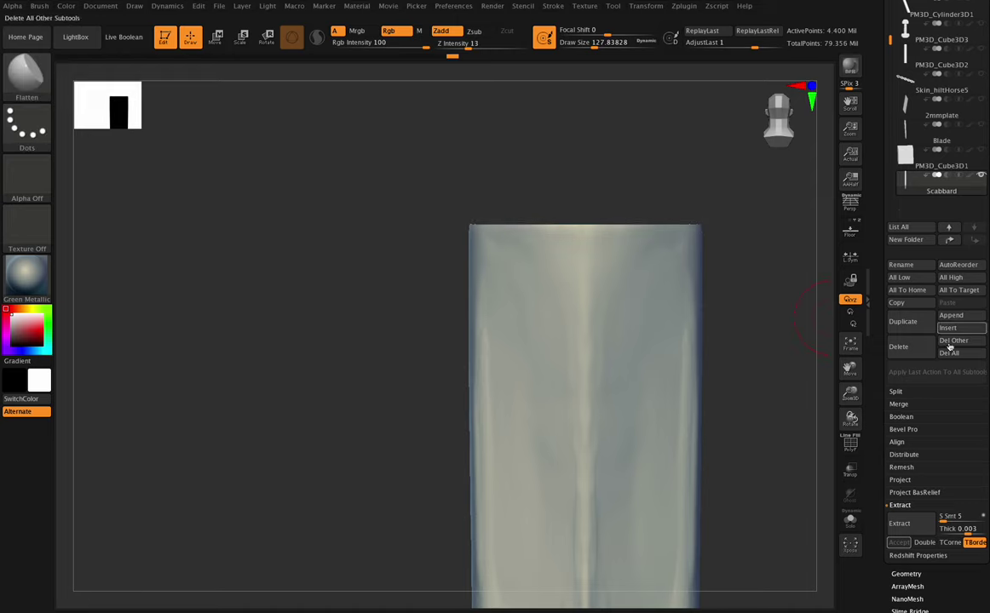
pyautogui.scroll(-5, 912, 362)
pyautogui.click(906, 344)
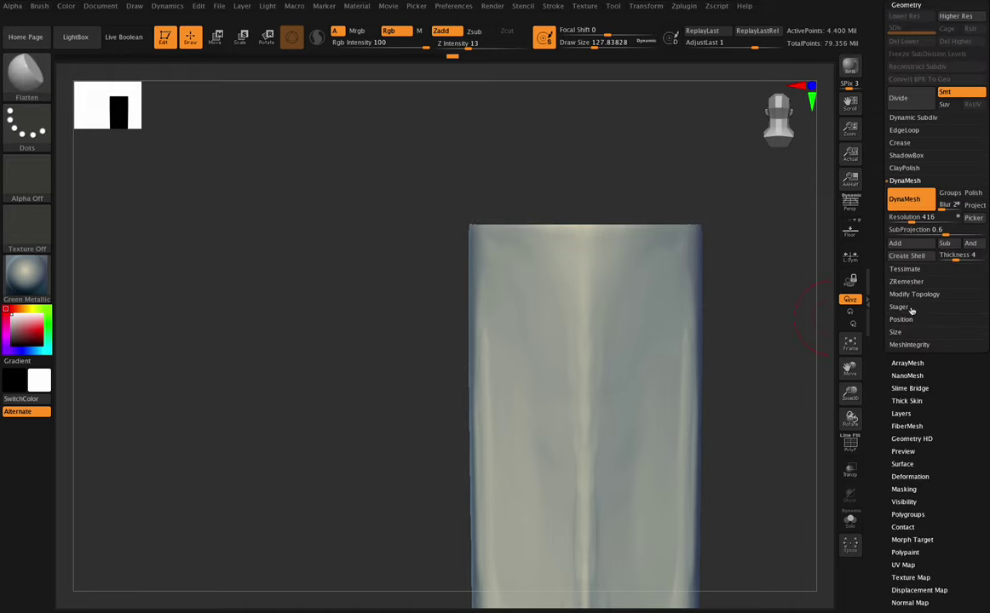
pyautogui.click(914, 218)
pyautogui.click(906, 270)
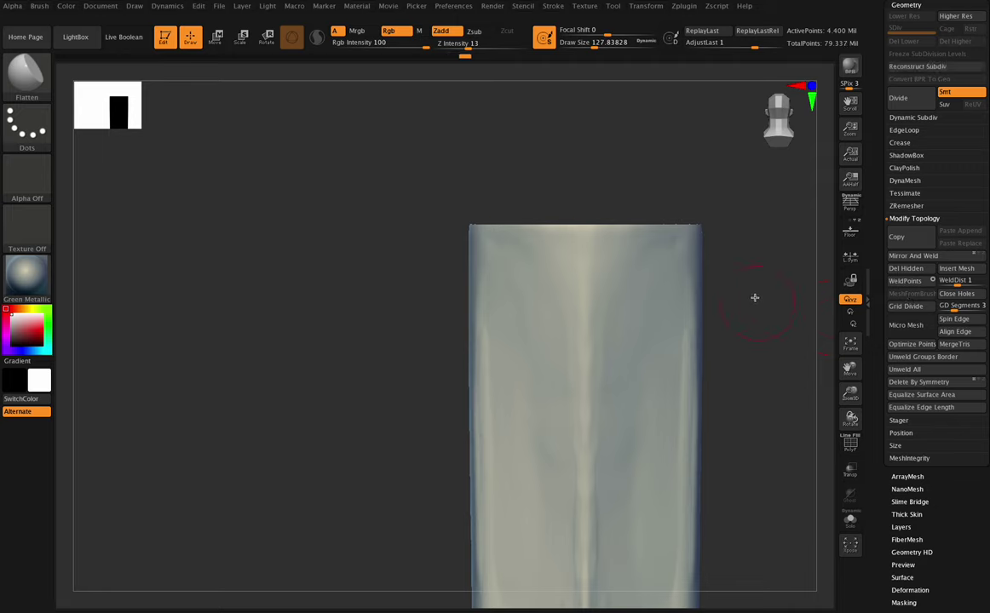
pyautogui.moveTo(851, 417)
pyautogui.mouseDown()
pyautogui.moveTo(843, 445)
pyautogui.moveTo(839, 432)
pyautogui.mouseUp()
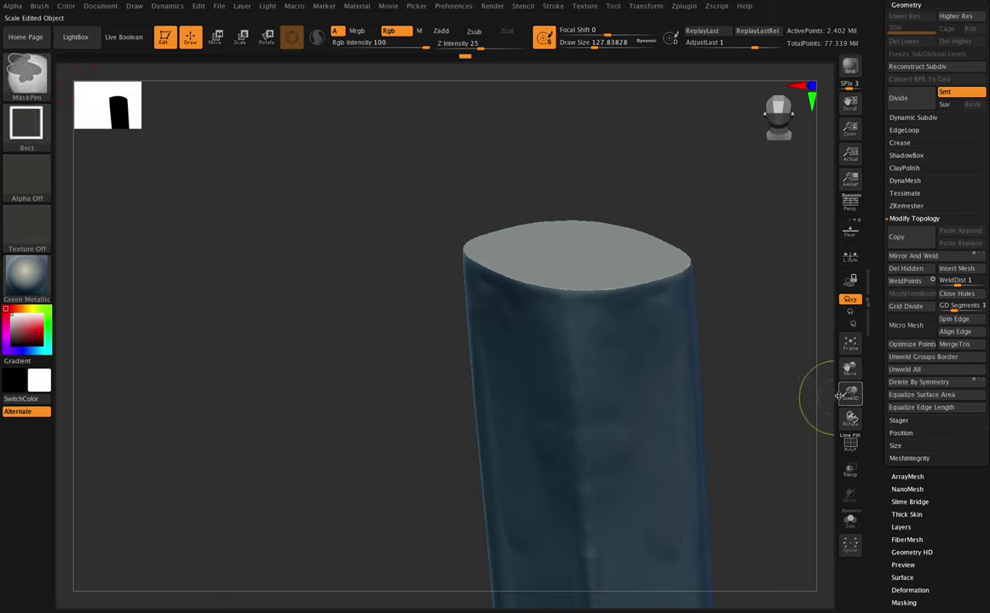
pyautogui.hotkey('ctrl', 'z')
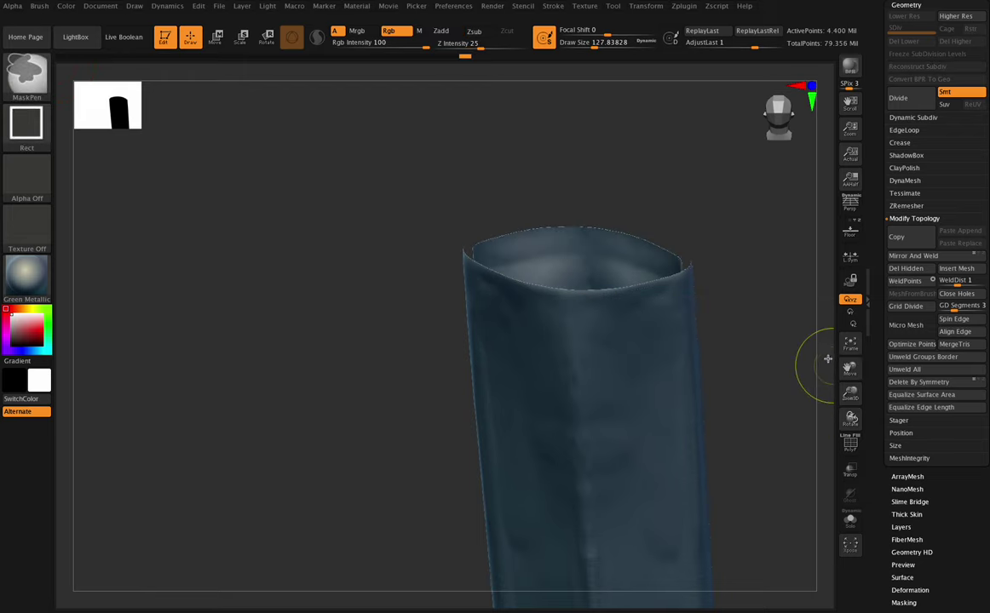
pyautogui.hotkey('ctrl', 'z')
# - Show the PM3D_Cube3D1 block and raise it slightly so its underside overlaps only the Scabbard's rim
pyautogui.moveTo(946, 168); pyautogui.dragTo(946, 261)
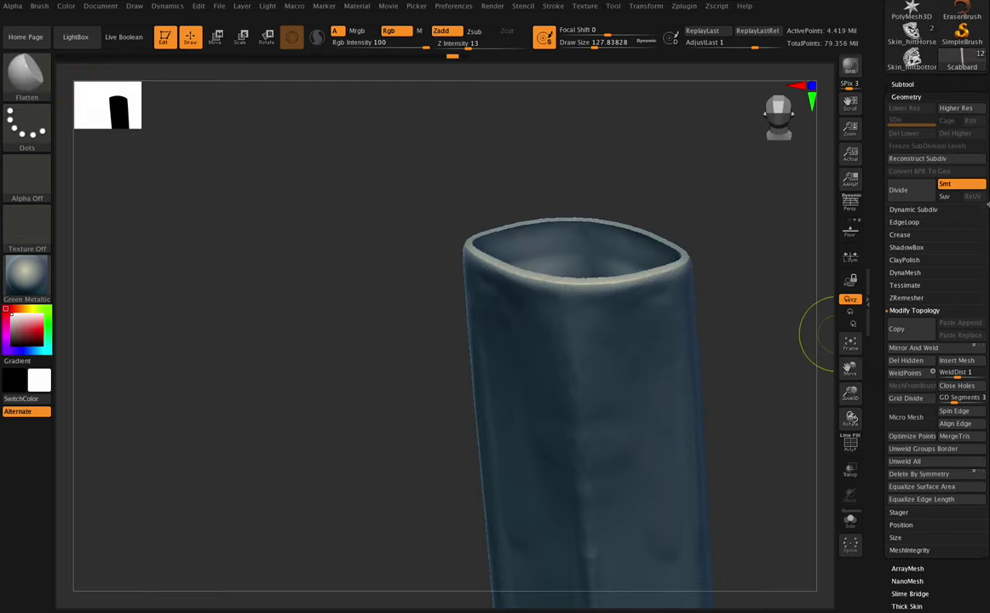
pyautogui.click(903, 83)
pyautogui.click(982, 205)
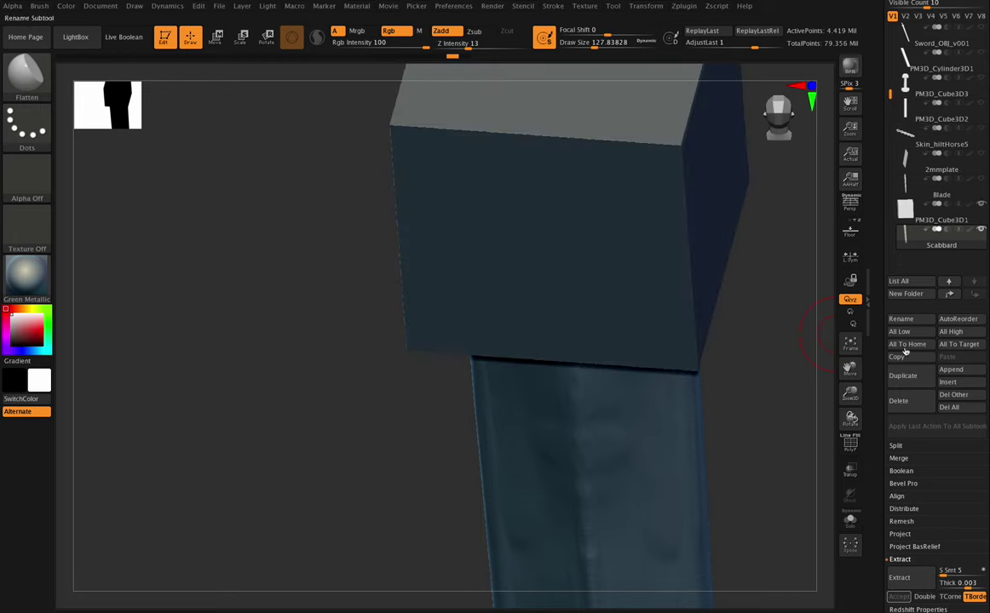
pyautogui.moveTo(850, 417)
pyautogui.mouseDown()
pyautogui.moveTo(860, 392)
pyautogui.moveTo(830, 394)
pyautogui.moveTo(809, 473)
pyautogui.mouseUp()
pyautogui.press('w')
pyautogui.moveTo(850, 367); pyautogui.dragTo(841, 445)
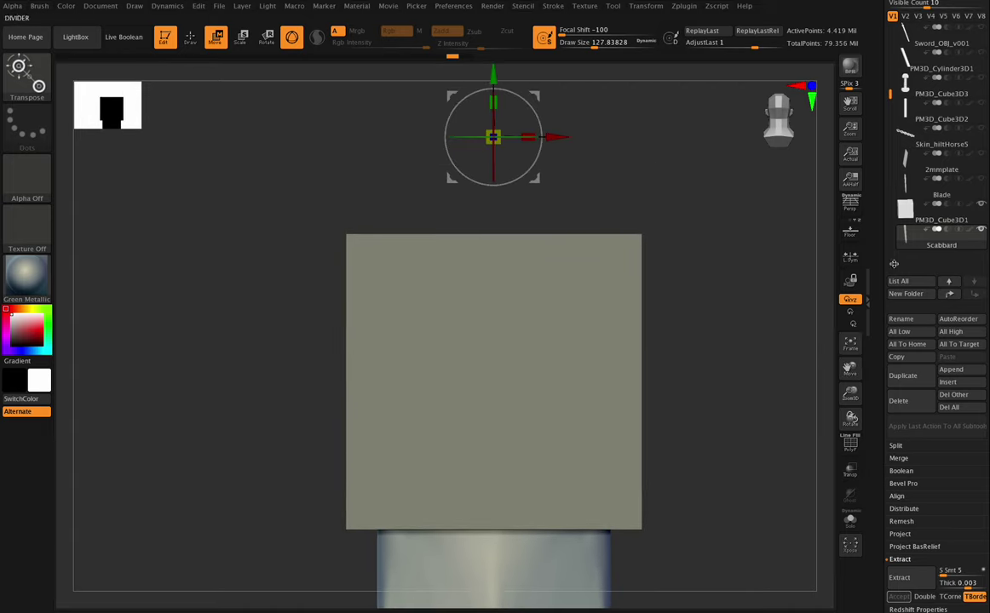
pyautogui.click(922, 211)
pyautogui.moveTo(493, 320); pyautogui.dragTo(494, 301)
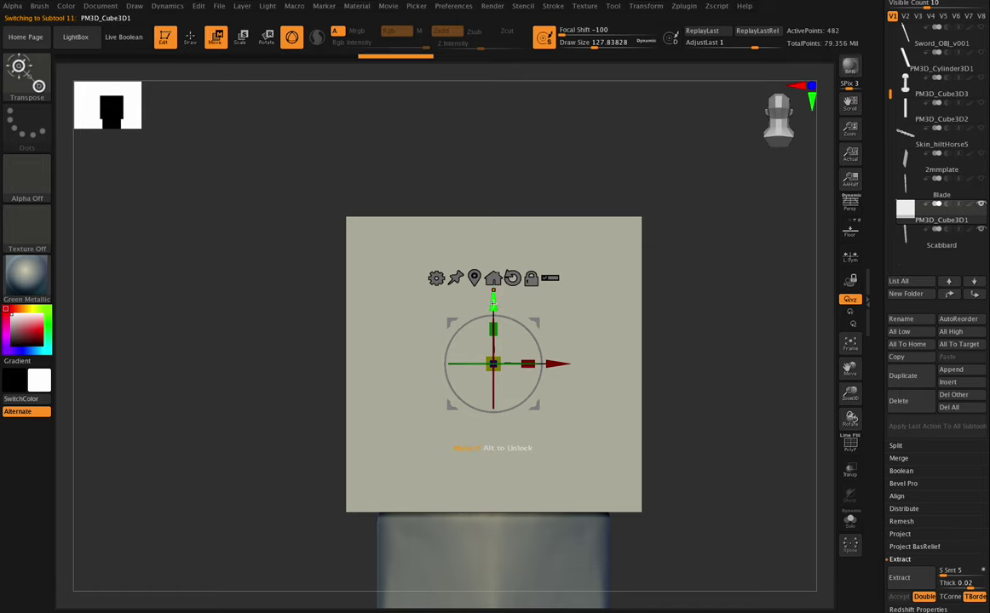
pyautogui.keyDown('alt'); pyautogui.moveTo(857, 404); pyautogui.dragTo(870, 311); pyautogui.keyUp('alt')
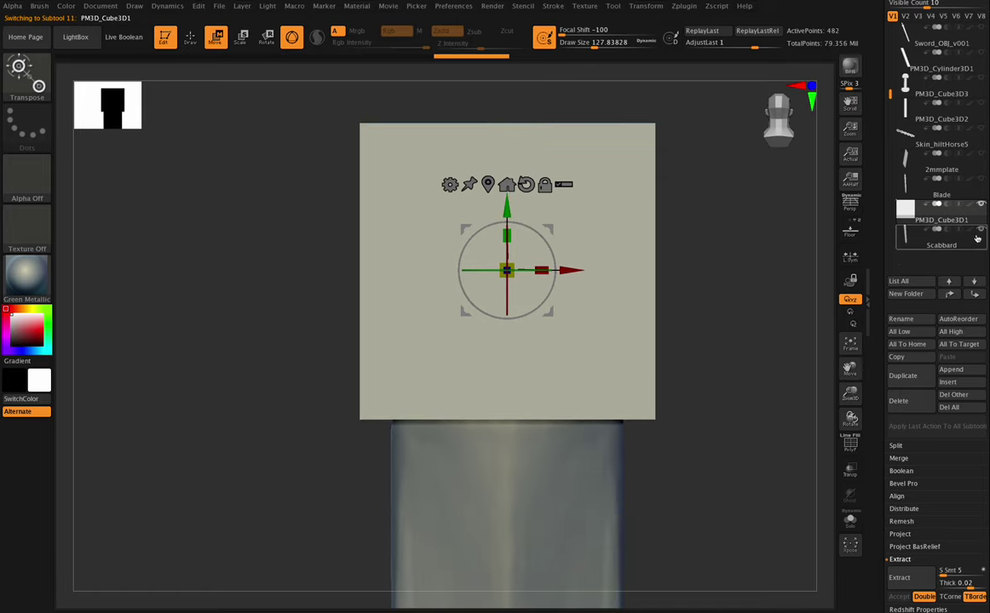
# - Make PM3D_Cube3D1 a subtractive subtool directly below the Scabbard and DynaMesh it at resolution 208
pyautogui.scroll(-1, 945, 230)
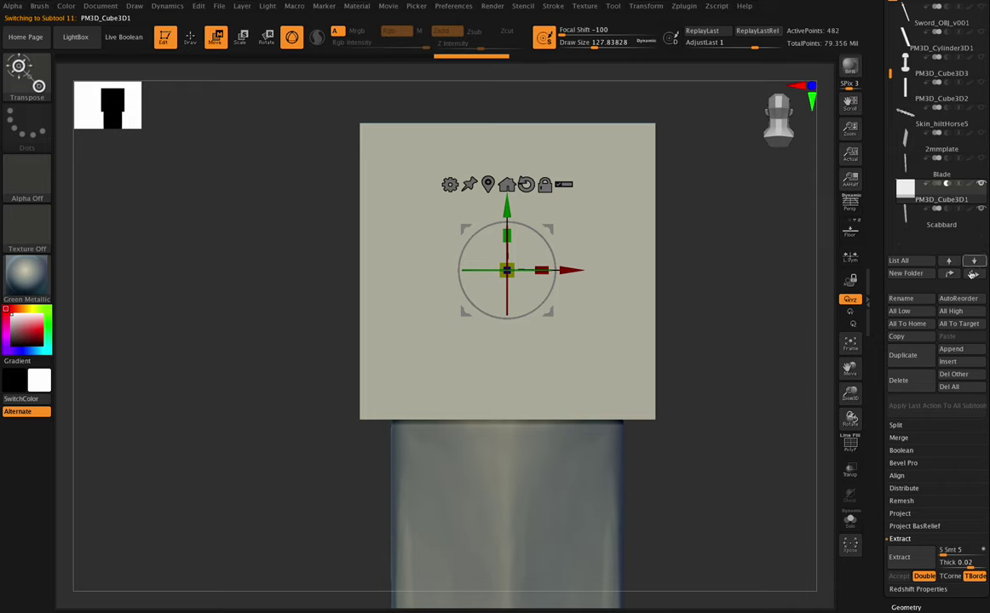
pyautogui.scroll(-10, 925, 385)
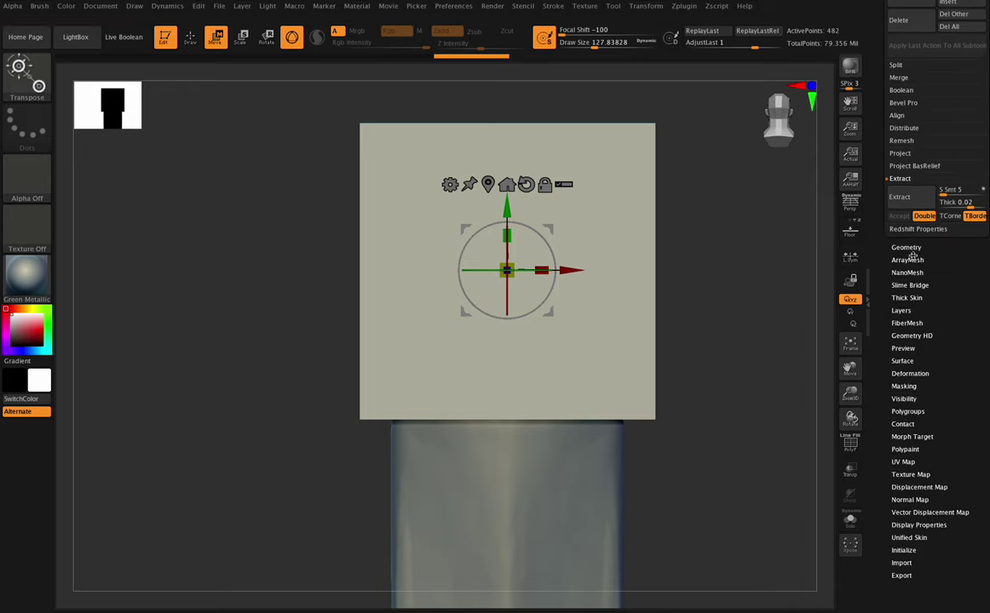
pyautogui.click(910, 249)
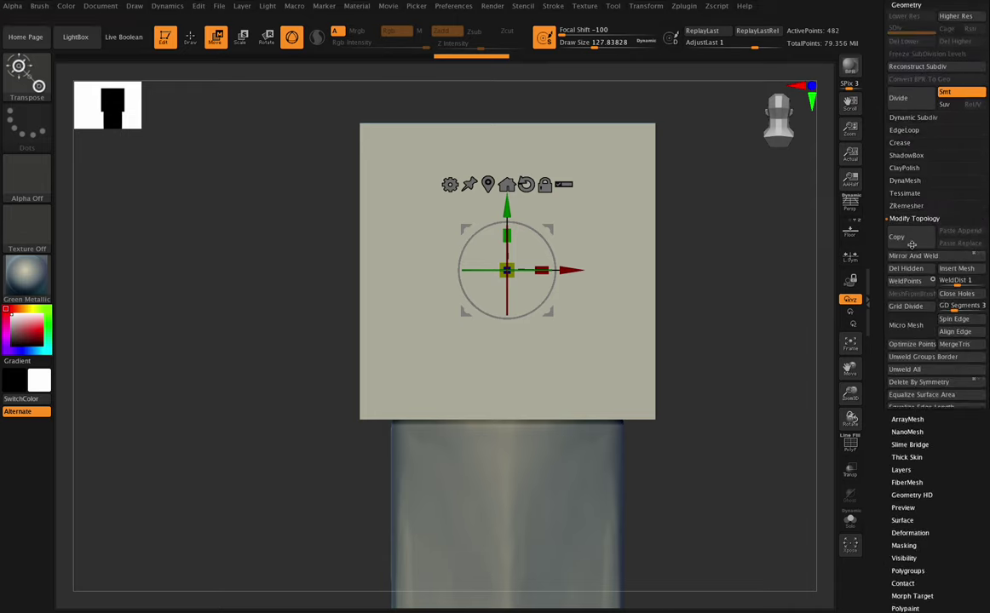
pyautogui.click(897, 178)
pyautogui.click(905, 201)
pyautogui.scroll(-3, 904, 384)
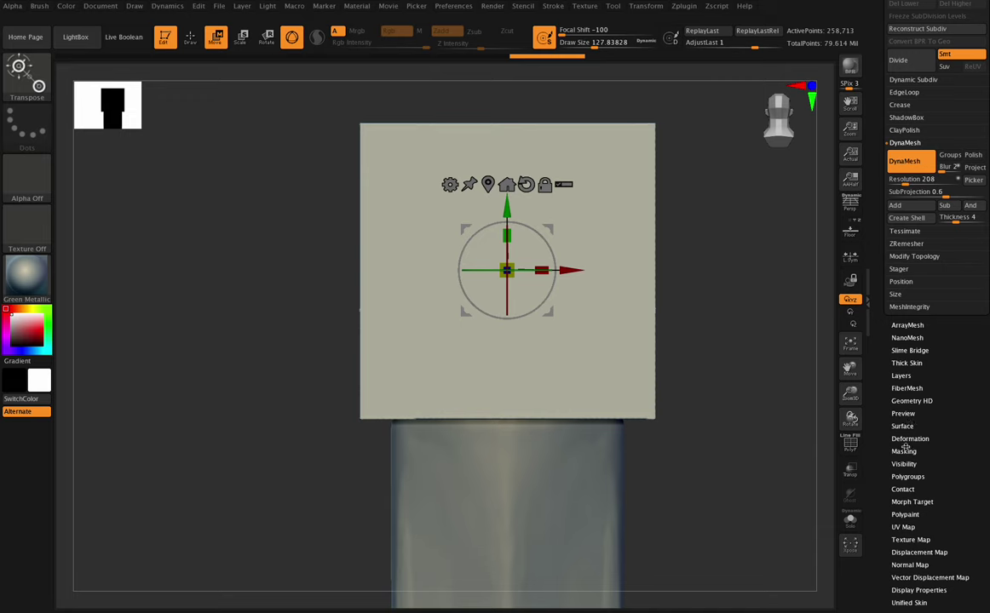
pyautogui.click(908, 477)
pyautogui.scroll(5, 909, 256)
pyautogui.click(904, 133)
pyautogui.scroll(-5, 923, 218)
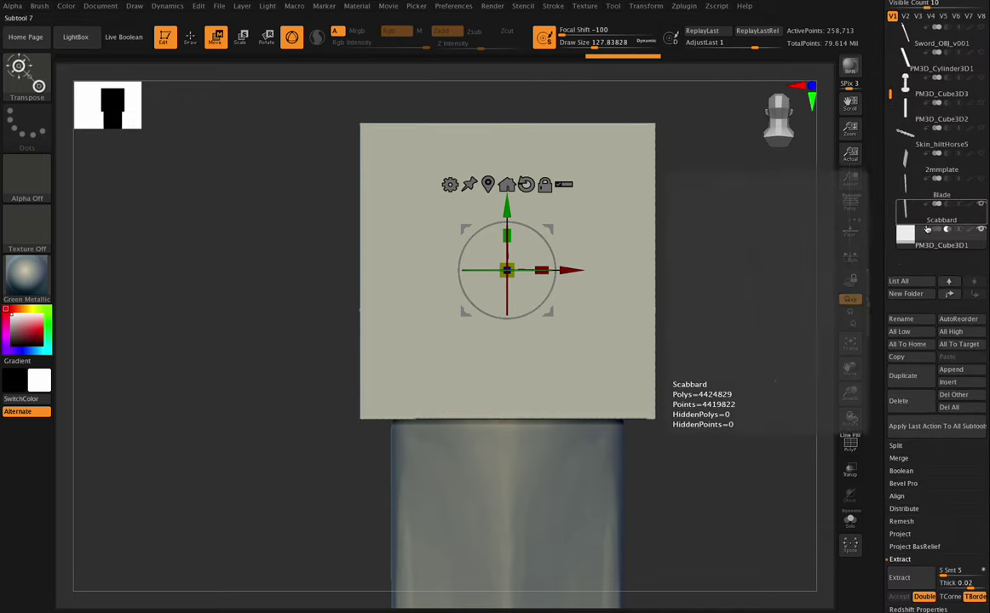
# - Merge the Scabbard down with the subtractive cube and update its DynaMesh to cut the rim off flat
pyautogui.click(920, 213)
pyautogui.click(899, 459)
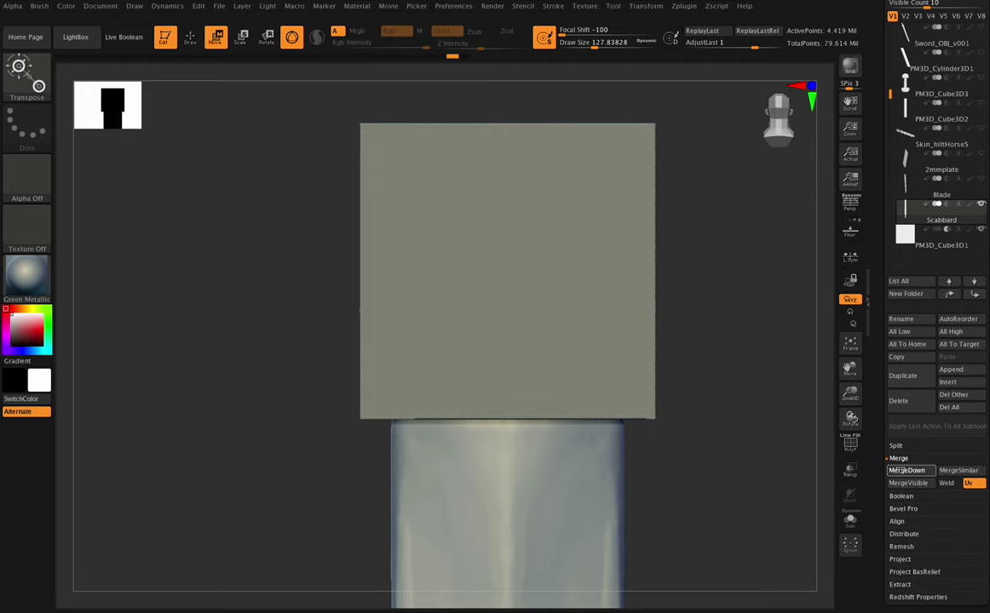
pyautogui.click(906, 470)
pyautogui.keyDown('ctrl'); pyautogui.moveTo(744, 268); pyautogui.dragTo(761, 318); pyautogui.keyUp('ctrl')
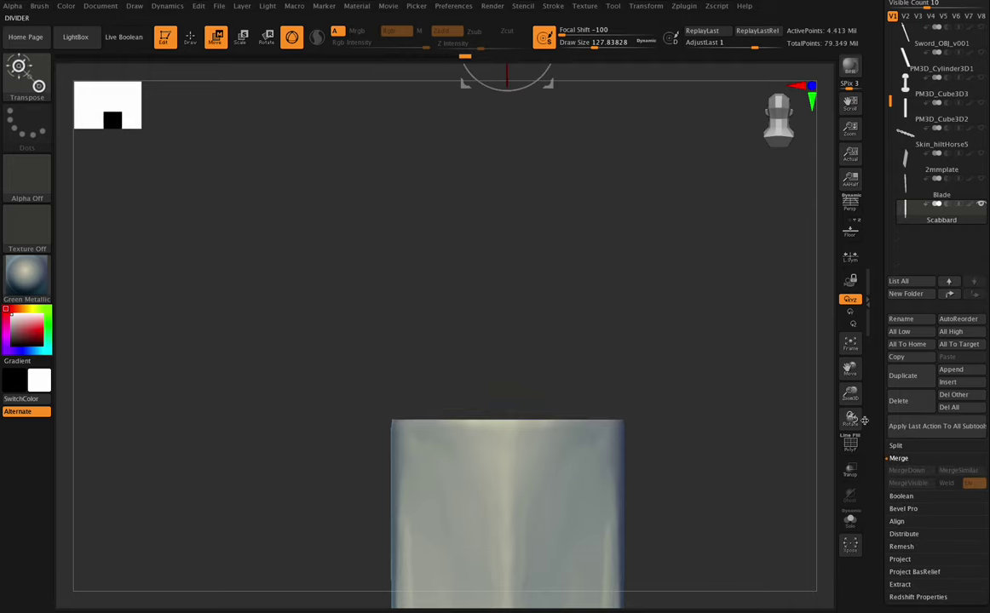
pyautogui.moveTo(851, 418); pyautogui.dragTo(850, 415)
pyautogui.moveTo(850, 370); pyautogui.dragTo(851, 367)
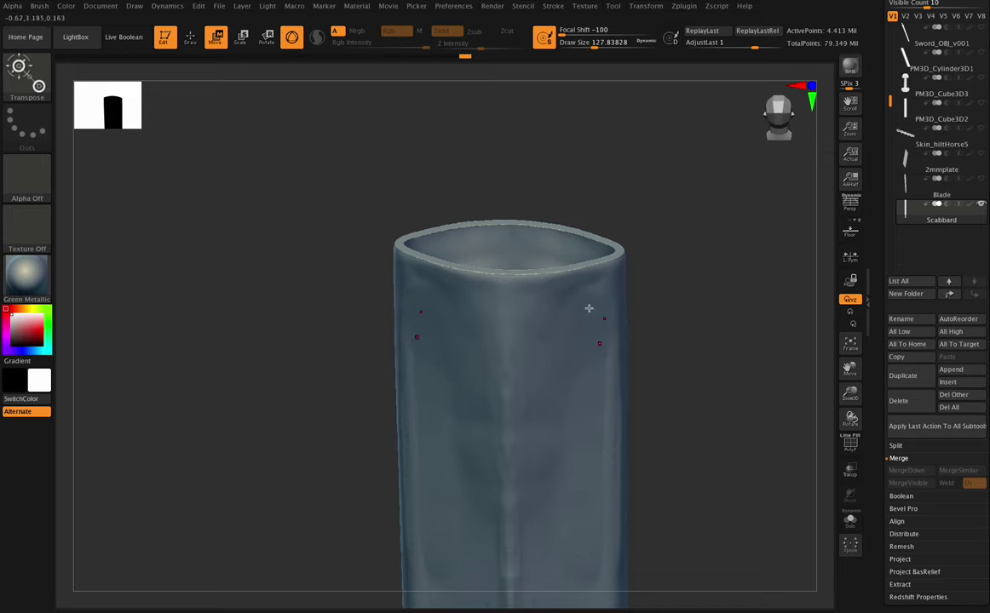
# - Even out the Scabbard's faces and central ridge with the Flatten brush at draw sizes of about 71 and 94
pyautogui.press('q')
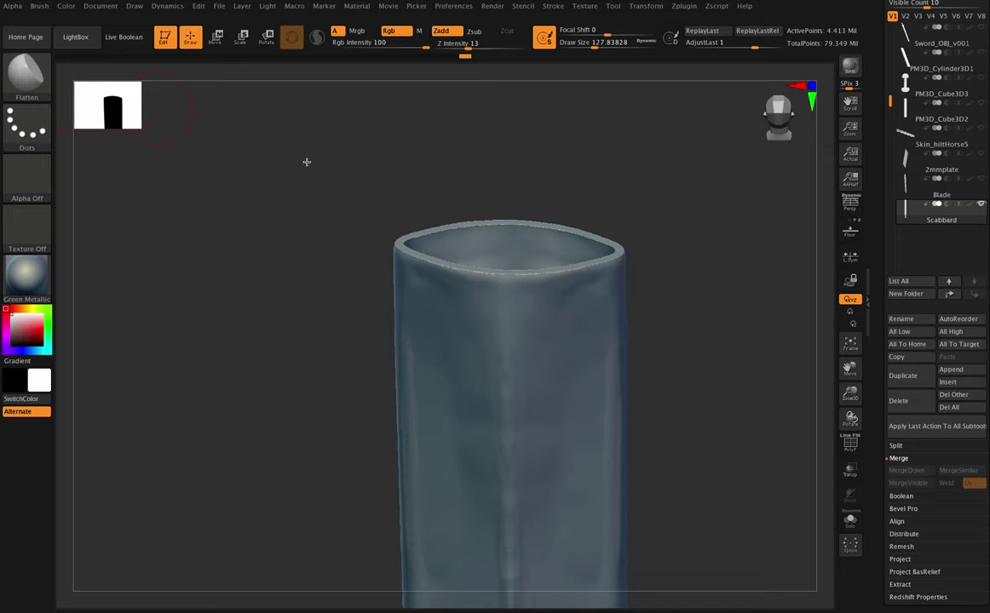
pyautogui.click(586, 43)
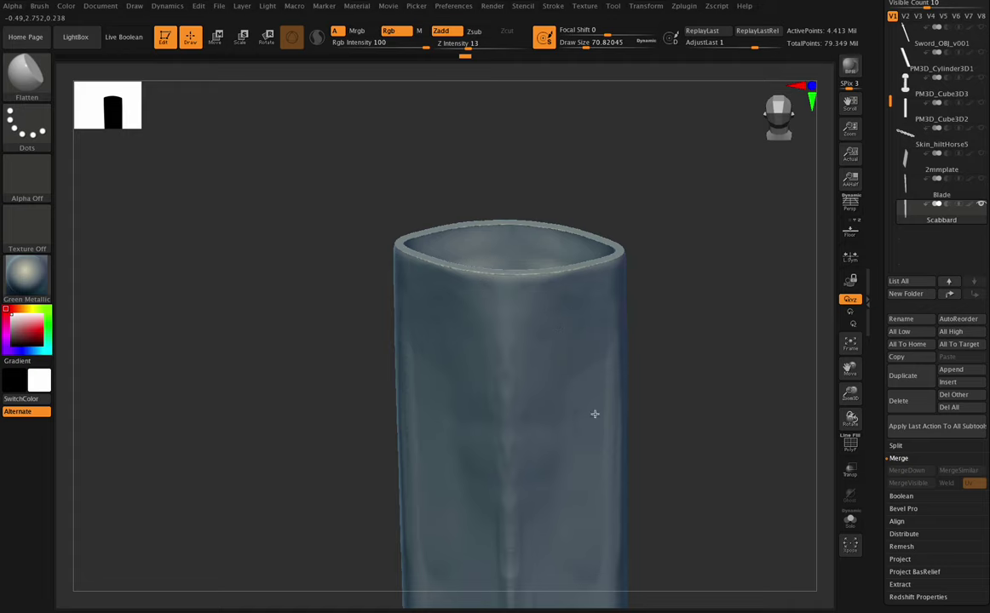
pyautogui.moveTo(586, 48); pyautogui.dragTo(595, 51)
pyautogui.moveTo(851, 418)
pyautogui.mouseDown()
pyautogui.moveTo(841, 543)
pyautogui.moveTo(822, 530)
pyautogui.mouseUp()
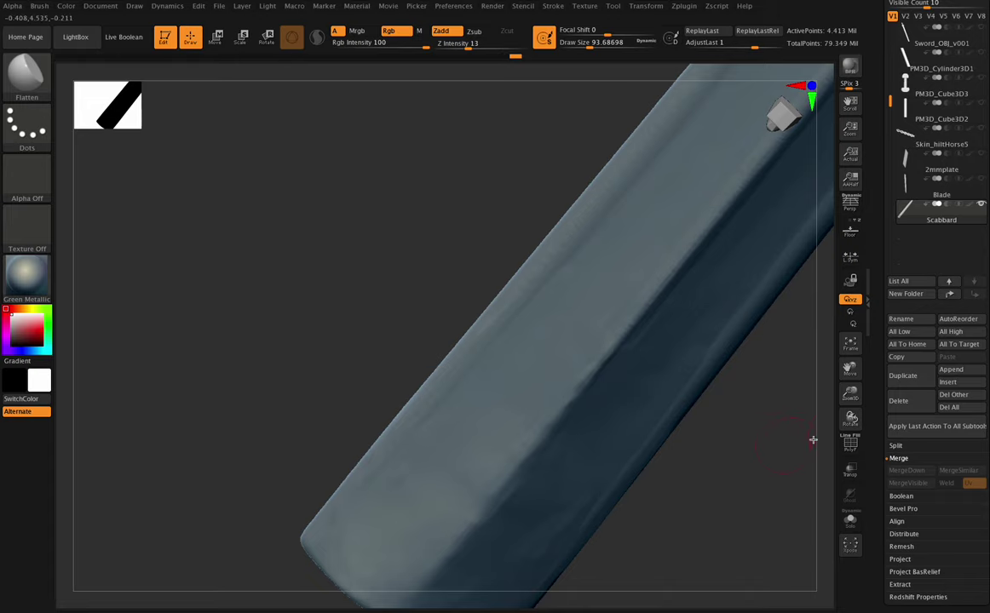
pyautogui.moveTo(850, 418); pyautogui.dragTo(842, 460)
pyautogui.moveTo(850, 394); pyautogui.dragTo(673, 350)
pyautogui.moveTo(848, 394); pyautogui.dragTo(817, 300)
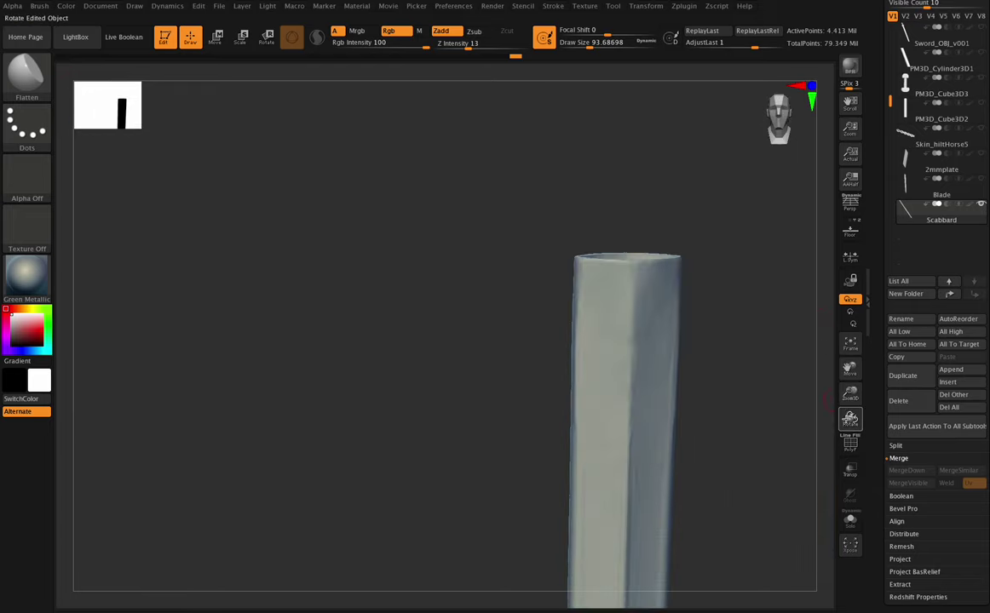
# - Smooth the Scabbard's central ridge and front faces just below the open rim with the Smooth brush
pyautogui.moveTo(851, 418)
pyautogui.mouseDown()
pyautogui.moveTo(840, 417)
pyautogui.moveTo(851, 423)
pyautogui.moveTo(830, 394)
pyautogui.moveTo(854, 433)
pyautogui.mouseUp()
pyautogui.moveTo(849, 366); pyautogui.dragTo(773, 380)
pyautogui.keyDown('ctrl'); pyautogui.moveTo(450, 193); pyautogui.dragTo(618, 229); pyautogui.keyUp('ctrl')
pyautogui.moveTo(409, 164)
pyautogui.keyDown('ctrl'); pyautogui.mouseDown()
pyautogui.moveTo(529, 216)
pyautogui.moveTo(646, 230)
pyautogui.mouseUp(); pyautogui.keyUp('ctrl')
pyautogui.press('shift')
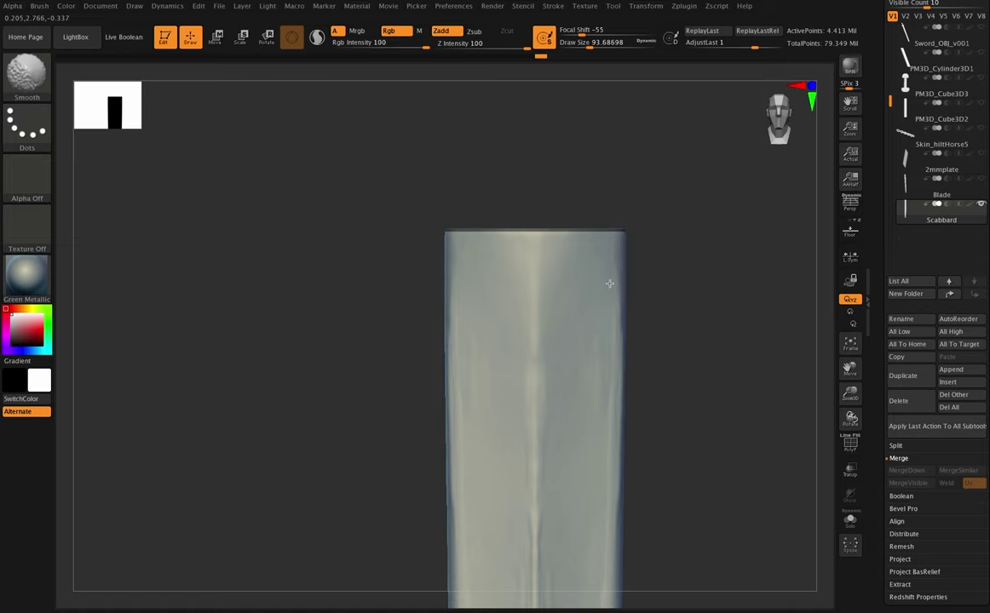
pyautogui.moveTo(843, 413); pyautogui.dragTo(842, 437)
pyautogui.keyDown('shift'); pyautogui.moveTo(496, 266); pyautogui.dragTo(515, 250); pyautogui.keyUp('shift')
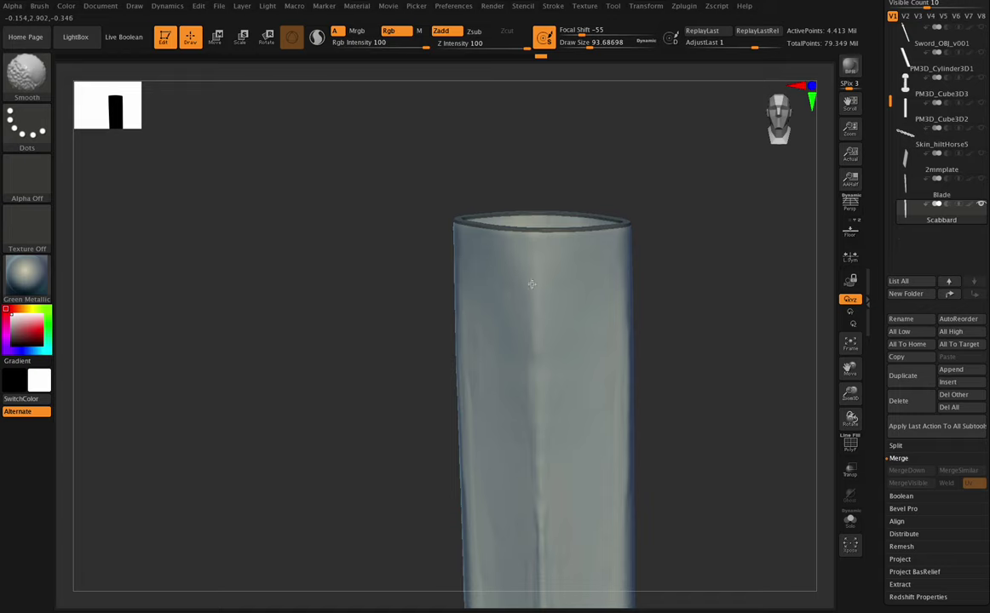
pyautogui.keyDown('shift'); pyautogui.moveTo(542, 268); pyautogui.dragTo(535, 292); pyautogui.keyUp('shift')
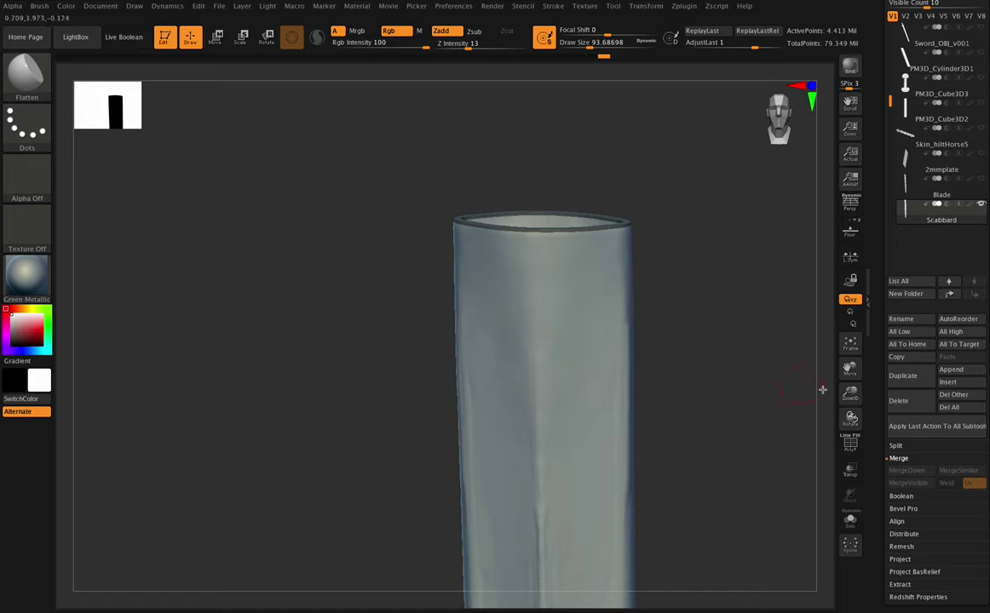
pyautogui.moveTo(834, 393); pyautogui.dragTo(596, 257)
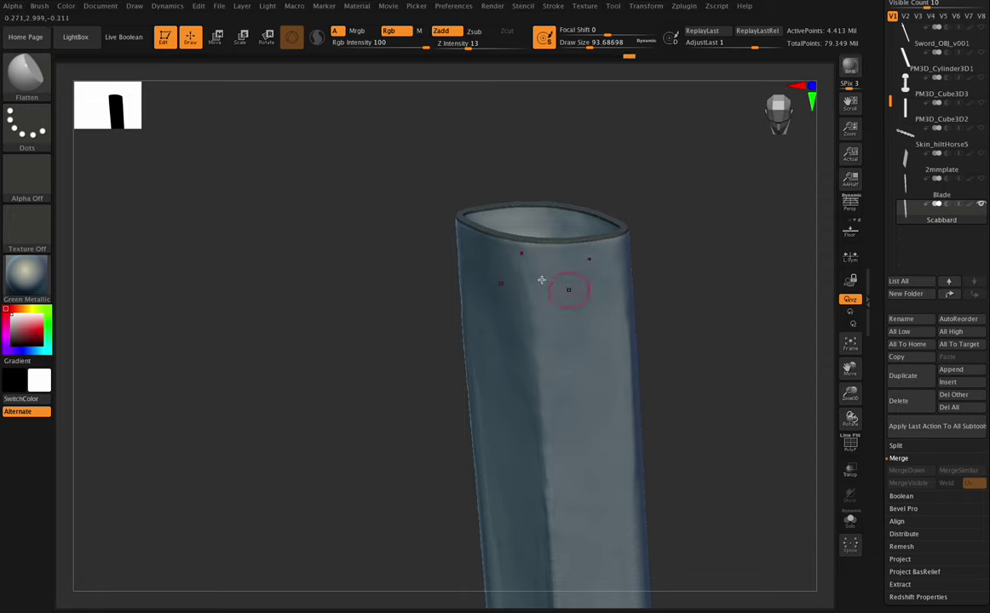
pyautogui.press('shift')
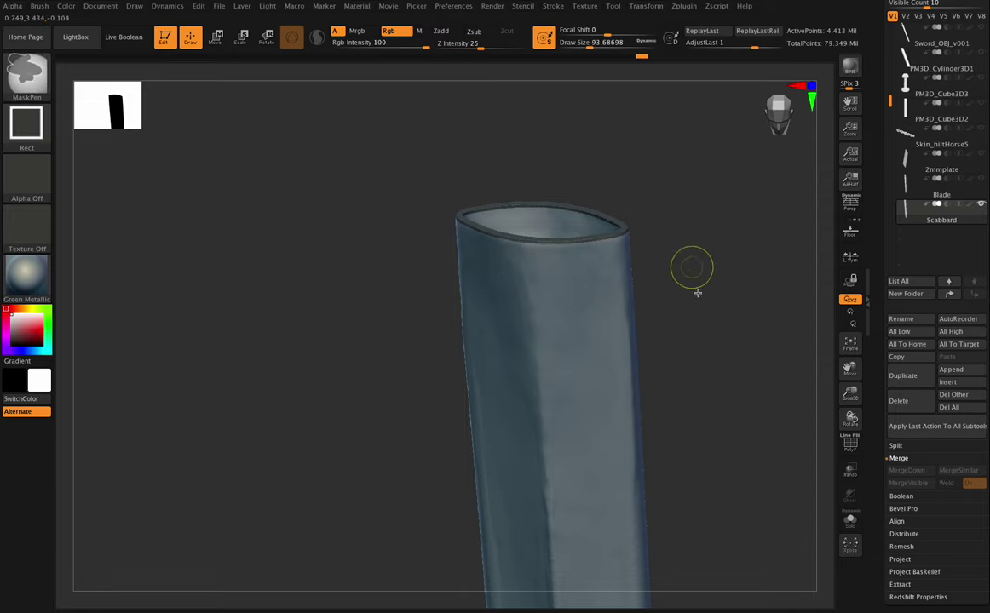
# - Mask a straight rectangular band across the Scabbard's open end and show the reference image behind it
pyautogui.keyDown('ctrl'); pyautogui.moveTo(699, 305); pyautogui.dragTo(722, 351); pyautogui.keyUp('ctrl')
pyautogui.moveTo(845, 413)
pyautogui.mouseDown()
pyautogui.moveTo(838, 394)
pyautogui.moveTo(846, 431)
pyautogui.moveTo(844, 412)
pyautogui.mouseUp()
pyautogui.keyDown('ctrl'); pyautogui.moveTo(428, 186); pyautogui.dragTo(614, 314); pyautogui.keyUp('ctrl')
pyautogui.keyDown('ctrl'); pyautogui.moveTo(366, 196); pyautogui.dragTo(597, 332); pyautogui.keyUp('ctrl')
pyautogui.click(847, 236)
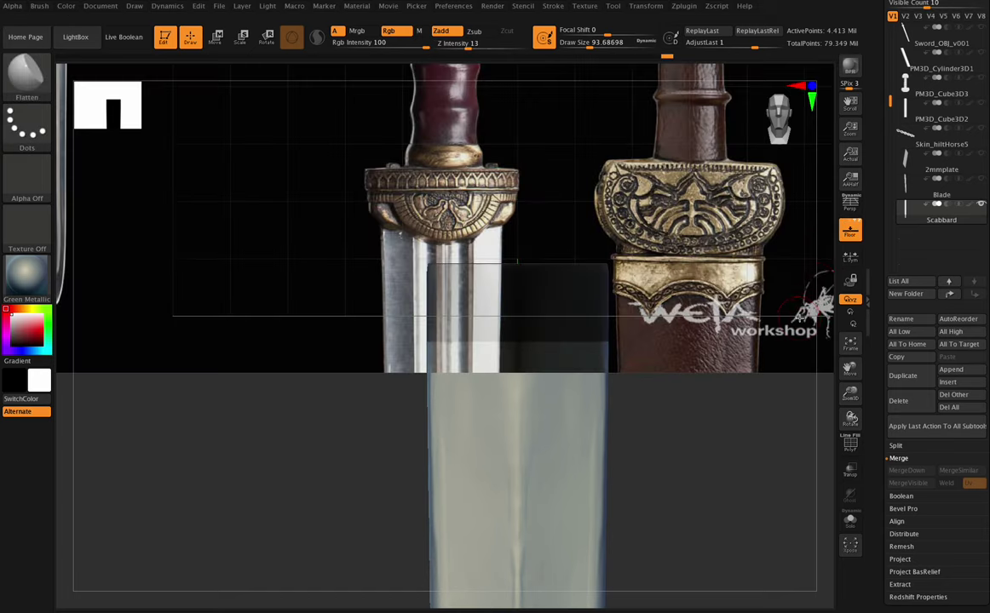
pyautogui.moveTo(848, 368); pyautogui.dragTo(793, 346)
pyautogui.moveTo(849, 394); pyautogui.dragTo(794, 338)
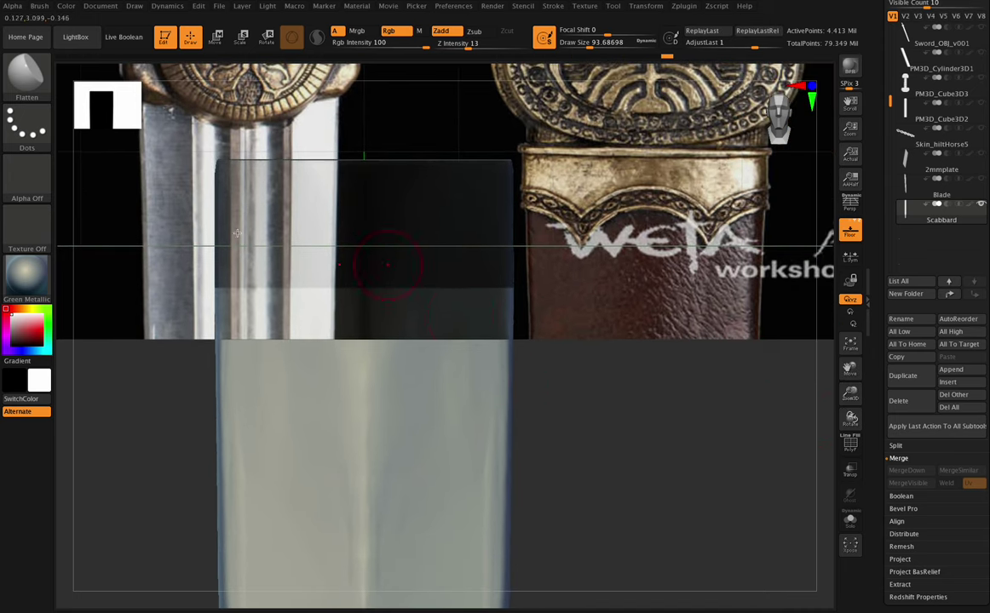
# - Switch the mask stroke to Circle and carve the band's lower edge into scallops, with a full arch in the centre and half arches beside it
pyautogui.press('ctrl')
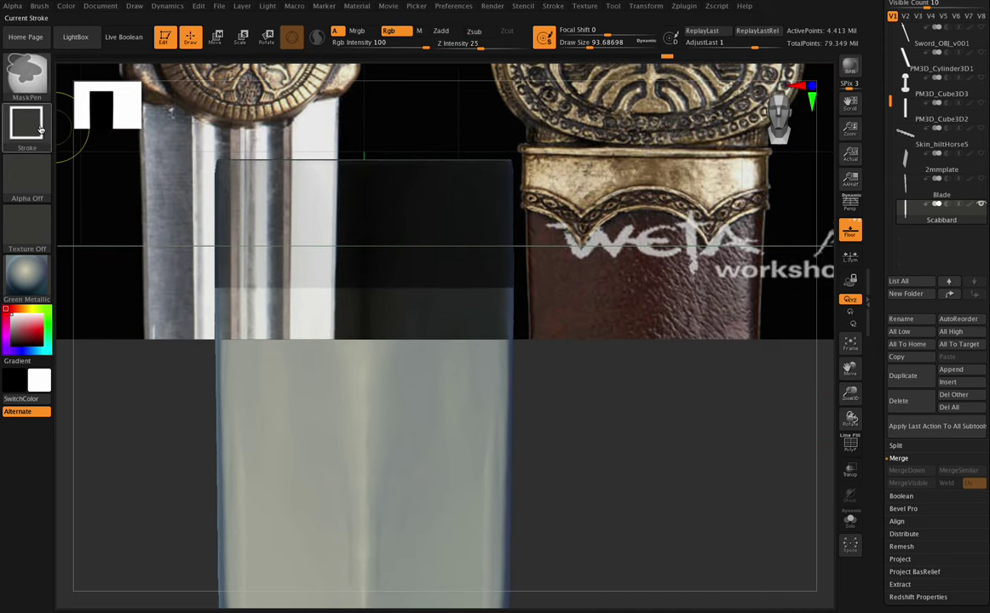
pyautogui.click(40, 128)
pyautogui.click(118, 163)
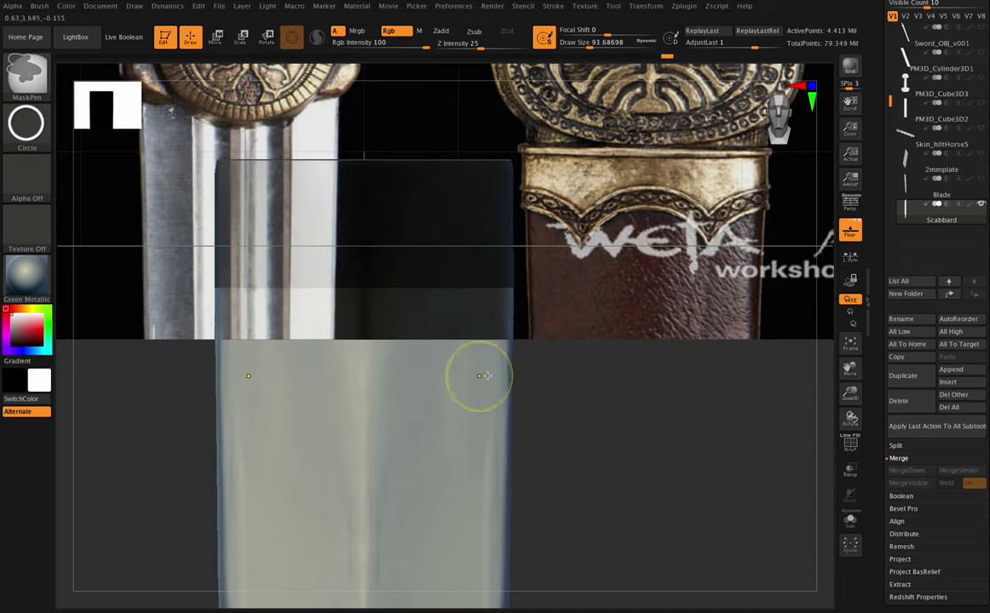
pyautogui.press('ctrl')
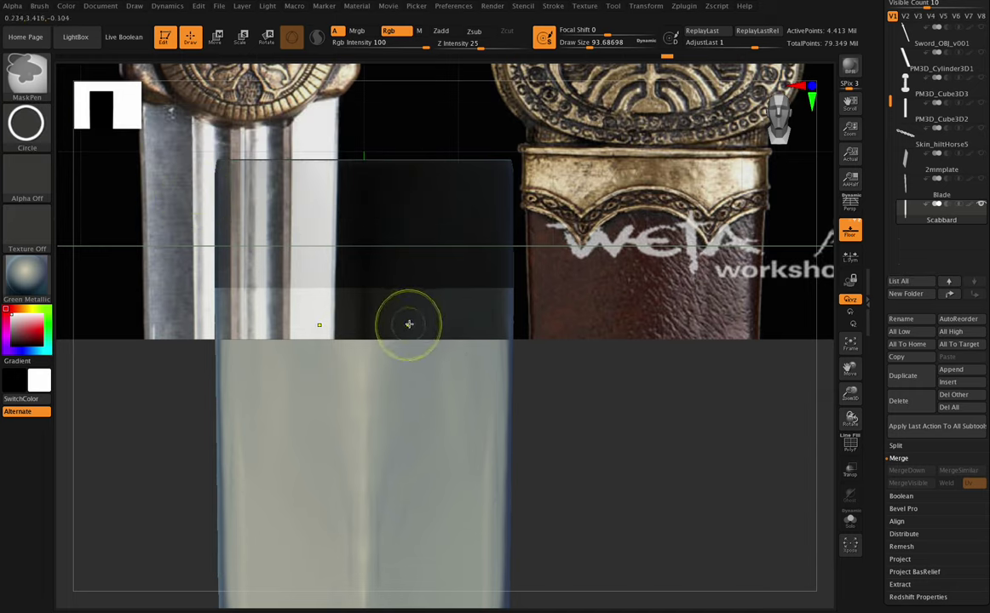
pyautogui.keyDown('ctrl'); pyautogui.moveTo(411, 328); pyautogui.dragTo(307, 234); pyautogui.keyUp('ctrl')
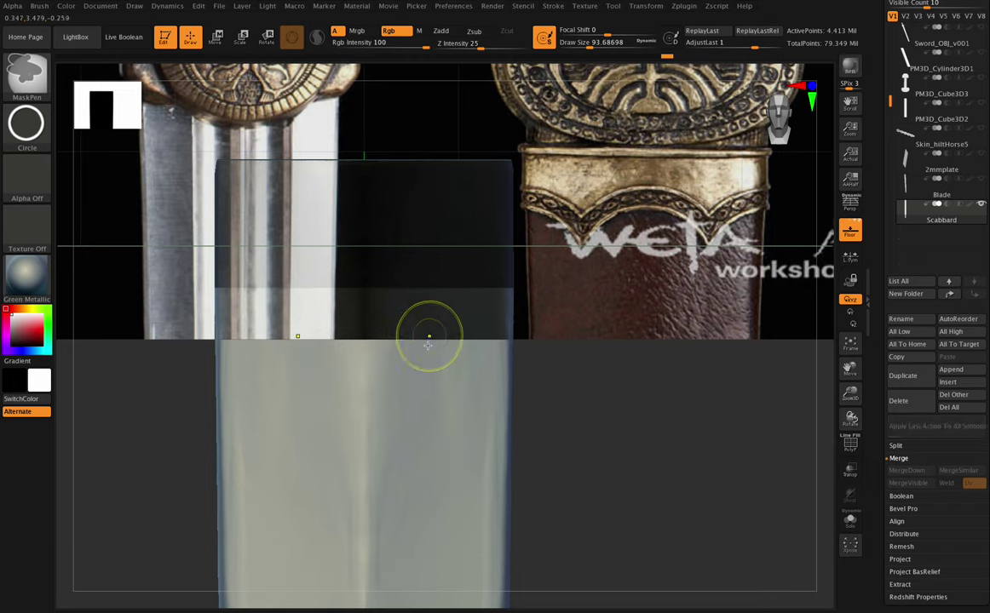
pyautogui.keyDown('ctrl'); pyautogui.moveTo(371, 302); pyautogui.dragTo(297, 231); pyautogui.keyUp('ctrl')
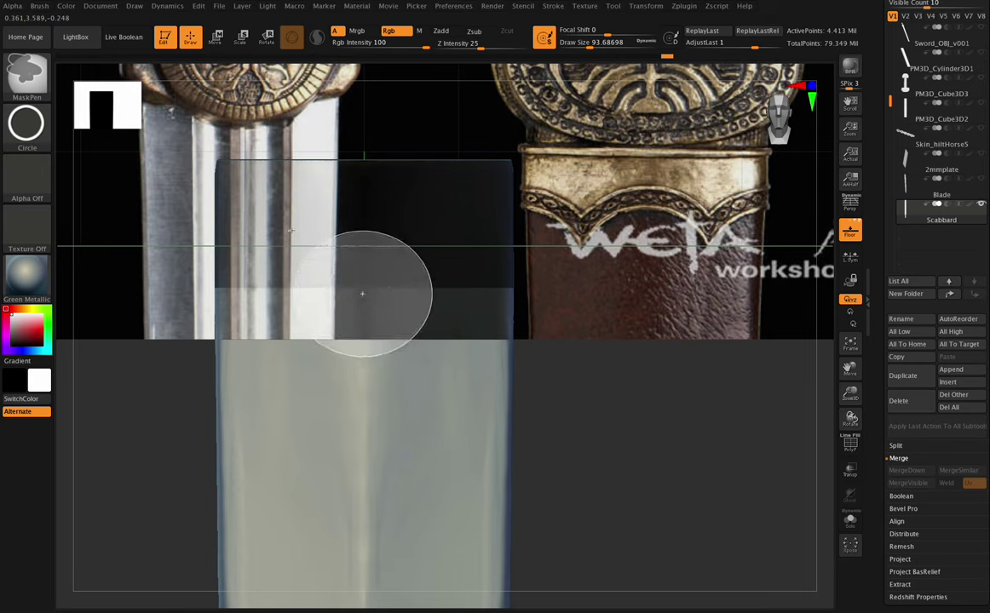
pyautogui.keyDown('ctrl'); pyautogui.moveTo(292, 230); pyautogui.dragTo(294, 232); pyautogui.keyUp('ctrl')
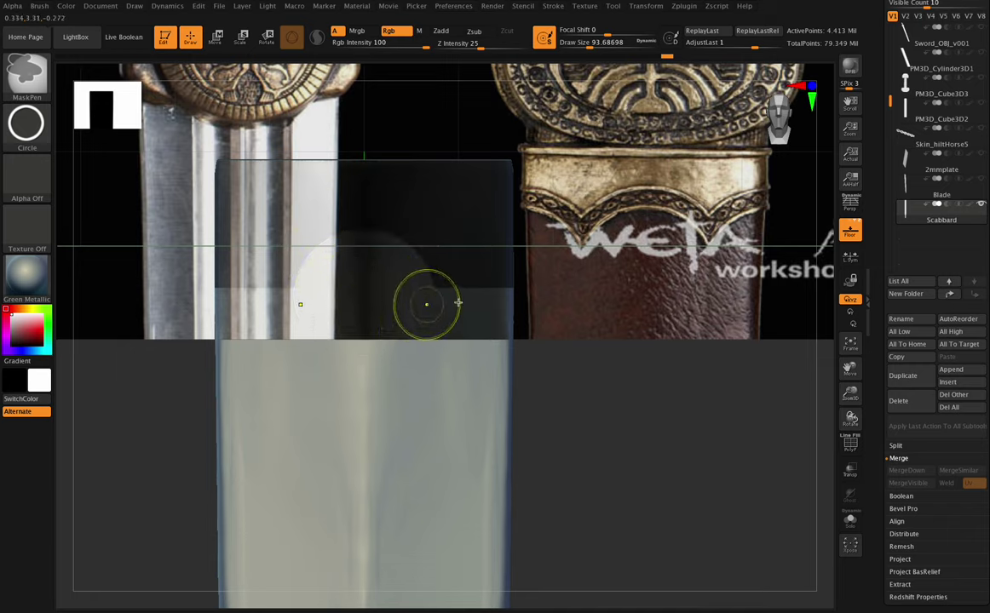
pyautogui.keyDown('ctrl'); pyautogui.moveTo(466, 309); pyautogui.dragTo(573, 230); pyautogui.keyUp('ctrl')
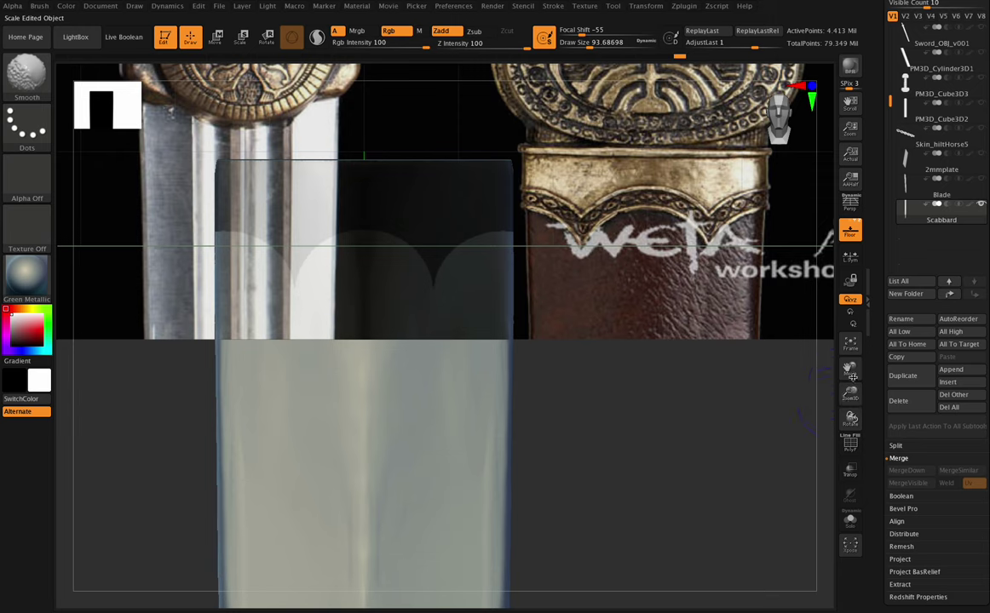
# - Lower the front-back reference image with its Vertical Offset so the pictured collar lines up with the Scabbard's rim
pyautogui.click(135, 6)
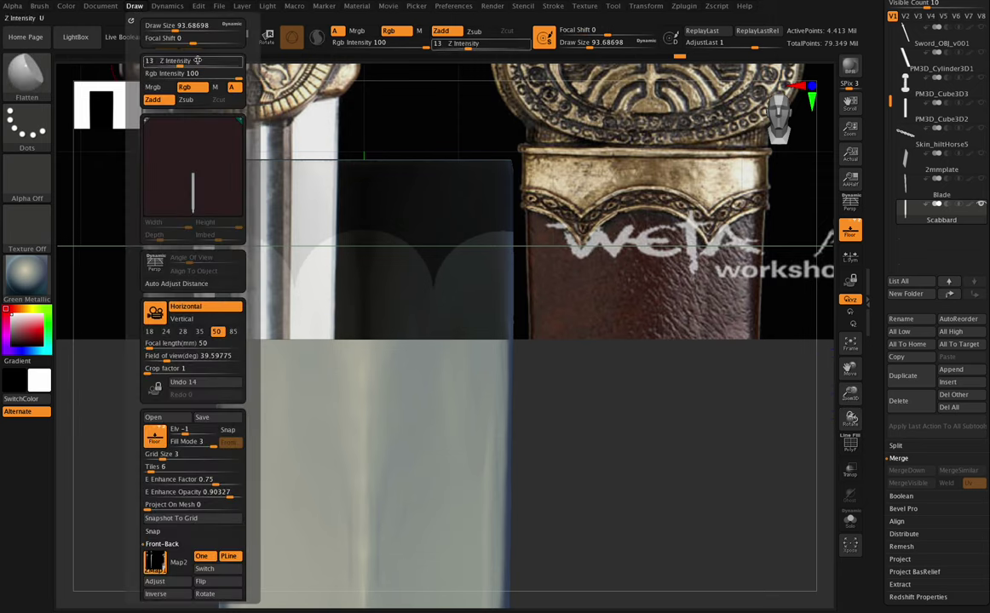
pyautogui.scroll(-4, 243, 231)
pyautogui.scroll(-1, 253, 435)
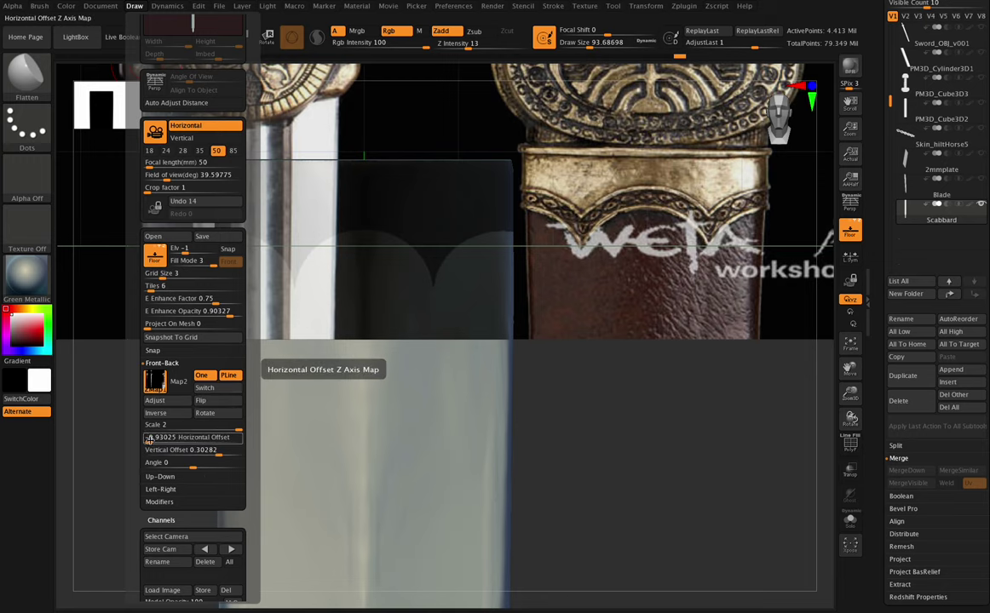
pyautogui.moveTo(149, 441); pyautogui.dragTo(148, 441)
pyautogui.moveTo(218, 454); pyautogui.dragTo(220, 459)
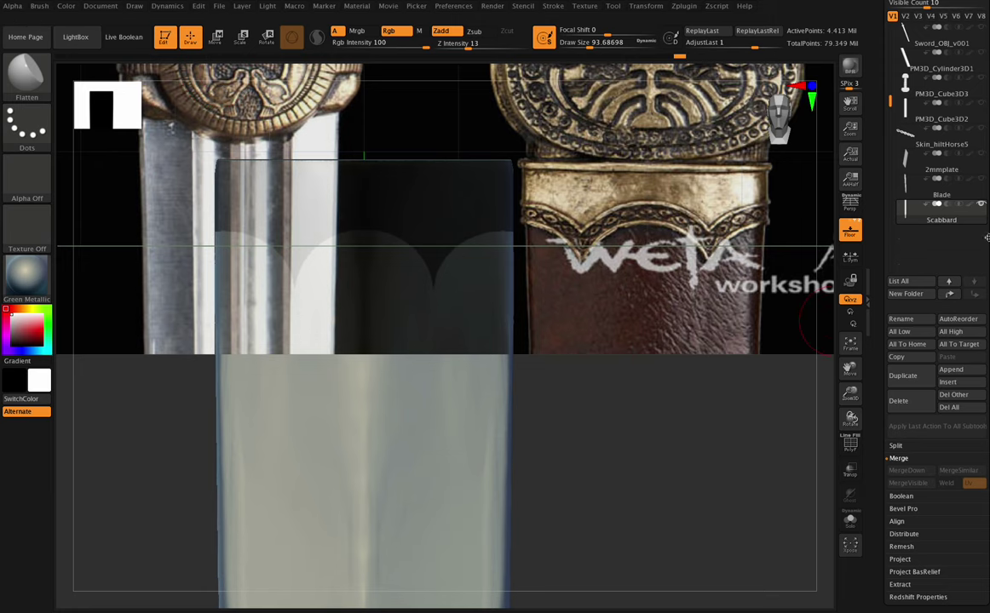
# - Extract the masked scalloped band as a new collar subtool at thickness 0.00035 and accept it
pyautogui.scroll(-5, 930, 439)
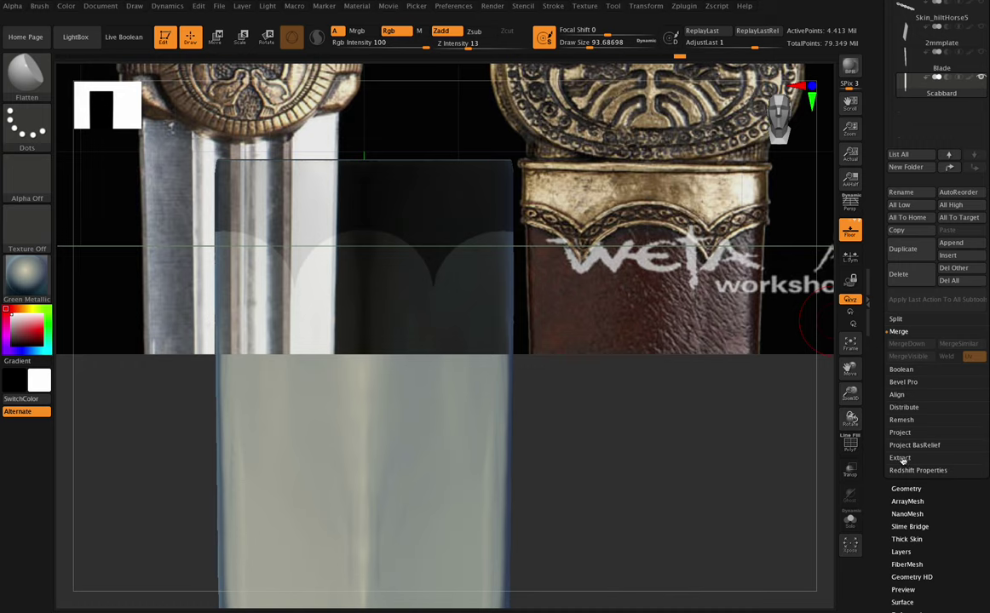
pyautogui.click(900, 458)
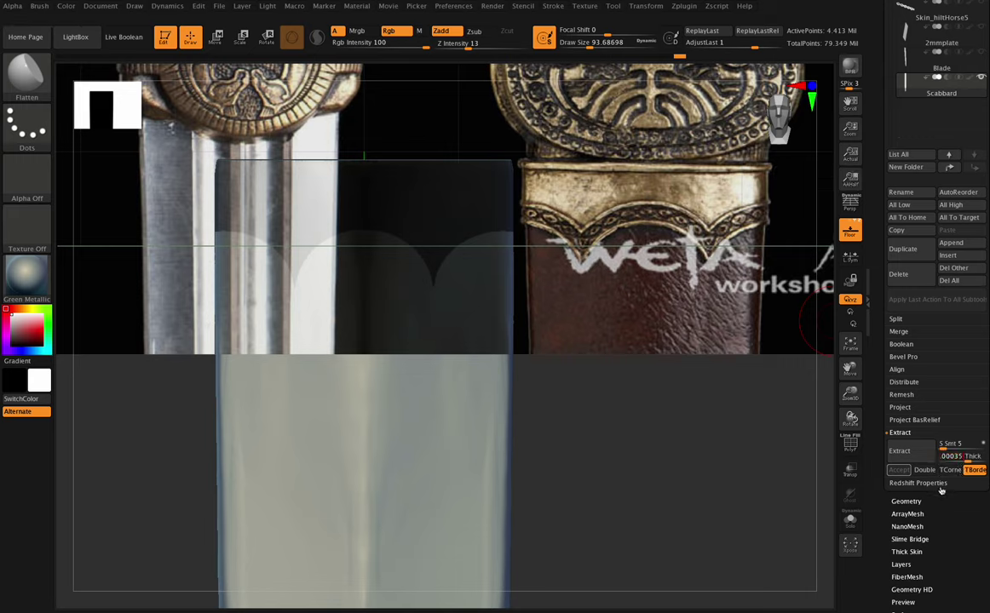
pyautogui.click(901, 453)
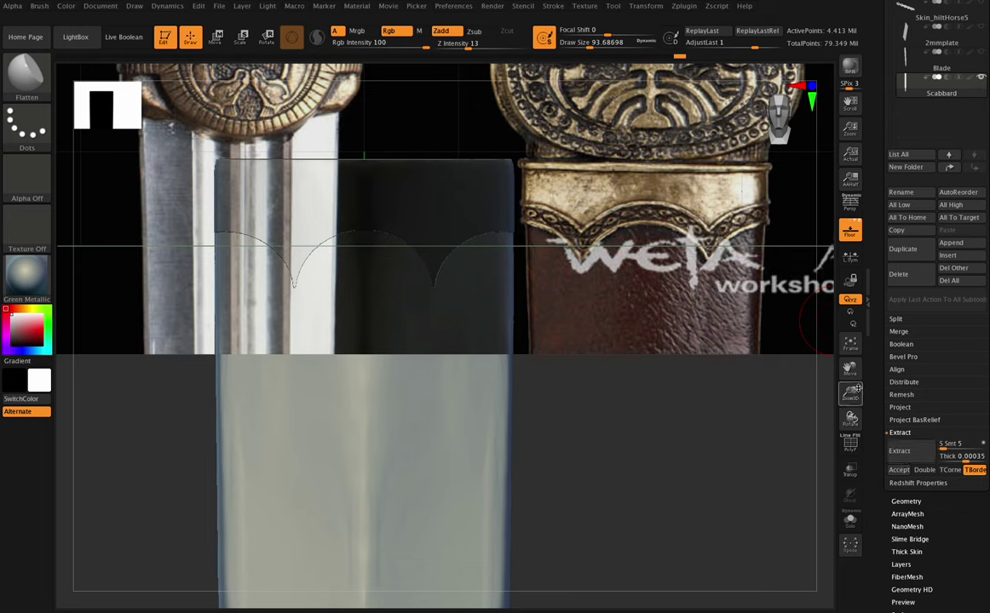
pyautogui.click(897, 471)
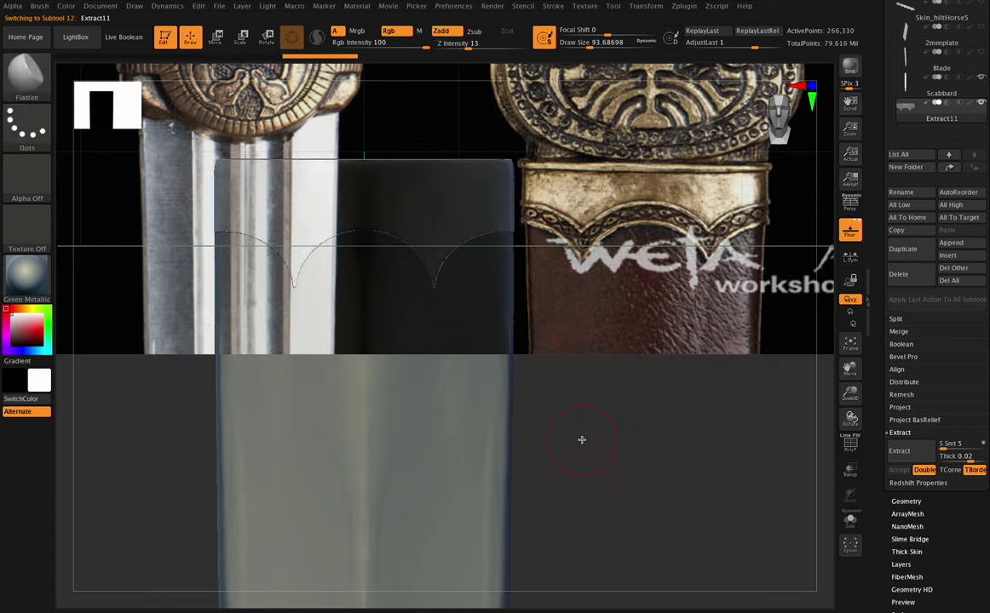
# - Hide the extracted collar's thin pointed scallop tips and delete the hidden geometry
pyautogui.keyDown('ctrl'); pyautogui.keyDown('shift'); pyautogui.moveTo(552, 445); pyautogui.dragTo(157, 281); pyautogui.keyUp('shift'); pyautogui.keyUp('ctrl')
pyautogui.moveTo(881, 325); pyautogui.dragTo(877, 265)
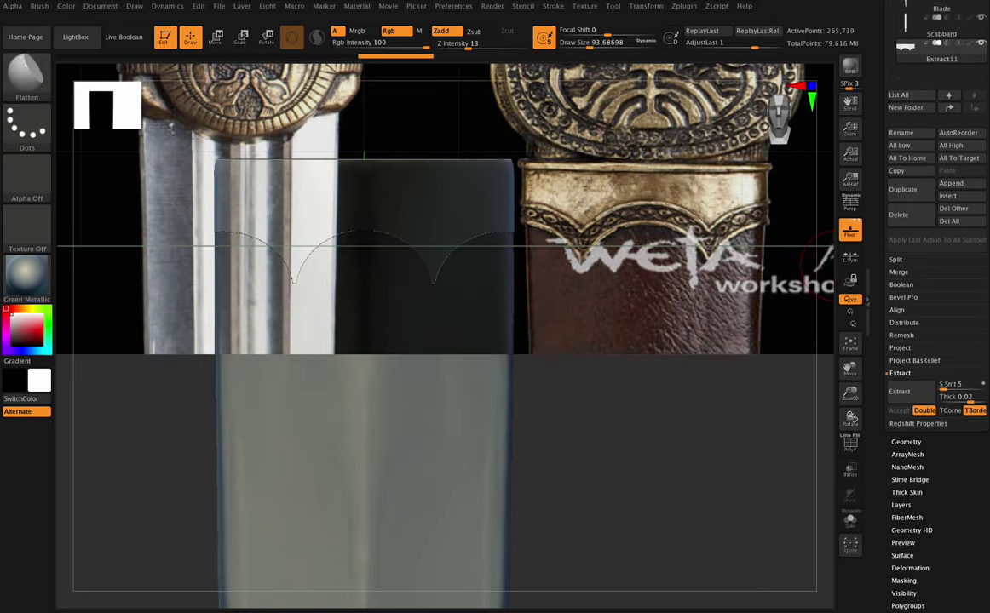
pyautogui.click(908, 442)
pyautogui.click(907, 205)
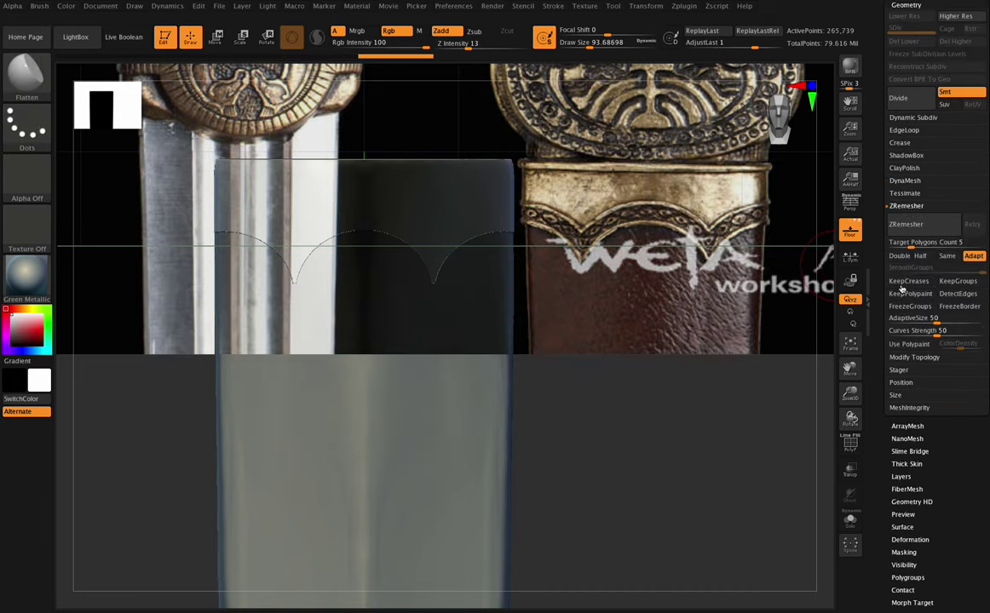
pyautogui.click(907, 205)
pyautogui.click(914, 218)
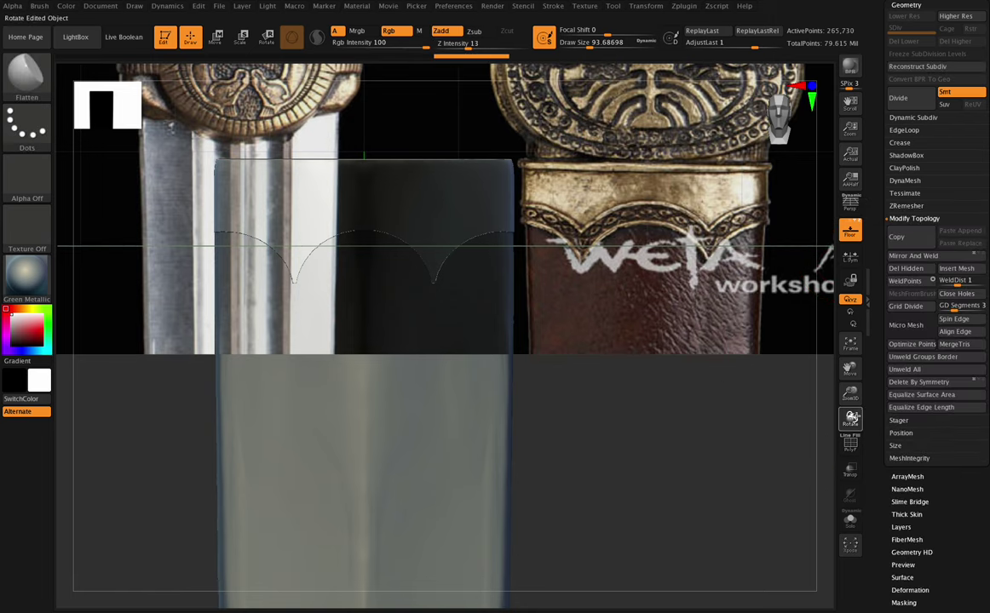
pyautogui.moveTo(850, 418); pyautogui.dragTo(818, 218)
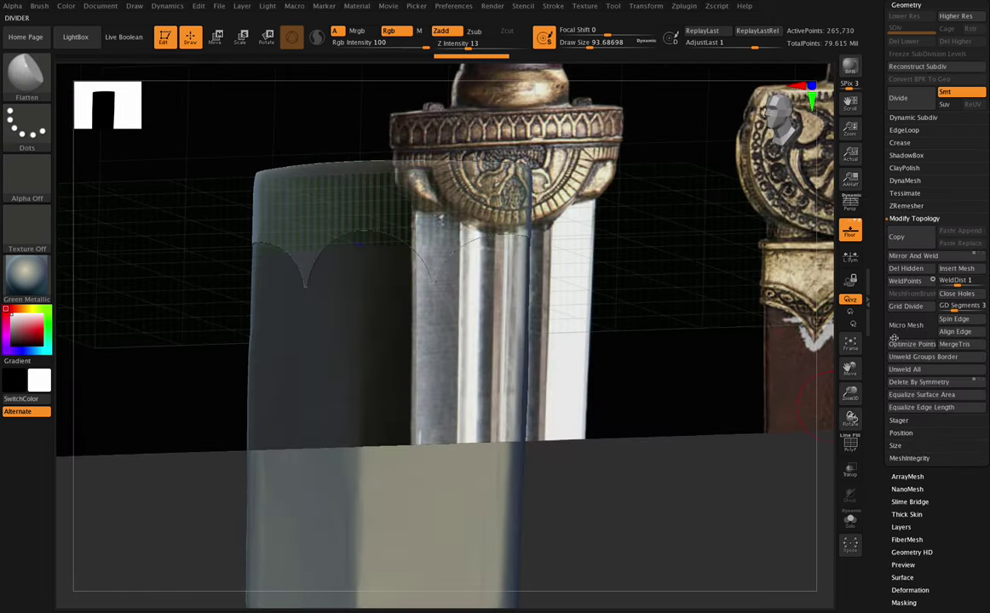
# - Try DynaMeshing the extracted collar at resolution 872, inspect its scalloped edge, and undo the remesh
pyautogui.click(907, 182)
pyautogui.moveTo(922, 219); pyautogui.dragTo(919, 213)
pyautogui.click(925, 201)
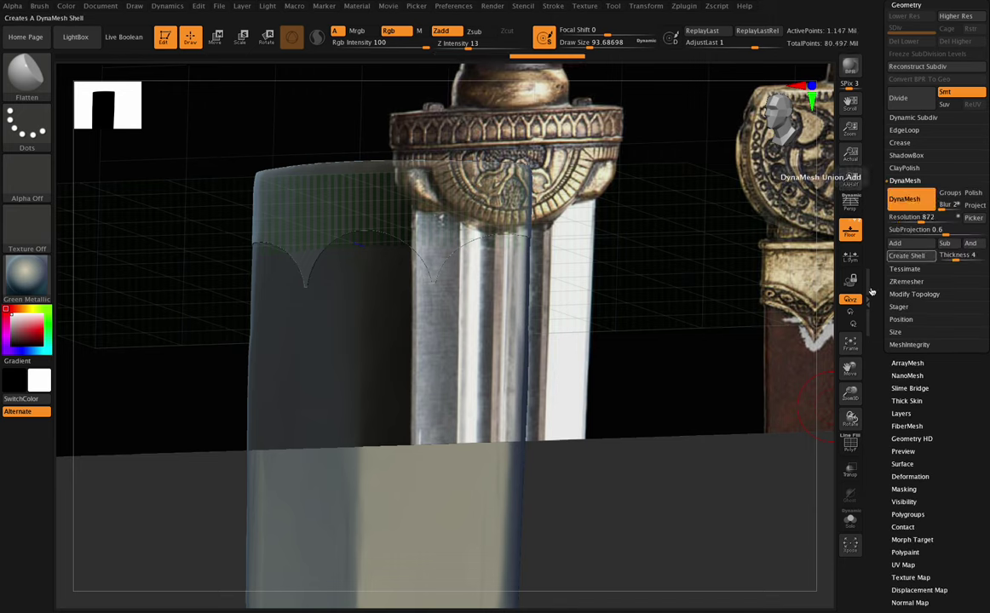
pyautogui.click(850, 344)
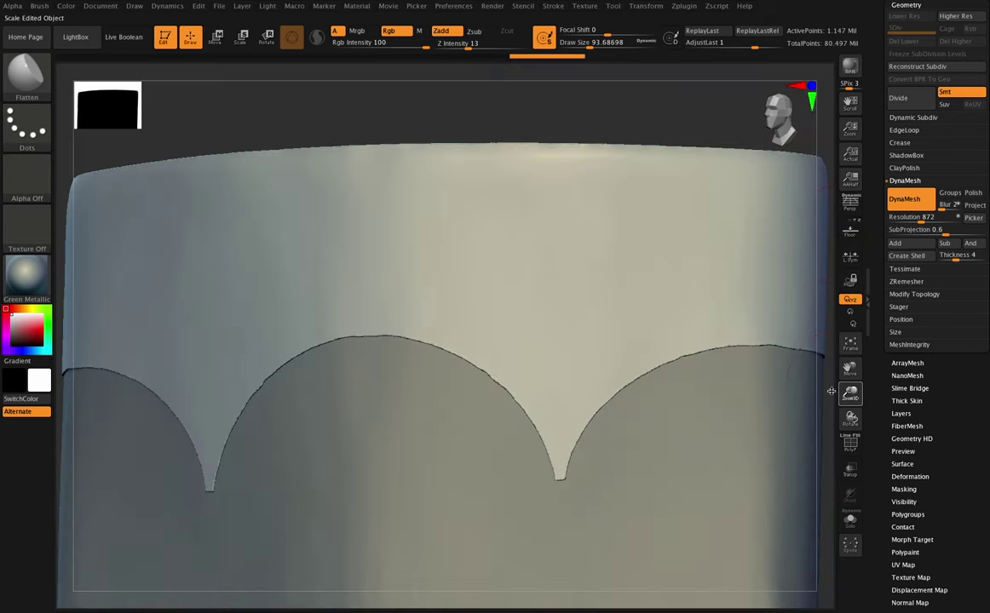
pyautogui.moveTo(832, 391); pyautogui.dragTo(850, 421)
pyautogui.hotkey('ctrl', 'z')
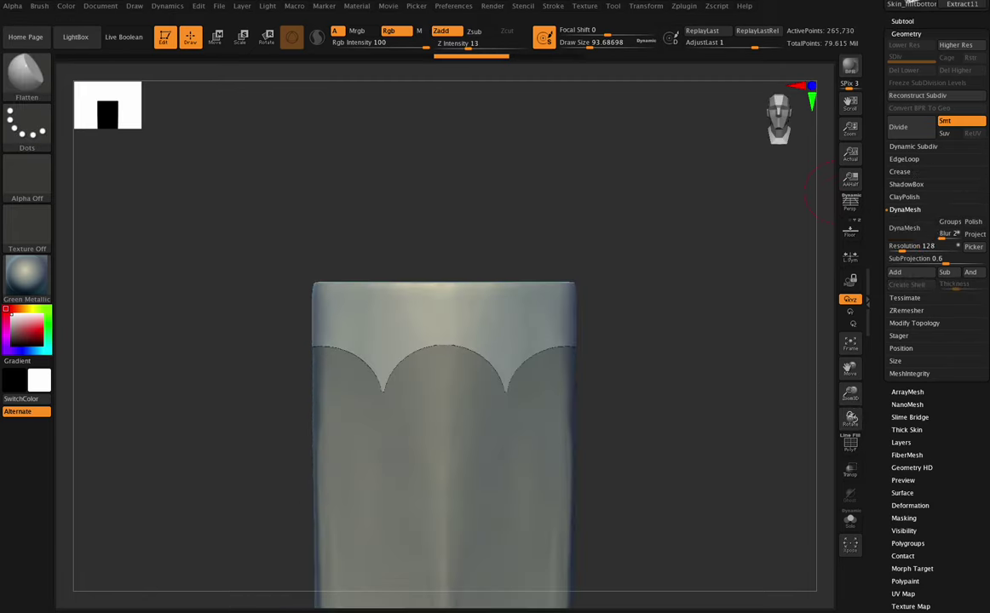
# - Delete the thin collar subtool and extract the Scabbard's masked scalloped band again at thickness 0.0035, accepting the result
pyautogui.click(906, 23)
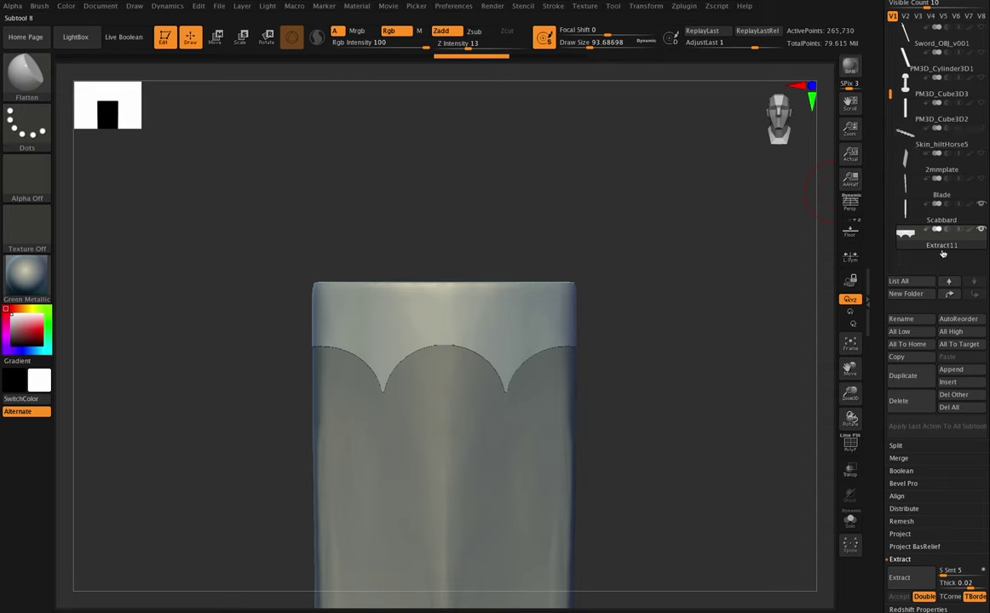
pyautogui.click(899, 401)
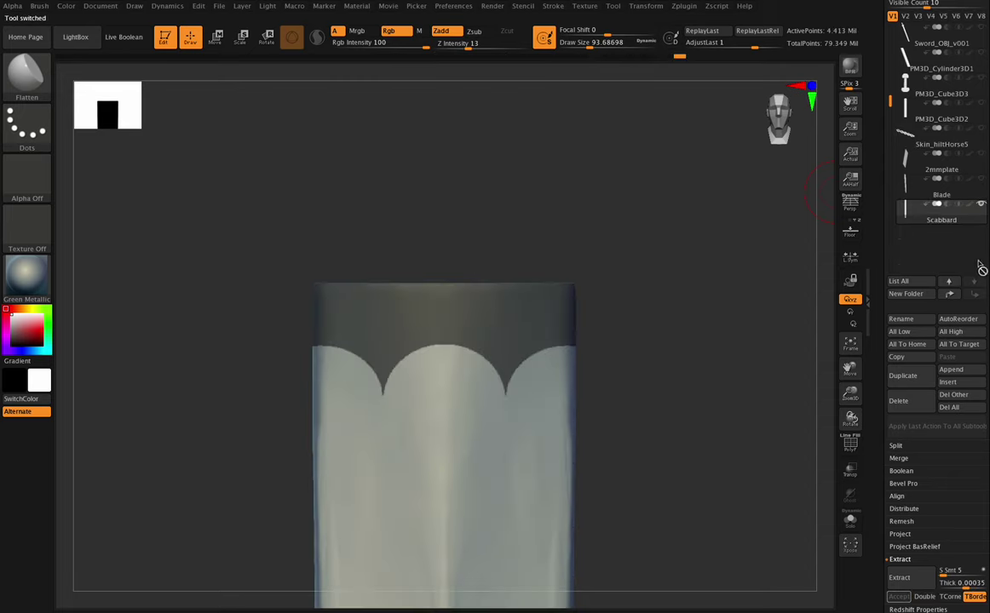
pyautogui.scroll(-5, 912, 375)
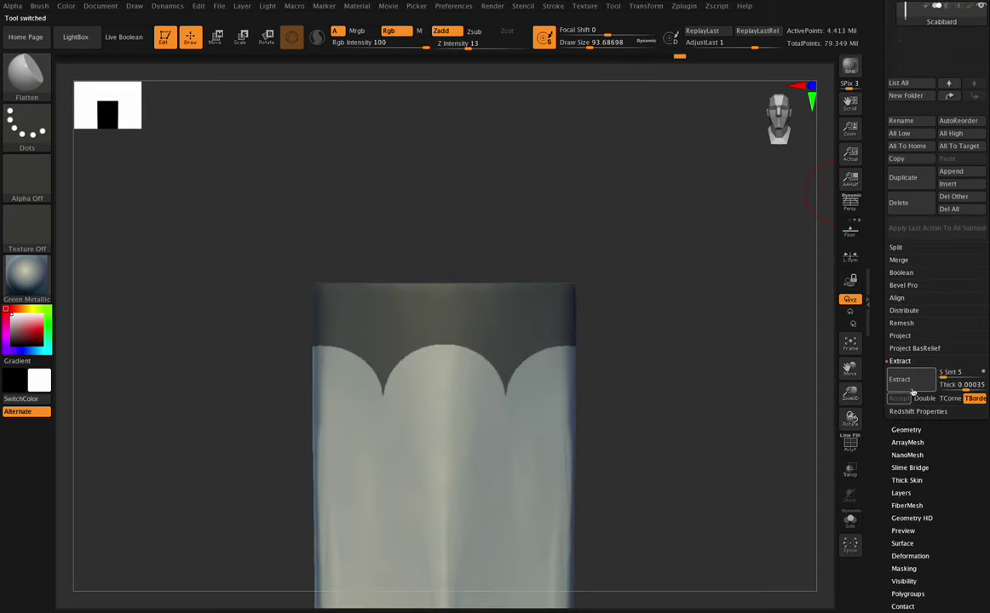
pyautogui.click(952, 382)
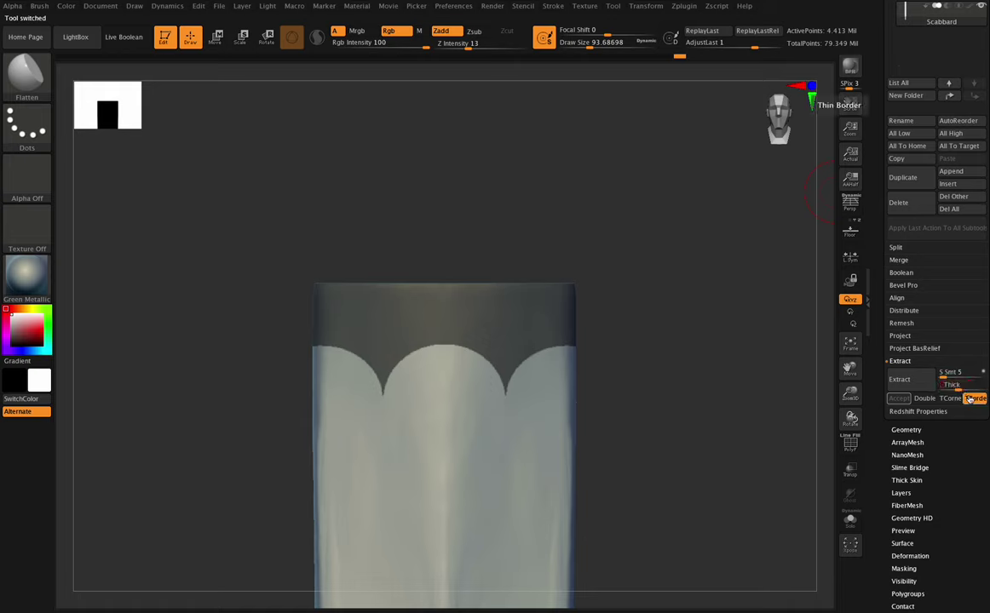
pyautogui.write('.0035')
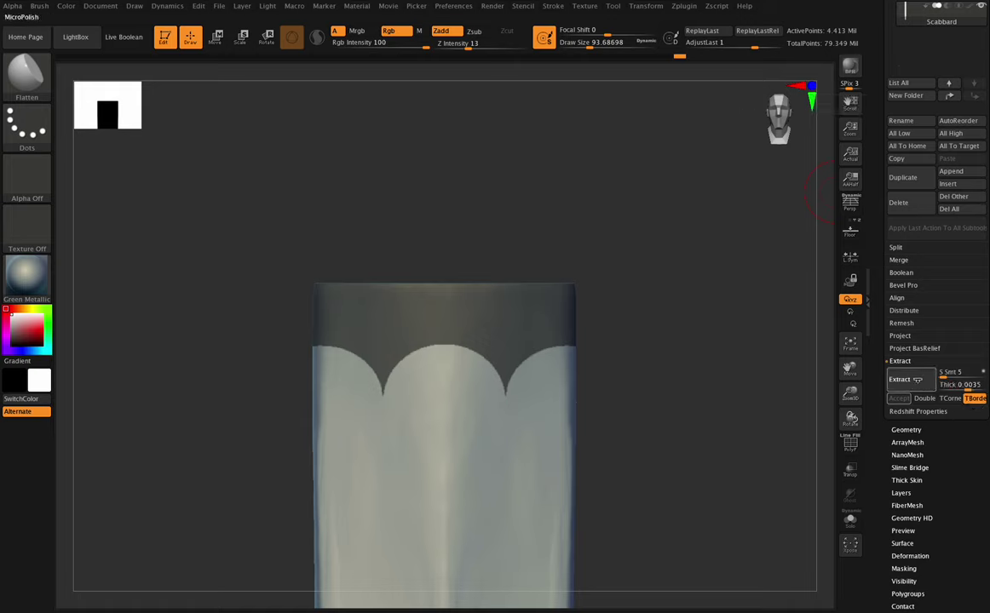
pyautogui.click(913, 384)
pyautogui.click(899, 399)
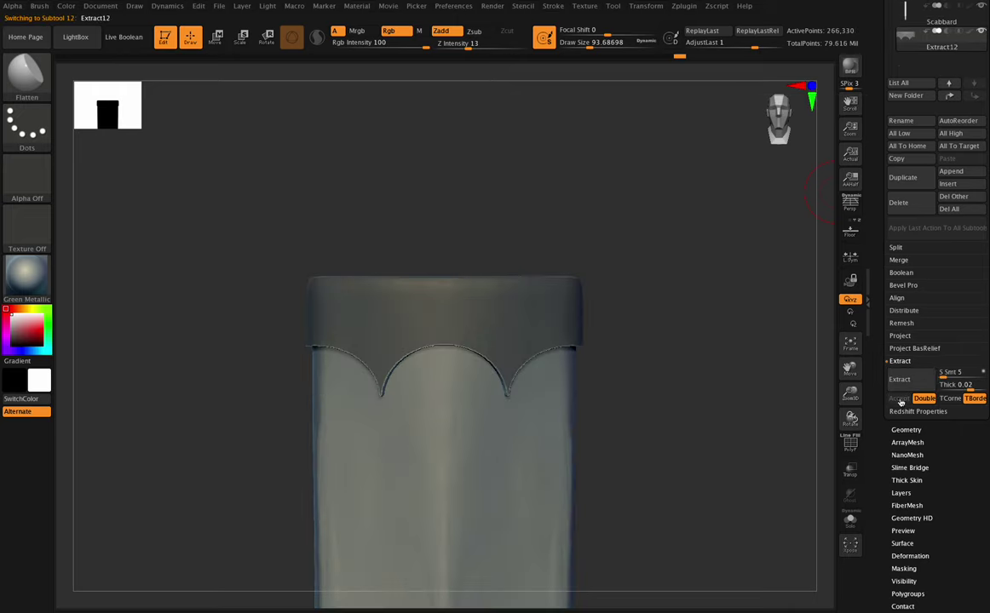
pyautogui.moveTo(850, 415); pyautogui.dragTo(849, 417)
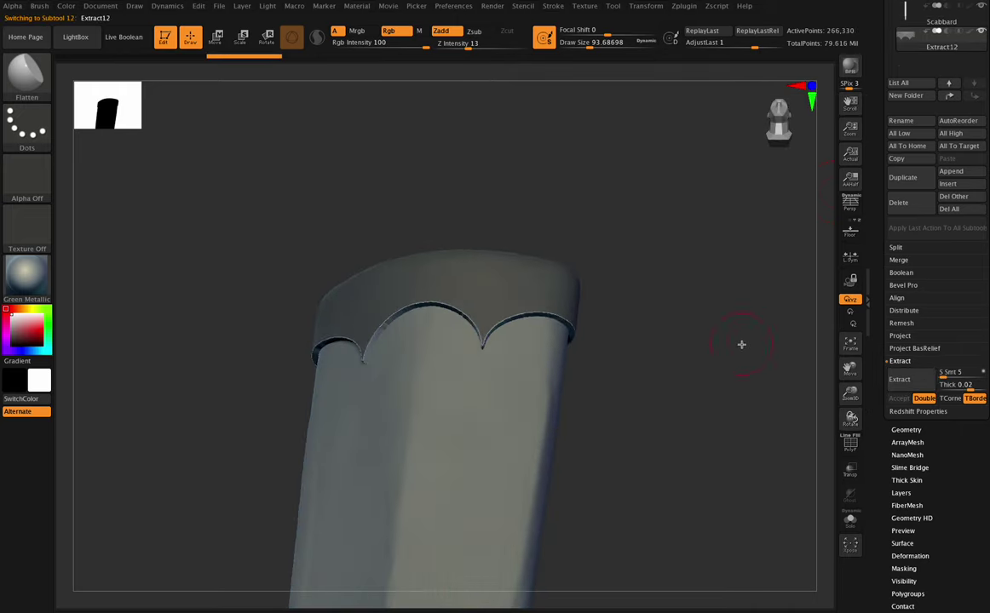
# - Clear the extracted collar's mask, inspect its scalloped edge from the front, and delete the collar subtool
pyautogui.keyDown('ctrl'); pyautogui.moveTo(736, 332); pyautogui.dragTo(759, 345); pyautogui.keyUp('ctrl')
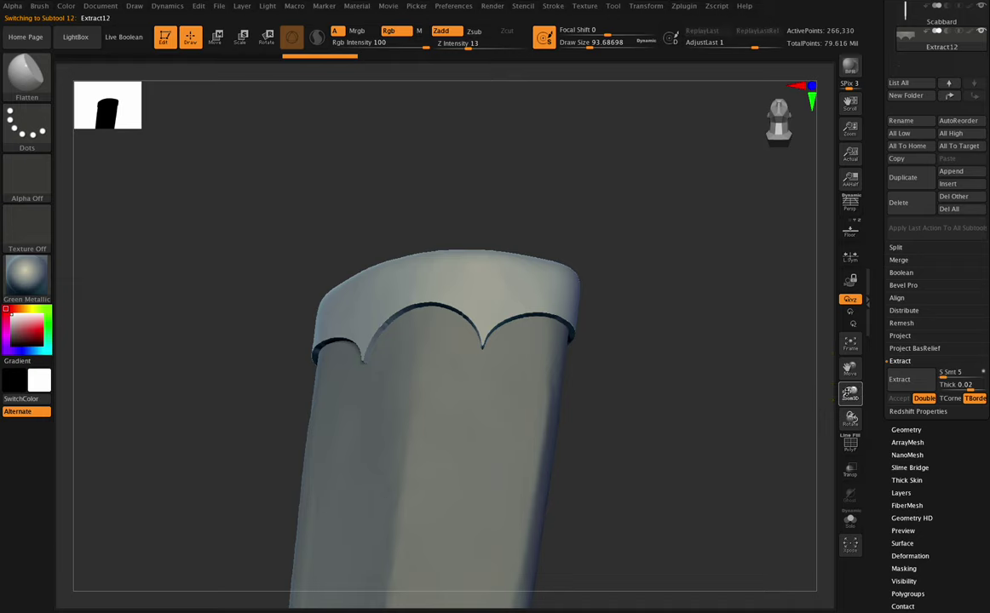
pyautogui.moveTo(850, 393)
pyautogui.mouseDown()
pyautogui.moveTo(850, 418)
pyautogui.moveTo(850, 389)
pyautogui.mouseUp()
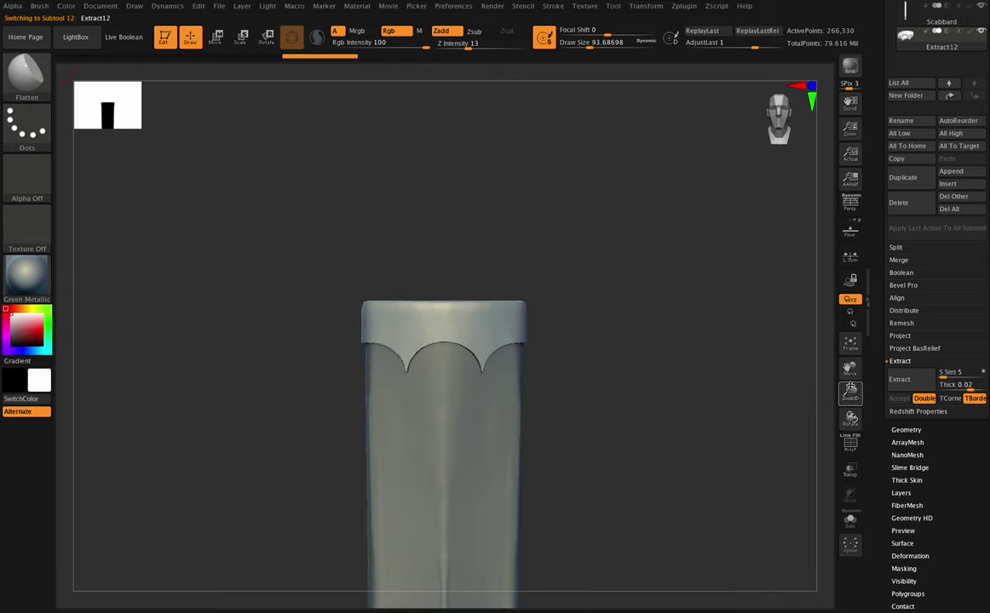
pyautogui.keyDown('ctrl'); pyautogui.click(800, 358); pyautogui.keyUp('ctrl')
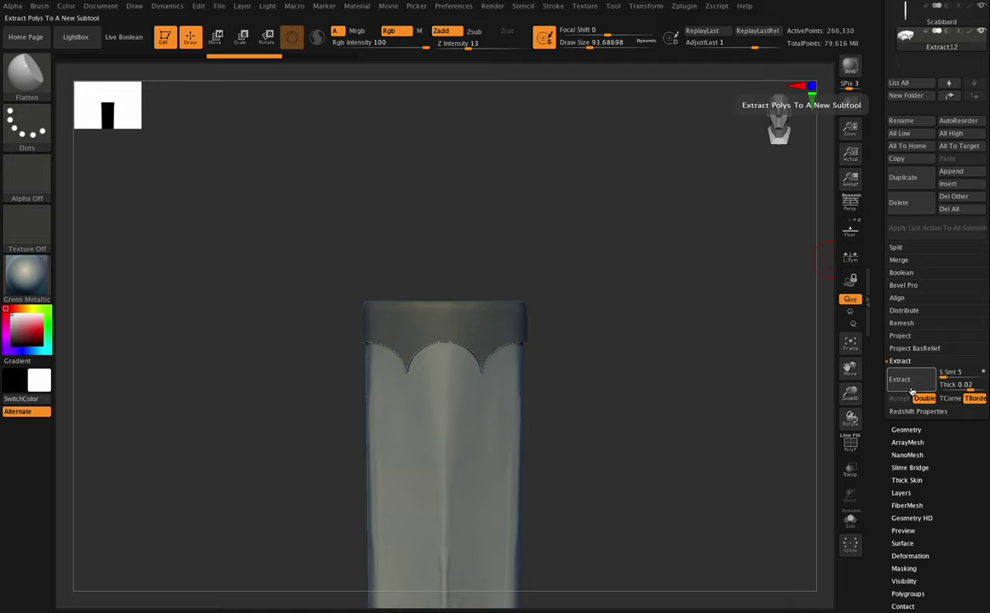
pyautogui.click(897, 207)
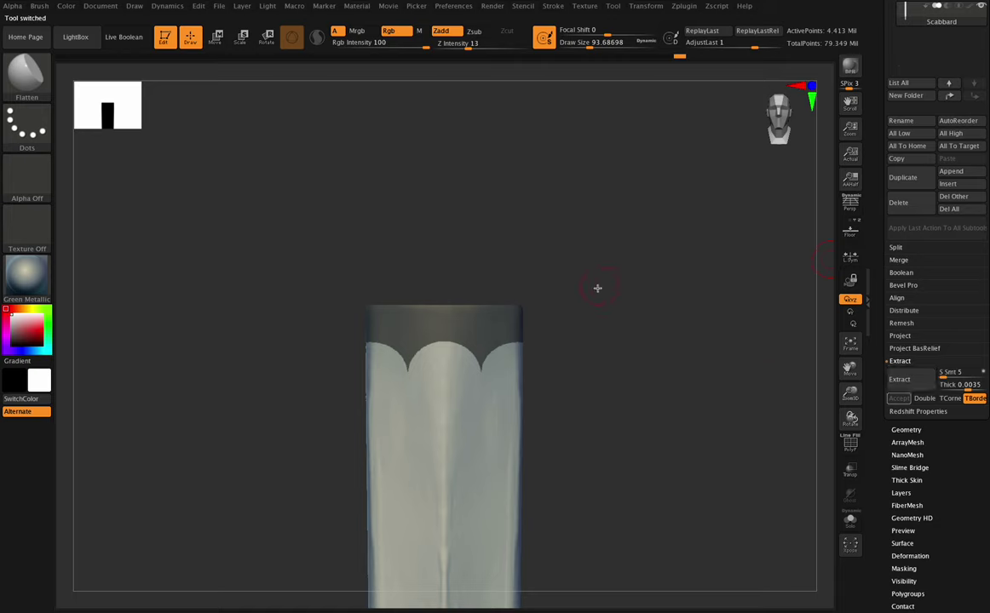
# - Unmask a thin strip along the Scabbard's open rim with a rectangular MaskPen stroke
pyautogui.press('ctrl')
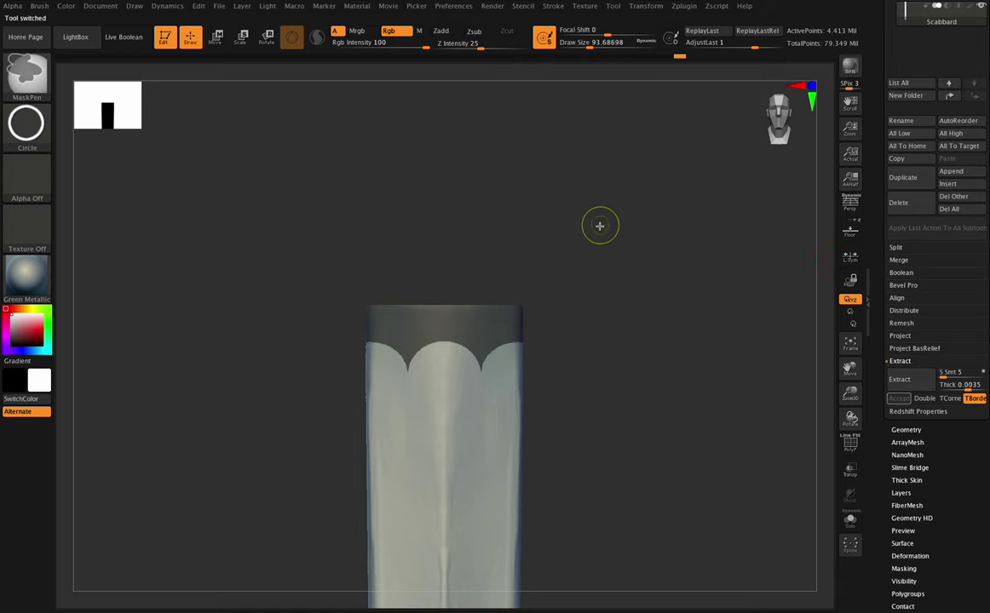
pyautogui.keyDown('ctrl'); pyautogui.click(32, 124); pyautogui.keyUp('ctrl')
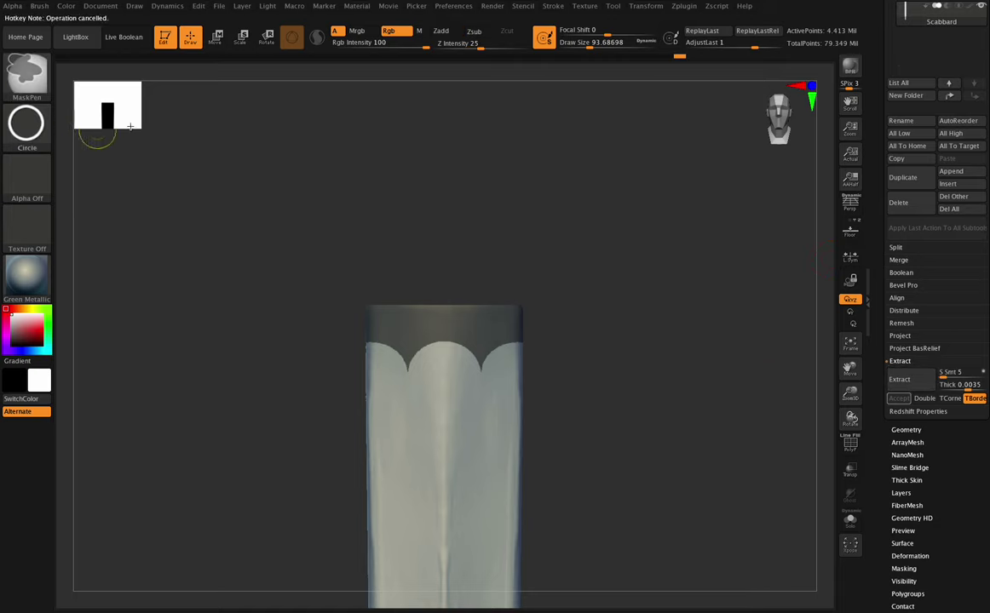
pyautogui.keyDown('ctrl'); pyautogui.click(26, 124); pyautogui.keyUp('ctrl')
pyautogui.keyDown('ctrl'); pyautogui.click(394, 136); pyautogui.keyUp('ctrl')
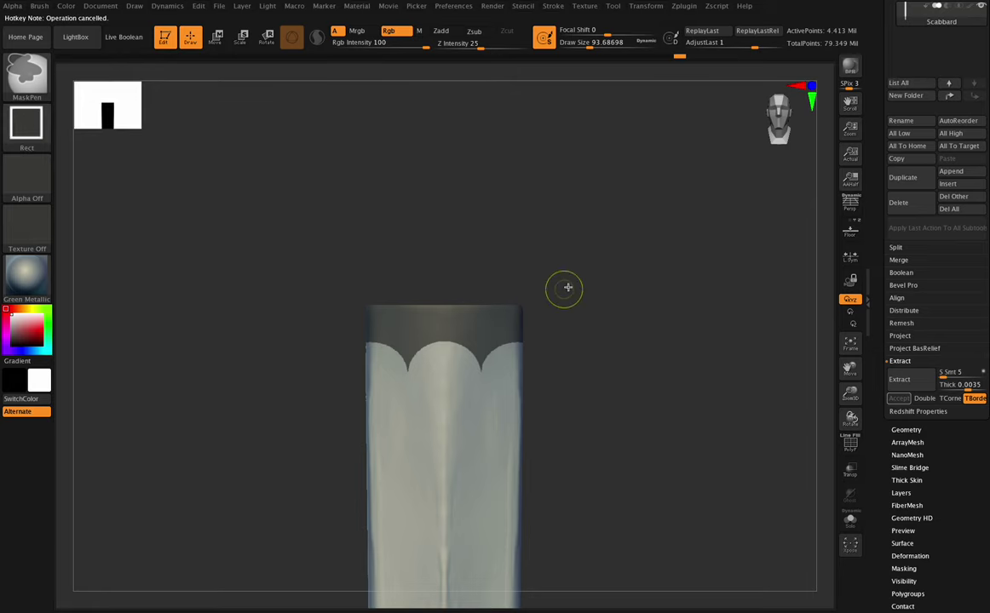
pyautogui.keyDown('ctrl'); pyautogui.moveTo(567, 275); pyautogui.dragTo(342, 308); pyautogui.keyUp('ctrl')
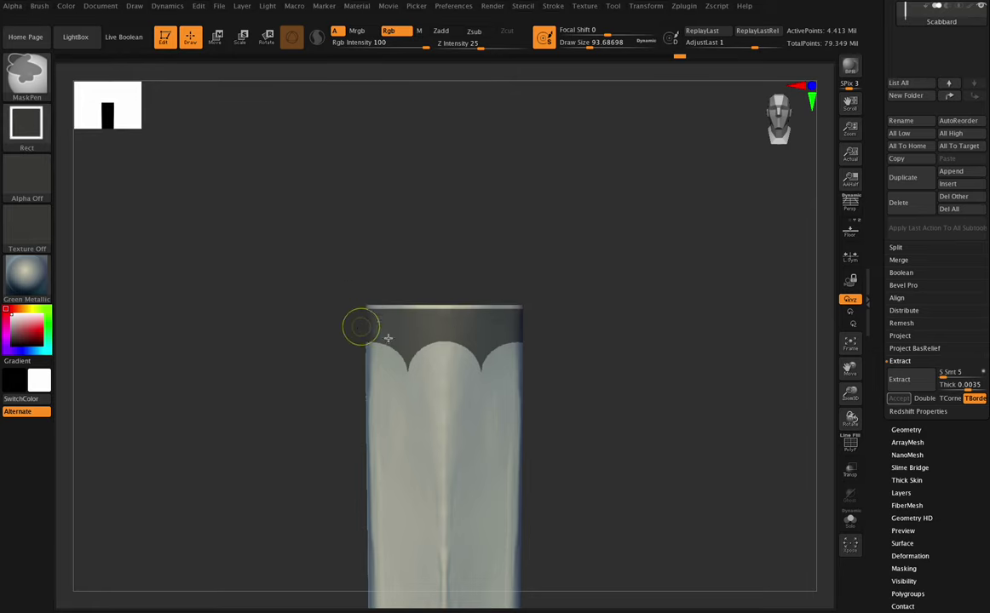
# - Extract the Scabbard's remaining masked scalloped band at thickness 0.0035, accept the collar, and clear its mask
pyautogui.click(924, 379)
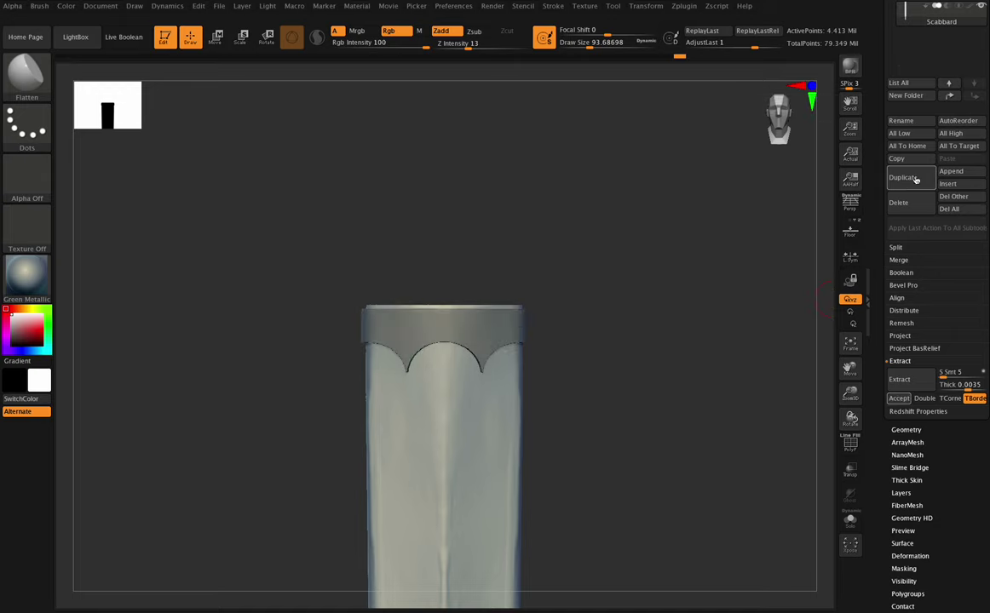
pyautogui.click(899, 399)
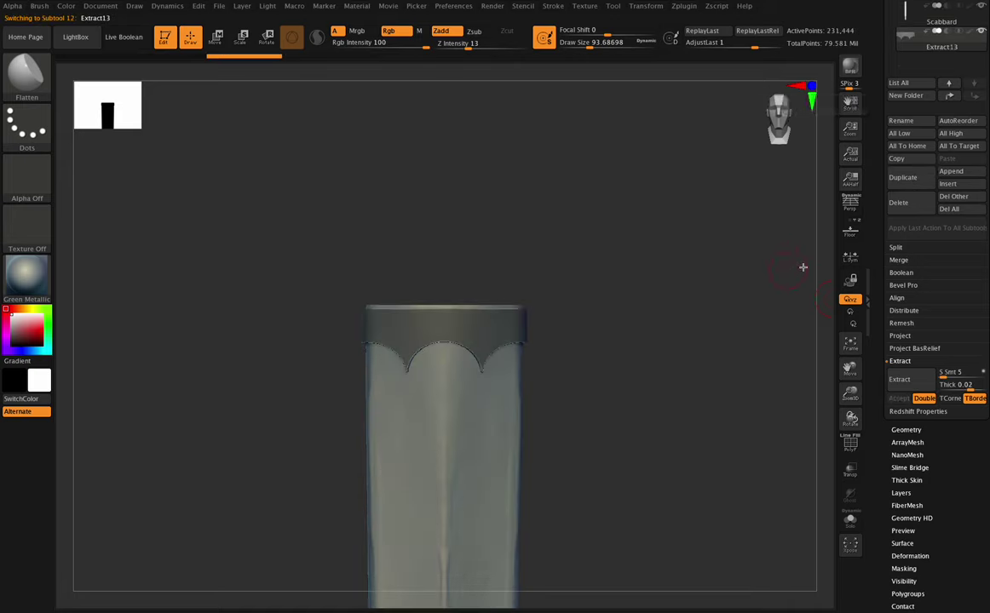
pyautogui.press('ctrl')
pyautogui.moveTo(850, 394); pyautogui.dragTo(850, 417)
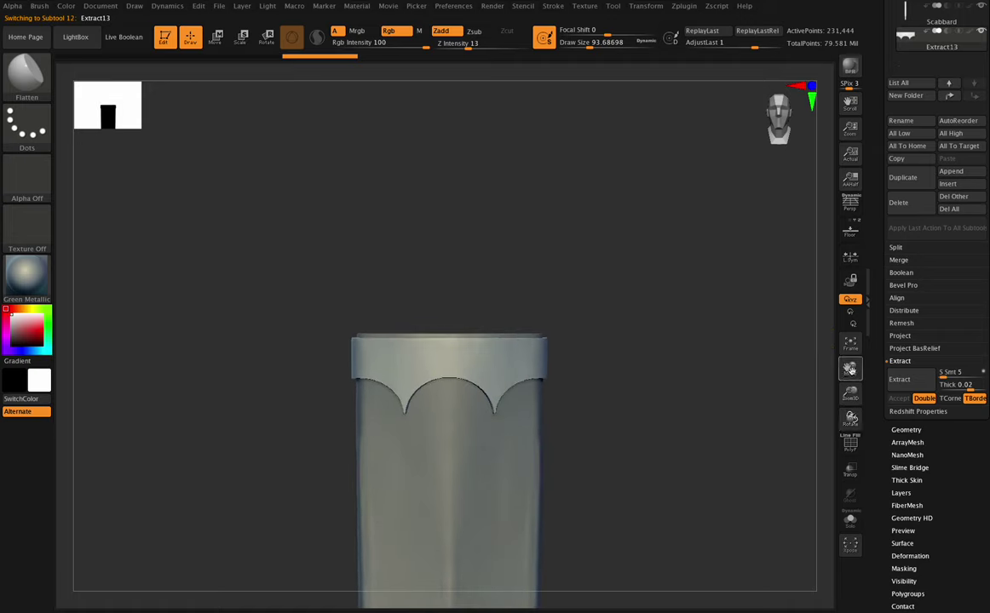
# - Trim the new collar's pointed scallop tips by hiding them and deleting the hidden geometry, and inspect the open end
pyautogui.moveTo(850, 367); pyautogui.dragTo(851, 395)
pyautogui.hotkey('ctrl', 'shift')
pyautogui.moveTo(668, 503)
pyautogui.keyDown('ctrl'); pyautogui.keyDown('shift'); pyautogui.mouseDown()
pyautogui.moveTo(579, 469)
pyautogui.moveTo(343, 441)
pyautogui.mouseUp(); pyautogui.keyUp('shift'); pyautogui.keyUp('ctrl')
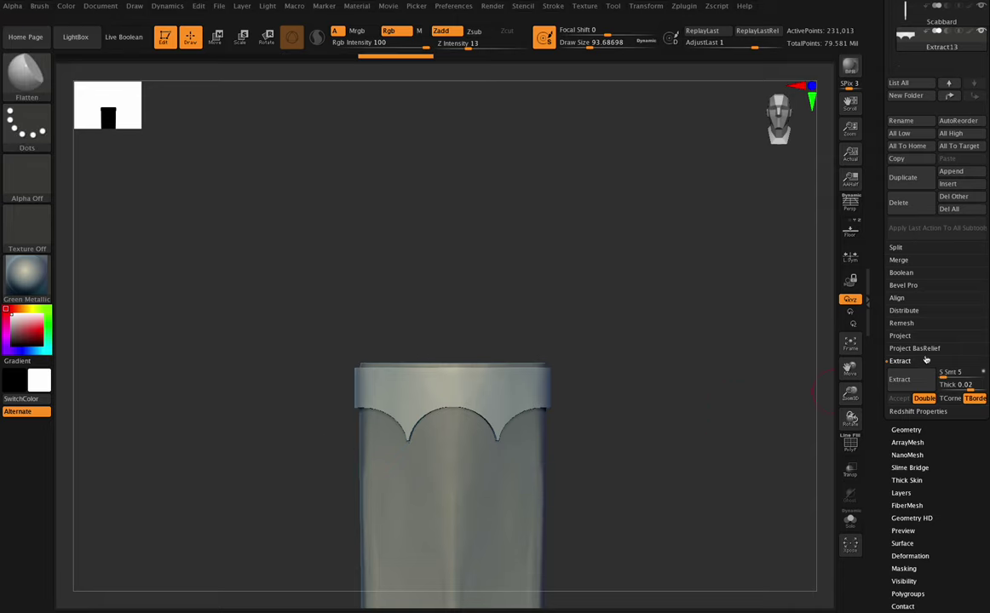
pyautogui.moveTo(847, 369)
pyautogui.mouseDown()
pyautogui.moveTo(849, 360)
pyautogui.moveTo(850, 404)
pyautogui.moveTo(859, 357)
pyautogui.mouseUp()
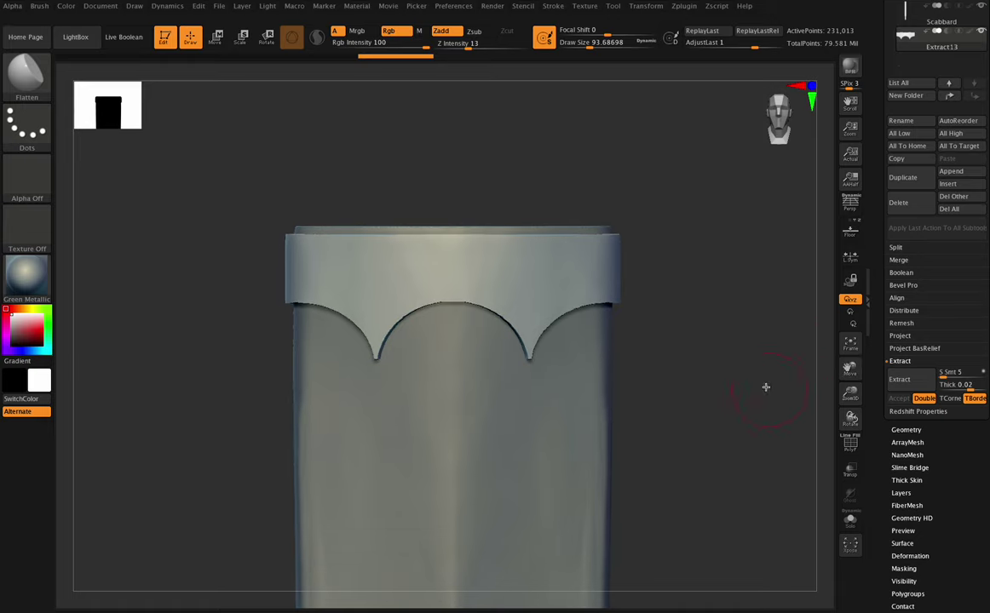
pyautogui.press('ctrl')
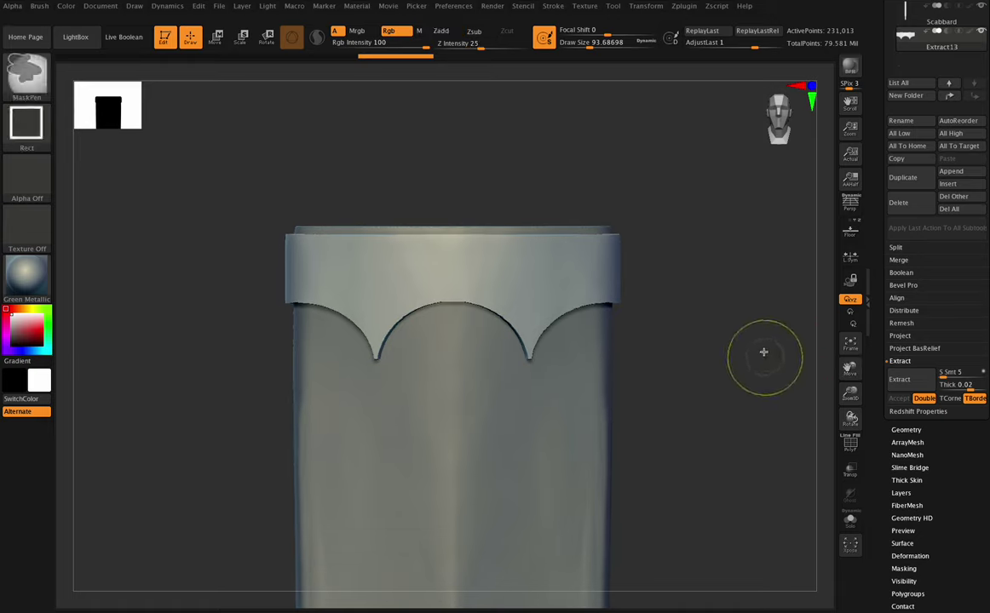
pyautogui.moveTo(850, 416); pyautogui.dragTo(847, 427)
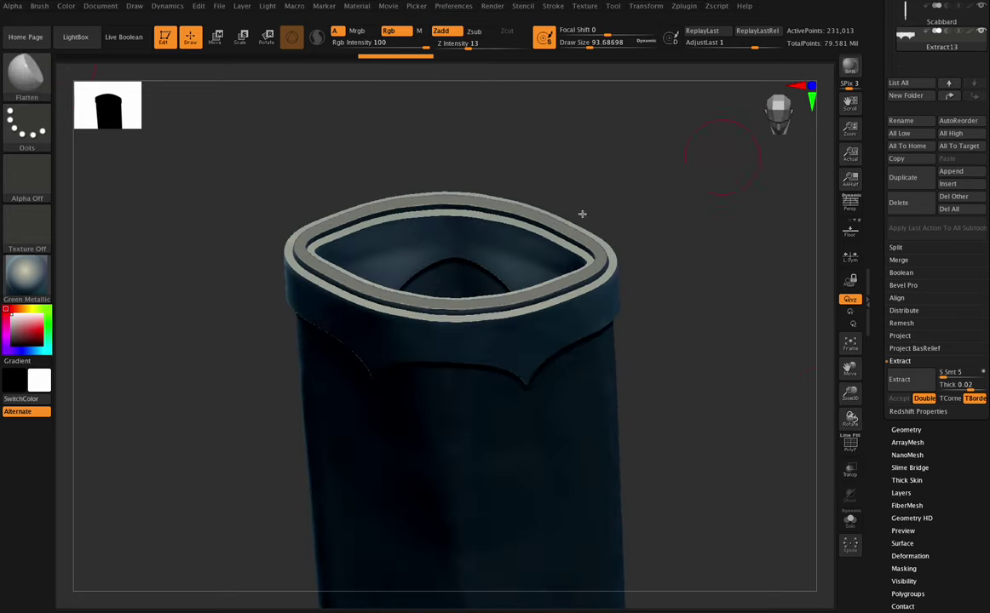
# - Open the DynaMesh resolution settings for the trimmed collar
pyautogui.scroll(1, 987, 92)
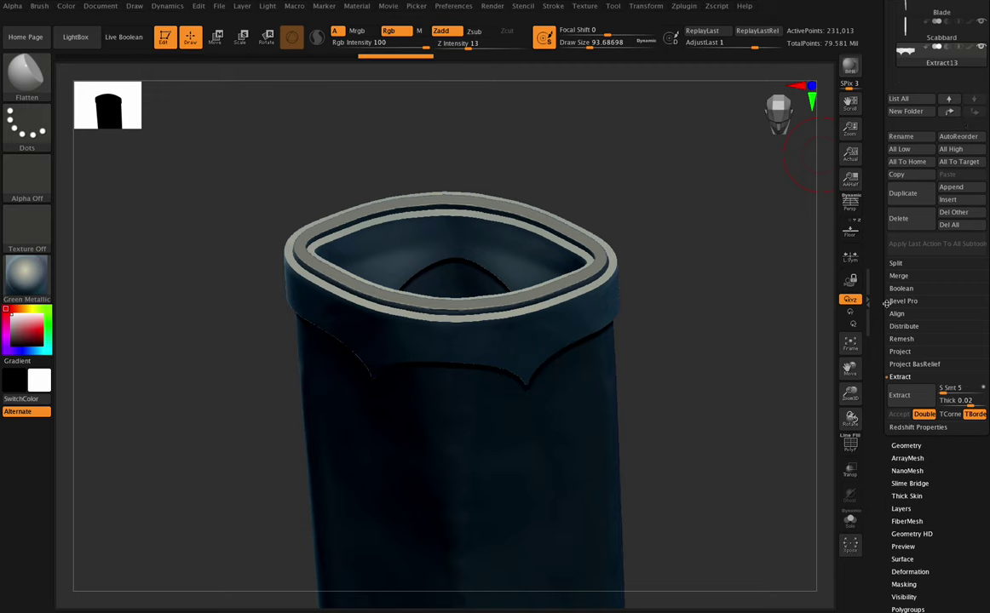
pyautogui.click(897, 264)
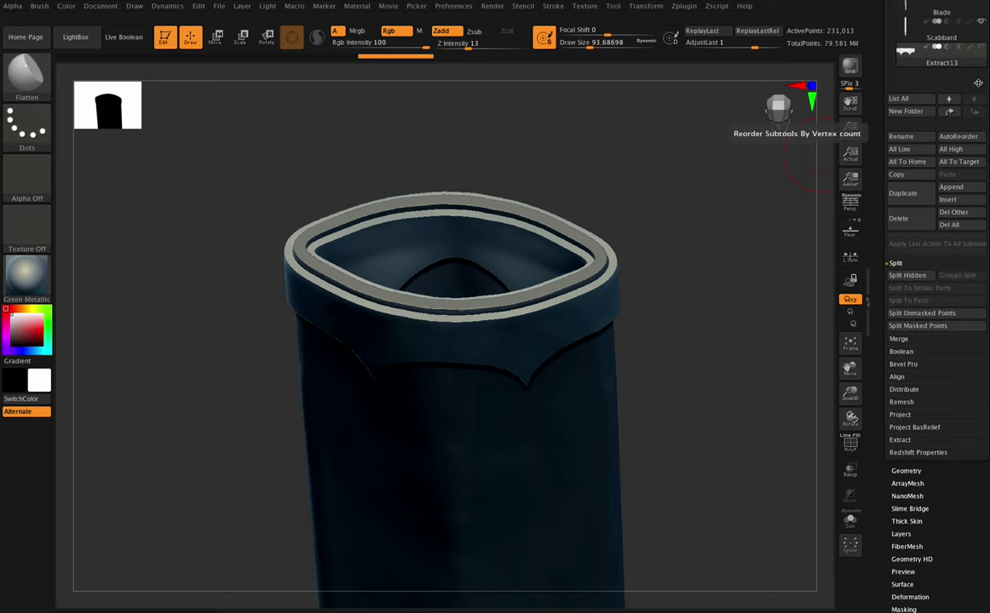
pyautogui.click(906, 470)
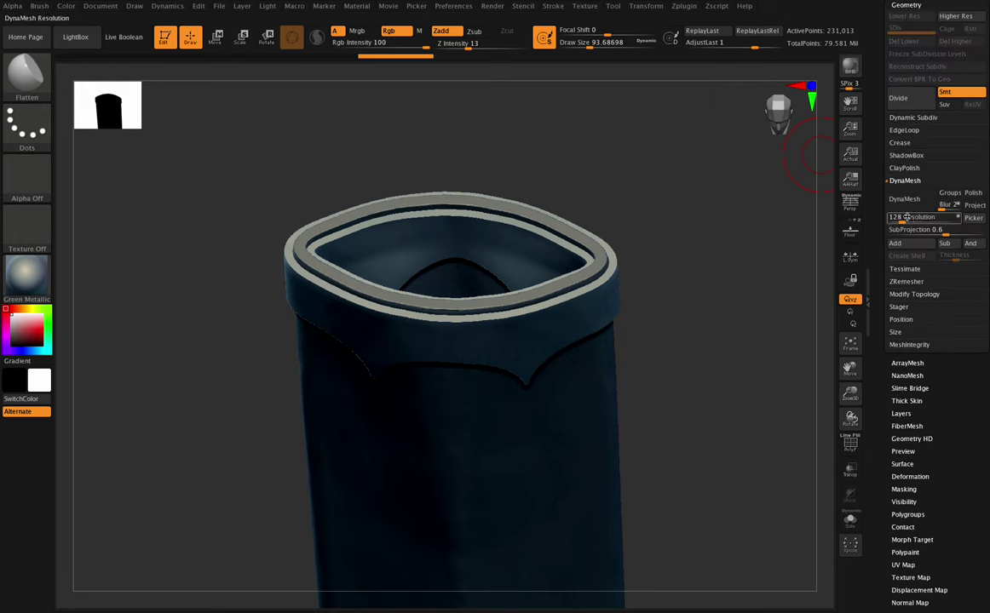
# - Split the Extract13 collar into its separate parts and delete the Extract13 piece, keeping Extract14
pyautogui.click(912, 294)
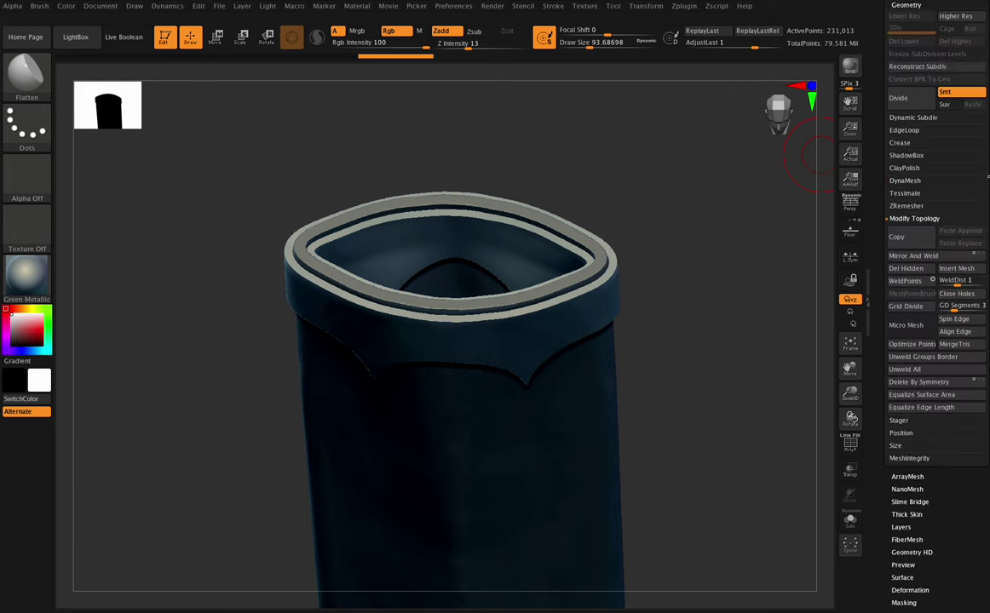
pyautogui.scroll(2, 913, 171)
pyautogui.click(902, 74)
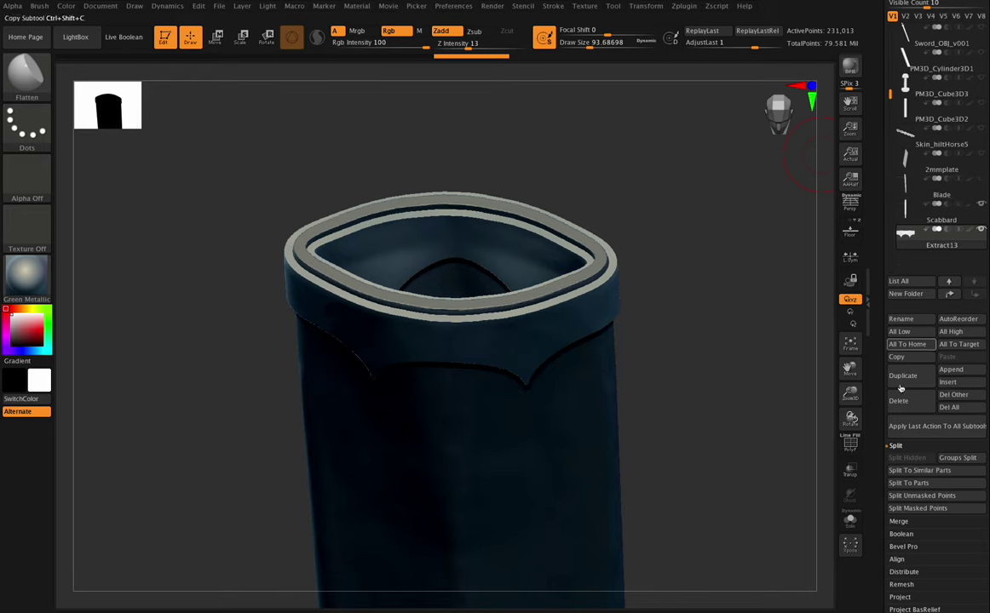
pyautogui.click(907, 480)
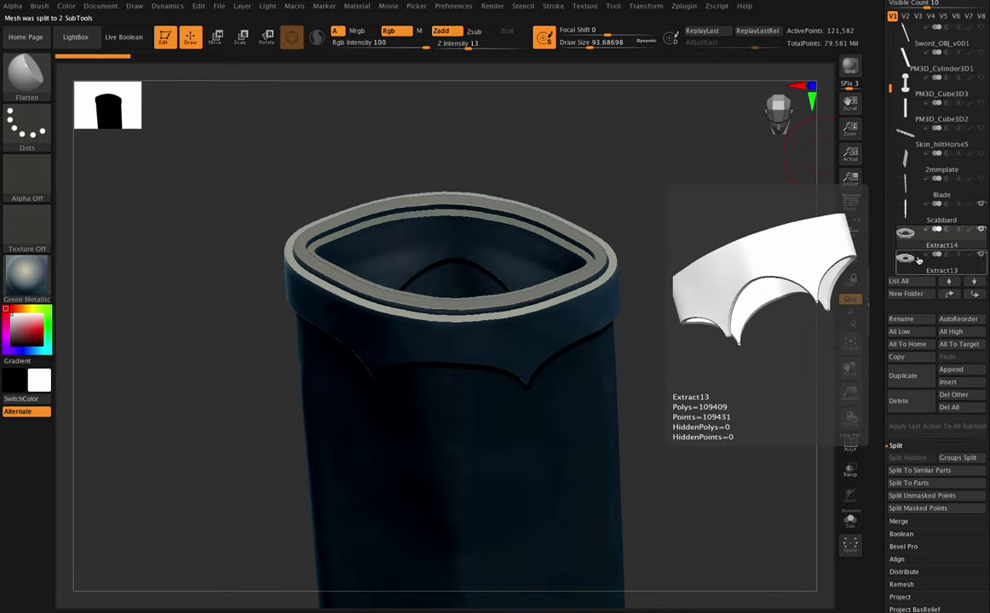
pyautogui.click(899, 401)
# - Mask the collar so that only a thin strip along its upper edge stays unmasked
pyautogui.moveTo(851, 418)
pyautogui.mouseDown()
pyautogui.moveTo(857, 381)
pyautogui.moveTo(843, 364)
pyautogui.mouseUp()
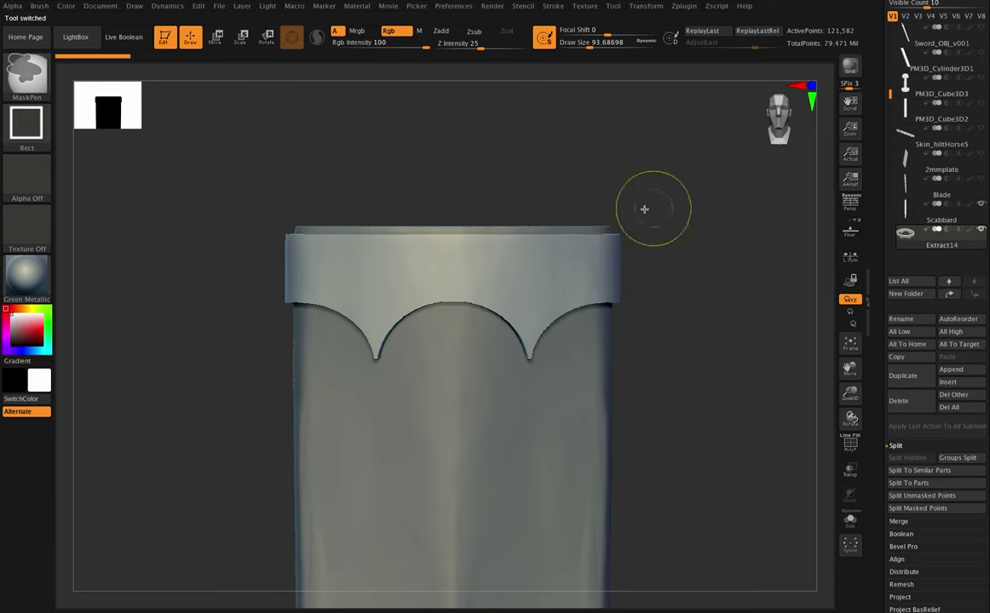
pyautogui.keyDown('ctrl'); pyautogui.moveTo(650, 208); pyautogui.dragTo(273, 243); pyautogui.keyUp('ctrl')
pyautogui.keyDown('ctrl'); pyautogui.click(476, 161); pyautogui.keyUp('ctrl')
# - Turn off symmetry and move the collar's unmasked upper edge up until it is level with the scabbard's top
pyautogui.press('w')
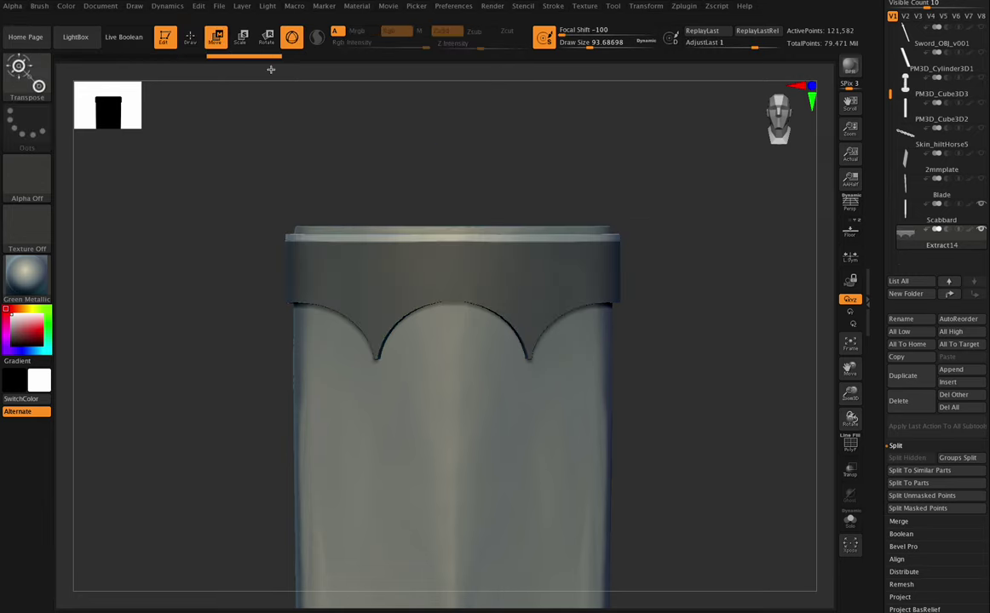
pyautogui.click(850, 344)
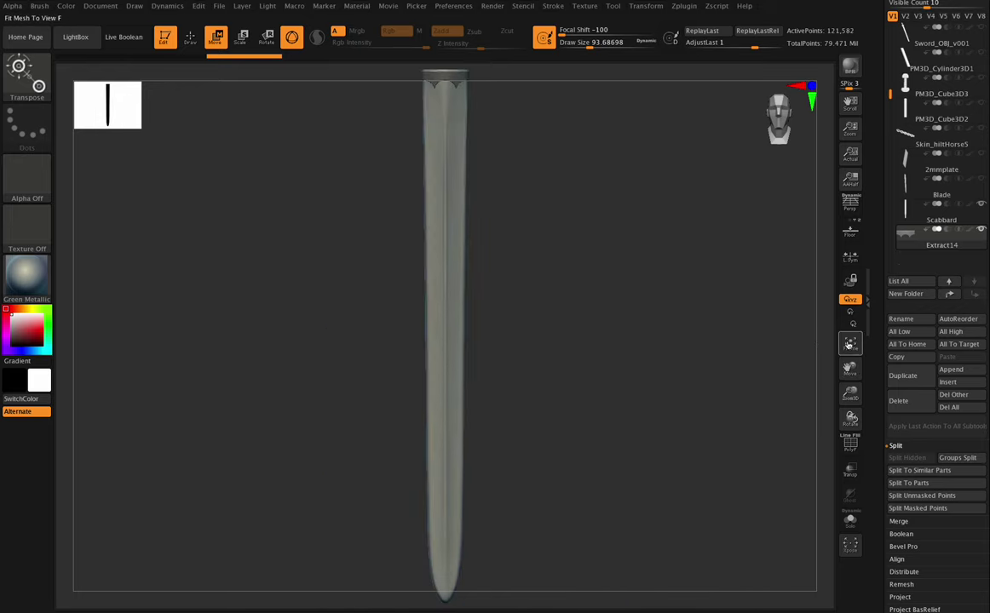
pyautogui.click(852, 344)
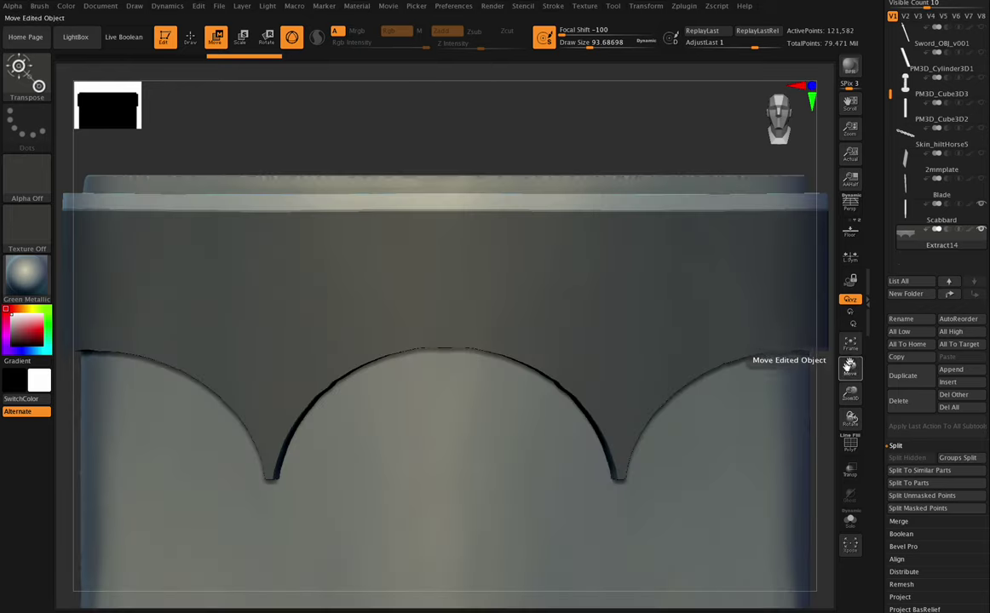
pyautogui.moveTo(850, 368); pyautogui.dragTo(859, 400)
pyautogui.press('y')
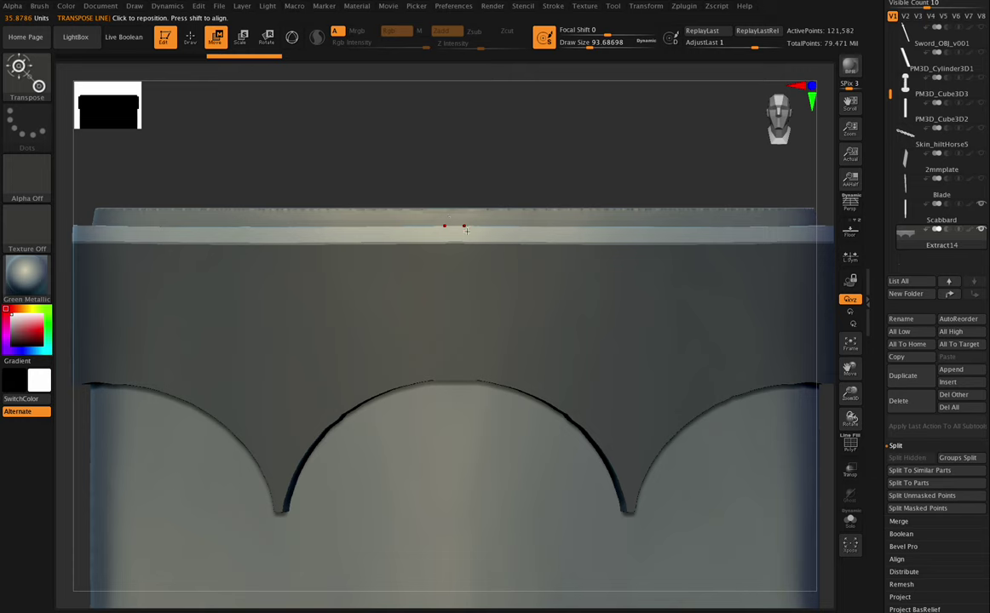
pyautogui.moveTo(465, 229); pyautogui.dragTo(467, 98)
pyautogui.click(292, 37)
pyautogui.click(640, 6)
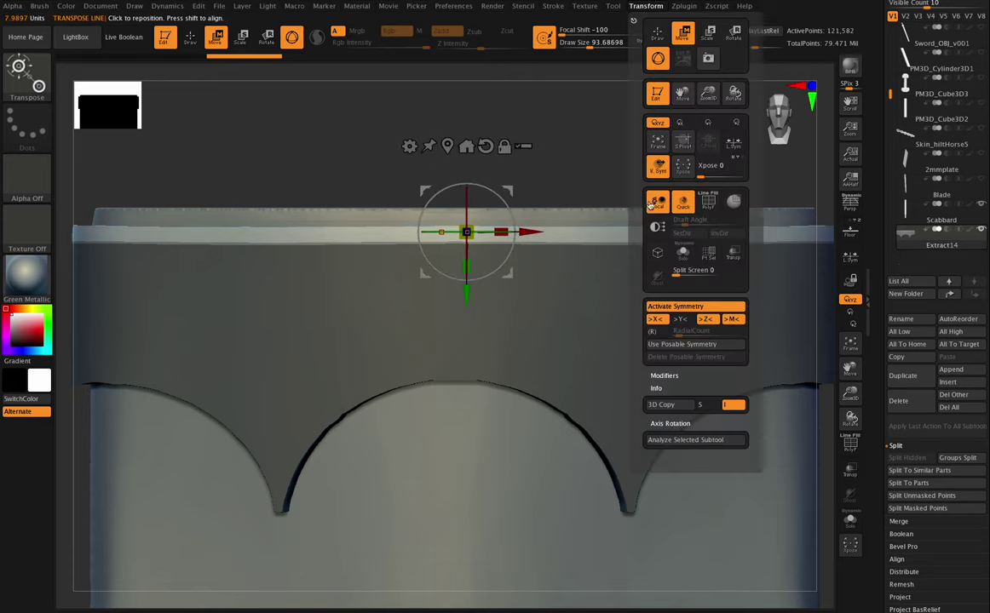
pyautogui.click(674, 307)
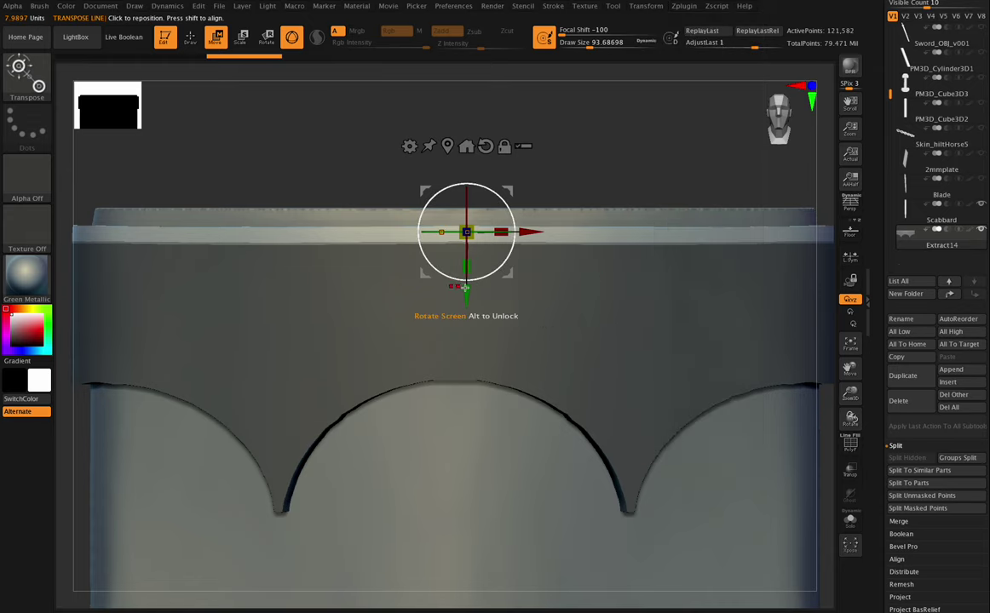
pyautogui.moveTo(465, 288); pyautogui.dragTo(465, 270)
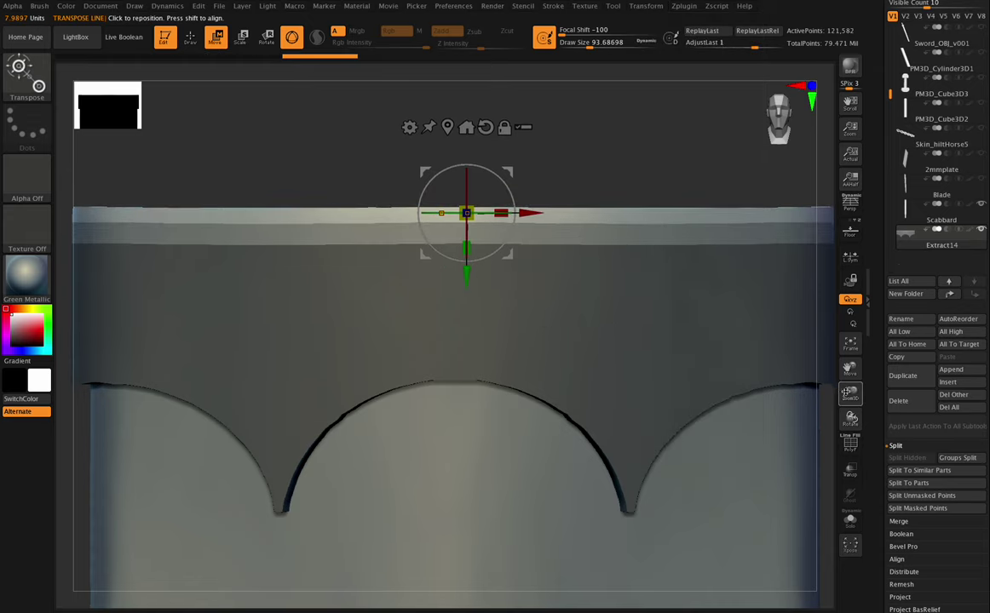
# - Clear the mask and mask a narrow band along the collar's raised upper edge
pyautogui.moveTo(846, 392); pyautogui.dragTo(758, 350)
pyautogui.press('ctrl')
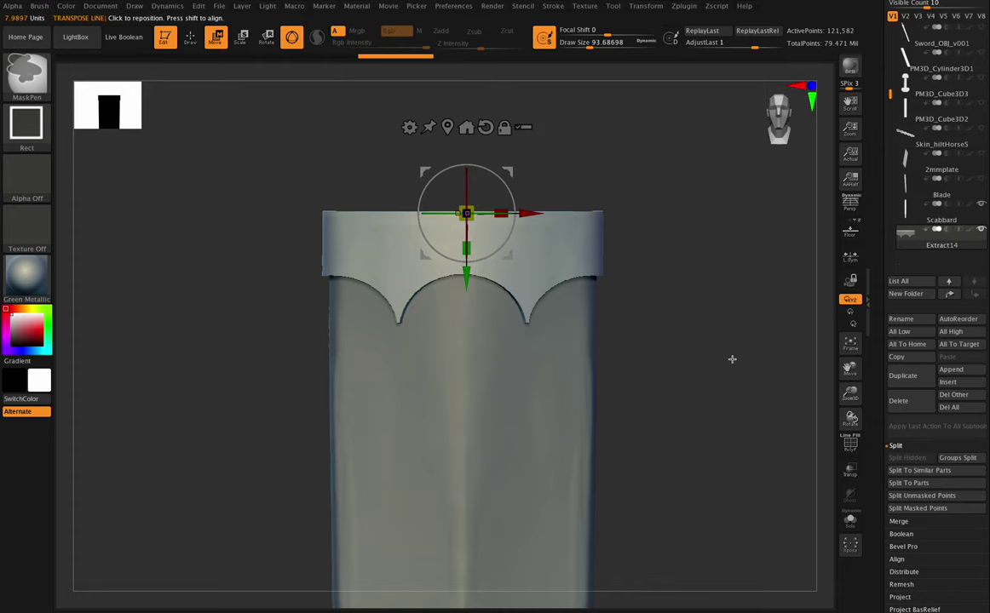
pyautogui.keyDown('ctrl'); pyautogui.moveTo(652, 187); pyautogui.dragTo(265, 220); pyautogui.keyUp('ctrl')
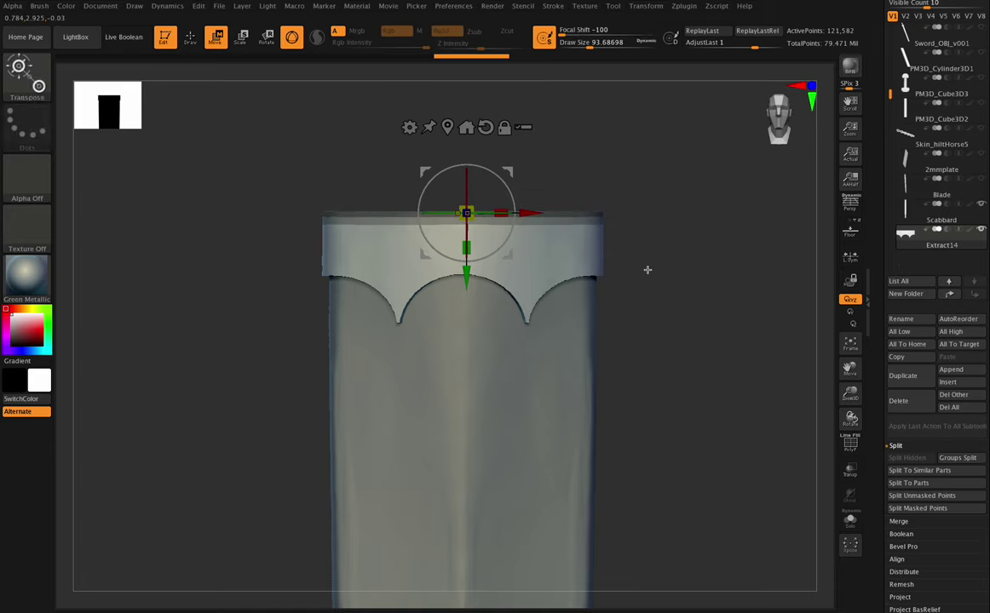
# - Try remeshing the collar with DynaMesh at a resolution of 816
pyautogui.moveTo(978, 504); pyautogui.dragTo(972, 378)
pyautogui.click(903, 526)
pyautogui.click(897, 181)
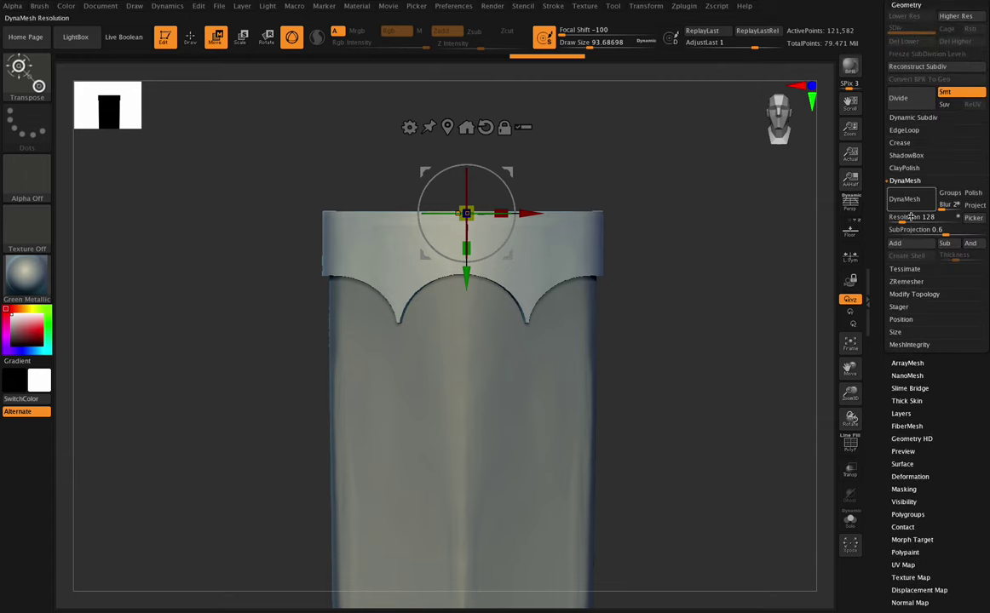
pyautogui.moveTo(911, 217); pyautogui.dragTo(920, 220)
pyautogui.press('Return')
pyautogui.click(915, 205)
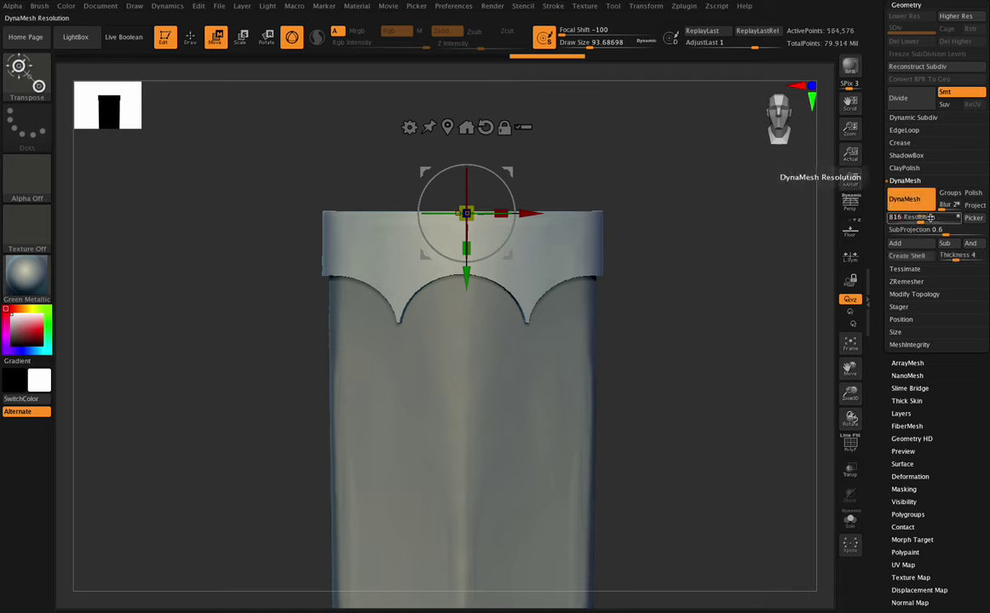
# - Undo the last remesh and DynaMesh the collar at a resolution of 1232
pyautogui.hotkey('ctrl', 'z')
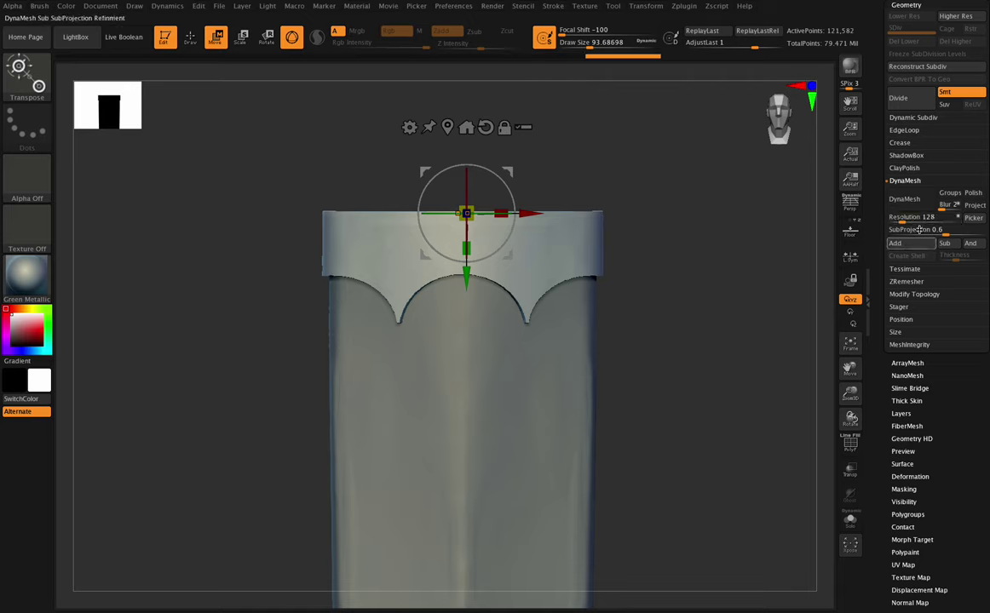
pyautogui.moveTo(920, 219); pyautogui.dragTo(927, 220)
pyautogui.click(908, 202)
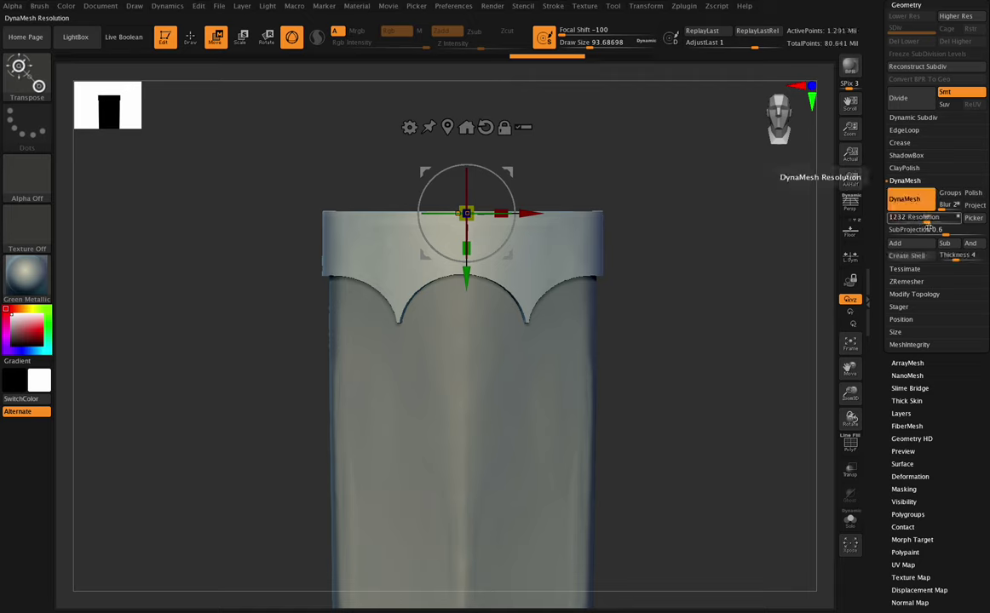
# - Mask a thin band around the upper rim of the remeshed collar
pyautogui.press('ctrl')
pyautogui.keyDown('ctrl'); pyautogui.moveTo(653, 164); pyautogui.dragTo(298, 220); pyautogui.keyUp('ctrl')
pyautogui.press('ctrl')
pyautogui.scroll(-3, 966, 370)
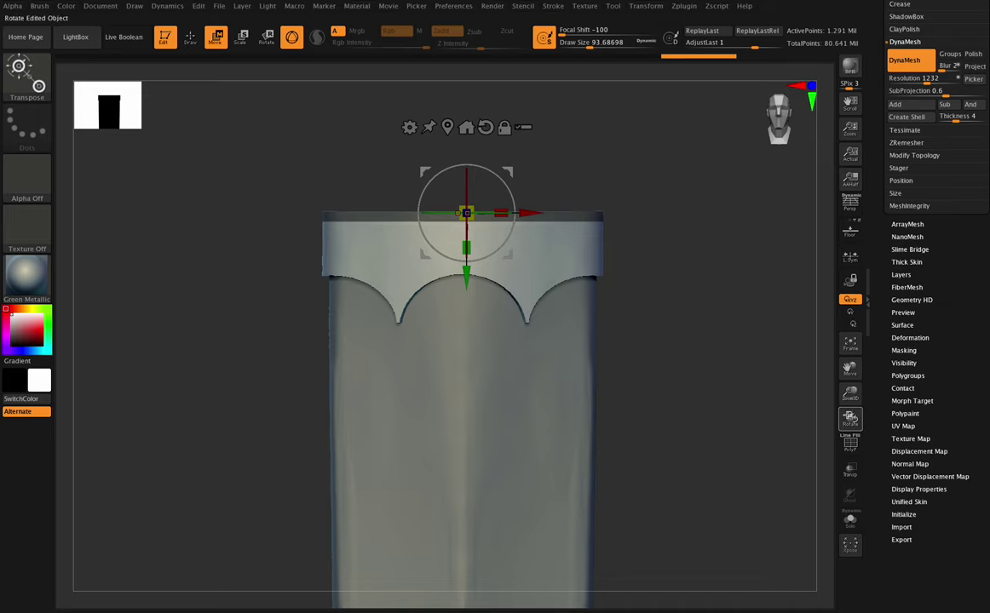
pyautogui.moveTo(850, 417); pyautogui.dragTo(849, 453)
pyautogui.moveTo(850, 371); pyautogui.dragTo(854, 417)
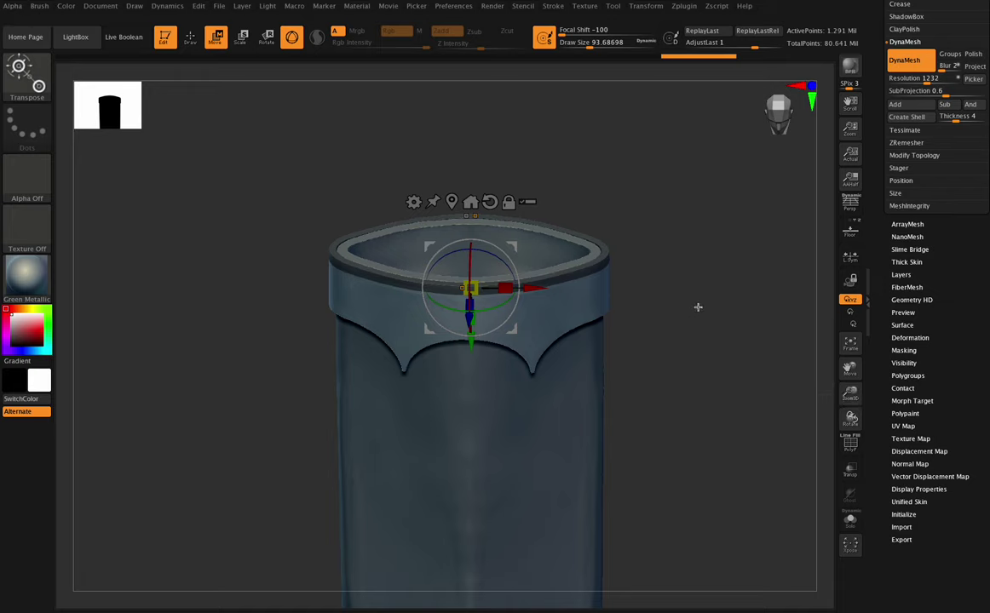
# - Blur the rim mask and invert it so the collar's body is protected instead of the rim
pyautogui.click(913, 338)
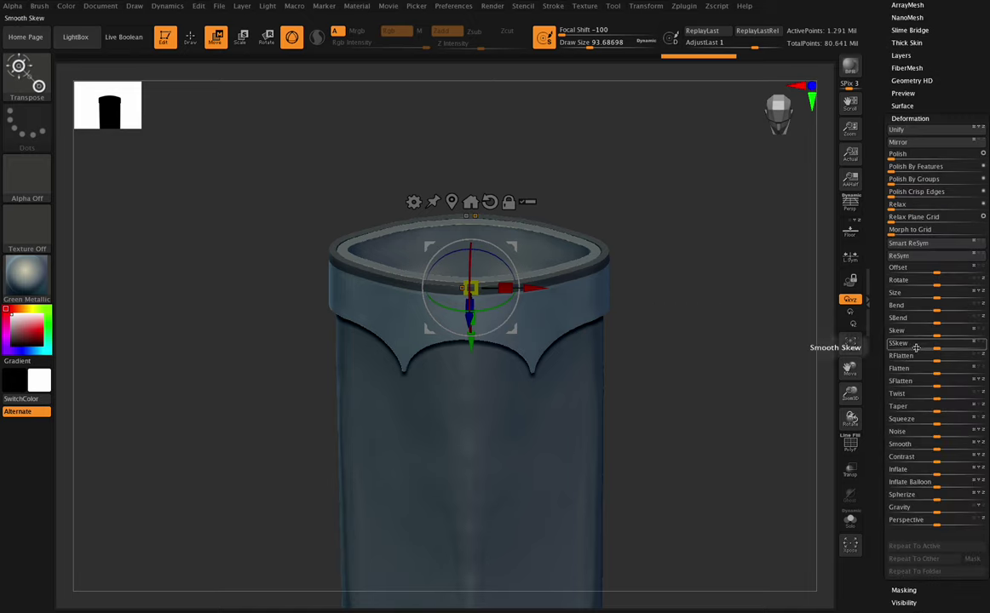
pyautogui.click(905, 118)
pyautogui.click(905, 131)
pyautogui.click(902, 168)
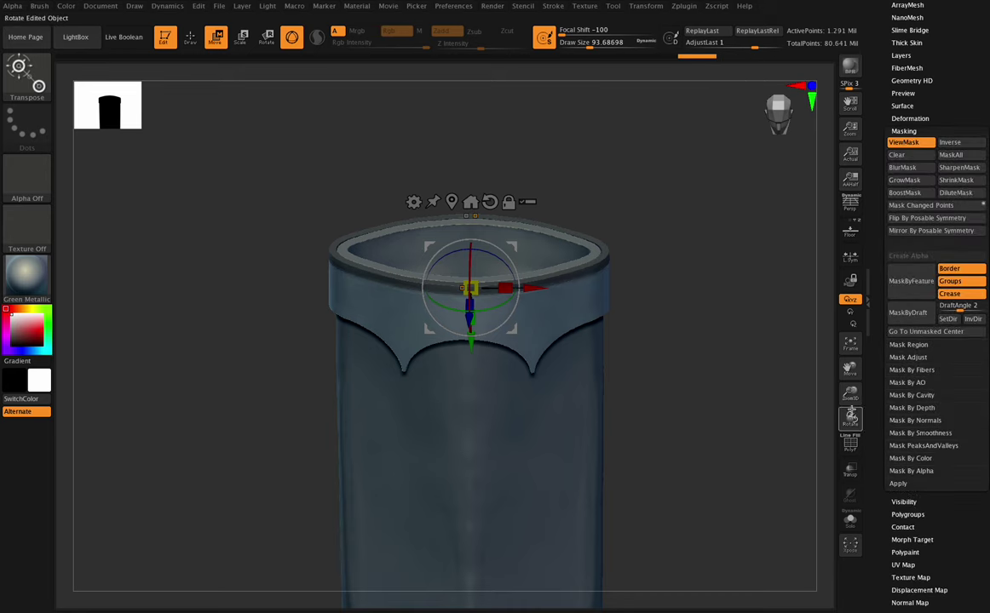
pyautogui.moveTo(850, 400); pyautogui.dragTo(752, 342)
pyautogui.keyDown('ctrl'); pyautogui.click(726, 330); pyautogui.keyUp('ctrl')
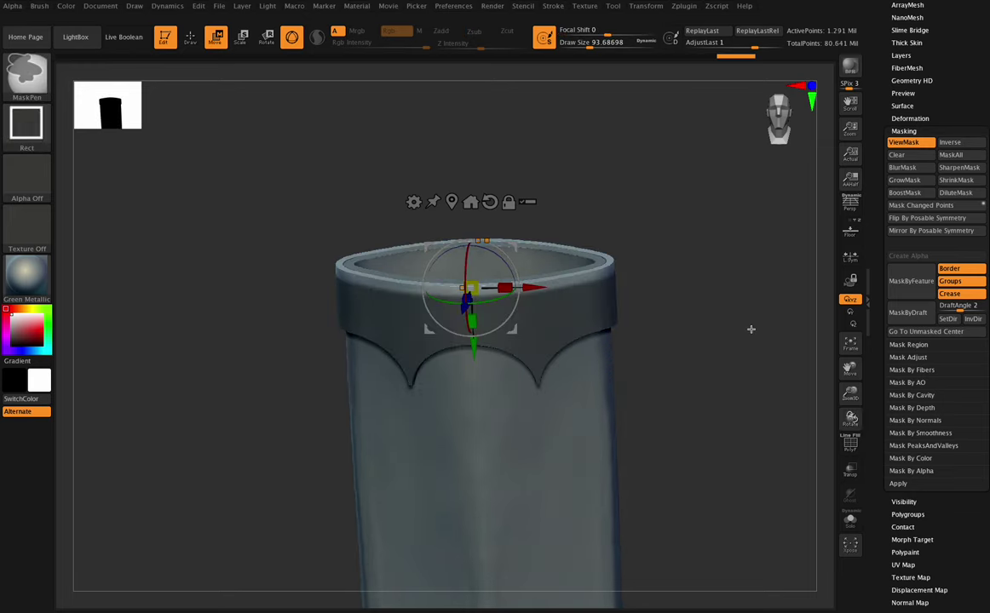
# - Inflate the unmasked collar rim twice with the Inflate deformation, using about 14 for the second pass
pyautogui.click(910, 118)
pyautogui.moveTo(936, 470); pyautogui.dragTo(944, 472)
pyautogui.moveTo(852, 419); pyautogui.dragTo(866, 444)
pyautogui.moveTo(936, 471); pyautogui.dragTo(945, 473)
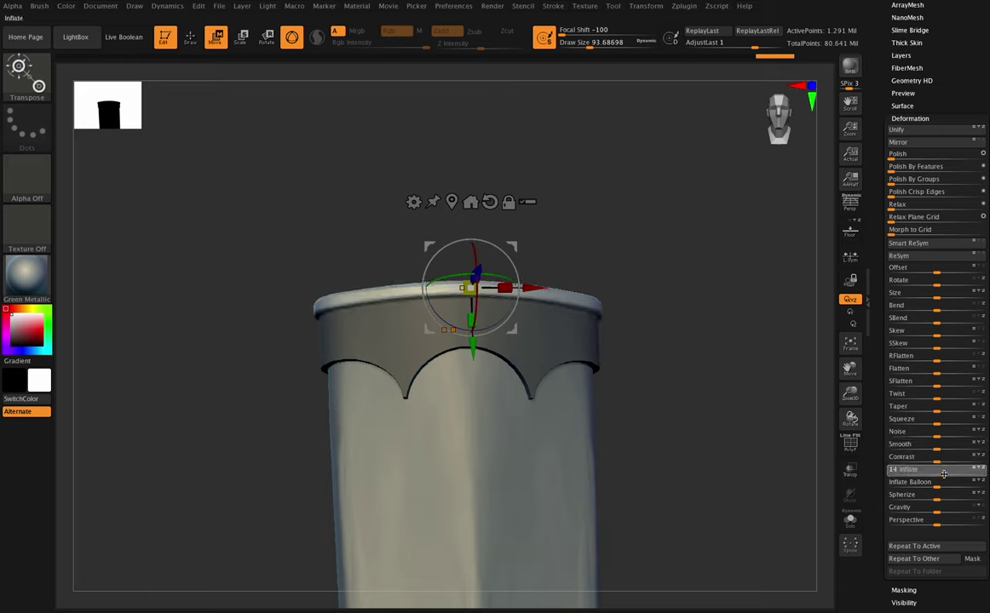
# - Flatten the inflated rim slightly along the vertical axis and nudge it down a little toward the collar
pyautogui.moveTo(852, 419); pyautogui.dragTo(771, 384)
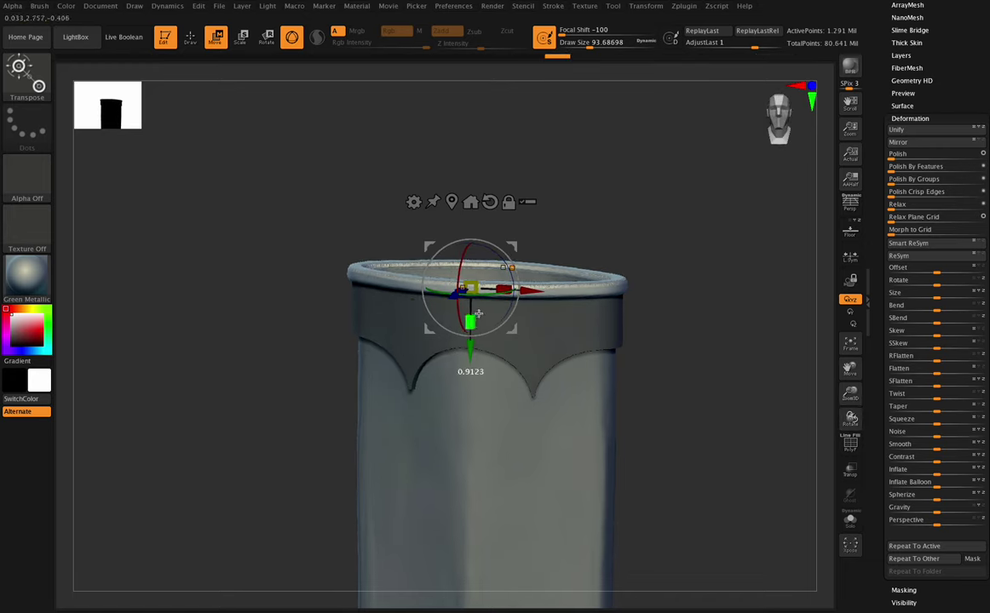
pyautogui.moveTo(848, 417); pyautogui.dragTo(850, 418)
pyautogui.moveTo(473, 322); pyautogui.dragTo(477, 302)
pyautogui.moveTo(851, 418); pyautogui.dragTo(849, 416)
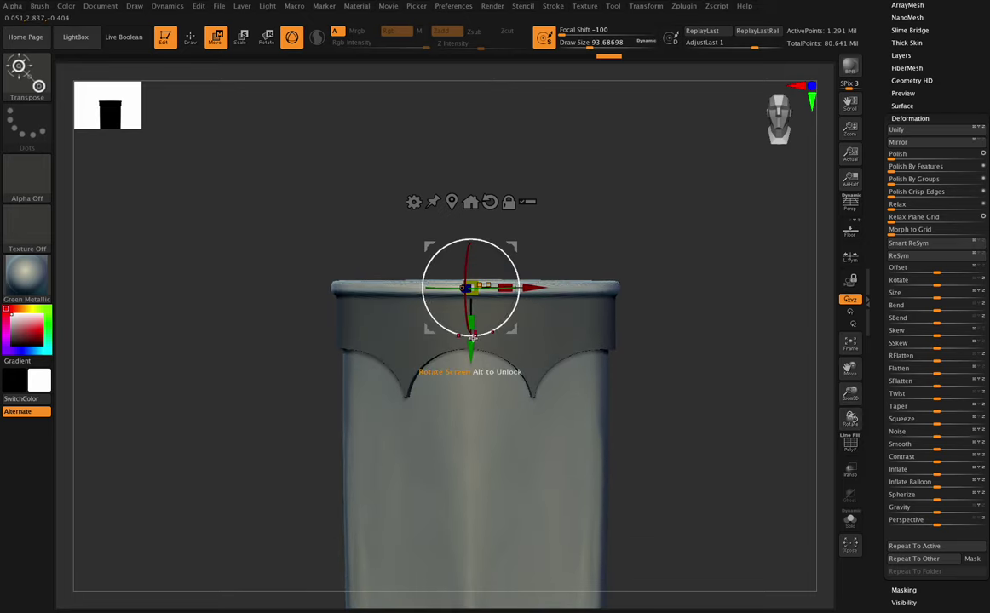
pyautogui.moveTo(471, 338); pyautogui.dragTo(472, 349)
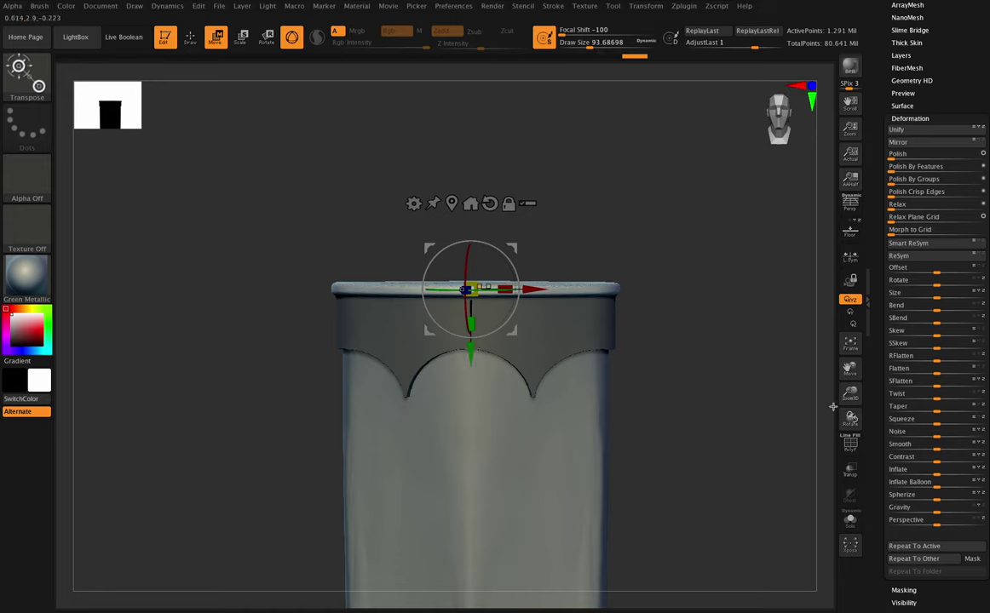
pyautogui.moveTo(851, 419); pyautogui.dragTo(851, 415)
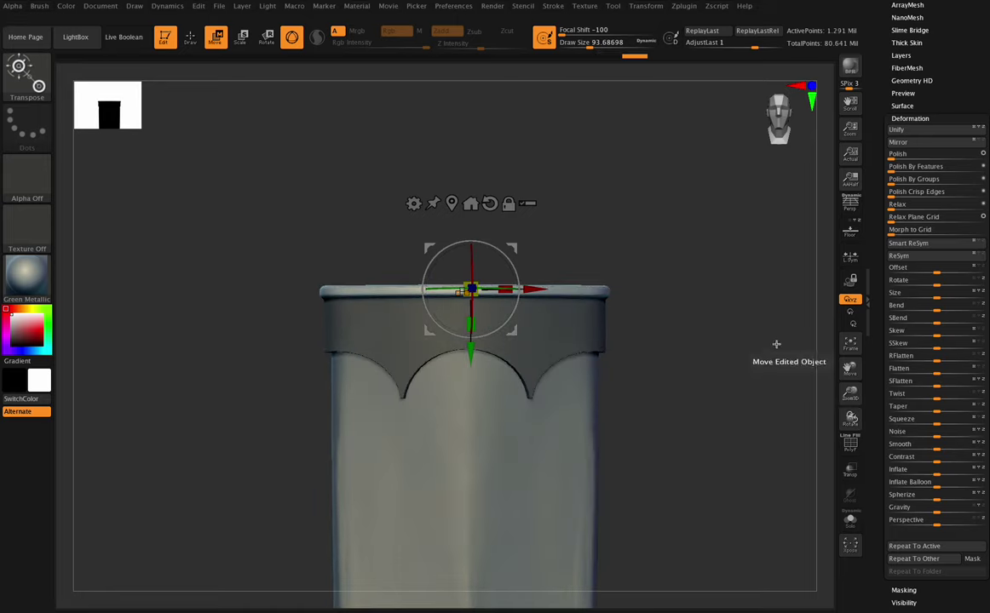
# - Clear the mask and update the DynaMesh of the whole collar
pyautogui.keyDown('ctrl'); pyautogui.moveTo(757, 349); pyautogui.dragTo(791, 398); pyautogui.keyUp('ctrl')
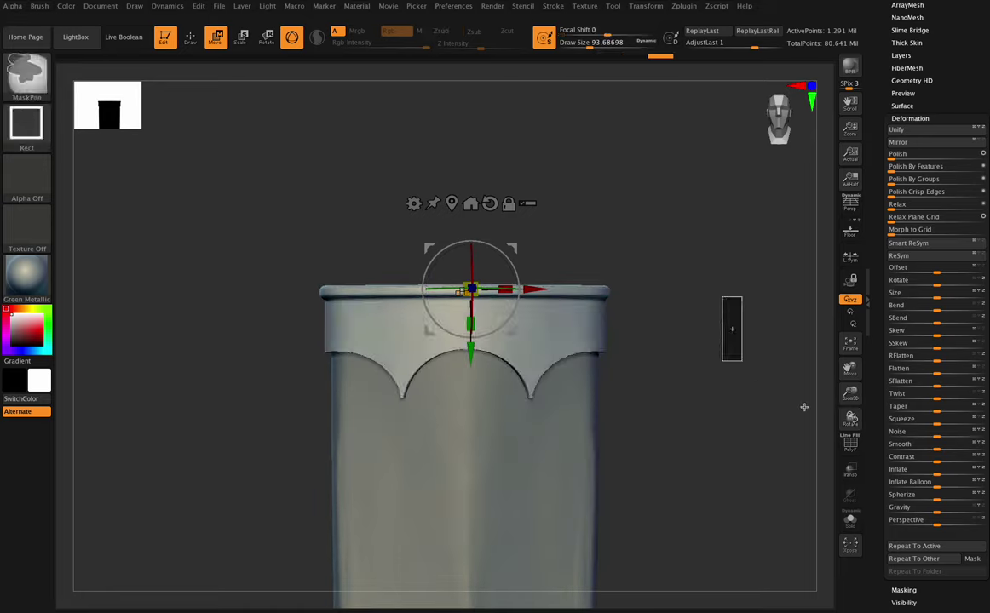
pyautogui.moveTo(852, 419); pyautogui.dragTo(850, 437)
pyautogui.moveTo(844, 389); pyautogui.dragTo(851, 416)
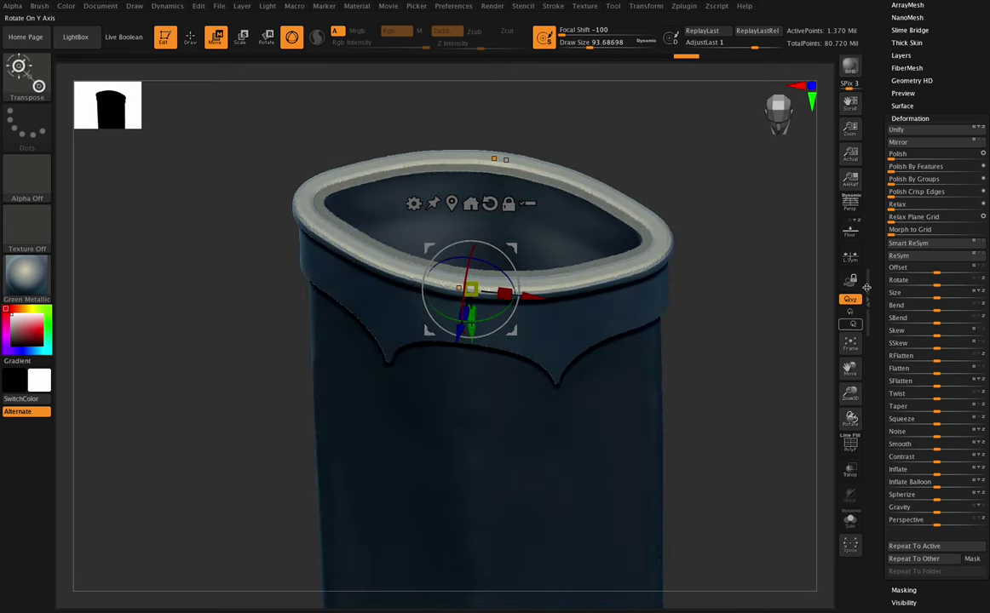
# - Duplicate the Scabbard subtool and place the copy below Extract14 in the subtool order
pyautogui.moveTo(965, 85); pyautogui.dragTo(964, 150)
pyautogui.click(905, 42)
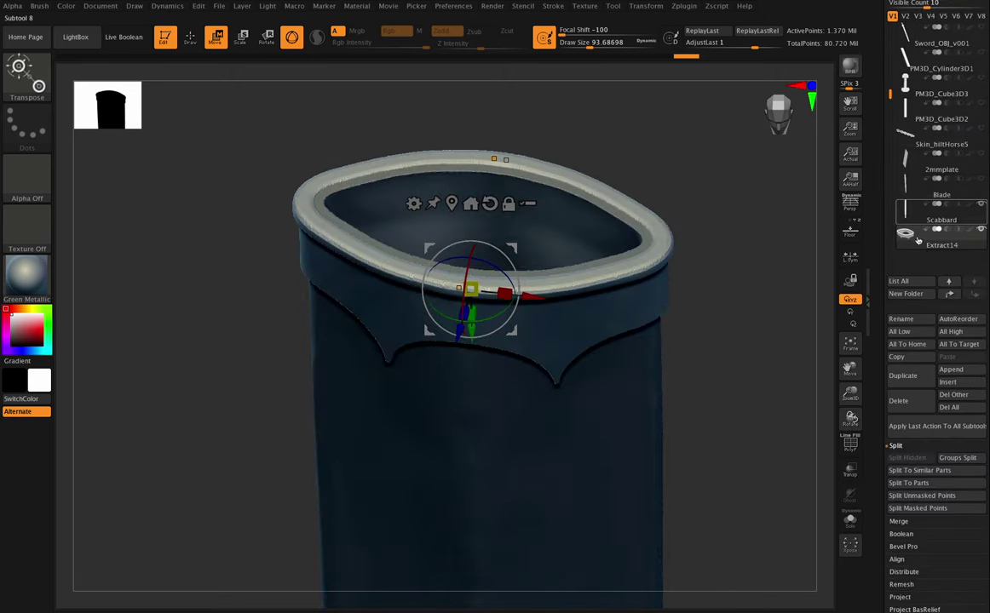
pyautogui.moveTo(474, 330)
pyautogui.mouseDown()
pyautogui.moveTo(465, 290)
pyautogui.moveTo(474, 315)
pyautogui.mouseUp()
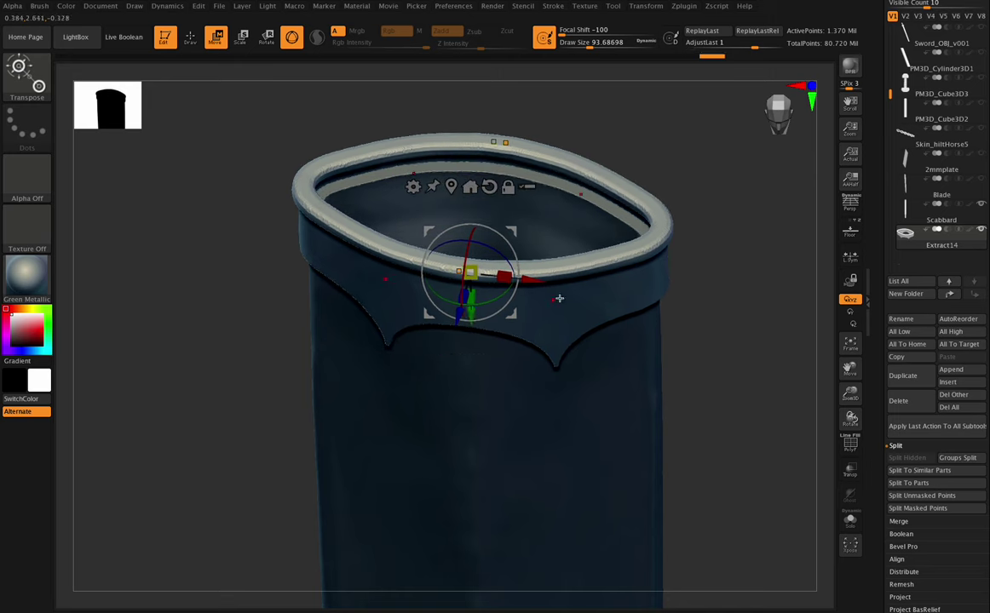
pyautogui.hotkey('ctrl', 'z')
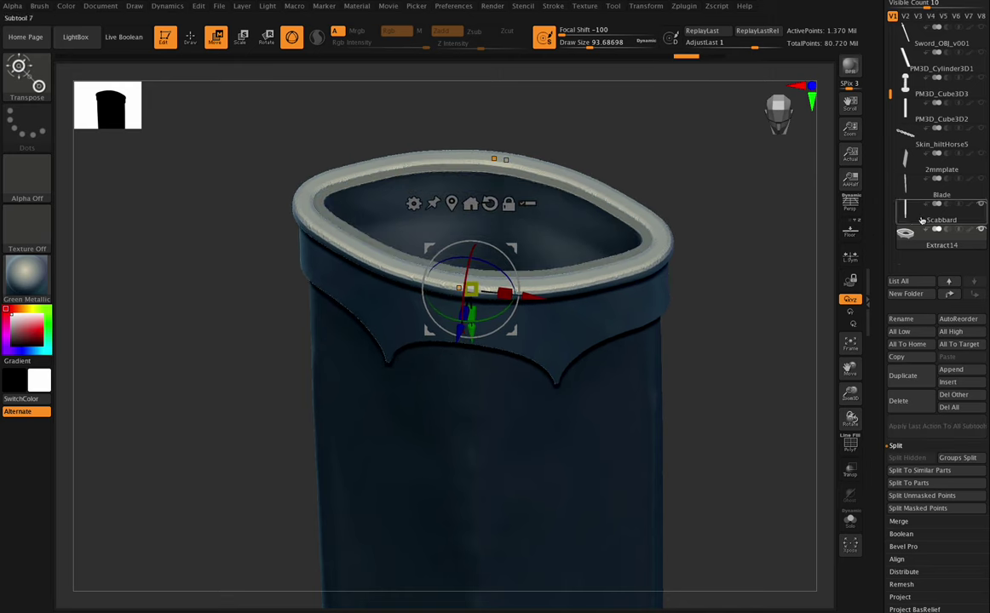
pyautogui.click(920, 221)
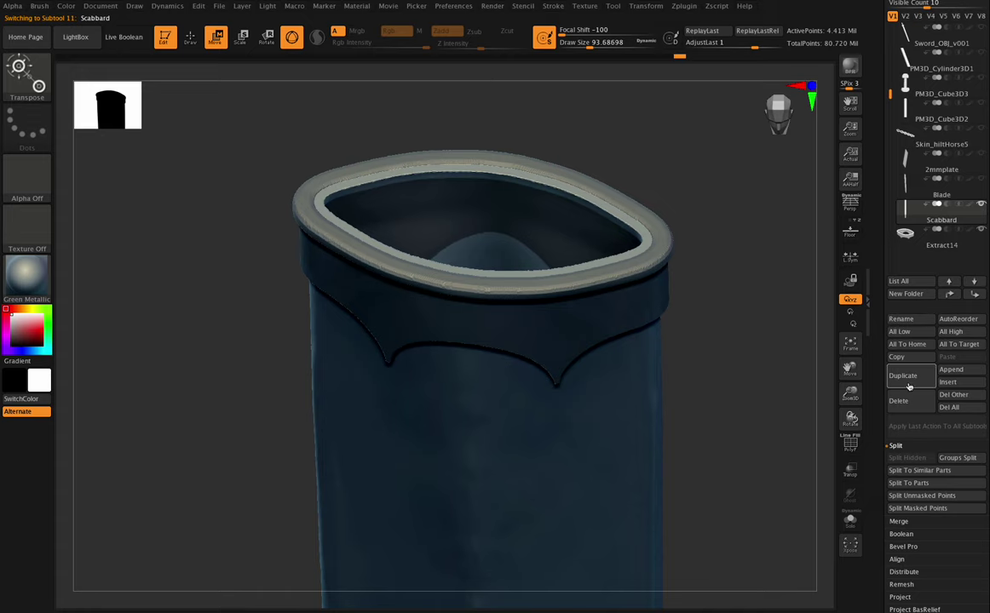
pyautogui.click(977, 294)
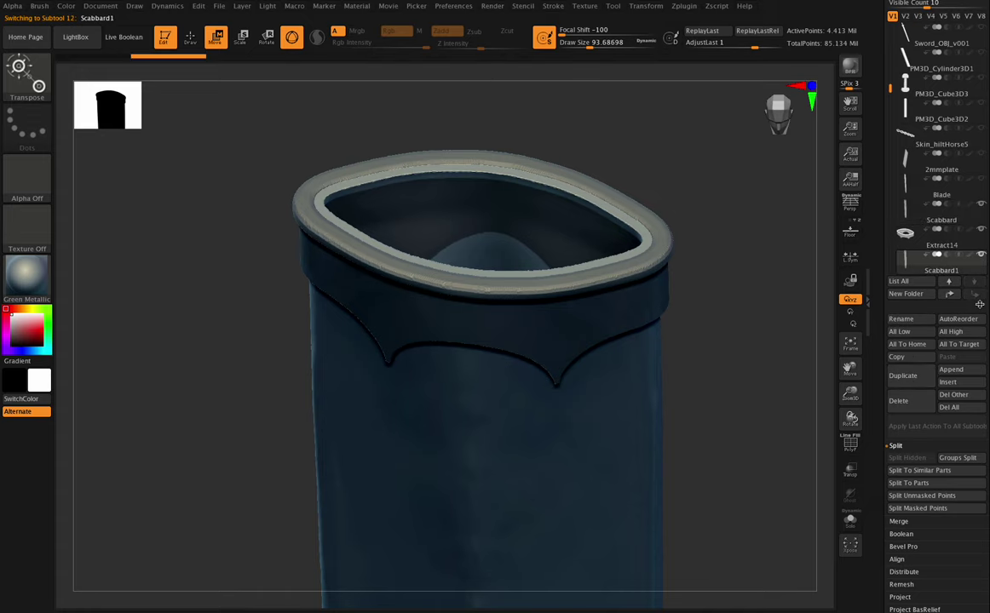
# - Raise the Scabbard1 copy slightly along the vertical axis so its upper end protrudes above the collar's rim
pyautogui.moveTo(851, 419); pyautogui.dragTo(850, 384)
pyautogui.click(245, 35)
pyautogui.click(213, 39)
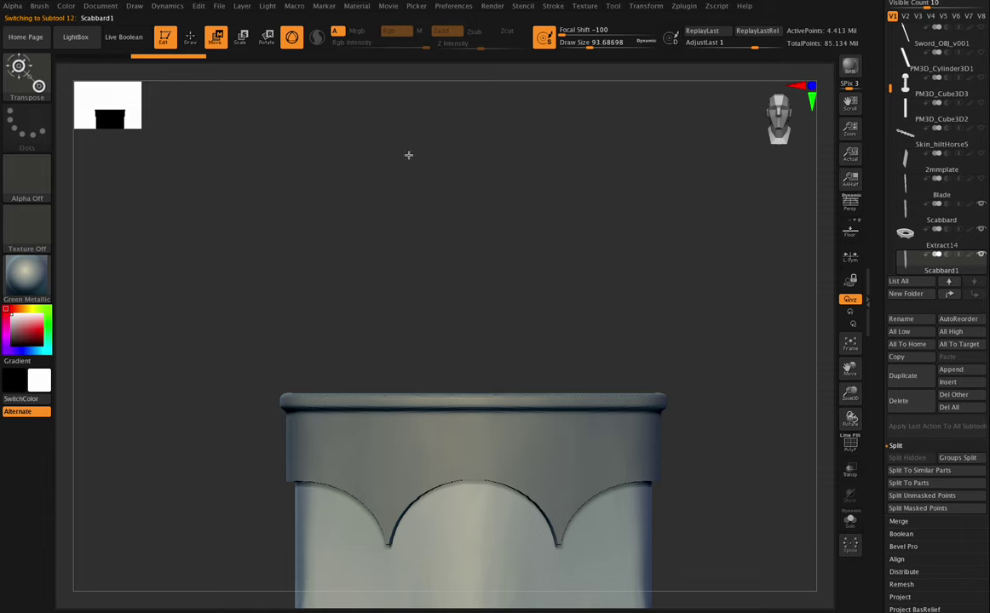
pyautogui.click(292, 39)
pyautogui.moveTo(484, 481); pyautogui.dragTo(483, 306)
pyautogui.click(292, 39)
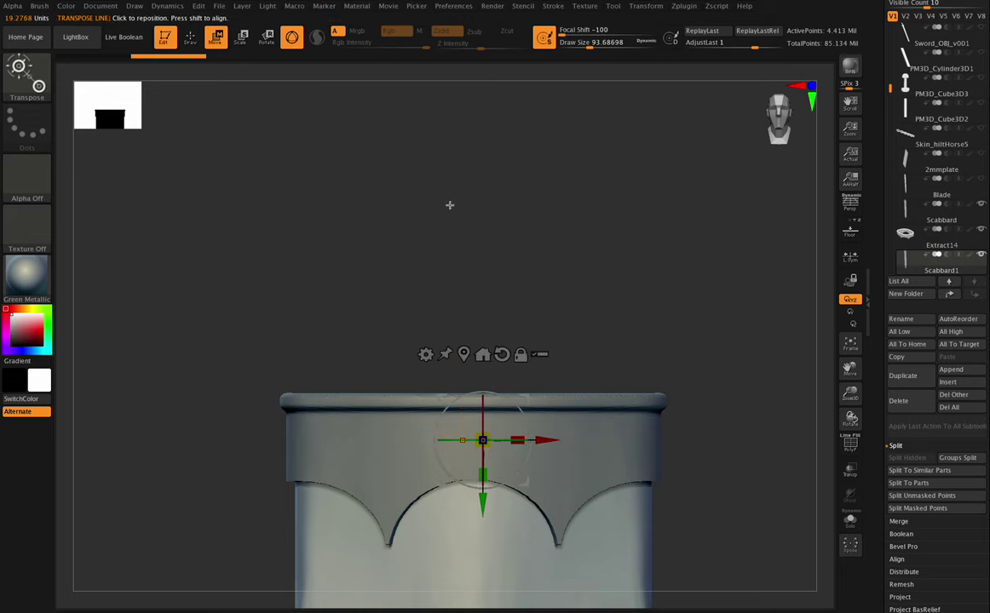
pyautogui.moveTo(482, 505); pyautogui.dragTo(484, 492)
pyautogui.moveTo(851, 418); pyautogui.dragTo(853, 451)
pyautogui.moveTo(854, 373); pyautogui.dragTo(835, 372)
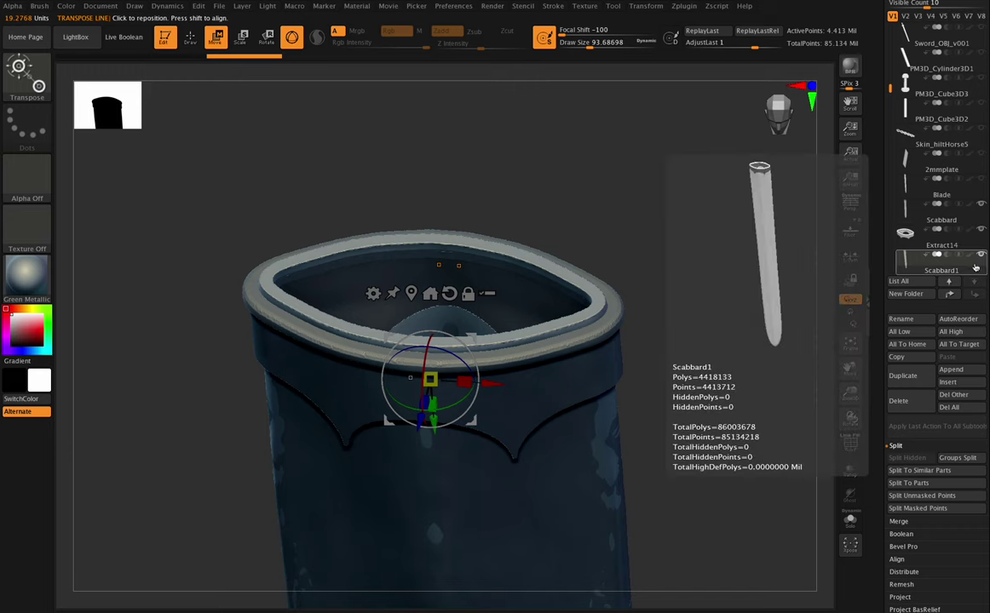
# - Set the Scabbard1 subtool to subtraction for the cut into the collar
pyautogui.scroll(-2, 967, 247)
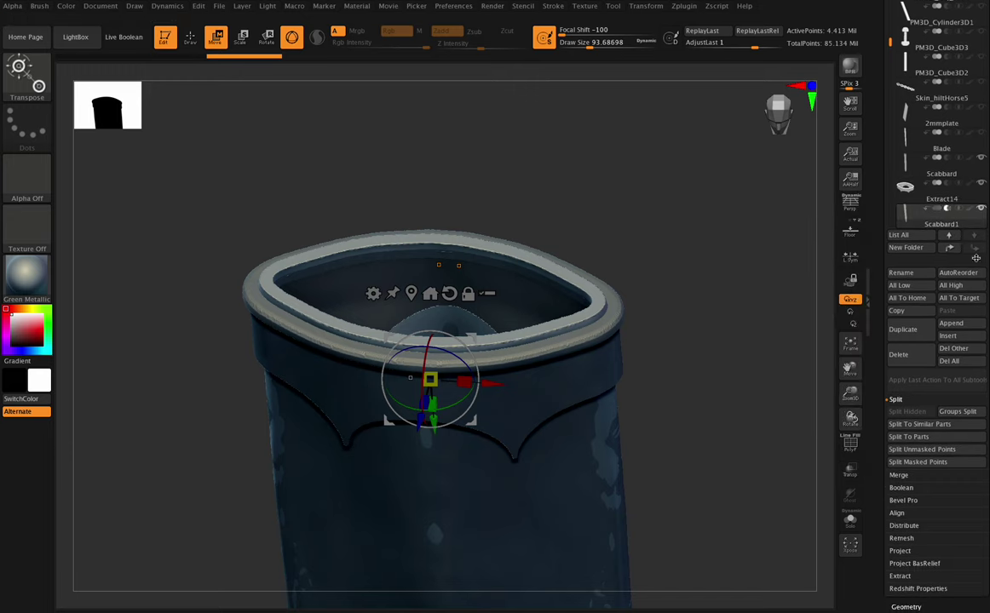
pyautogui.scroll(-10, 954, 357)
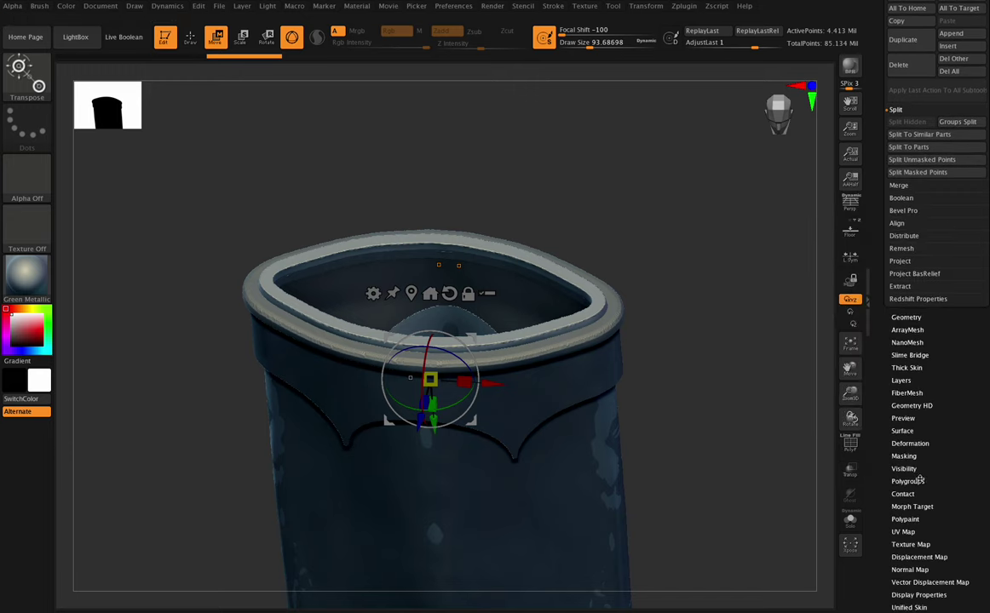
pyautogui.click(908, 482)
pyautogui.scroll(3, 929, 298)
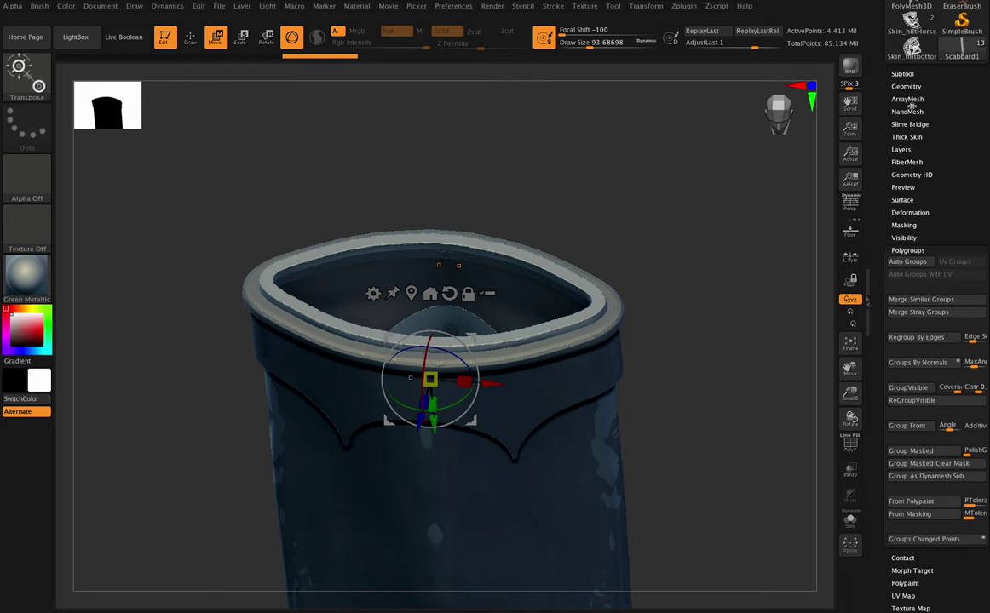
pyautogui.scroll(8, 928, 170)
# - Make Extract14 the active subtool and merge the subtractive Scabbard1 below it down into it
pyautogui.click(942, 260)
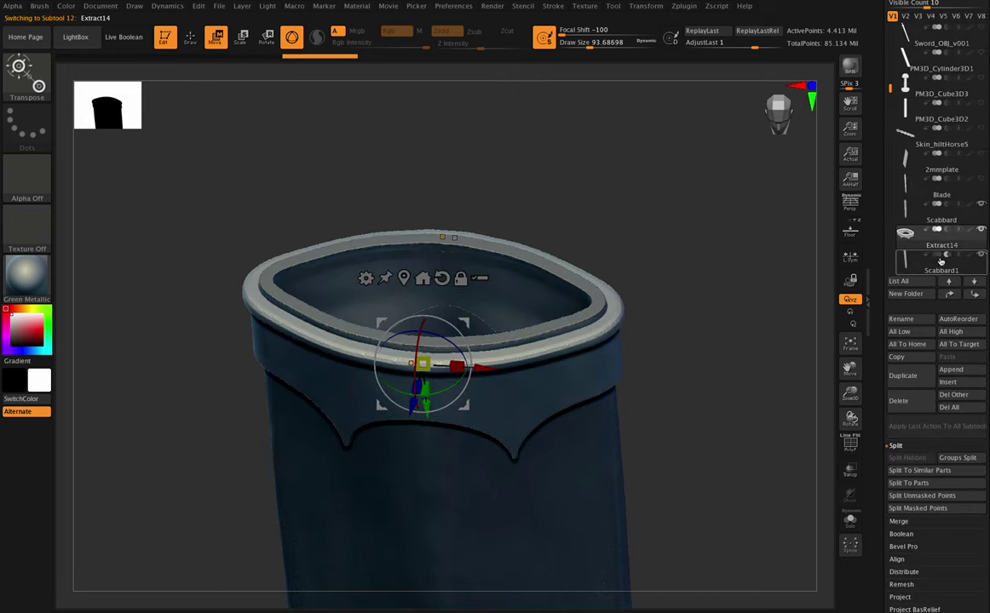
pyautogui.scroll(-3, 955, 247)
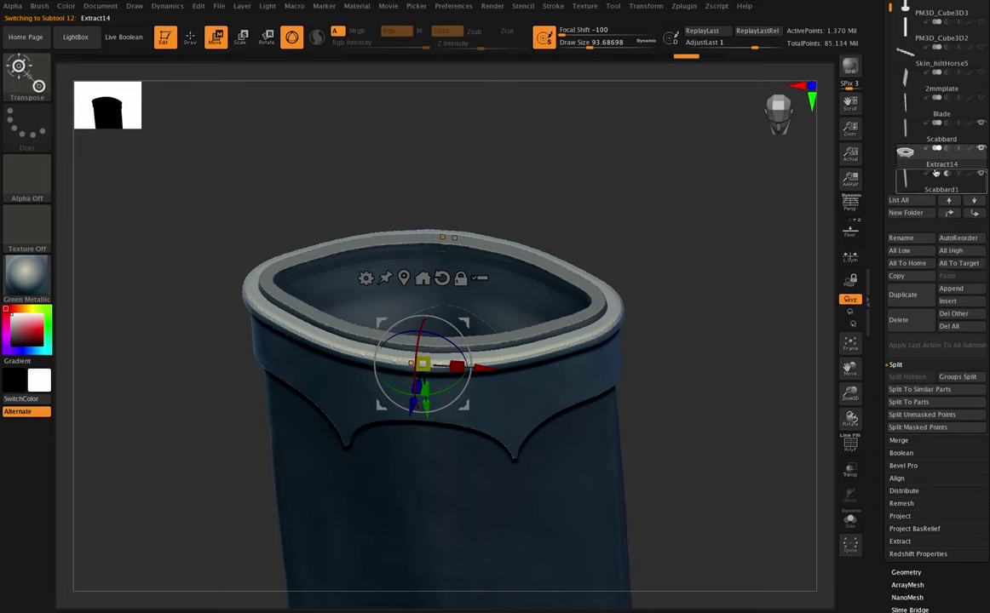
pyautogui.click(899, 440)
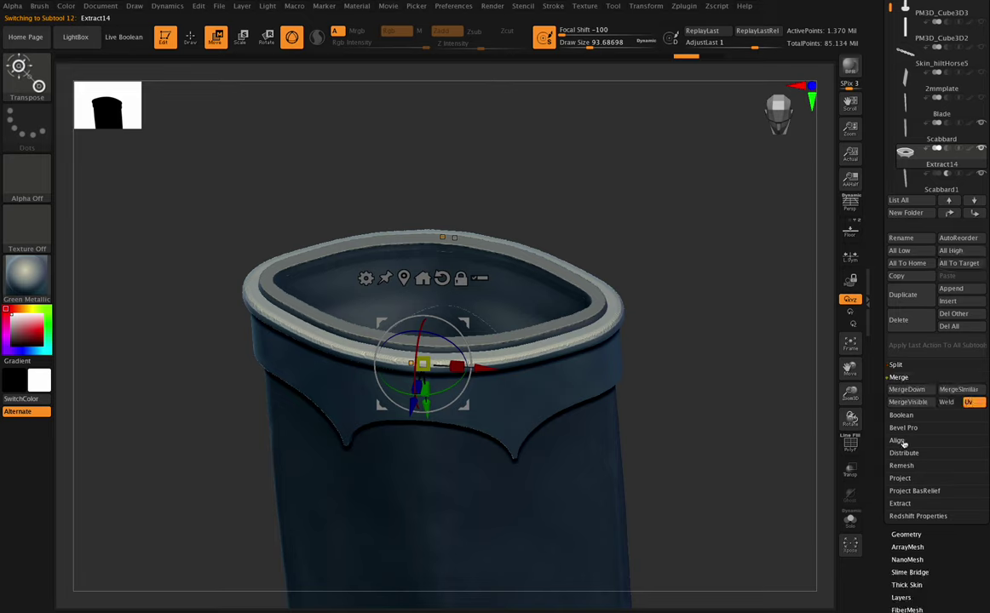
pyautogui.click(904, 533)
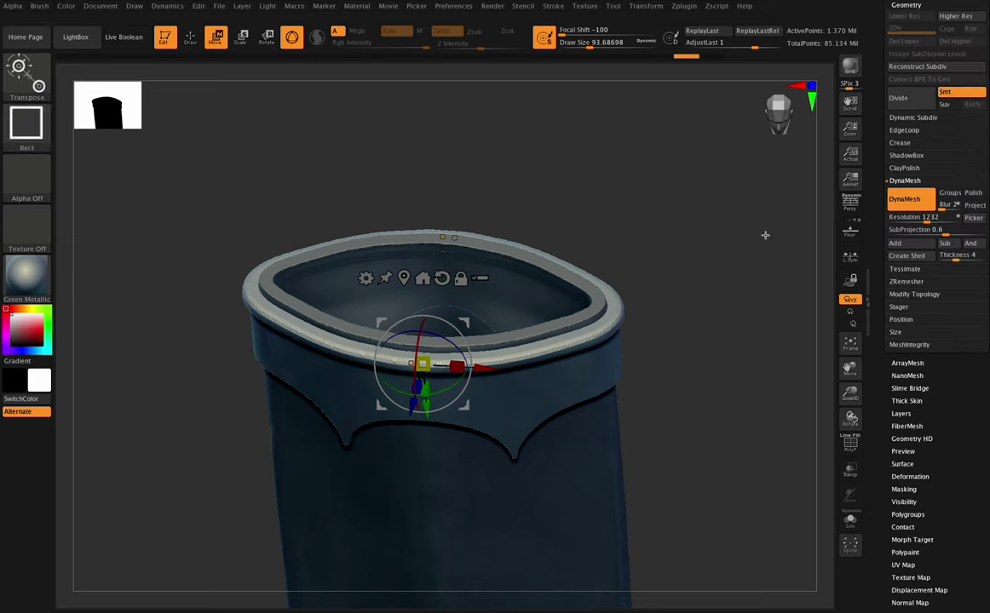
pyautogui.moveTo(850, 416); pyautogui.dragTo(850, 424)
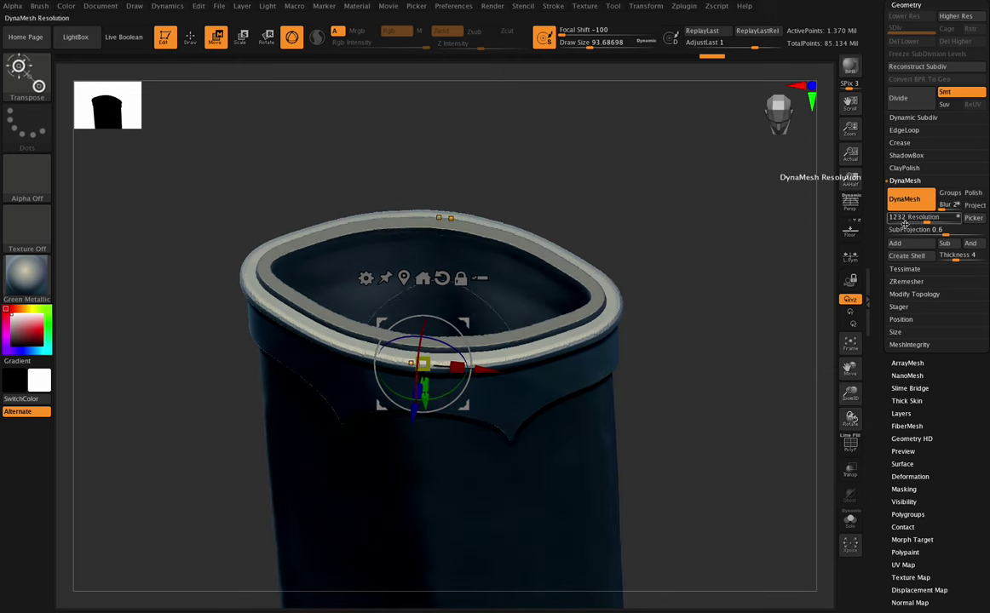
pyautogui.moveTo(978, 79); pyautogui.dragTo(976, 218)
pyautogui.click(906, 130)
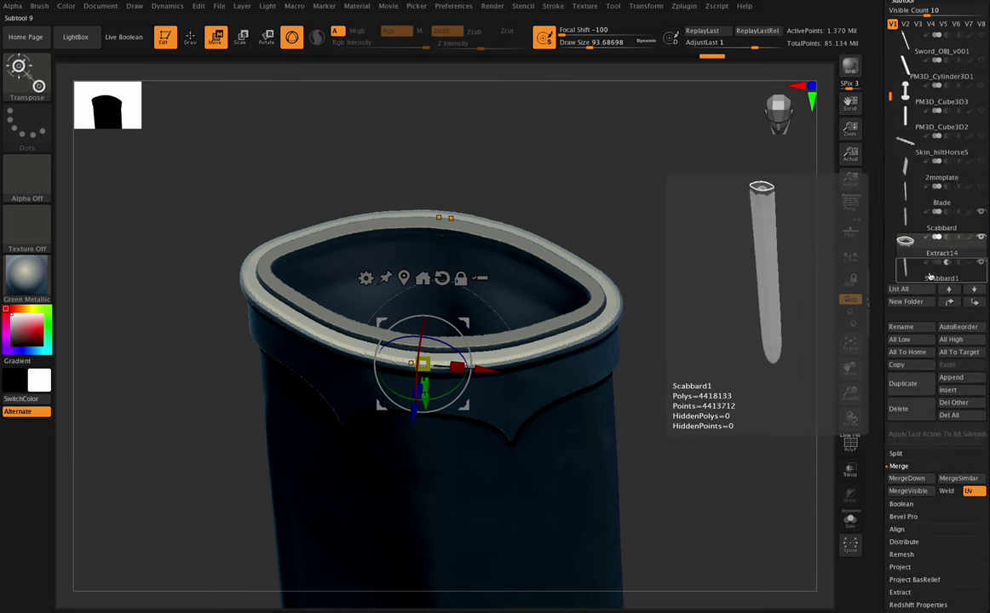
pyautogui.click(929, 269)
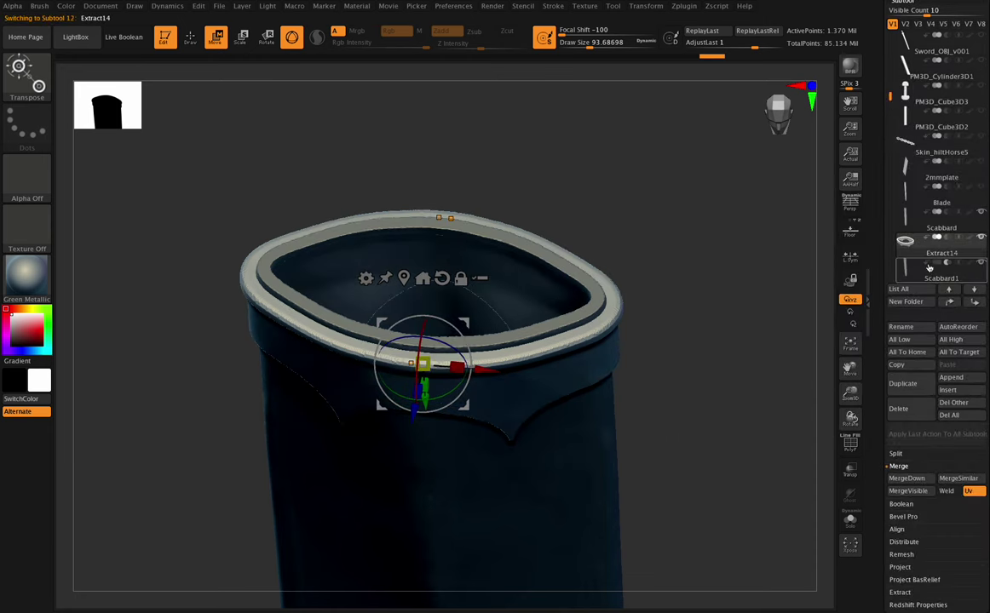
pyautogui.click(908, 478)
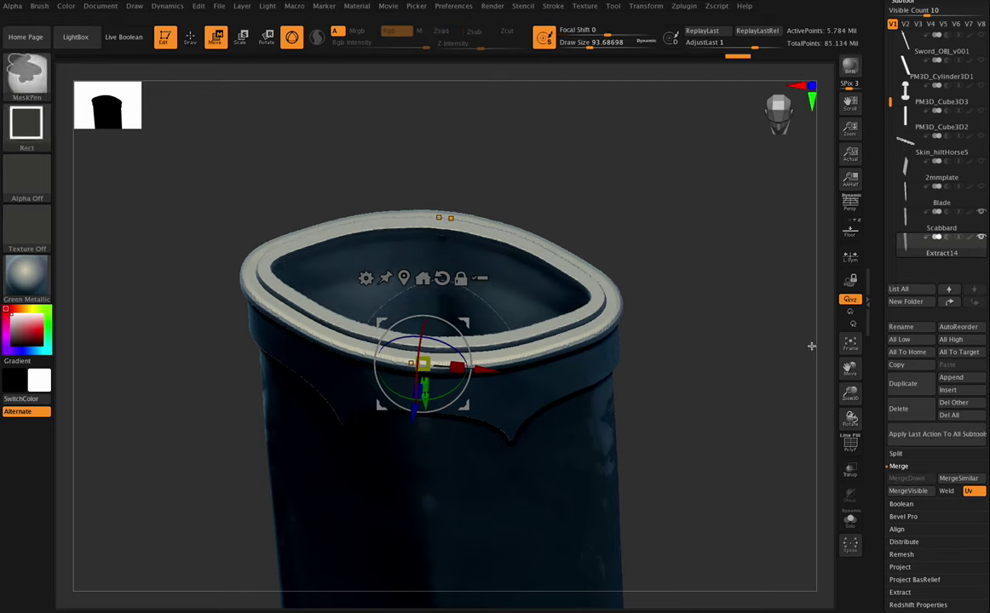
# - Set the DynaMesh resolution to 1416 and update the mesh to cut the scabbard shape out of the collar
pyautogui.scroll(-3, 971, 317)
pyautogui.click(906, 494)
pyautogui.click(929, 217)
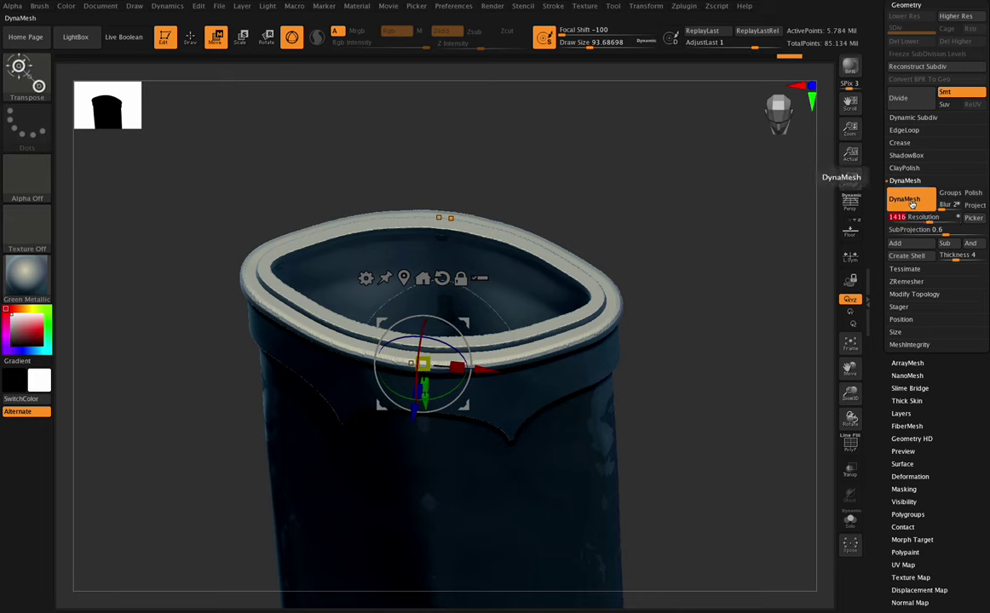
pyautogui.click(912, 203)
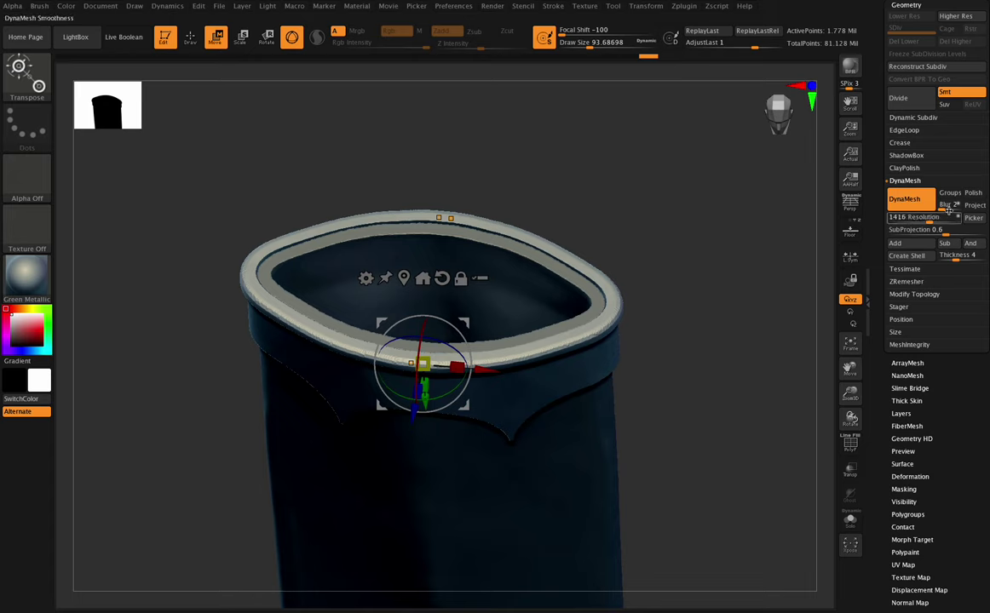
# - Nudge the cut collar slightly down along the vertical axis over the scabbard
pyautogui.scroll(5, 916, 170)
pyautogui.click(916, 145)
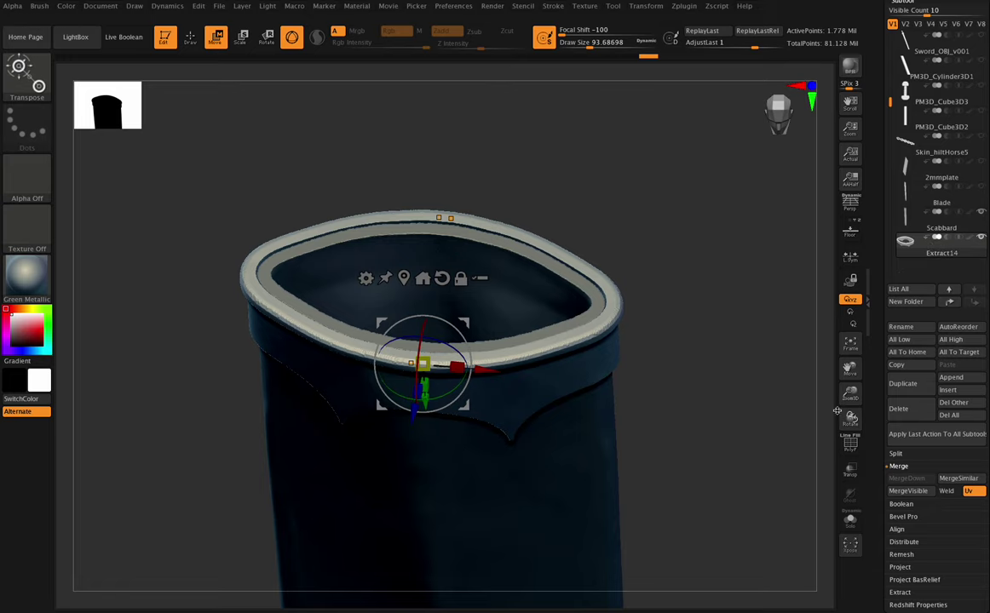
pyautogui.moveTo(838, 413); pyautogui.dragTo(837, 404)
pyautogui.moveTo(422, 423); pyautogui.dragTo(423, 426)
pyautogui.moveTo(850, 418); pyautogui.dragTo(846, 406)
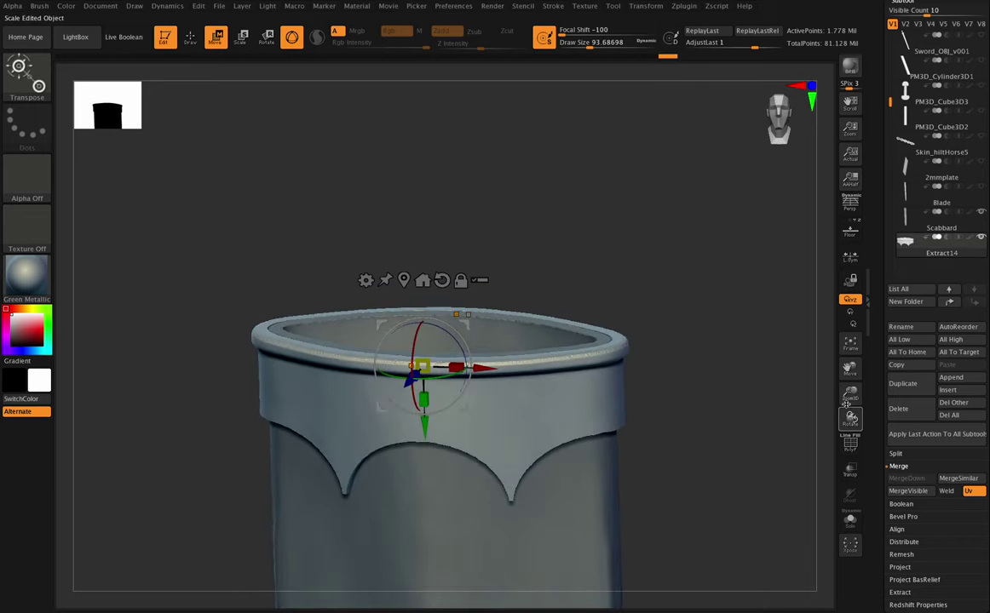
# - Return to Draw mode, face the collar from the front and set the MaskPen stroke to Circle
pyautogui.click(193, 37)
pyautogui.press('shift')
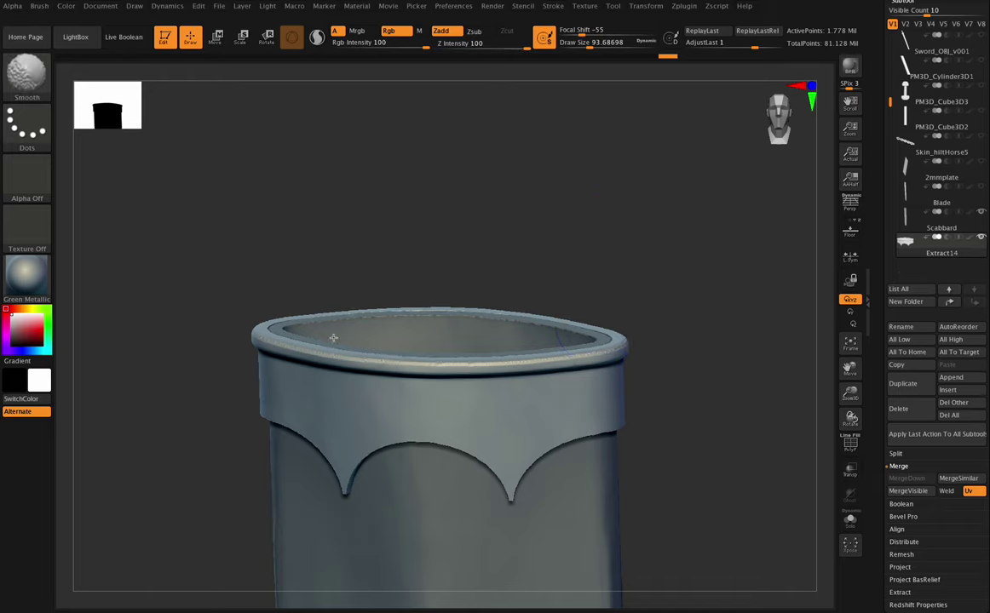
pyautogui.moveTo(851, 417)
pyautogui.mouseDown()
pyautogui.moveTo(771, 380)
pyautogui.moveTo(830, 392)
pyautogui.moveTo(881, 431)
pyautogui.mouseUp()
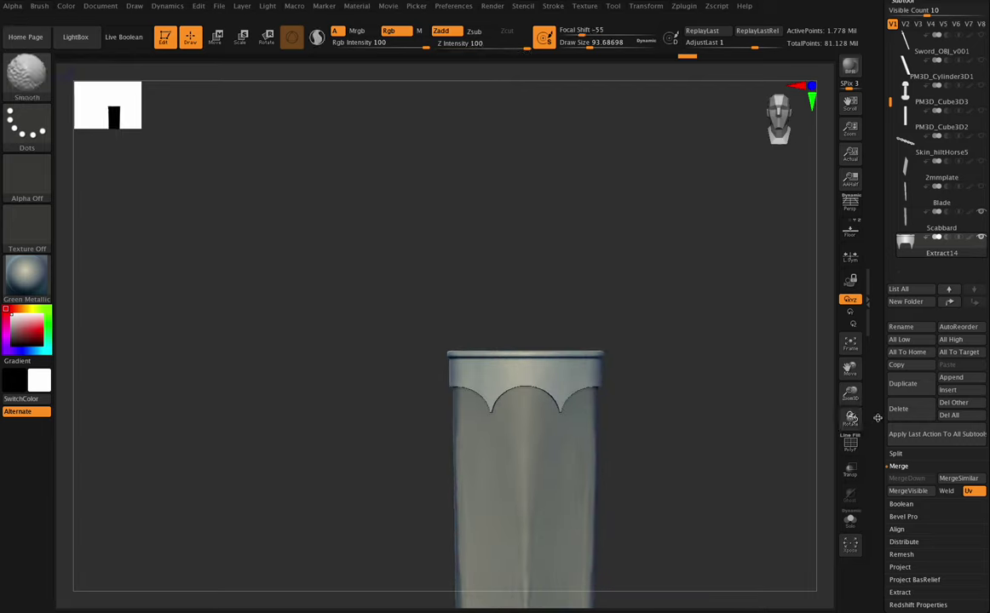
pyautogui.moveTo(851, 368); pyautogui.dragTo(834, 310)
pyautogui.moveTo(851, 392); pyautogui.dragTo(864, 442)
pyautogui.moveTo(852, 368); pyautogui.dragTo(888, 345)
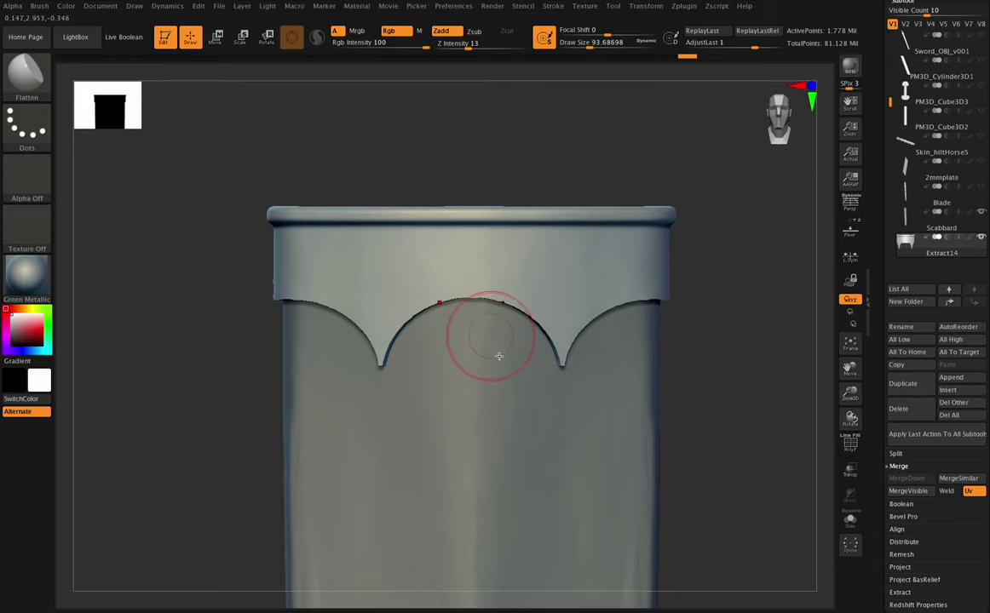
pyautogui.press('ctrl')
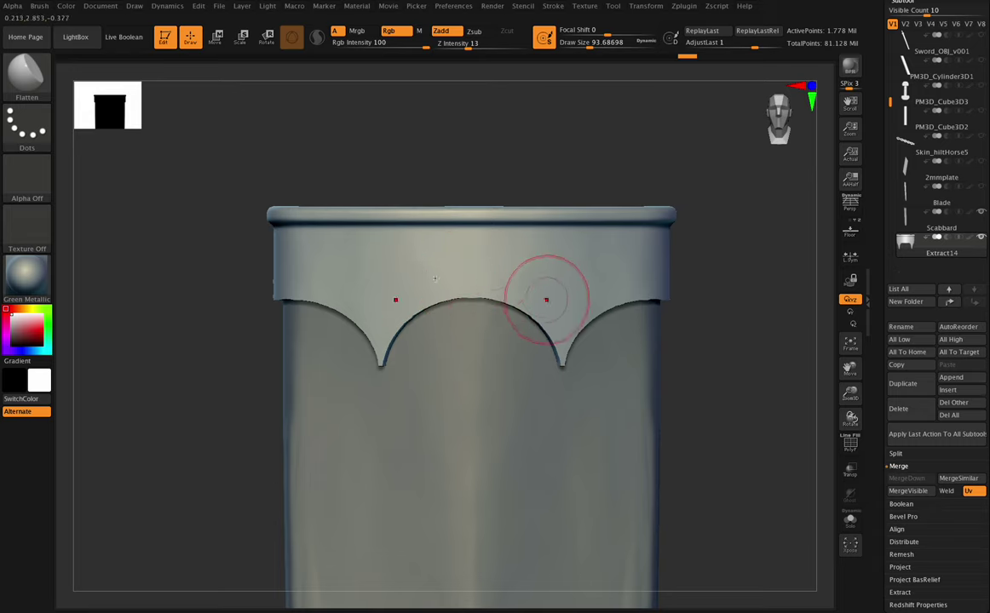
pyautogui.moveTo(848, 398); pyautogui.dragTo(855, 375)
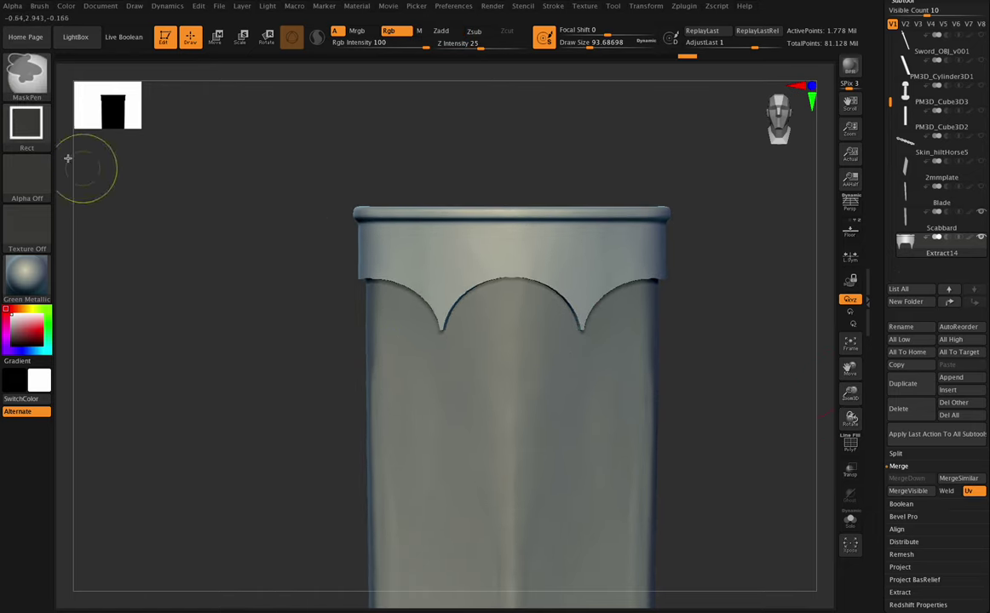
pyautogui.keyDown('ctrl'); pyautogui.click(27, 124); pyautogui.keyUp('ctrl')
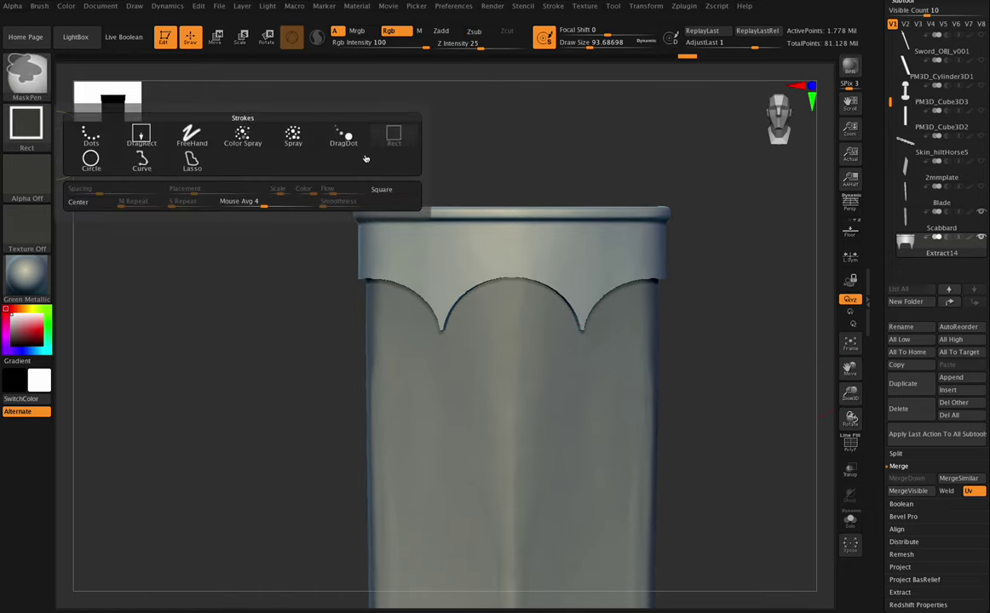
pyautogui.click(91, 160)
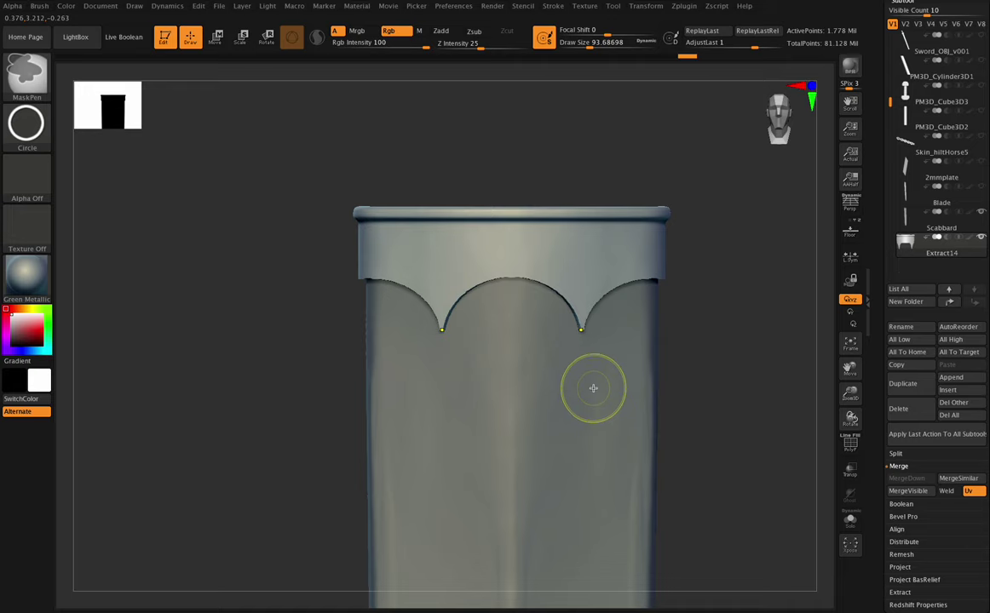
# - Mask the collar with circle strokes, leaving an even curved band unmasked along the edge of the central scallop
pyautogui.press('ctrl')
pyautogui.moveTo(851, 393); pyautogui.dragTo(842, 417)
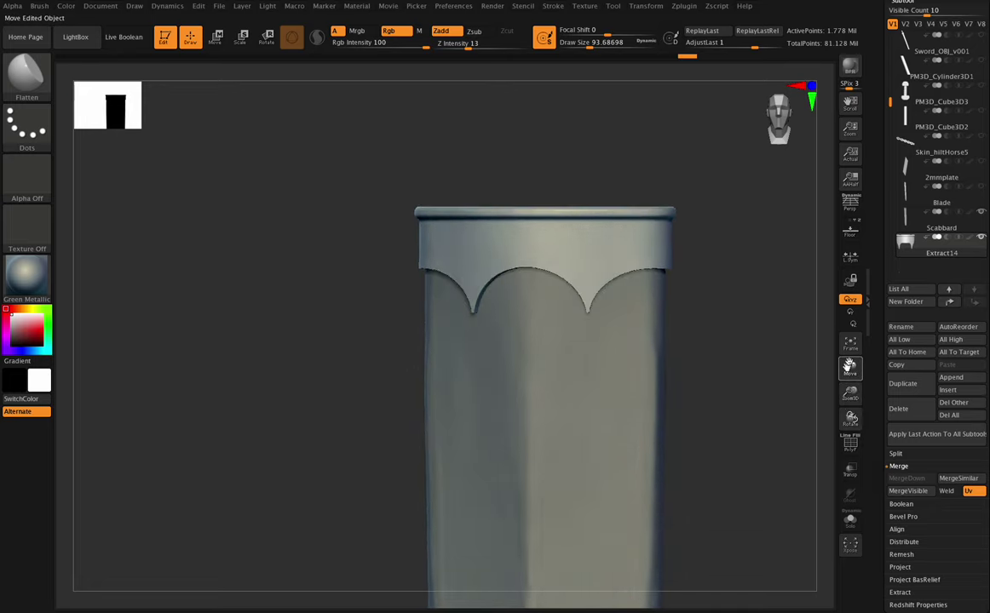
pyautogui.moveTo(850, 365); pyautogui.dragTo(842, 336)
pyautogui.moveTo(850, 418)
pyautogui.mouseDown()
pyautogui.moveTo(848, 395)
pyautogui.moveTo(850, 421)
pyautogui.mouseUp()
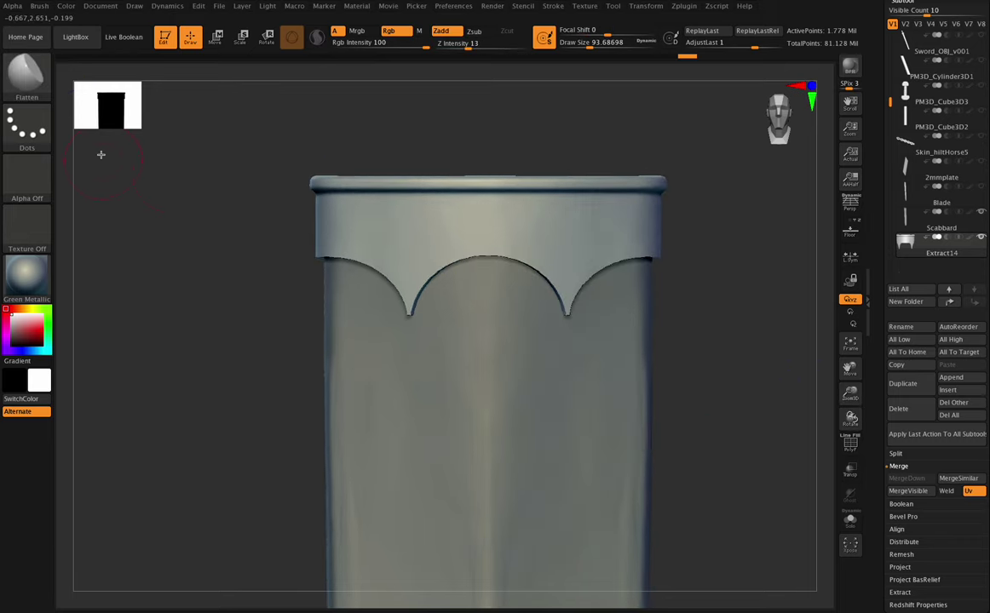
pyautogui.press('ctrl')
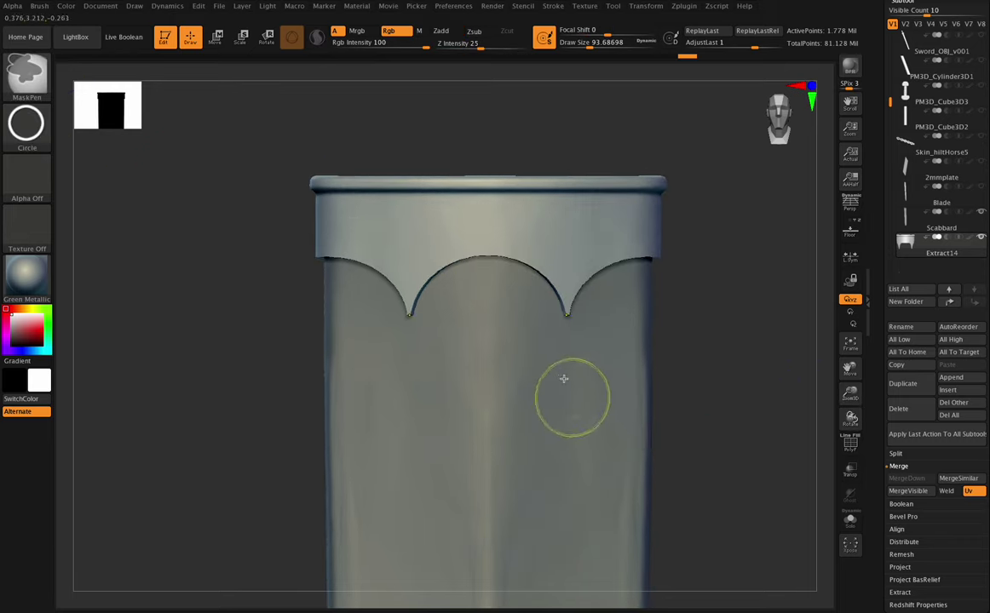
pyautogui.keyDown('ctrl'); pyautogui.moveTo(563, 395); pyautogui.dragTo(392, 240); pyautogui.keyUp('ctrl')
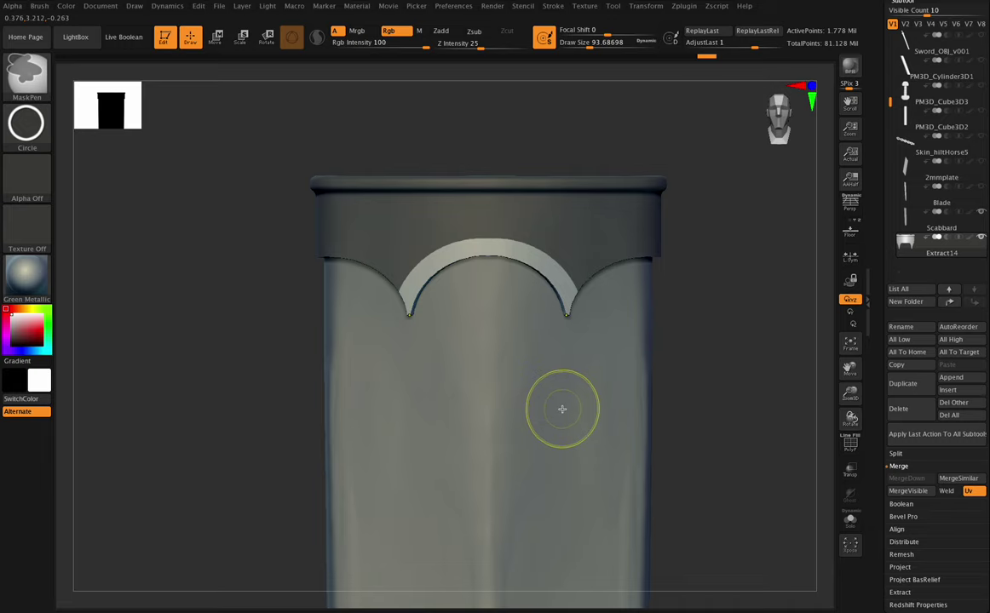
pyautogui.moveTo(562, 409)
pyautogui.keyDown('ctrl'); pyautogui.mouseDown()
pyautogui.moveTo(522, 332)
pyautogui.moveTo(398, 236)
pyautogui.mouseUp(); pyautogui.keyUp('ctrl')
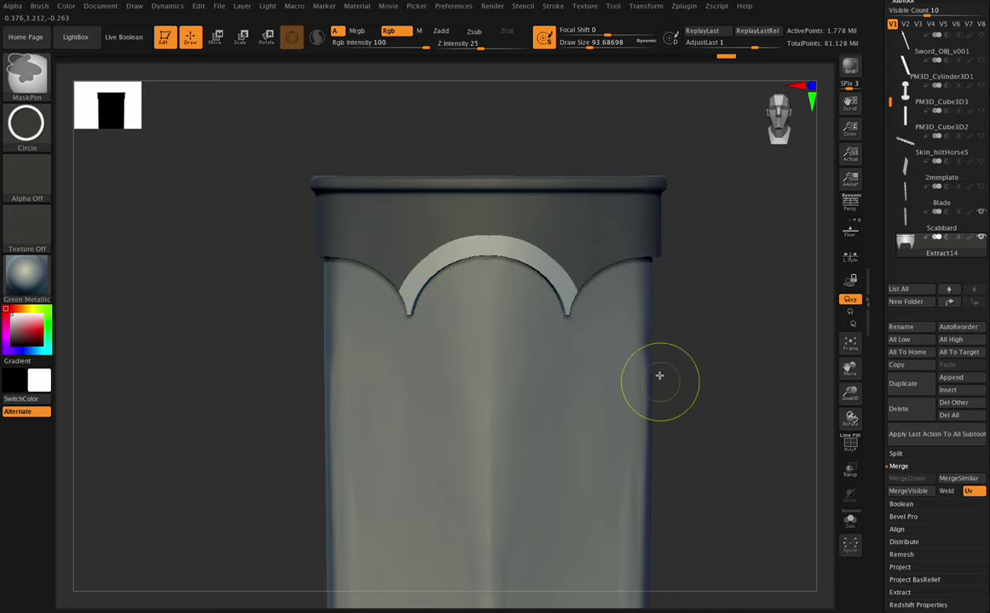
pyautogui.moveTo(592, 419)
pyautogui.keyDown('ctrl'); pyautogui.mouseDown()
pyautogui.moveTo(504, 289)
pyautogui.moveTo(380, 230)
pyautogui.moveTo(388, 232)
pyautogui.mouseUp(); pyautogui.keyUp('ctrl')
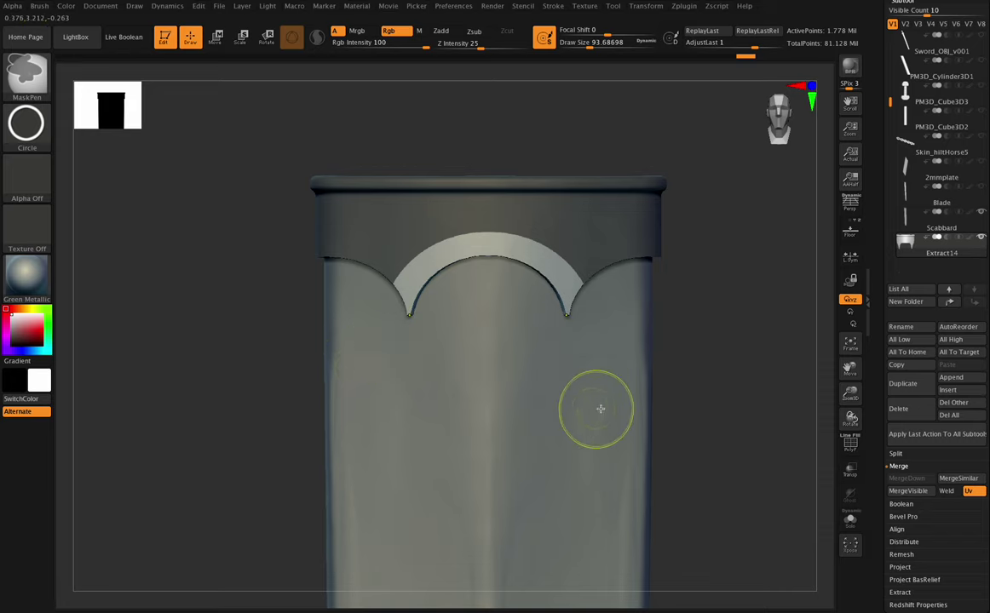
# - Extend the unmasked band along the side scallops with circle strokes, matching the width of the central arch
pyautogui.keyDown('ctrl'); pyautogui.moveTo(579, 393); pyautogui.dragTo(692, 245); pyautogui.keyUp('ctrl')
pyautogui.keyDown('ctrl'); pyautogui.moveTo(561, 393); pyautogui.dragTo(737, 242); pyautogui.keyUp('ctrl')
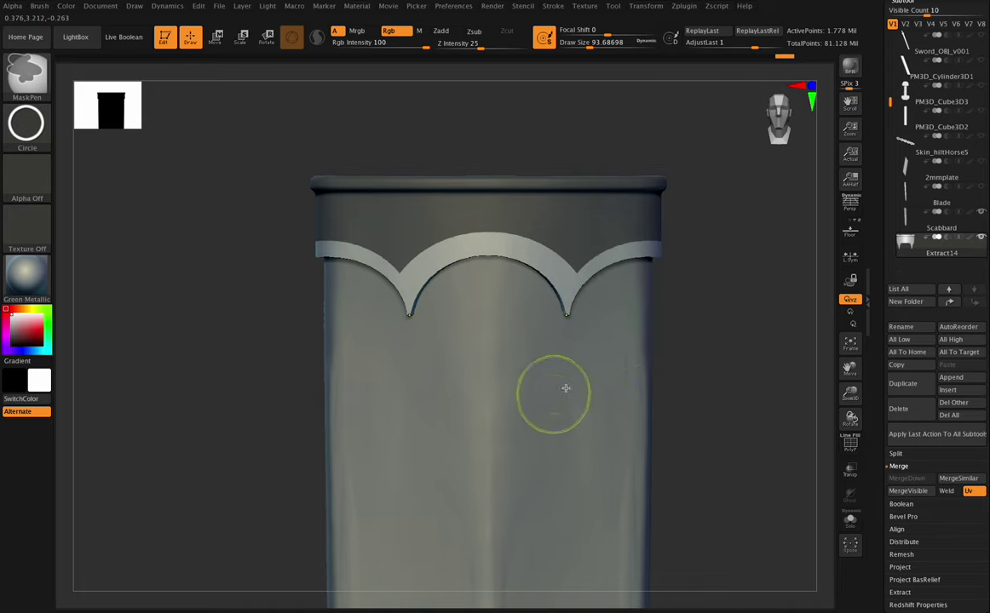
pyautogui.moveTo(554, 394)
pyautogui.keyDown('ctrl'); pyautogui.mouseDown()
pyautogui.moveTo(689, 226)
pyautogui.moveTo(737, 236)
pyautogui.mouseUp(); pyautogui.keyUp('ctrl')
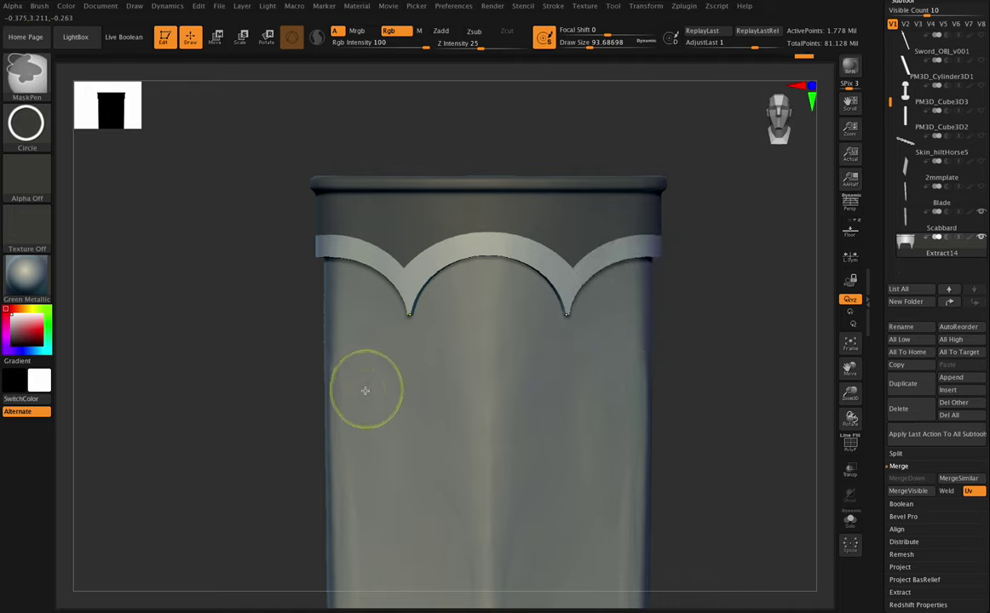
pyautogui.moveTo(398, 376)
pyautogui.keyDown('ctrl'); pyautogui.mouseDown()
pyautogui.moveTo(375, 337)
pyautogui.moveTo(398, 291)
pyautogui.mouseUp(); pyautogui.keyUp('ctrl')
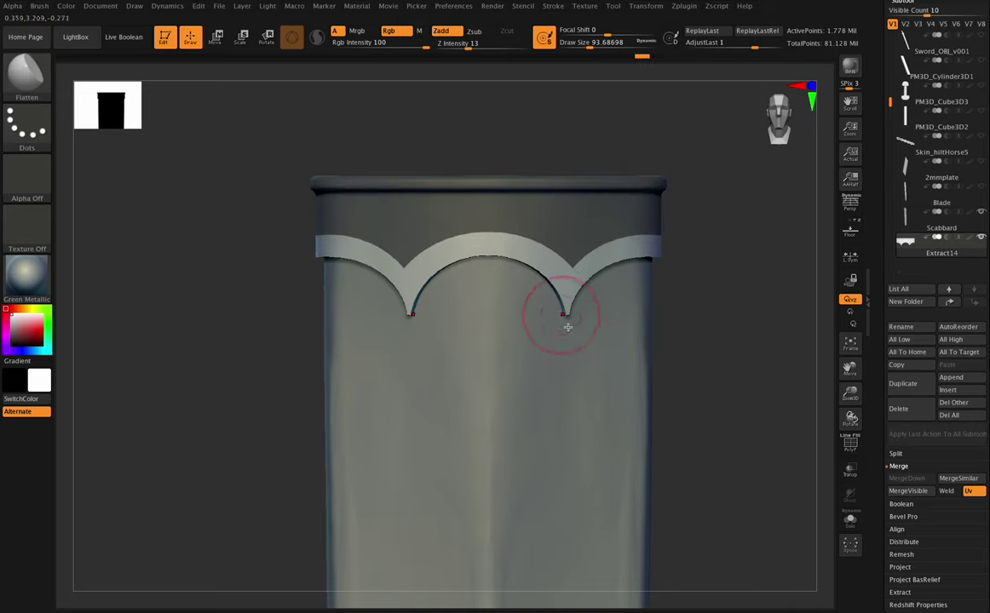
pyautogui.moveTo(817, 392); pyautogui.dragTo(771, 378)
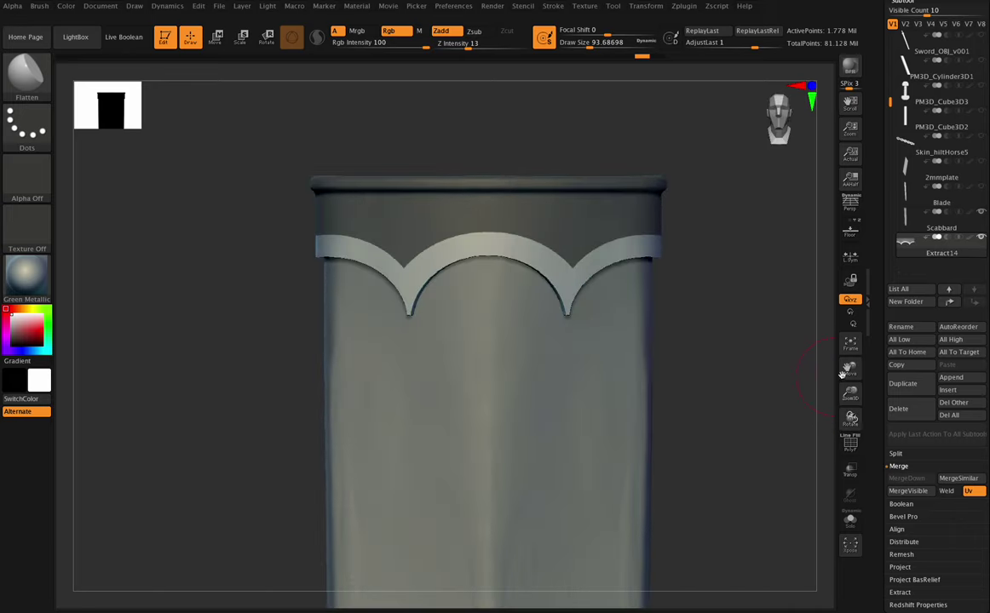
# - Compare the collar's scalloped band with the scabbard throat in the floor reference image, then hide the reference again
pyautogui.moveTo(843, 373); pyautogui.dragTo(829, 351)
pyautogui.press('ctrl')
pyautogui.press('ctrl')
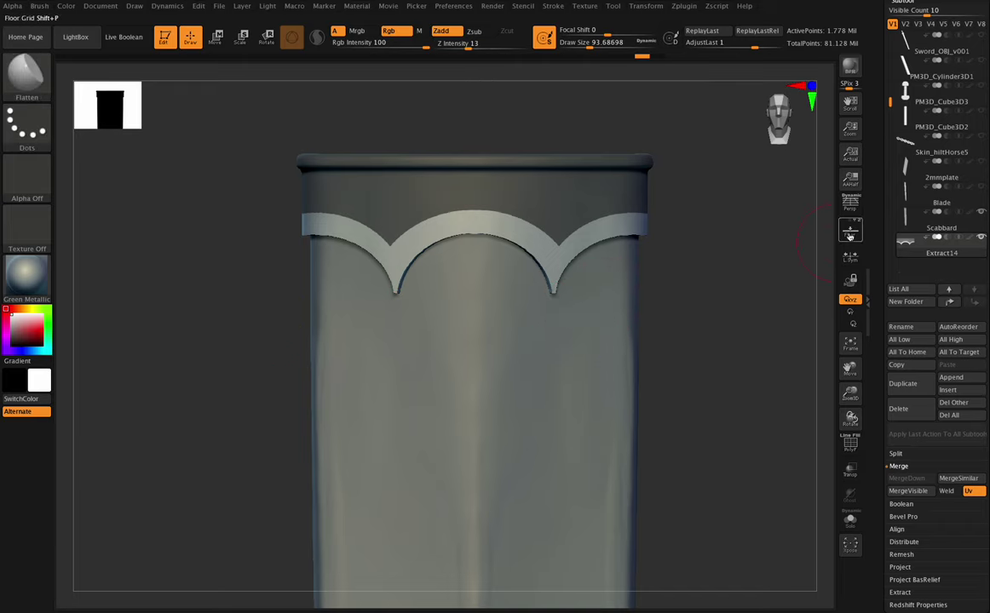
pyautogui.click(851, 238)
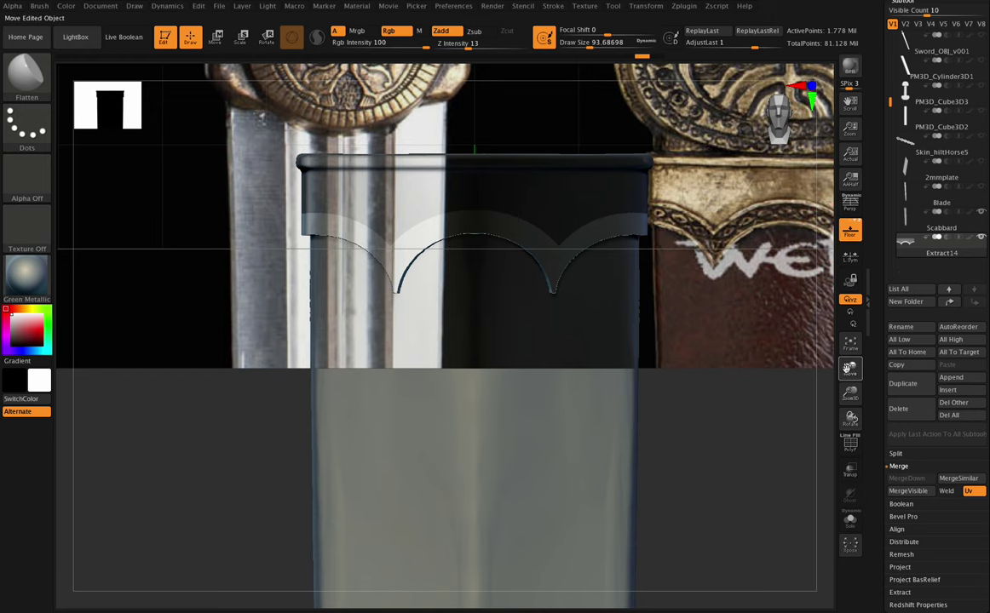
pyautogui.moveTo(847, 368); pyautogui.dragTo(696, 368)
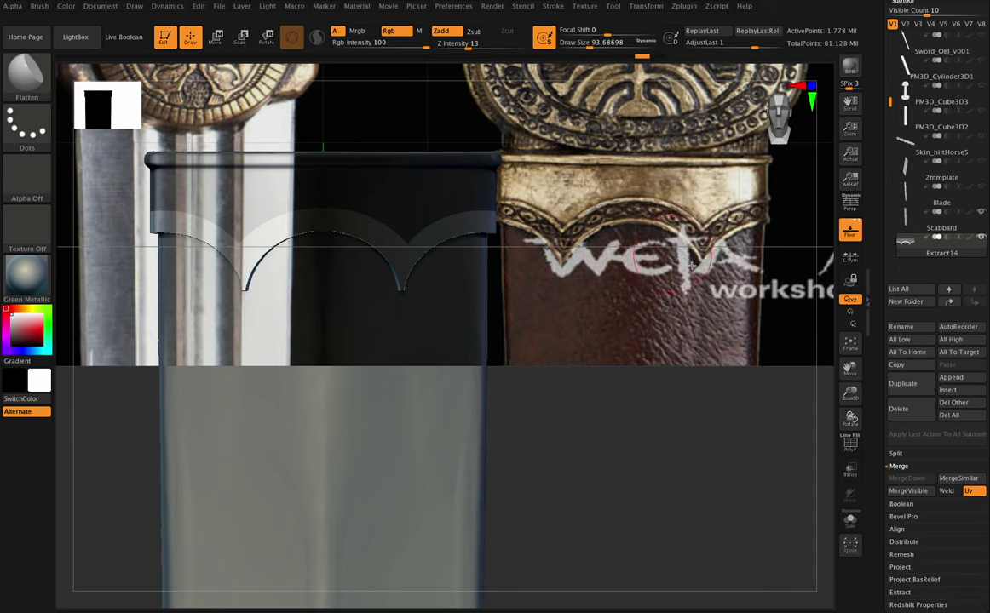
pyautogui.moveTo(848, 369)
pyautogui.mouseDown()
pyautogui.moveTo(840, 417)
pyautogui.moveTo(854, 404)
pyautogui.moveTo(845, 413)
pyautogui.moveTo(858, 362)
pyautogui.mouseUp()
pyautogui.moveTo(849, 418)
pyautogui.mouseDown()
pyautogui.moveTo(839, 414)
pyautogui.moveTo(850, 418)
pyautogui.mouseUp()
pyautogui.press('shift')
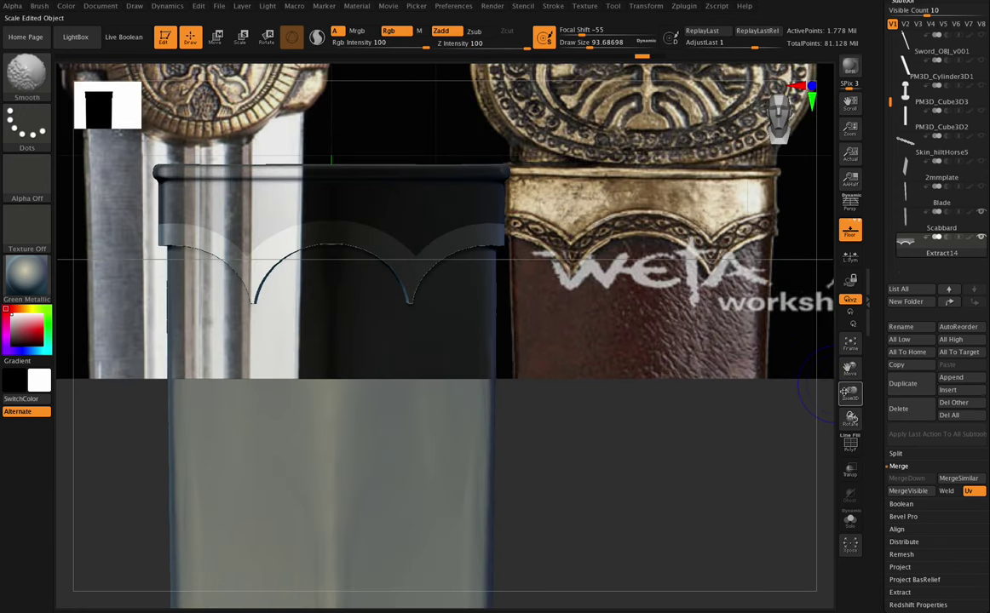
pyautogui.moveTo(848, 372); pyautogui.dragTo(857, 365)
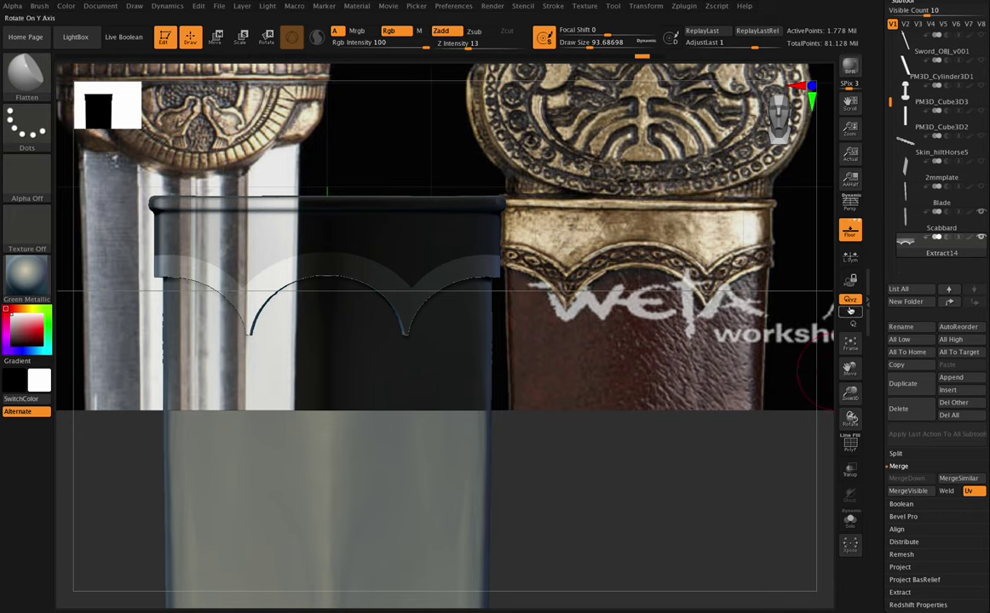
pyautogui.click(850, 240)
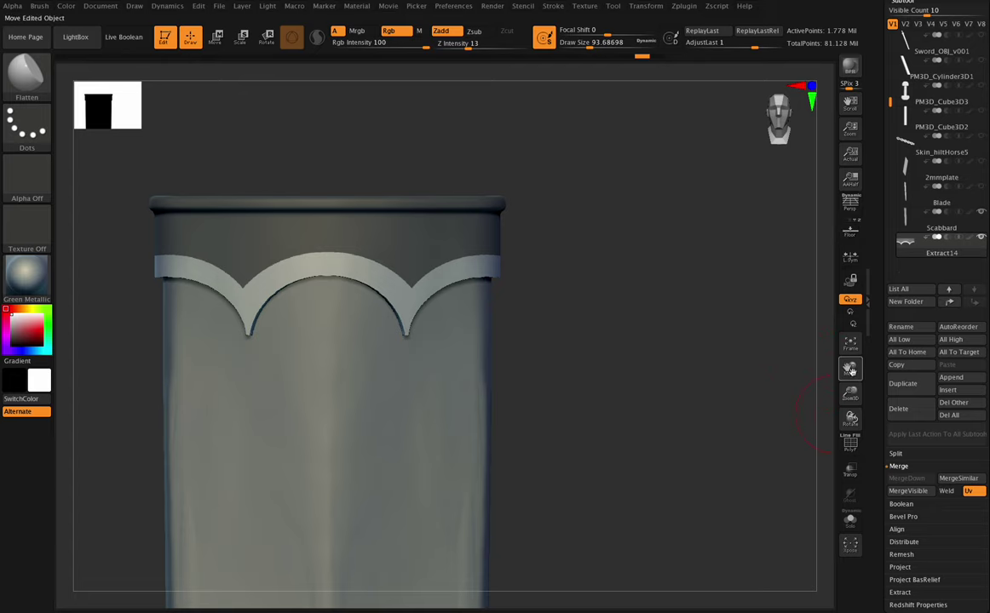
pyautogui.moveTo(850, 369); pyautogui.dragTo(904, 370)
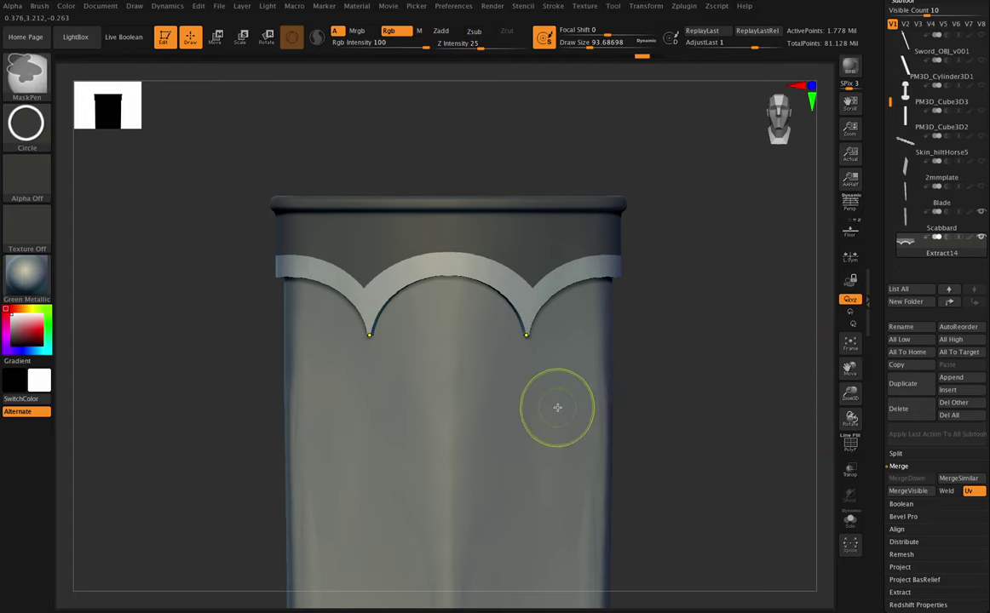
# - Widen the unmasked band slightly upward on the central and side scallops with circle strokes
pyautogui.moveTo(546, 408)
pyautogui.keyDown('ctrl'); pyautogui.mouseDown()
pyautogui.moveTo(520, 353)
pyautogui.moveTo(347, 247)
pyautogui.moveTo(358, 254)
pyautogui.mouseUp(); pyautogui.keyUp('ctrl')
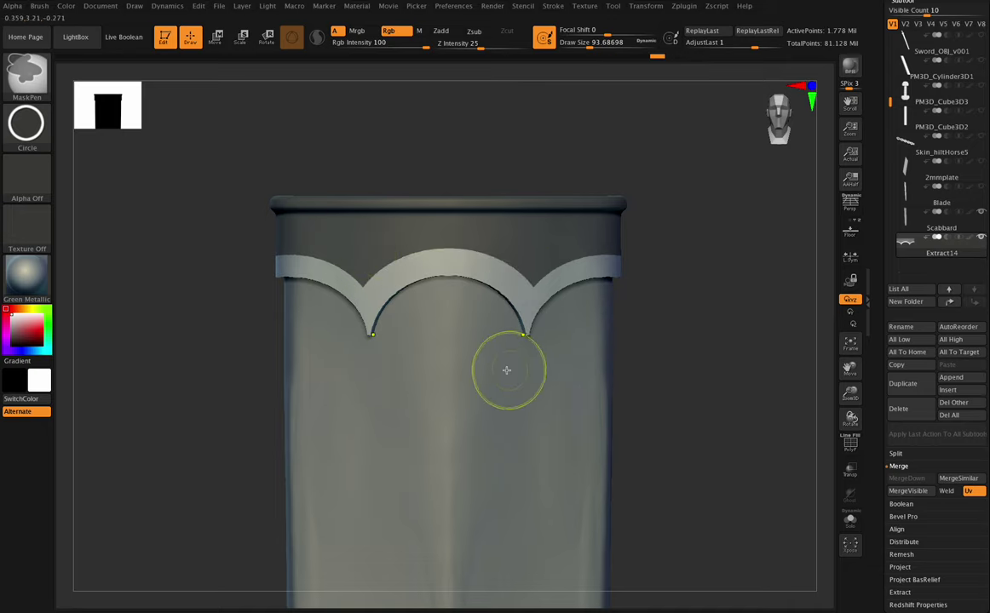
pyautogui.moveTo(521, 398)
pyautogui.keyDown('ctrl'); pyautogui.mouseDown()
pyautogui.moveTo(630, 253)
pyautogui.moveTo(699, 247)
pyautogui.moveTo(663, 289)
pyautogui.mouseUp(); pyautogui.keyUp('ctrl')
pyautogui.moveTo(518, 401)
pyautogui.keyDown('ctrl'); pyautogui.mouseDown()
pyautogui.moveTo(630, 267)
pyautogui.moveTo(685, 254)
pyautogui.mouseUp(); pyautogui.keyUp('ctrl')
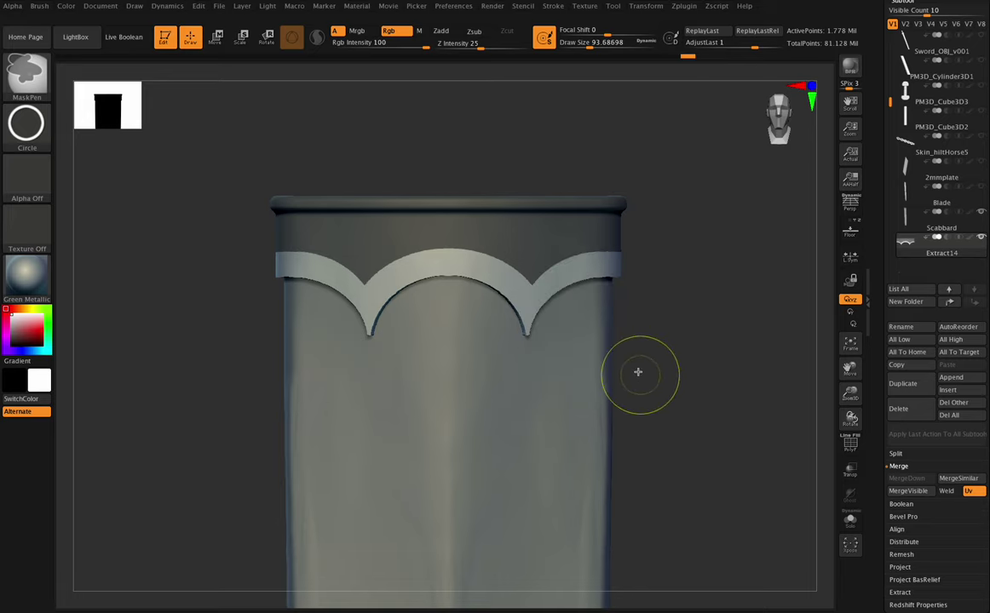
pyautogui.press('ctrl')
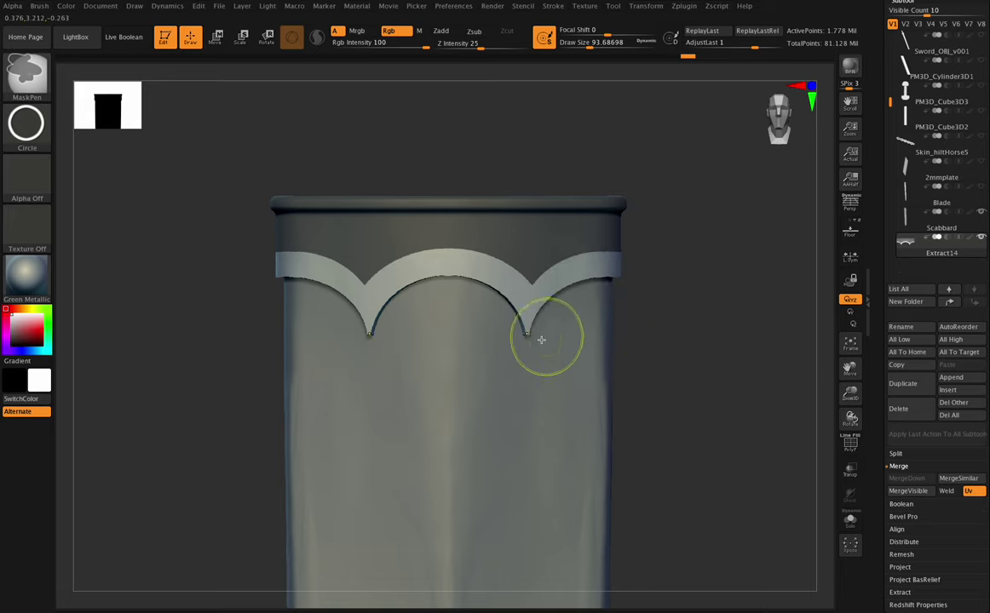
# - Mask the band with circle strokes, leaving only a thin unmasked line along its upper edge on all scallops
pyautogui.keyDown('ctrl'); pyautogui.moveTo(537, 442); pyautogui.dragTo(359, 258); pyautogui.keyUp('ctrl')
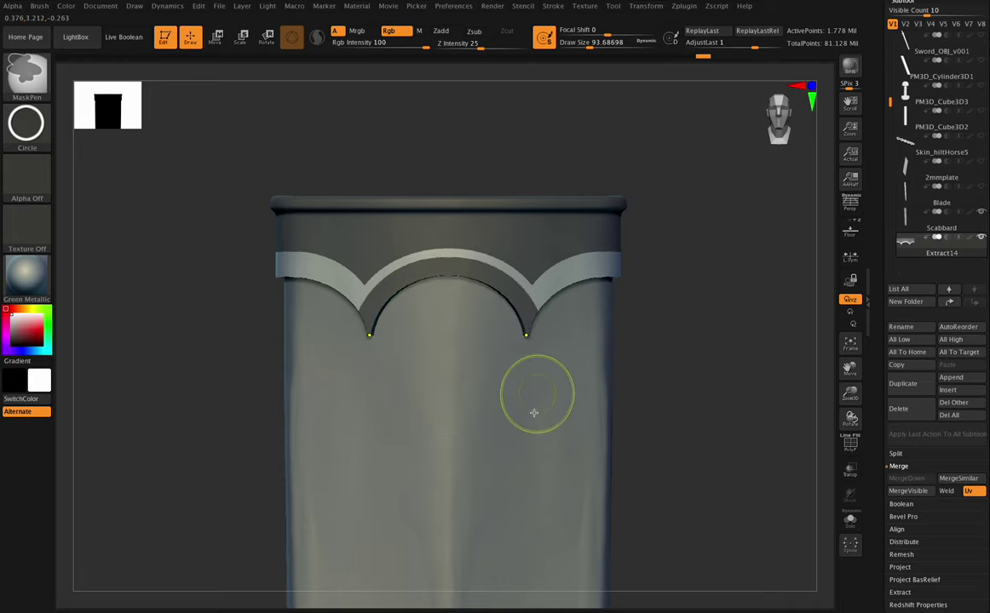
pyautogui.keyDown('ctrl'); pyautogui.moveTo(538, 438); pyautogui.dragTo(345, 255); pyautogui.keyUp('ctrl')
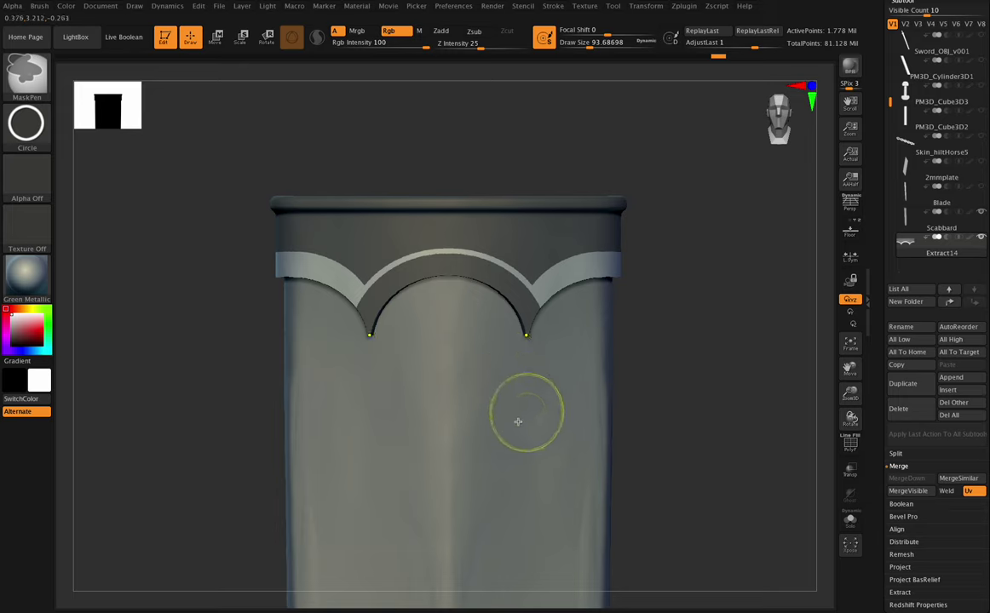
pyautogui.keyDown('ctrl'); pyautogui.moveTo(517, 422); pyautogui.dragTo(683, 257); pyautogui.keyUp('ctrl')
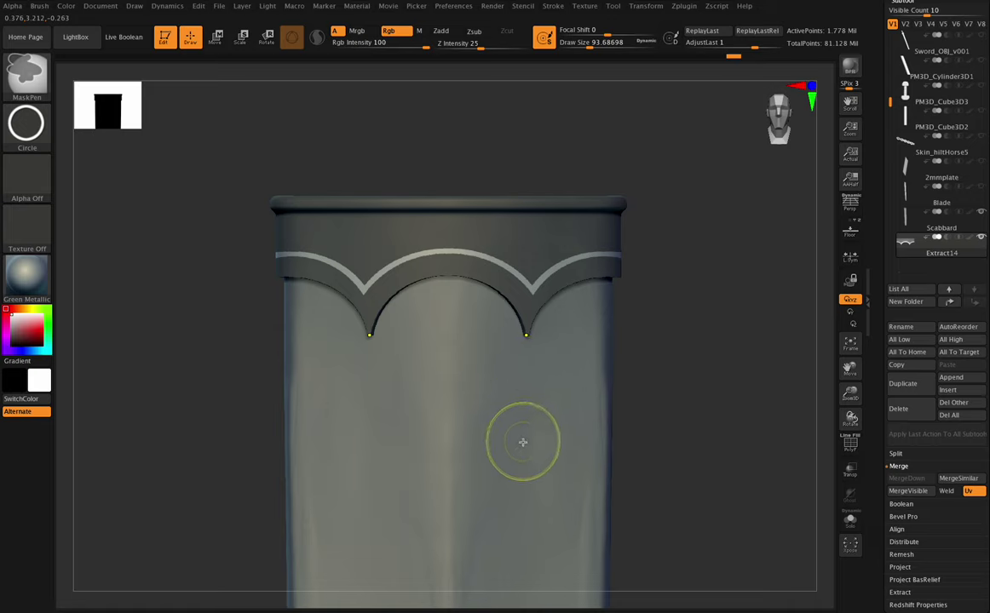
# - Unmask a second thin line along the collar's lower edge on the central and side scallops with circle strokes
pyautogui.keyDown('ctrl'); pyautogui.moveTo(523, 442); pyautogui.dragTo(365, 275); pyautogui.keyUp('ctrl')
pyautogui.moveTo(534, 450)
pyautogui.keyDown('ctrl'); pyautogui.mouseDown()
pyautogui.moveTo(362, 269)
pyautogui.moveTo(376, 279)
pyautogui.mouseUp(); pyautogui.keyUp('ctrl')
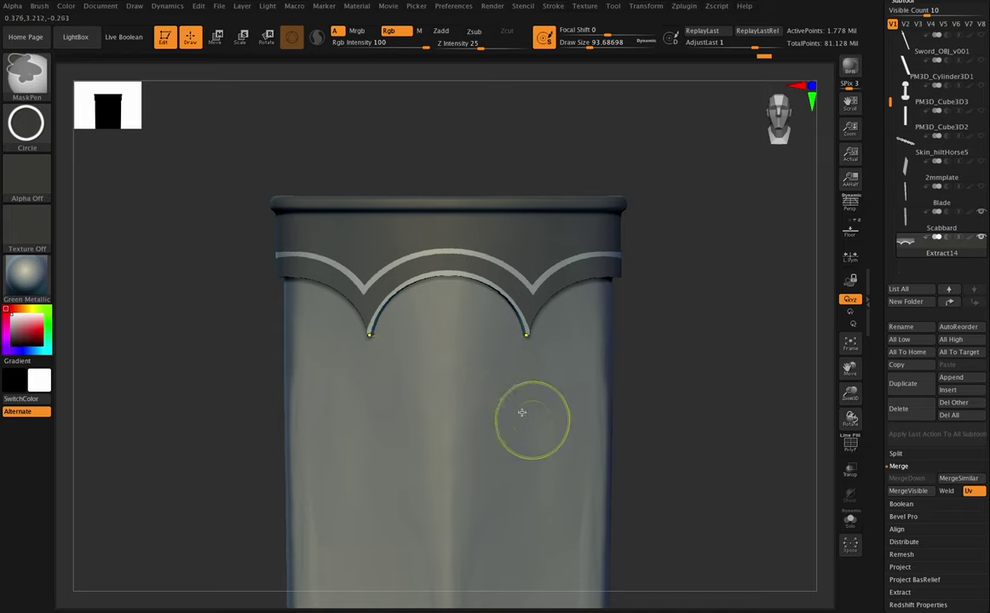
pyautogui.keyDown('ctrl'); pyautogui.moveTo(515, 405); pyautogui.dragTo(366, 271); pyautogui.keyUp('ctrl')
pyautogui.keyDown('ctrl'); pyautogui.moveTo(526, 413); pyautogui.dragTo(366, 273); pyautogui.keyUp('ctrl')
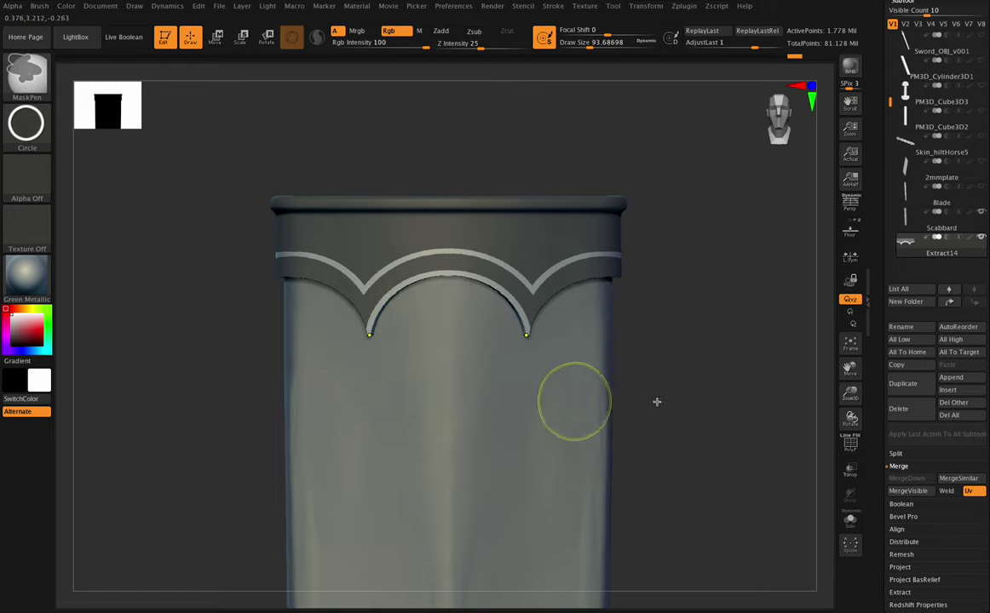
pyautogui.moveTo(526, 416)
pyautogui.keyDown('ctrl'); pyautogui.mouseDown()
pyautogui.moveTo(661, 279)
pyautogui.moveTo(687, 272)
pyautogui.moveTo(688, 282)
pyautogui.mouseUp(); pyautogui.keyUp('ctrl')
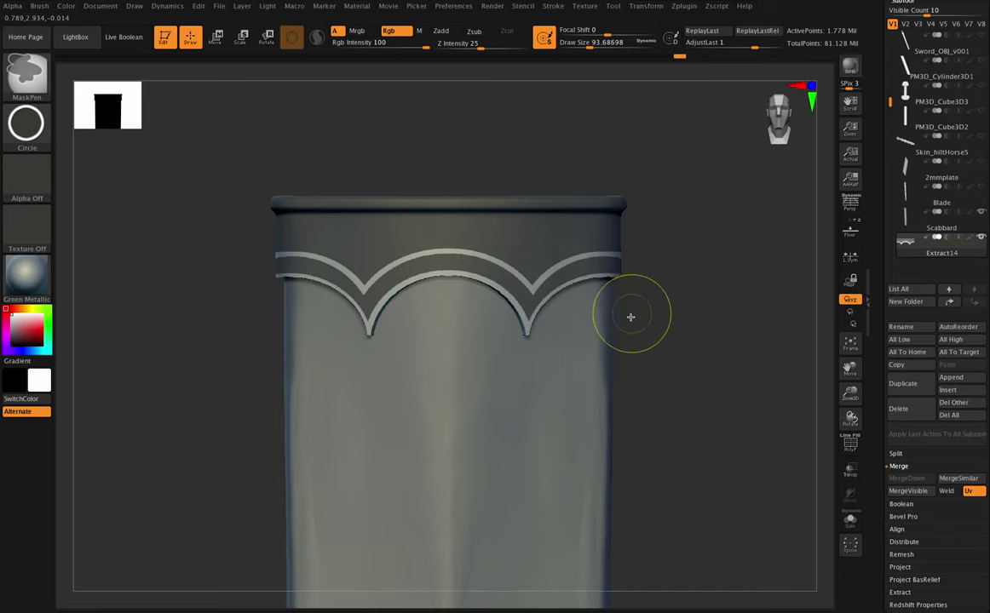
# - Refine the thin lower line on the side scallops with circle strokes to match the upper line's width
pyautogui.press('ctrl')
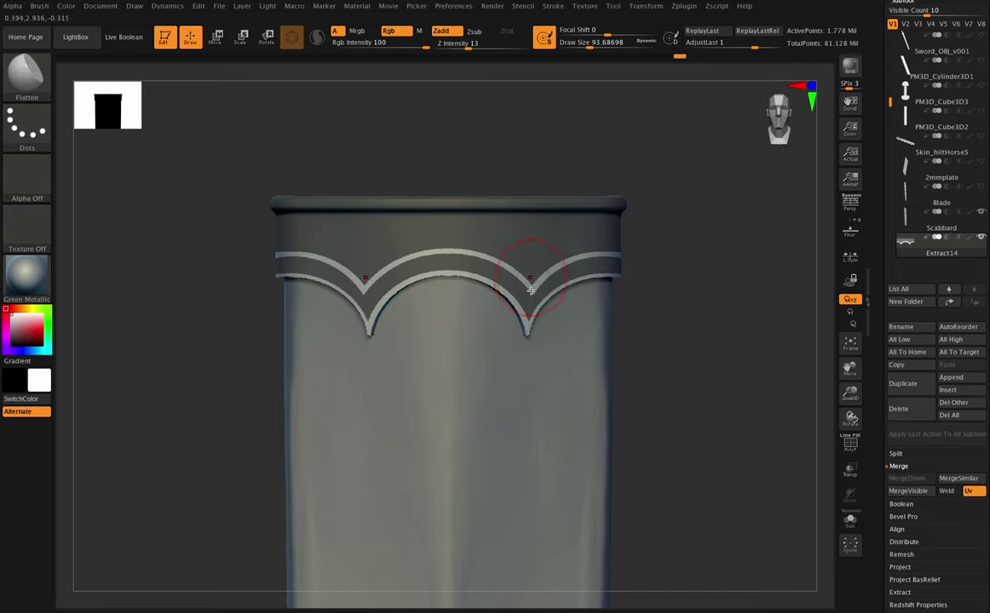
pyautogui.press('ctrl')
pyautogui.moveTo(523, 430)
pyautogui.keyDown('ctrl'); pyautogui.mouseDown()
pyautogui.moveTo(628, 303)
pyautogui.moveTo(685, 271)
pyautogui.mouseUp(); pyautogui.keyUp('ctrl')
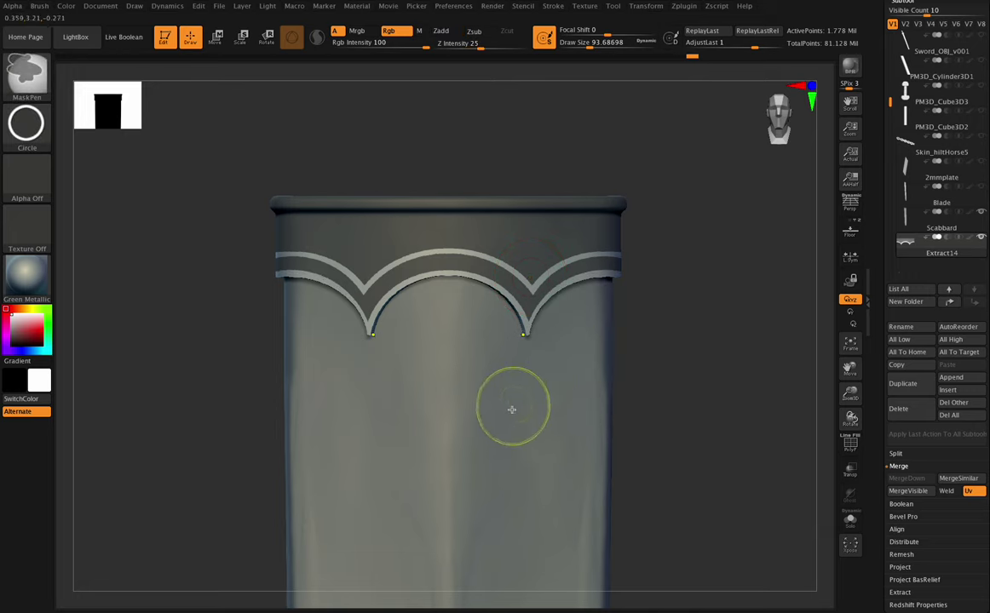
pyautogui.moveTo(514, 427)
pyautogui.keyDown('ctrl'); pyautogui.keyDown('alt'); pyautogui.mouseDown()
pyautogui.moveTo(639, 287)
pyautogui.moveTo(700, 274)
pyautogui.moveTo(640, 365)
pyautogui.moveTo(651, 368)
pyautogui.mouseUp(); pyautogui.keyUp('alt'); pyautogui.keyUp('ctrl')
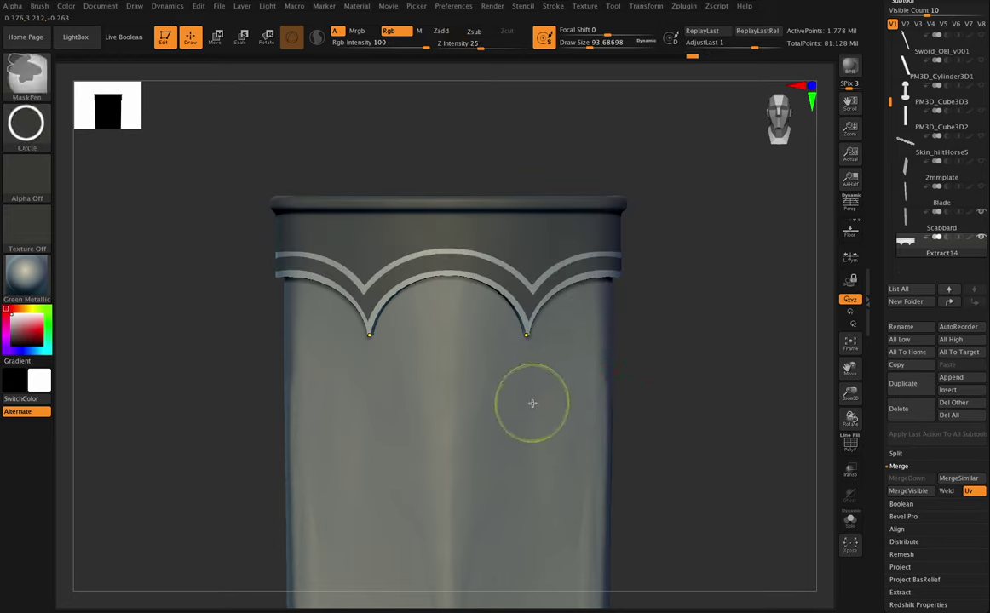
pyautogui.moveTo(526, 397)
pyautogui.keyDown('ctrl'); pyautogui.mouseDown()
pyautogui.moveTo(634, 274)
pyautogui.moveTo(652, 276)
pyautogui.moveTo(642, 302)
pyautogui.mouseUp(); pyautogui.keyUp('ctrl')
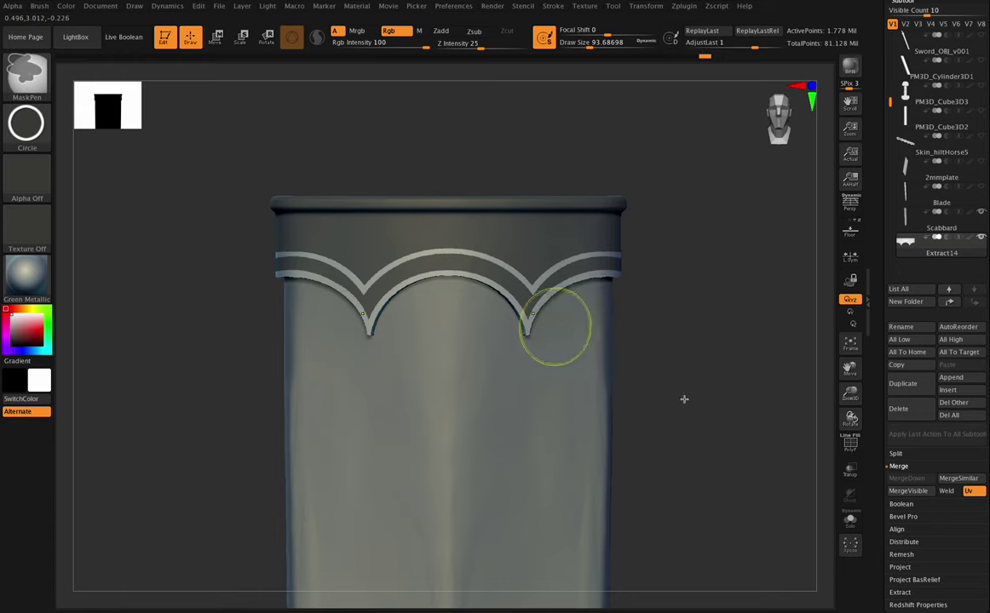
# - Select the ClayBuildup brush and reduce its Draw Size to about 1.82 for close work at a scallop point
pyautogui.moveTo(850, 393)
pyautogui.mouseDown()
pyautogui.moveTo(850, 407)
pyautogui.moveTo(831, 410)
pyautogui.mouseUp()
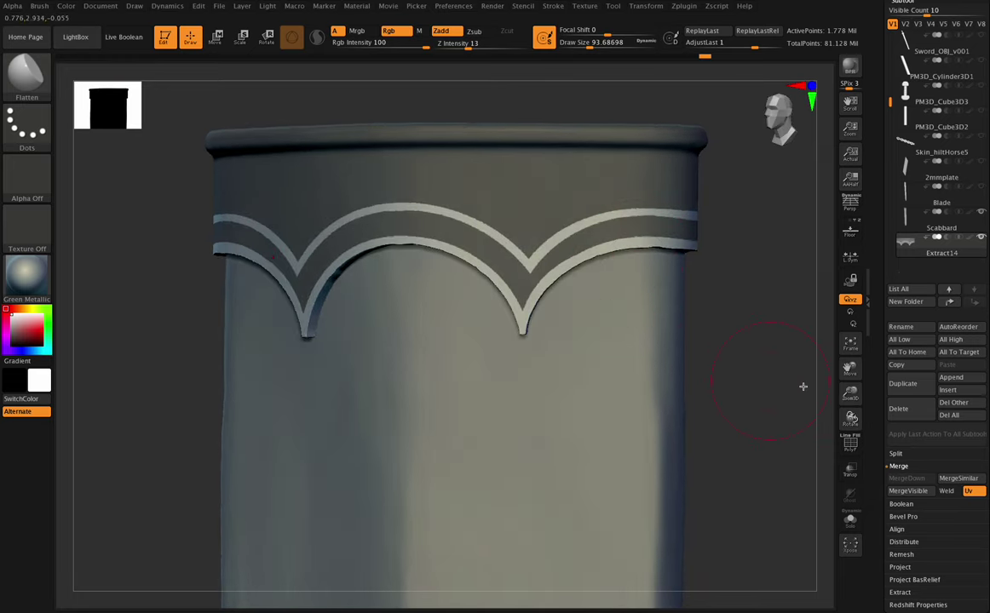
pyautogui.moveTo(840, 390); pyautogui.dragTo(855, 414)
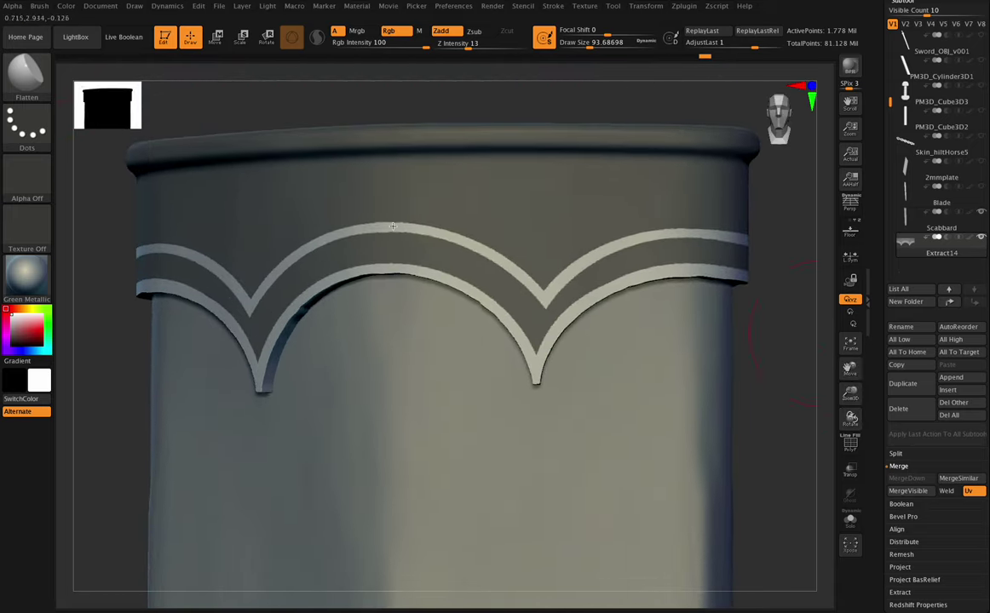
pyautogui.click(27, 73)
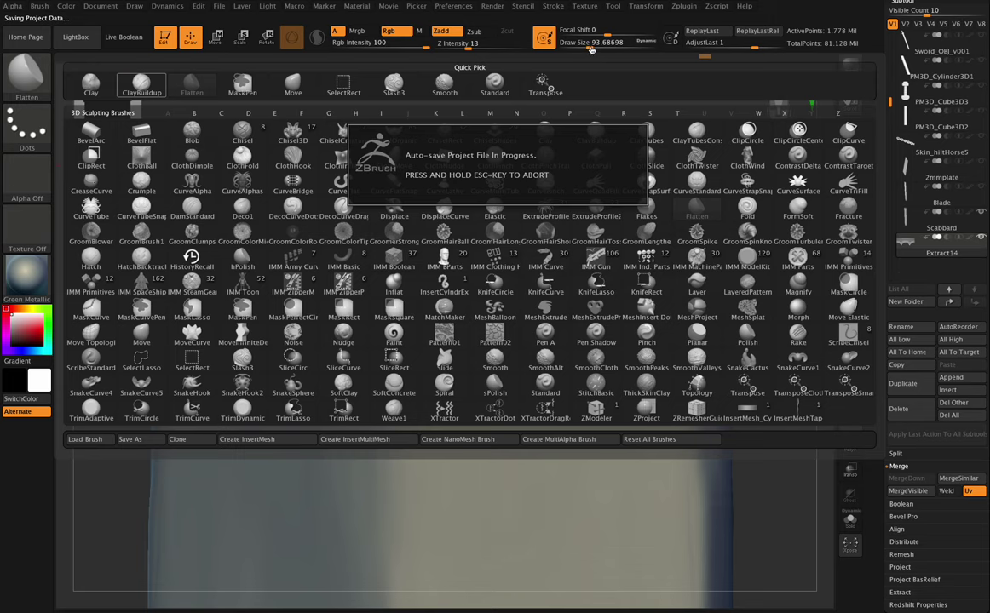
pyautogui.moveTo(591, 49); pyautogui.dragTo(563, 46)
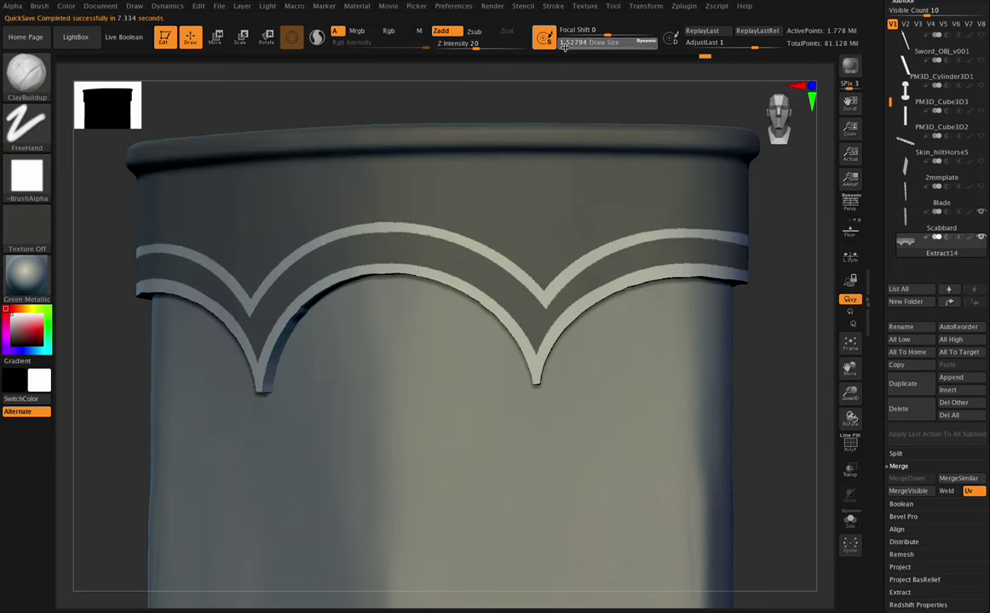
pyautogui.click(566, 47)
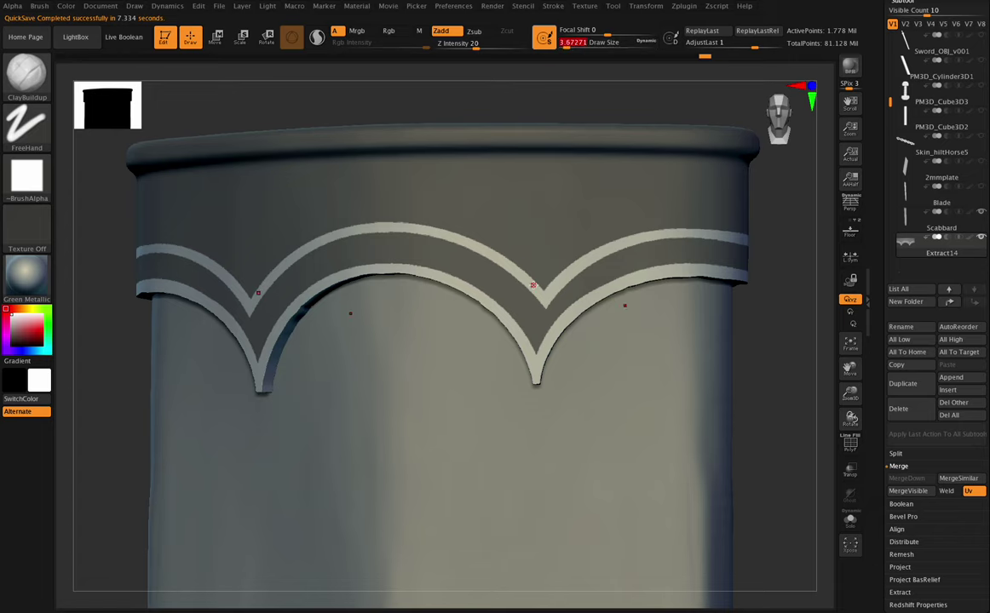
pyautogui.moveTo(850, 394); pyautogui.dragTo(850, 413)
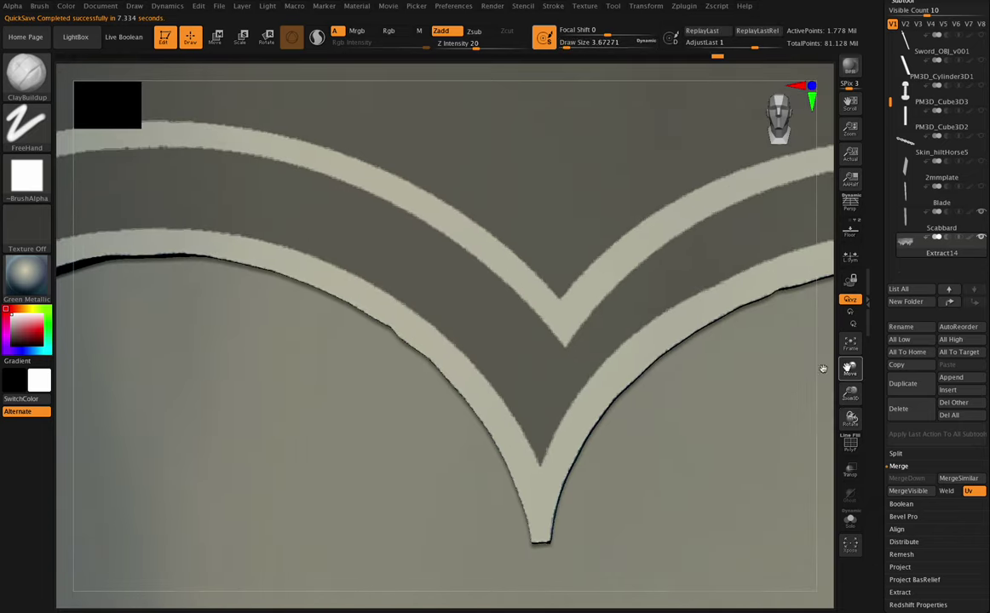
pyautogui.moveTo(813, 369); pyautogui.dragTo(721, 370)
pyautogui.moveTo(850, 419); pyautogui.dragTo(812, 418)
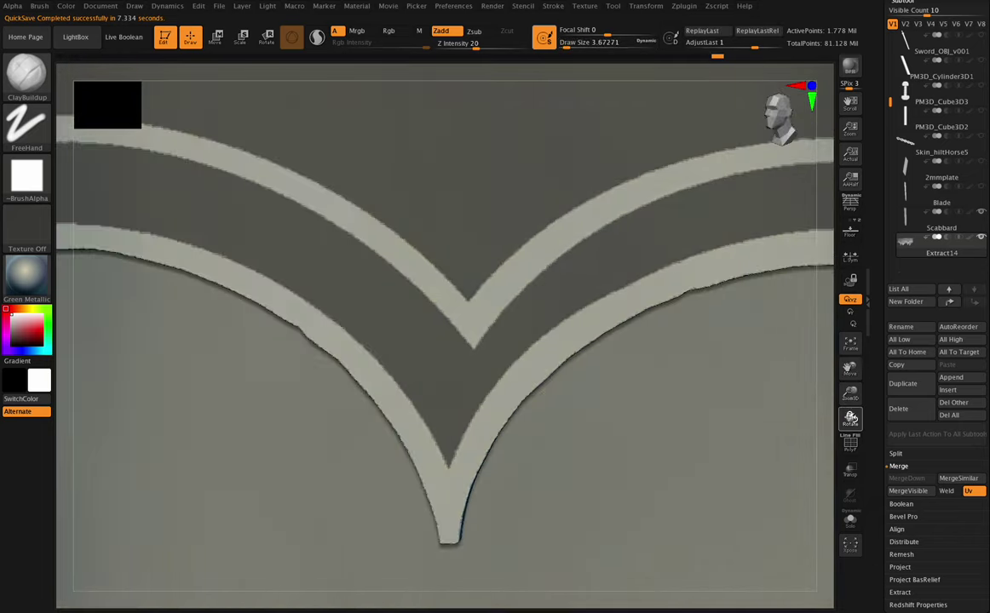
pyautogui.click(589, 7)
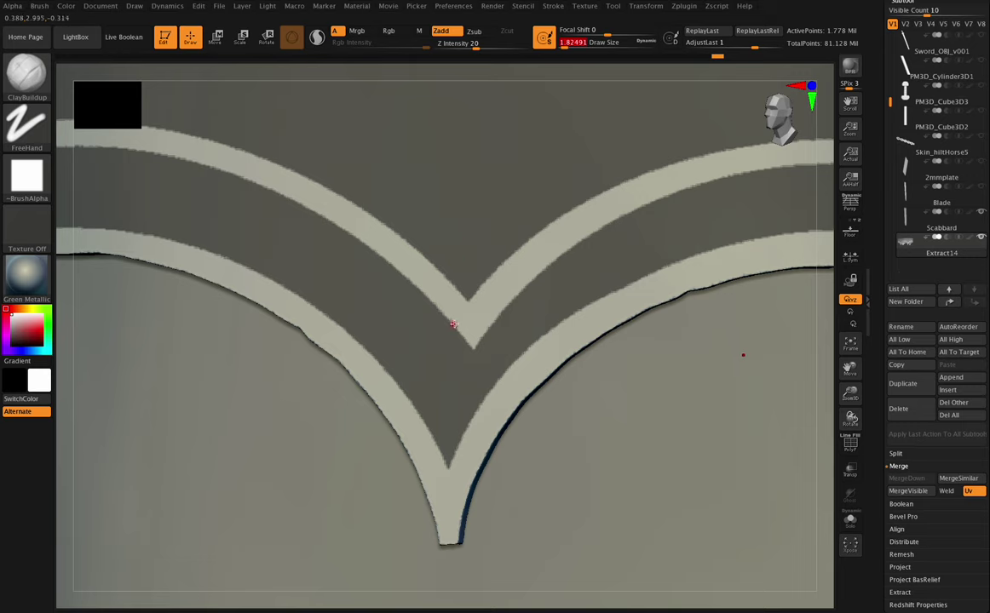
# - Set the MaskPen stroke to FreeHand with Draw Size about 6.58 and thin the upper line beside the scallop junction
pyautogui.press('ctrl')
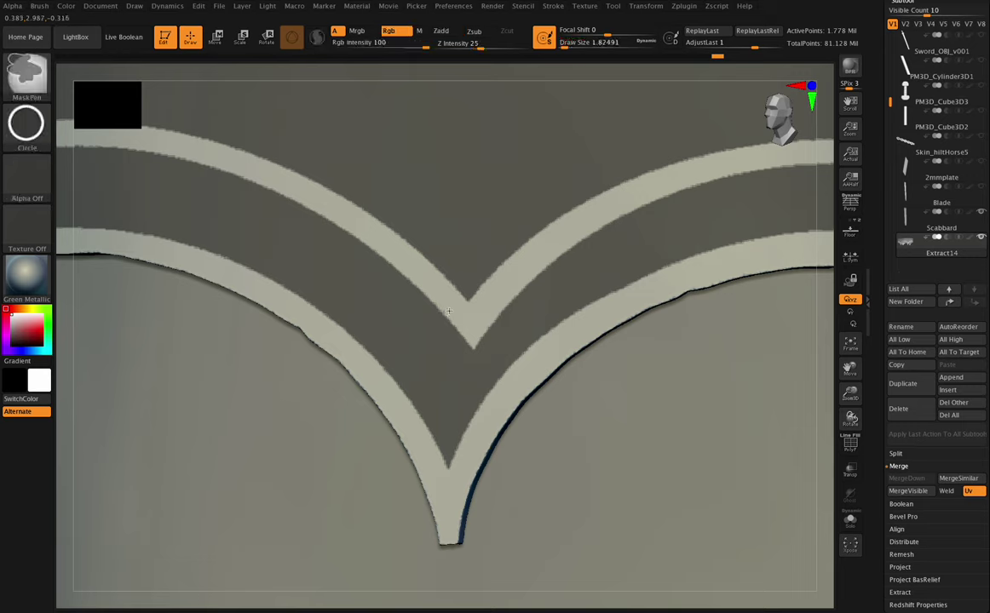
pyautogui.click(26, 124)
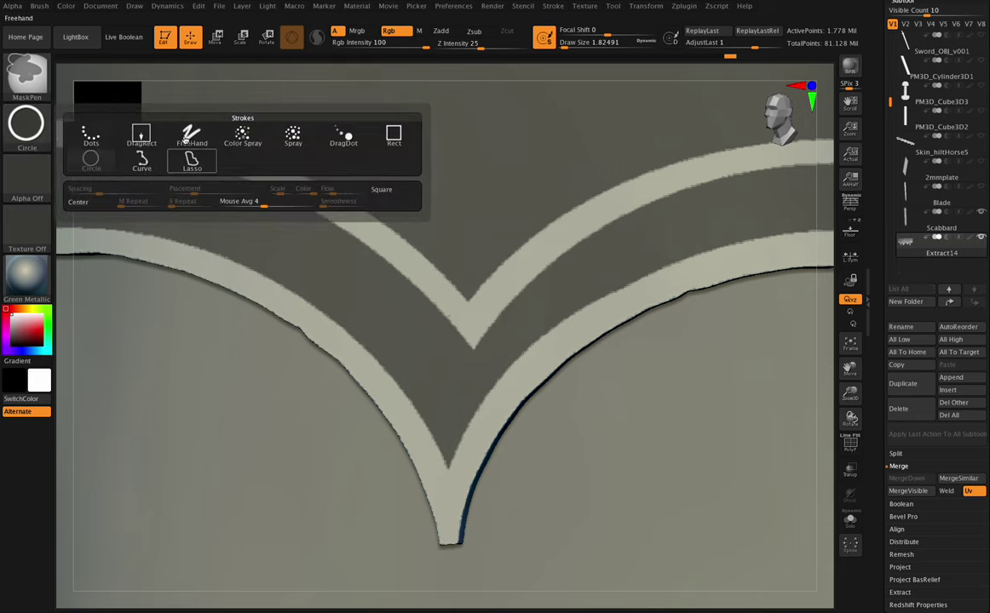
pyautogui.click(186, 154)
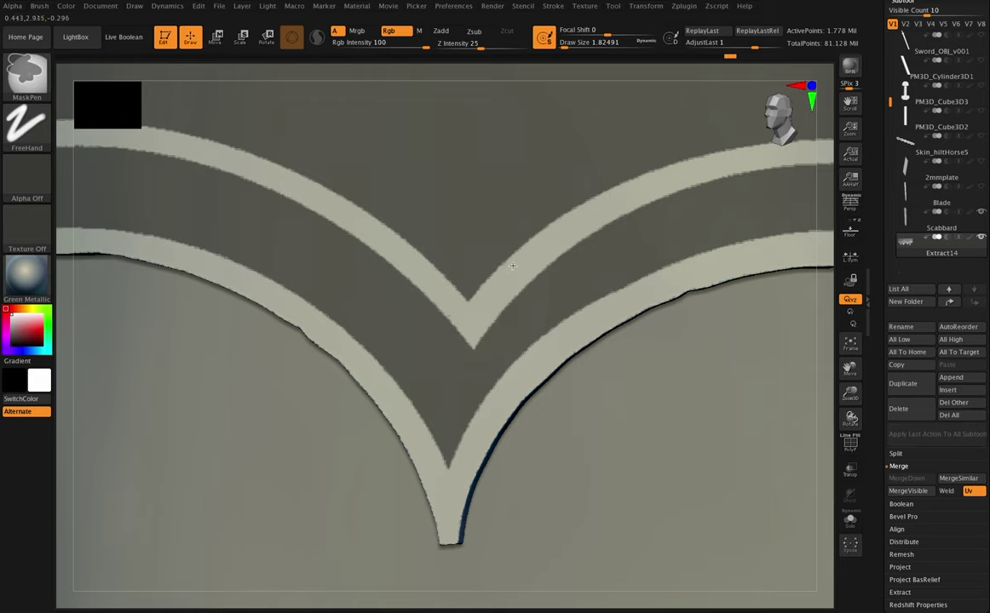
pyautogui.click(569, 44)
pyautogui.moveTo(509, 298); pyautogui.dragTo(485, 321)
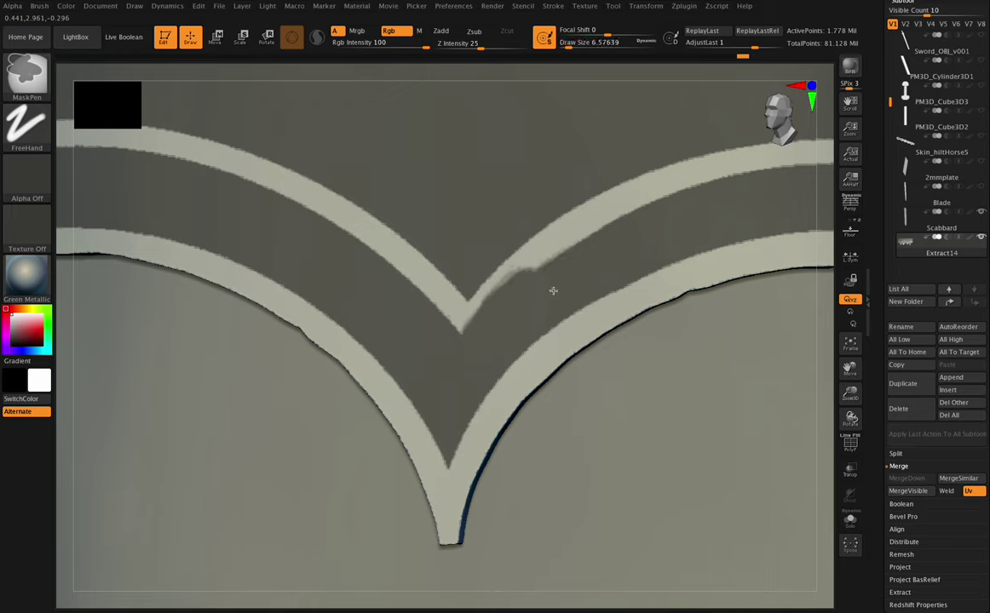
pyautogui.moveTo(599, 230); pyautogui.dragTo(529, 274)
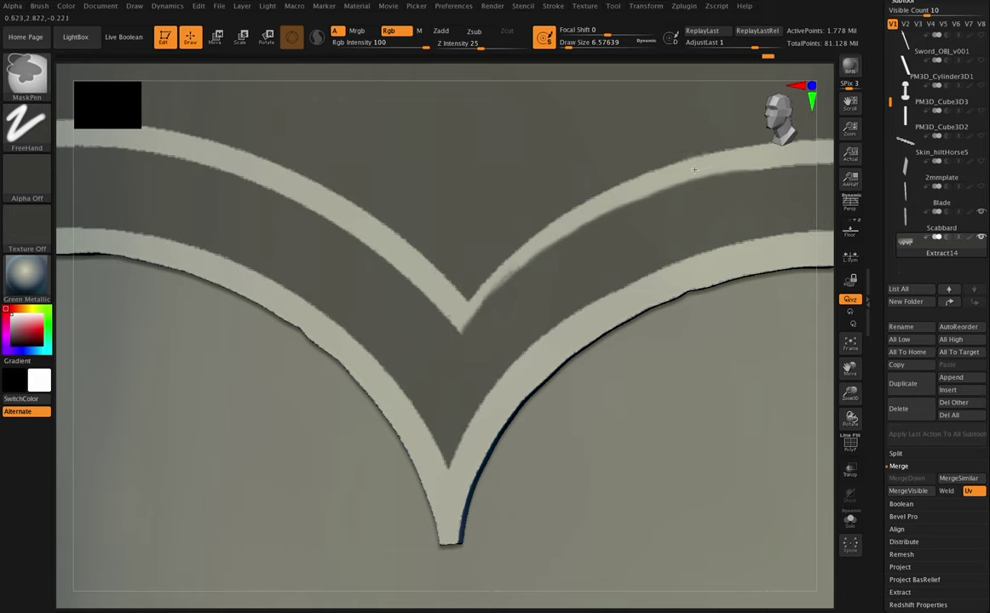
# - Reduce the MaskPen Draw Size to about 2.19 and even out the collar's upper thin line beside the scallop junction
pyautogui.moveTo(848, 393); pyautogui.dragTo(837, 550)
pyautogui.moveTo(850, 368); pyautogui.dragTo(695, 477)
pyautogui.moveTo(850, 418); pyautogui.dragTo(905, 409)
pyautogui.moveTo(851, 393)
pyautogui.mouseDown()
pyautogui.moveTo(846, 453)
pyautogui.moveTo(749, 345)
pyautogui.moveTo(823, 407)
pyautogui.moveTo(822, 447)
pyautogui.moveTo(842, 406)
pyautogui.moveTo(850, 418)
pyautogui.moveTo(846, 408)
pyautogui.mouseUp()
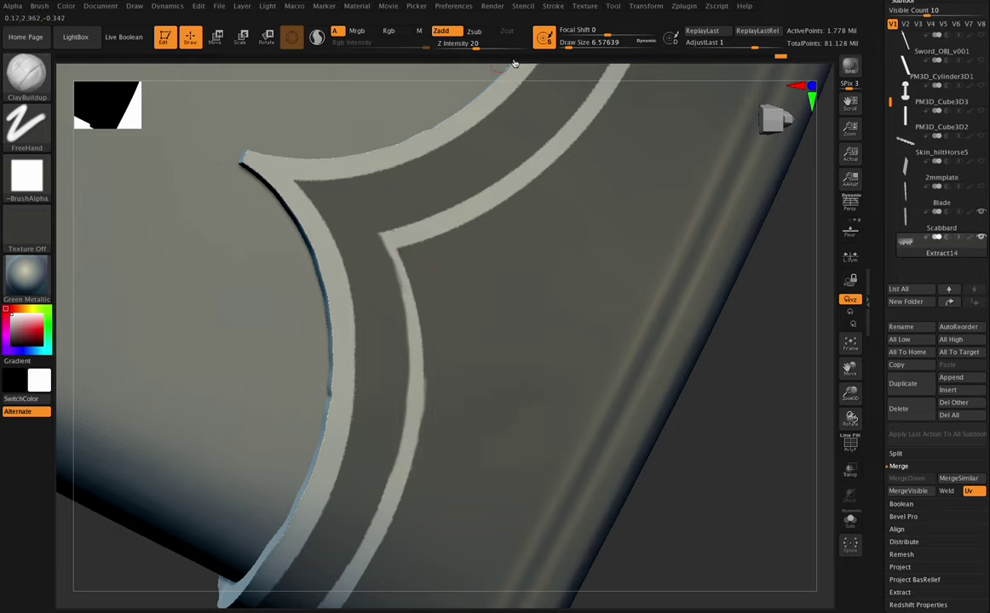
pyautogui.press('ctrl')
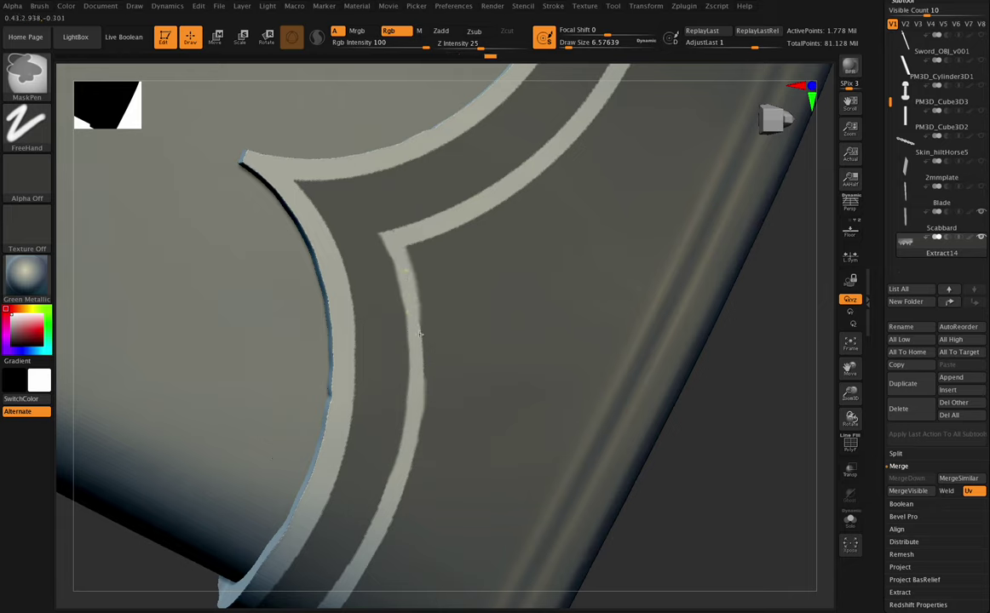
pyautogui.click(565, 44)
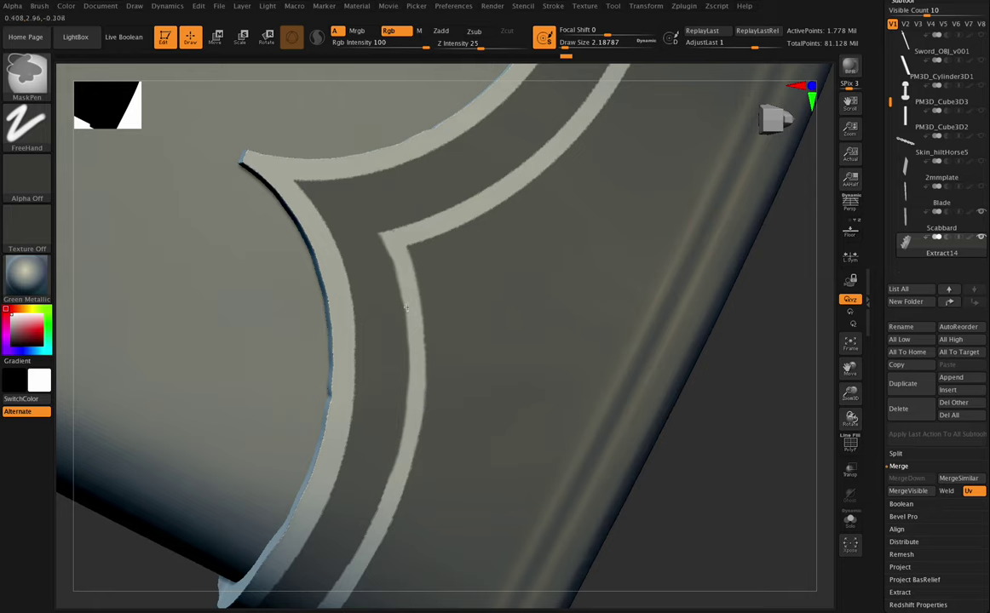
pyautogui.keyDown('ctrl'); pyautogui.click(414, 350); pyautogui.keyUp('ctrl')
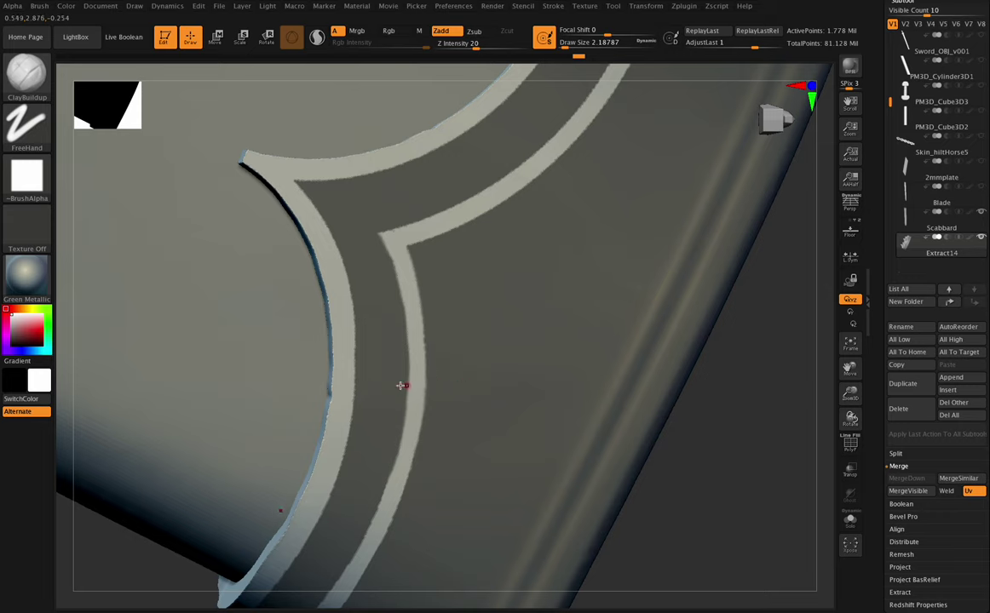
pyautogui.press('ctrl')
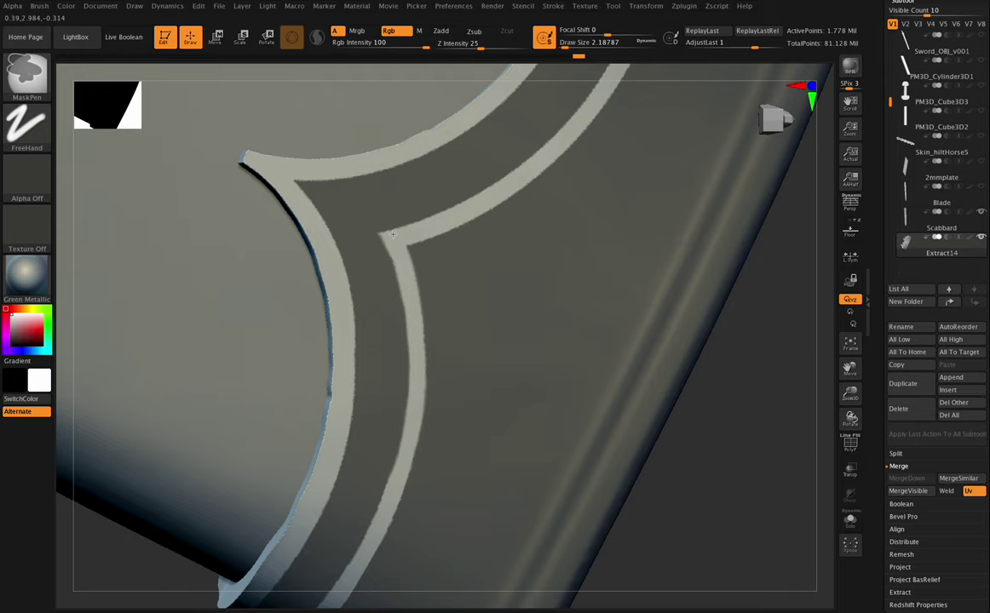
# - Refine the outer edge of the upper thin line along the side scallop with a small unmasking stroke
pyautogui.moveTo(850, 393); pyautogui.dragTo(850, 450)
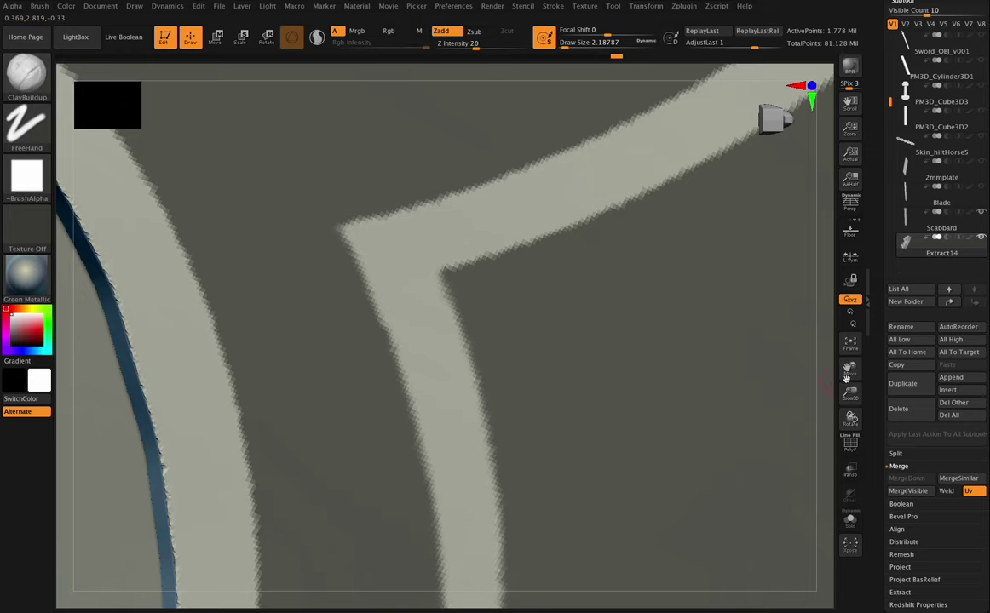
pyautogui.moveTo(850, 393); pyautogui.dragTo(796, 361)
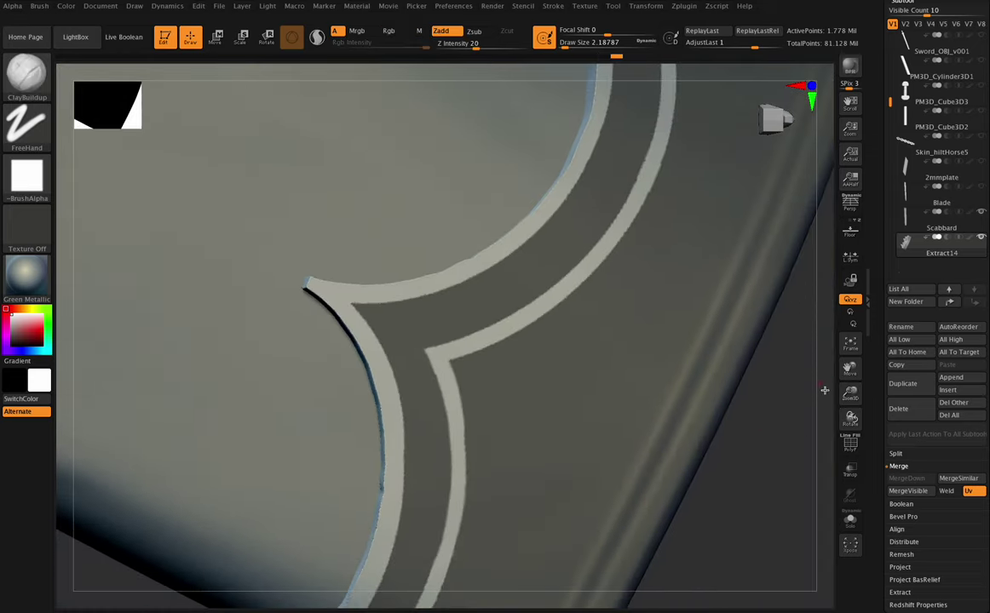
pyautogui.moveTo(850, 394); pyautogui.dragTo(894, 426)
pyautogui.moveTo(852, 373); pyautogui.dragTo(819, 292)
pyautogui.press('ctrl')
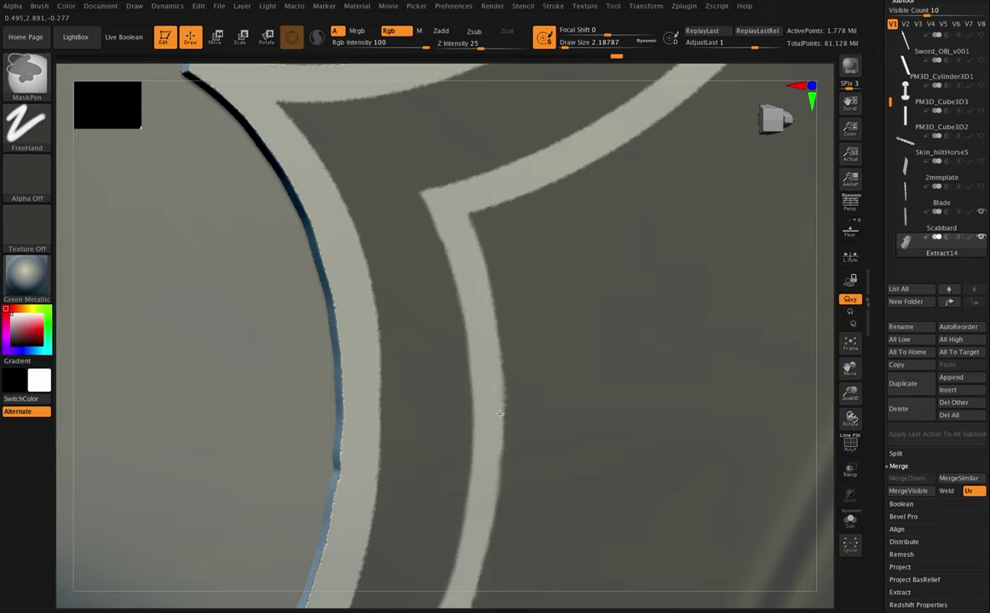
pyautogui.keyDown('ctrl'); pyautogui.keyDown('alt'); pyautogui.moveTo(502, 385); pyautogui.dragTo(498, 311); pyautogui.keyUp('alt'); pyautogui.keyUp('ctrl')
pyautogui.moveTo(839, 393)
pyautogui.keyDown('alt'); pyautogui.mouseDown()
pyautogui.moveTo(784, 351)
pyautogui.moveTo(834, 319)
pyautogui.moveTo(825, 406)
pyautogui.moveTo(882, 428)
pyautogui.moveTo(786, 363)
pyautogui.moveTo(772, 378)
pyautogui.mouseUp(); pyautogui.keyUp('alt')
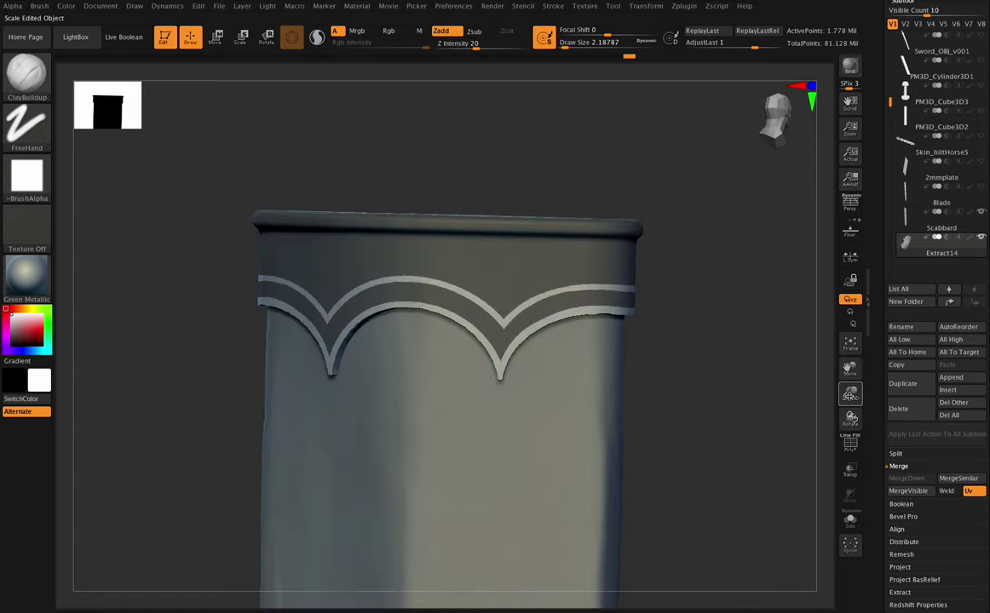
# - Try to raise the two unmasked border lines by blurring the collar's mask and applying the Inflate deformation
pyautogui.moveTo(848, 418); pyautogui.dragTo(851, 421)
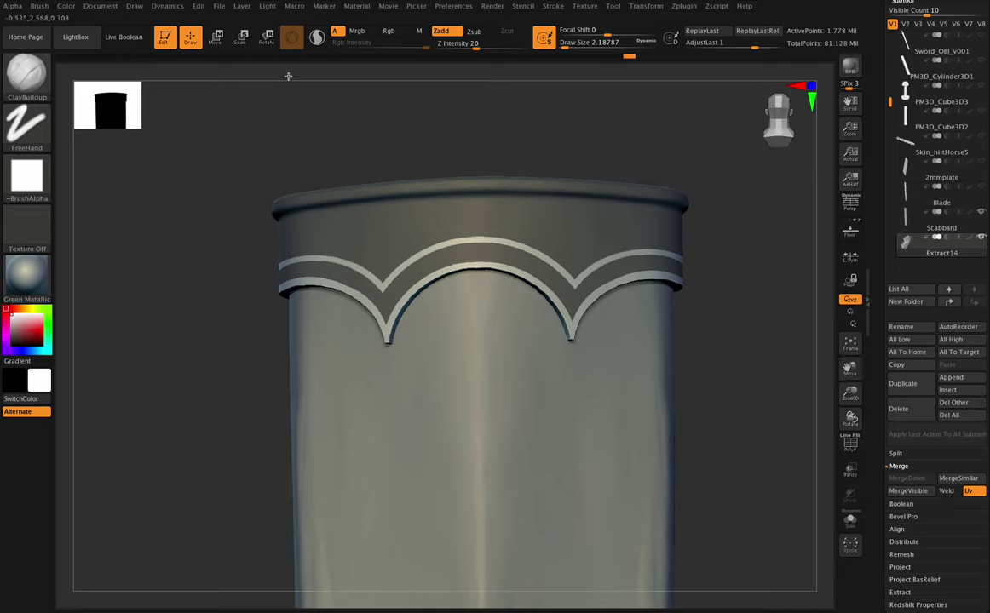
pyautogui.scroll(-5, 915, 342)
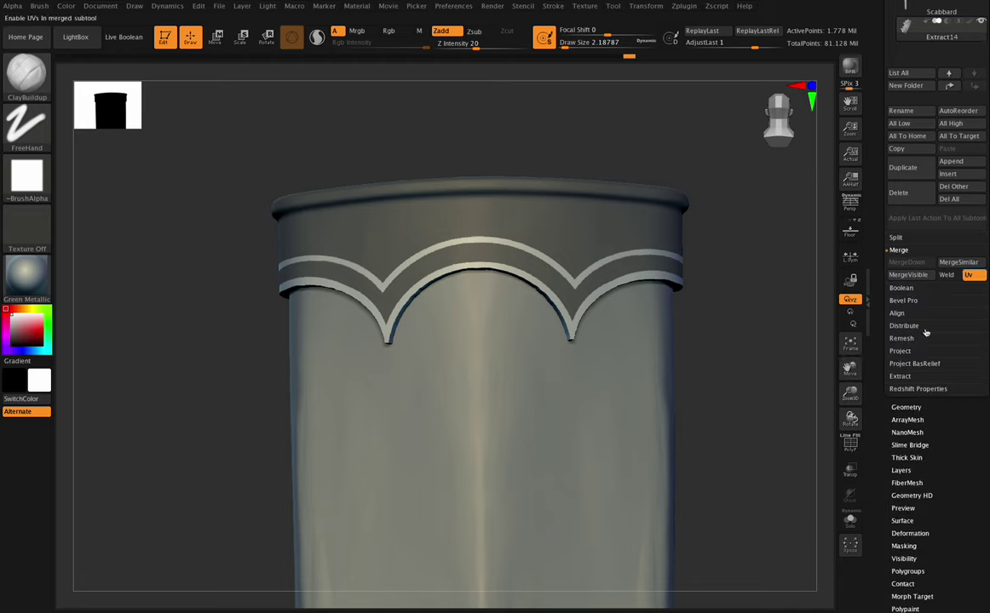
pyautogui.click(903, 546)
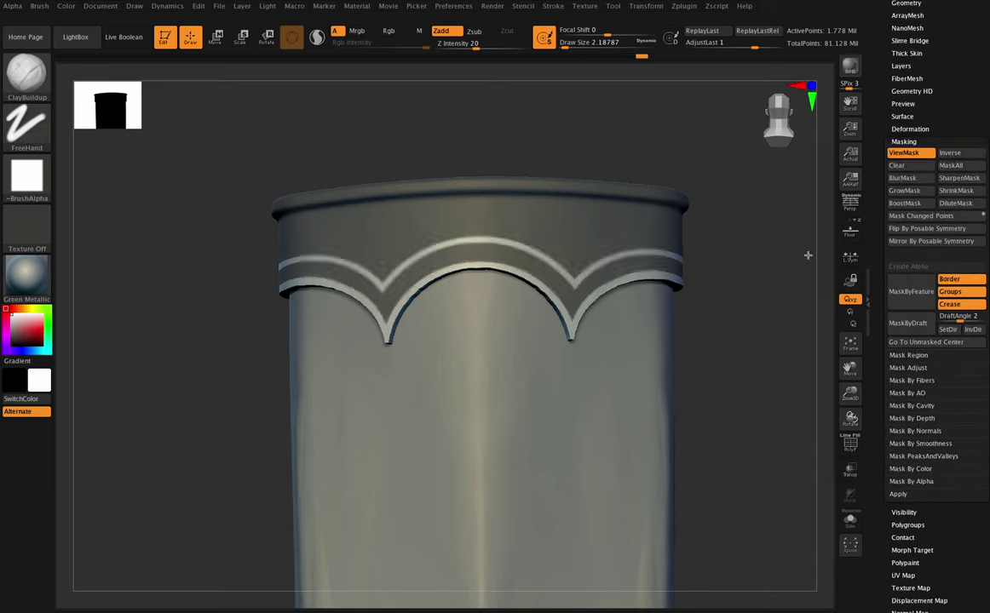
pyautogui.click(891, 128)
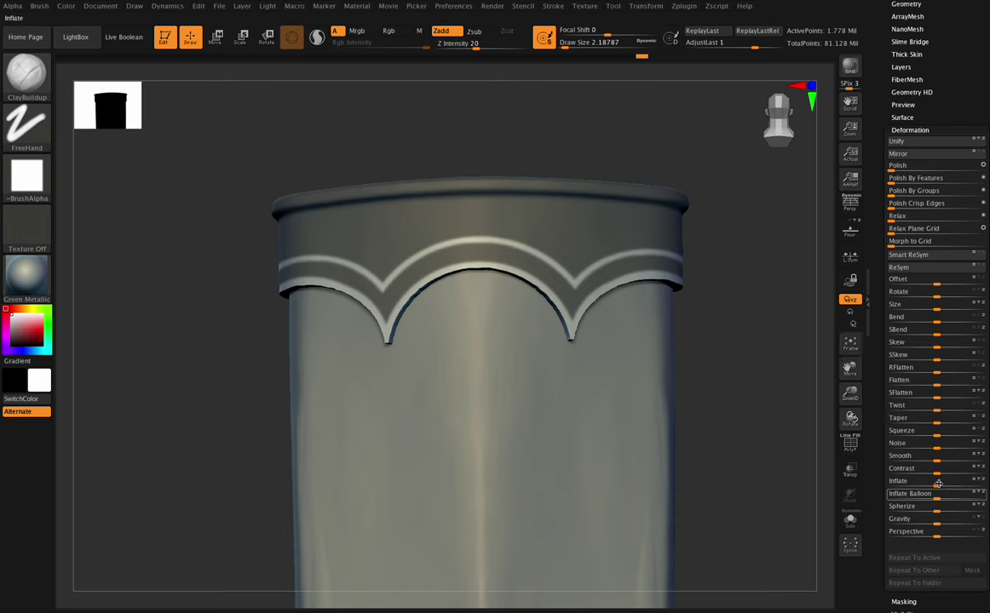
pyautogui.moveTo(935, 484); pyautogui.dragTo(946, 482)
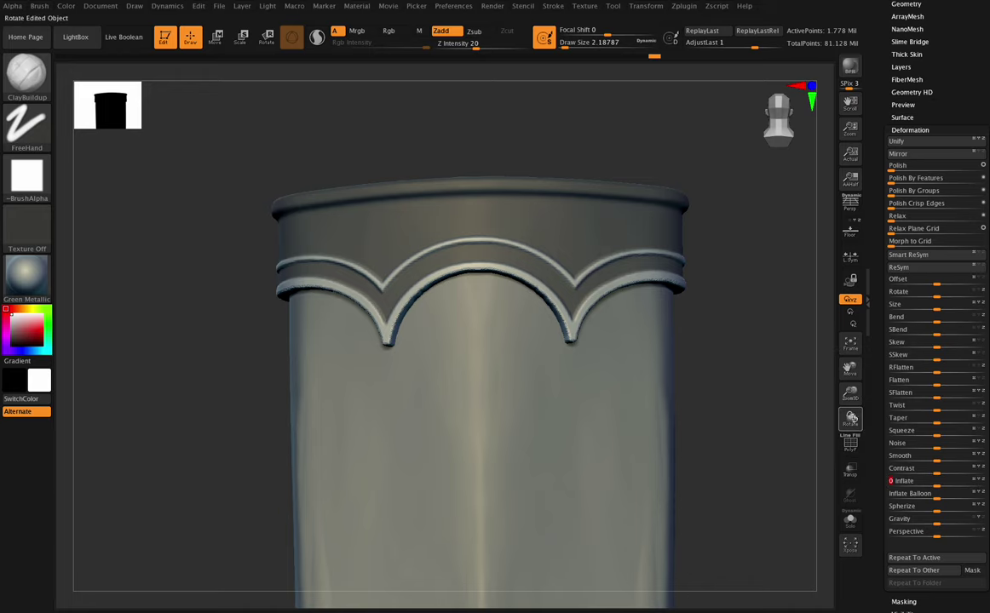
pyautogui.moveTo(850, 418)
pyautogui.mouseDown()
pyautogui.moveTo(833, 389)
pyautogui.moveTo(851, 398)
pyautogui.moveTo(850, 418)
pyautogui.mouseUp()
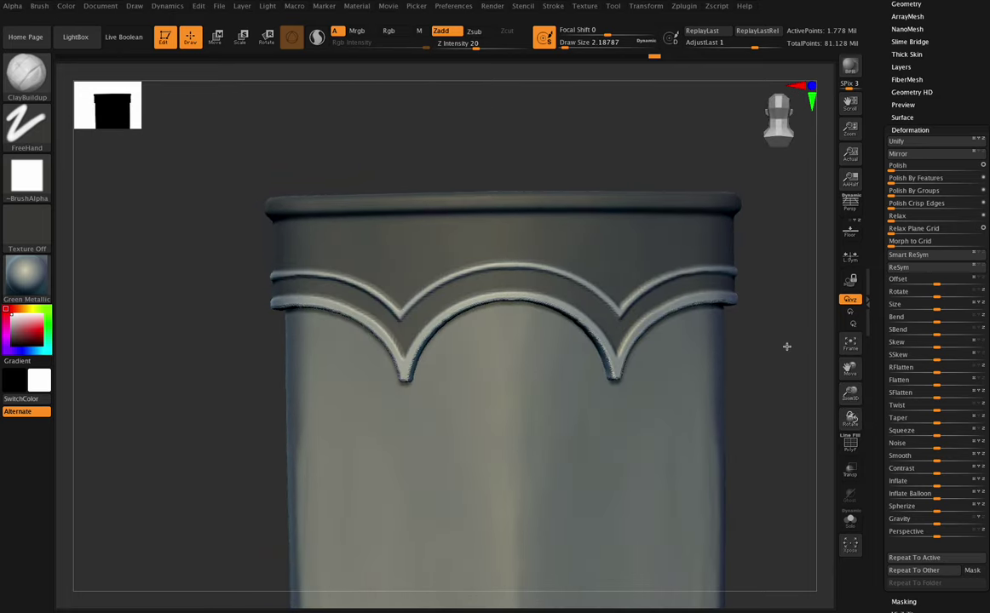
pyautogui.press('ctrl')
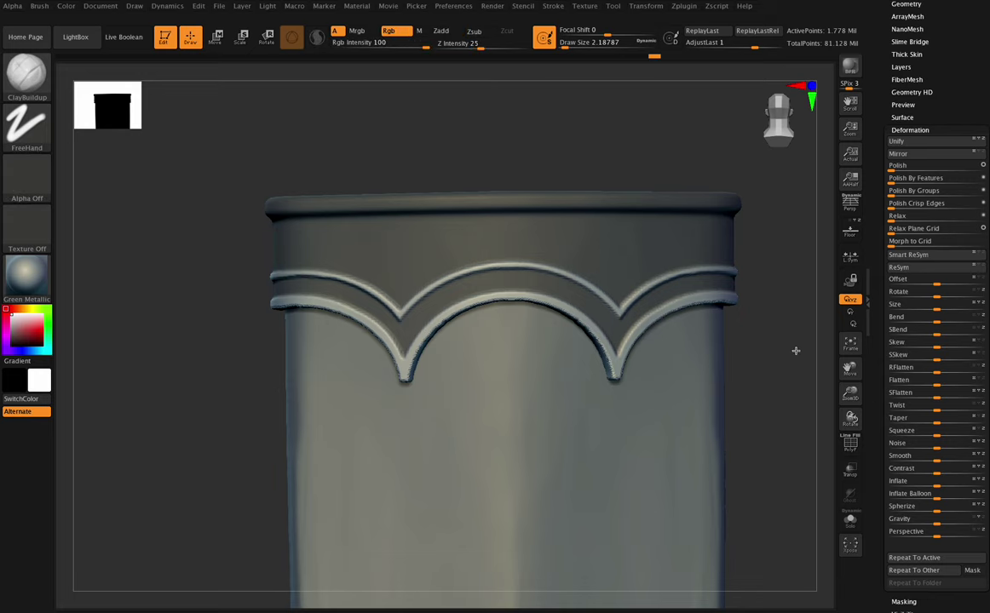
pyautogui.keyDown('ctrl'); pyautogui.click(797, 341); pyautogui.keyUp('ctrl')
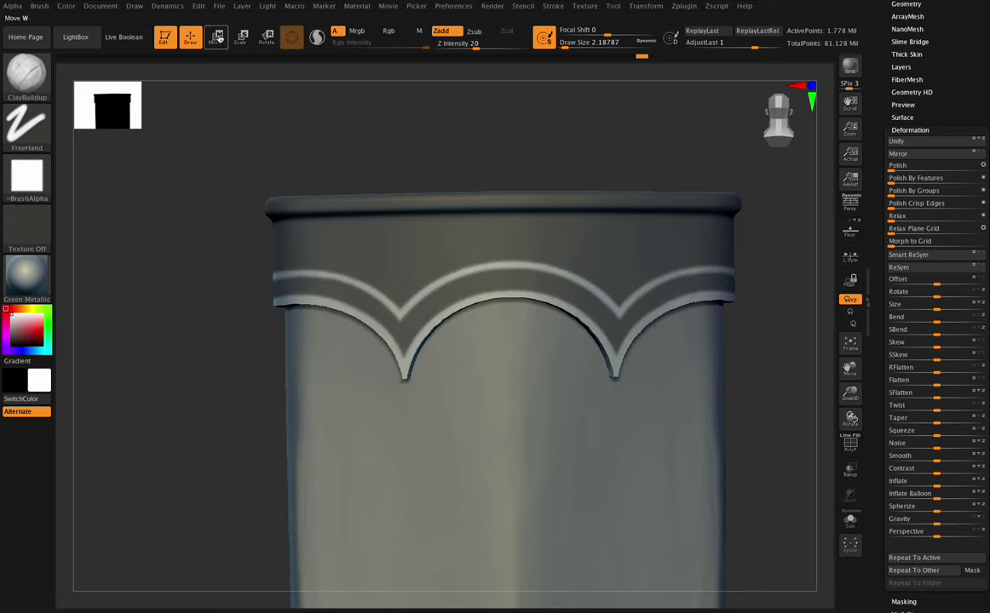
# - Turn off symmetry and center the Move gizmo on the unmasked border lines
pyautogui.press('w')
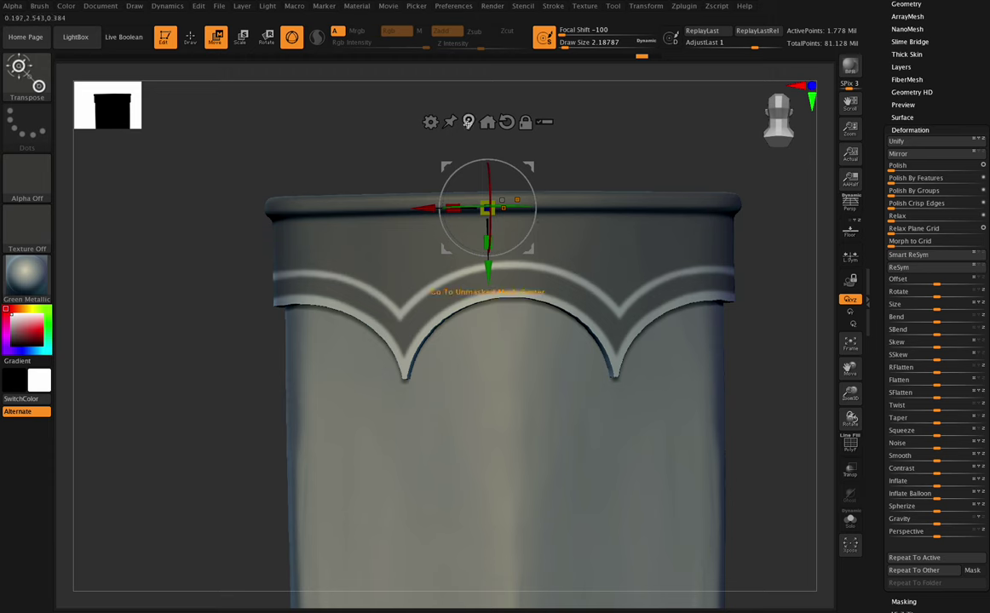
pyautogui.click(385, 324)
pyautogui.click(637, 9)
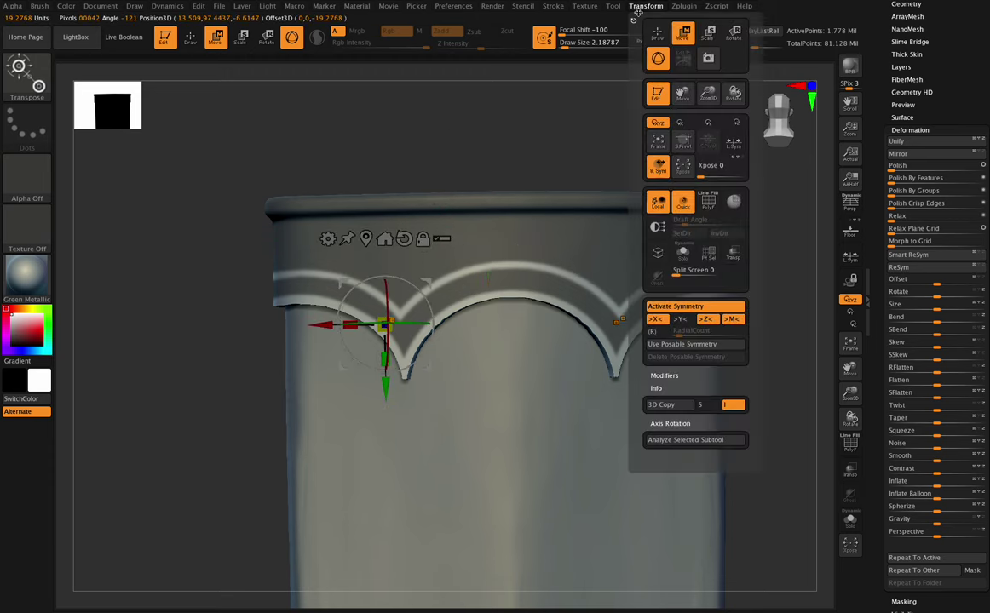
pyautogui.click(674, 307)
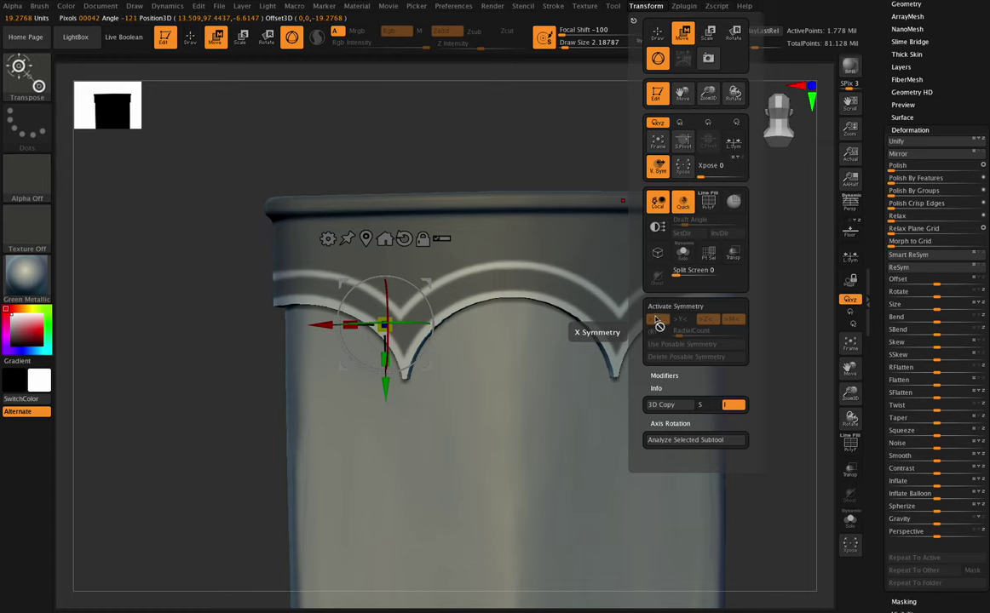
pyautogui.click(365, 238)
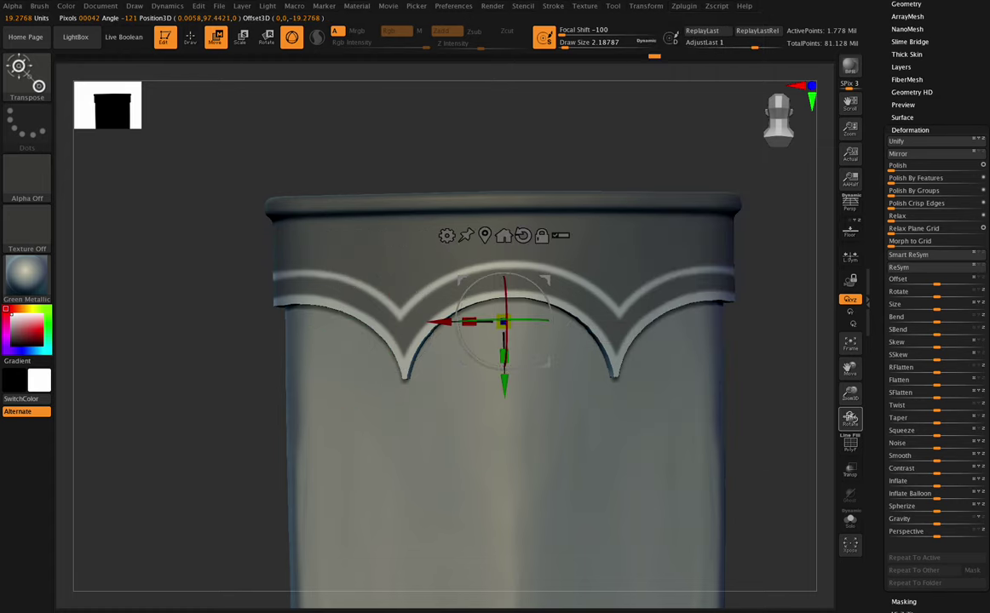
# - Try to raise the two border lines outward from the collar by scaling them with the gizmo
pyautogui.moveTo(851, 418); pyautogui.dragTo(859, 431)
pyautogui.moveTo(487, 316); pyautogui.dragTo(470, 322)
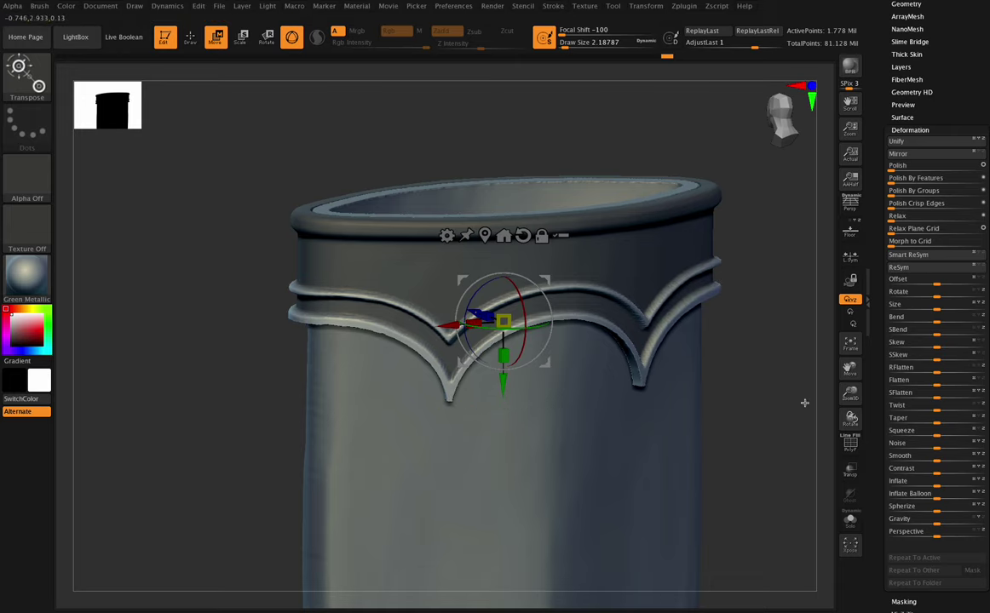
pyautogui.moveTo(843, 400)
pyautogui.mouseDown()
pyautogui.moveTo(838, 394)
pyautogui.moveTo(850, 409)
pyautogui.moveTo(848, 381)
pyautogui.moveTo(840, 390)
pyautogui.moveTo(848, 412)
pyautogui.mouseUp()
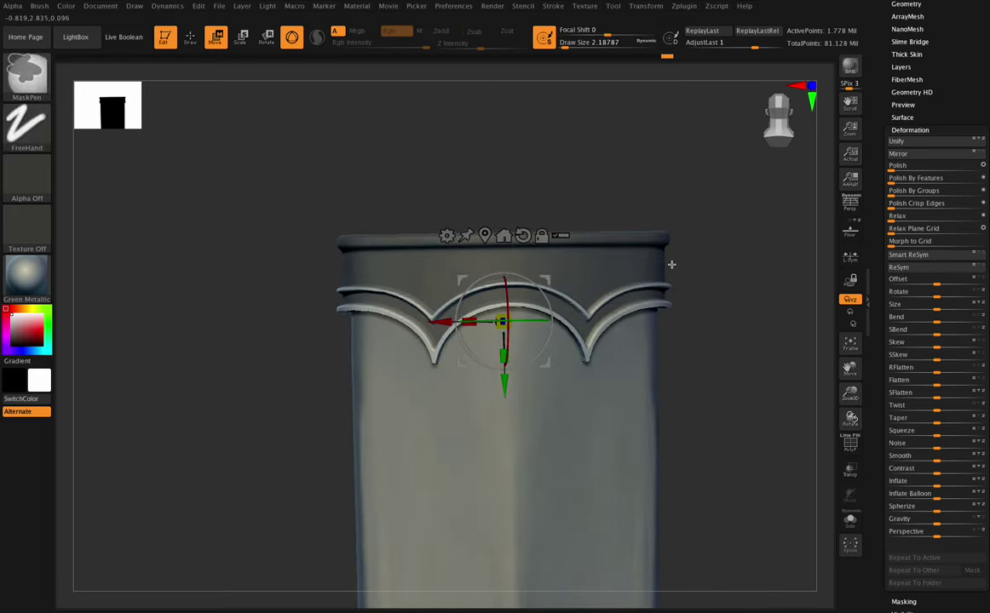
# - Undo the scaling of the border lines and the blur on the collar's mask
pyautogui.hotkey('ctrl', 'z')
pyautogui.hotkey('ctrl', 'z')
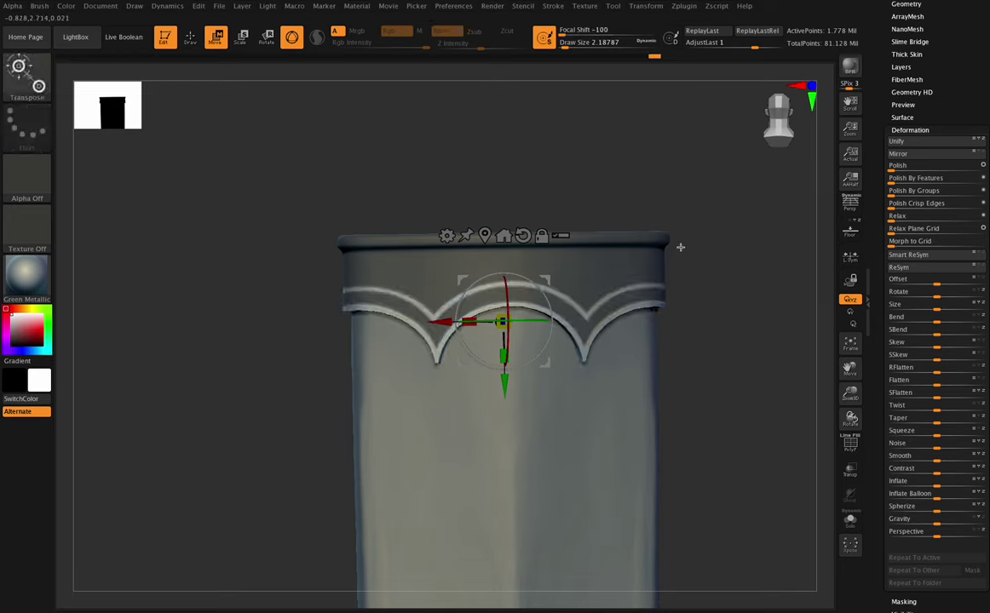
pyautogui.click(940, 131)
pyautogui.click(941, 131)
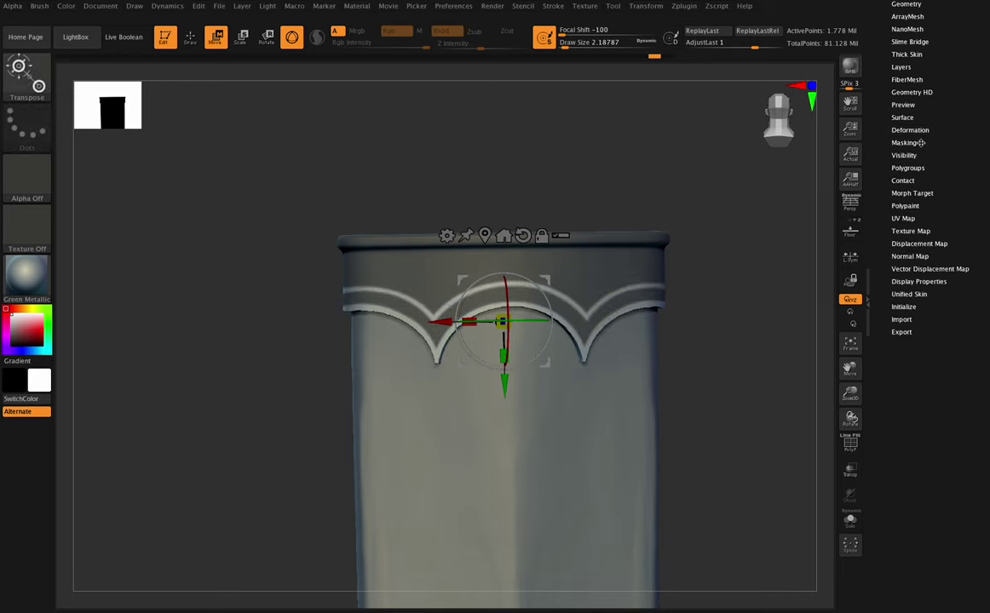
pyautogui.hotkey('ctrl', 'z')
pyautogui.hotkey('ctrl', 'z')
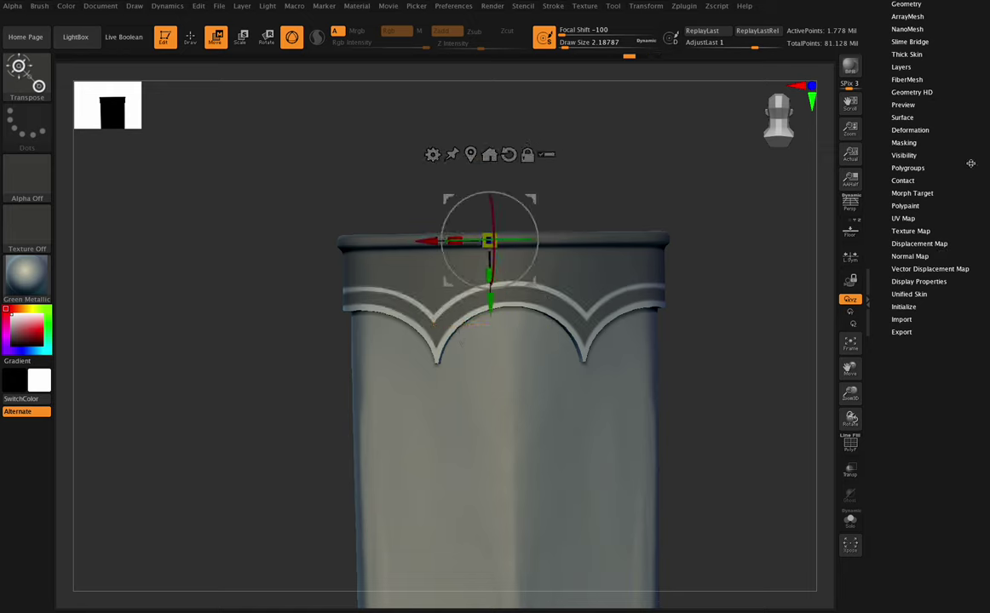
# - Adjust the collar's mask so the unmasked border lines are slightly wider and soft-edged, and recenter the gizmo on them
pyautogui.click(904, 142)
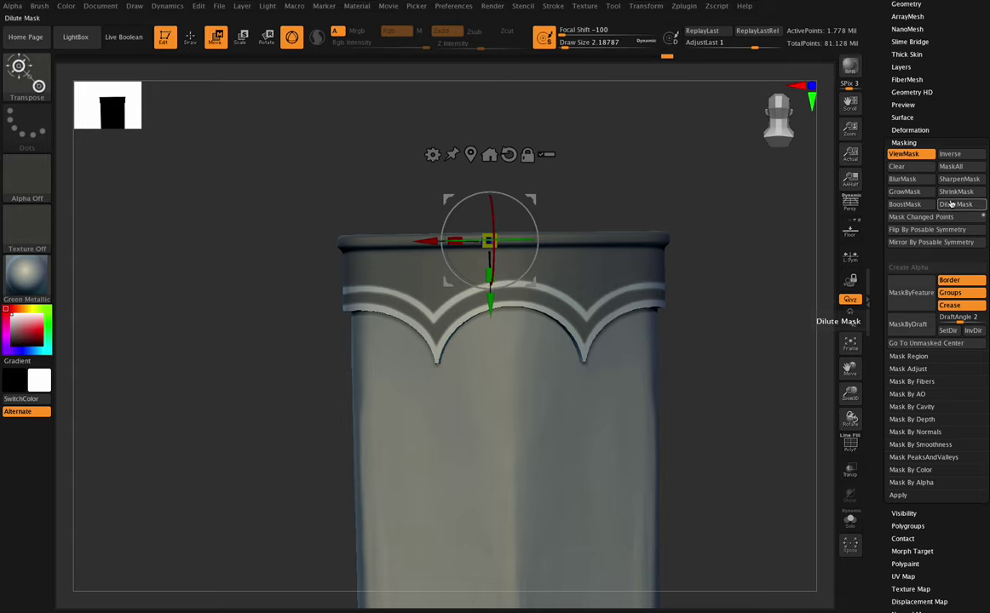
pyautogui.moveTo(847, 395); pyautogui.dragTo(763, 318)
pyautogui.click(508, 354)
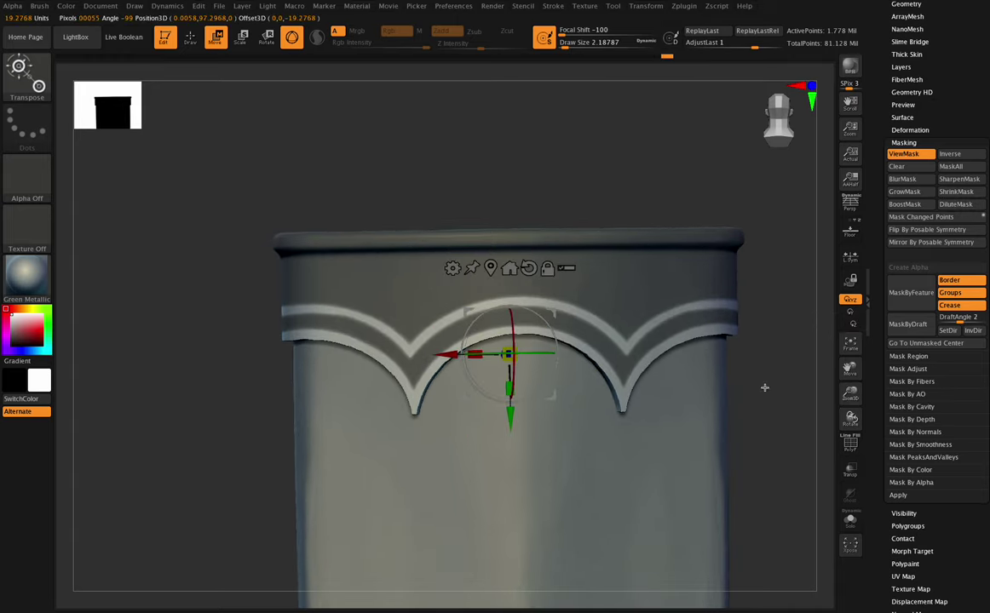
# - Scale the two unmasked border lines outward along Z and X so they stand proud of the collar
pyautogui.moveTo(849, 416); pyautogui.dragTo(809, 397)
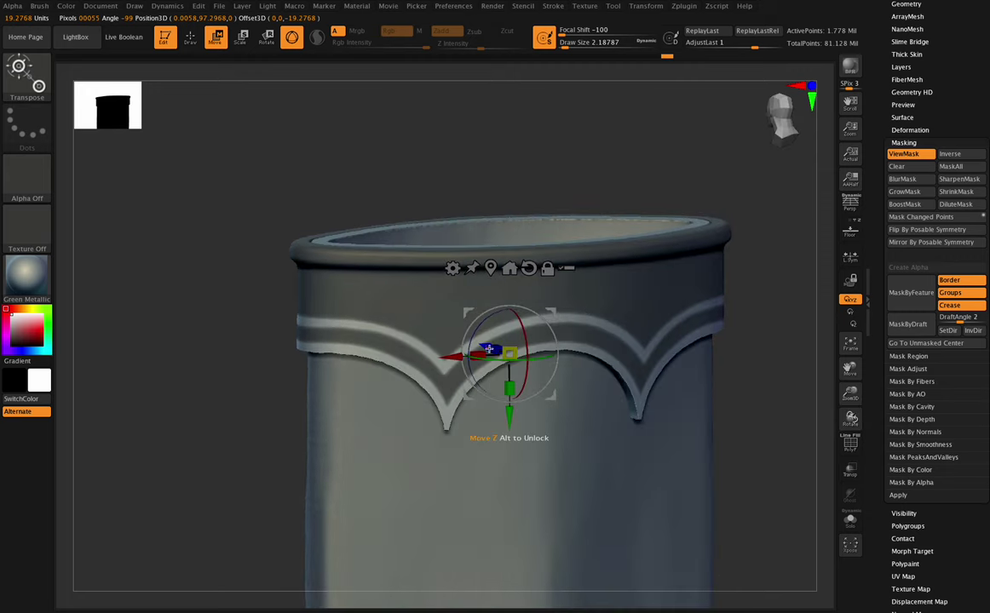
pyautogui.moveTo(489, 347); pyautogui.dragTo(484, 341)
pyautogui.moveTo(851, 416); pyautogui.dragTo(858, 395)
pyautogui.moveTo(850, 417)
pyautogui.mouseDown()
pyautogui.moveTo(831, 380)
pyautogui.moveTo(851, 418)
pyautogui.moveTo(844, 387)
pyautogui.moveTo(851, 418)
pyautogui.moveTo(838, 418)
pyautogui.mouseUp()
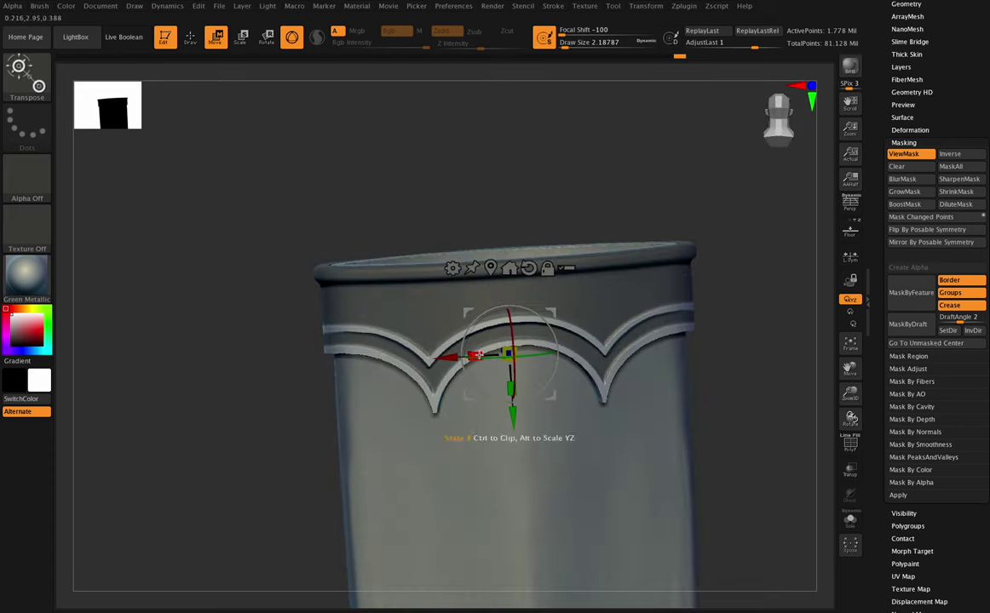
pyautogui.moveTo(472, 355); pyautogui.dragTo(474, 356)
pyautogui.moveTo(850, 417); pyautogui.dragTo(837, 442)
# - Clear the mask to remesh the collar, and smooth its surface with a Polish deformation of about 6
pyautogui.hotkey('ctrl', 'h')
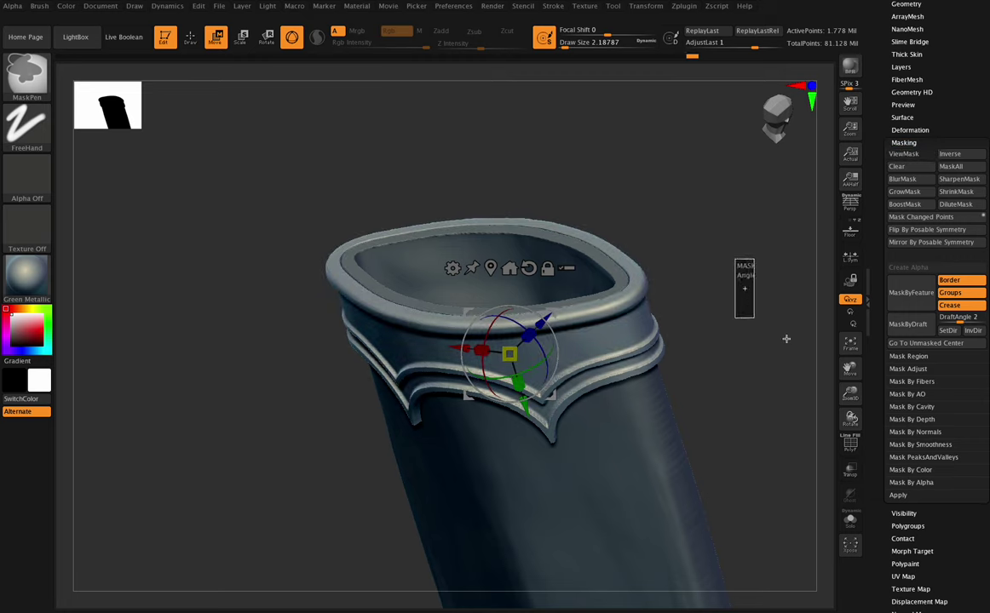
pyautogui.keyDown('shift'); pyautogui.moveTo(850, 418); pyautogui.dragTo(850, 416); pyautogui.keyUp('shift')
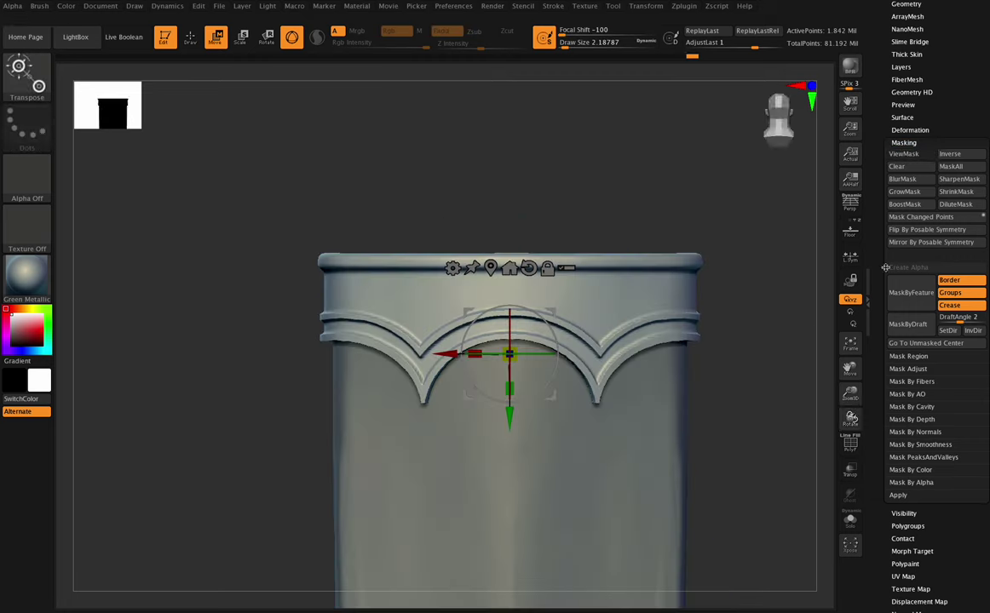
pyautogui.press('q')
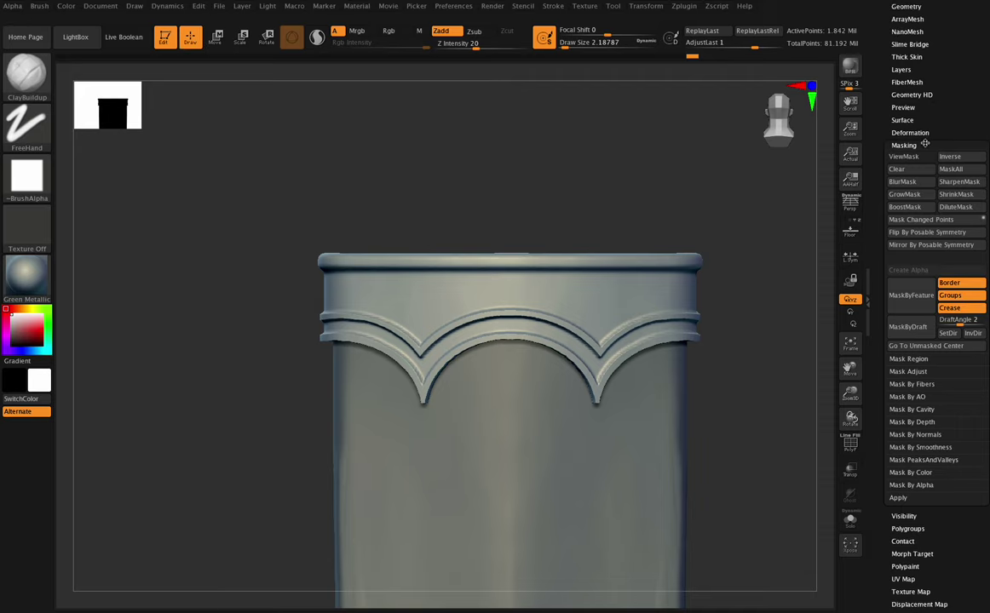
pyautogui.click(916, 129)
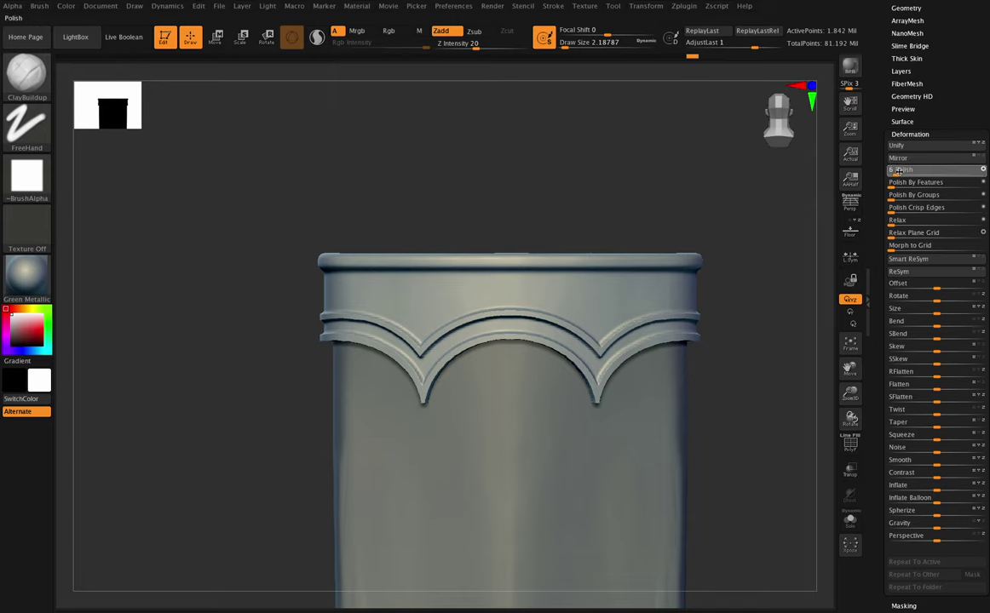
pyautogui.moveTo(897, 172); pyautogui.dragTo(899, 171)
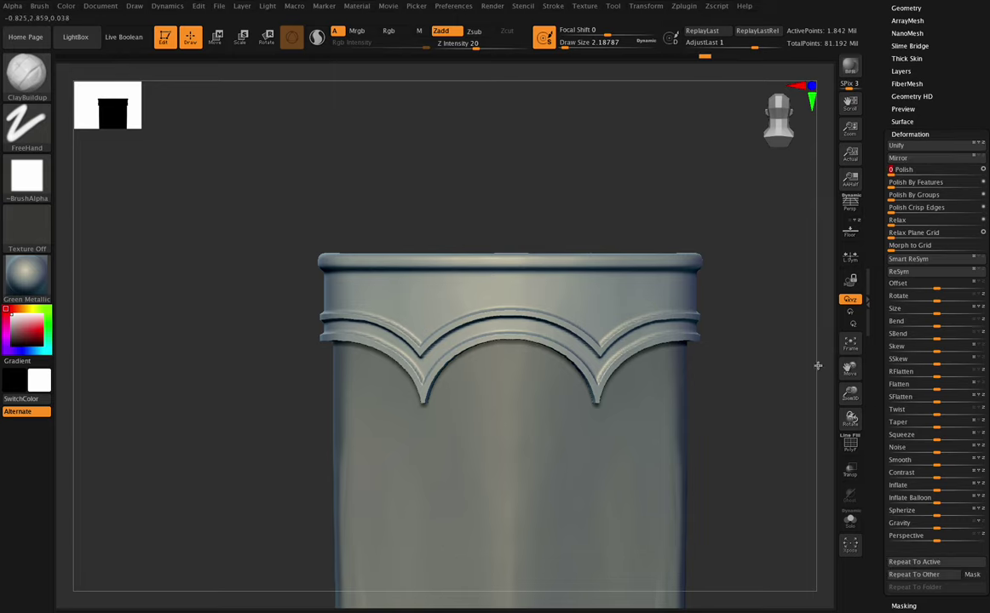
# - Set the brush draw size to about 12.9 and inspect the collar's raised border lines
pyautogui.moveTo(849, 395); pyautogui.dragTo(695, 267)
pyautogui.moveTo(557, 46); pyautogui.dragTo(562, 44)
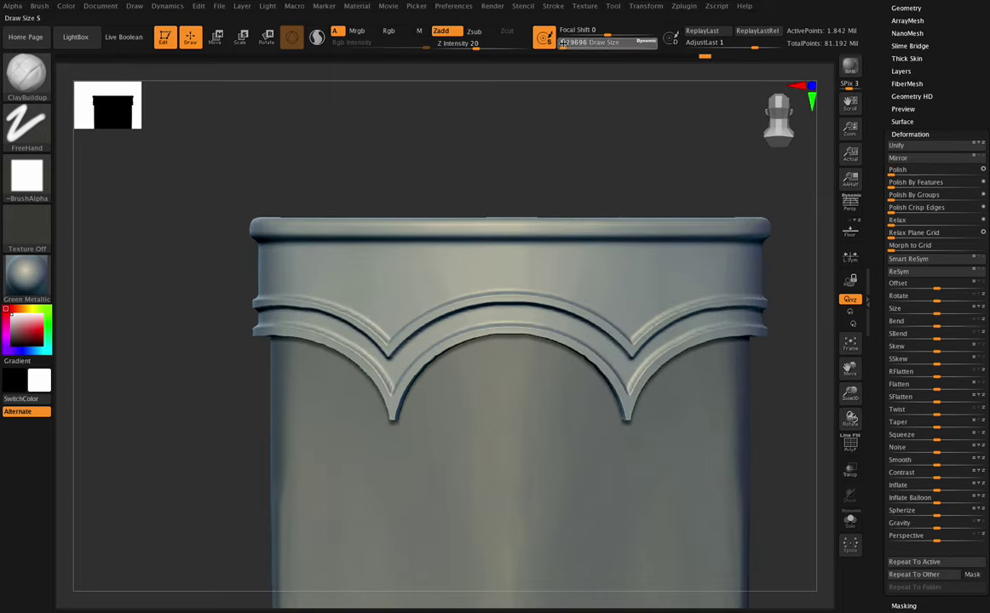
pyautogui.press('shift')
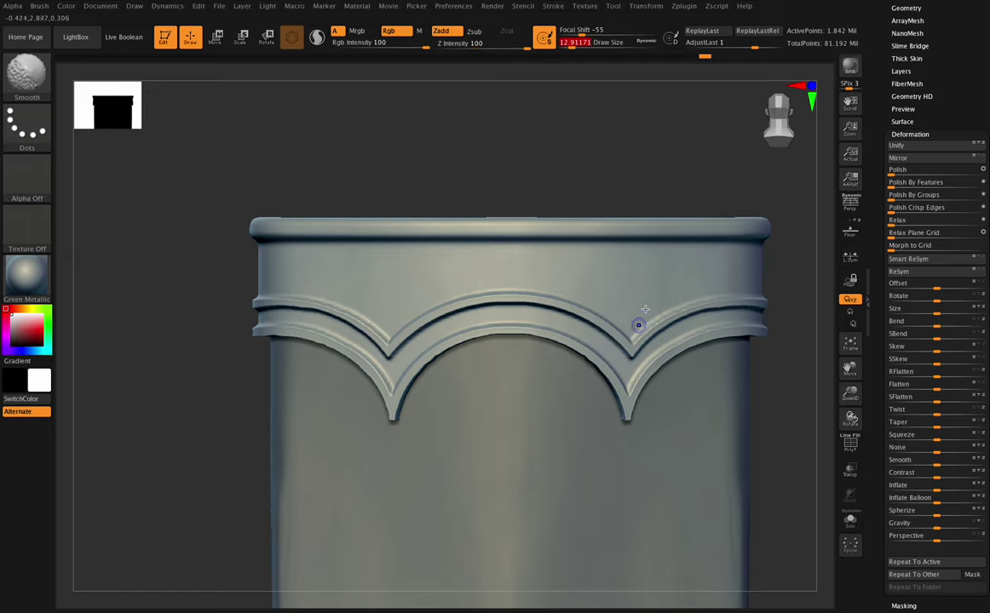
pyautogui.moveTo(829, 399)
pyautogui.mouseDown()
pyautogui.moveTo(829, 388)
pyautogui.moveTo(842, 388)
pyautogui.moveTo(827, 390)
pyautogui.mouseUp()
pyautogui.moveTo(847, 372); pyautogui.dragTo(797, 369)
pyautogui.moveTo(849, 394); pyautogui.dragTo(876, 432)
# - Fine-tune the collar's scale and position on the scabbard mouth with the transform gizmo
pyautogui.click(217, 37)
pyautogui.moveTo(518, 328); pyautogui.dragTo(515, 335)
pyautogui.moveTo(850, 417); pyautogui.dragTo(849, 392)
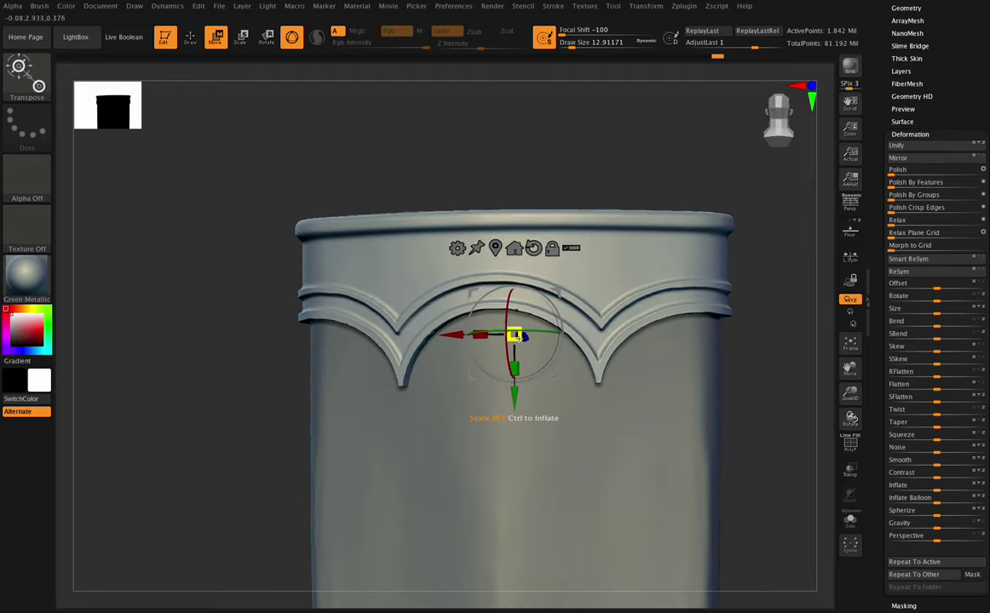
pyautogui.moveTo(515, 337); pyautogui.dragTo(516, 336)
pyautogui.moveTo(850, 422); pyautogui.dragTo(798, 369)
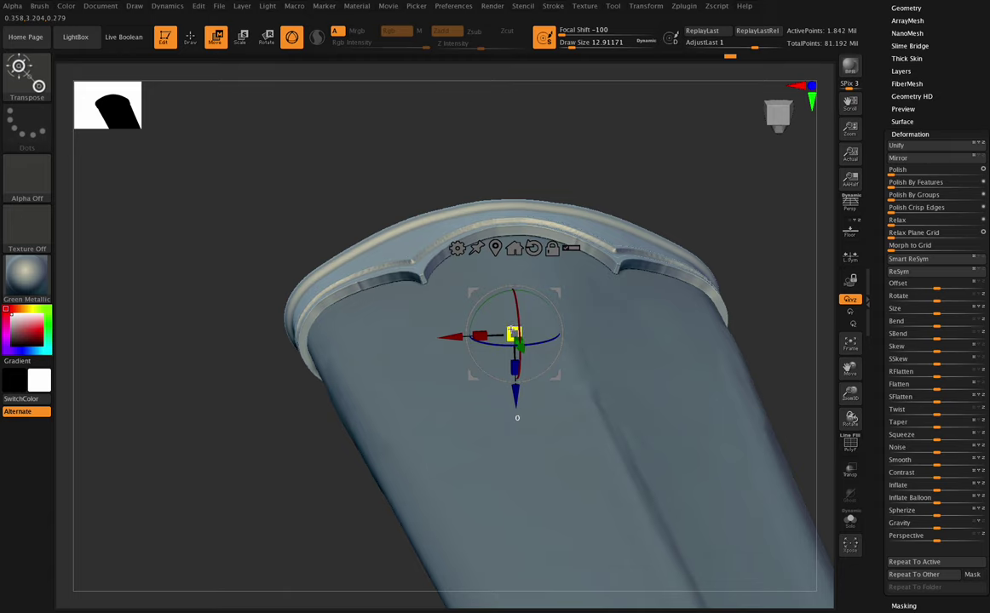
pyautogui.moveTo(513, 334); pyautogui.dragTo(512, 335)
pyautogui.moveTo(841, 415); pyautogui.dragTo(851, 418)
pyautogui.moveTo(514, 385); pyautogui.dragTo(516, 389)
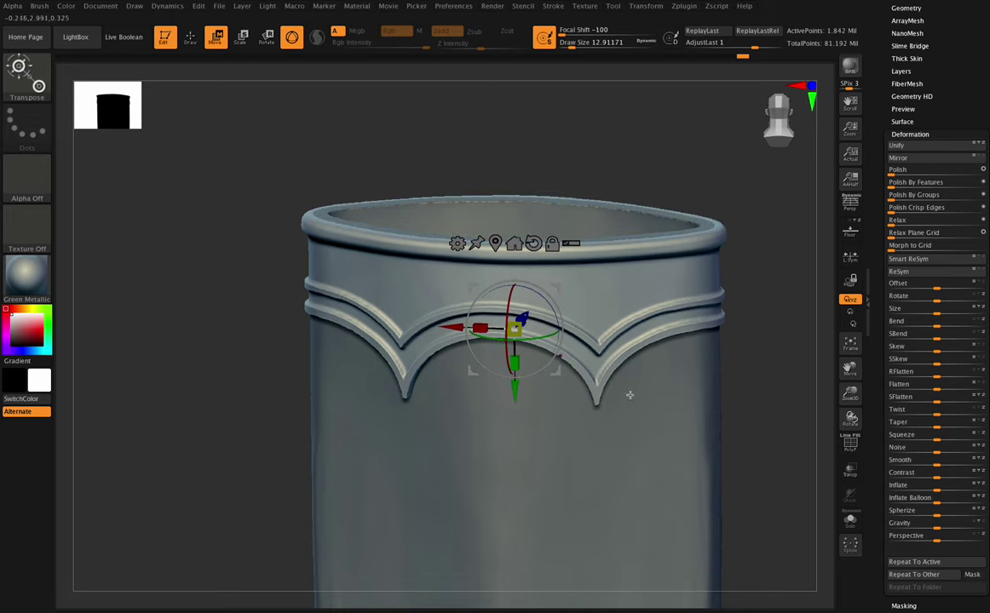
# - Select the Skin_hiltHorse5 ornament strip and move it below Extract14 in the subtool order
pyautogui.moveTo(850, 419); pyautogui.dragTo(800, 389)
pyautogui.moveTo(847, 414); pyautogui.dragTo(857, 348)
pyautogui.click(855, 345)
pyautogui.click(850, 351)
pyautogui.moveTo(852, 386); pyautogui.dragTo(820, 382)
pyautogui.moveTo(849, 415); pyautogui.dragTo(862, 322)
pyautogui.click(938, 134)
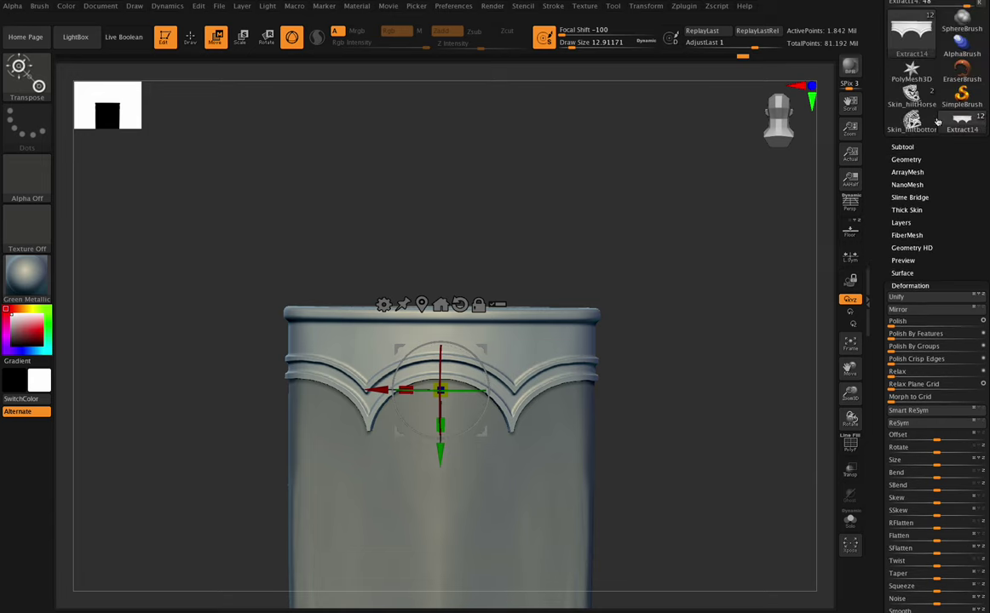
pyautogui.click(904, 146)
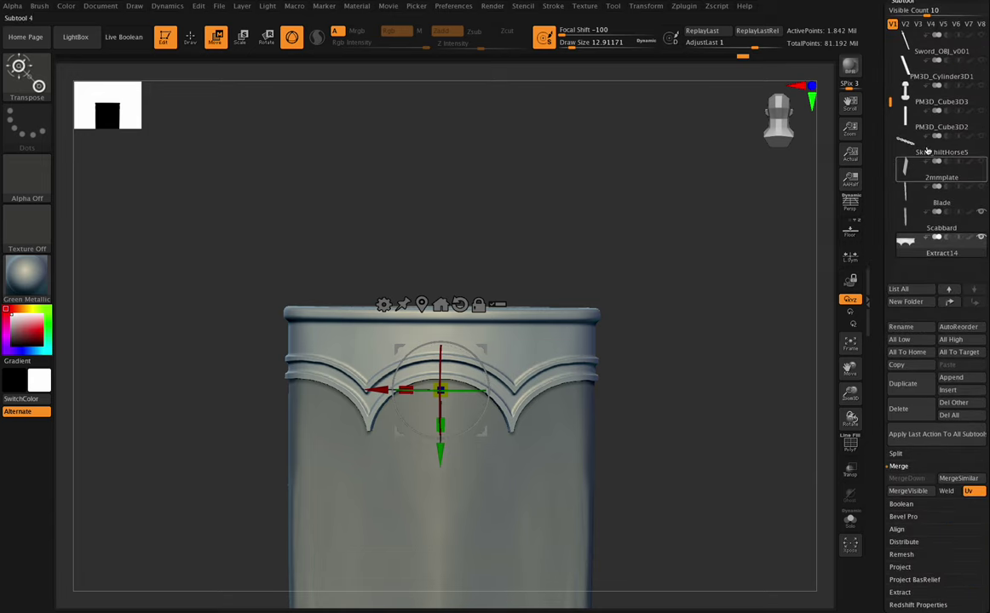
pyautogui.click(930, 155)
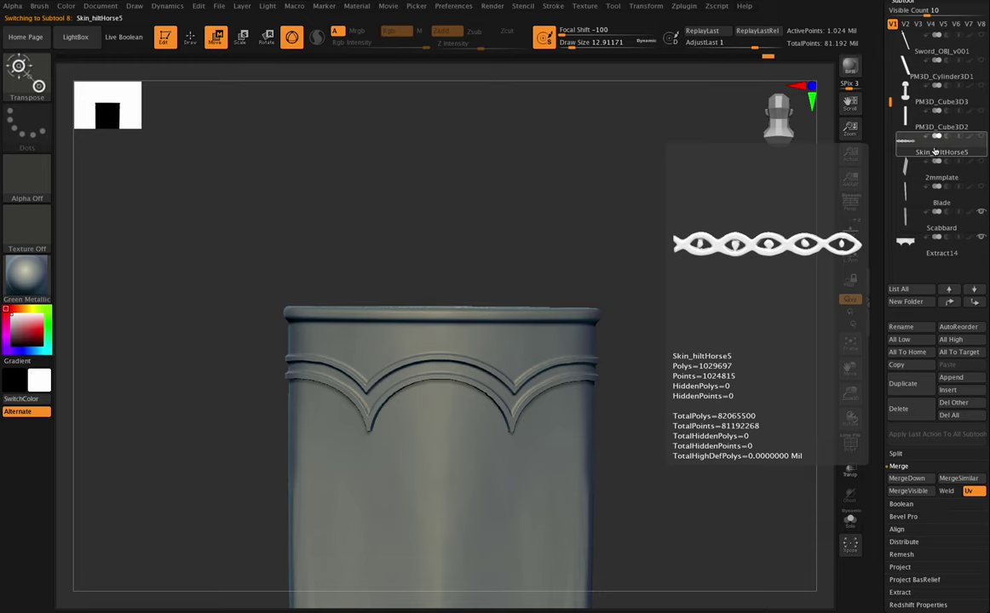
pyautogui.click(975, 307)
pyautogui.click(976, 304)
pyautogui.click(976, 304)
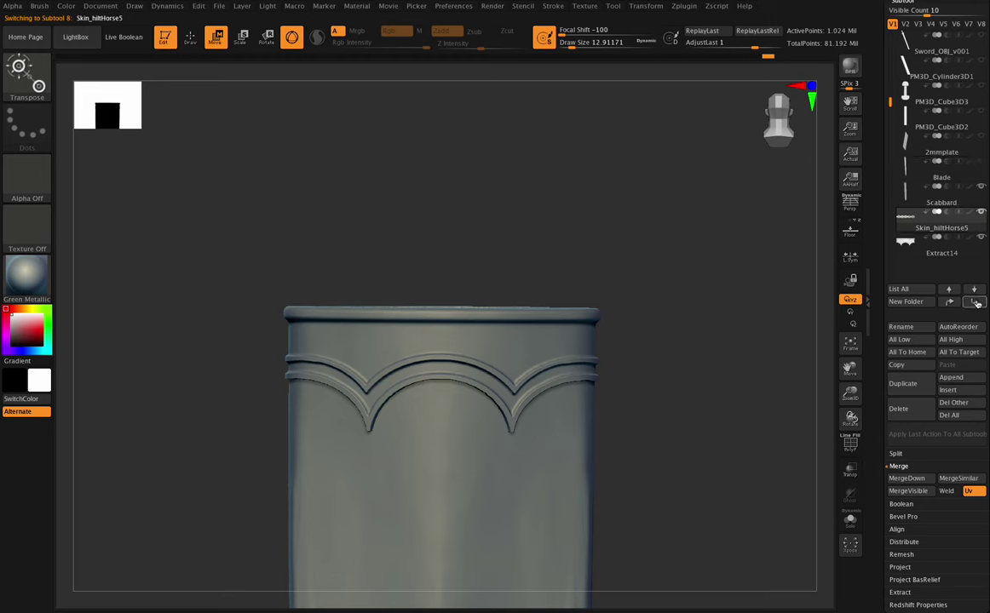
pyautogui.click(977, 304)
# - Display the PM3D_Cube3D3 hilt and examine the ornament band on its pommel
pyautogui.click(980, 86)
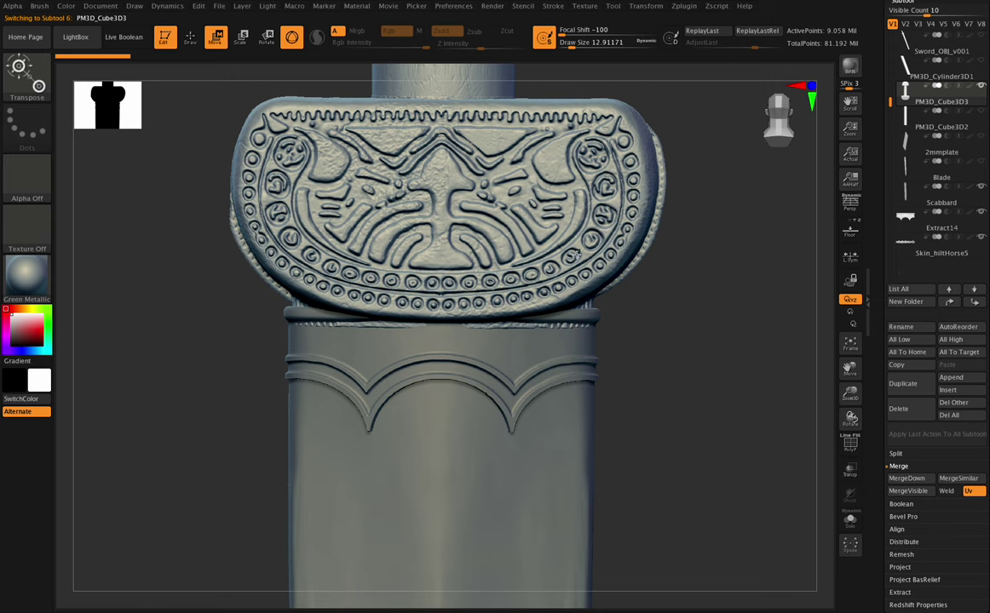
pyautogui.moveTo(849, 365); pyautogui.dragTo(861, 499)
pyautogui.moveTo(859, 397); pyautogui.dragTo(843, 380)
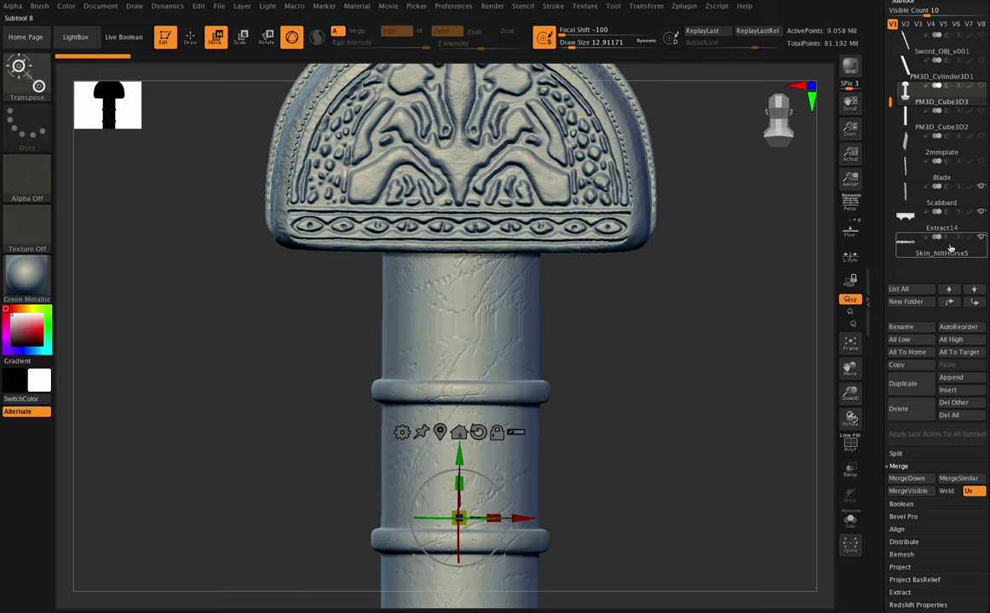
# - Locate the Skin_hiltHorse5 strip in relation to the scabbard and its Extract14 collar
pyautogui.click(958, 253)
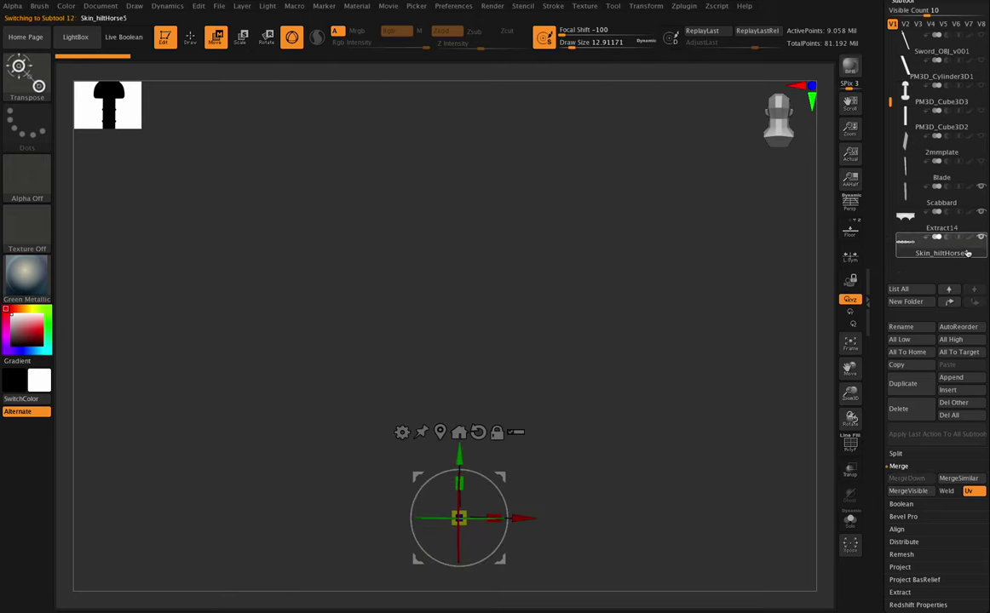
pyautogui.click(850, 345)
pyautogui.click(855, 355)
pyautogui.moveTo(845, 389); pyautogui.dragTo(832, 386)
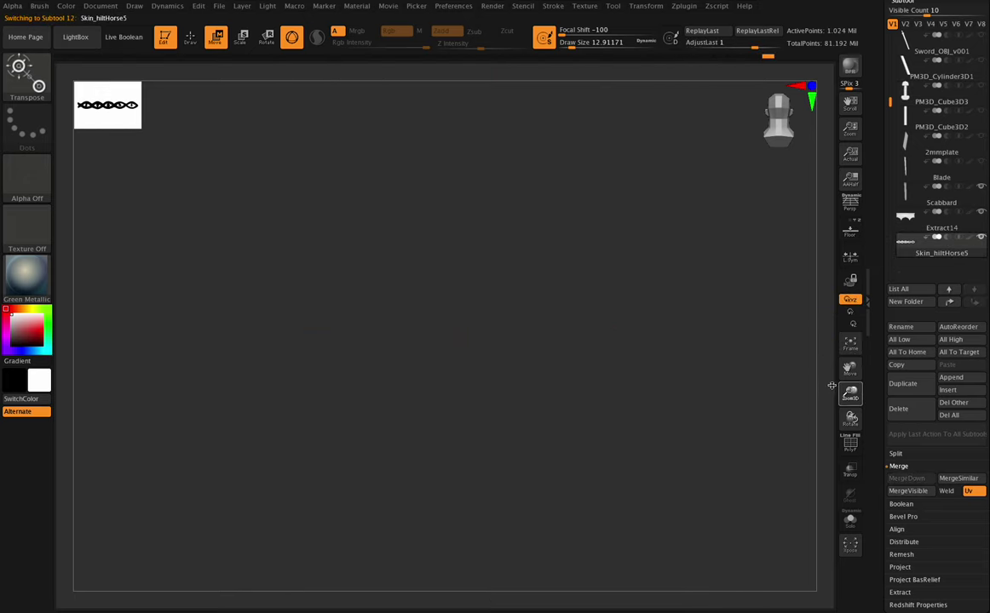
pyautogui.click(850, 345)
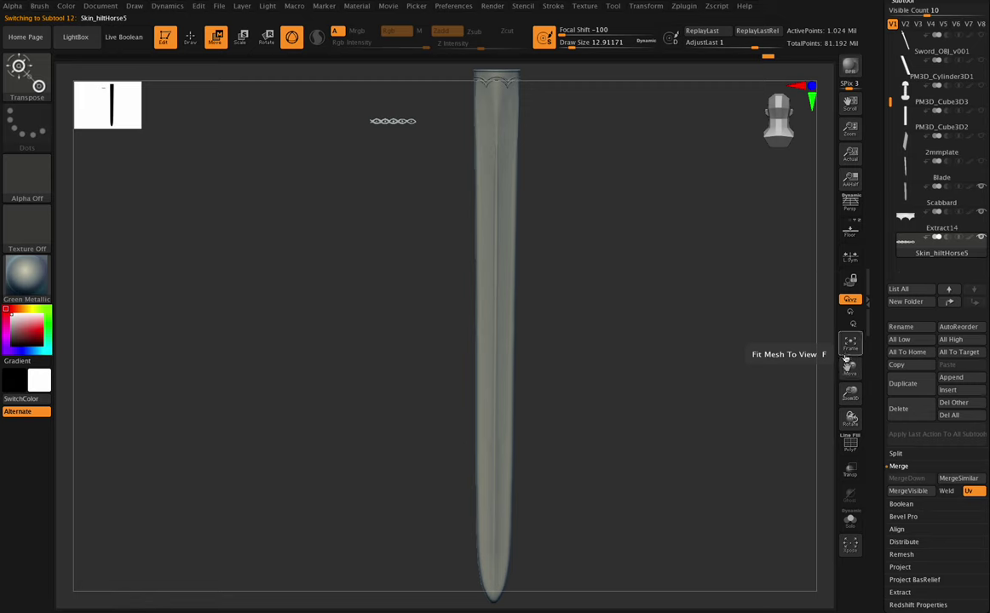
pyautogui.click(975, 224)
pyautogui.moveTo(849, 366); pyautogui.dragTo(879, 307)
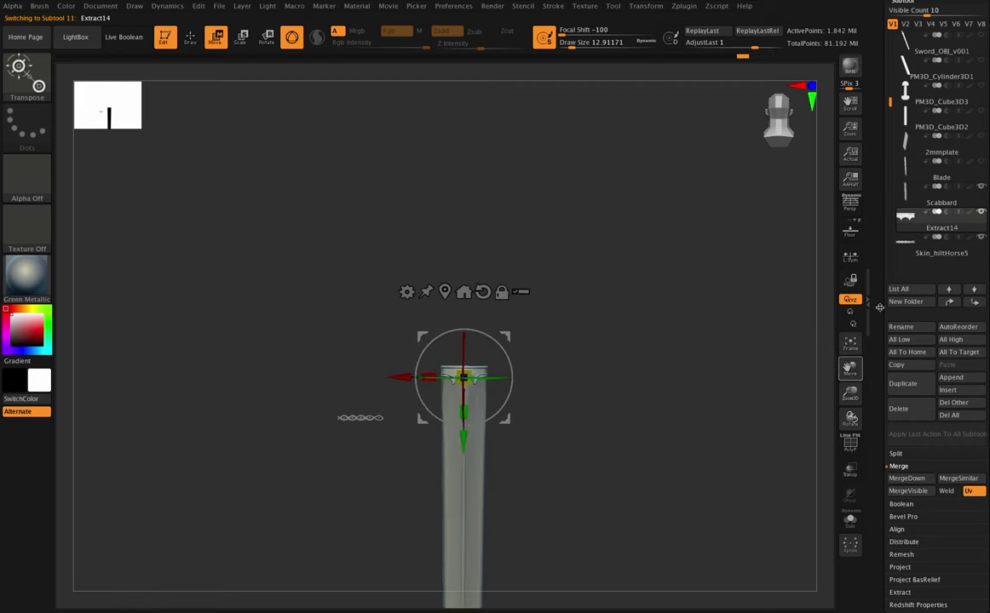
pyautogui.click(850, 344)
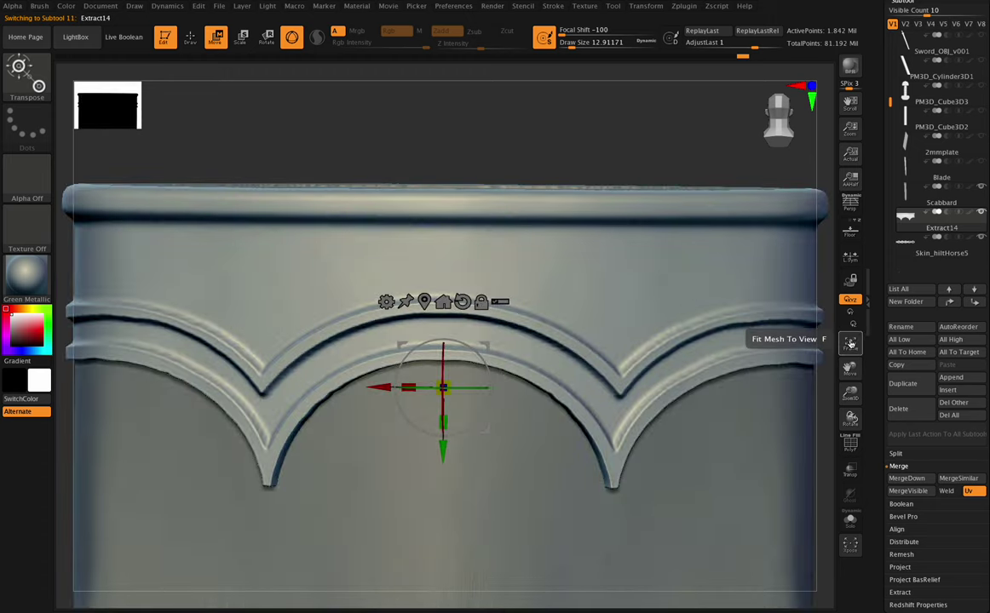
pyautogui.click(854, 345)
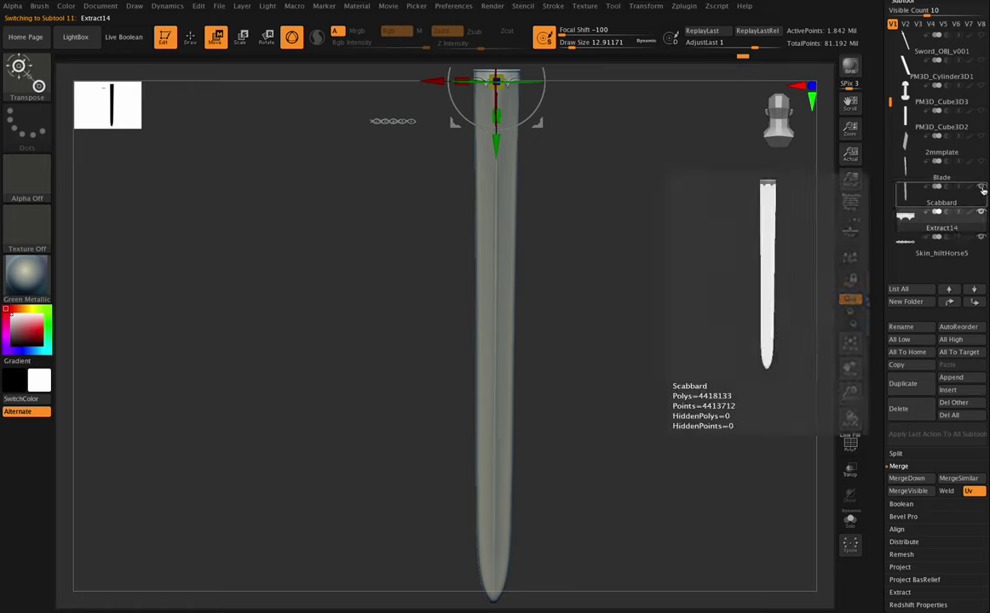
pyautogui.moveTo(980, 210)
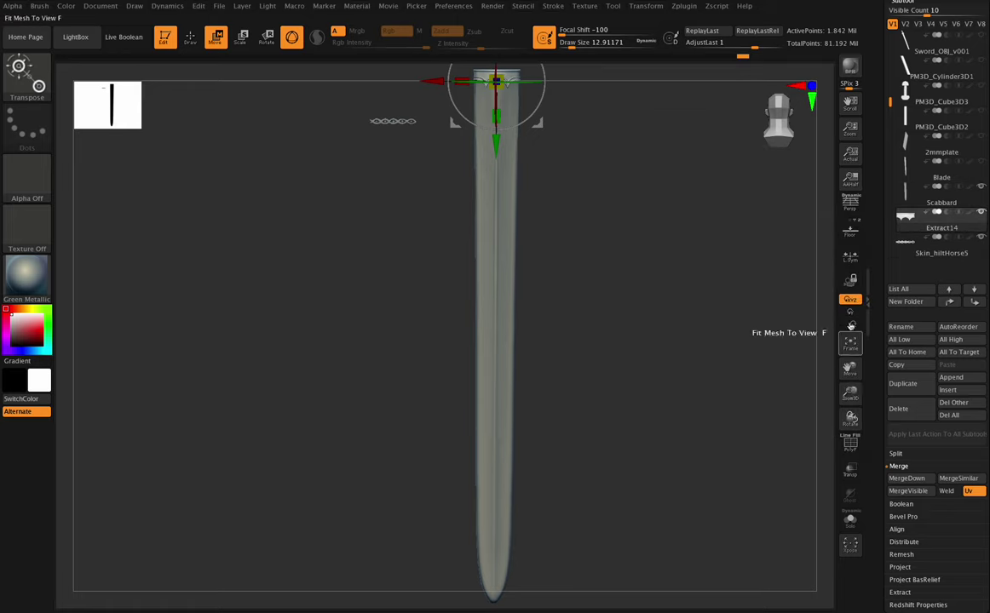
pyautogui.moveTo(850, 368); pyautogui.dragTo(821, 459)
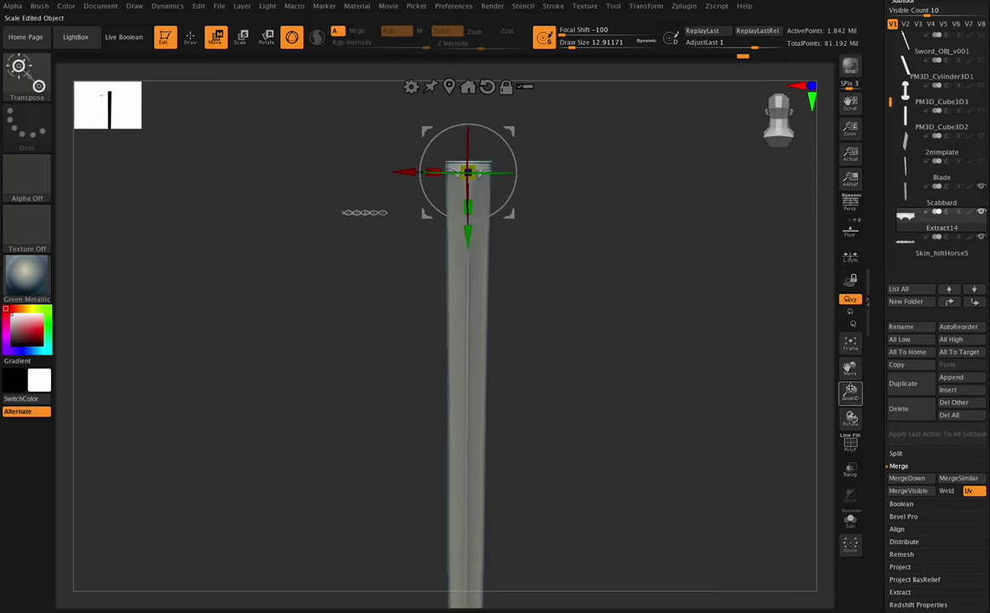
pyautogui.moveTo(850, 389); pyautogui.dragTo(849, 414)
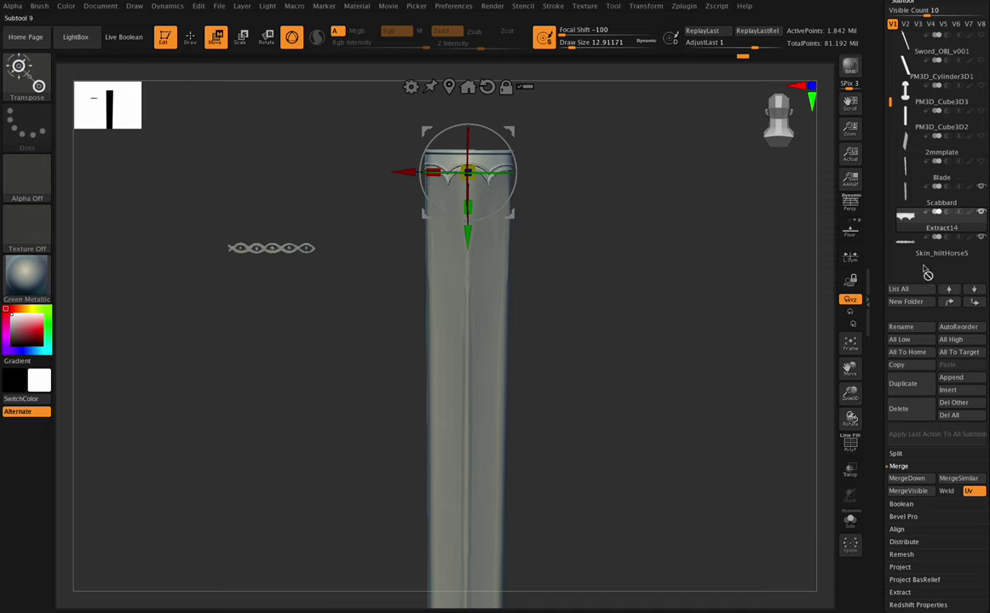
# - Center the gizmo on the Skin_hiltHorse5 strip and move the strip along X to the scabbard's centerline
pyautogui.click(952, 254)
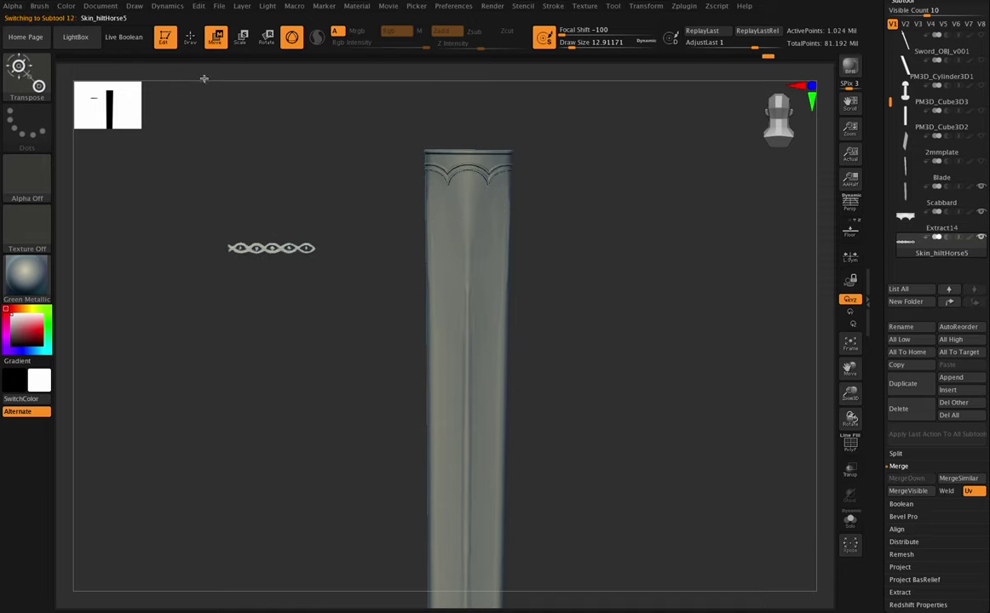
pyautogui.moveTo(287, 247); pyautogui.dragTo(287, 359)
pyautogui.click(291, 36)
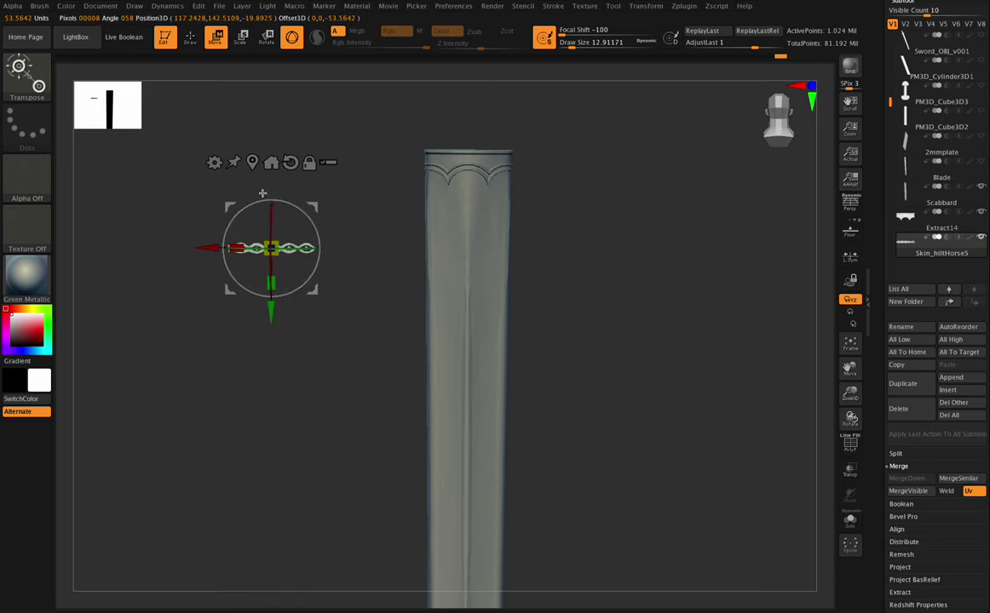
pyautogui.moveTo(239, 247); pyautogui.dragTo(421, 248)
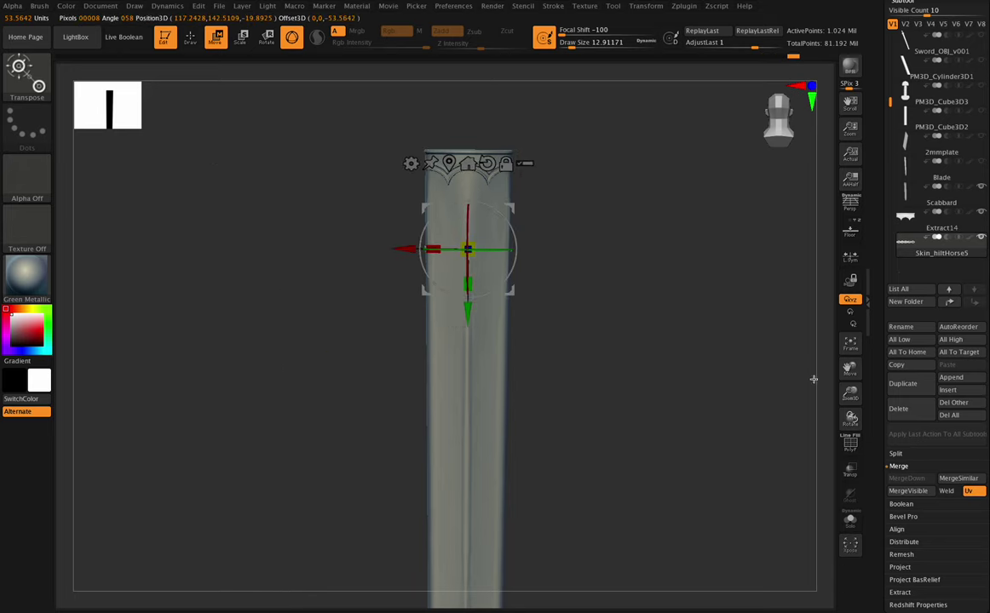
# - Move the ornament strip along Z to the opposite face of the scabbard
pyautogui.moveTo(850, 393); pyautogui.dragTo(855, 419)
pyautogui.moveTo(853, 419); pyautogui.dragTo(847, 473)
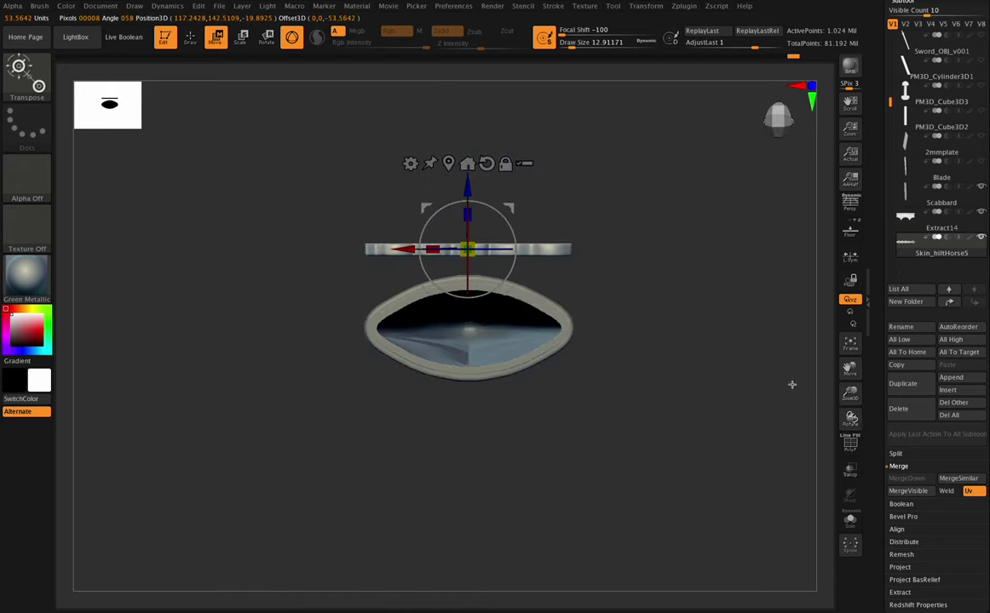
pyautogui.moveTo(851, 393); pyautogui.dragTo(850, 443)
pyautogui.moveTo(471, 187); pyautogui.dragTo(500, 496)
pyautogui.moveTo(849, 421); pyautogui.dragTo(796, 412)
# - Raise the ornament strip along the scabbard and set it over the collar's central arch
pyautogui.moveTo(849, 369); pyautogui.dragTo(852, 283)
pyautogui.moveTo(850, 417); pyautogui.dragTo(759, 407)
pyautogui.moveTo(499, 417); pyautogui.dragTo(648, 475)
pyautogui.moveTo(602, 515); pyautogui.dragTo(615, 178)
pyautogui.moveTo(851, 370); pyautogui.dragTo(707, 579)
pyautogui.moveTo(849, 392); pyautogui.dragTo(831, 432)
pyautogui.moveTo(477, 351); pyautogui.dragTo(571, 303)
pyautogui.moveTo(854, 394); pyautogui.dragTo(825, 360)
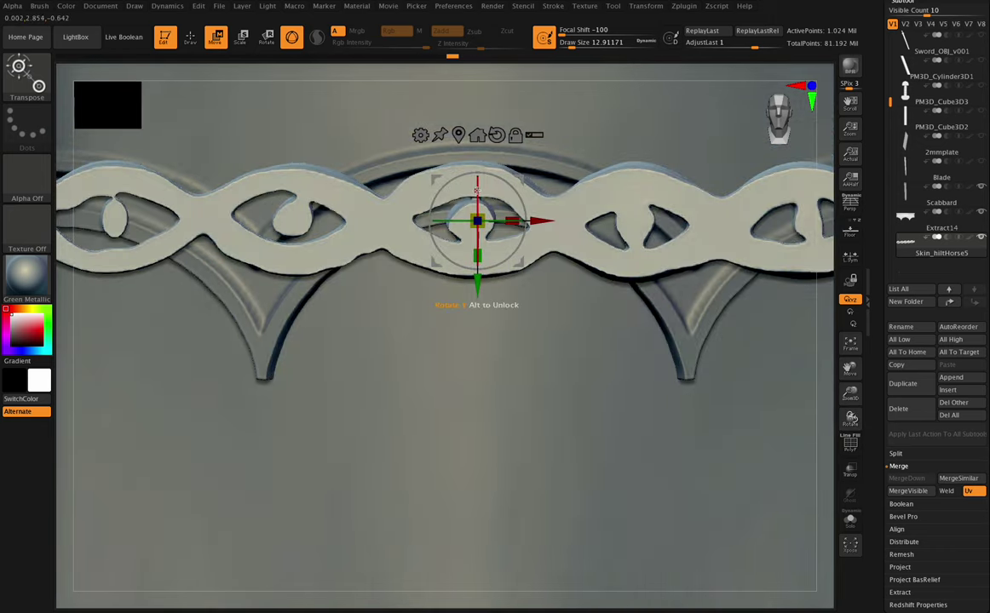
# - Scale the ornament strip down to fit the width of the collar's central arch and the band's height
pyautogui.moveTo(478, 190); pyautogui.dragTo(475, 275)
pyautogui.moveTo(849, 394); pyautogui.dragTo(850, 409)
pyautogui.moveTo(491, 216); pyautogui.dragTo(399, 229)
pyautogui.moveTo(849, 395); pyautogui.dragTo(849, 380)
pyautogui.moveTo(461, 215); pyautogui.dragTo(477, 219)
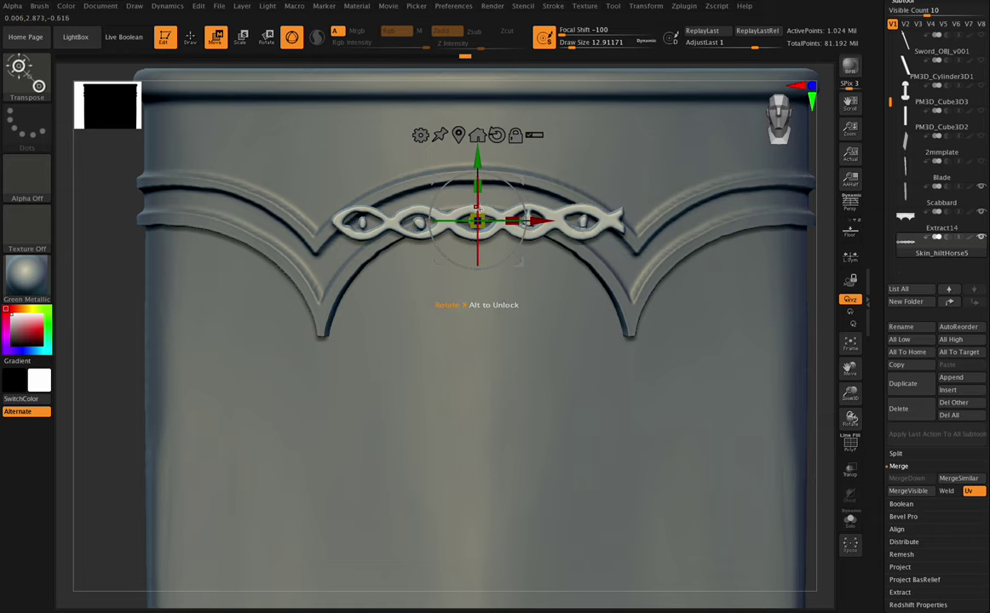
pyautogui.moveTo(477, 221); pyautogui.dragTo(466, 234)
pyautogui.moveTo(850, 417); pyautogui.dragTo(849, 420)
# - Position the ornament strip against the collar between the two border lines of the central arch
pyautogui.moveTo(506, 210); pyautogui.dragTo(570, 194)
pyautogui.moveTo(548, 158); pyautogui.dragTo(540, 140)
pyautogui.moveTo(556, 181); pyautogui.dragTo(574, 192)
pyautogui.moveTo(850, 393); pyautogui.dragTo(828, 494)
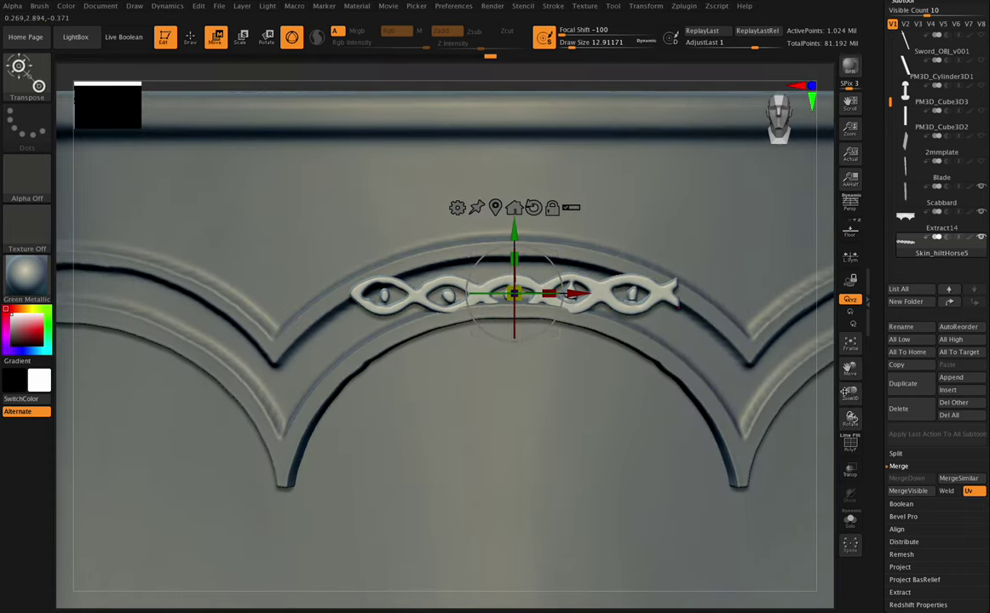
pyautogui.moveTo(849, 392); pyautogui.dragTo(854, 416)
# - Bend the middle of the ornament strip upward along the arch using the Move brush at a draw size of about 104
pyautogui.press('q')
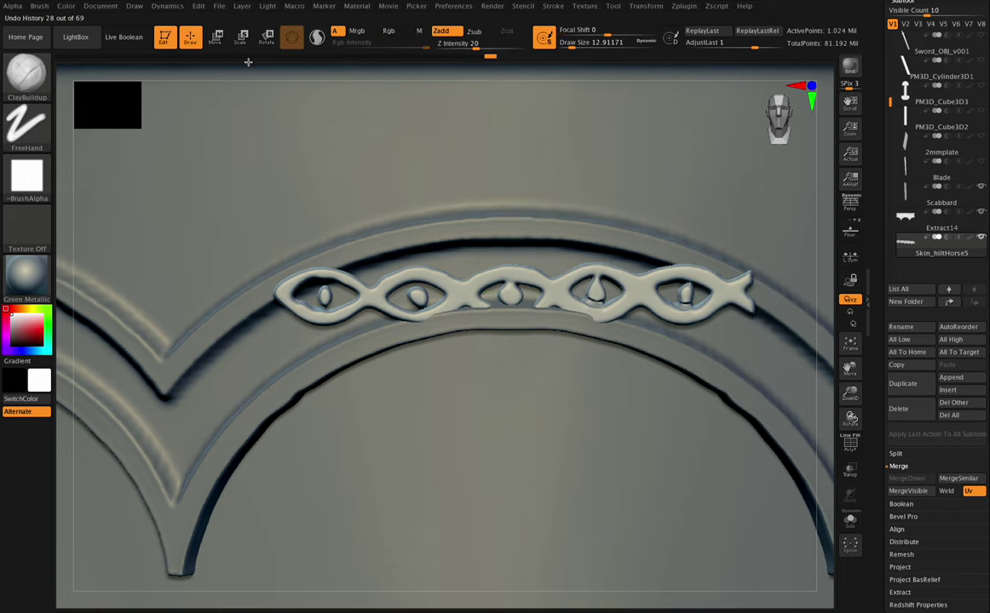
pyautogui.moveTo(850, 391); pyautogui.dragTo(840, 375)
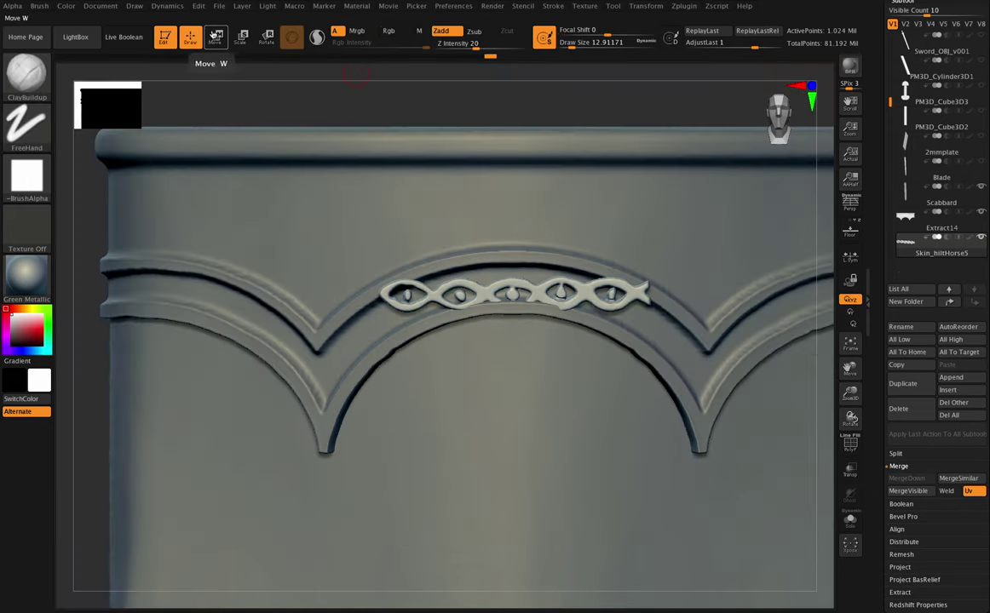
pyautogui.click(26, 75)
pyautogui.click(246, 79)
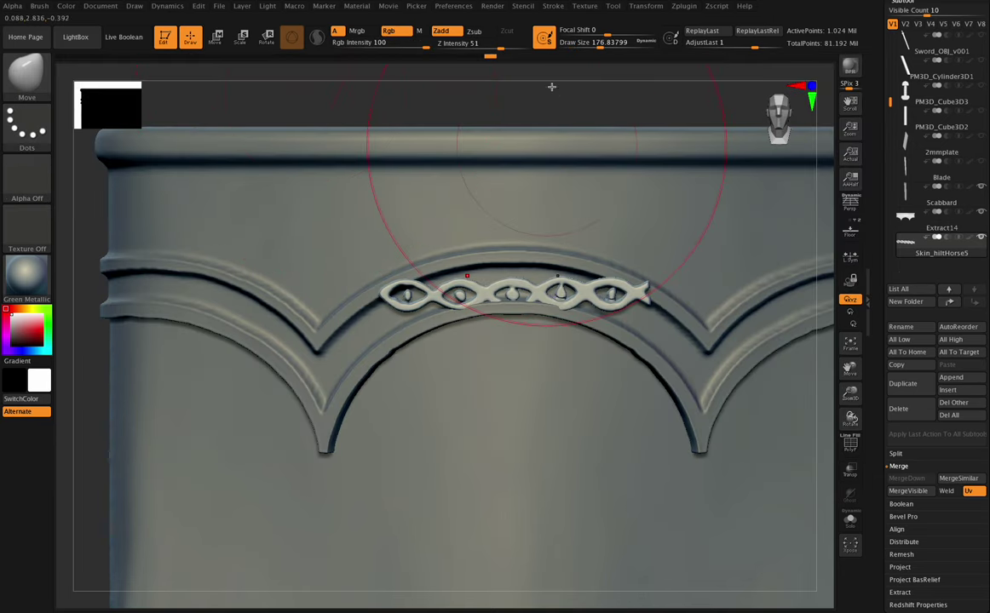
pyautogui.moveTo(600, 44); pyautogui.dragTo(591, 45)
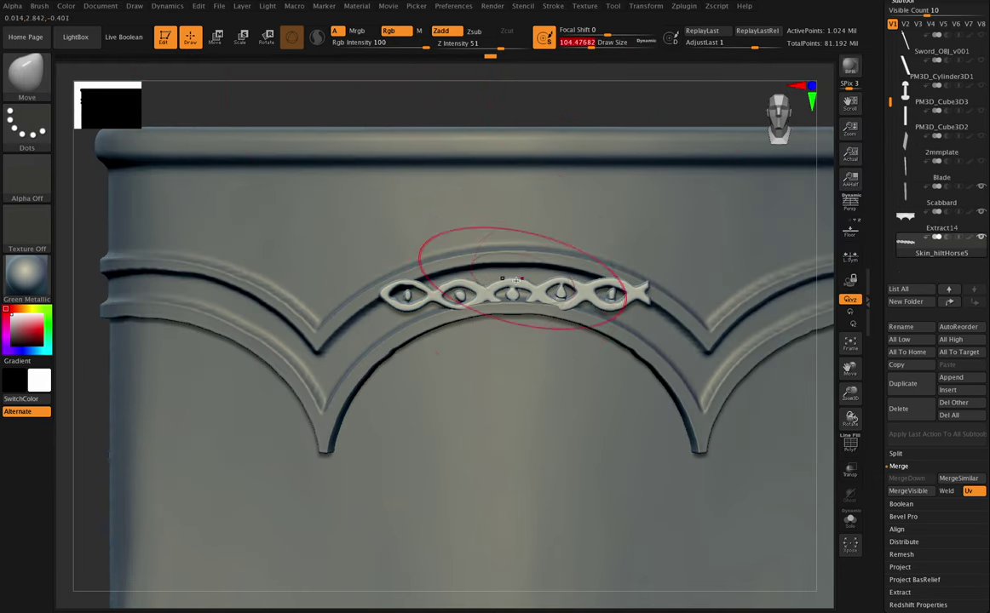
pyautogui.moveTo(513, 294); pyautogui.dragTo(513, 284)
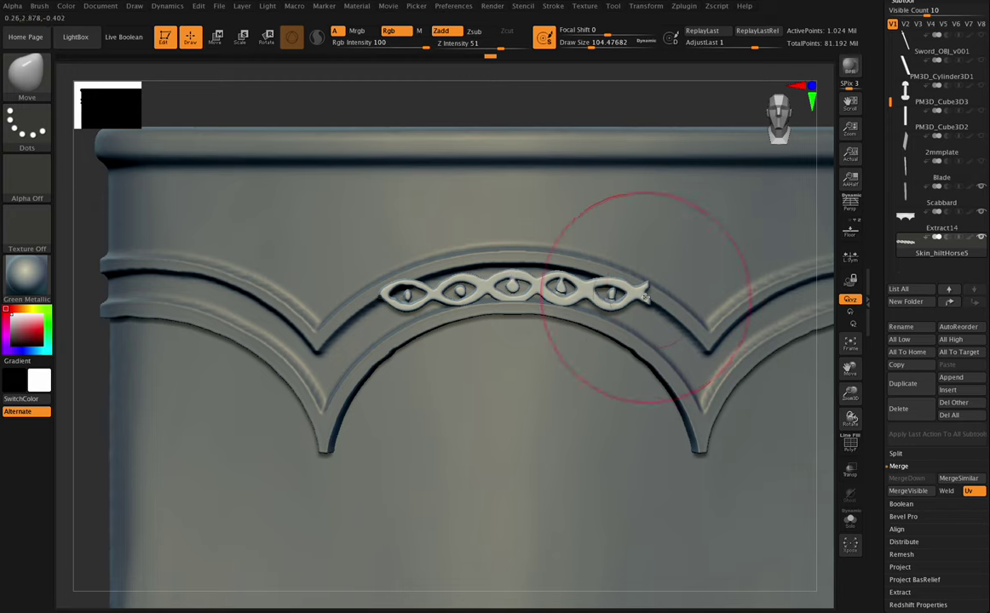
pyautogui.moveTo(592, 293); pyautogui.dragTo(591, 288)
pyautogui.moveTo(493, 283); pyautogui.dragTo(494, 279)
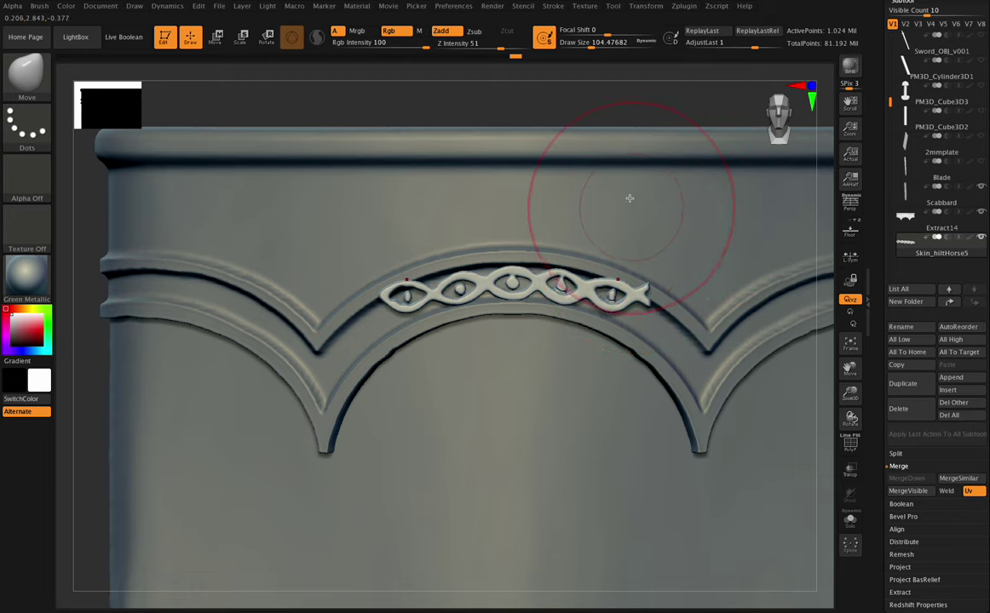
# - Bend the ornament strip further along the central arch with the Move brush at a draw size of about 77
pyautogui.moveTo(850, 394); pyautogui.dragTo(851, 418)
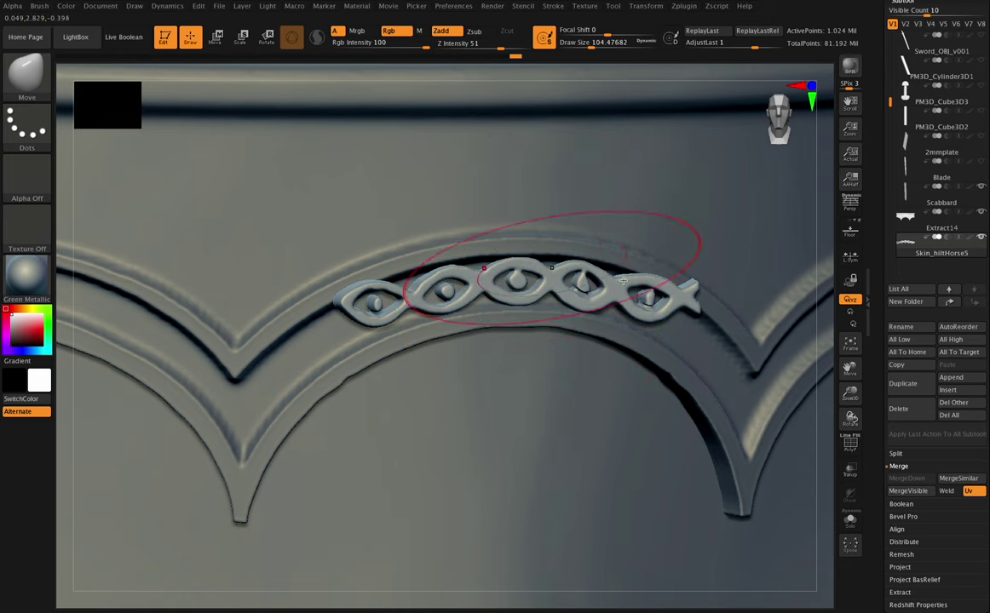
pyautogui.moveTo(849, 416); pyautogui.dragTo(851, 417)
pyautogui.moveTo(607, 42); pyautogui.dragTo(588, 51)
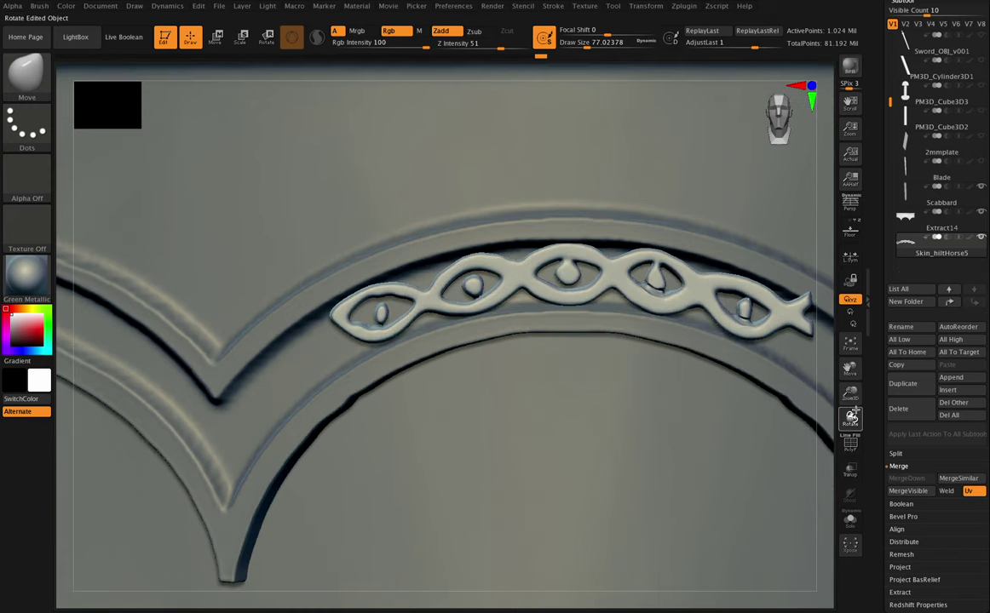
pyautogui.moveTo(850, 417)
pyautogui.mouseDown()
pyautogui.moveTo(792, 387)
pyautogui.moveTo(771, 339)
pyautogui.moveTo(830, 378)
pyautogui.moveTo(773, 375)
pyautogui.moveTo(793, 400)
pyautogui.moveTo(773, 383)
pyautogui.moveTo(851, 418)
pyautogui.moveTo(763, 386)
pyautogui.moveTo(726, 388)
pyautogui.mouseUp()
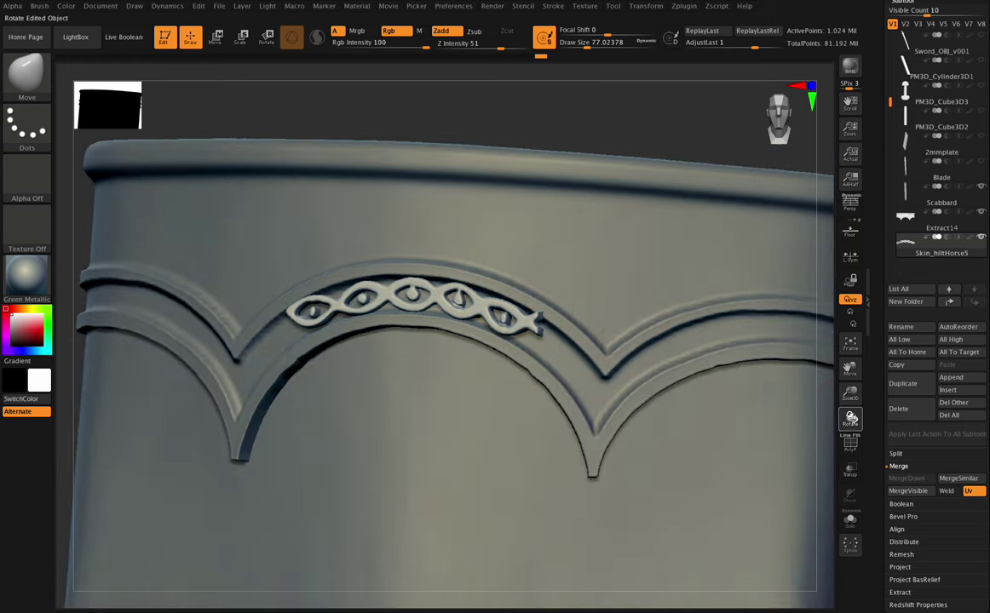
pyautogui.moveTo(850, 417)
pyautogui.mouseDown()
pyautogui.moveTo(777, 382)
pyautogui.moveTo(785, 375)
pyautogui.mouseUp()
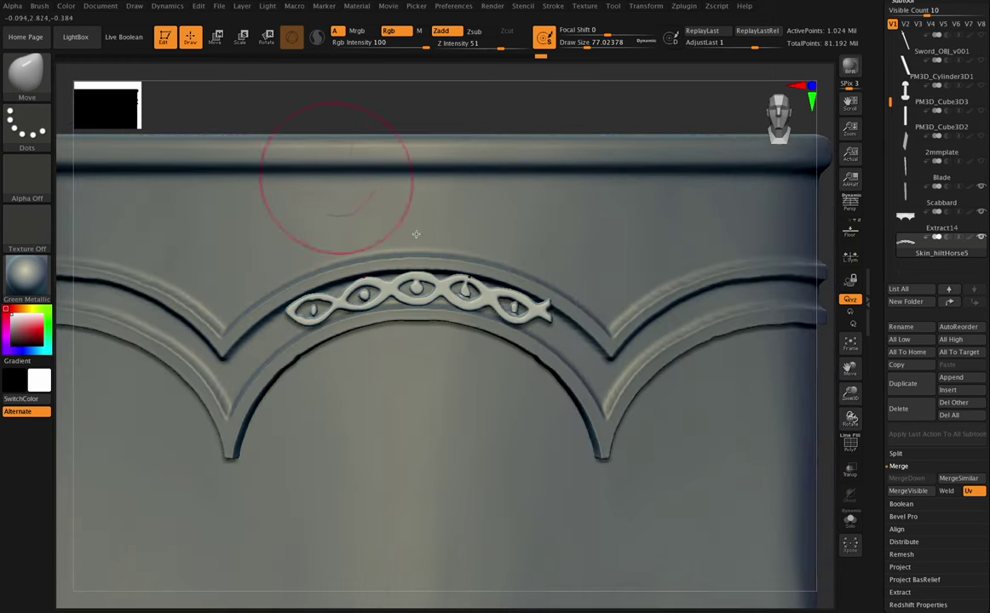
pyautogui.moveTo(354, 265)
pyautogui.keyDown('ctrl'); pyautogui.mouseDown()
pyautogui.moveTo(452, 285)
pyautogui.moveTo(437, 283)
pyautogui.mouseUp(); pyautogui.keyUp('ctrl')
pyautogui.moveTo(554, 319); pyautogui.dragTo(550, 309)
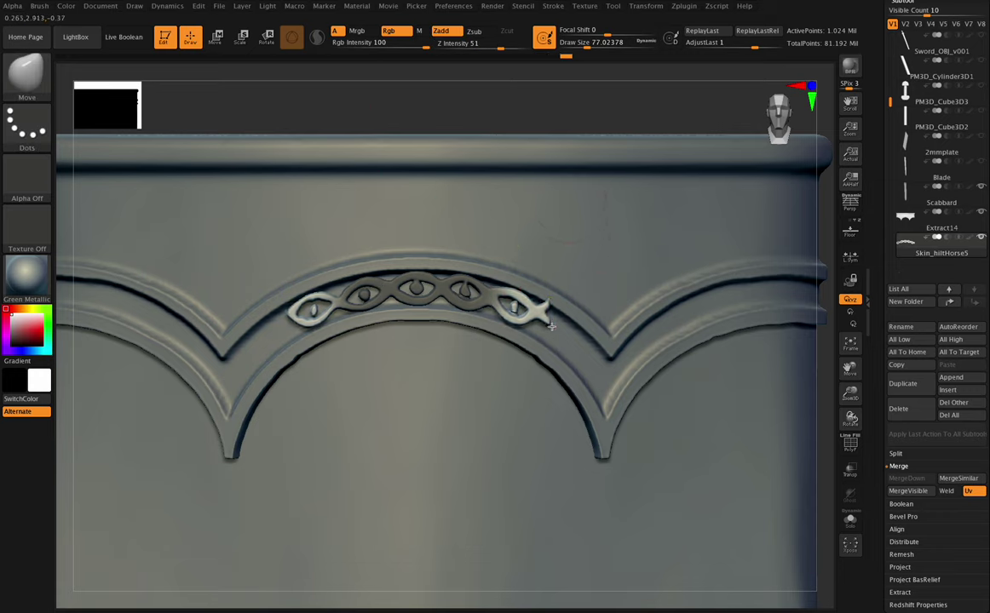
pyautogui.click(266, 39)
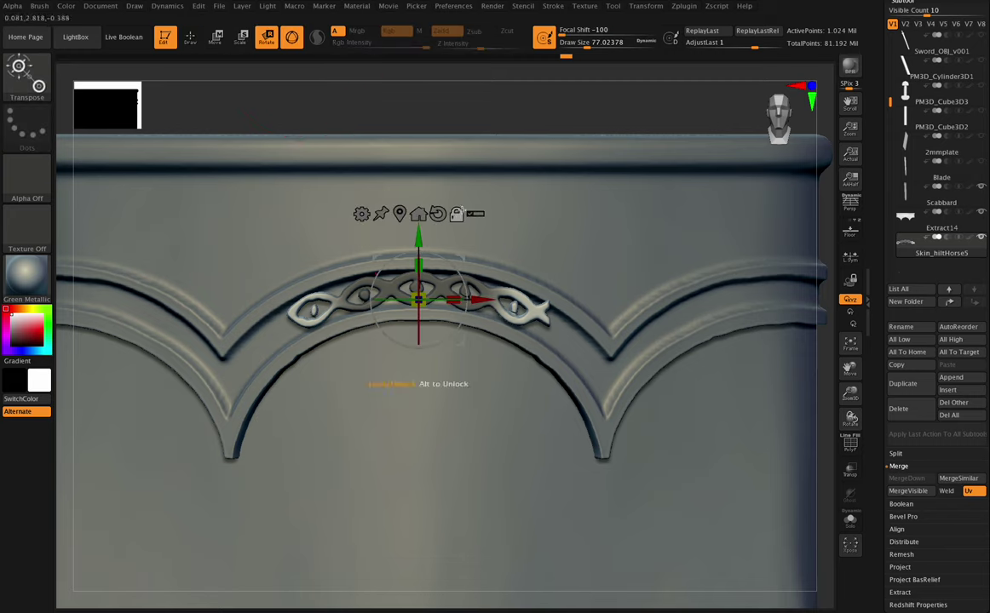
pyautogui.moveTo(449, 253); pyautogui.dragTo(453, 265)
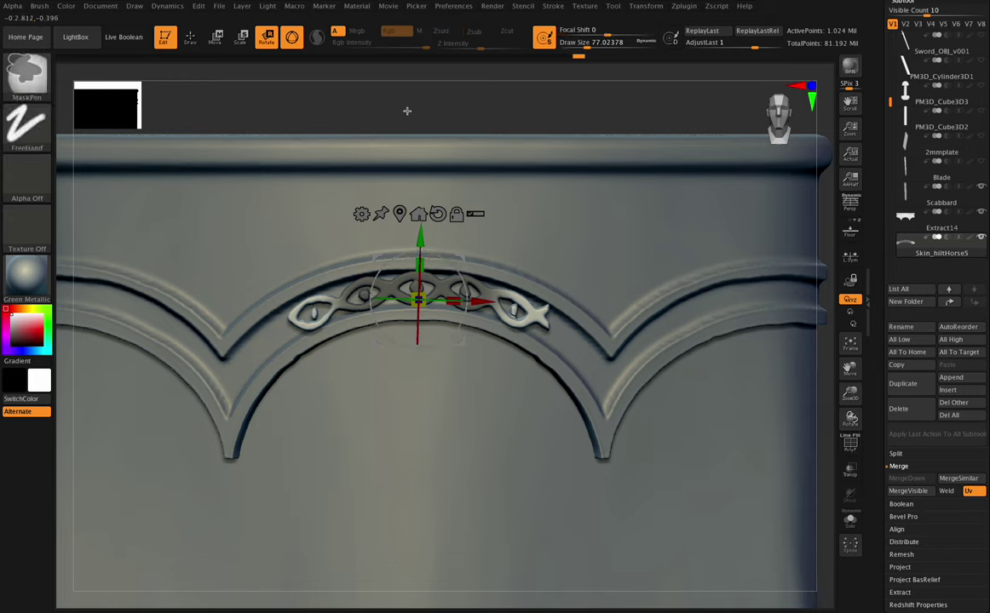
pyautogui.keyDown('ctrl'); pyautogui.click(413, 119); pyautogui.keyUp('ctrl')
pyautogui.keyDown('ctrl'); pyautogui.moveTo(426, 120); pyautogui.dragTo(430, 125); pyautogui.keyUp('ctrl')
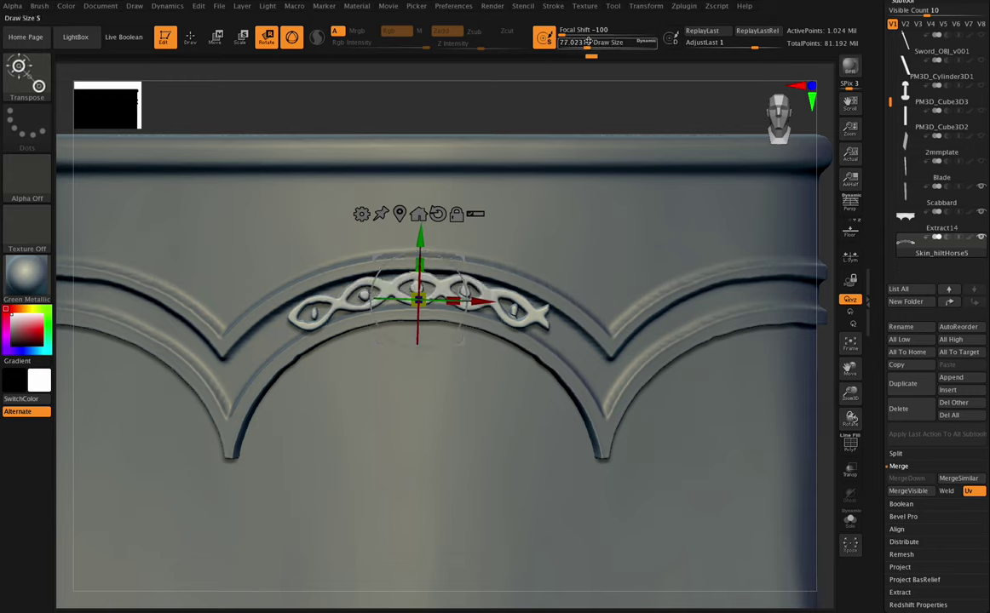
# - Refine the strip's eye links along the arch with the Move brush, reducing the draw size to about 18
pyautogui.moveTo(588, 42); pyautogui.dragTo(586, 41)
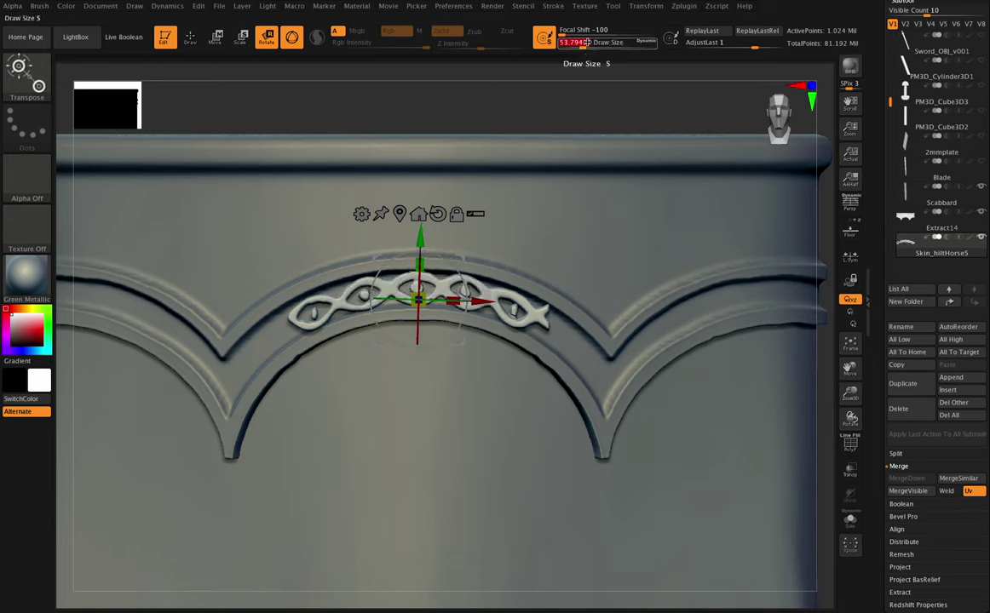
pyautogui.click(214, 42)
pyautogui.click(191, 39)
pyautogui.moveTo(851, 395)
pyautogui.mouseDown()
pyautogui.moveTo(797, 255)
pyautogui.moveTo(784, 281)
pyautogui.moveTo(771, 253)
pyautogui.mouseUp()
pyautogui.moveTo(583, 44); pyautogui.dragTo(574, 44)
pyautogui.moveTo(846, 393); pyautogui.dragTo(860, 445)
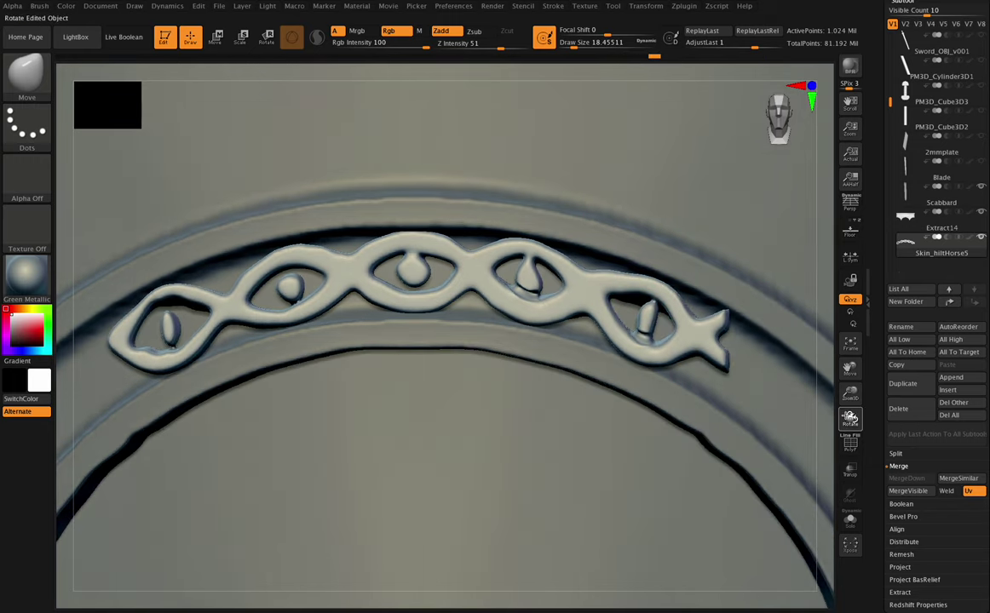
pyautogui.moveTo(850, 418); pyautogui.dragTo(805, 417)
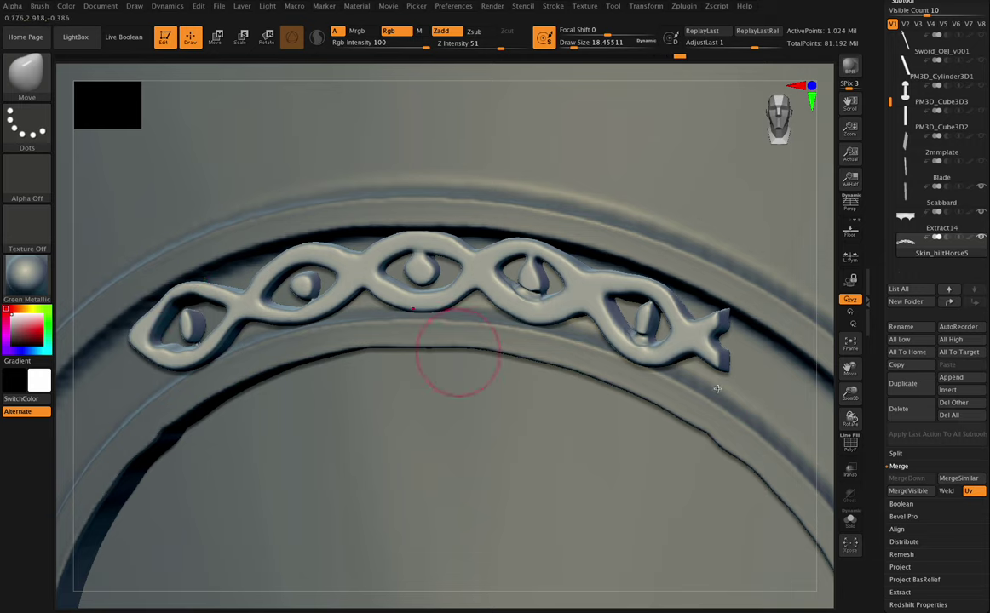
pyautogui.moveTo(849, 393); pyautogui.dragTo(822, 382)
pyautogui.moveTo(851, 419); pyautogui.dragTo(850, 395)
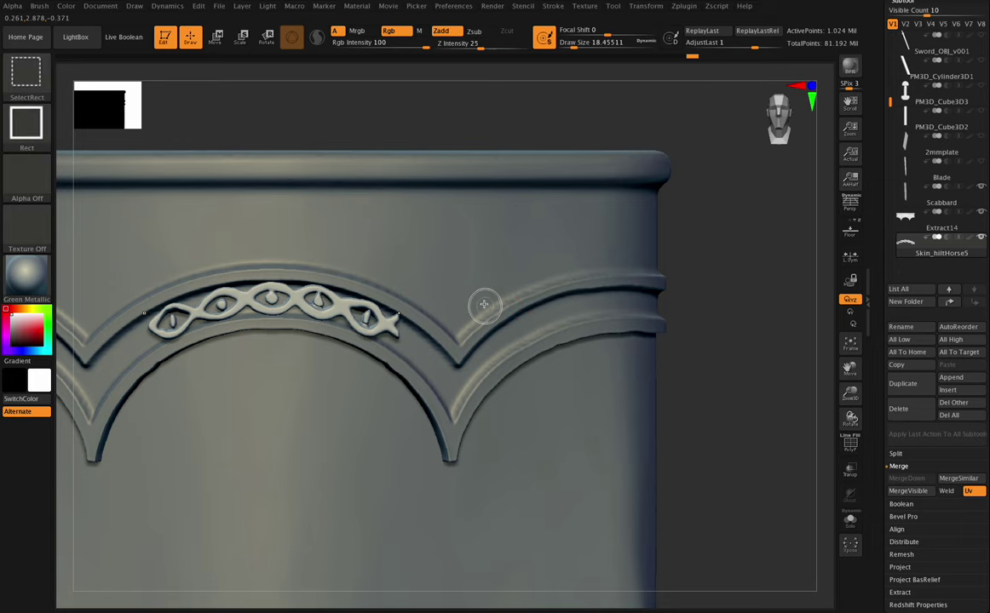
# - Hide the forked tail at the strip's end, delete the hidden geometry, and remesh the strip
pyautogui.moveTo(530, 263)
pyautogui.keyDown('ctrl'); pyautogui.keyDown('alt'); pyautogui.keyDown('shift'); pyautogui.mouseDown()
pyautogui.moveTo(422, 346)
pyautogui.moveTo(387, 395)
pyautogui.mouseUp(); pyautogui.keyUp('shift'); pyautogui.keyUp('alt'); pyautogui.keyUp('ctrl')
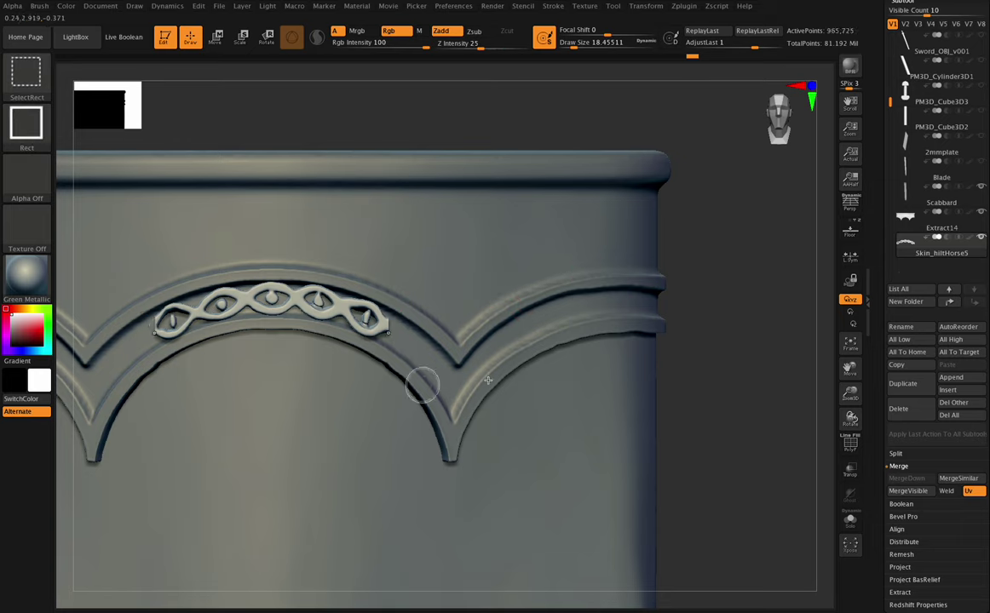
pyautogui.keyDown('ctrl'); pyautogui.keyDown('shift'); pyautogui.click(656, 402); pyautogui.keyUp('shift'); pyautogui.keyUp('ctrl')
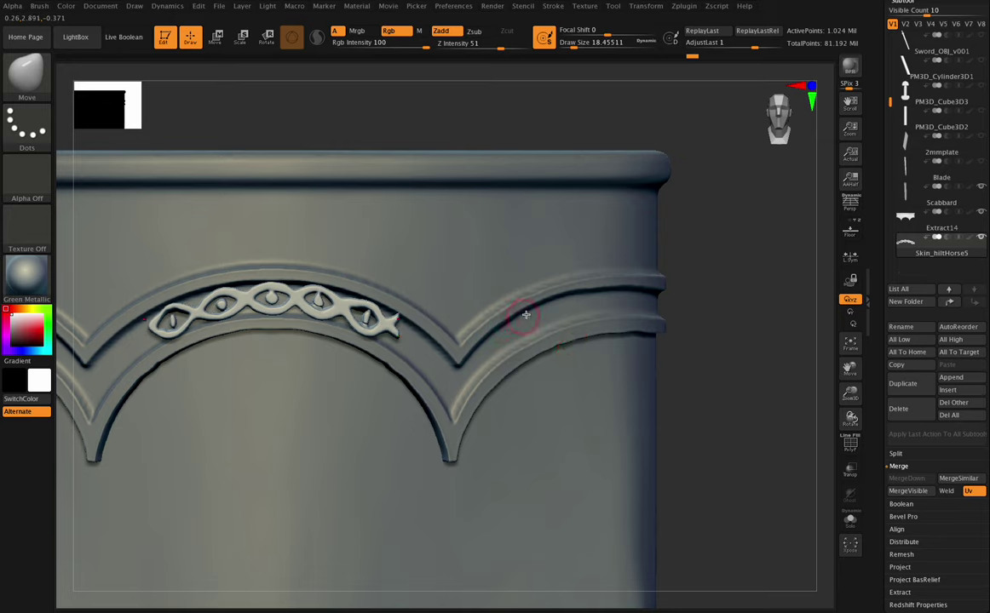
pyautogui.keyDown('ctrl'); pyautogui.keyDown('alt'); pyautogui.keyDown('shift'); pyautogui.moveTo(732, 254); pyautogui.dragTo(388, 389); pyautogui.keyUp('shift'); pyautogui.keyUp('alt'); pyautogui.keyUp('ctrl')
pyautogui.scroll(-4, 944, 387)
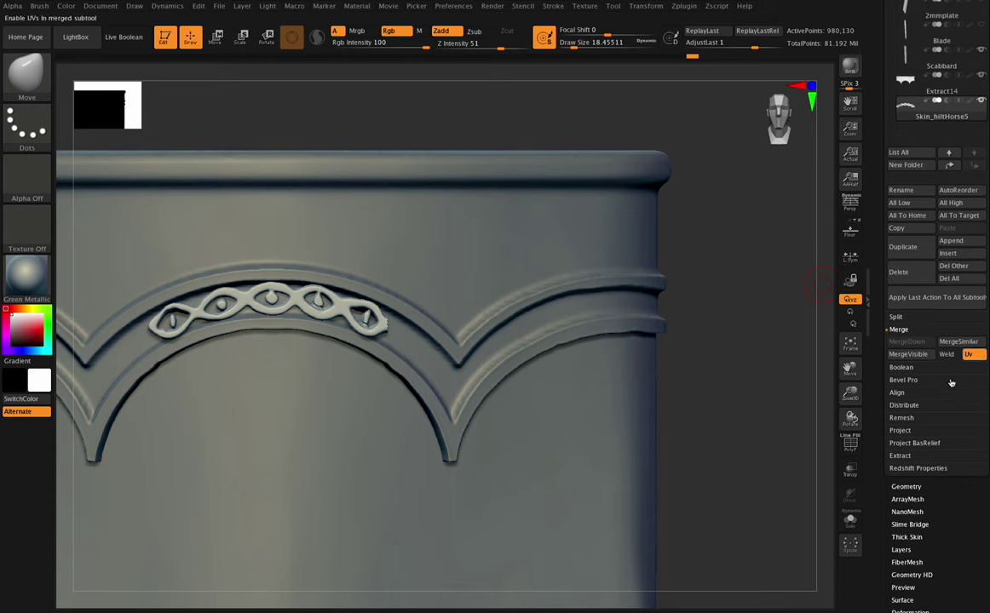
pyautogui.click(906, 483)
pyautogui.click(902, 294)
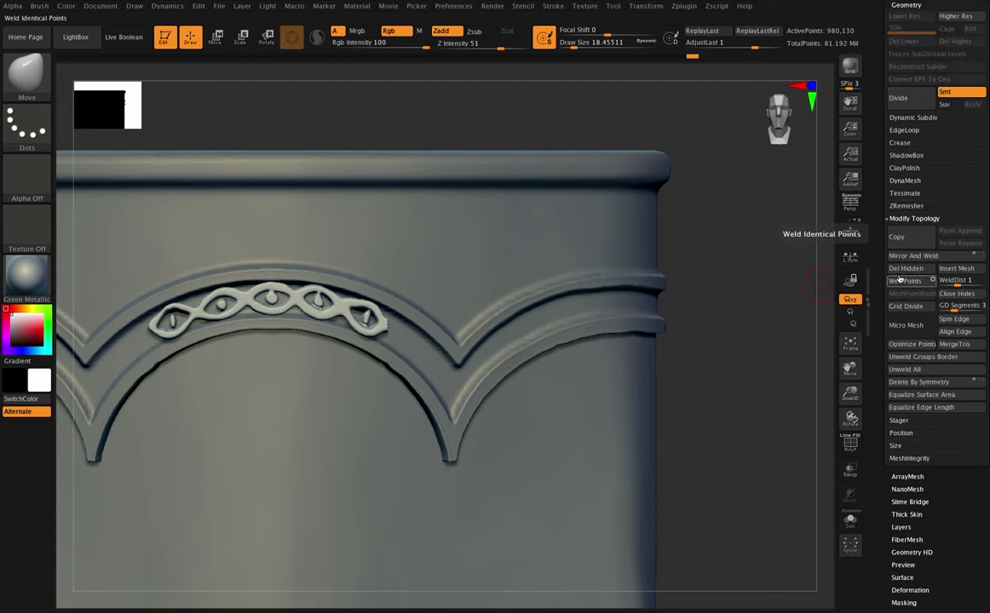
pyautogui.keyDown('ctrl'); pyautogui.moveTo(701, 253); pyautogui.dragTo(771, 309); pyautogui.keyUp('ctrl')
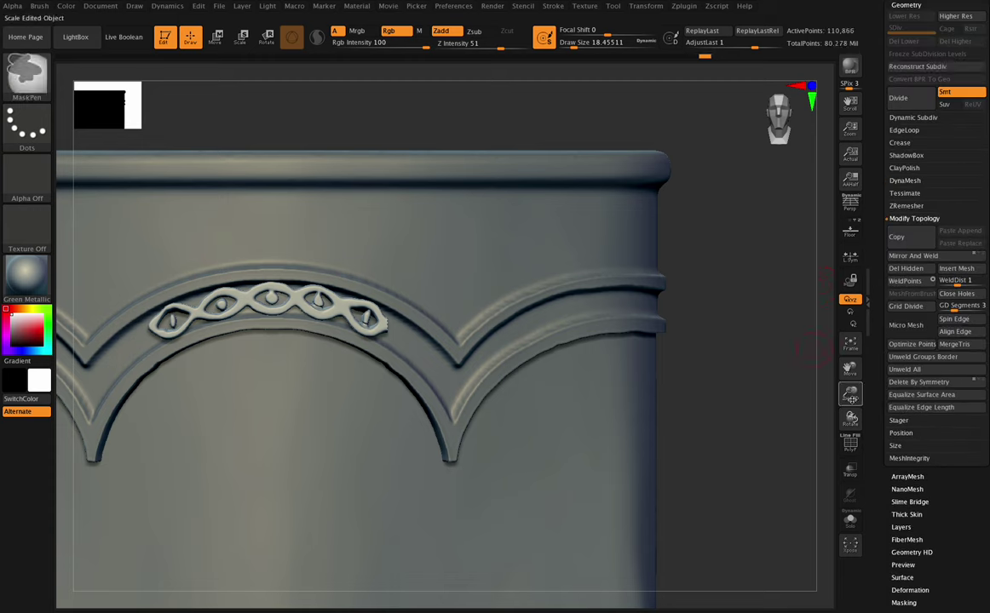
# - Move the ornament strip down onto the plain scabbard surface below the central arch
pyautogui.moveTo(849, 416)
pyautogui.mouseDown()
pyautogui.moveTo(840, 396)
pyautogui.moveTo(850, 413)
pyautogui.moveTo(852, 383)
pyautogui.moveTo(989, 377)
pyautogui.moveTo(852, 417)
pyautogui.mouseUp()
pyautogui.press('w')
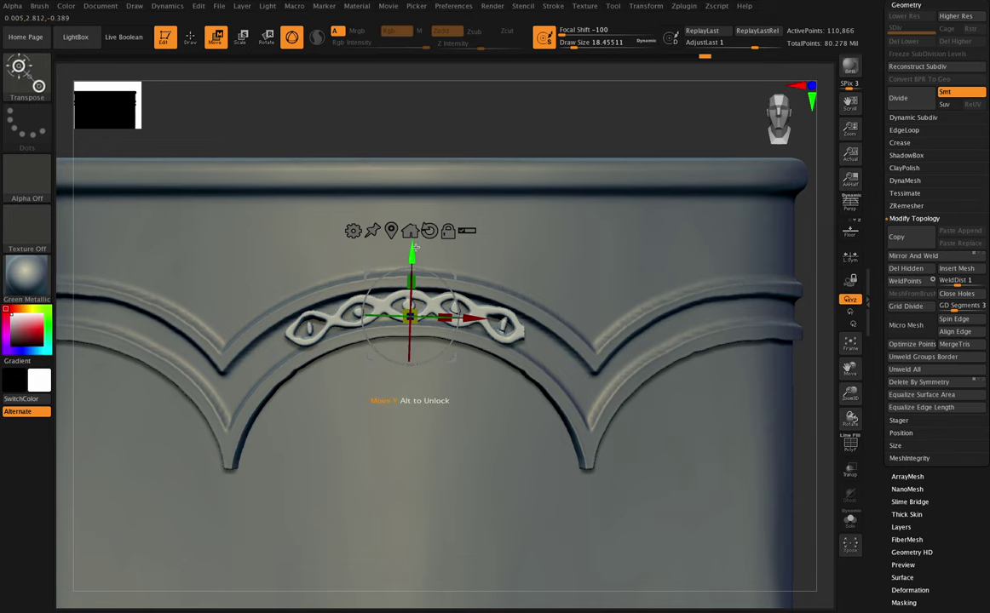
pyautogui.moveTo(408, 294); pyautogui.dragTo(409, 394)
pyautogui.moveTo(409, 345); pyautogui.dragTo(409, 347)
pyautogui.moveTo(851, 418); pyautogui.dragTo(852, 365)
pyautogui.click(846, 373)
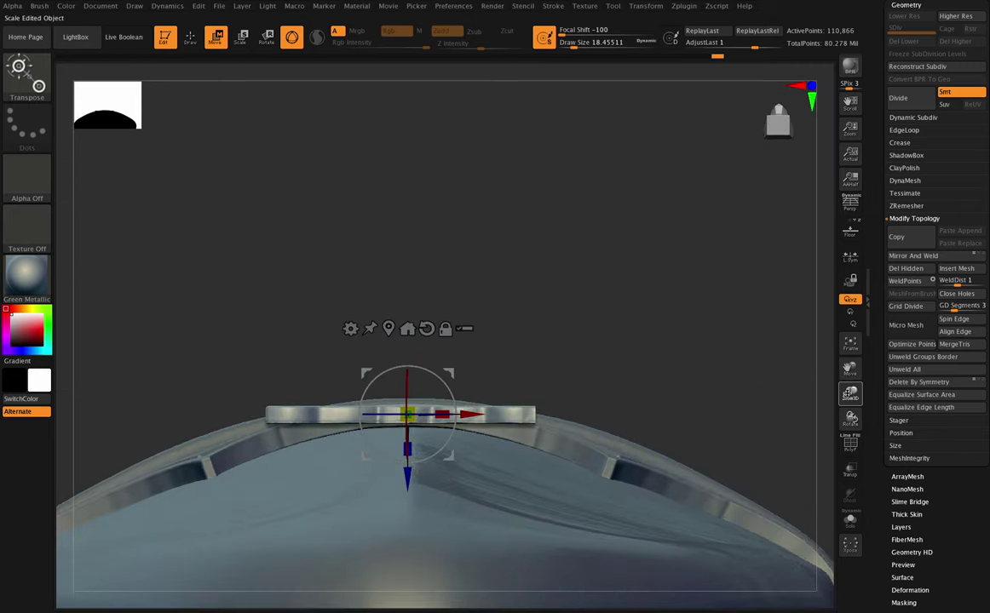
pyautogui.moveTo(850, 393); pyautogui.dragTo(847, 458)
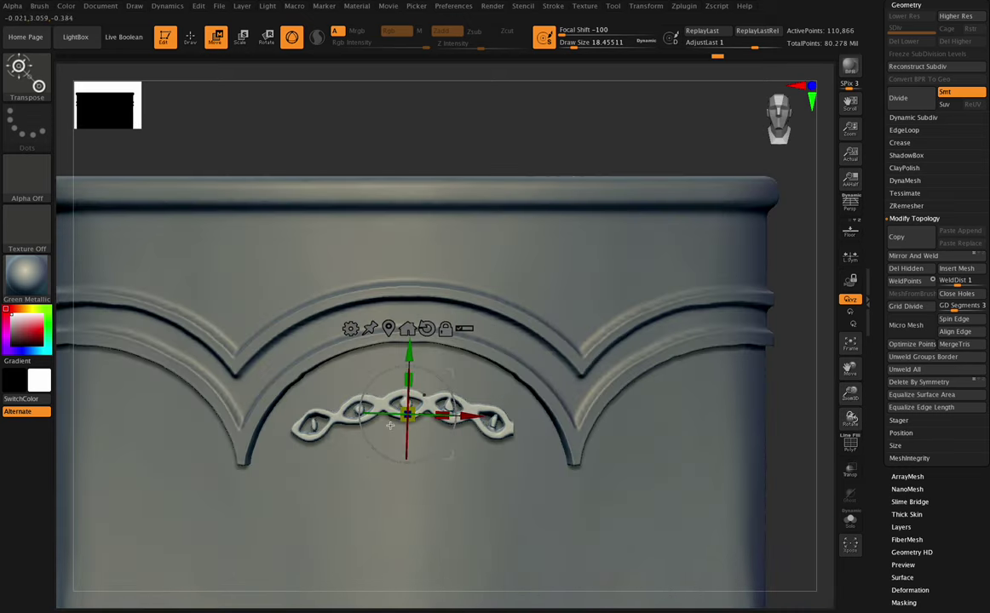
# - Raise the strip onto the plain collar area above the central arch and adjust its depth against the surface
pyautogui.moveTo(409, 351); pyautogui.dragTo(467, 220)
pyautogui.moveTo(850, 417); pyautogui.dragTo(855, 376)
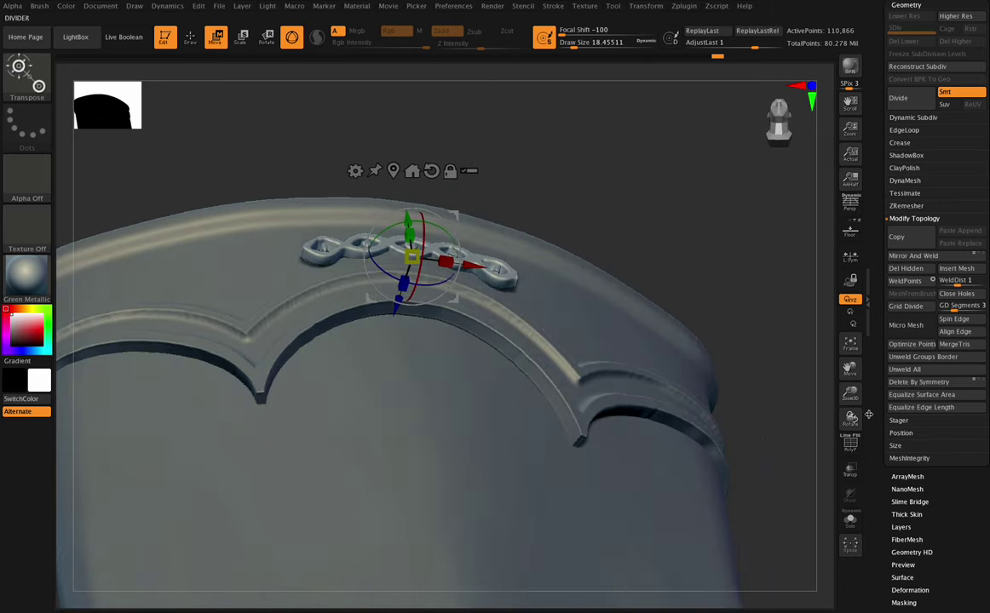
pyautogui.moveTo(852, 417)
pyautogui.mouseDown()
pyautogui.moveTo(856, 426)
pyautogui.moveTo(850, 411)
pyautogui.mouseUp()
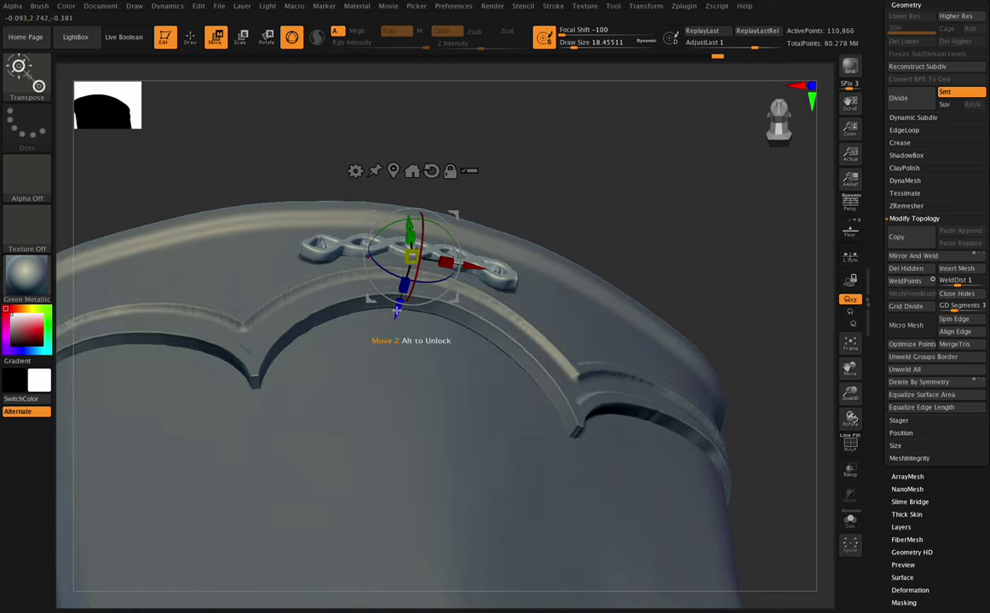
pyautogui.moveTo(397, 310); pyautogui.dragTo(399, 302)
pyautogui.moveTo(850, 416); pyautogui.dragTo(848, 413)
pyautogui.moveTo(412, 297); pyautogui.dragTo(411, 305)
pyautogui.moveTo(850, 418); pyautogui.dragTo(853, 444)
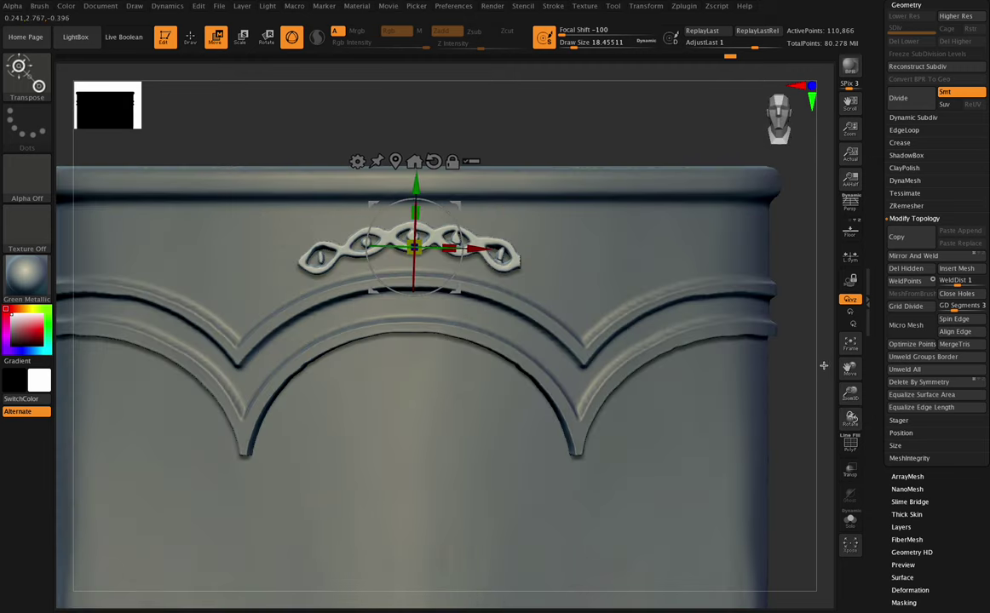
# - Choose the MatchMaker brush with a draw size of about 54 and a focal shift of -8
pyautogui.click(195, 43)
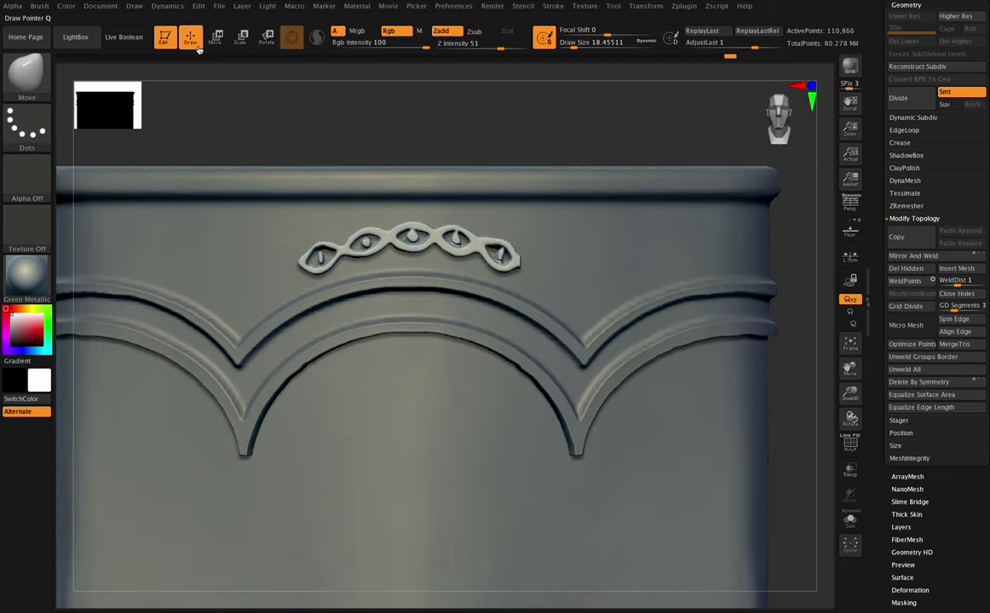
pyautogui.click(46, 74)
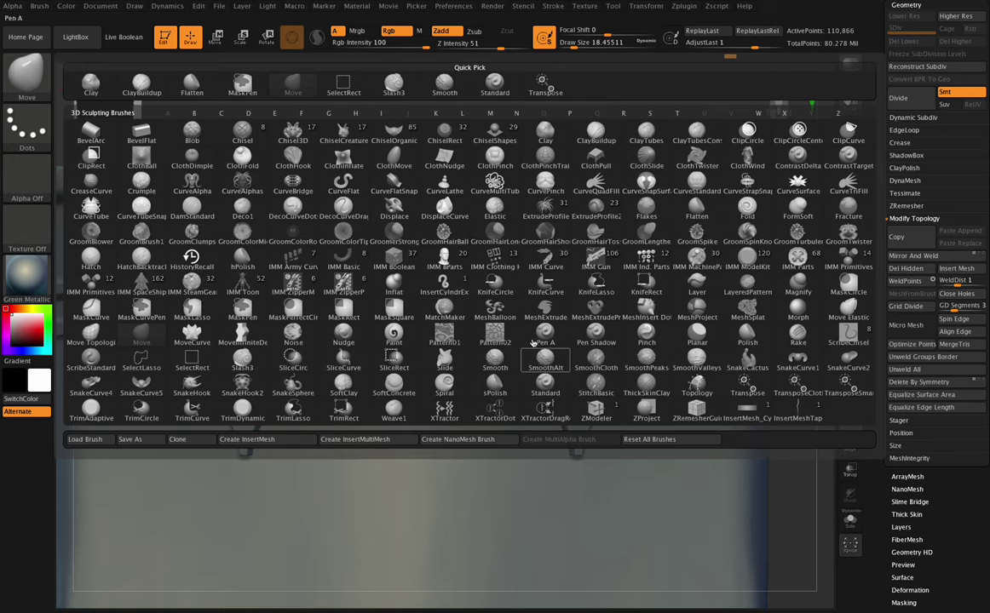
pyautogui.press('m')
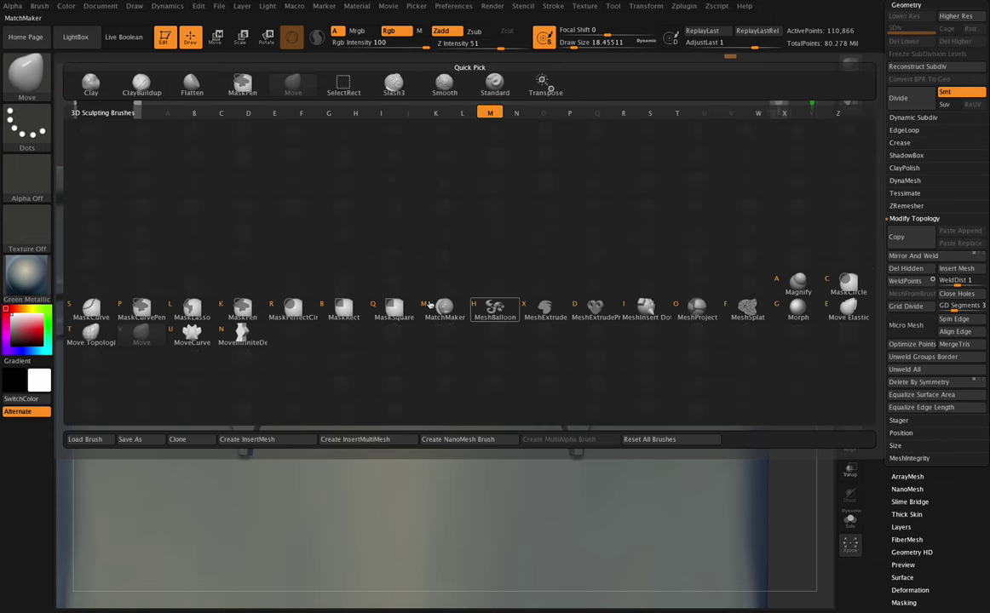
pyautogui.click(438, 308)
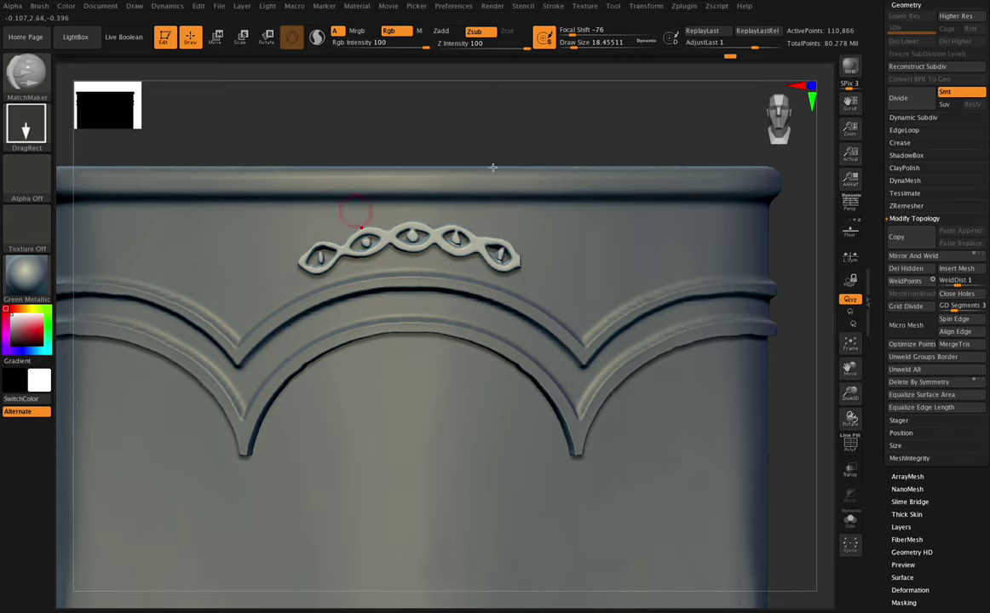
pyautogui.moveTo(849, 376)
pyautogui.mouseDown()
pyautogui.moveTo(862, 404)
pyautogui.moveTo(851, 393)
pyautogui.mouseUp()
pyautogui.moveTo(576, 43); pyautogui.dragTo(603, 32)
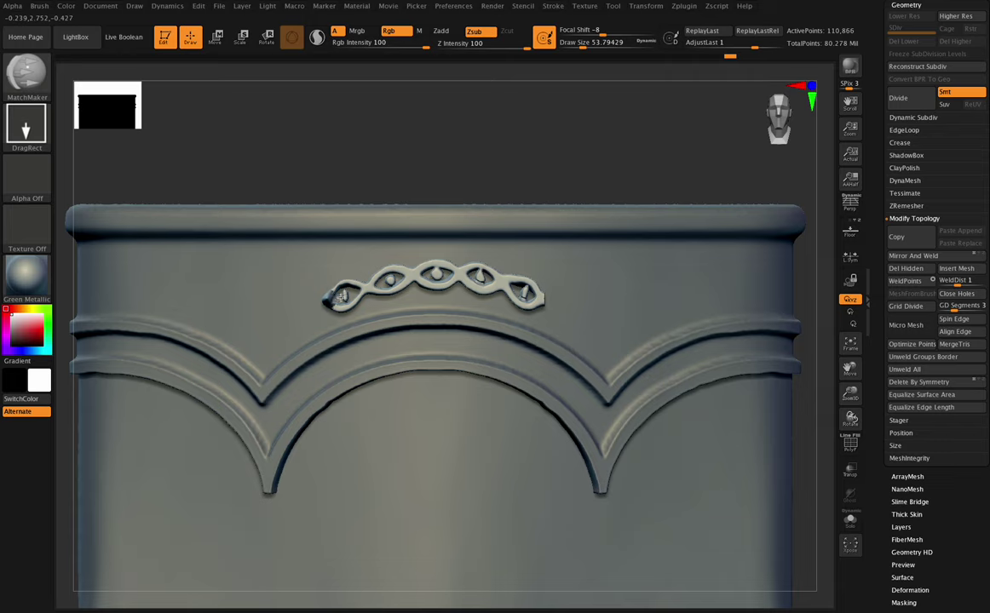
# - Try to curve the strip to the collar's surface with MatchMaker at a Z intensity of 100, and undo it
pyautogui.moveTo(362, 294)
pyautogui.mouseDown()
pyautogui.moveTo(561, 296)
pyautogui.moveTo(655, 357)
pyautogui.mouseUp()
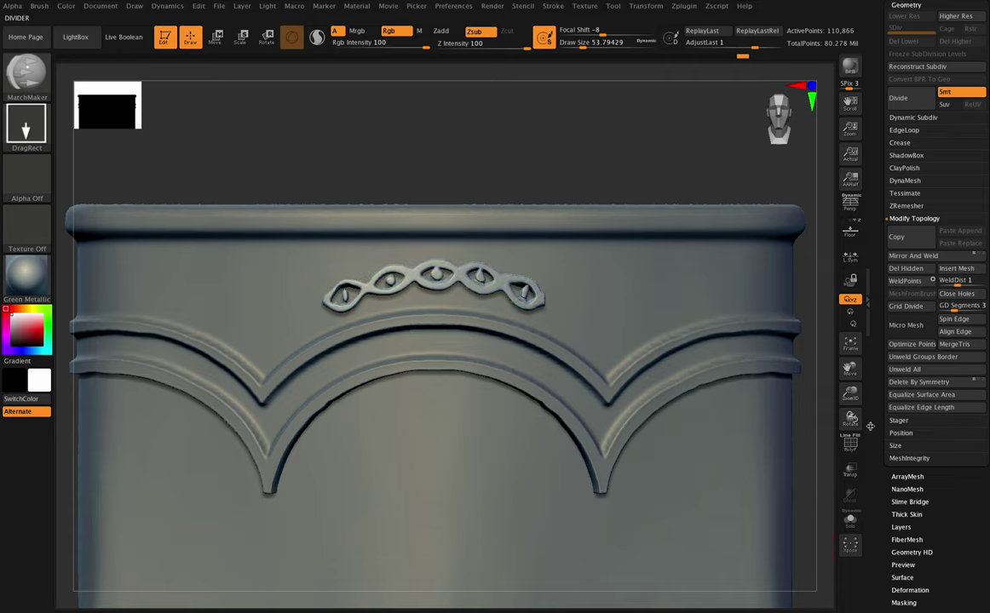
pyautogui.moveTo(851, 418); pyautogui.dragTo(800, 422)
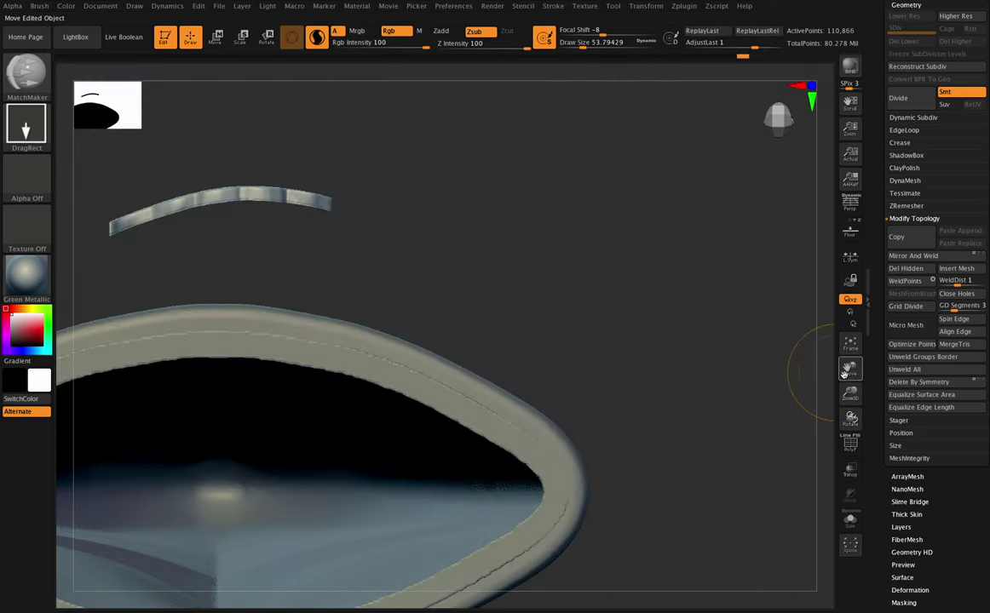
pyautogui.moveTo(847, 373); pyautogui.dragTo(782, 332)
pyautogui.hotkey('ctrl', 'z')
# - Curve the strip to match the collar's surface using MatchMaker at a Z intensity of 69
pyautogui.moveTo(520, 47); pyautogui.dragTo(509, 51)
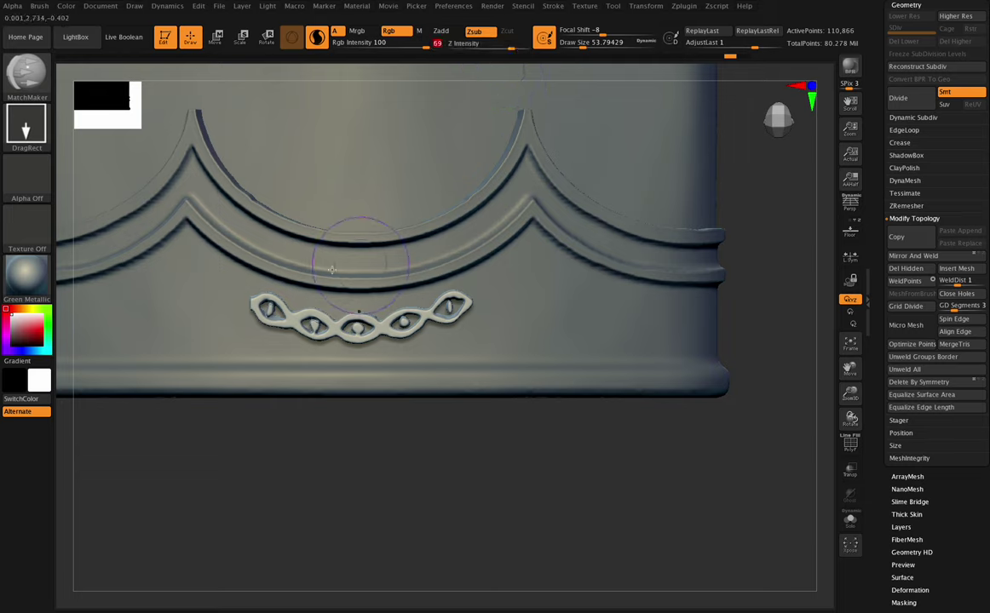
pyautogui.moveTo(287, 309); pyautogui.dragTo(439, 324)
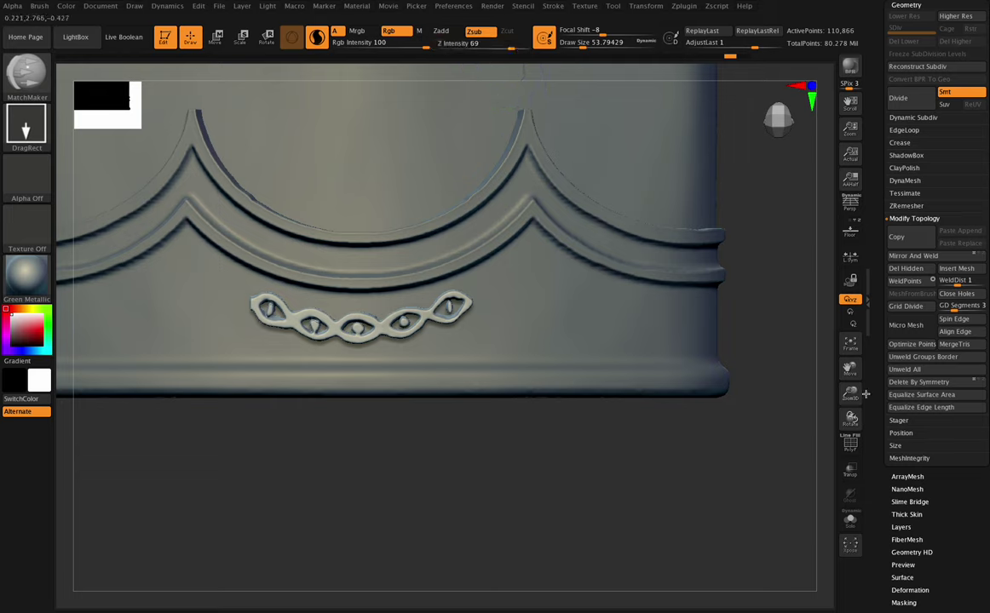
pyautogui.moveTo(773, 375); pyautogui.dragTo(776, 309)
pyautogui.moveTo(851, 418); pyautogui.dragTo(846, 368)
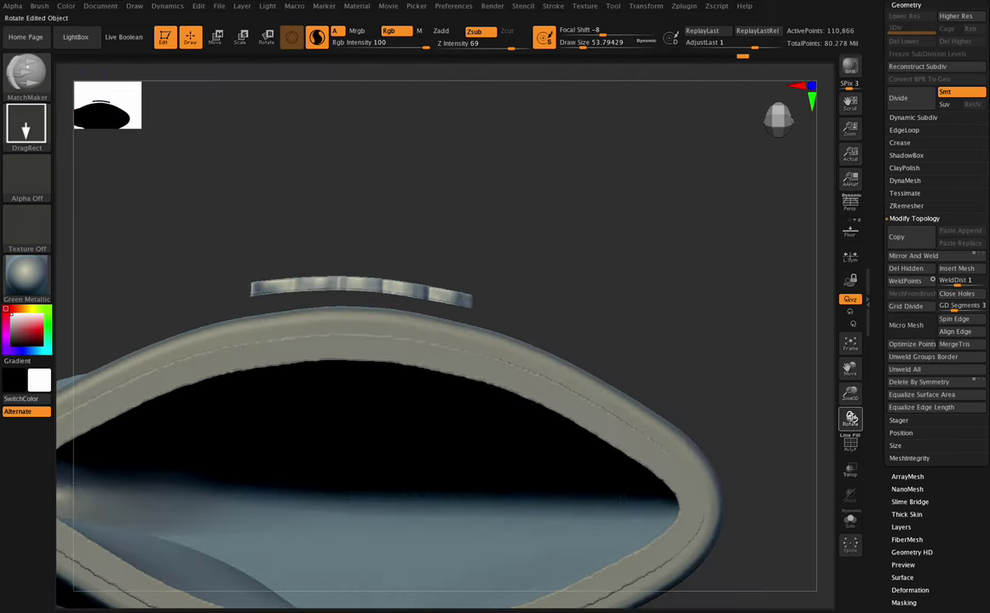
pyautogui.moveTo(851, 418); pyautogui.dragTo(822, 411)
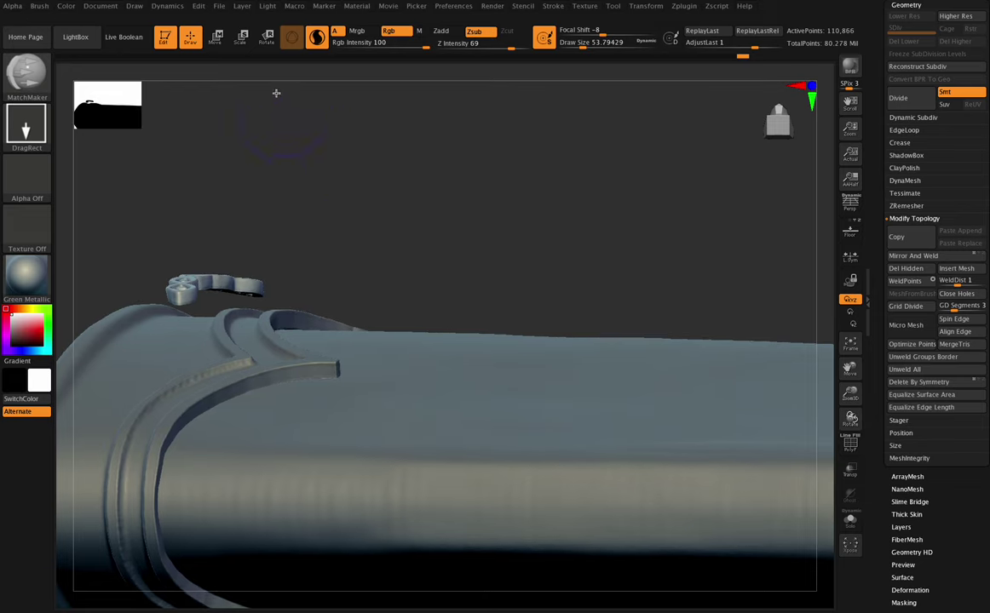
# - Move the curved ornament strip inward until it sits against the collar's surface
pyautogui.click(225, 36)
pyautogui.moveTo(204, 367); pyautogui.dragTo(202, 395)
pyautogui.moveTo(851, 417)
pyautogui.mouseDown()
pyautogui.moveTo(858, 429)
pyautogui.moveTo(841, 401)
pyautogui.mouseUp()
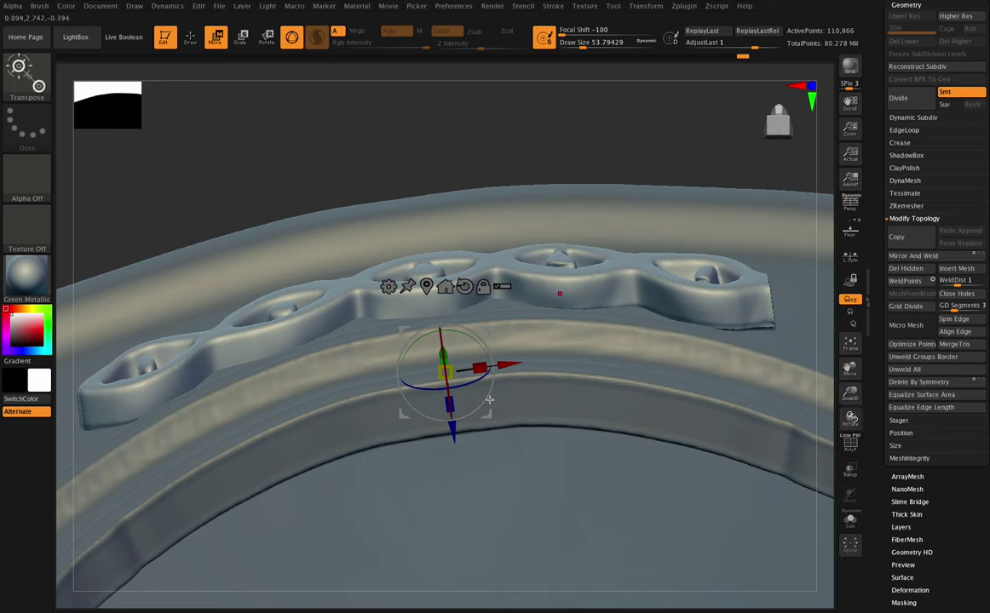
# - Fine-tune the ornament strip's depth and rotation so it lies evenly along the collar's curved surface
pyautogui.moveTo(456, 407); pyautogui.dragTo(454, 450)
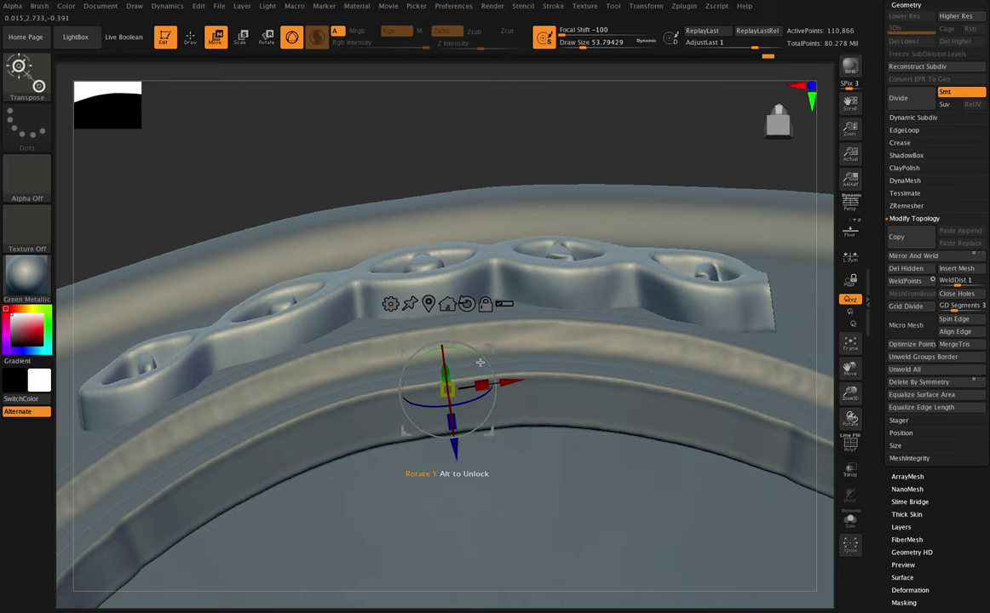
pyautogui.moveTo(479, 362); pyautogui.dragTo(480, 363)
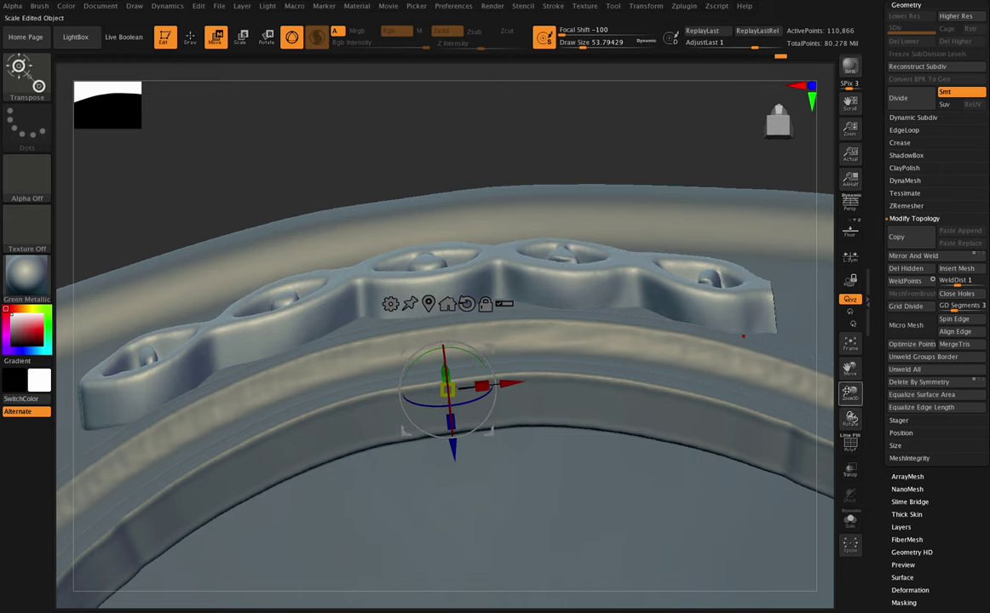
pyautogui.moveTo(848, 390); pyautogui.dragTo(860, 308)
pyautogui.keyDown('shift'); pyautogui.moveTo(845, 418); pyautogui.dragTo(841, 447); pyautogui.keyUp('shift')
pyautogui.moveTo(461, 266); pyautogui.dragTo(461, 345)
pyautogui.moveTo(814, 426); pyautogui.dragTo(527, 448)
pyautogui.moveTo(464, 461); pyautogui.dragTo(466, 471)
pyautogui.moveTo(848, 418)
pyautogui.mouseDown()
pyautogui.moveTo(850, 444)
pyautogui.moveTo(850, 414)
pyautogui.moveTo(850, 434)
pyautogui.mouseUp()
pyautogui.moveTo(852, 393); pyautogui.dragTo(786, 367)
pyautogui.moveTo(851, 415); pyautogui.dragTo(818, 430)
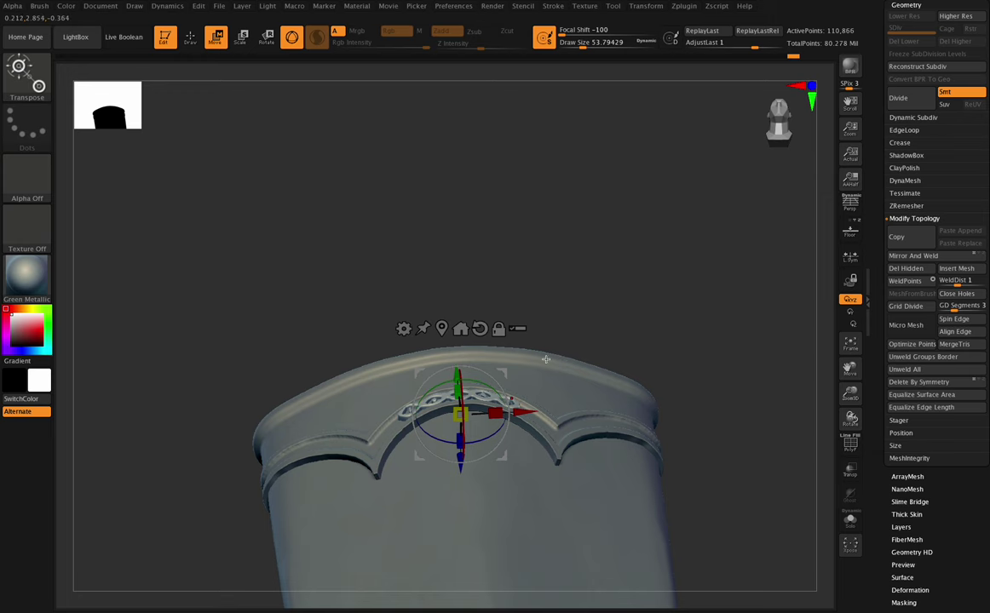
# - Select the collar and choose the Move brush with a draw size of about 177
pyautogui.keyDown('alt'); pyautogui.click(546, 365); pyautogui.keyUp('alt')
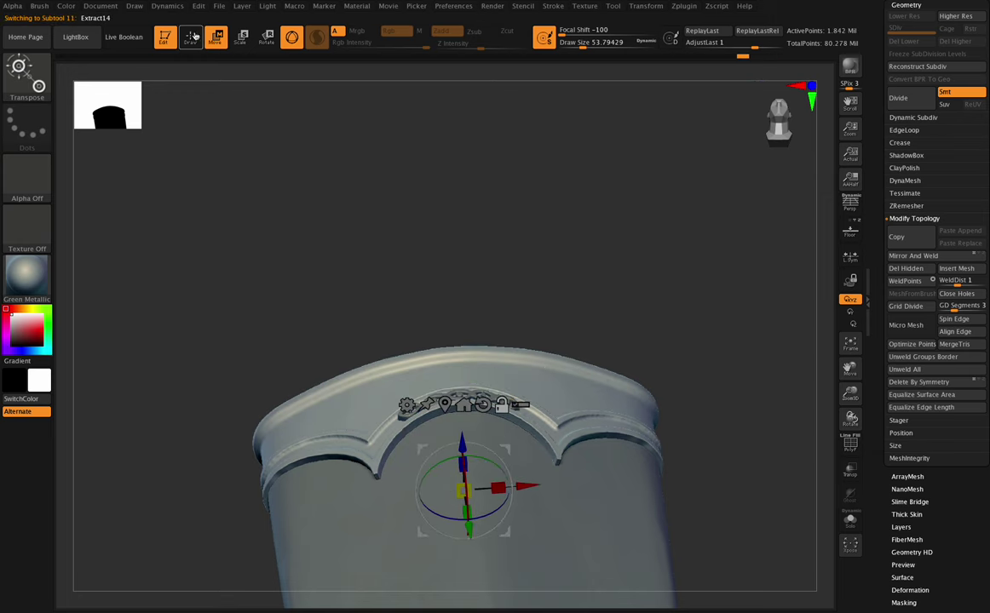
pyautogui.click(192, 36)
pyautogui.press('b')
pyautogui.click(343, 85)
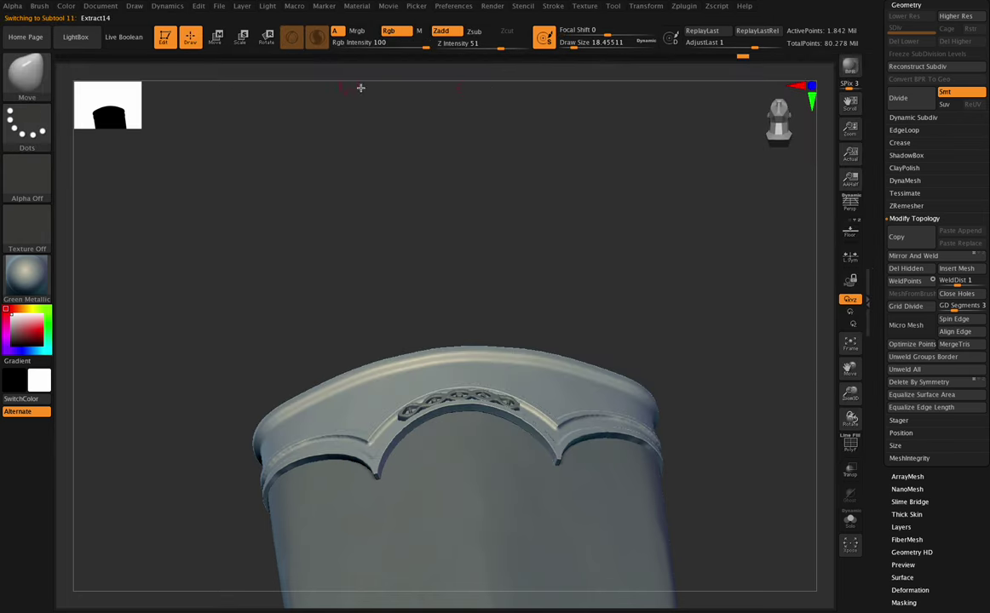
pyautogui.moveTo(584, 46); pyautogui.dragTo(602, 45)
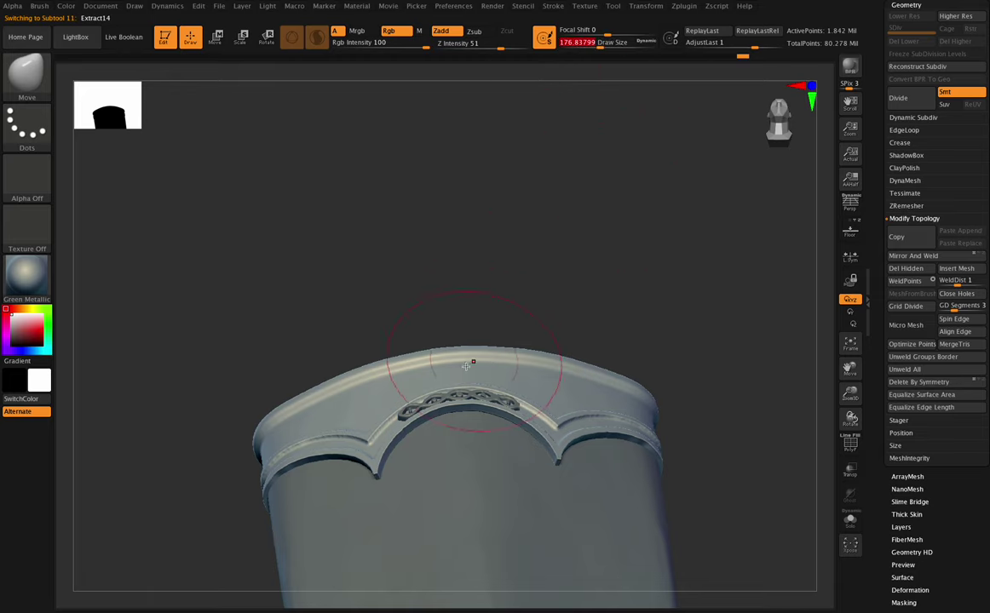
pyautogui.moveTo(848, 418); pyautogui.dragTo(843, 396)
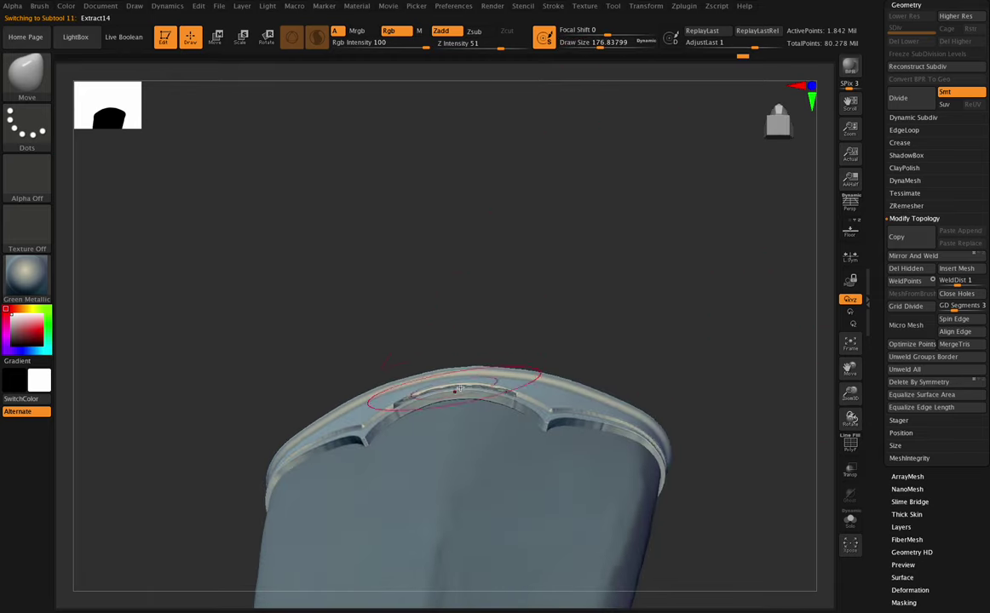
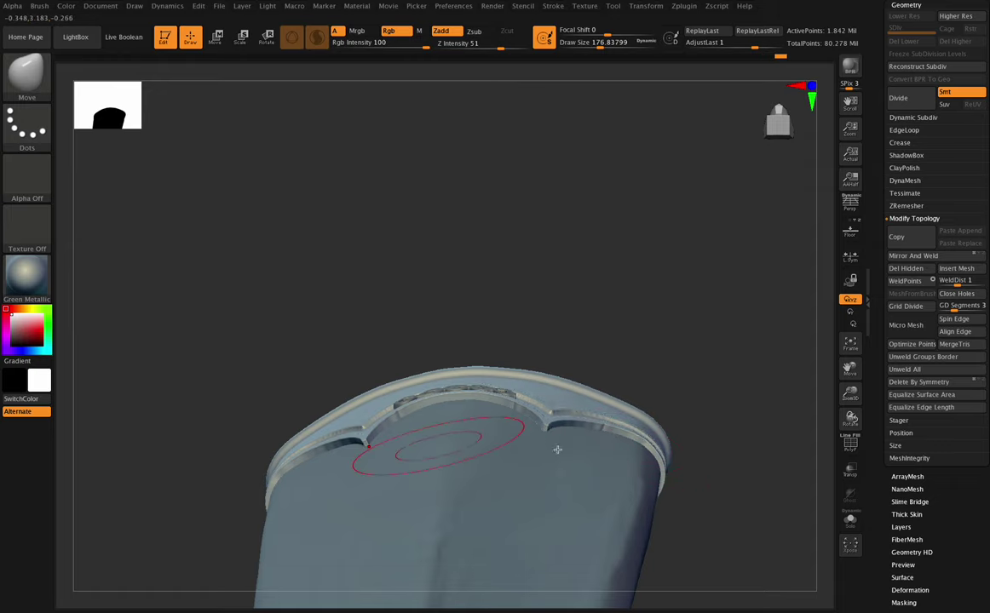
# - Adjust the symmetry setting for sculpting the collar and reduce the Move brush's draw size to about 94
pyautogui.moveTo(850, 418); pyautogui.dragTo(805, 349)
pyautogui.click(641, 7)
pyautogui.click(673, 306)
pyautogui.moveTo(849, 419); pyautogui.dragTo(851, 417)
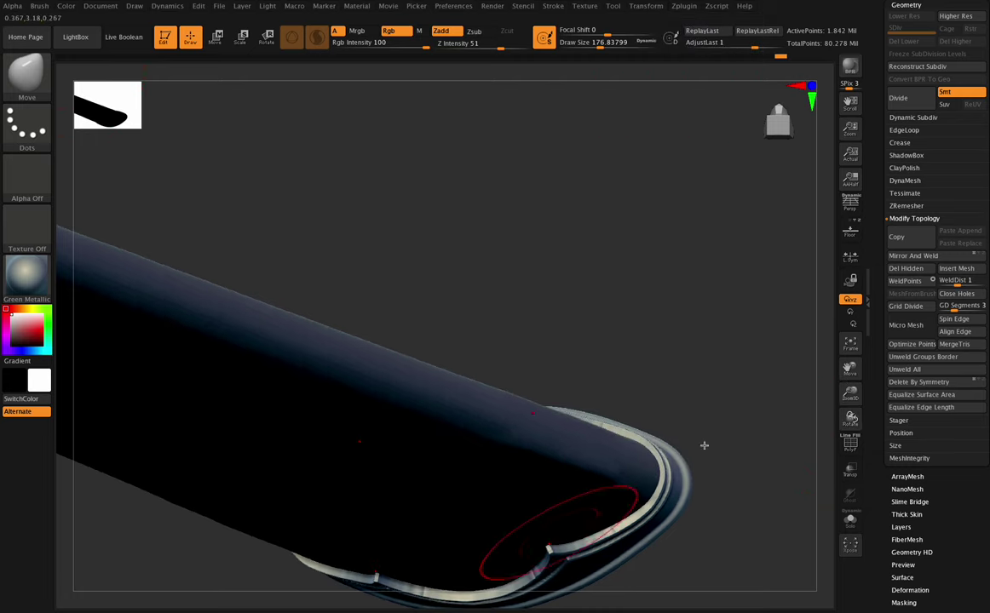
pyautogui.moveTo(772, 337); pyautogui.dragTo(573, 436)
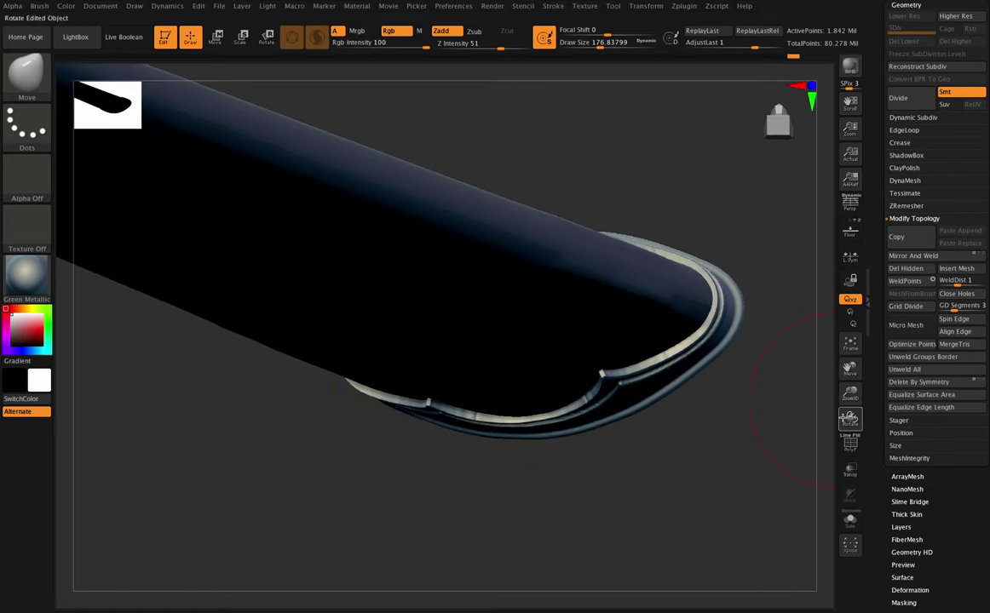
pyautogui.moveTo(772, 381)
pyautogui.mouseDown()
pyautogui.moveTo(840, 358)
pyautogui.moveTo(712, 294)
pyautogui.mouseUp()
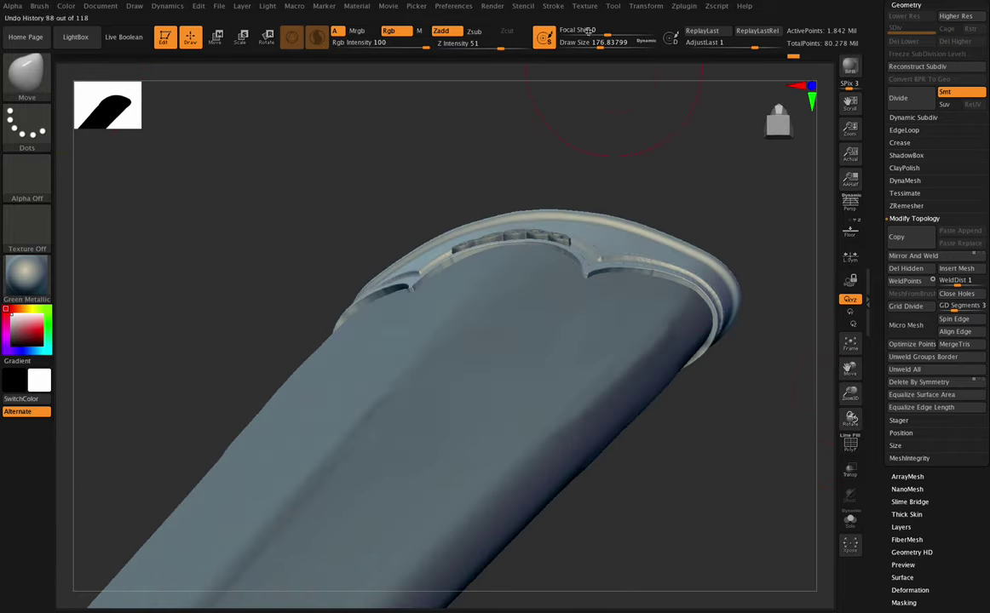
pyautogui.moveTo(601, 47); pyautogui.dragTo(588, 47)
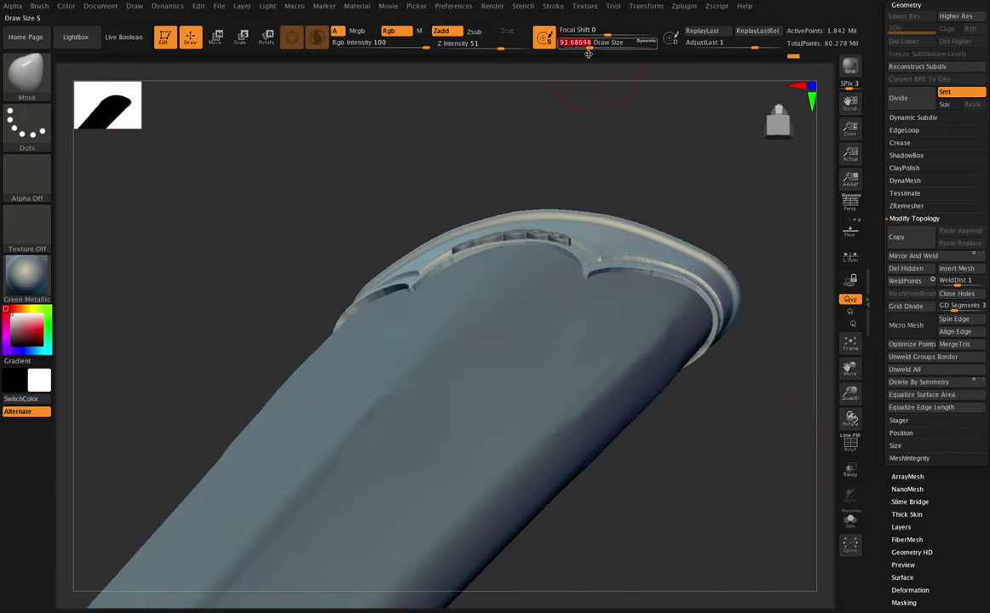
pyautogui.moveTo(822, 387)
pyautogui.mouseDown()
pyautogui.moveTo(869, 439)
pyautogui.moveTo(889, 437)
pyautogui.moveTo(852, 412)
pyautogui.moveTo(804, 401)
pyautogui.moveTo(851, 418)
pyautogui.moveTo(844, 413)
pyautogui.mouseUp()
# - Select the ornament strip and nudge it into place between the border lines at the crown of the front arch
pyautogui.keyDown('alt'); pyautogui.click(543, 243); pyautogui.keyUp('alt')
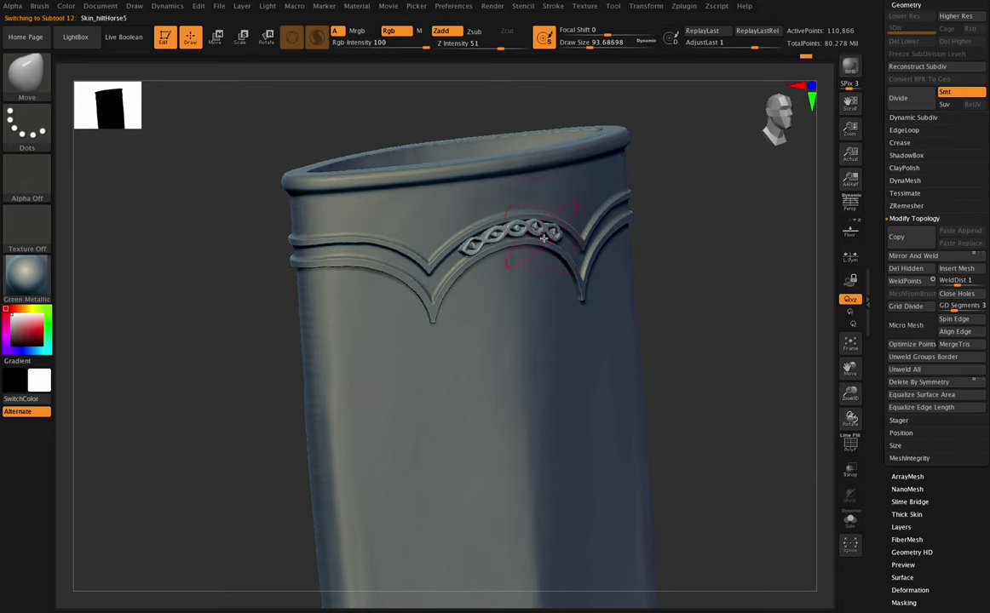
pyautogui.click(216, 37)
pyautogui.moveTo(473, 232); pyautogui.dragTo(471, 235)
pyautogui.moveTo(846, 393); pyautogui.dragTo(830, 452)
pyautogui.moveTo(850, 369); pyautogui.dragTo(816, 456)
pyautogui.moveTo(469, 255); pyautogui.dragTo(470, 258)
pyautogui.moveTo(851, 430); pyautogui.dragTo(837, 392)
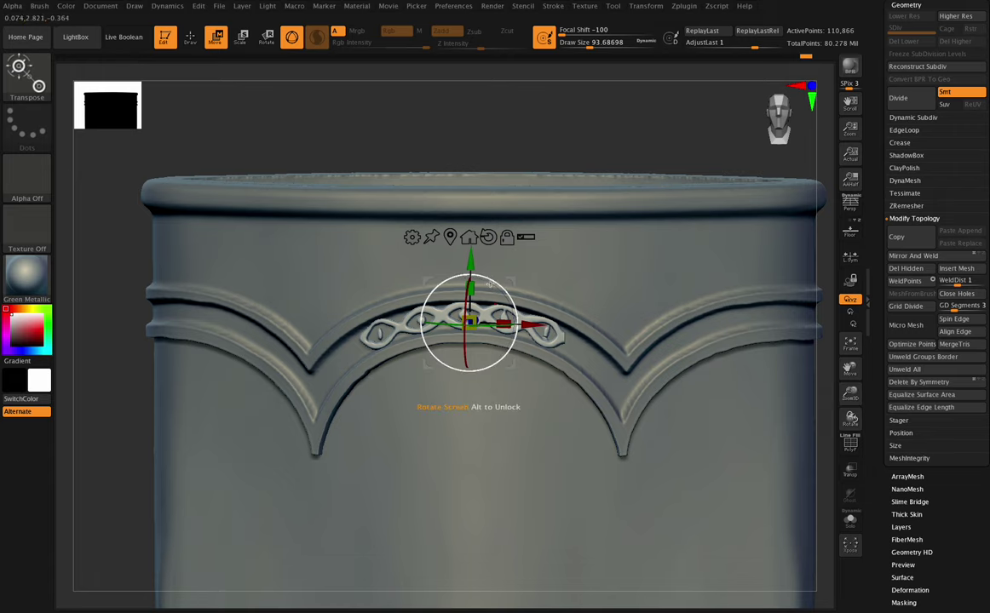
pyautogui.moveTo(505, 293); pyautogui.dragTo(505, 293)
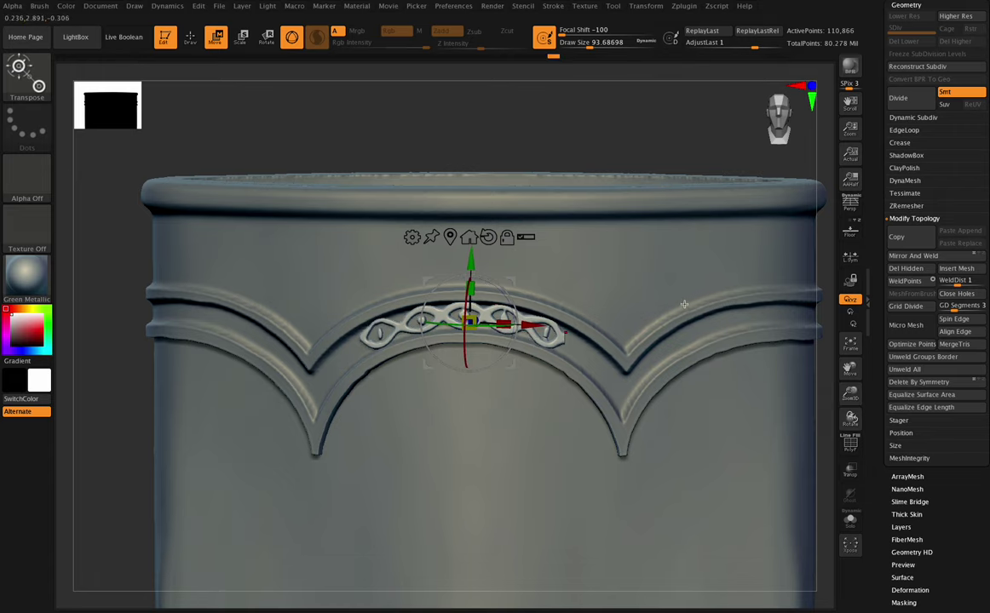
pyautogui.moveTo(848, 398); pyautogui.dragTo(854, 421)
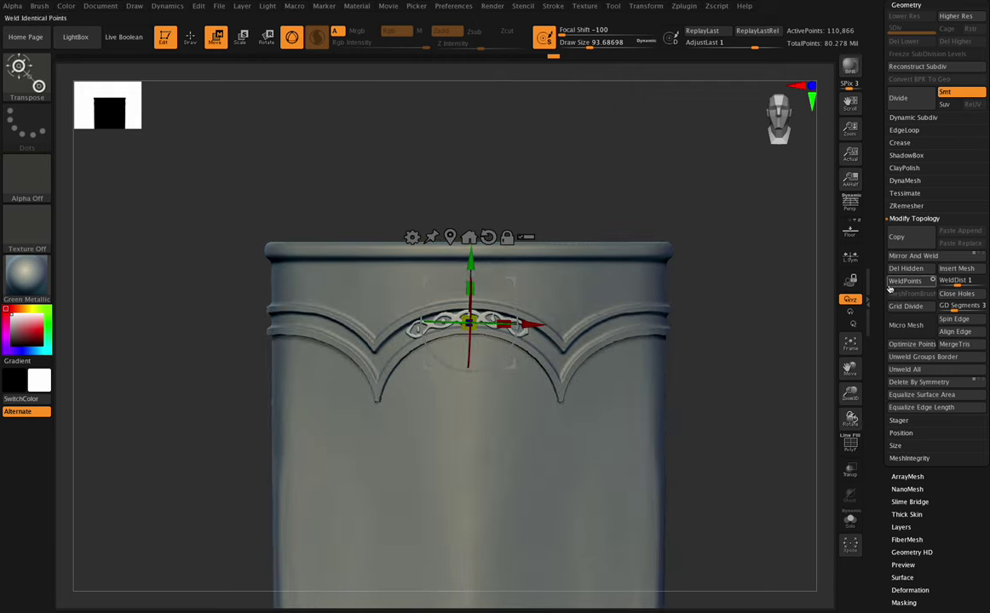
# - Duplicate the ornament strip, then move and rotate the copy onto the right slope of the front arch
pyautogui.moveTo(989, 123); pyautogui.dragTo(989, 250)
pyautogui.click(904, 120)
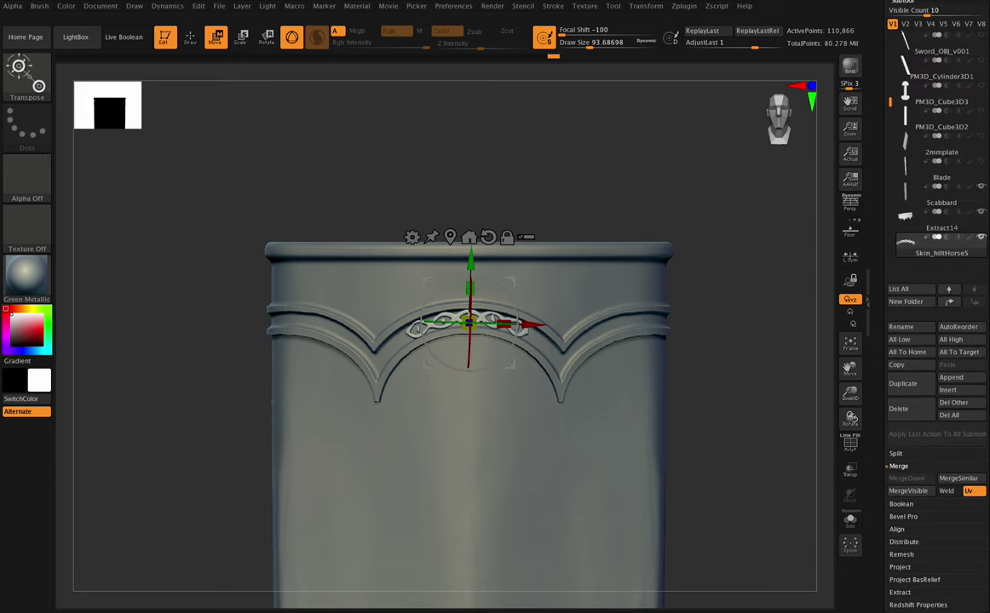
pyautogui.click(903, 384)
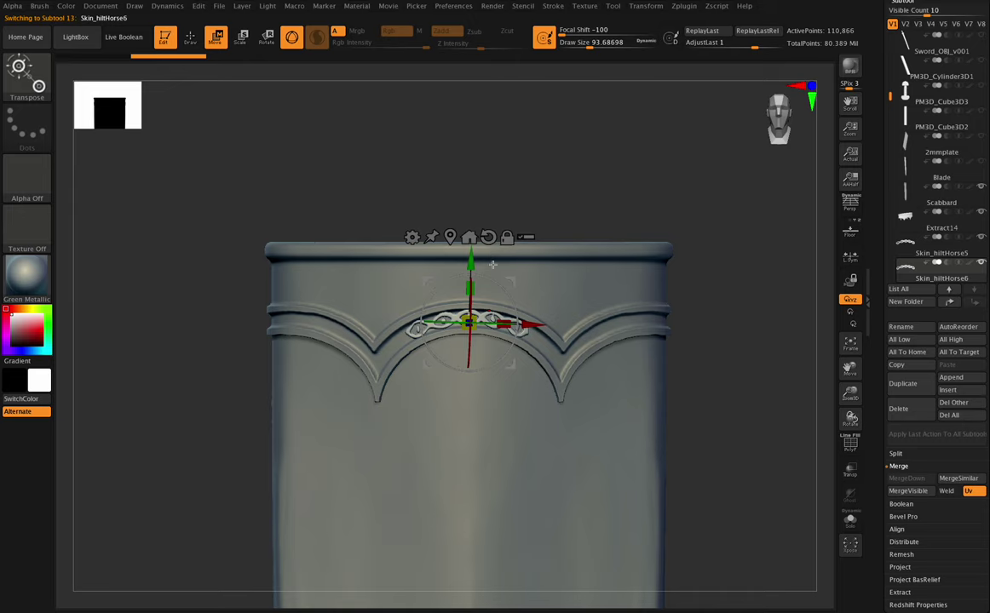
pyautogui.moveTo(512, 282); pyautogui.dragTo(595, 329)
pyautogui.moveTo(846, 393); pyautogui.dragTo(820, 383)
pyautogui.moveTo(850, 418); pyautogui.dragTo(836, 363)
pyautogui.moveTo(562, 307); pyautogui.dragTo(725, 328)
pyautogui.moveTo(540, 393); pyautogui.dragTo(542, 407)
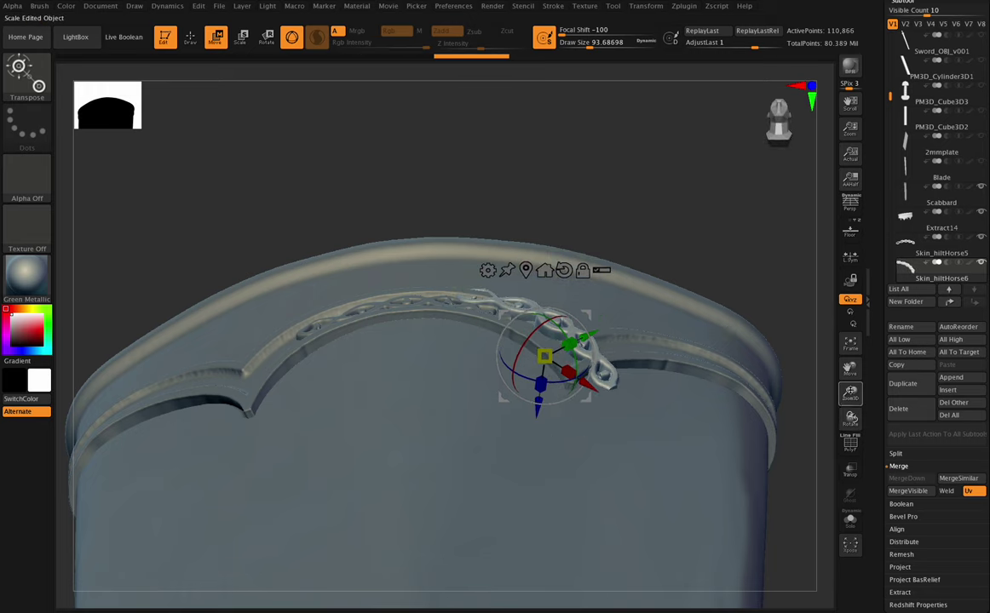
# - Move the copy farther down the arch's right side and rotate it to continue the chain along the border lines
pyautogui.keyDown('shift'); pyautogui.moveTo(773, 361); pyautogui.dragTo(773, 380); pyautogui.keyUp('shift')
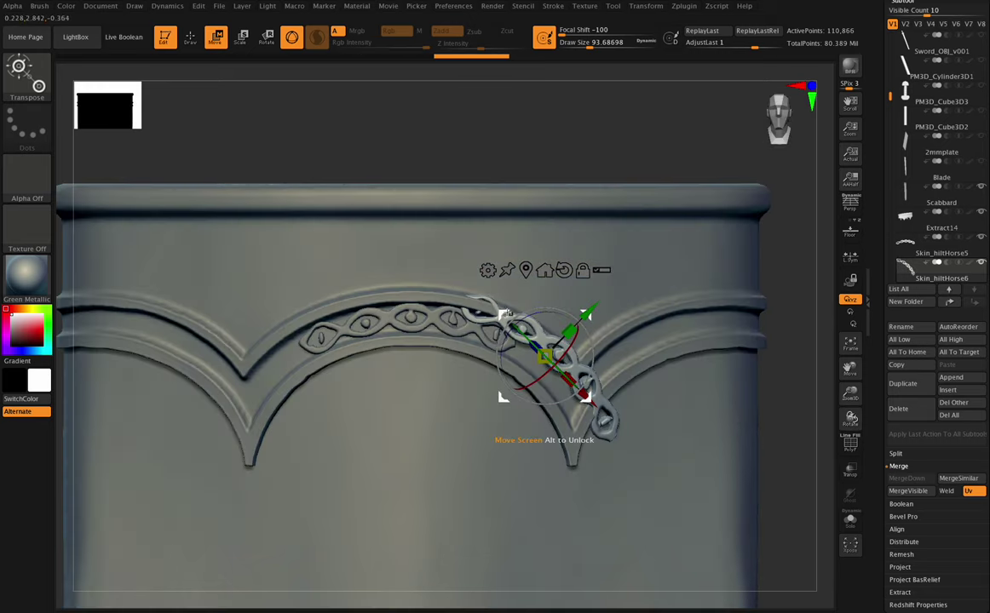
pyautogui.moveTo(545, 339); pyautogui.dragTo(613, 377)
pyautogui.moveTo(686, 413); pyautogui.dragTo(806, 414)
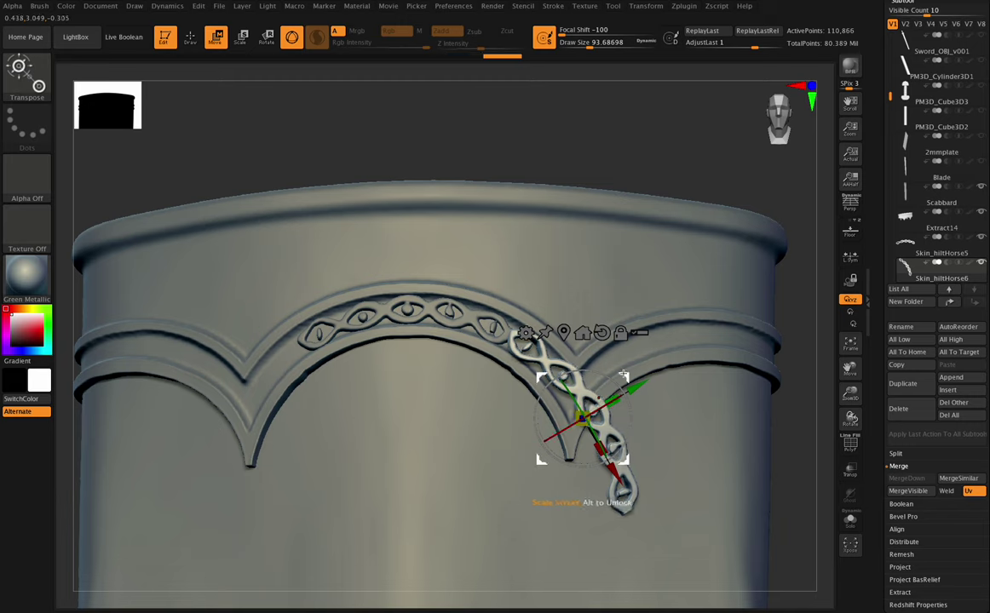
pyautogui.moveTo(624, 374); pyautogui.dragTo(625, 383)
pyautogui.moveTo(711, 384); pyautogui.dragTo(660, 397)
pyautogui.moveTo(599, 379); pyautogui.dragTo(614, 385)
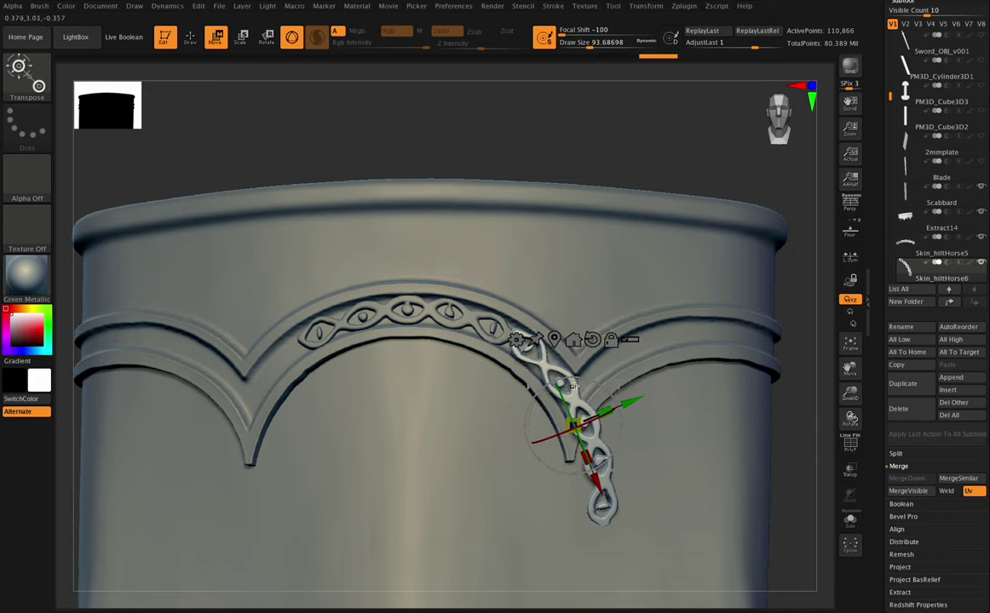
pyautogui.moveTo(783, 385); pyautogui.dragTo(741, 439)
pyautogui.moveTo(629, 399); pyautogui.dragTo(644, 392)
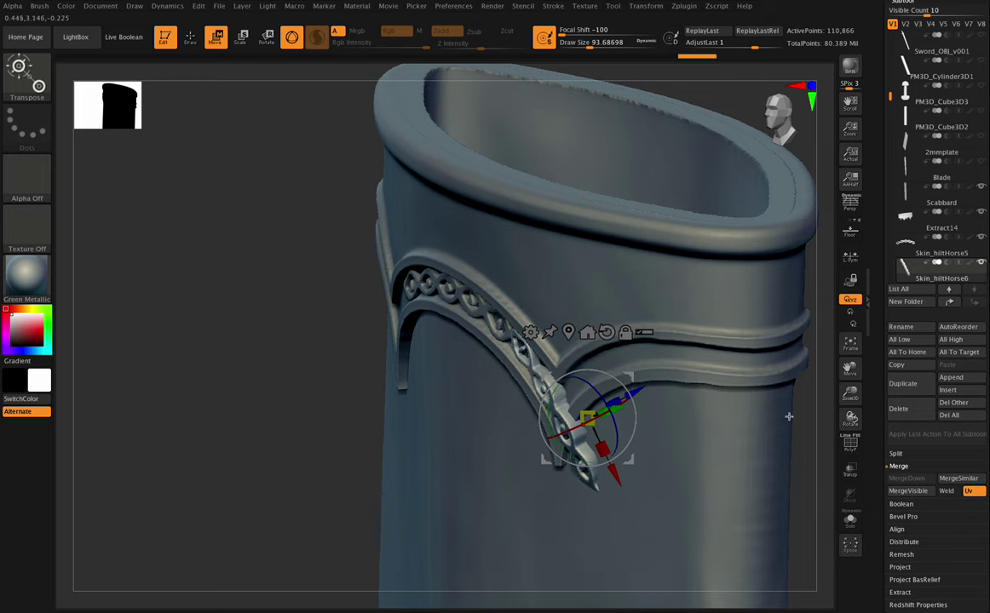
# - Refine the copy's rotation and depth until it lies against the collar and joins the end of the central strip
pyautogui.moveTo(853, 418); pyautogui.dragTo(818, 377)
pyautogui.moveTo(593, 379); pyautogui.dragTo(608, 380)
pyautogui.moveTo(586, 451); pyautogui.dragTo(572, 472)
pyautogui.moveTo(858, 393); pyautogui.dragTo(844, 458)
pyautogui.moveTo(649, 409); pyautogui.dragTo(646, 415)
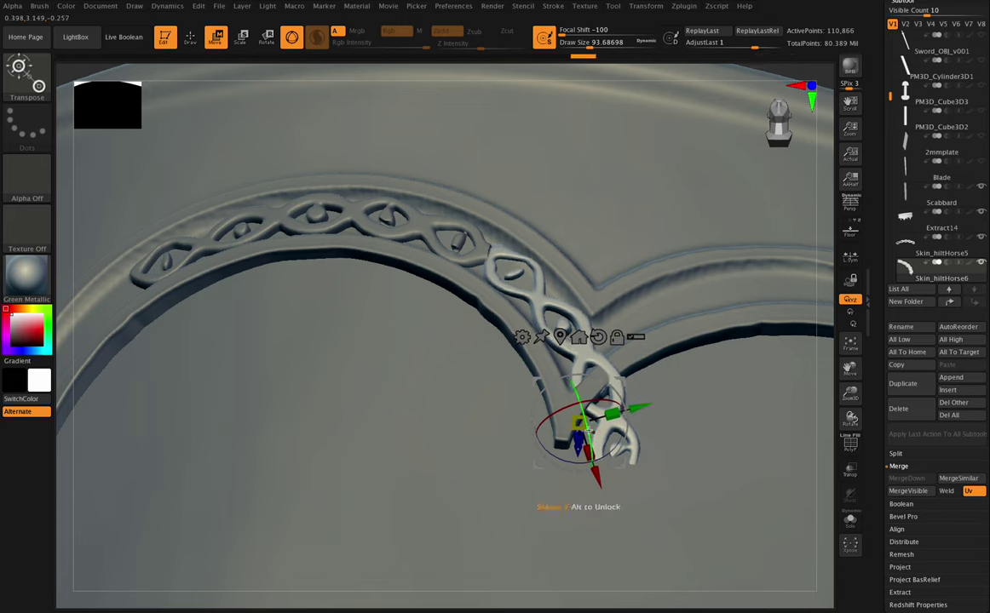
pyautogui.moveTo(589, 431); pyautogui.dragTo(590, 434)
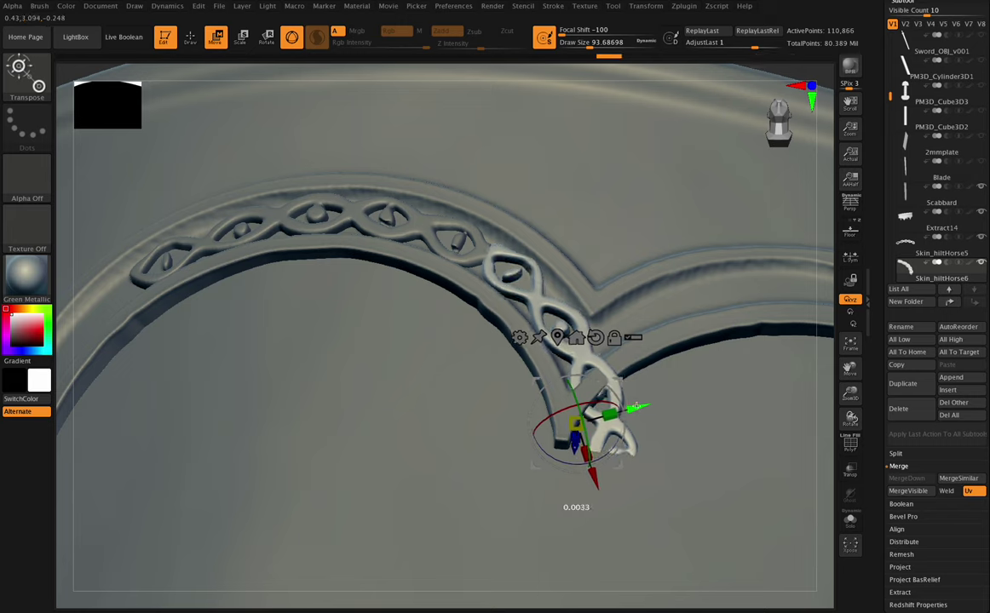
pyautogui.moveTo(847, 420); pyautogui.dragTo(642, 437)
pyautogui.moveTo(535, 423); pyautogui.dragTo(533, 423)
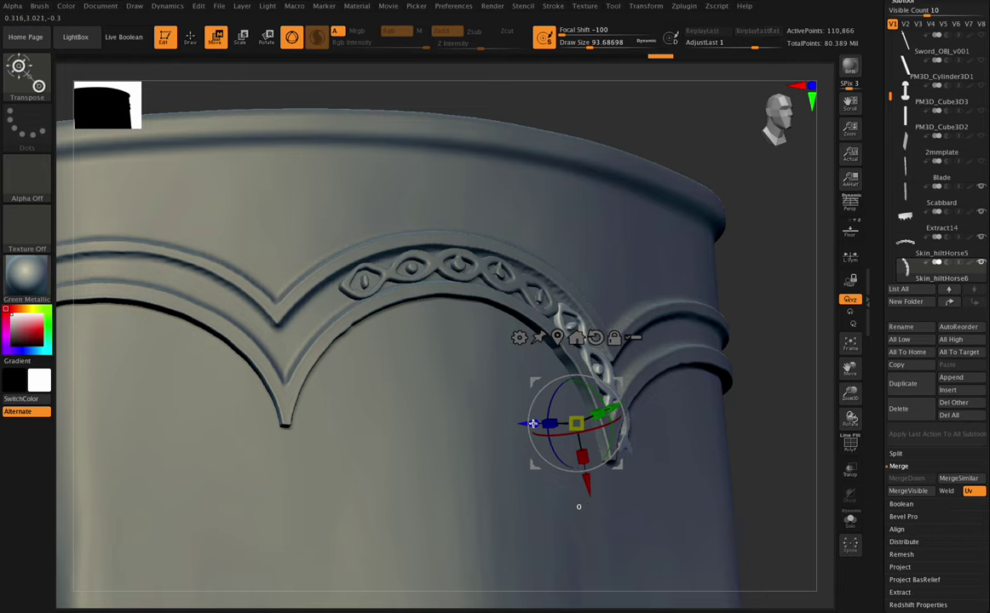
pyautogui.moveTo(851, 418); pyautogui.dragTo(627, 437)
pyautogui.moveTo(535, 439); pyautogui.dragTo(534, 437)
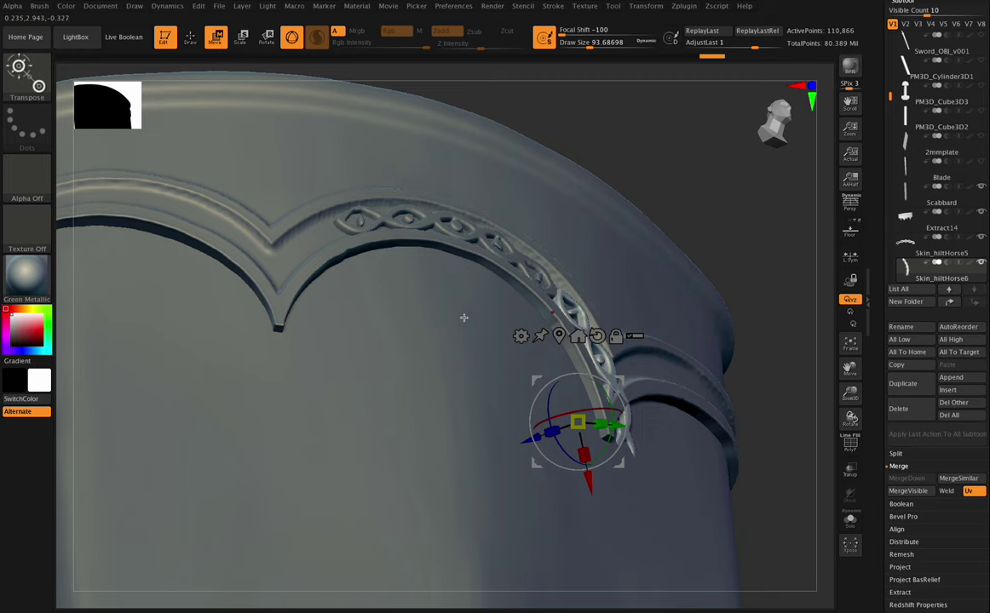
# - Select the central ornament strip and nudge its depth to match the neighbouring copy
pyautogui.click(494, 253)
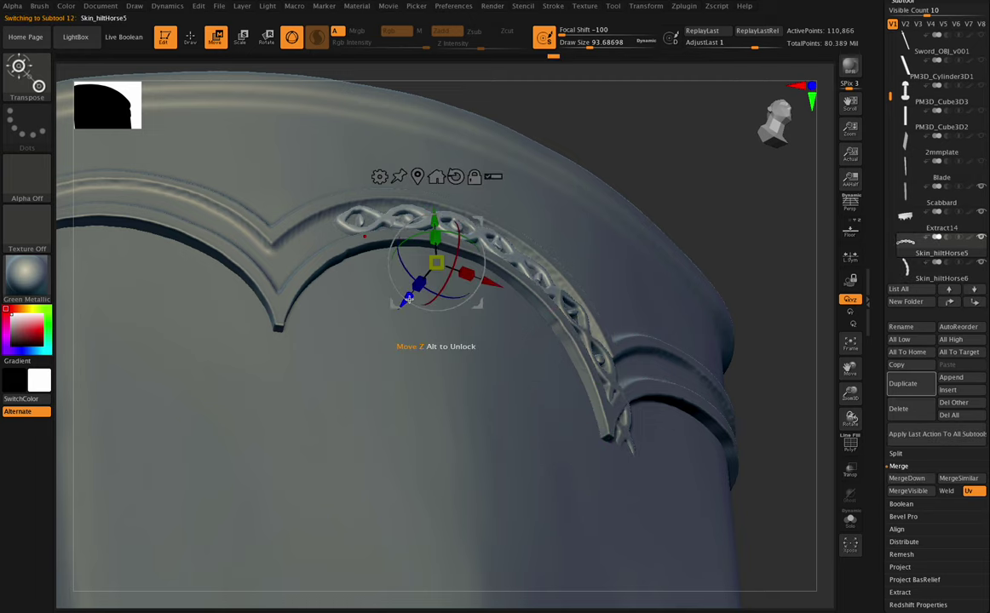
pyautogui.moveTo(409, 298); pyautogui.dragTo(411, 297)
pyautogui.keyDown('shift'); pyautogui.moveTo(849, 416); pyautogui.dragTo(849, 438); pyautogui.keyUp('shift')
pyautogui.moveTo(844, 388); pyautogui.dragTo(844, 416)
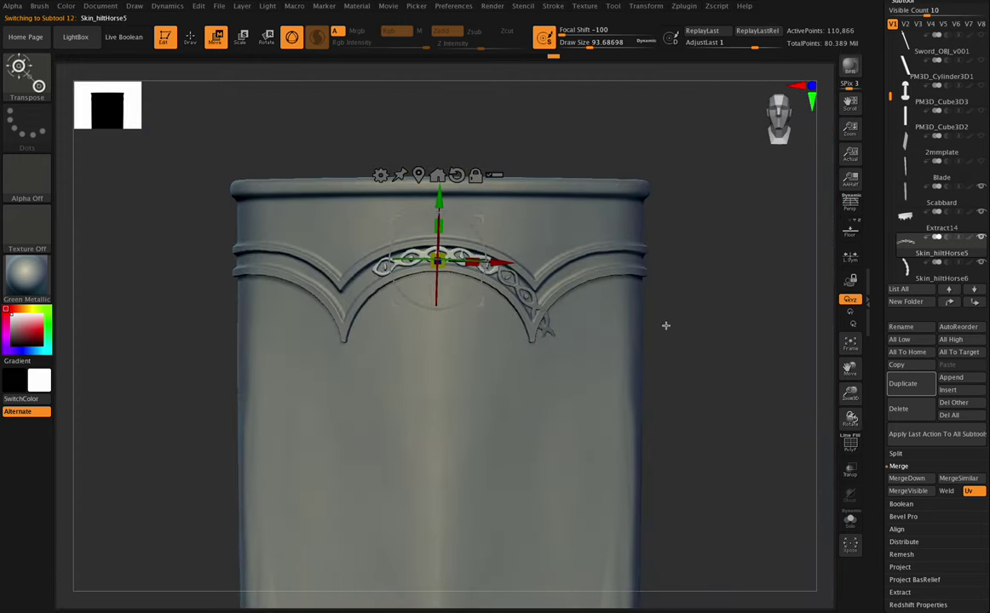
# - Hide the copy's lower links that overrun the arch corner, delete the hidden geometry, and open the DynaMesh settings
pyautogui.keyDown('alt'); pyautogui.click(527, 292); pyautogui.keyUp('alt')
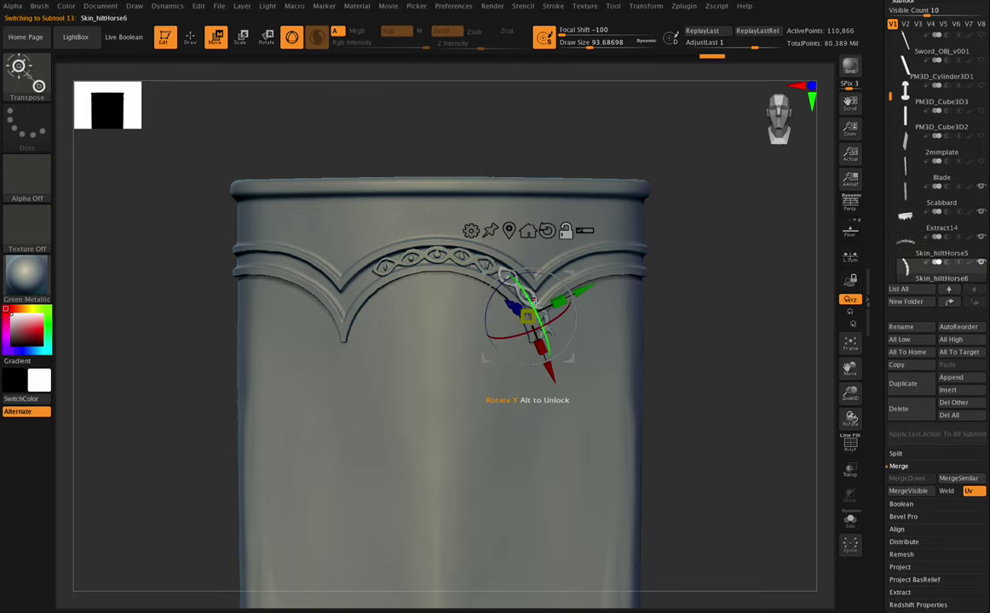
pyautogui.moveTo(850, 417); pyautogui.dragTo(844, 439)
pyautogui.keyDown('ctrl'); pyautogui.keyDown('alt'); pyautogui.keyDown('shift'); pyautogui.moveTo(700, 475); pyautogui.dragTo(466, 307); pyautogui.keyUp('shift'); pyautogui.keyUp('alt'); pyautogui.keyUp('ctrl')
pyautogui.scroll(-10, 960, 392)
pyautogui.click(903, 268)
pyautogui.moveTo(844, 409); pyautogui.dragTo(833, 387)
pyautogui.click(903, 181)
pyautogui.moveTo(848, 416); pyautogui.dragTo(845, 412)
pyautogui.scroll(3, 975, 199)
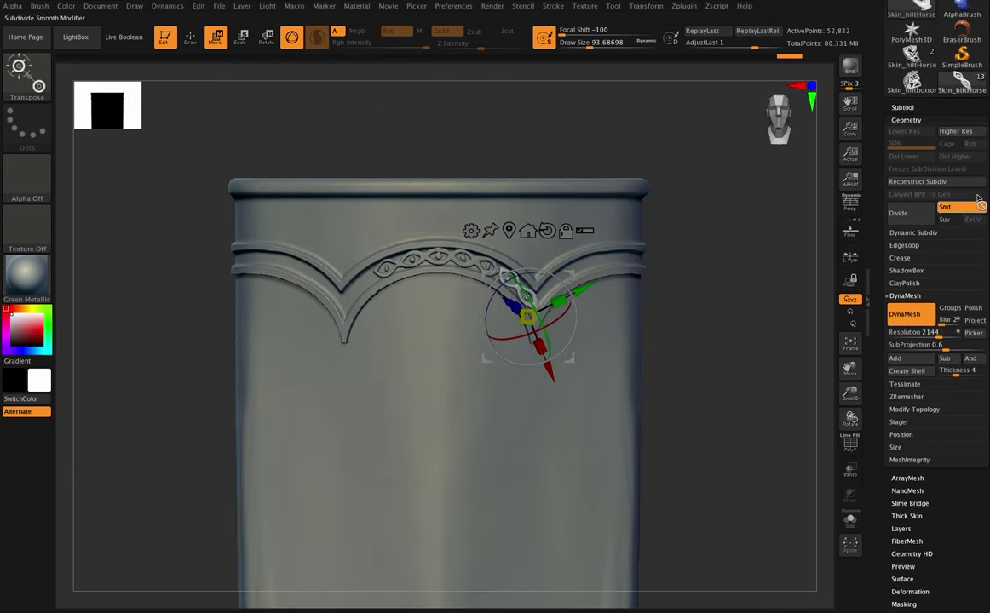
# - Select the central ornament strip in the front arch and duplicate it
pyautogui.moveTo(852, 389); pyautogui.dragTo(852, 432)
pyautogui.moveTo(852, 368); pyautogui.dragTo(838, 393)
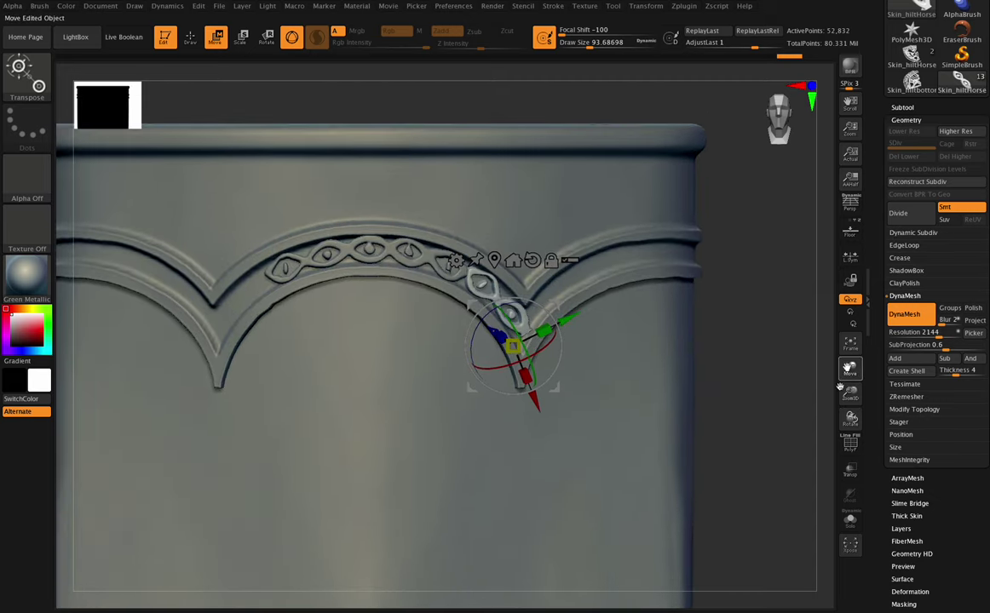
pyautogui.click(392, 245)
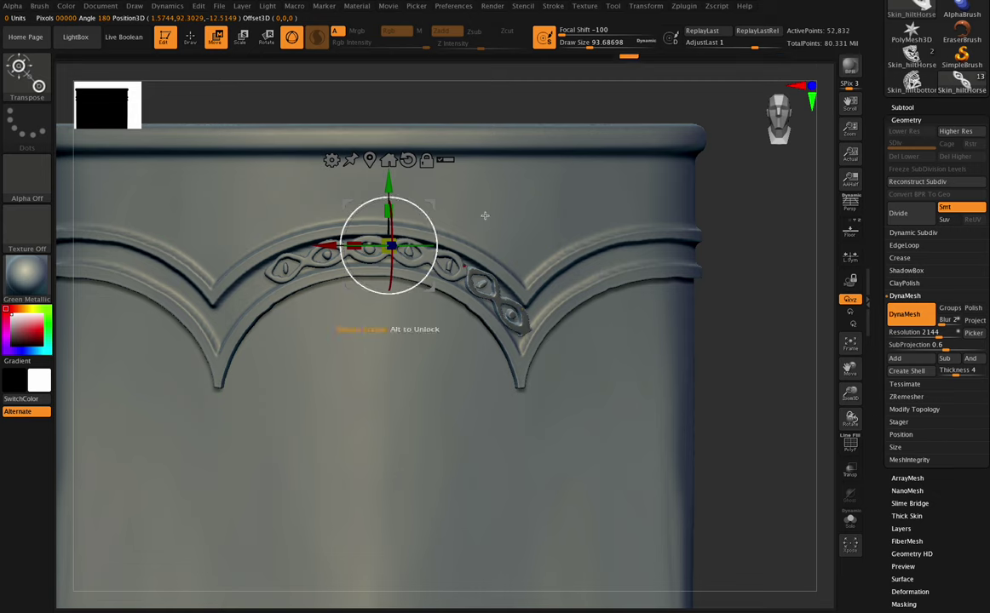
pyautogui.keyDown('alt'); pyautogui.click(387, 249); pyautogui.keyUp('alt')
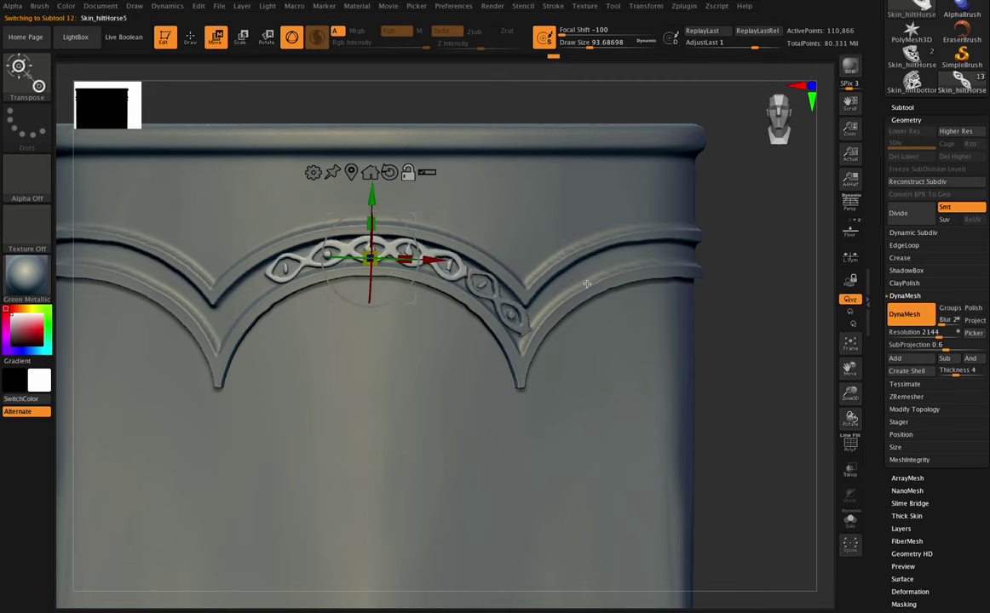
pyautogui.moveTo(949, 109); pyautogui.dragTo(936, 148)
pyautogui.click(906, 149)
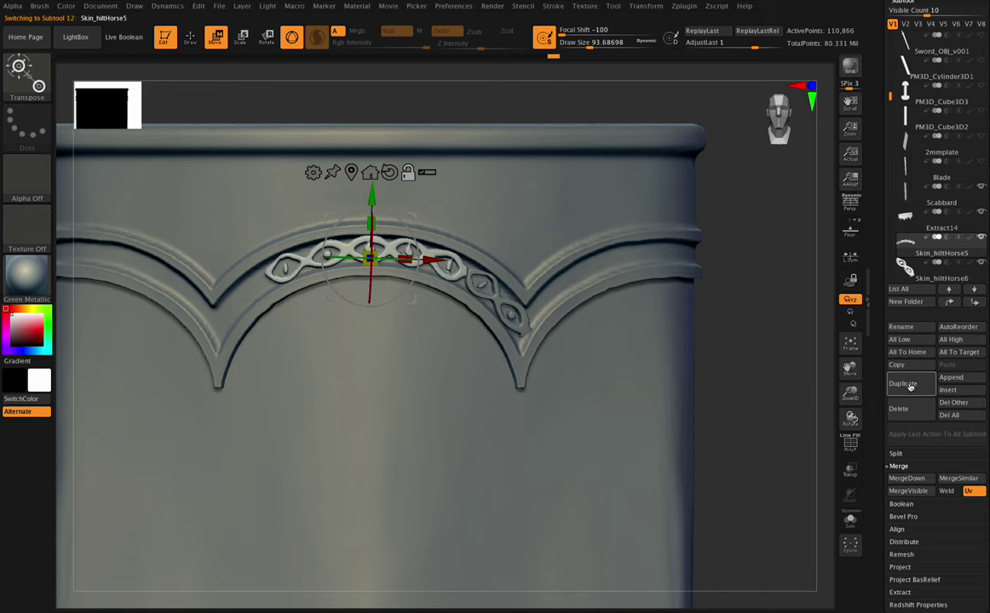
pyautogui.click(909, 386)
# - Move the duplicated strip sideways to the neighbouring arch and bring it in depth toward the collar's curved surface
pyautogui.moveTo(859, 411); pyautogui.dragTo(818, 353)
pyautogui.moveTo(440, 257); pyautogui.dragTo(695, 250)
pyautogui.moveTo(856, 396)
pyautogui.mouseDown()
pyautogui.moveTo(857, 383)
pyautogui.moveTo(859, 402)
pyautogui.mouseUp()
pyautogui.moveTo(856, 416); pyautogui.dragTo(831, 332)
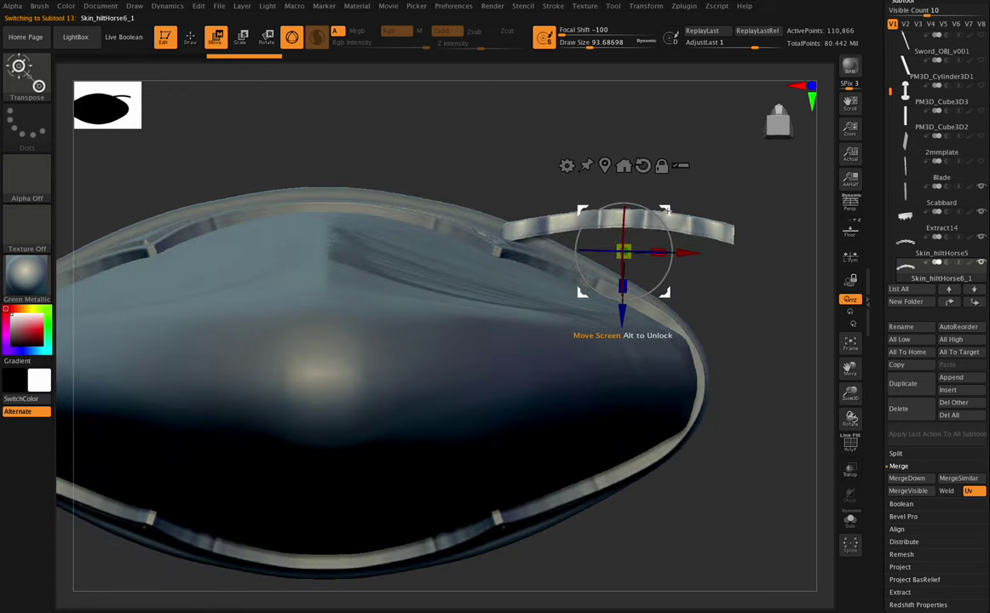
pyautogui.moveTo(665, 213); pyautogui.dragTo(665, 292)
# - Rotate the copy and shift it toward the arch corner so its links follow the side arch's border lines
pyautogui.moveTo(849, 416); pyautogui.dragTo(845, 448)
pyautogui.moveTo(608, 291); pyautogui.dragTo(603, 294)
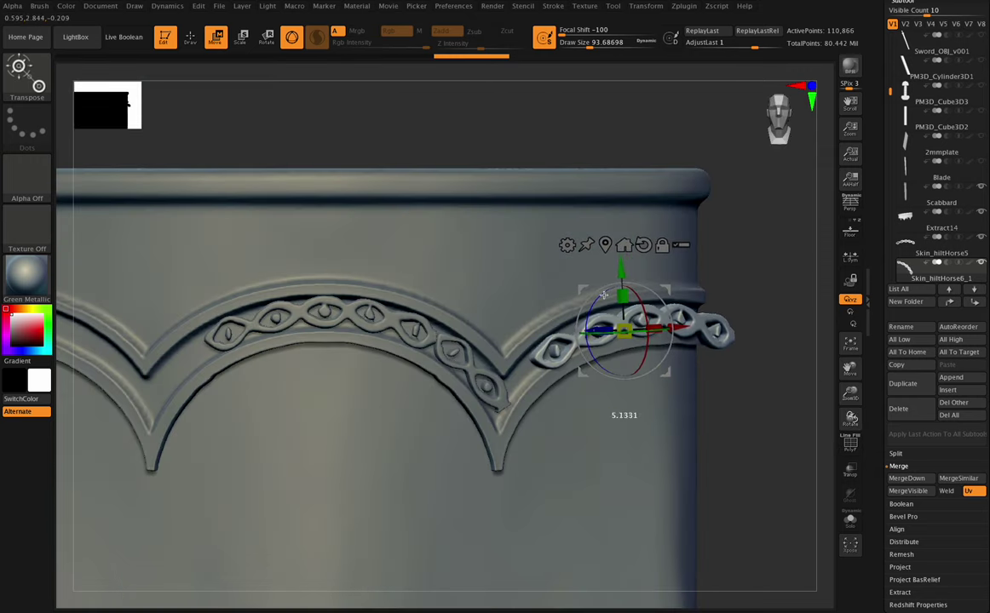
pyautogui.moveTo(668, 325); pyautogui.dragTo(653, 327)
pyautogui.moveTo(586, 297); pyautogui.dragTo(582, 300)
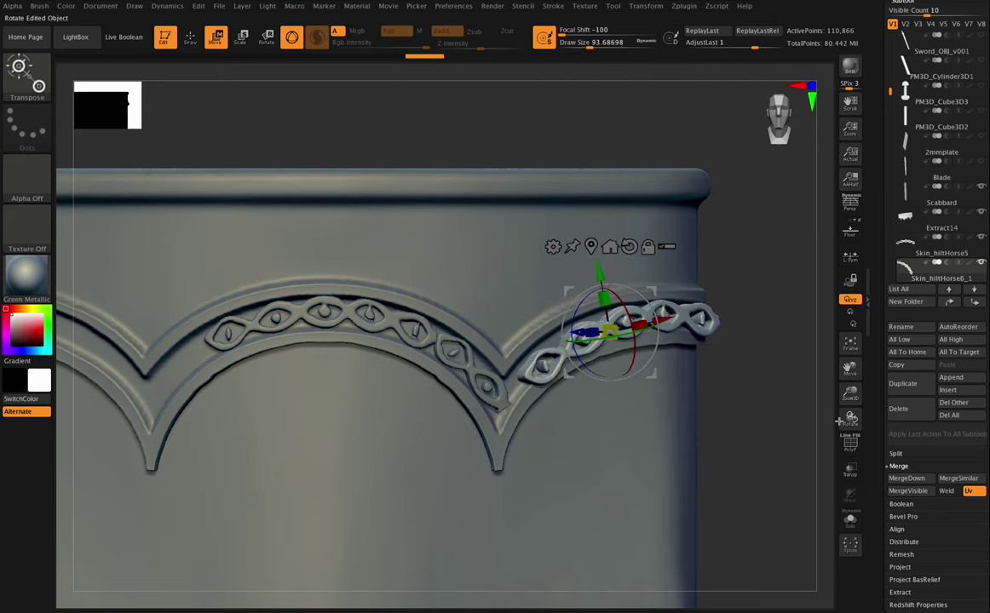
pyautogui.moveTo(839, 420)
pyautogui.mouseDown()
pyautogui.moveTo(822, 416)
pyautogui.moveTo(836, 418)
pyautogui.mouseUp()
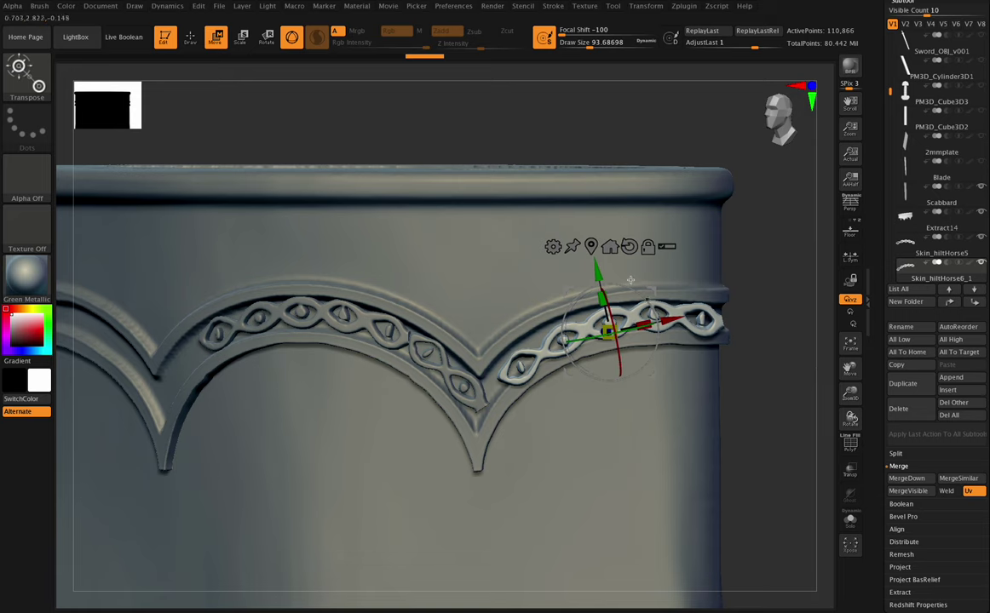
# - Refine the copy's angle and depth until it sits against the collar between the side arch's borders
pyautogui.moveTo(845, 412); pyautogui.dragTo(840, 414)
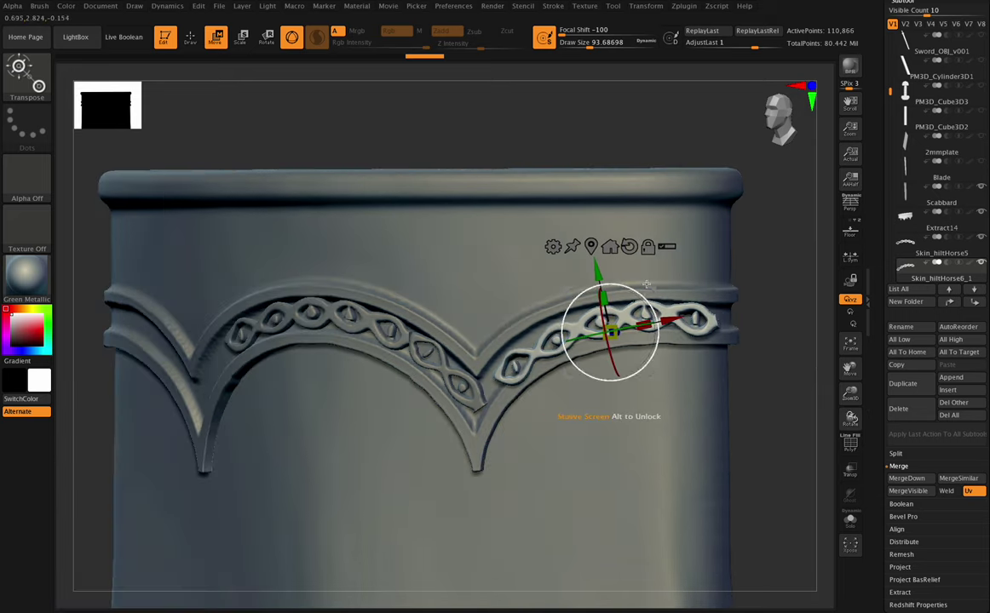
pyautogui.moveTo(657, 377); pyautogui.dragTo(645, 381)
pyautogui.moveTo(850, 416); pyautogui.dragTo(824, 392)
pyautogui.moveTo(619, 360); pyautogui.dragTo(627, 368)
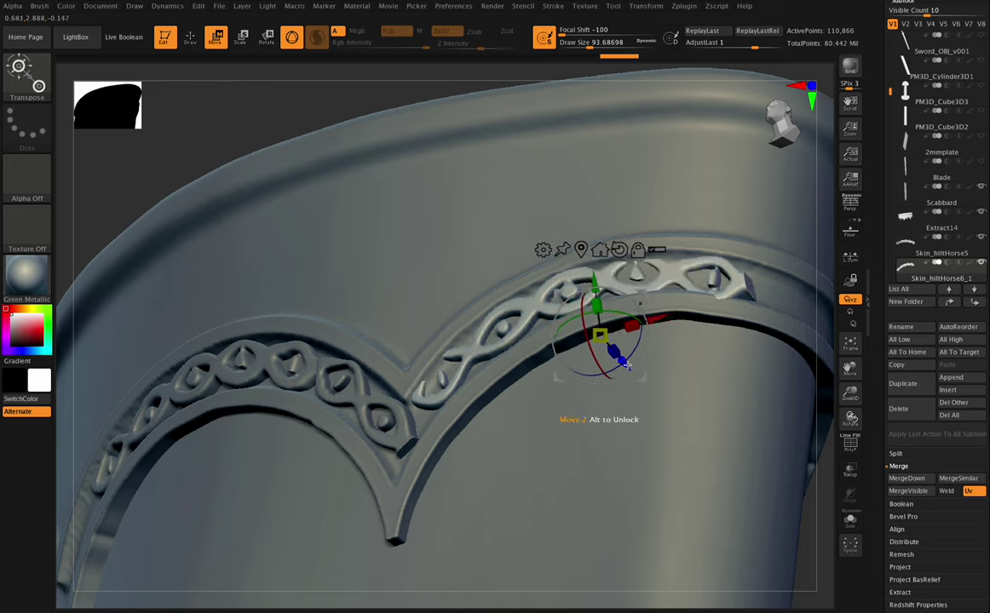
pyautogui.moveTo(850, 416); pyautogui.dragTo(788, 443)
# - Reshape the copy's links with the Move brush at draw size 56.467 so they fit between the borders and the corner
pyautogui.press('q')
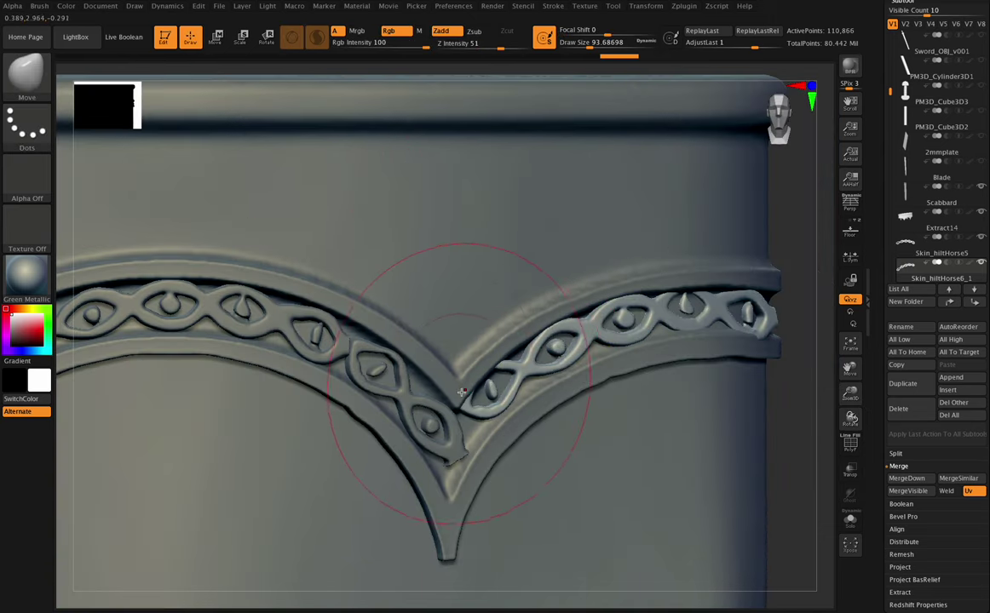
pyautogui.moveTo(842, 413); pyautogui.dragTo(647, 281)
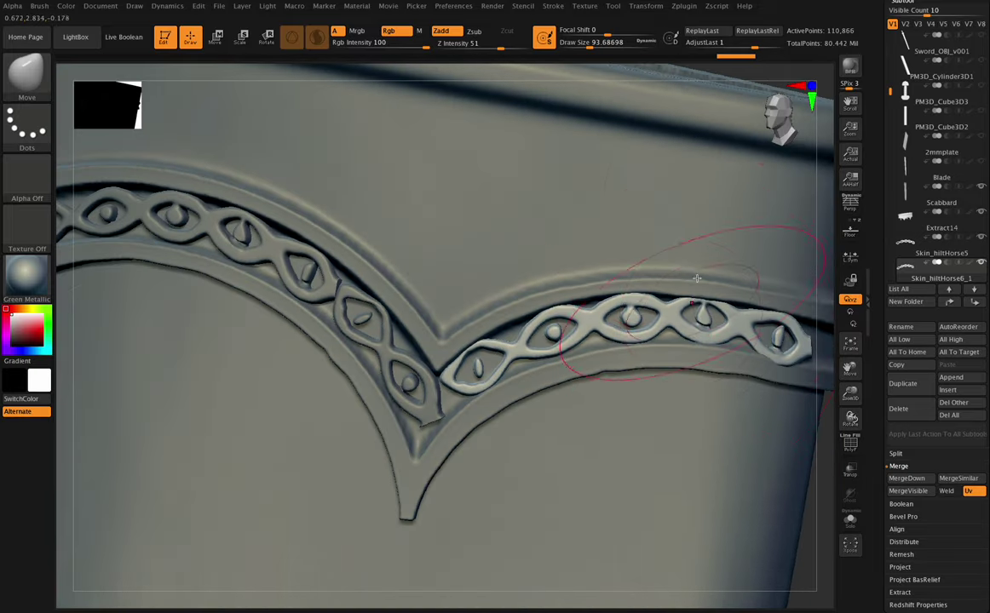
pyautogui.moveTo(593, 42); pyautogui.dragTo(585, 42)
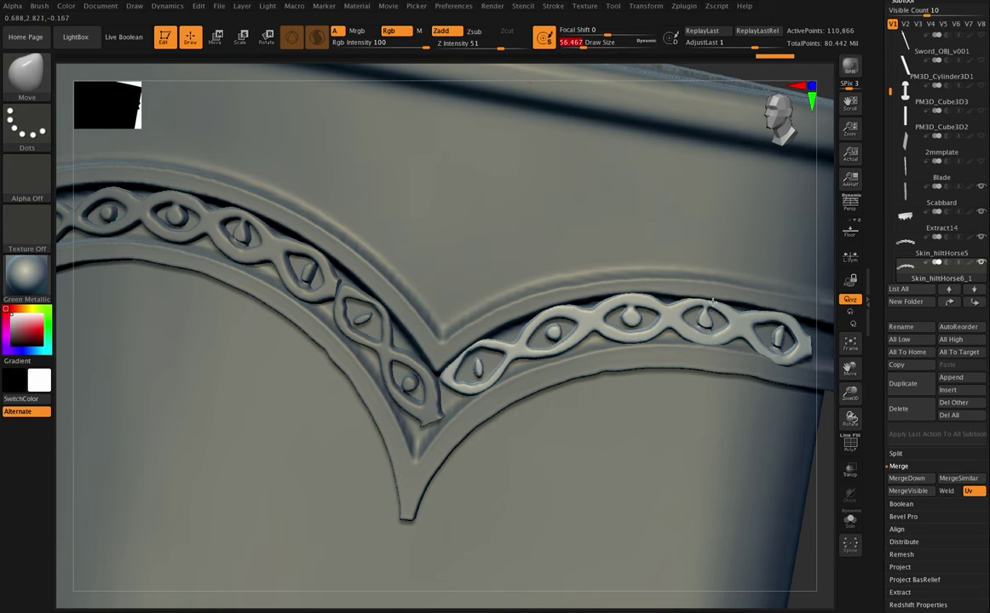
pyautogui.moveTo(778, 342); pyautogui.dragTo(552, 333, button='right')
pyautogui.moveTo(462, 380); pyautogui.dragTo(562, 389, button='right')
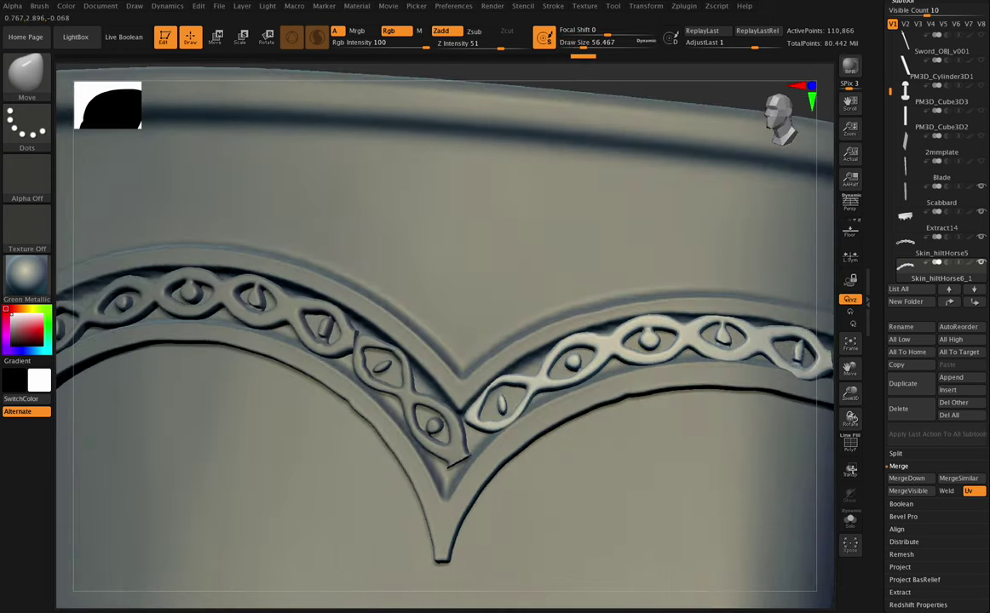
pyautogui.moveTo(474, 427); pyautogui.dragTo(469, 418)
pyautogui.moveTo(540, 391); pyautogui.dragTo(536, 389)
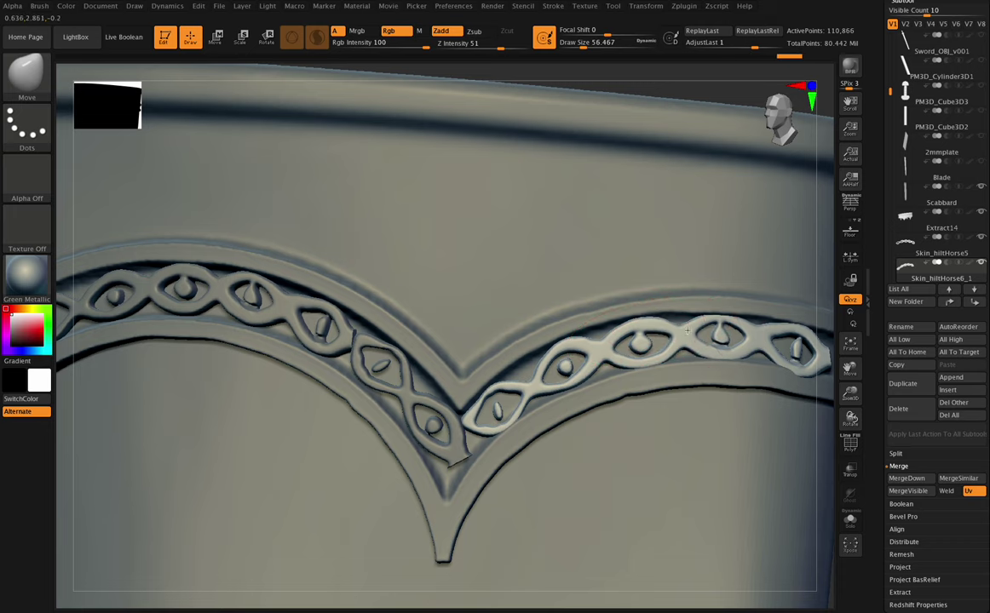
pyautogui.moveTo(469, 428); pyautogui.dragTo(468, 442)
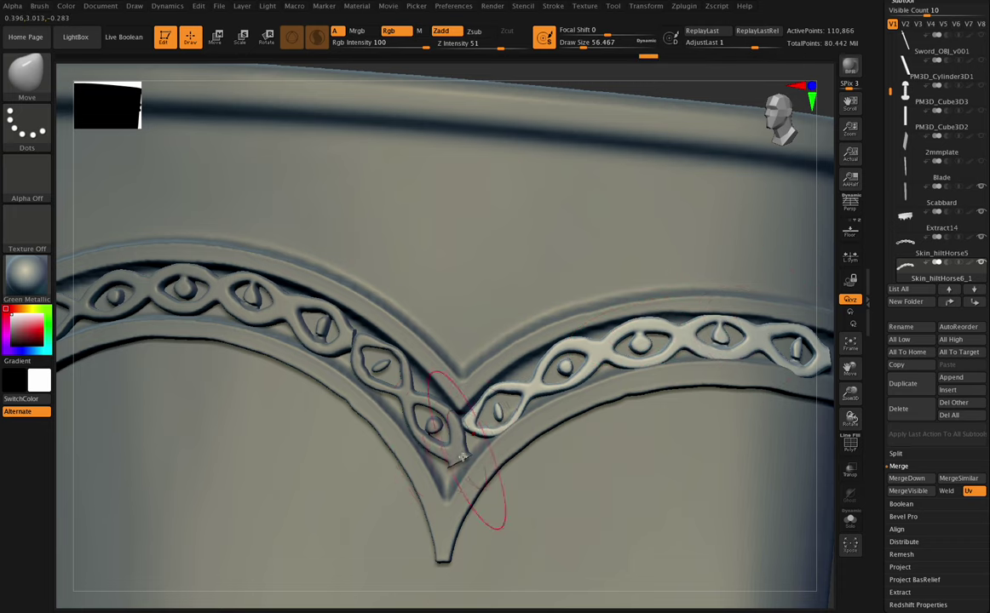
# - Examine the ornament strips from the front, side and below to check their fit along the collar's curve
pyautogui.moveTo(849, 395)
pyautogui.mouseDown()
pyautogui.moveTo(827, 386)
pyautogui.moveTo(894, 397)
pyautogui.moveTo(860, 386)
pyautogui.moveTo(854, 397)
pyautogui.mouseUp()
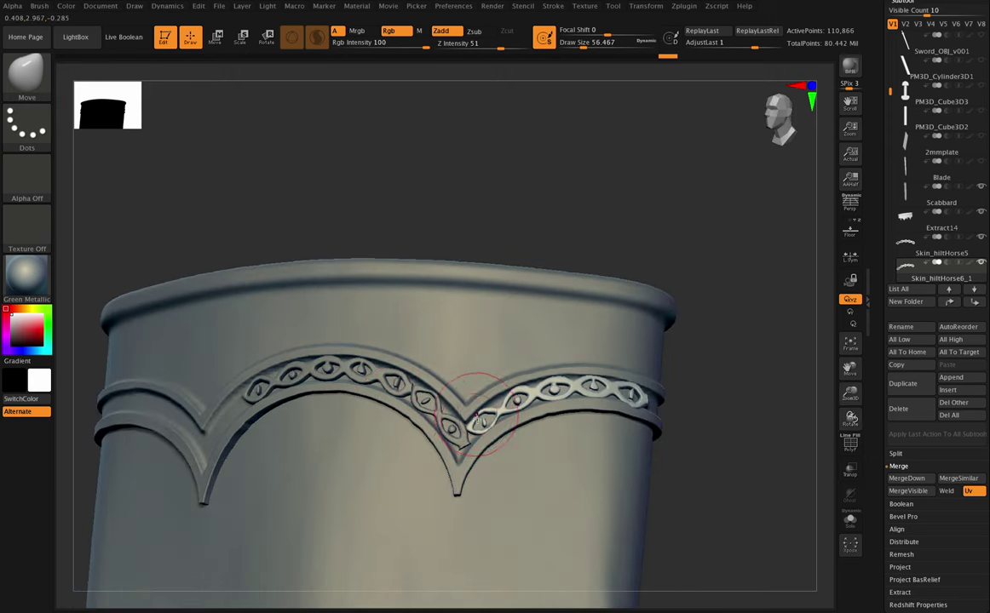
pyautogui.moveTo(849, 416); pyautogui.dragTo(614, 398)
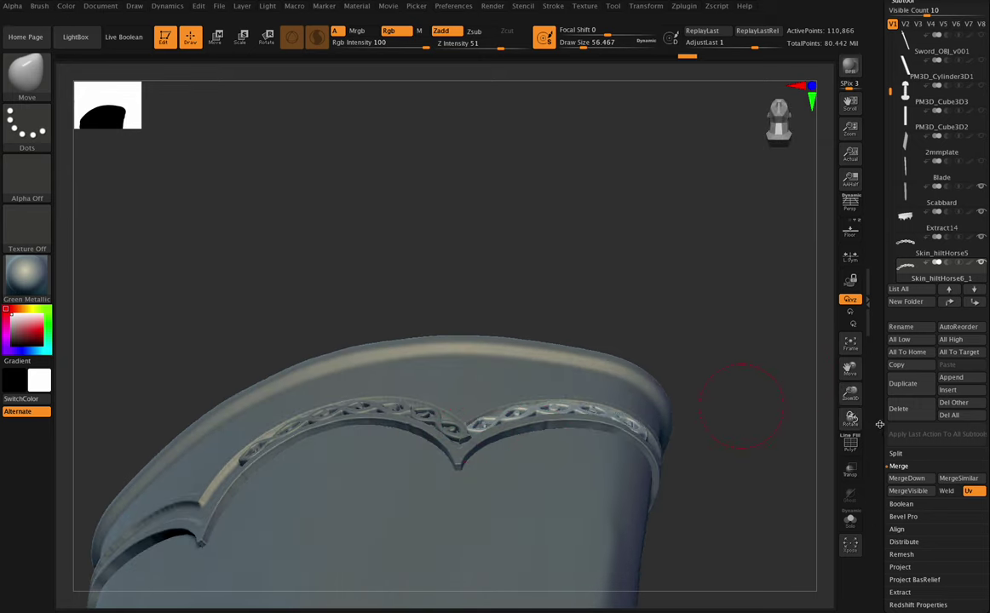
pyautogui.moveTo(879, 424); pyautogui.dragTo(633, 433)
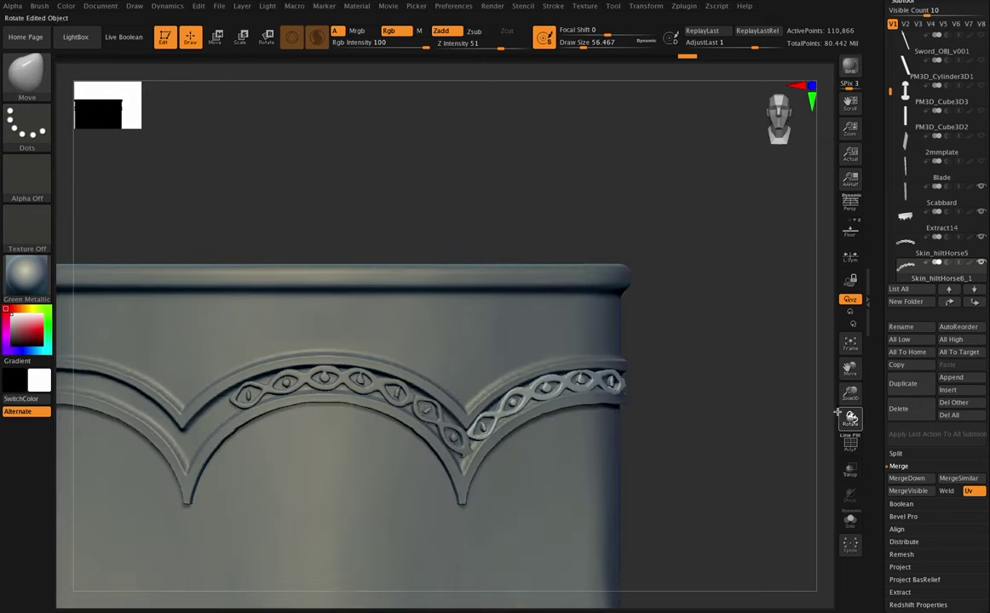
pyautogui.moveTo(835, 413); pyautogui.dragTo(710, 357)
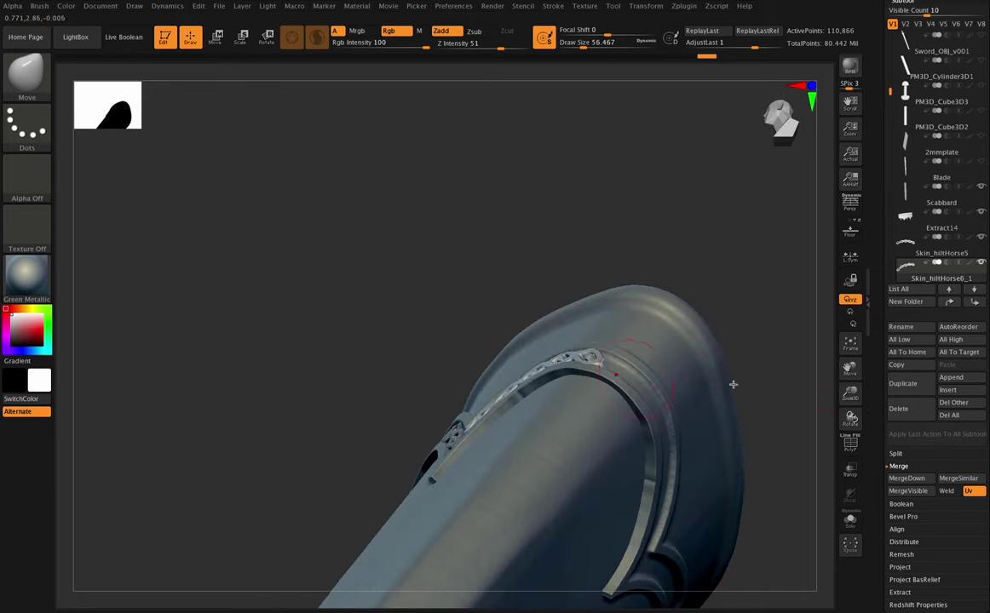
pyautogui.moveTo(841, 412); pyautogui.dragTo(631, 376)
pyautogui.moveTo(847, 416); pyautogui.dragTo(839, 436)
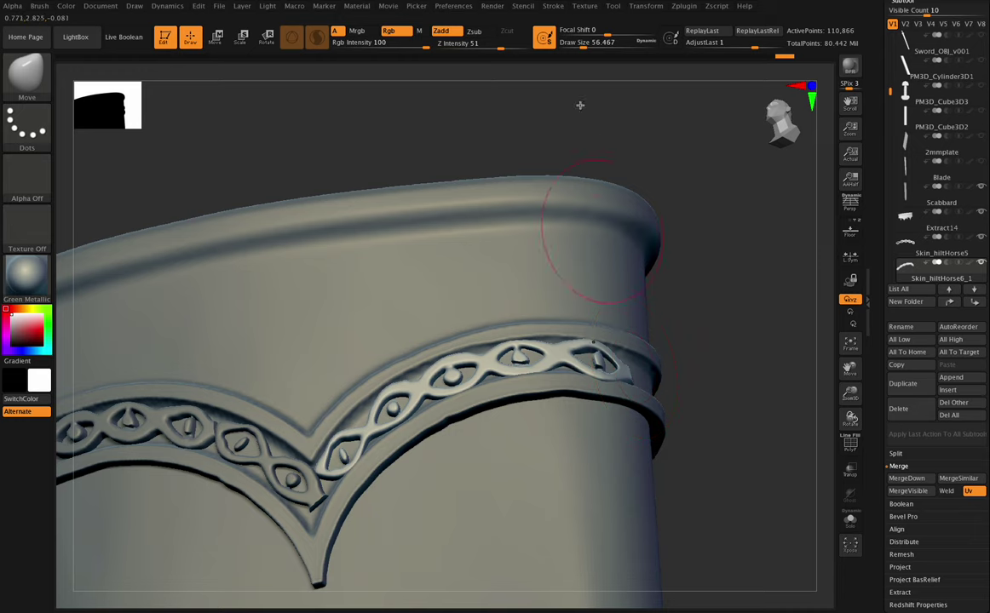
pyautogui.click(572, 44)
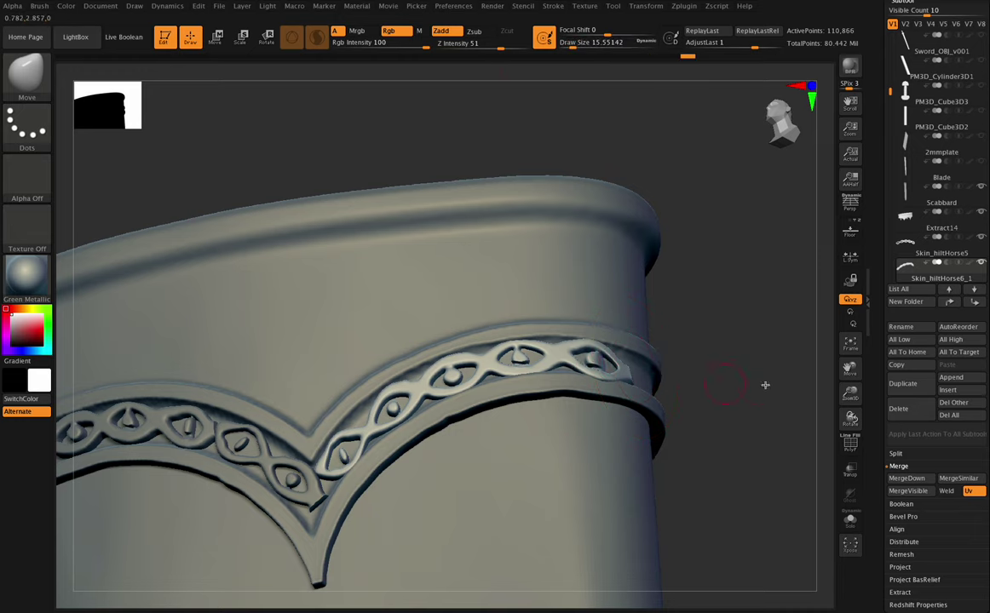
pyautogui.moveTo(850, 418)
pyautogui.mouseDown()
pyautogui.moveTo(847, 425)
pyautogui.moveTo(850, 416)
pyautogui.mouseUp()
pyautogui.moveTo(849, 393); pyautogui.dragTo(860, 423)
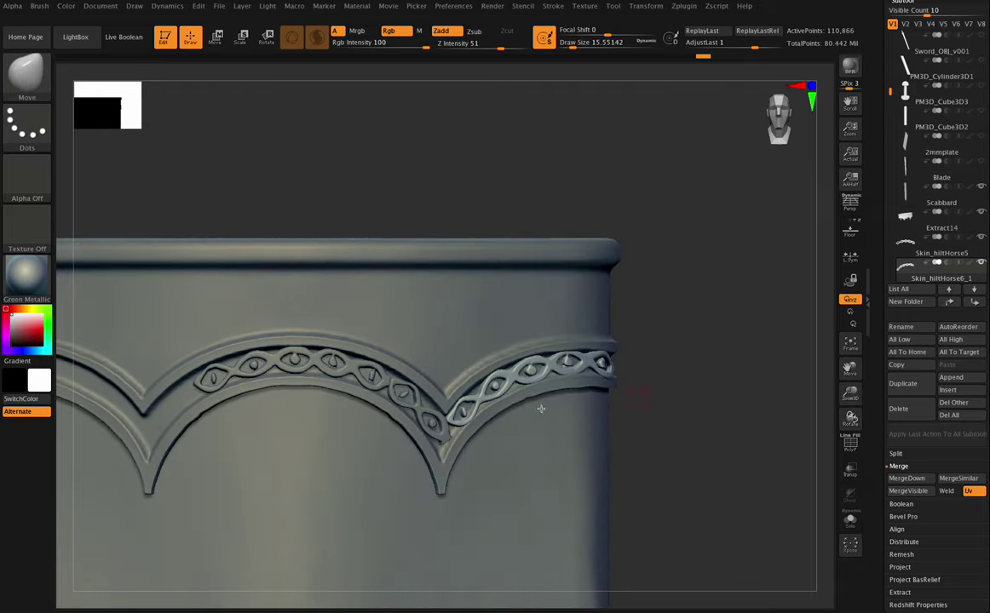
pyautogui.moveTo(855, 366); pyautogui.dragTo(899, 354)
pyautogui.moveTo(844, 392); pyautogui.dragTo(765, 337)
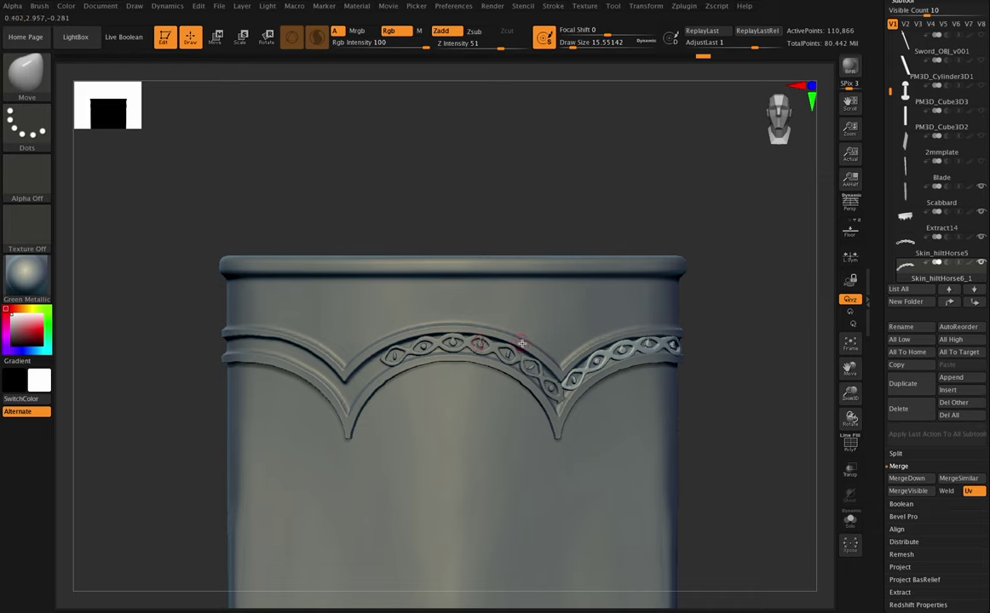
# - Select the side arch's strip and merge it down with the short corner piece into one subtool
pyautogui.keyDown('alt'); pyautogui.click(476, 344); pyautogui.keyUp('alt')
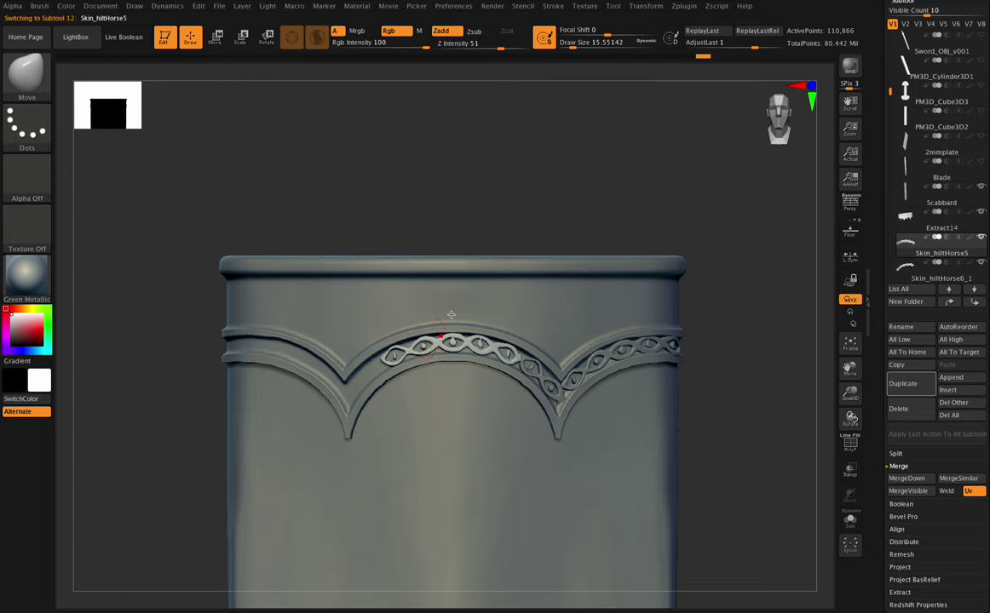
pyautogui.keyDown('alt'); pyautogui.click(553, 389); pyautogui.keyUp('alt')
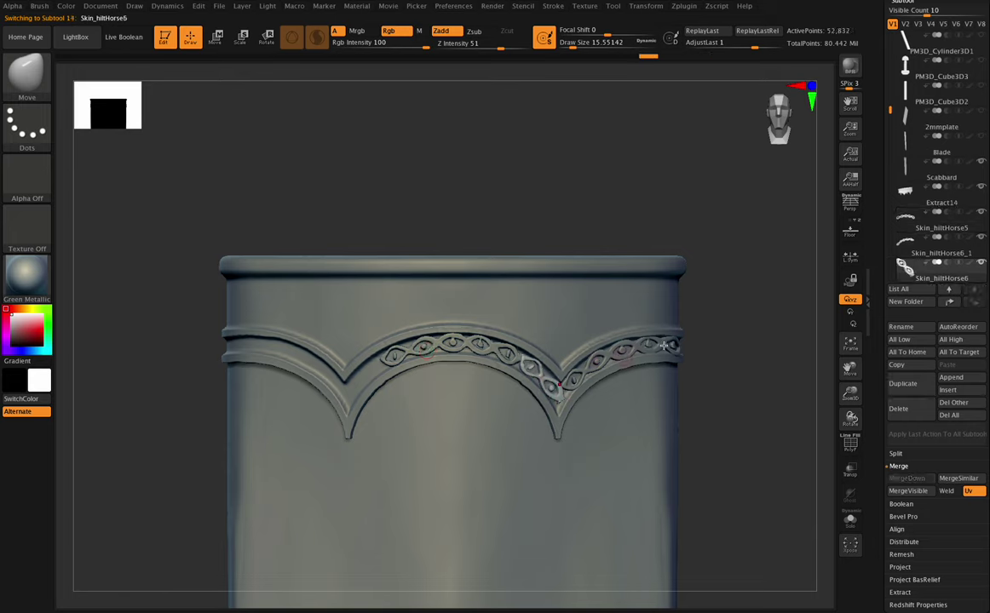
pyautogui.click(941, 253)
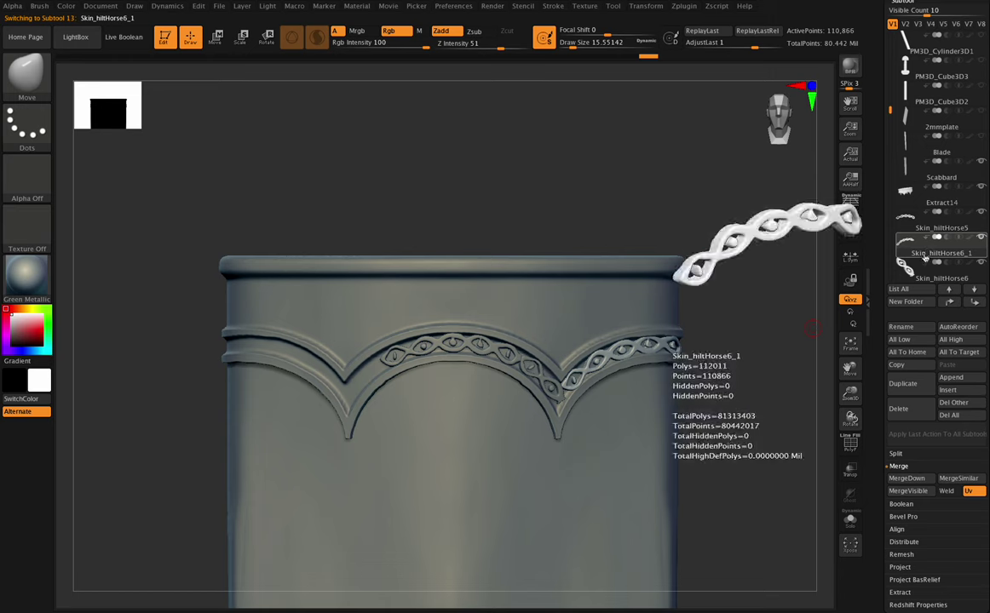
pyautogui.click(905, 478)
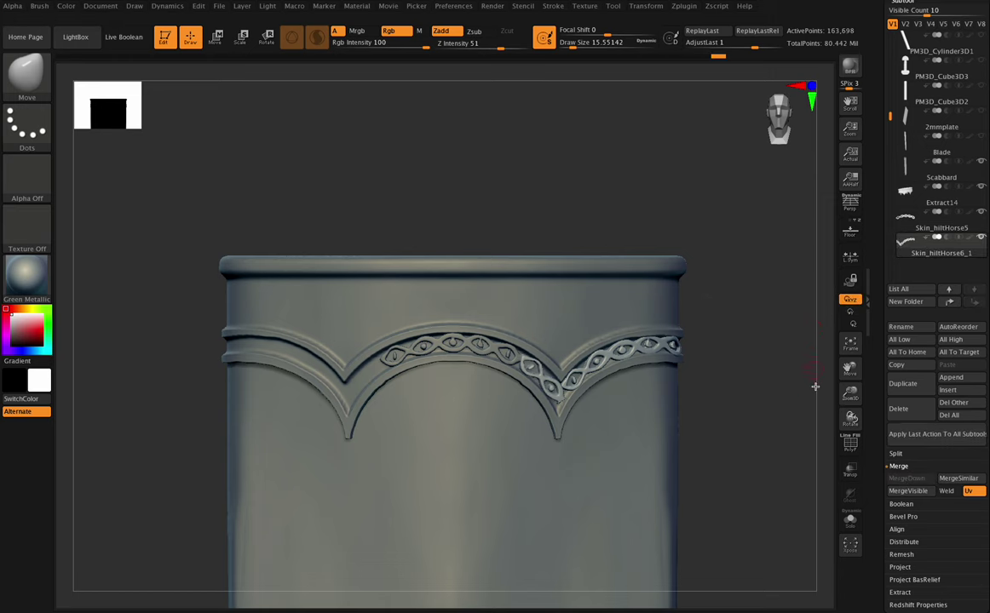
# - Switch to the Flatten brush with Z Intensity 13 and draw size 4.29964 for the corner link's cut end
pyautogui.moveTo(850, 394); pyautogui.dragTo(849, 436)
pyautogui.moveTo(850, 370); pyautogui.dragTo(824, 371)
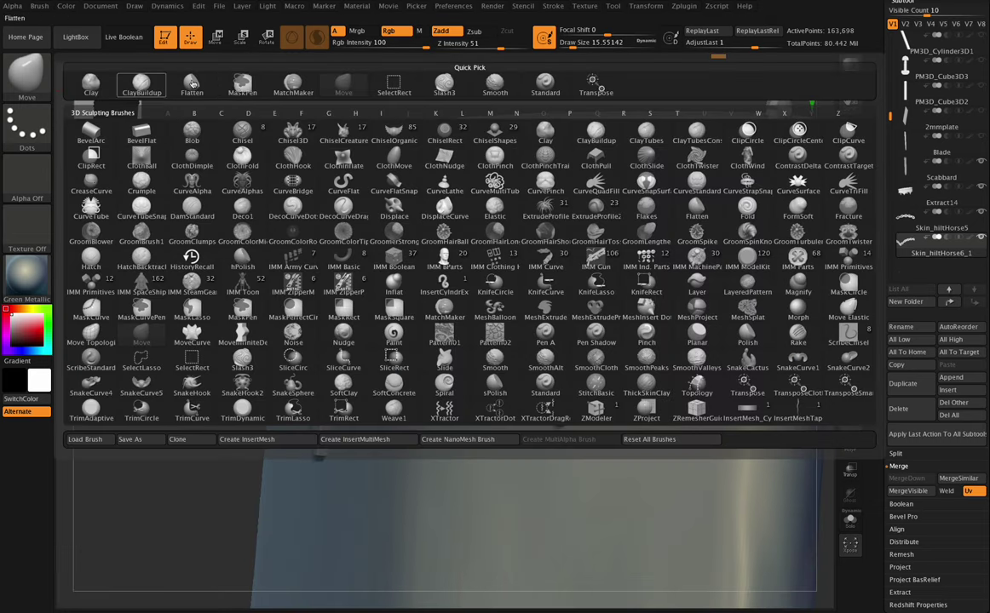
pyautogui.click(27, 73)
pyautogui.click(193, 88)
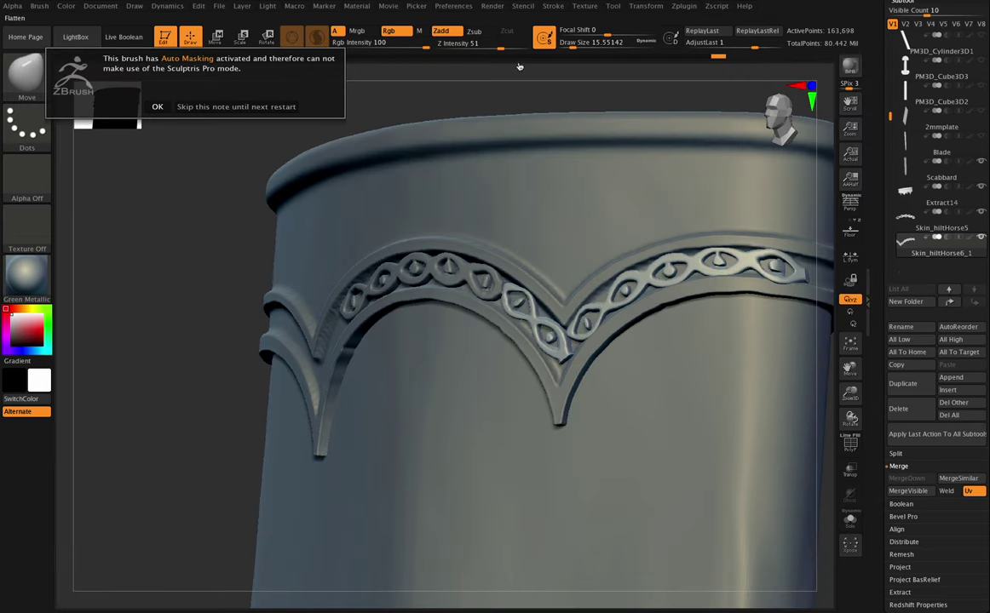
pyautogui.click(159, 106)
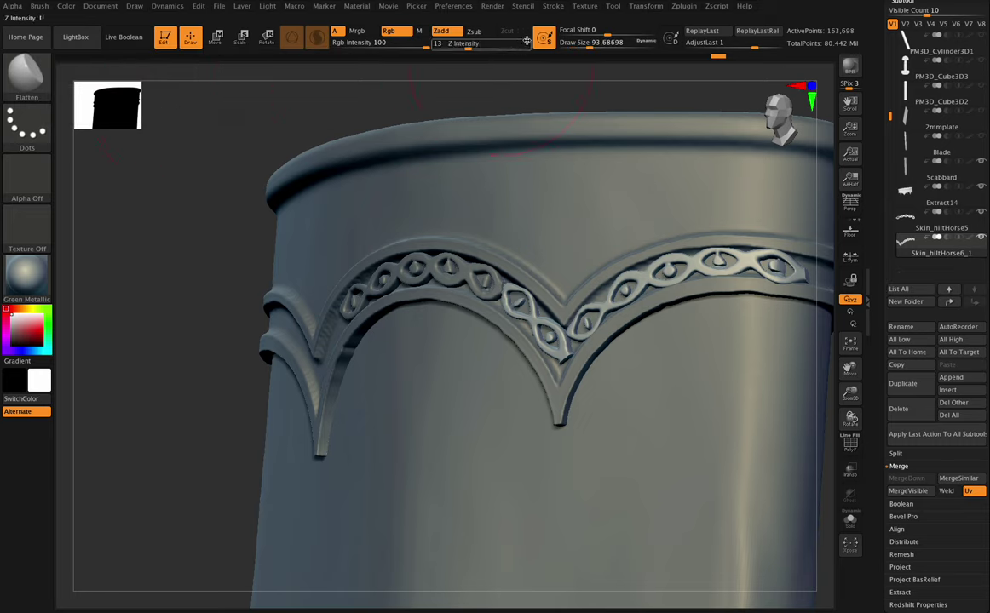
pyautogui.moveTo(577, 48); pyautogui.dragTo(563, 49)
pyautogui.moveTo(850, 394); pyautogui.dragTo(857, 431)
pyautogui.moveTo(569, 42); pyautogui.dragTo(566, 42)
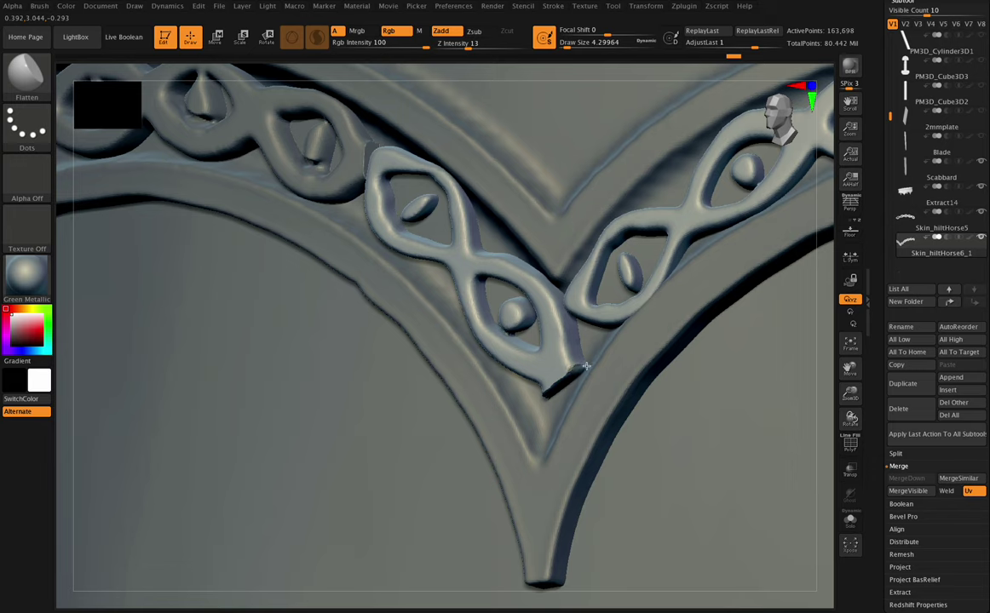
# - Smooth the corner link's cut end with the Smooth brush at draw size 4.29964
pyautogui.press('shift')
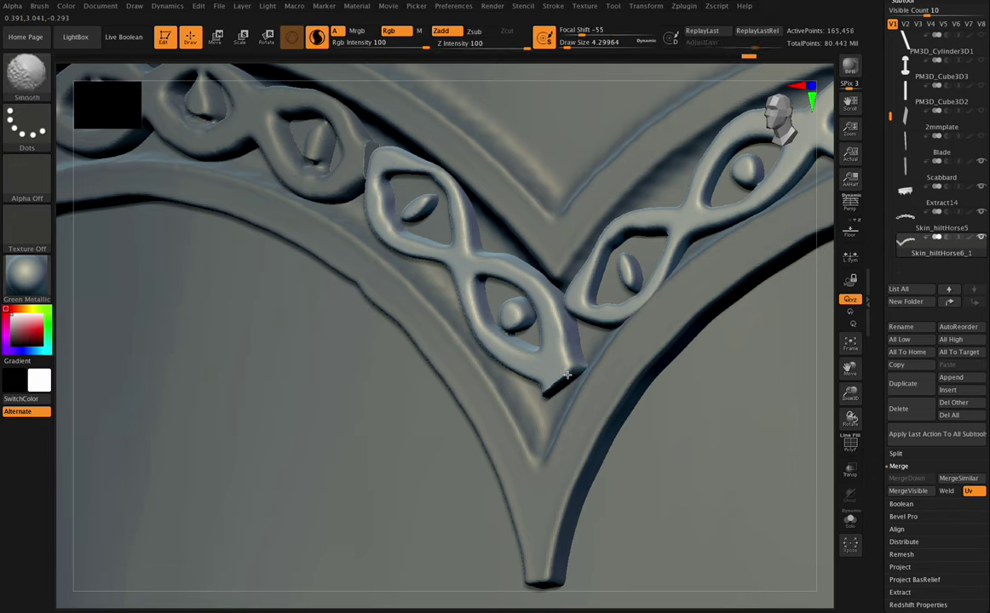
pyautogui.keyDown('shift'); pyautogui.click(547, 393); pyautogui.keyUp('shift')
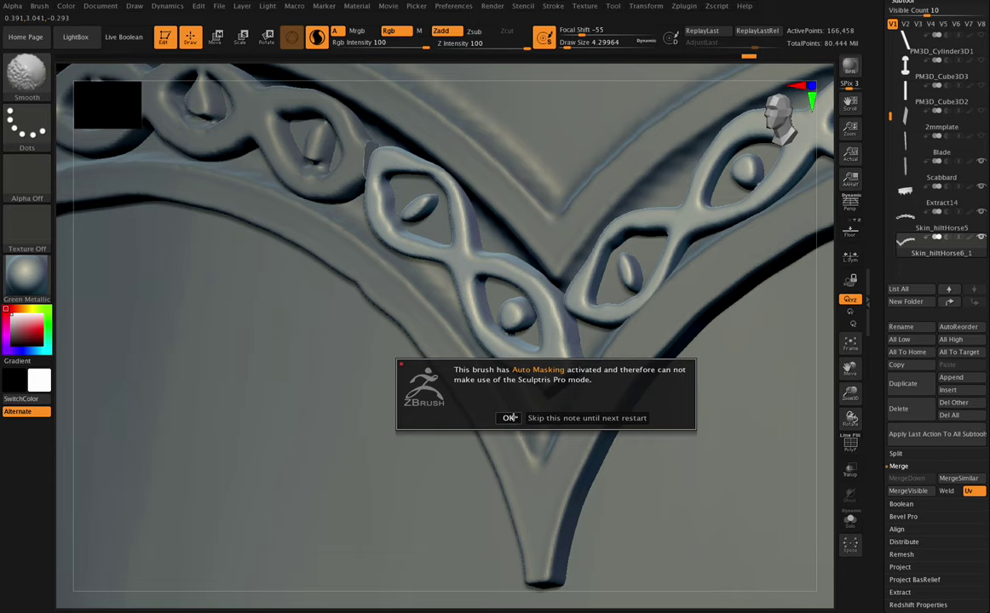
pyautogui.click(509, 417)
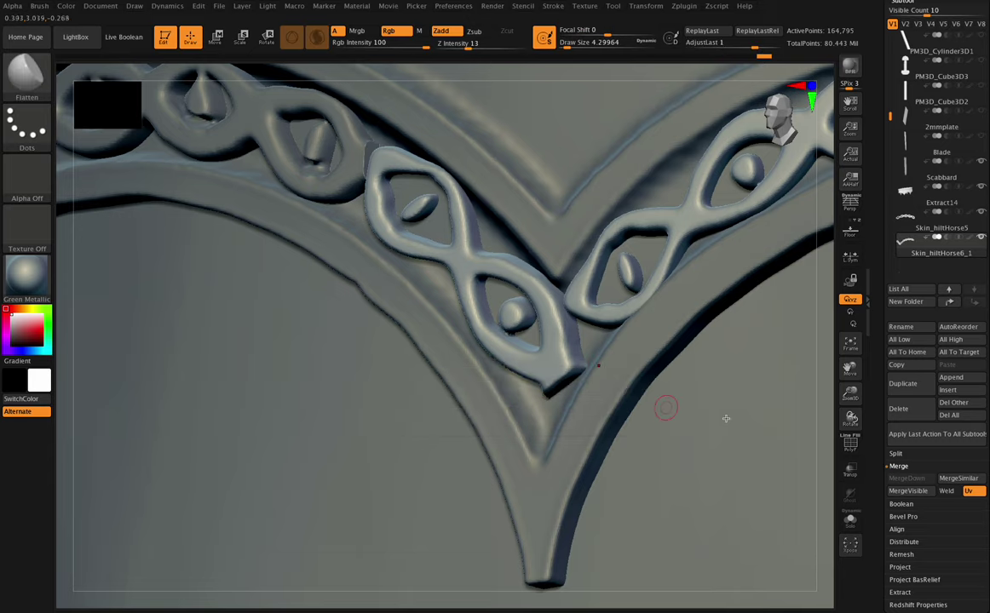
pyautogui.moveTo(851, 419); pyautogui.dragTo(868, 391)
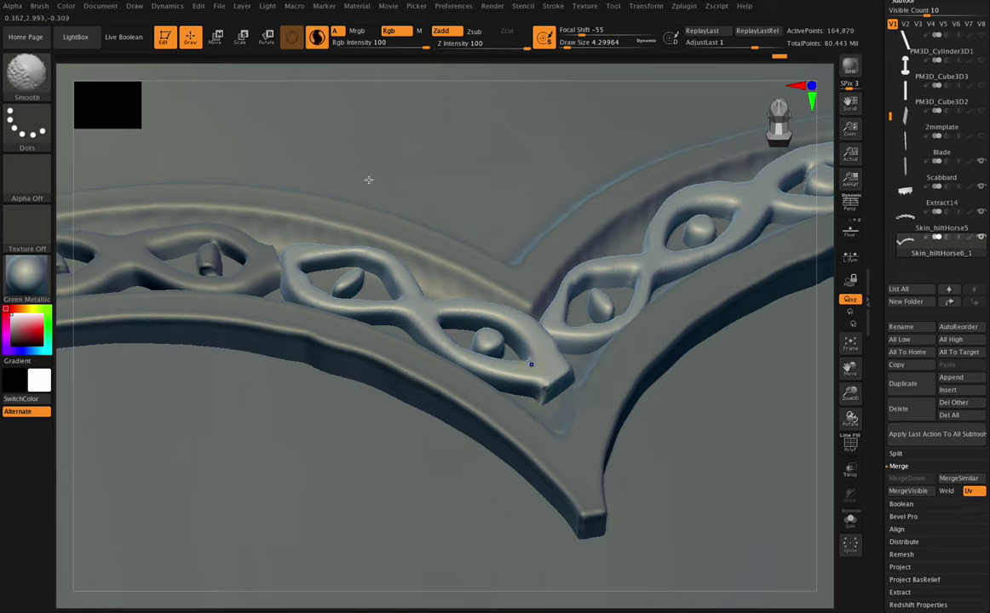
# - Turn off Sculptris Pro mode and smooth the remaining pointed tip of the corner link's cut end
pyautogui.keyDown('shift'); pyautogui.click(322, 36); pyautogui.keyUp('shift')
pyautogui.click(285, 107)
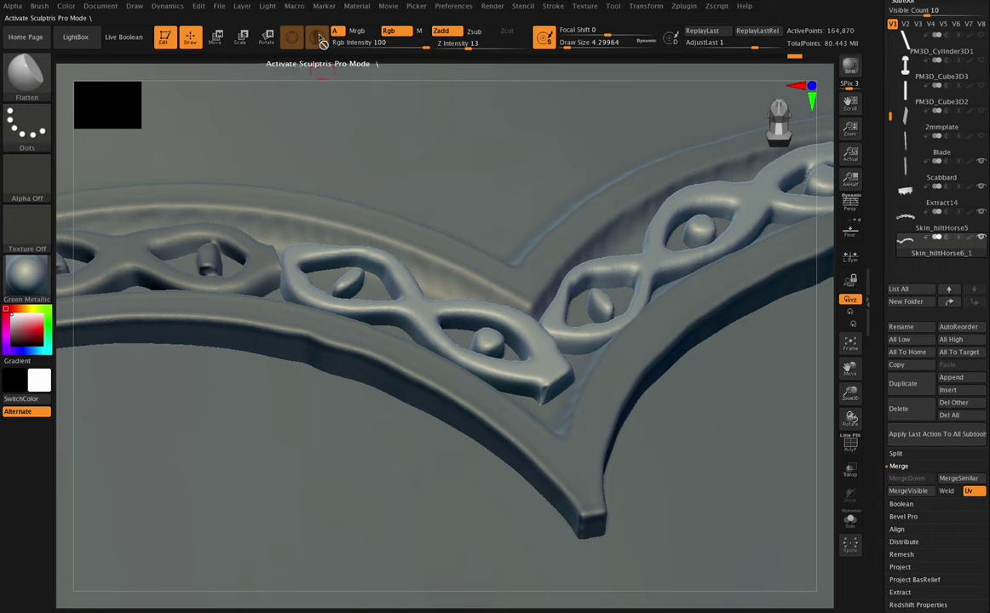
pyautogui.press('shift')
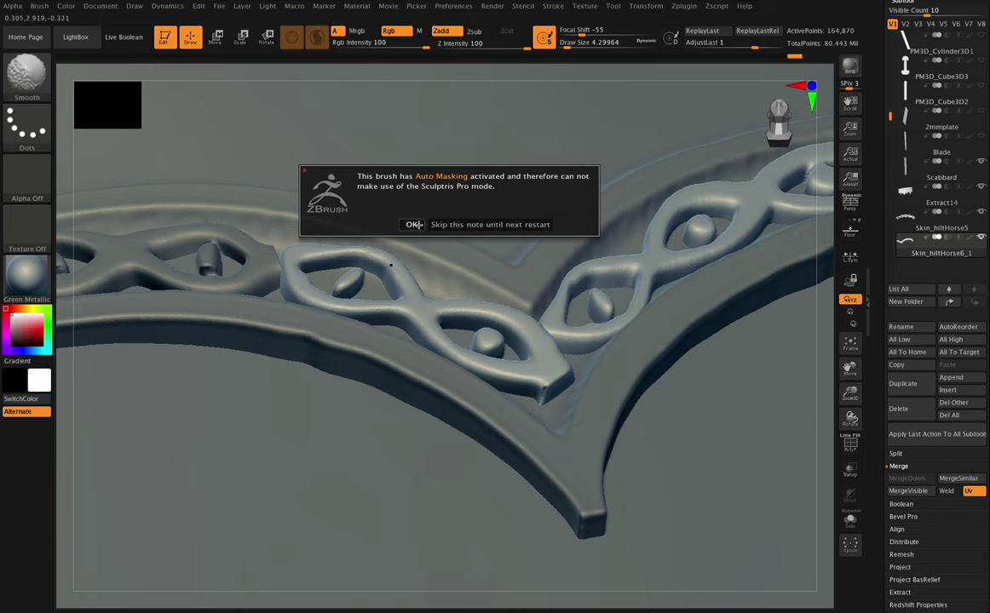
pyautogui.click(412, 224)
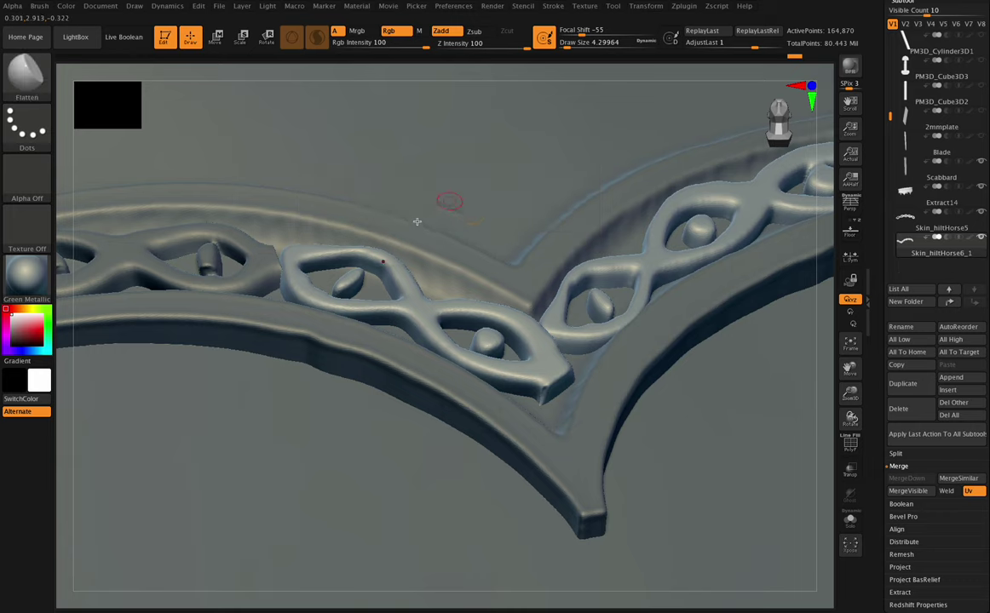
pyautogui.click(39, 7)
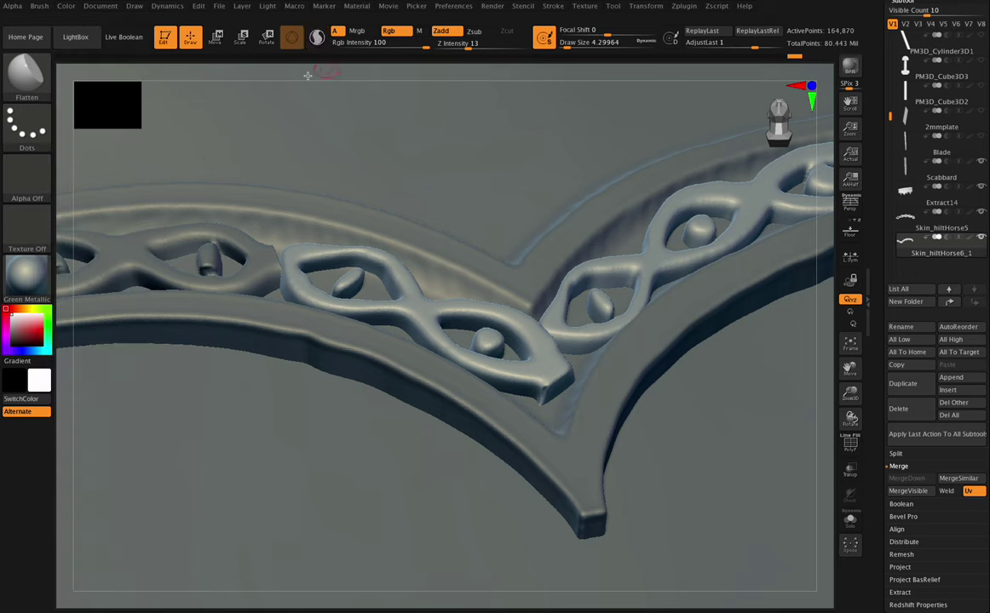
pyautogui.click(40, 7)
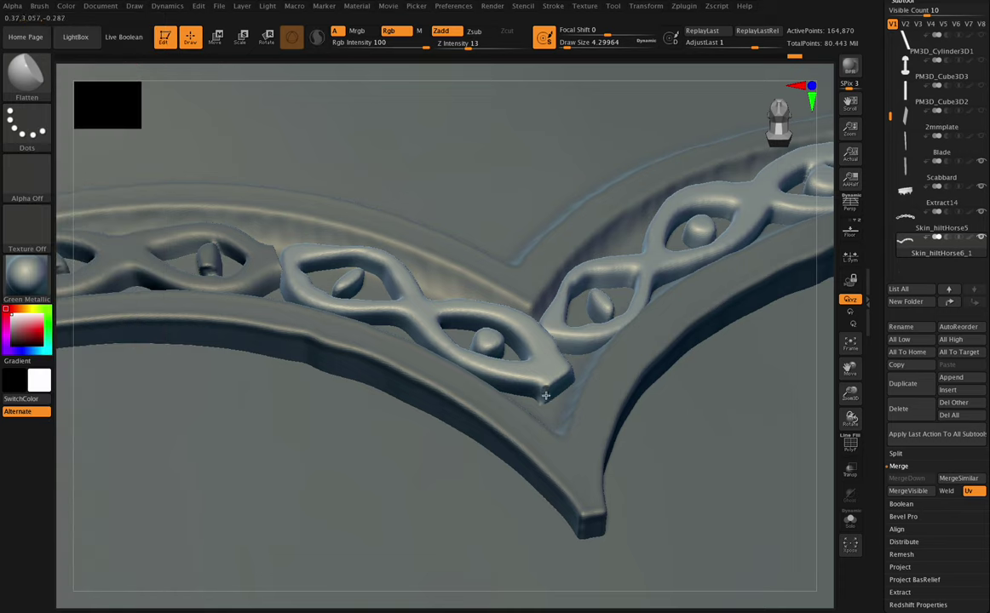
pyautogui.press('shift')
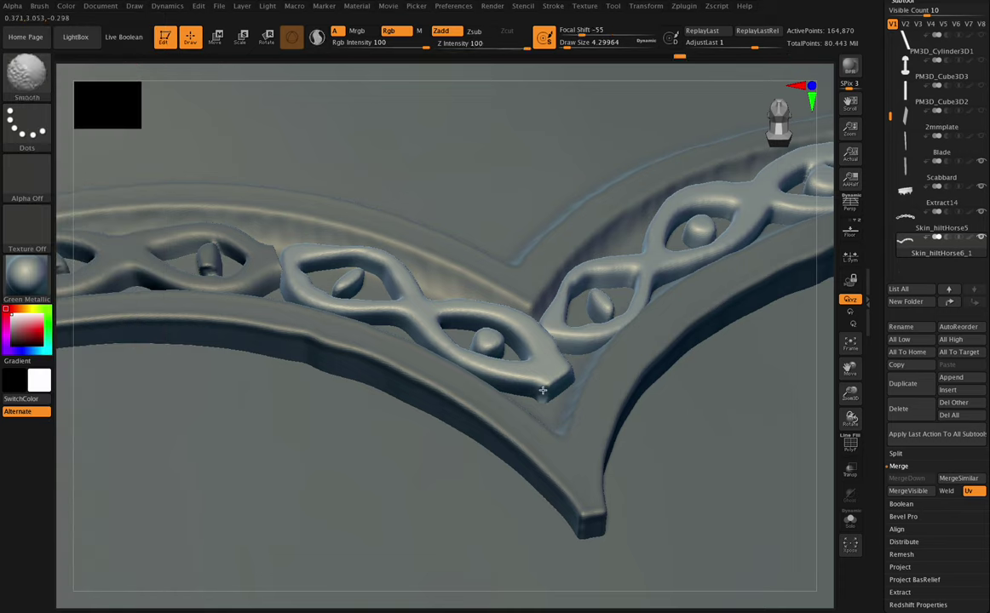
pyautogui.press('shift')
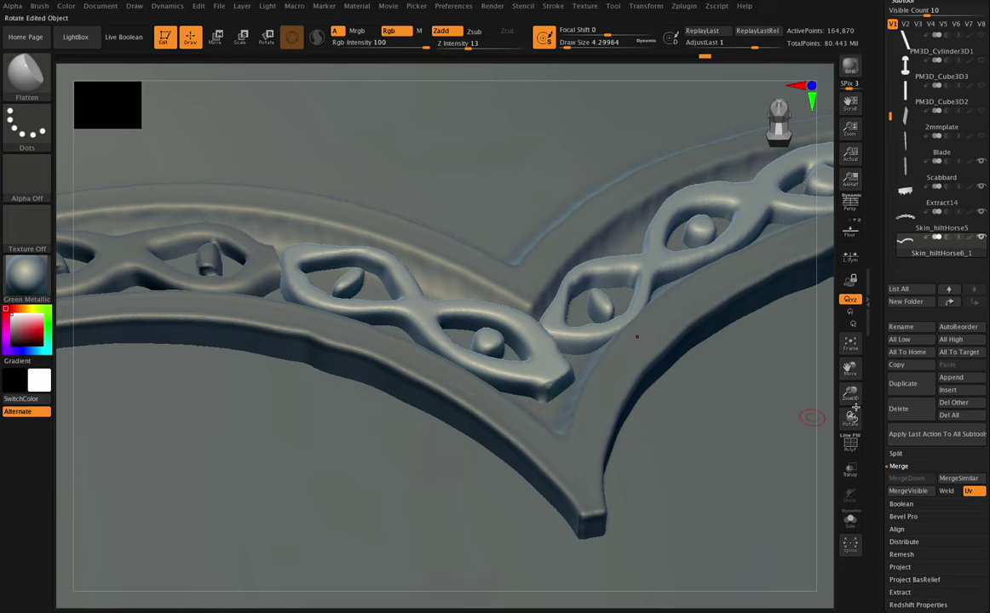
pyautogui.moveTo(853, 417); pyautogui.dragTo(824, 412)
pyautogui.click(47, 83)
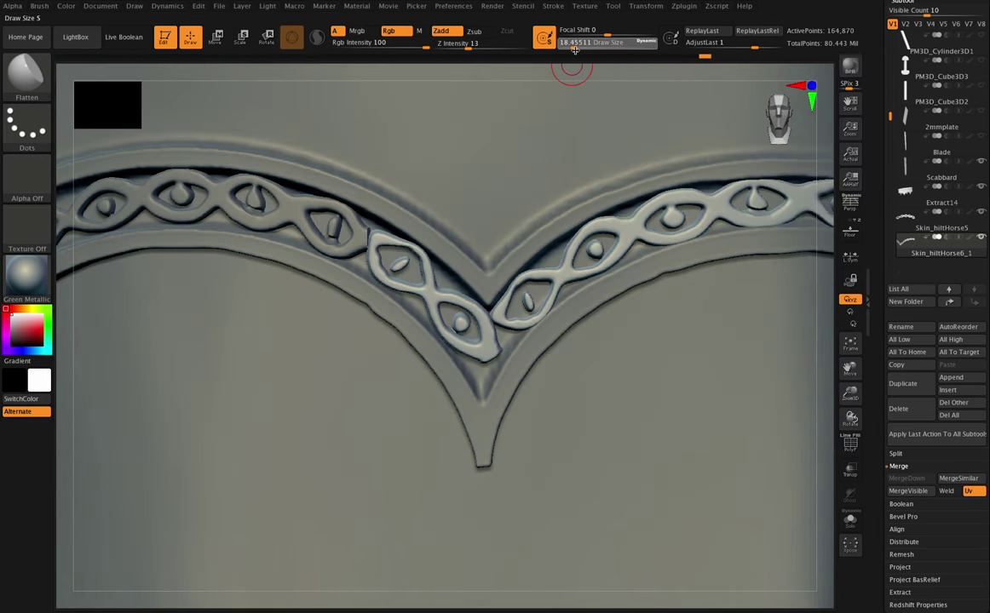
pyautogui.moveTo(573, 45); pyautogui.dragTo(588, 46)
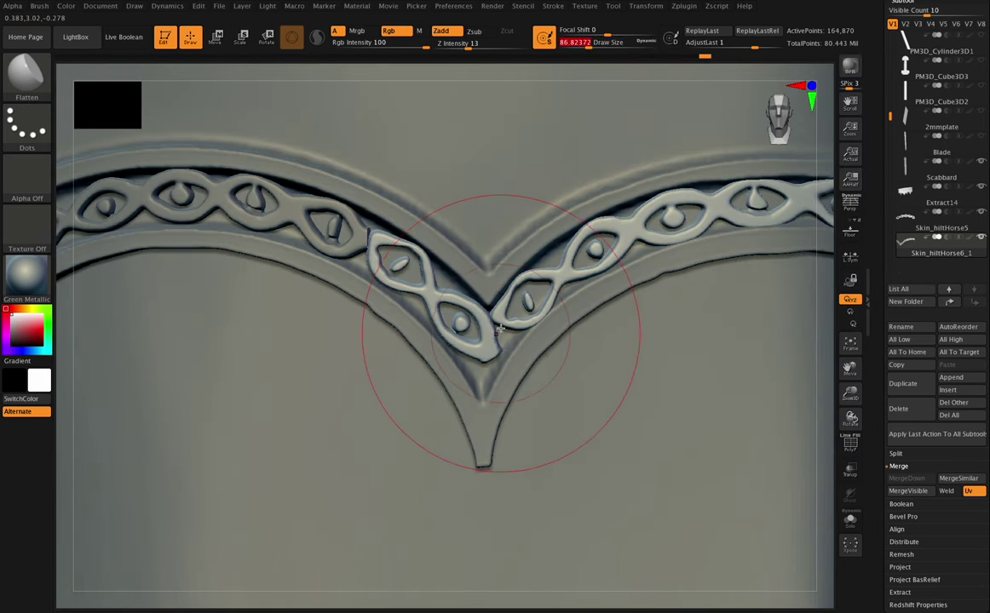
pyautogui.moveTo(493, 323); pyautogui.dragTo(528, 311)
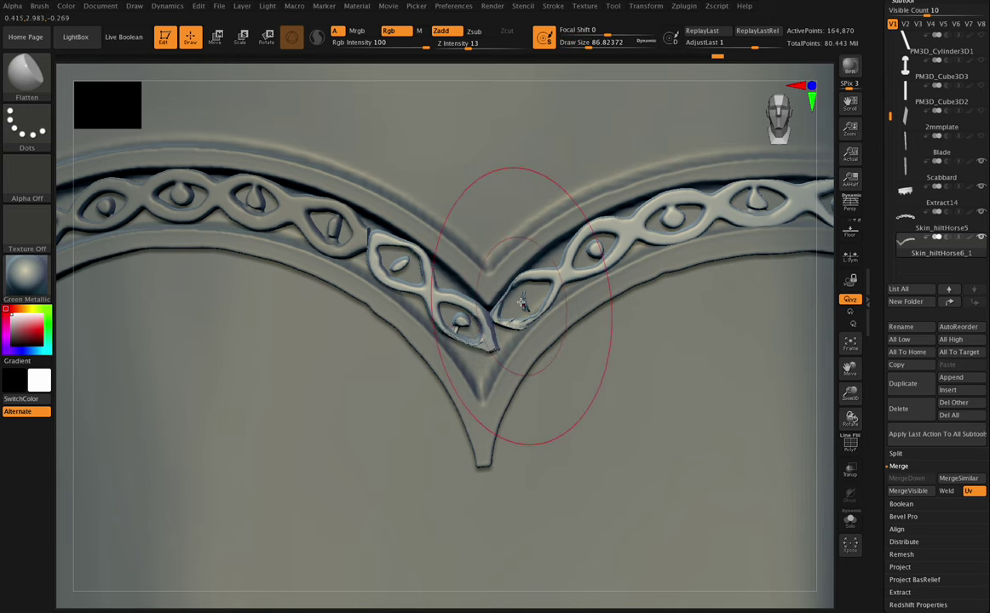
pyautogui.hotkey('ctrl', 'z')
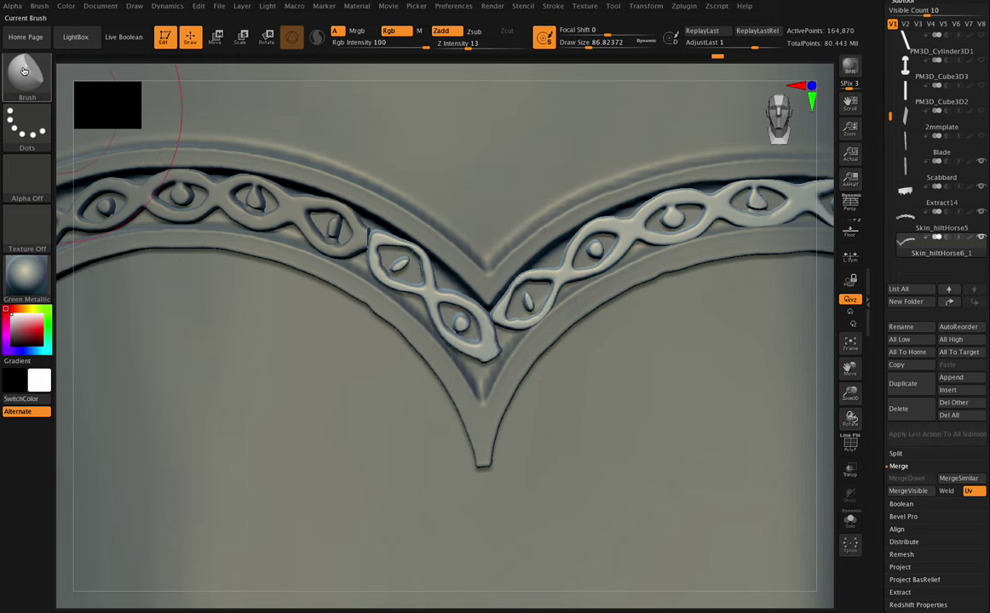
# - Reshape the links meeting at the corner with the Move brush at draw size 53.79429
pyautogui.click(24, 70)
pyautogui.click(347, 83)
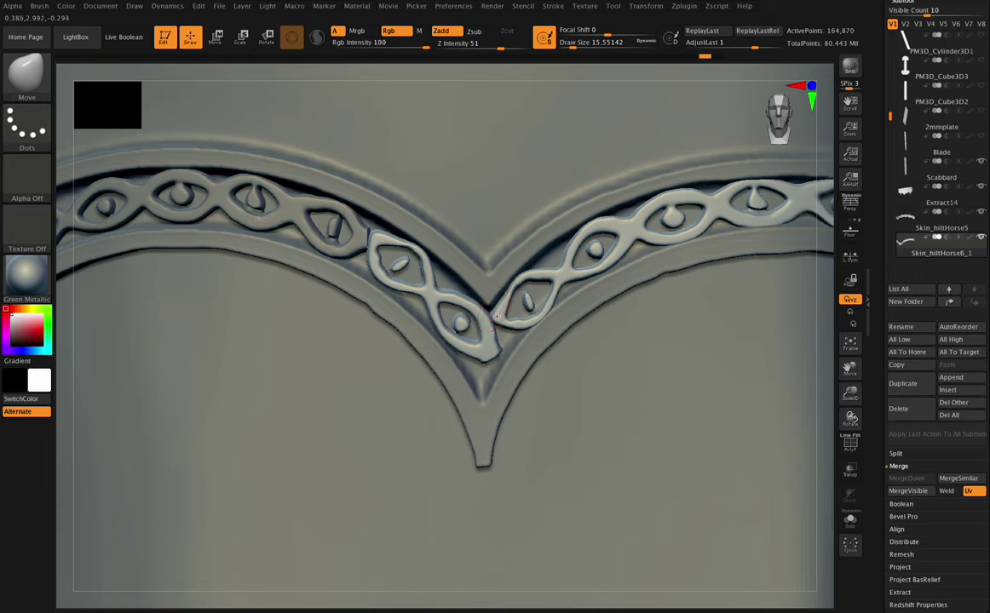
pyautogui.moveTo(570, 45); pyautogui.dragTo(582, 45)
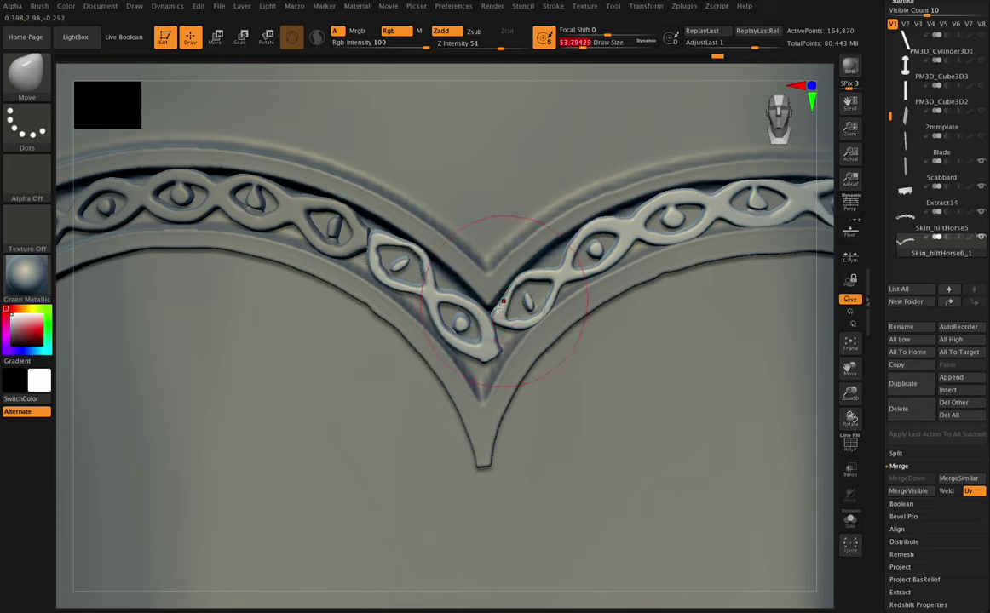
pyautogui.moveTo(492, 313); pyautogui.dragTo(501, 325)
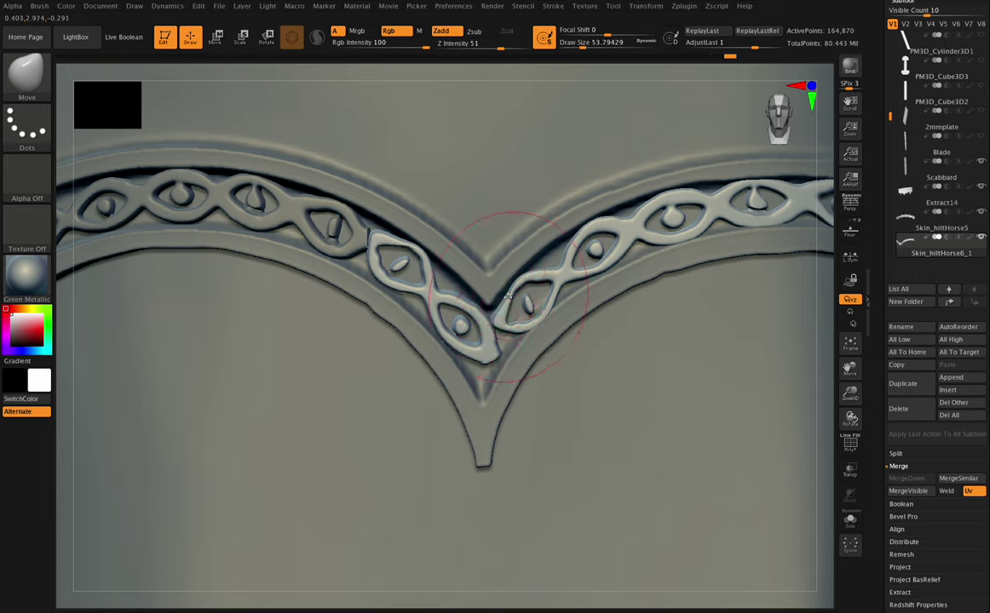
# - Duplicate the merged side strip and mirror the copy across the X axis onto the opposite side of the front arch
pyautogui.moveTo(851, 394); pyautogui.dragTo(841, 374)
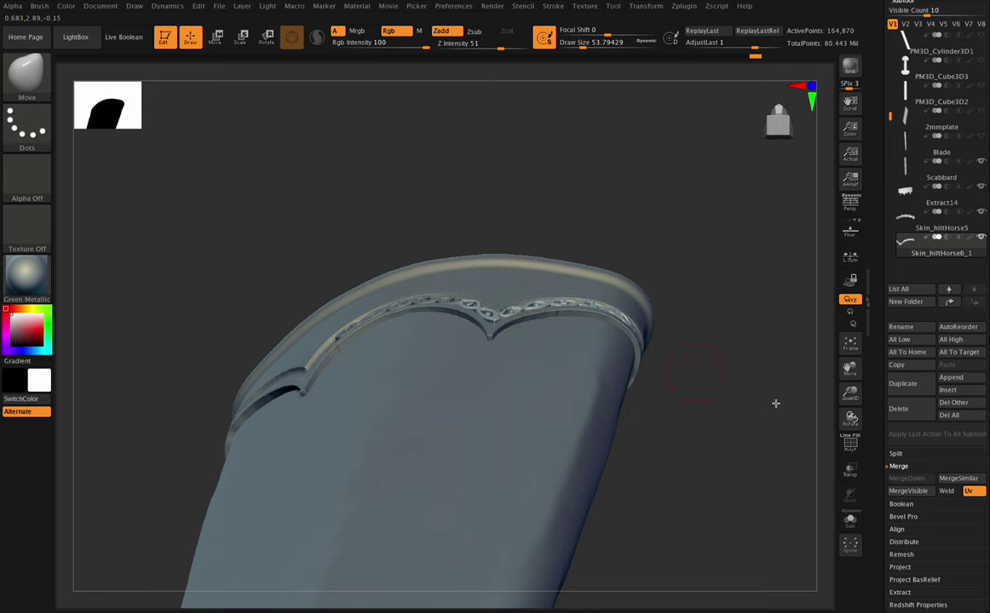
pyautogui.moveTo(850, 418); pyautogui.dragTo(851, 445)
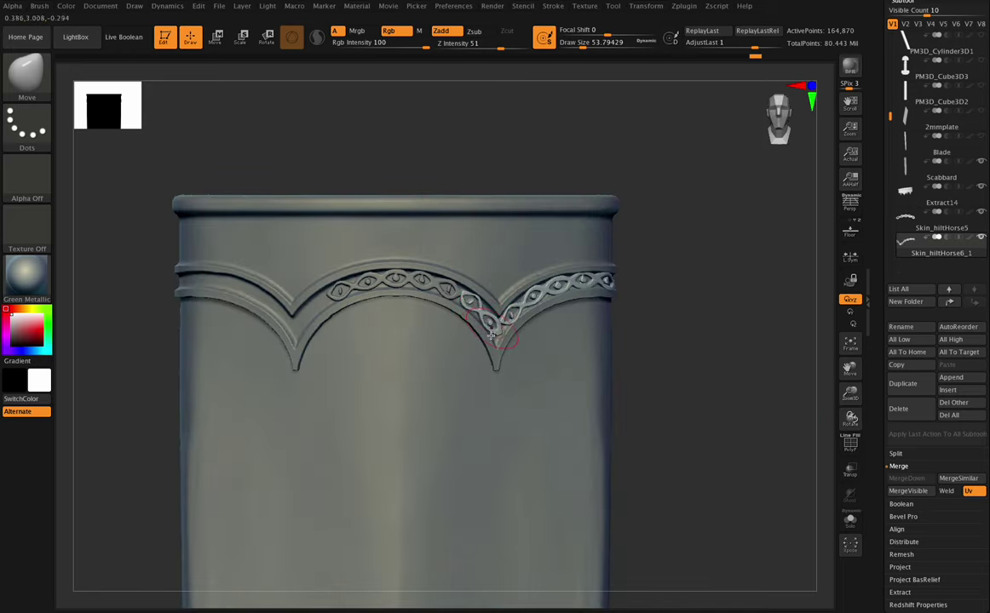
pyautogui.moveTo(844, 392); pyautogui.dragTo(845, 384)
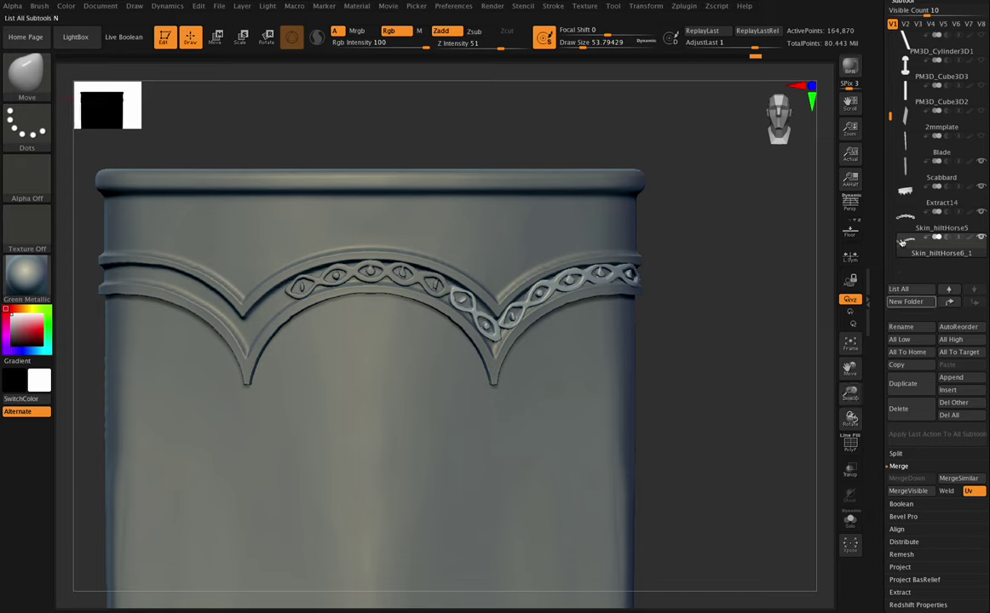
pyautogui.scroll(-3, 929, 357)
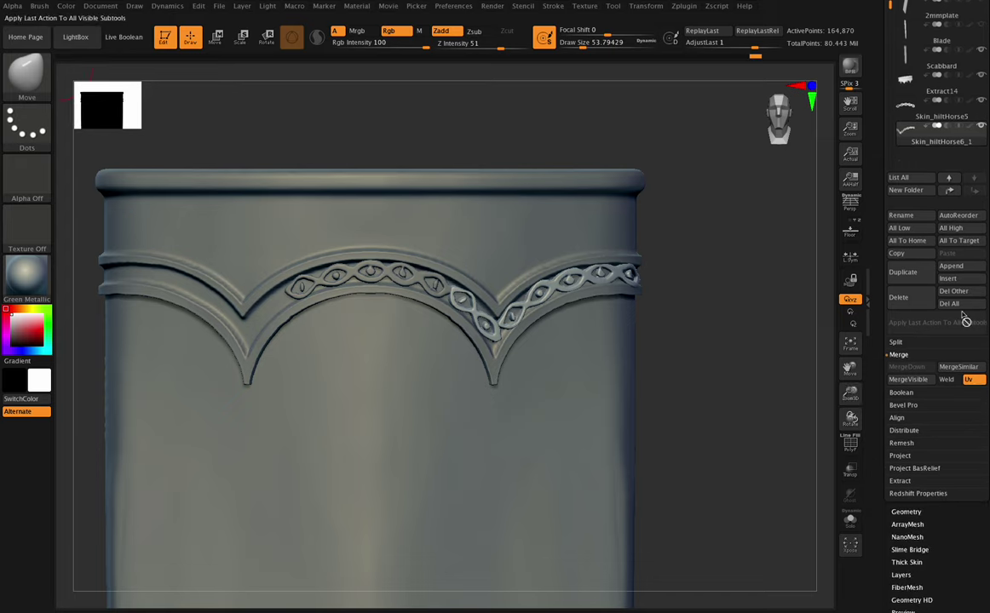
pyautogui.click(903, 271)
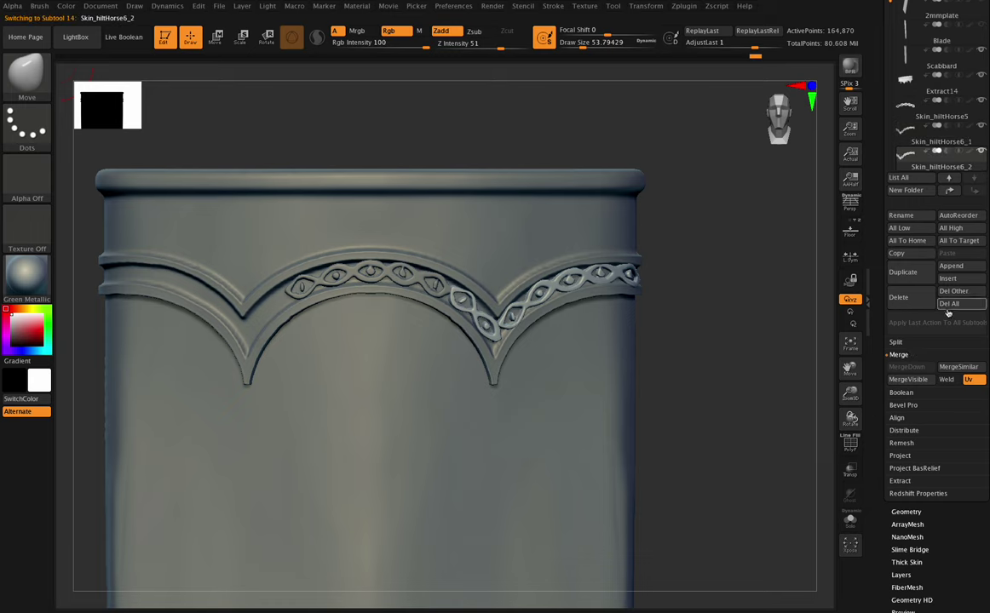
pyautogui.scroll(-5, 939, 408)
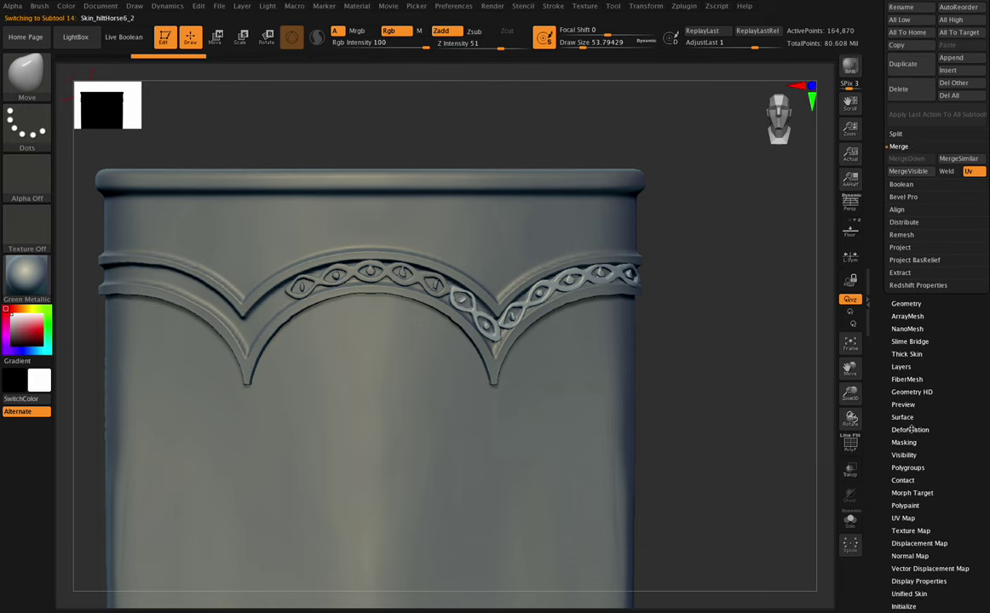
pyautogui.click(910, 430)
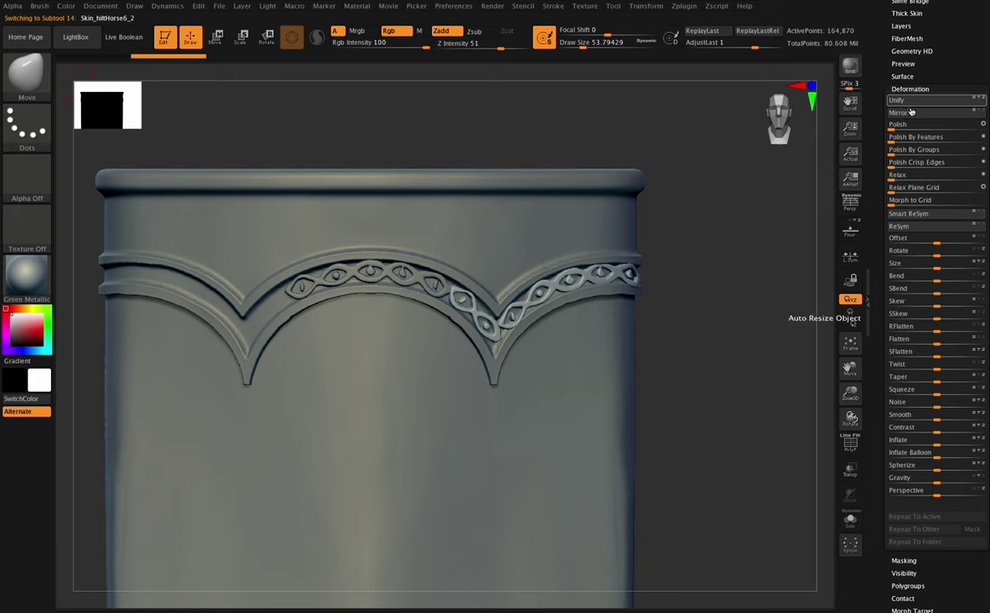
pyautogui.click(974, 113)
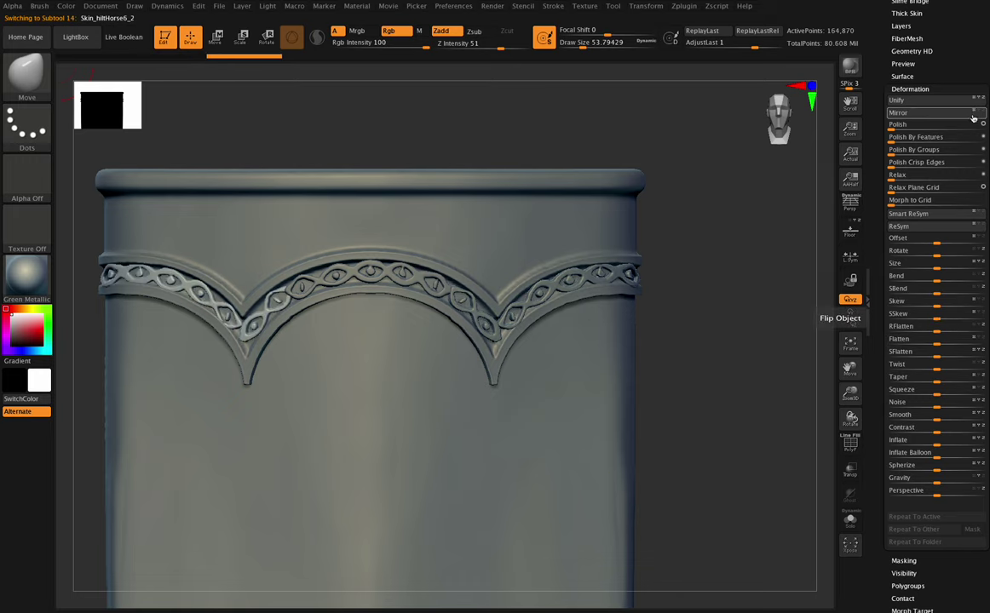
# - Select the front arch's ornament strip and merge it down with both side strips into one subtool
pyautogui.moveTo(850, 418); pyautogui.dragTo(821, 526)
pyautogui.moveTo(953, 59); pyautogui.dragTo(950, 116)
pyautogui.click(907, 6)
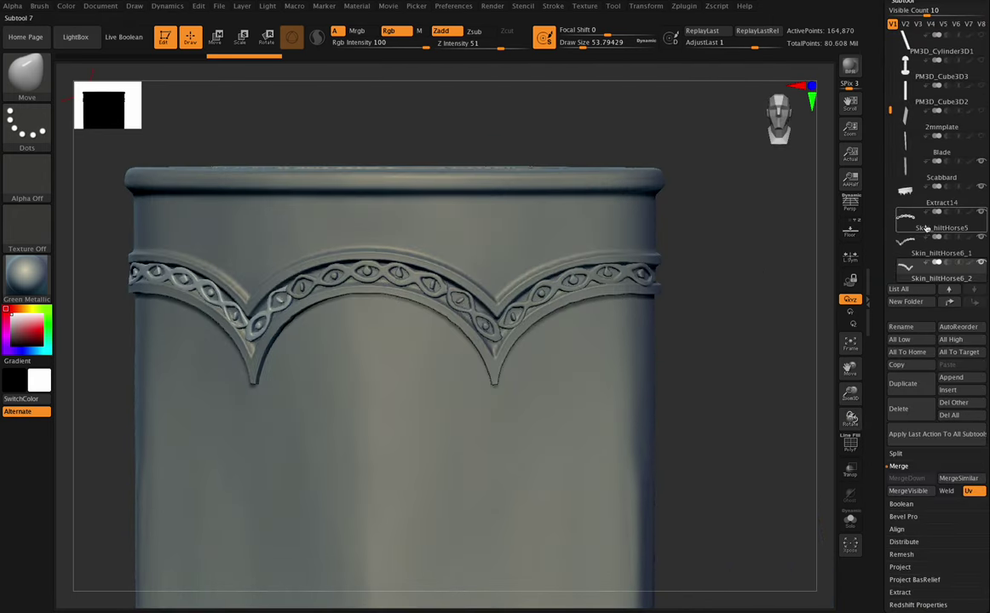
pyautogui.click(927, 228)
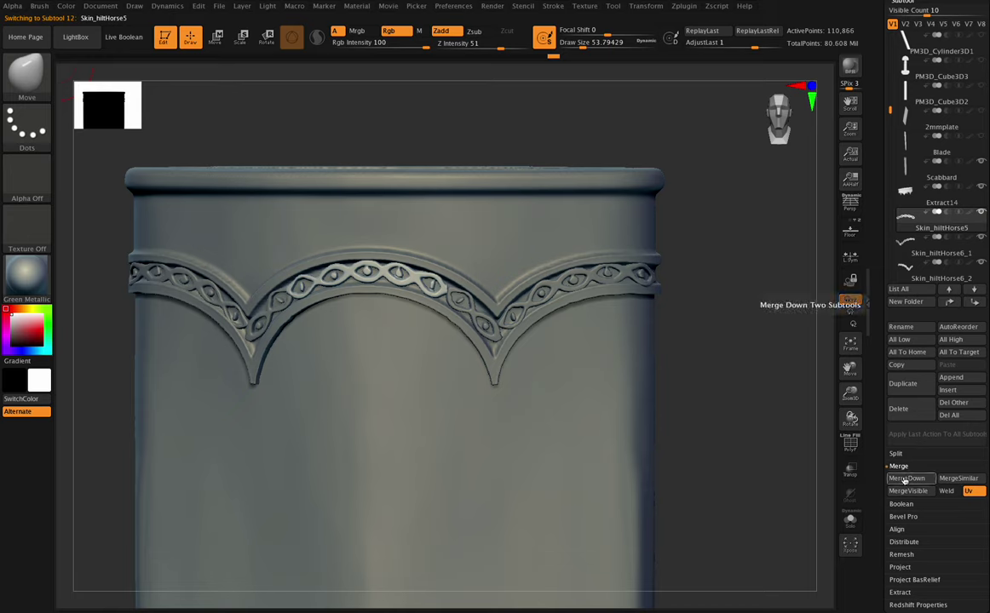
pyautogui.click(906, 480)
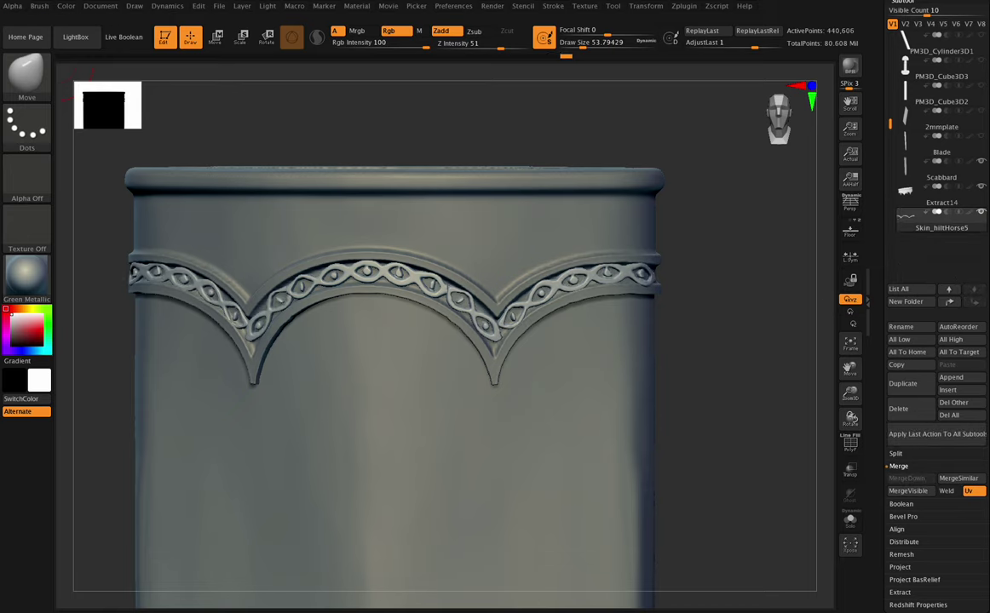
# - Duplicate the merged ornament chain and mirror the copy across the Z axis onto the back of the collar
pyautogui.click(906, 394)
pyautogui.moveTo(988, 517); pyautogui.dragTo(972, 255)
pyautogui.scroll(-2, 920, 417)
pyautogui.click(908, 428)
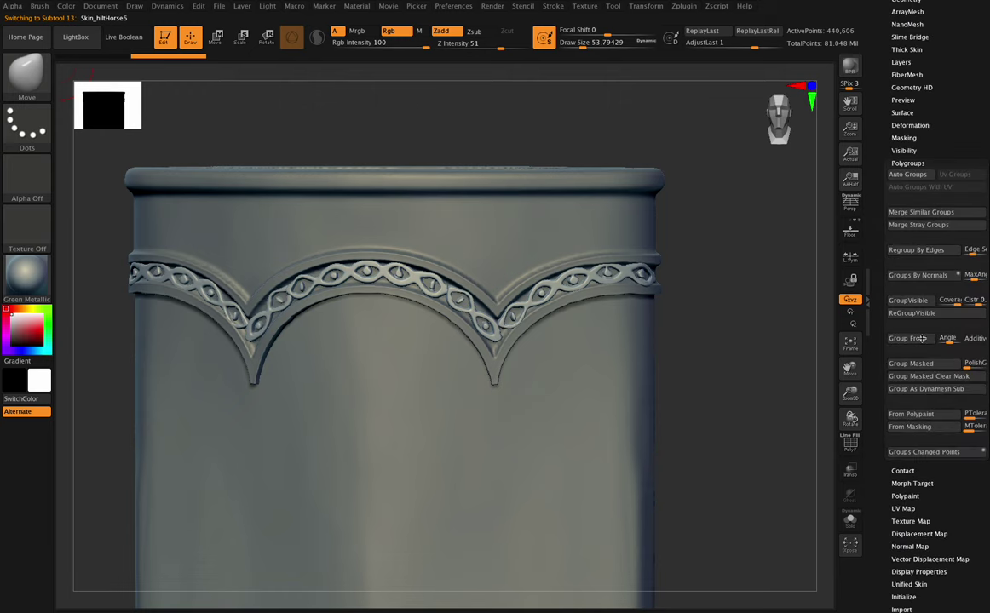
pyautogui.click(908, 125)
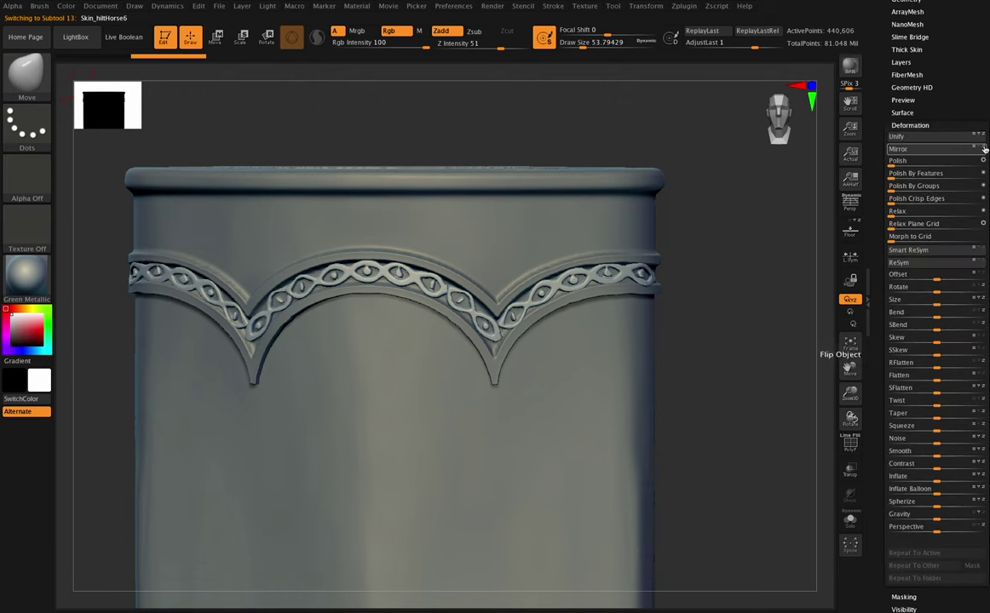
pyautogui.click(975, 149)
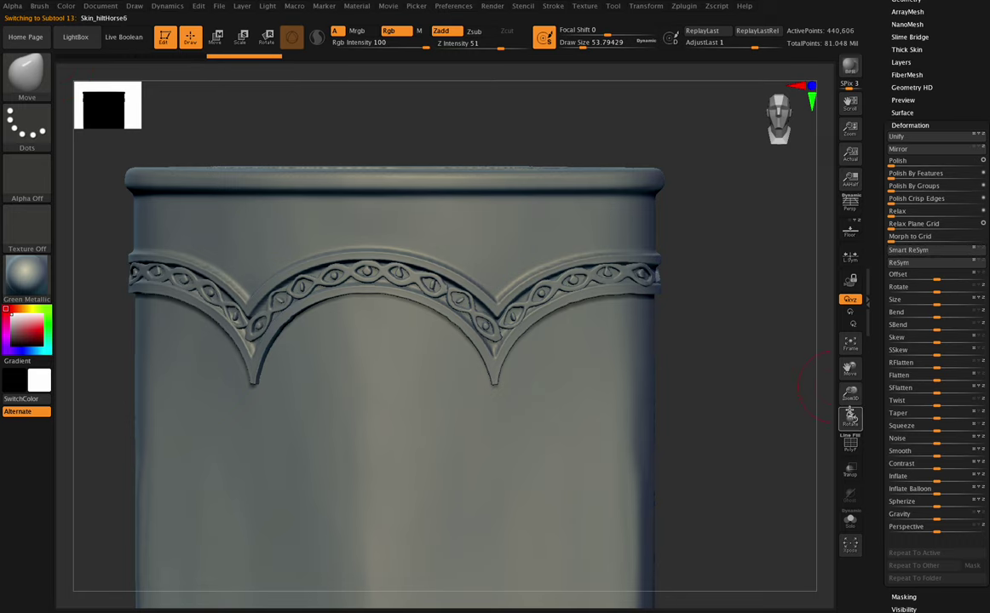
# - Examine from the side and below how the front and back ornament chains meet at the side arch's crest
pyautogui.moveTo(851, 416)
pyautogui.mouseDown()
pyautogui.moveTo(829, 420)
pyautogui.moveTo(850, 412)
pyautogui.mouseUp()
pyautogui.moveTo(853, 416); pyautogui.dragTo(835, 374)
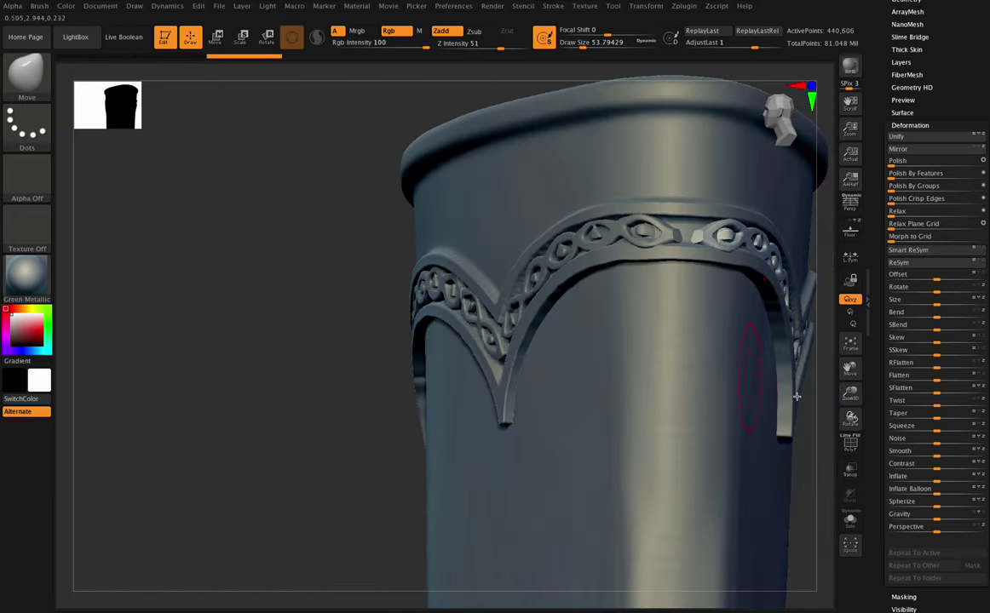
pyautogui.keyDown('shift'); pyautogui.moveTo(850, 417); pyautogui.dragTo(842, 415); pyautogui.keyUp('shift')
pyautogui.moveTo(851, 369); pyautogui.dragTo(780, 371)
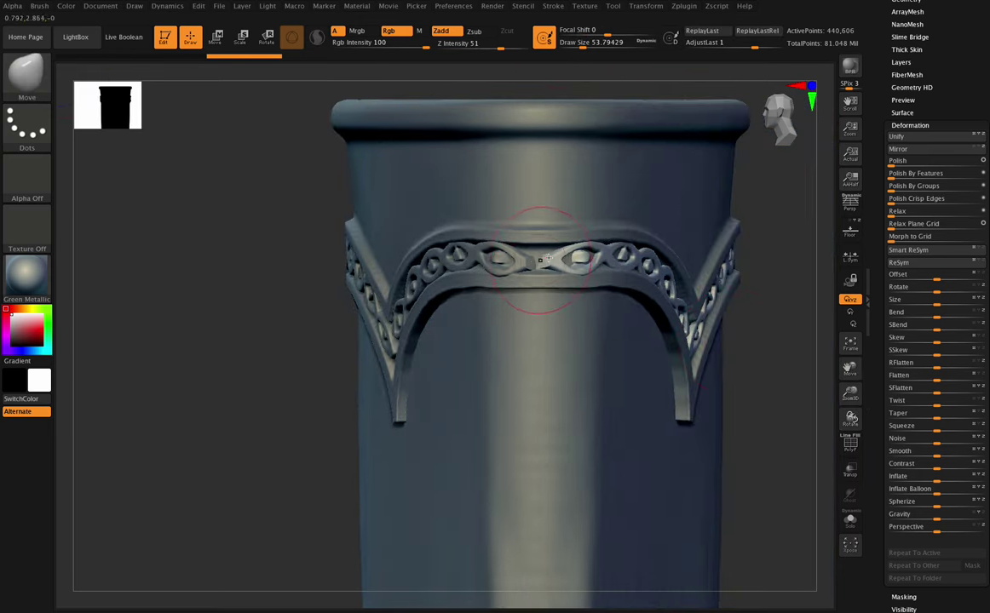
pyautogui.moveTo(851, 416); pyautogui.dragTo(710, 316)
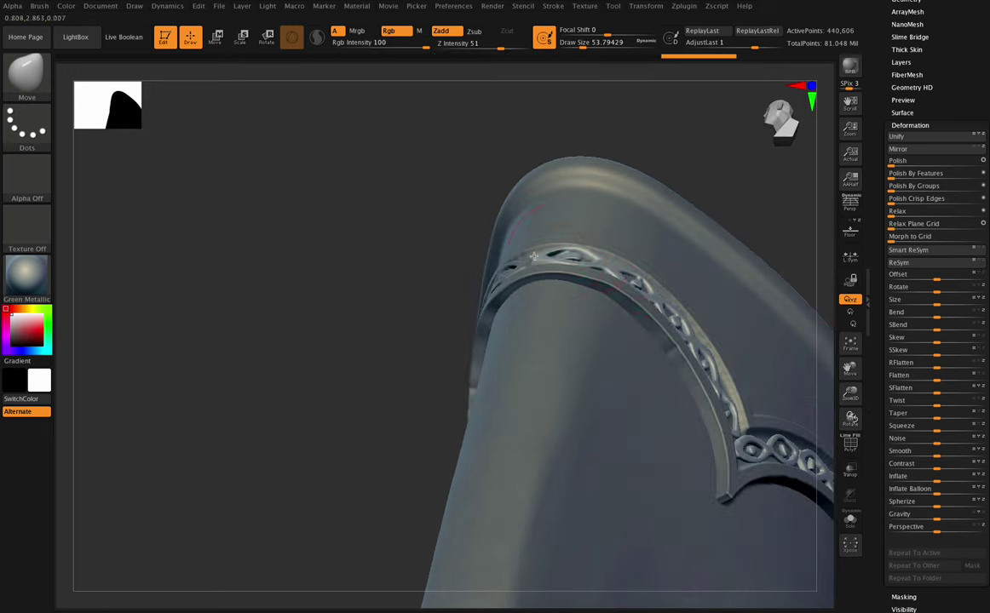
# - Select the Skin_hiltHorse5 chain and pull its end to the side arch's crest with the Move brush, reducing the draw size to 28.75
pyautogui.moveTo(850, 418)
pyautogui.mouseDown()
pyautogui.moveTo(868, 440)
pyautogui.moveTo(858, 421)
pyautogui.mouseUp()
pyautogui.press('shift')
pyautogui.keyDown('alt'); pyautogui.click(538, 275); pyautogui.keyUp('alt')
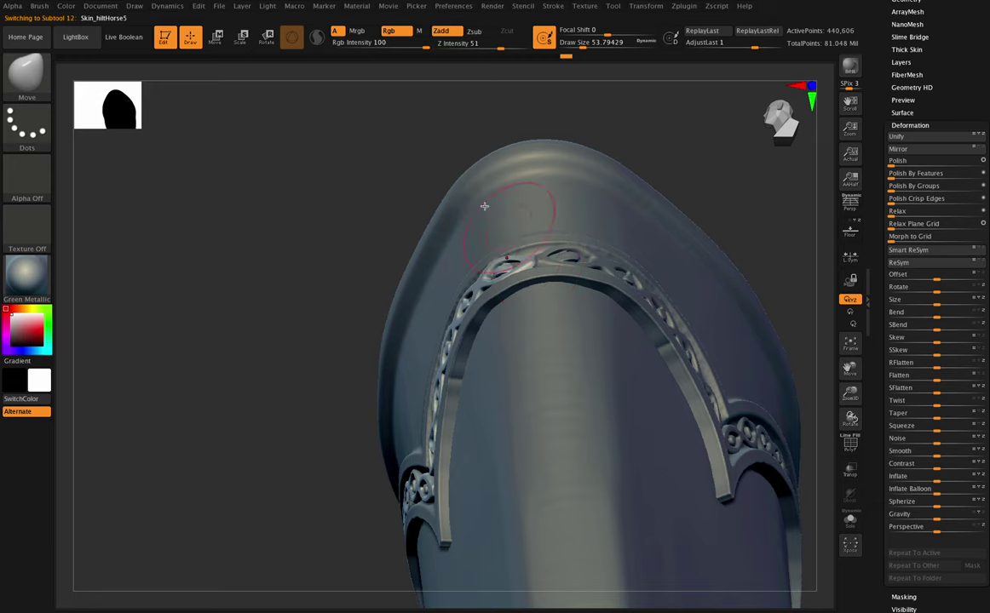
pyautogui.moveTo(463, 174); pyautogui.dragTo(550, 263)
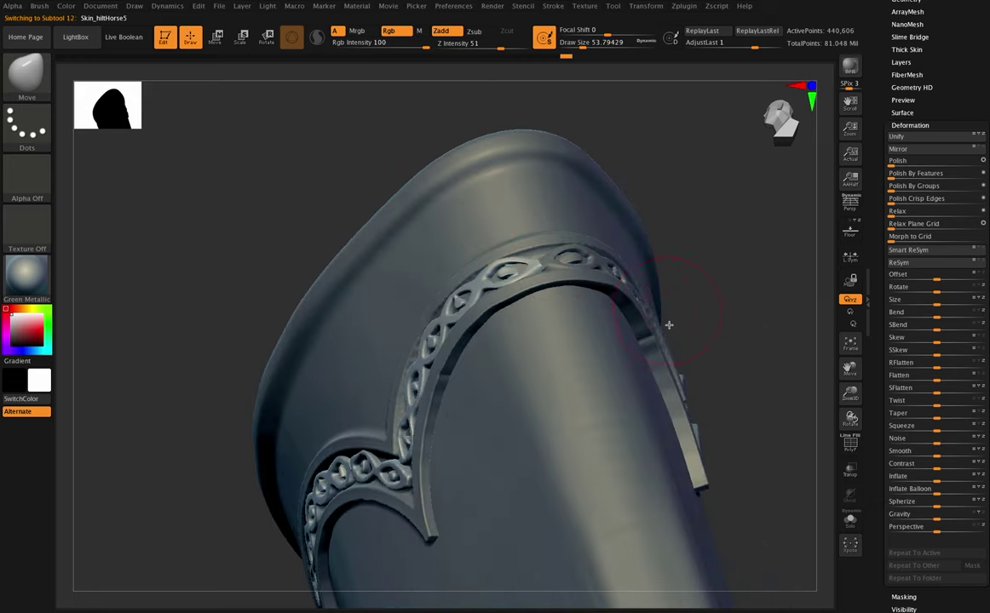
pyautogui.moveTo(719, 315)
pyautogui.mouseDown()
pyautogui.moveTo(699, 380)
pyautogui.moveTo(740, 394)
pyautogui.moveTo(515, 261)
pyautogui.mouseUp()
pyautogui.moveTo(848, 395)
pyautogui.mouseDown()
pyautogui.moveTo(843, 424)
pyautogui.moveTo(836, 362)
pyautogui.moveTo(612, 284)
pyautogui.mouseUp()
pyautogui.moveTo(430, 290); pyautogui.dragTo(430, 285)
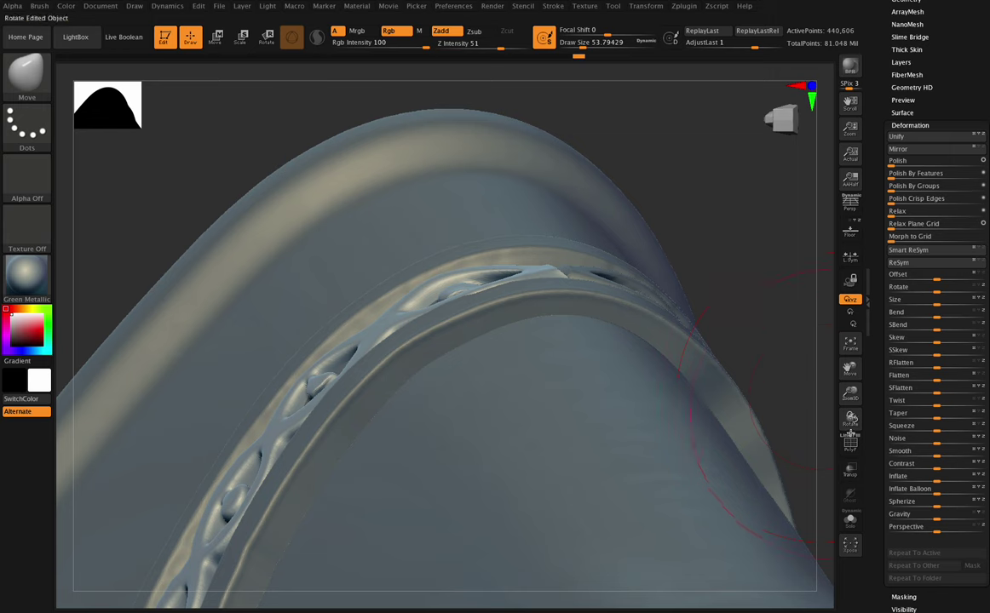
pyautogui.moveTo(852, 430); pyautogui.dragTo(809, 487)
pyautogui.moveTo(590, 44); pyautogui.dragTo(554, 42)
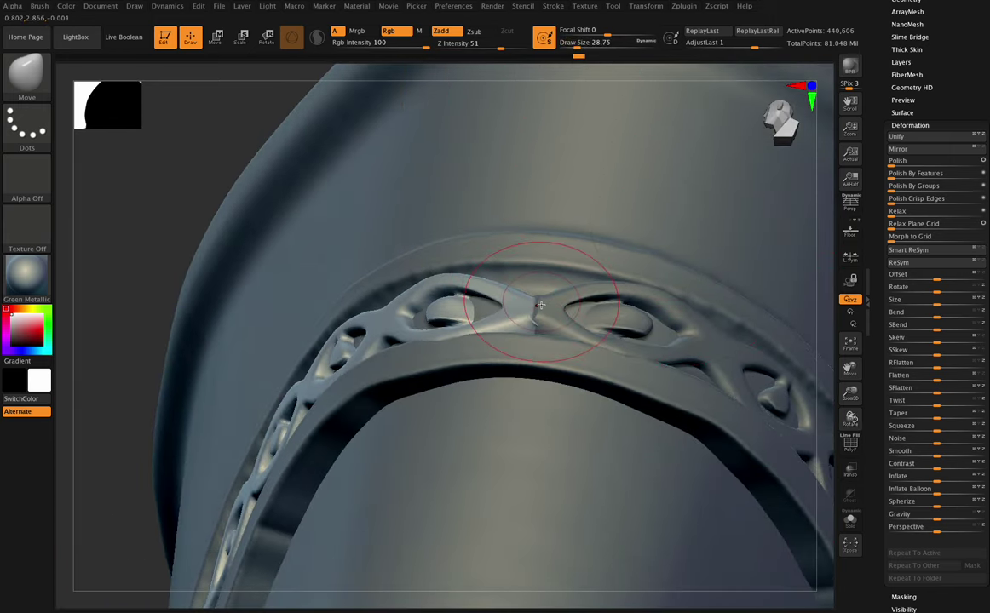
pyautogui.moveTo(850, 418); pyautogui.dragTo(850, 388)
# - Shape the Skin_hiltHorse5 chain's other end against the collar at the opposite side arch's crest with the Move brush
pyautogui.click(620, 7)
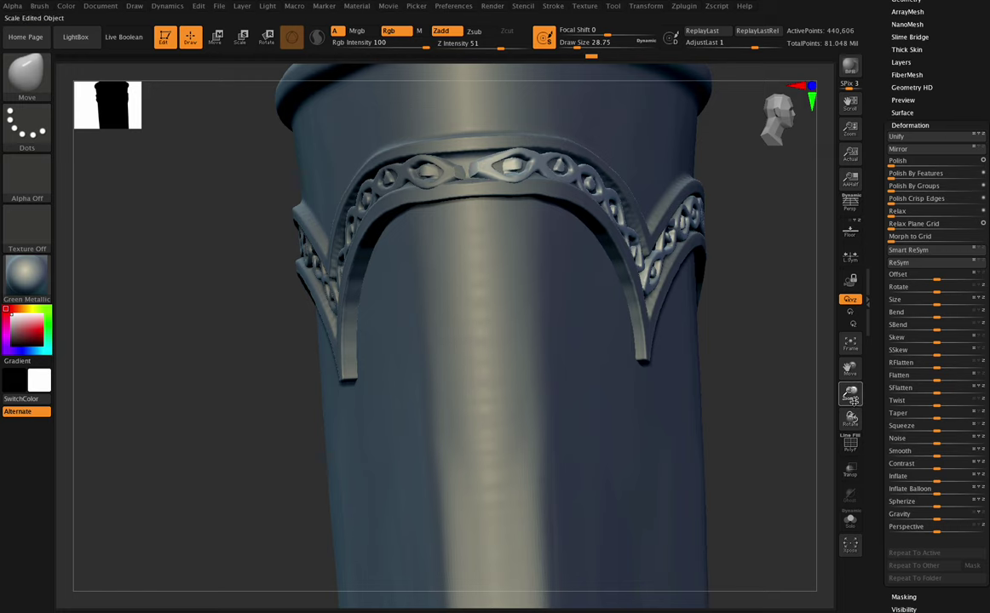
pyautogui.moveTo(854, 406)
pyautogui.mouseDown()
pyautogui.moveTo(857, 420)
pyautogui.moveTo(839, 407)
pyautogui.mouseUp()
pyautogui.moveTo(519, 154)
pyautogui.mouseDown()
pyautogui.moveTo(512, 142)
pyautogui.moveTo(484, 155)
pyautogui.mouseUp()
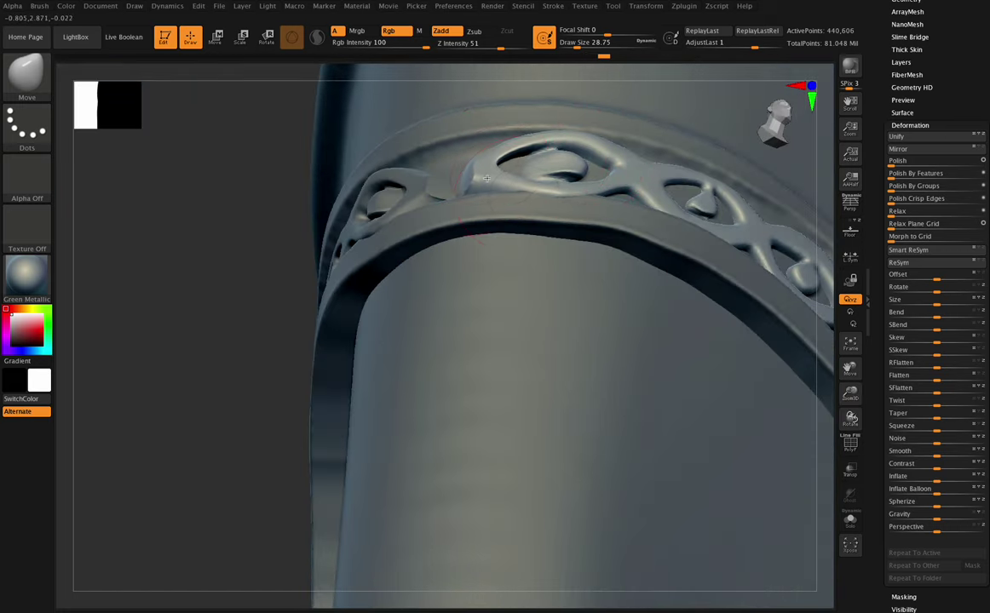
pyautogui.moveTo(840, 412); pyautogui.dragTo(543, 197)
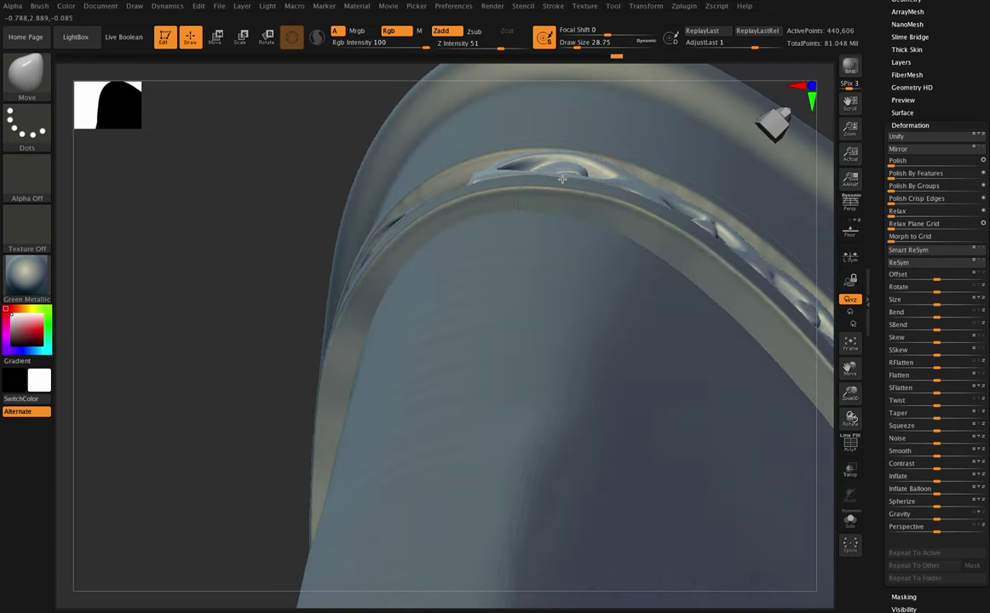
pyautogui.moveTo(771, 384); pyautogui.dragTo(637, 261)
# - Select the Skin_hiltHorse6 chain and nudge its end eye at the opposite side arch's crest with the Move brush
pyautogui.keyDown('alt'); pyautogui.click(457, 210); pyautogui.keyUp('alt')
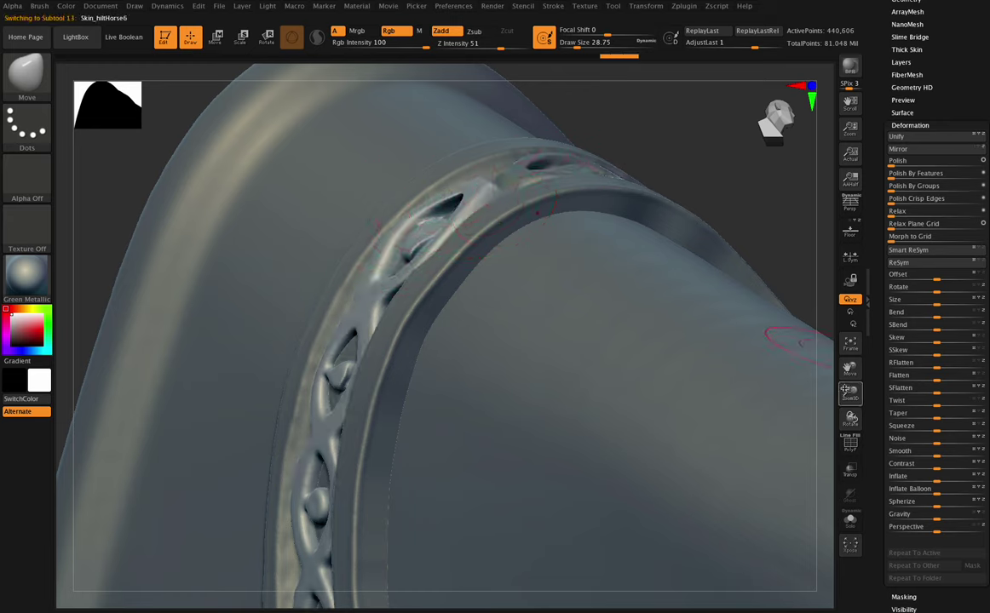
pyautogui.moveTo(849, 417); pyautogui.dragTo(851, 411)
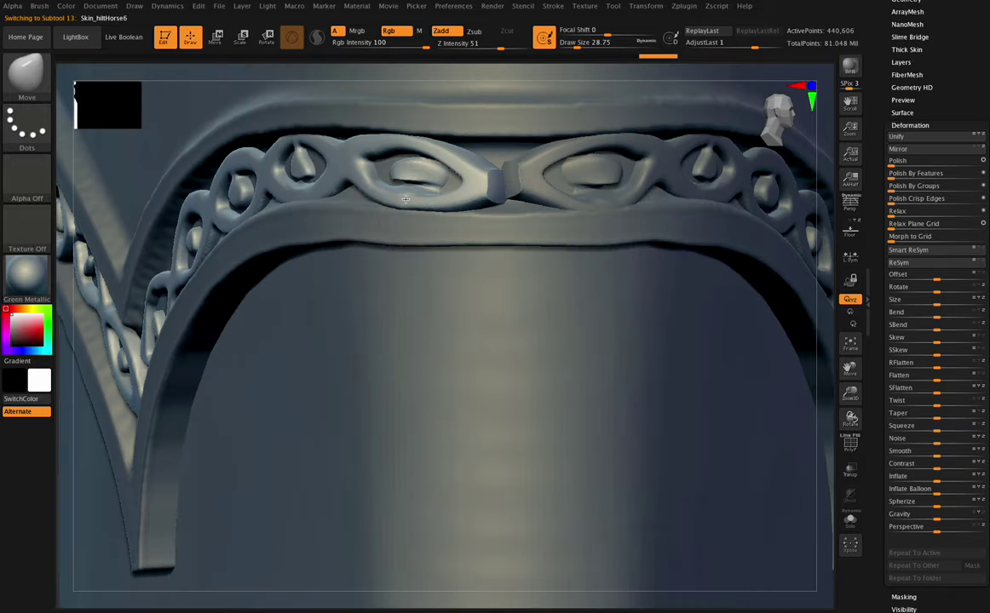
pyautogui.moveTo(405, 199); pyautogui.dragTo(406, 195)
pyautogui.moveTo(458, 163); pyautogui.dragTo(462, 171)
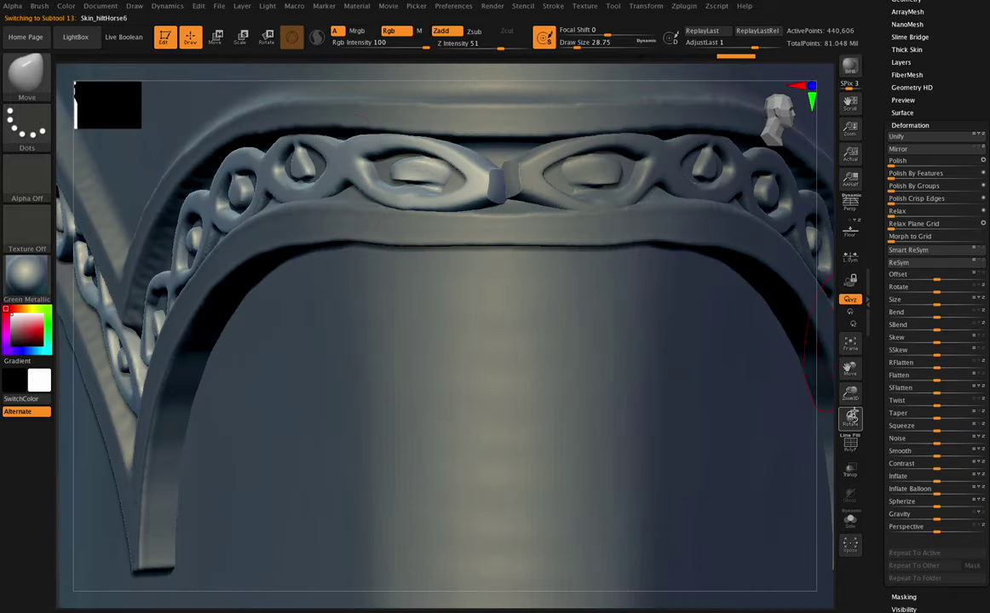
# - Shift the last eyes of the Skin_hiltHorse6 chain toward the neighbouring chain with the Move brush at draw size 59.2
pyautogui.moveTo(777, 380); pyautogui.dragTo(818, 273)
pyautogui.click(584, 48)
pyautogui.moveTo(314, 162); pyautogui.dragTo(327, 163)
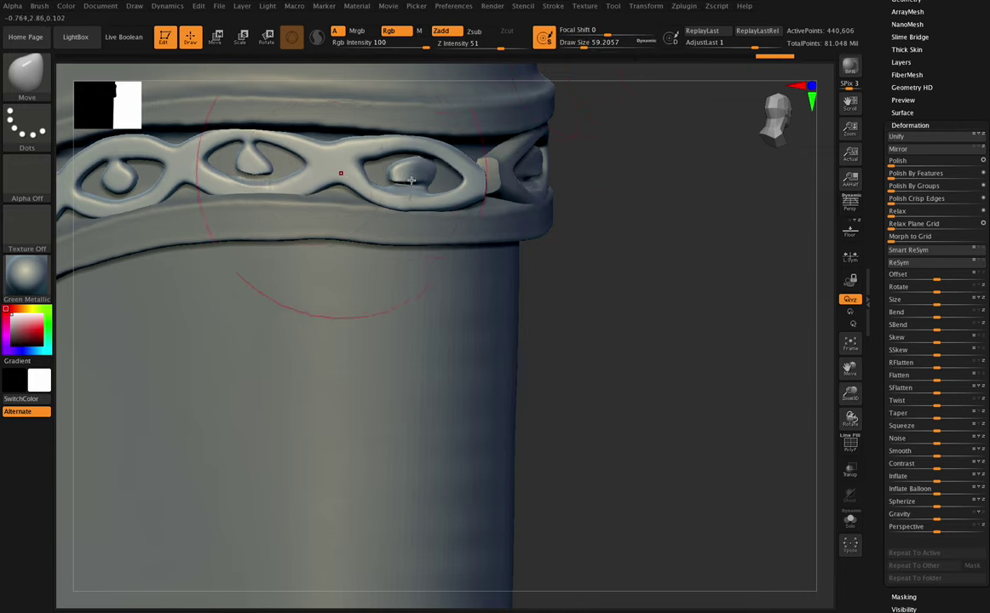
pyautogui.moveTo(421, 181); pyautogui.dragTo(430, 182)
pyautogui.moveTo(848, 417); pyautogui.dragTo(778, 337)
pyautogui.moveTo(848, 417); pyautogui.dragTo(758, 400)
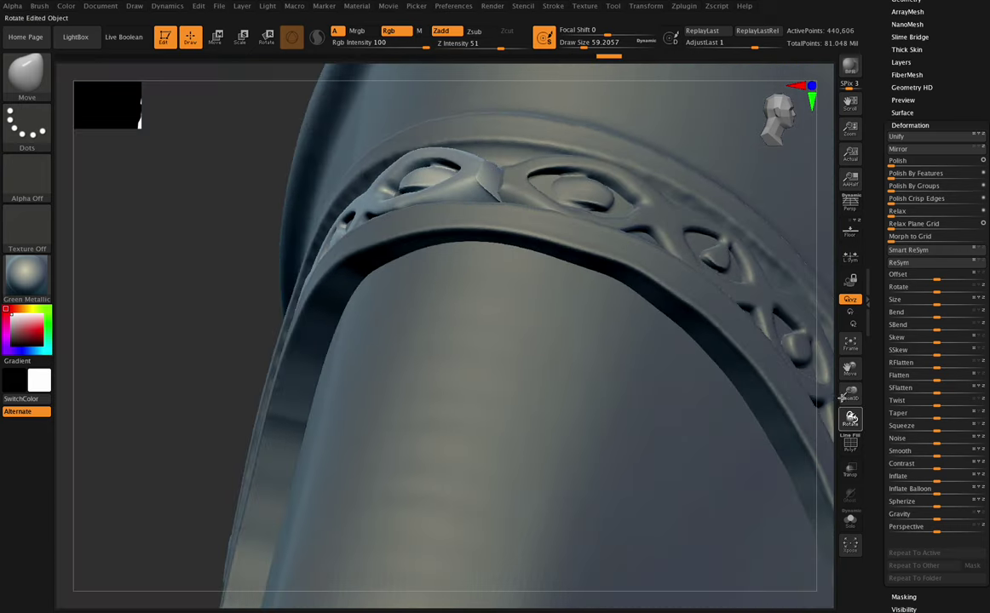
# - Refine how the Skin_hiltHorse6 chain's tip meets the neighbouring chain with the Move brush, using draw sizes of 15.55 and 46.17
pyautogui.click(575, 43)
pyautogui.moveTo(573, 41); pyautogui.dragTo(569, 42)
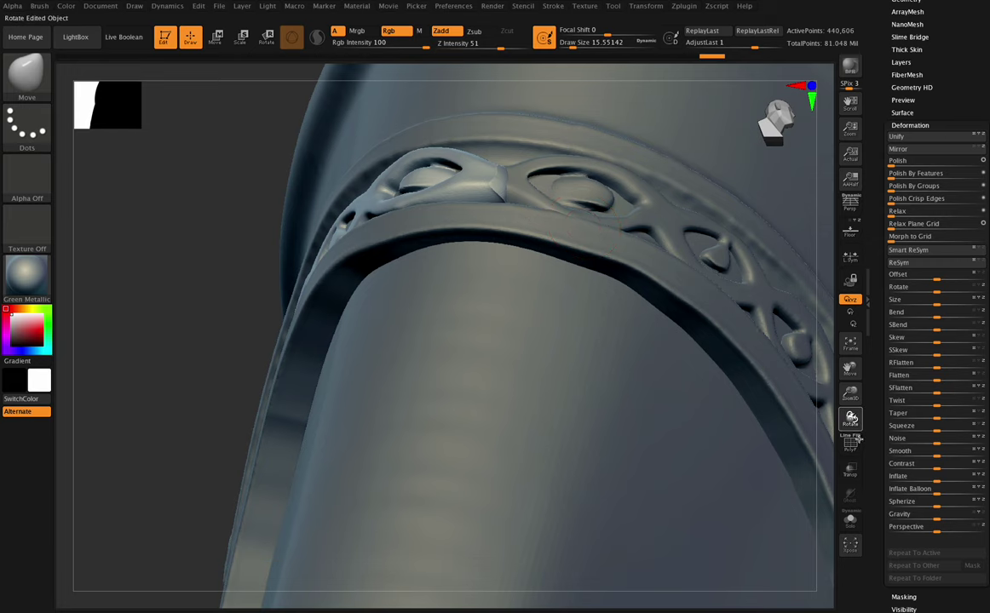
pyautogui.moveTo(860, 443)
pyautogui.mouseDown()
pyautogui.moveTo(857, 407)
pyautogui.moveTo(856, 438)
pyautogui.mouseUp()
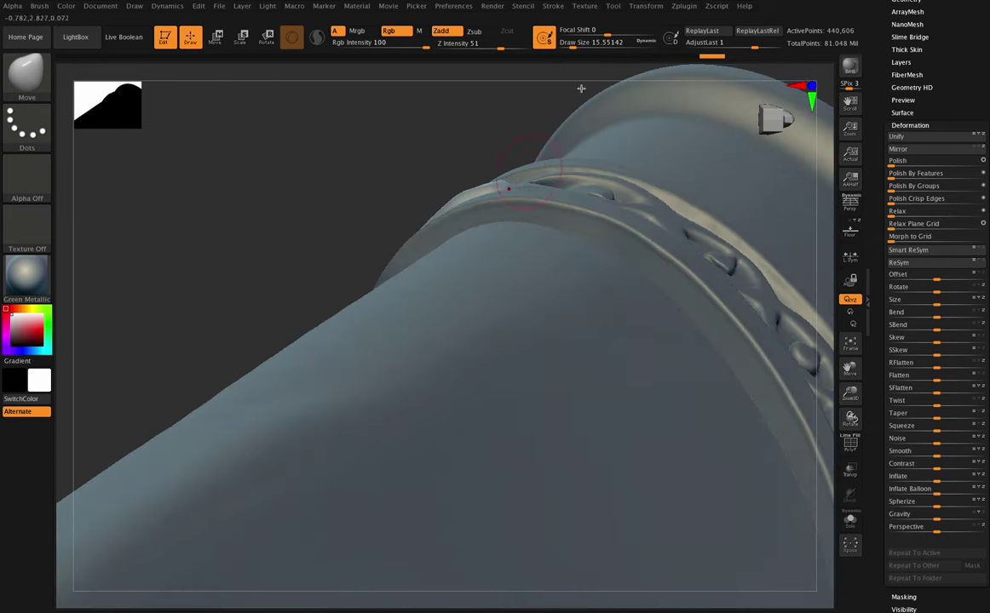
pyautogui.click(581, 44)
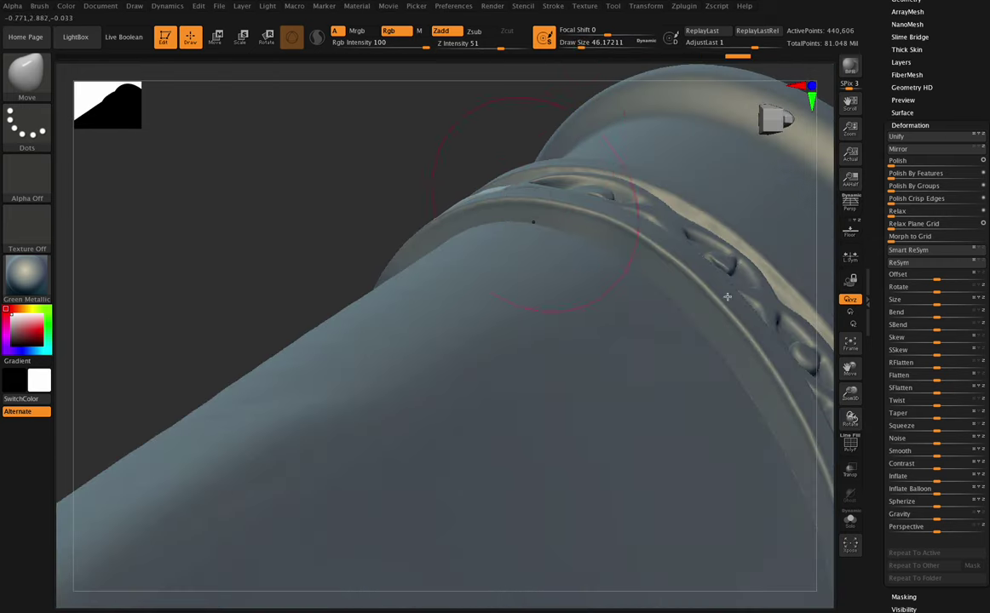
pyautogui.moveTo(866, 443); pyautogui.dragTo(575, 228)
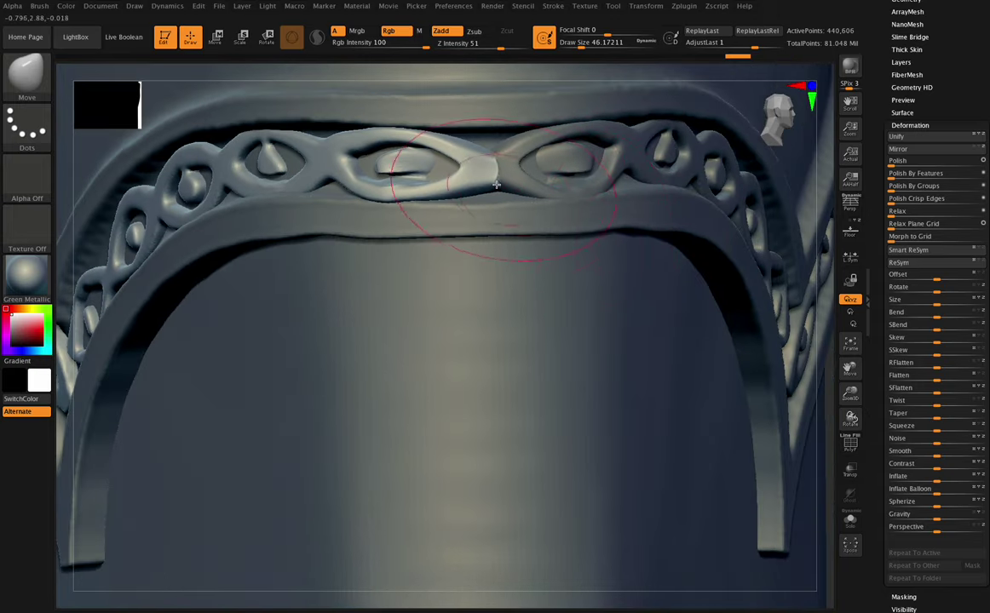
pyautogui.moveTo(497, 185); pyautogui.dragTo(479, 184)
# - Adjust the rim of the Skin_hiltHorse6 chain's end eye near the crest with the Move brush at draw size 26.87
pyautogui.moveTo(846, 418); pyautogui.dragTo(863, 420)
pyautogui.moveTo(578, 47); pyautogui.dragTo(572, 47)
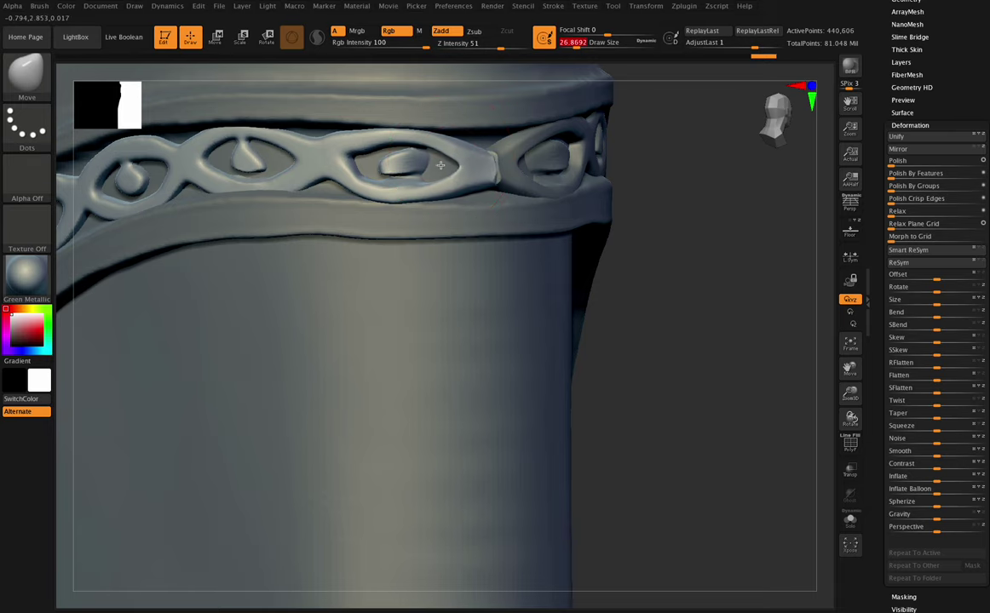
pyautogui.moveTo(441, 165); pyautogui.dragTo(447, 164)
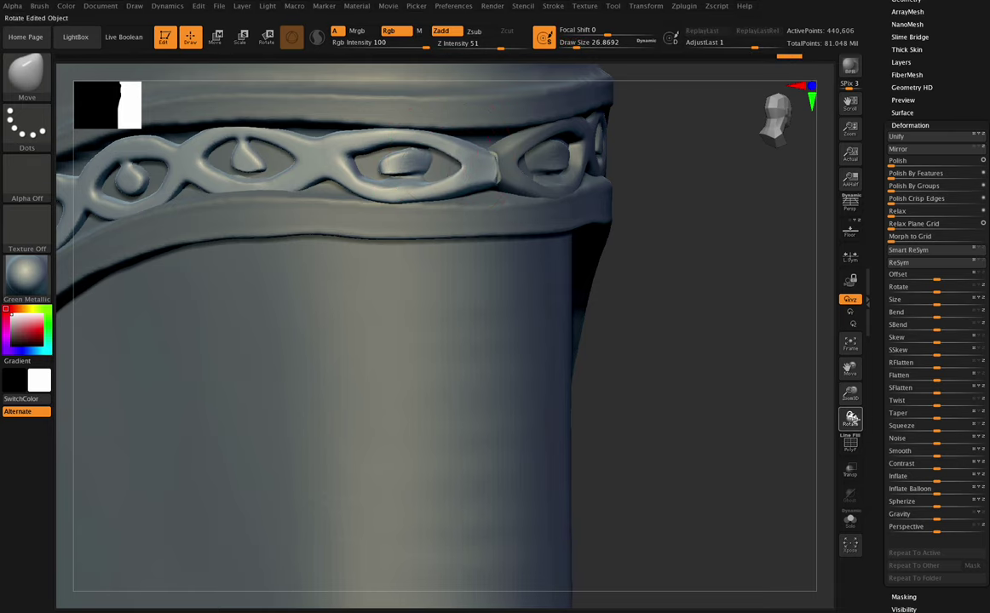
pyautogui.moveTo(773, 381); pyautogui.dragTo(697, 284)
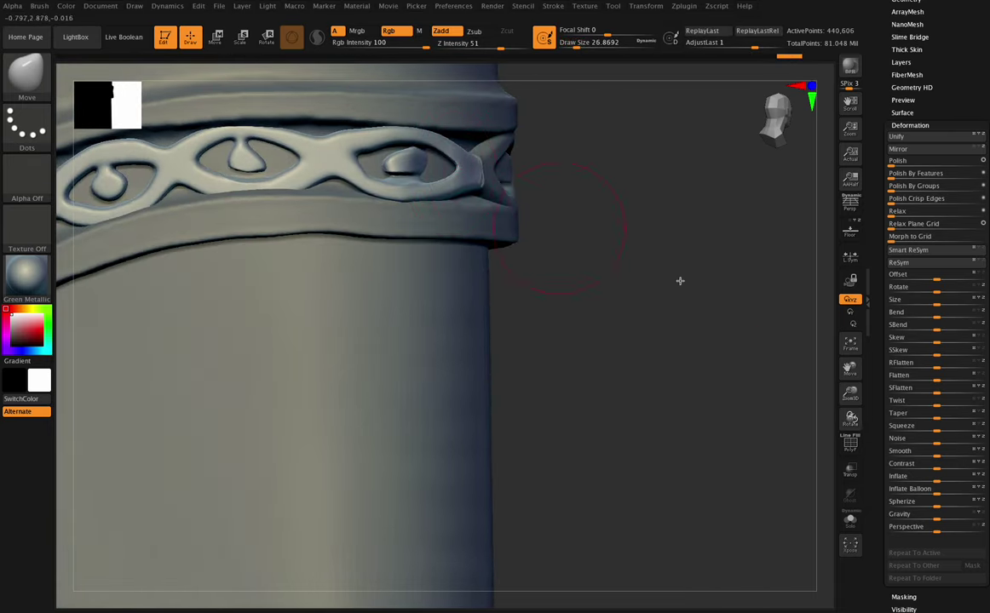
pyautogui.moveTo(853, 397); pyautogui.dragTo(850, 415)
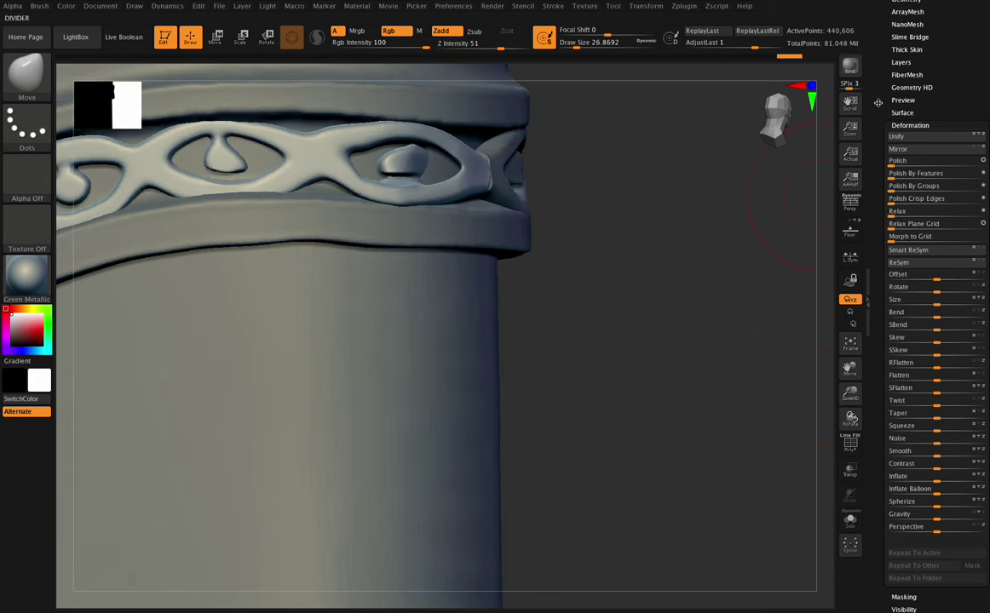
# - Select the Skin_hiltHorse5 subtool and merge it down with Skin_hiltHorse6 into one ornament chain
pyautogui.scroll(3, 919, 114)
pyautogui.click(904, 102)
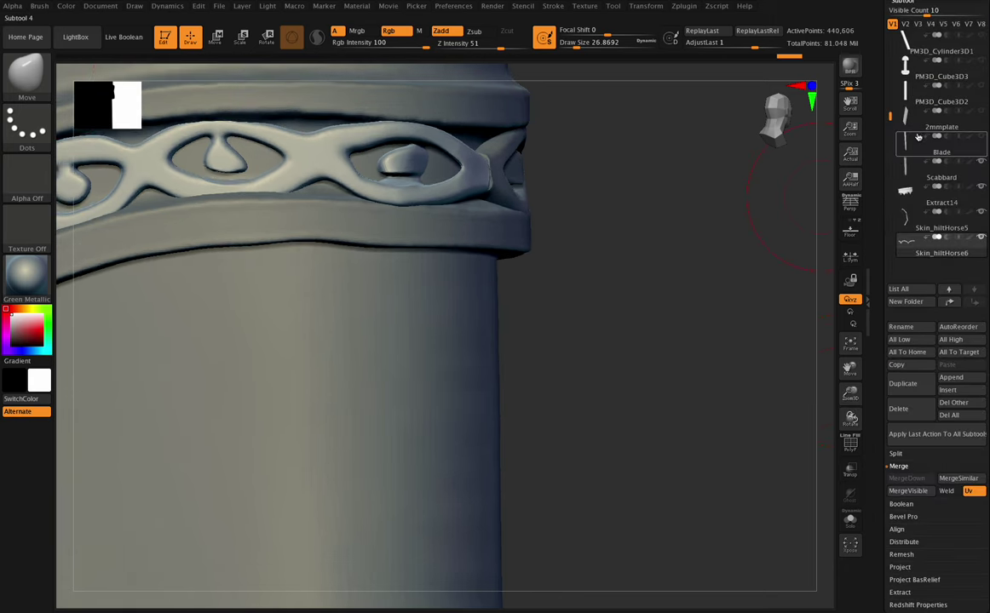
pyautogui.click(980, 218)
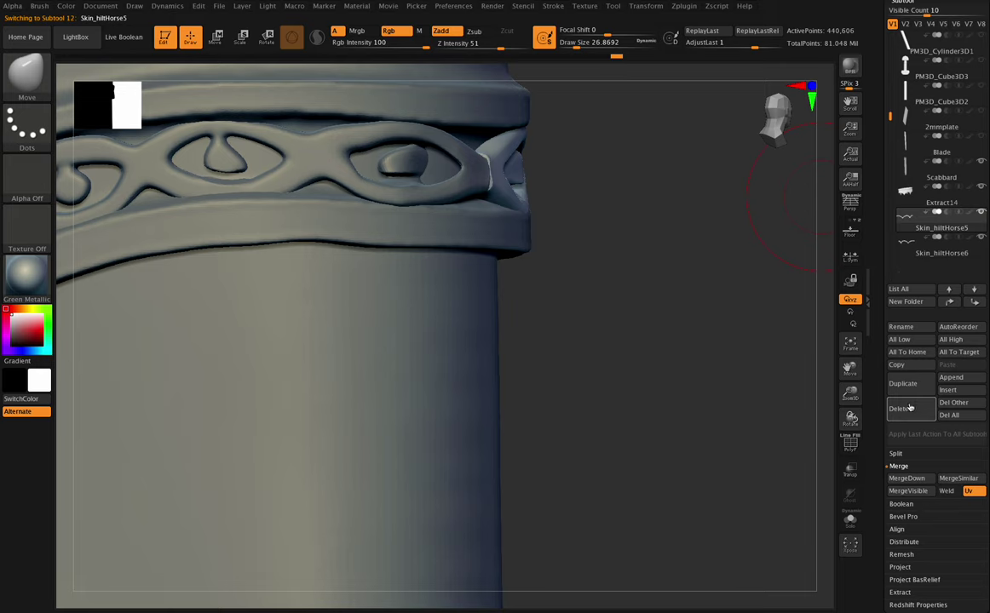
pyautogui.click(905, 478)
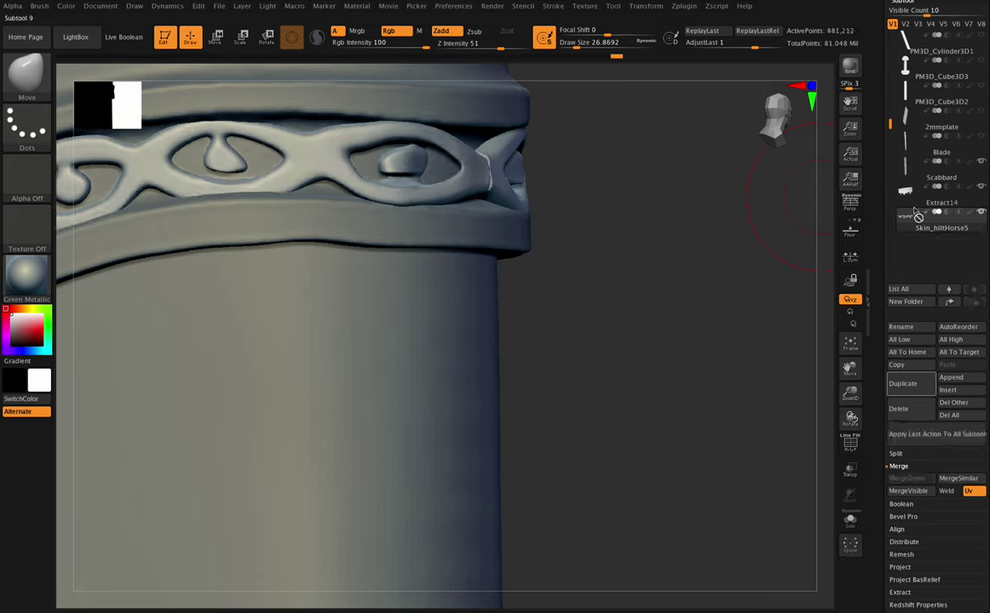
# - Hide the Extract14 collar and the Scabbard, and remesh the merged chain with DynaMesh to fuse its touching ends
pyautogui.click(982, 188)
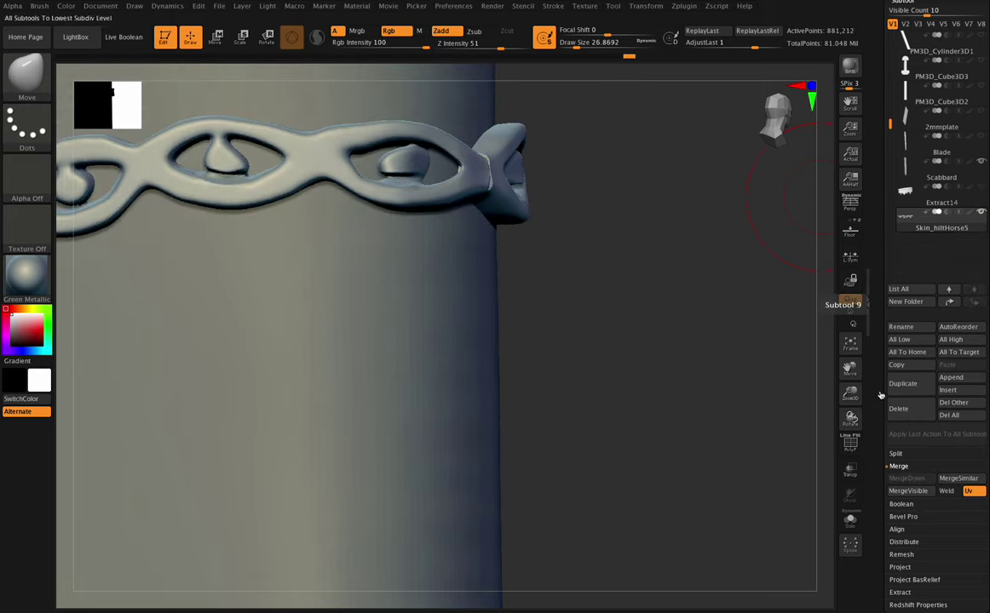
pyautogui.click(980, 161)
pyautogui.moveTo(851, 417); pyautogui.dragTo(816, 396)
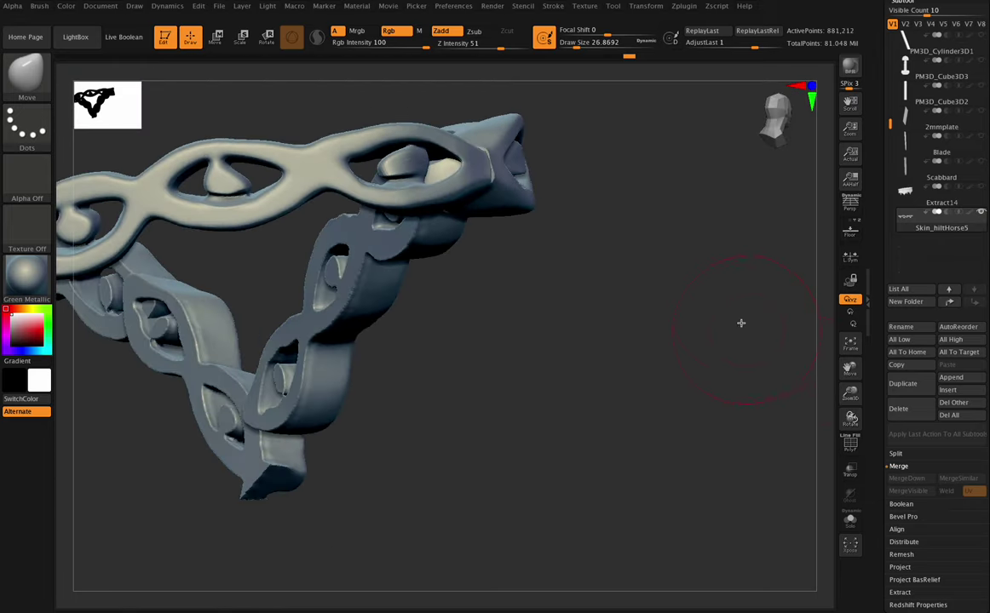
pyautogui.keyDown('ctrl'); pyautogui.moveTo(691, 289); pyautogui.dragTo(701, 328); pyautogui.keyUp('ctrl')
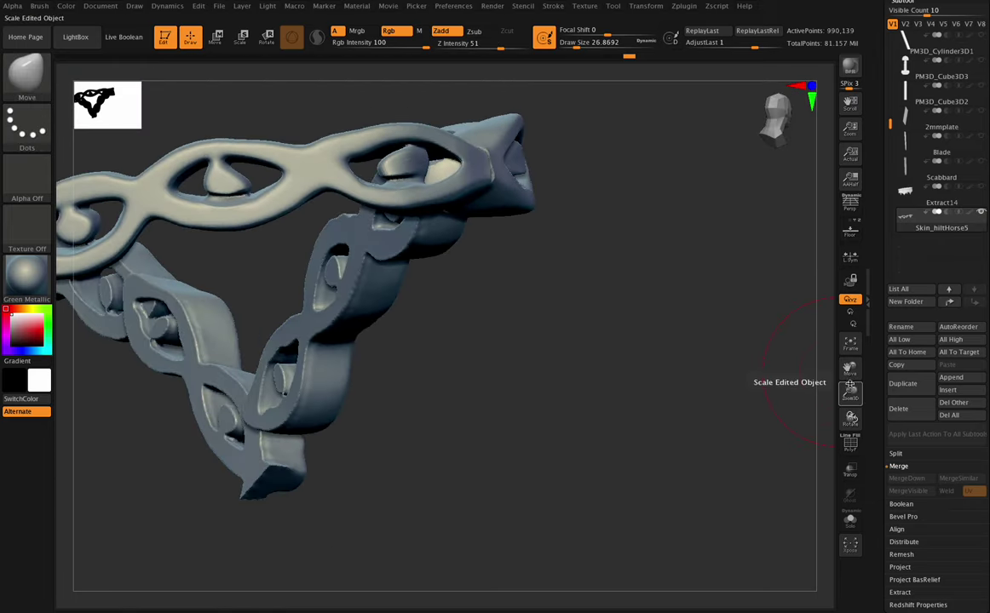
pyautogui.moveTo(849, 388)
pyautogui.mouseDown()
pyautogui.moveTo(772, 351)
pyautogui.moveTo(775, 331)
pyautogui.moveTo(745, 304)
pyautogui.mouseUp()
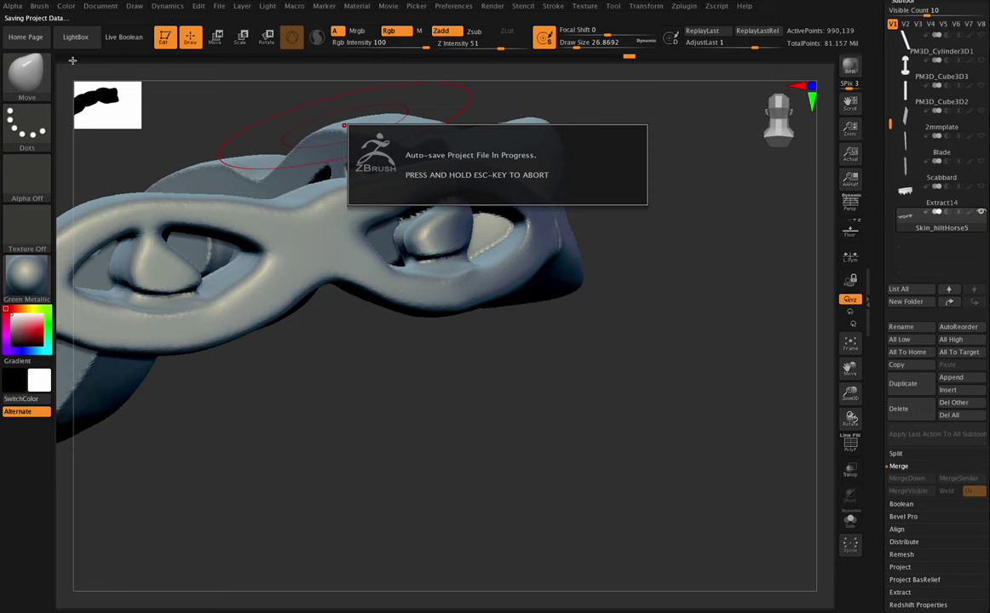
# - Flatten the fused joint beside the end eye with the Flatten brush at draw size 10.54 and remesh the chain
pyautogui.click(46, 73)
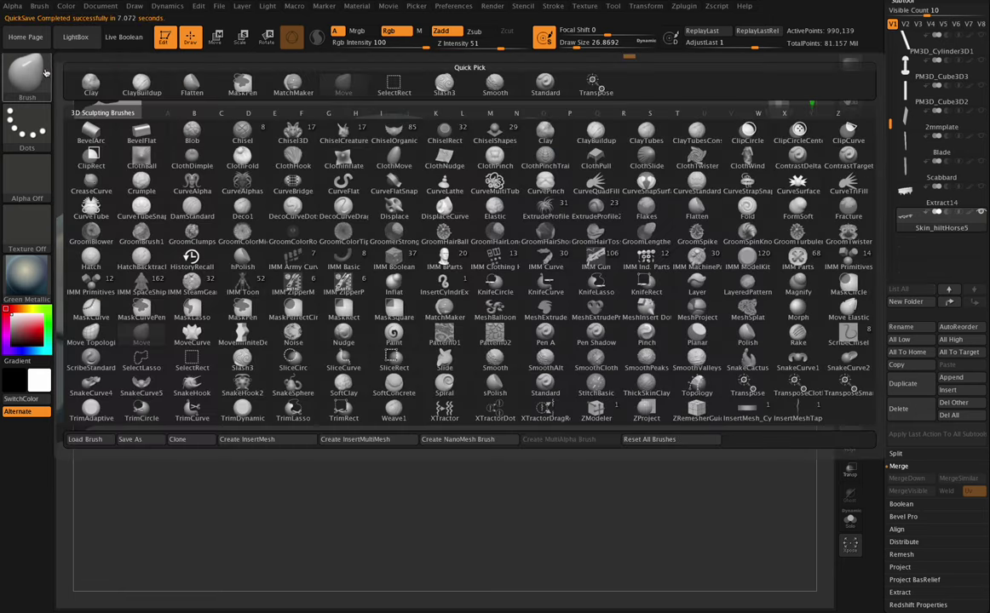
pyautogui.click(183, 83)
pyautogui.moveTo(569, 43); pyautogui.dragTo(571, 43)
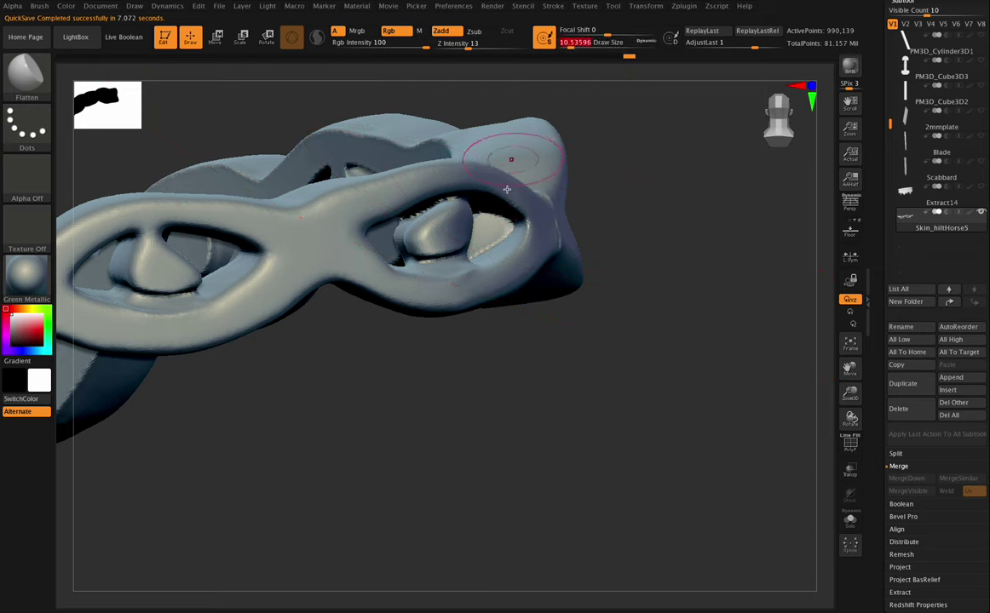
pyautogui.moveTo(507, 225); pyautogui.dragTo(491, 233)
pyautogui.keyDown('ctrl'); pyautogui.moveTo(595, 312); pyautogui.dragTo(598, 329); pyautogui.keyUp('ctrl')
# - Check the symmetry axis settings and examine the fused chain joints at both side arches
pyautogui.moveTo(849, 415); pyautogui.dragTo(851, 416)
pyautogui.click(645, 6)
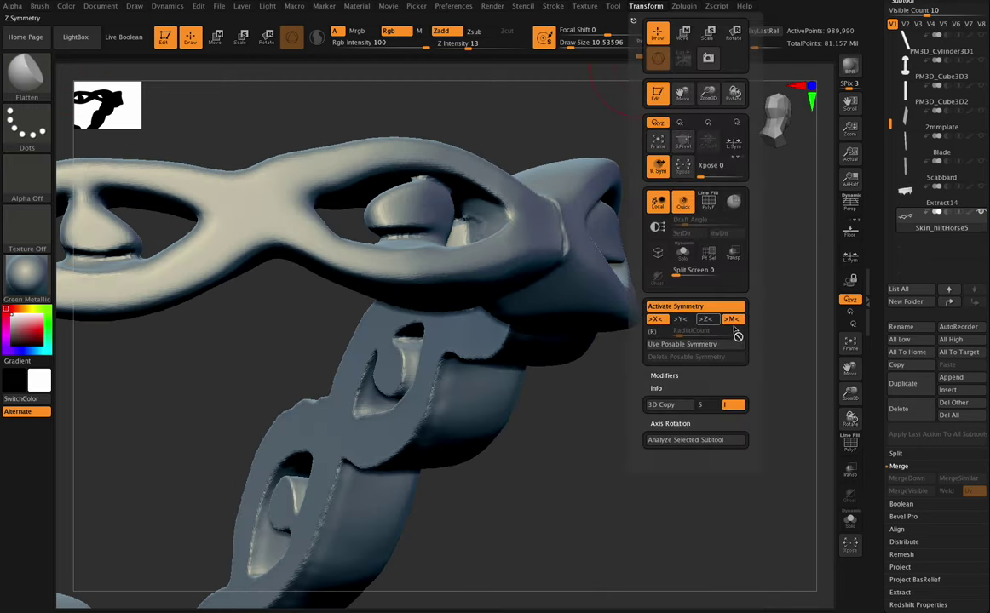
pyautogui.moveTo(850, 418); pyautogui.dragTo(788, 383)
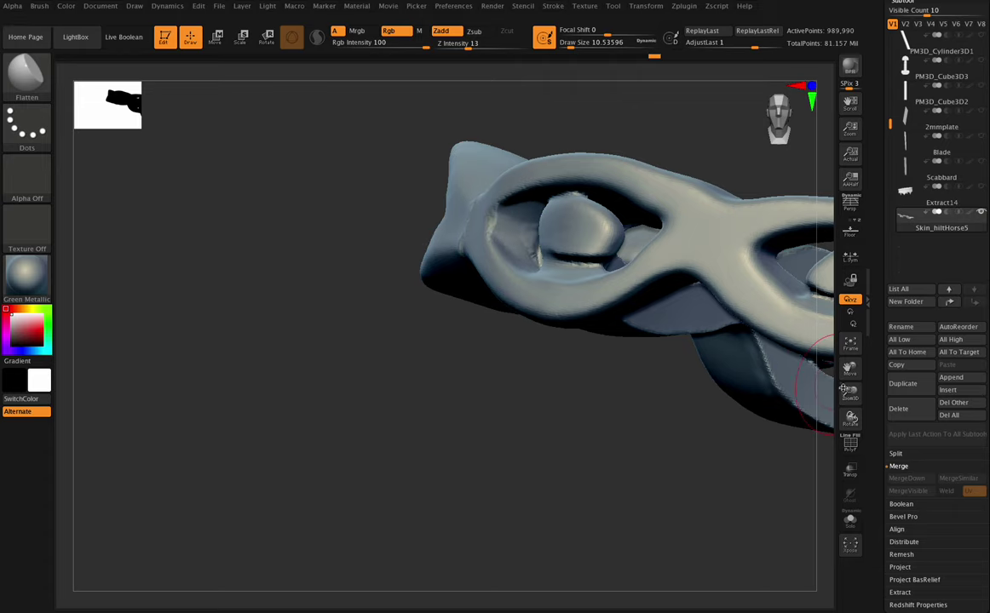
pyautogui.moveTo(846, 391); pyautogui.dragTo(841, 373)
pyautogui.moveTo(848, 417); pyautogui.dragTo(773, 405)
pyautogui.moveTo(849, 418); pyautogui.dragTo(767, 379)
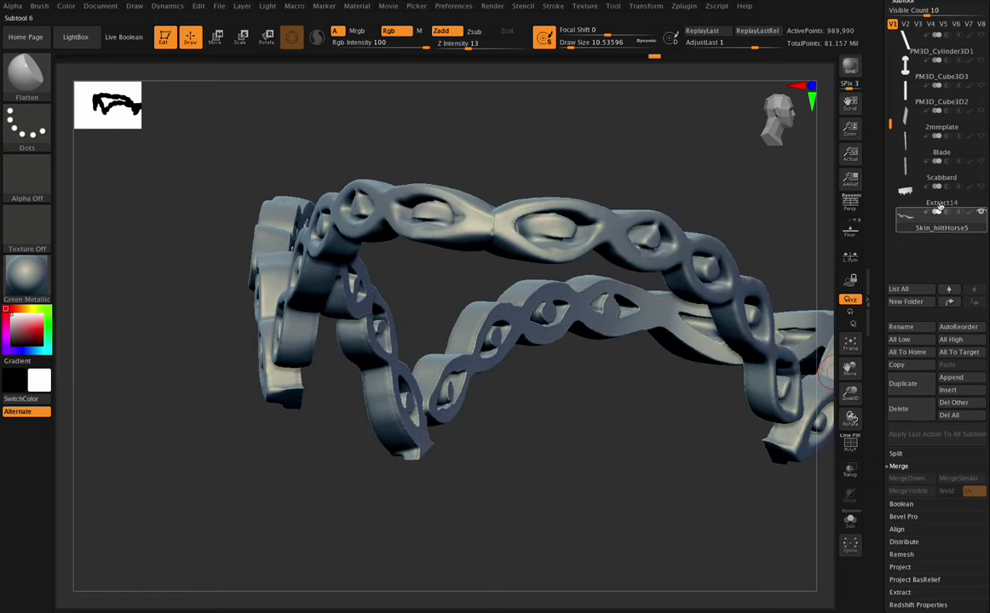
# - Show the Extract14 collar again and smooth the chain's fused joint at the side arch's crest
pyautogui.click(982, 190)
pyautogui.moveTo(851, 365); pyautogui.dragTo(853, 361)
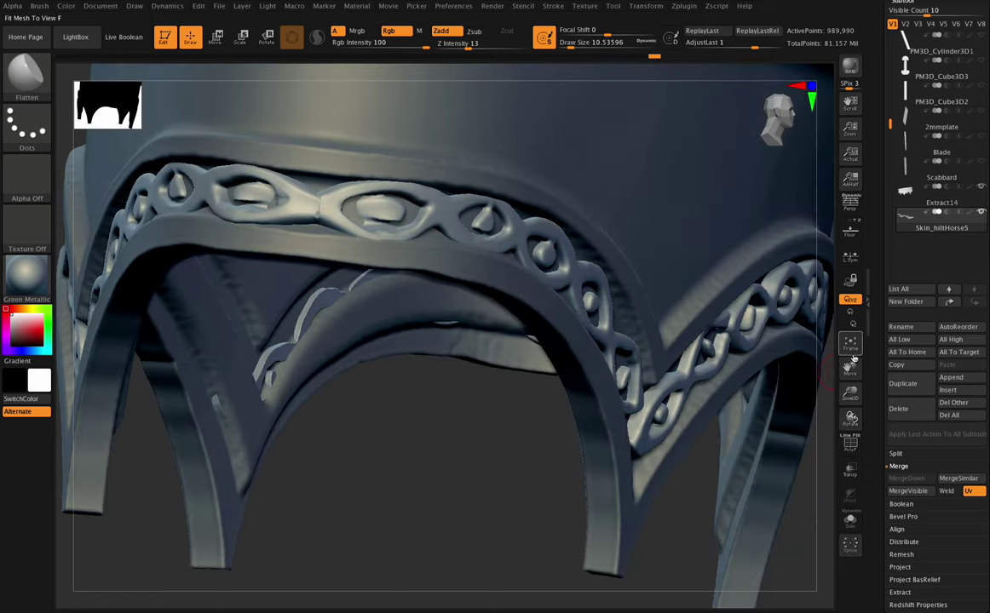
pyautogui.keyDown('shift'); pyautogui.moveTo(240, 176); pyautogui.dragTo(268, 197); pyautogui.keyUp('shift')
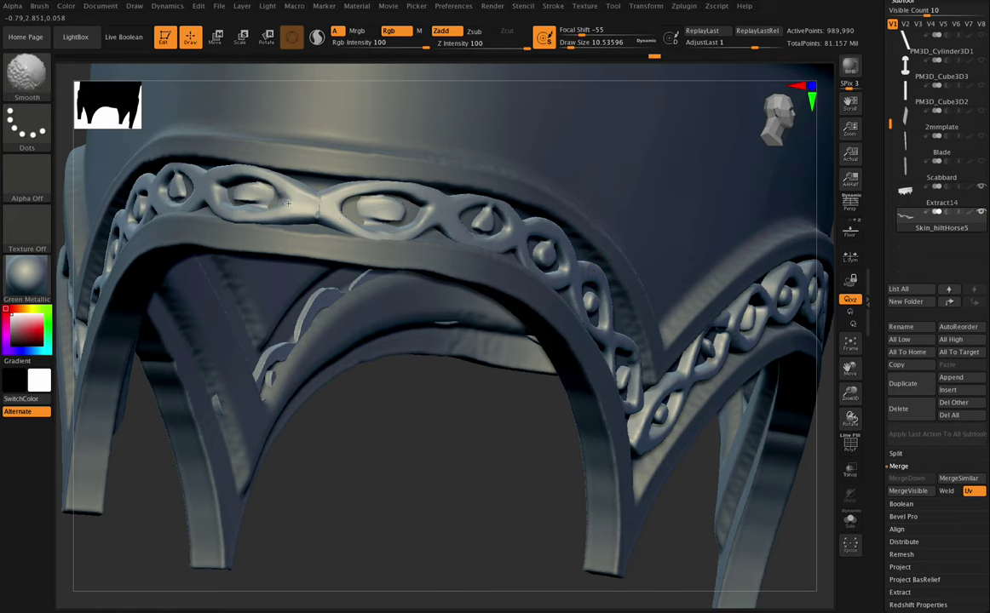
pyautogui.moveTo(846, 416); pyautogui.dragTo(792, 418)
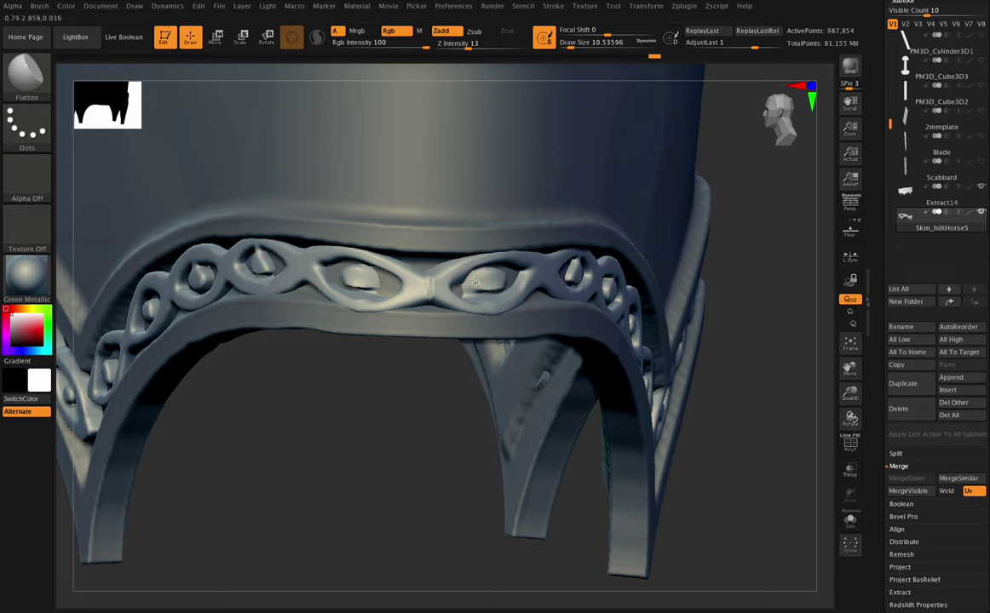
# - Reshape the eye centres beside the side arch's fused joint with the Move brush at draw size 26.87, undoing the last stroke
pyautogui.moveTo(849, 394); pyautogui.dragTo(719, 362)
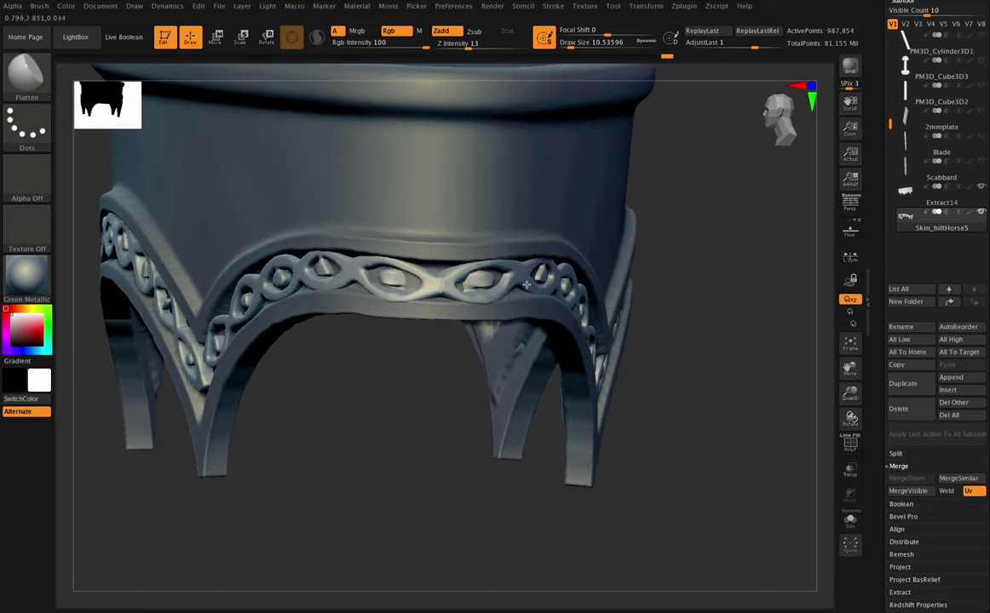
pyautogui.moveTo(858, 420)
pyautogui.mouseDown()
pyautogui.moveTo(888, 412)
pyautogui.moveTo(853, 411)
pyautogui.mouseUp()
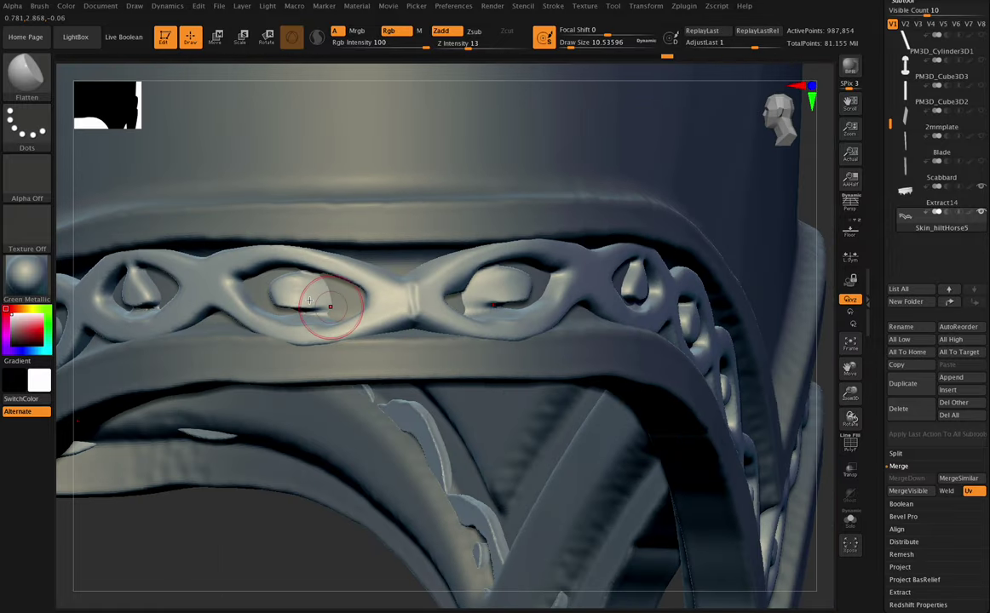
pyautogui.click(26, 75)
pyautogui.click(338, 89)
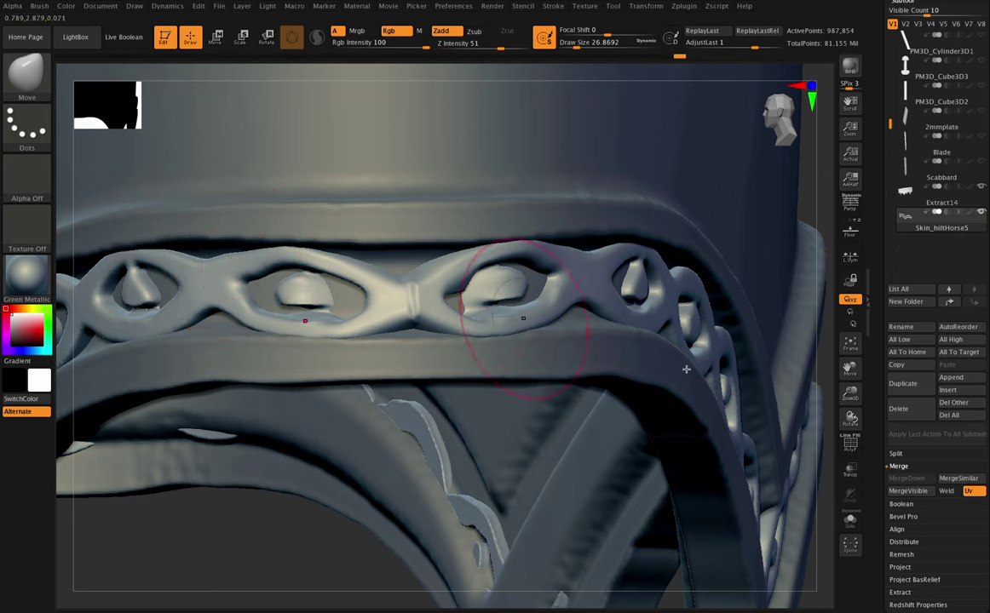
pyautogui.moveTo(851, 419); pyautogui.dragTo(840, 389)
pyautogui.moveTo(396, 225); pyautogui.dragTo(400, 211)
pyautogui.hotkey('ctrl', 'z')
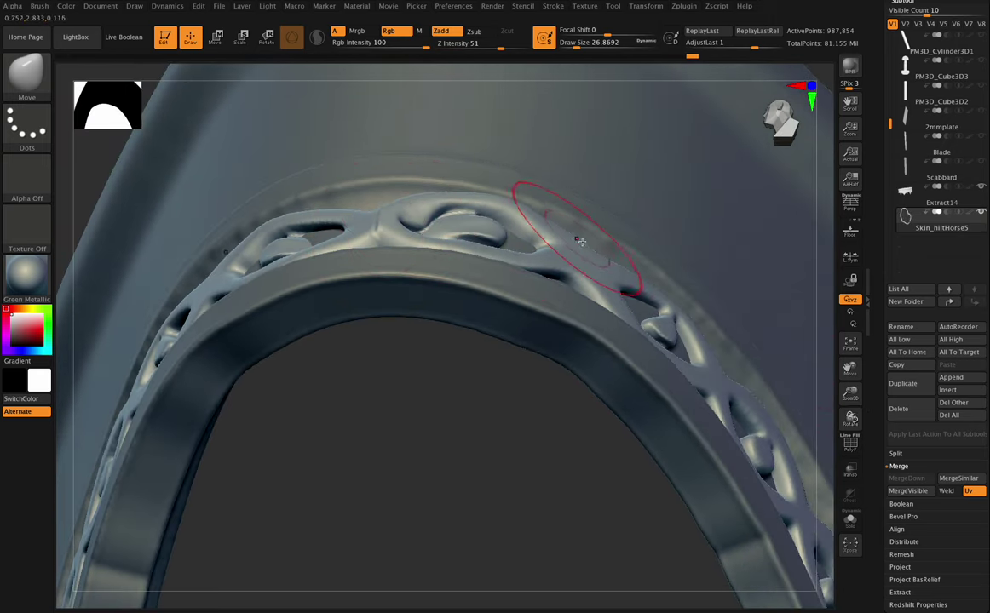
# - Undo the last Move stroke on the eye chain and set the brush's draw size to 70.82
pyautogui.moveTo(852, 418); pyautogui.dragTo(805, 452)
pyautogui.moveTo(851, 392)
pyautogui.mouseDown()
pyautogui.moveTo(799, 373)
pyautogui.moveTo(959, 418)
pyautogui.mouseUp()
pyautogui.moveTo(851, 417); pyautogui.dragTo(884, 405)
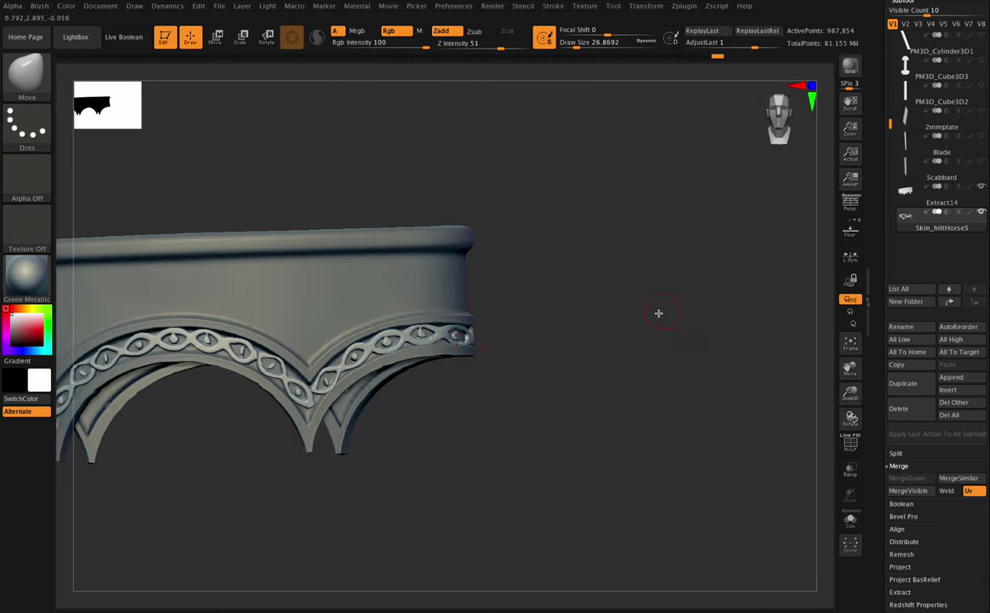
pyautogui.hotkey('ctrl', 'z')
pyautogui.click(587, 43)
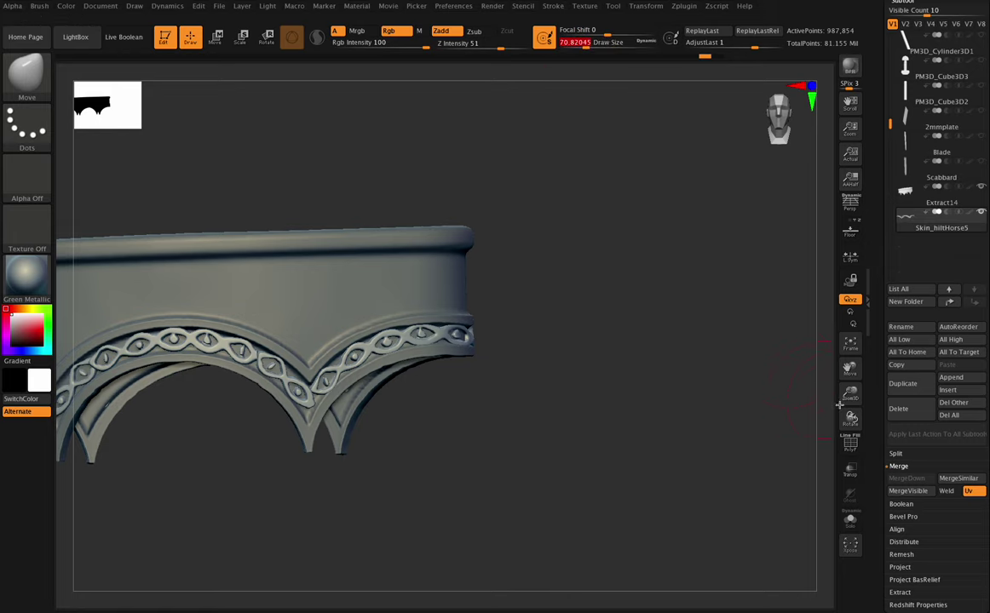
pyautogui.moveTo(845, 414); pyautogui.dragTo(539, 322)
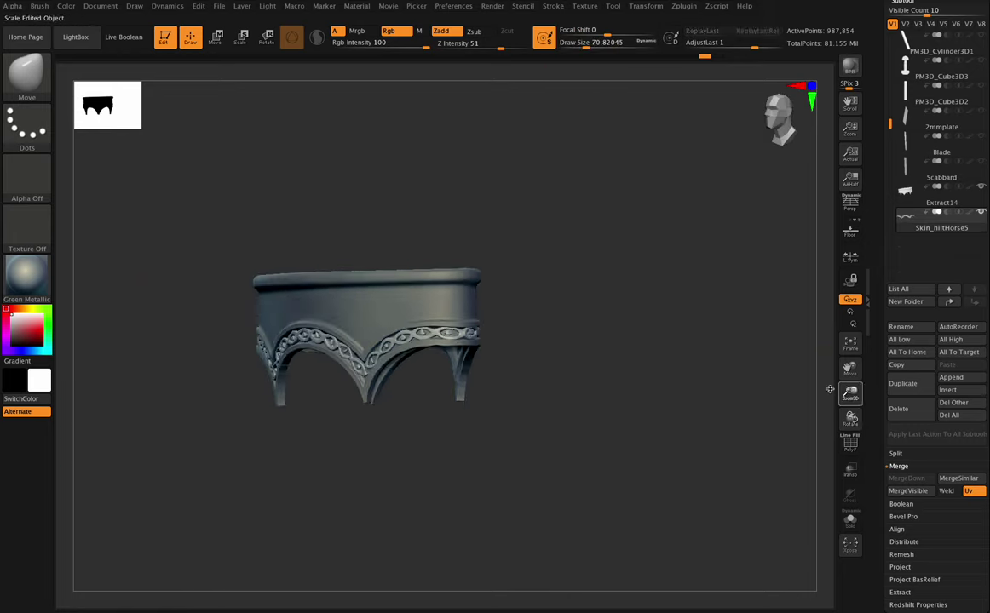
pyautogui.moveTo(829, 390); pyautogui.dragTo(929, 366)
pyautogui.moveTo(850, 418)
pyautogui.mouseDown()
pyautogui.moveTo(860, 408)
pyautogui.moveTo(852, 402)
pyautogui.mouseUp()
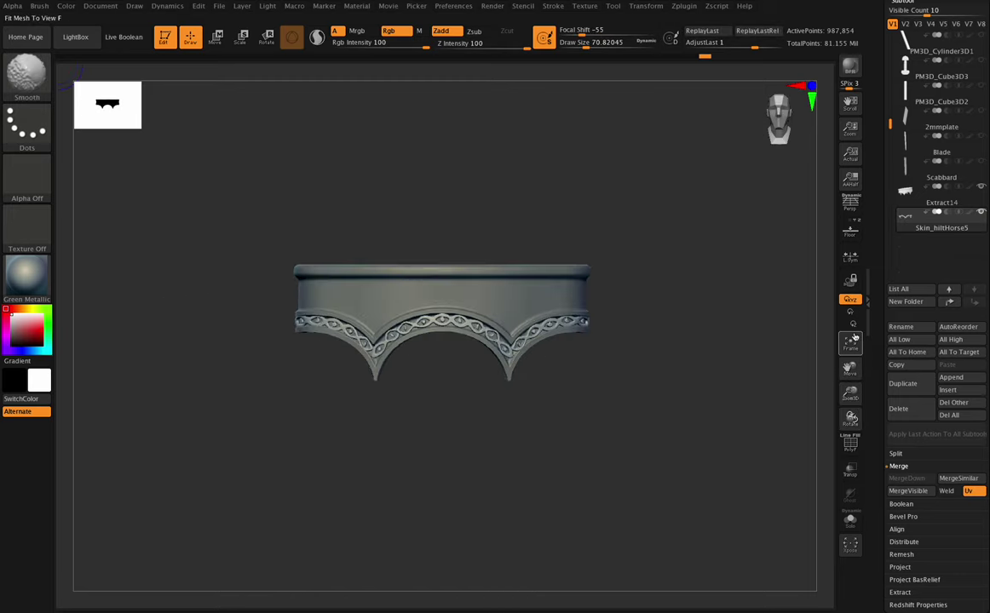
# - Merge the eye chain into the Extract14 collar and remesh the combined piece with DynaMesh
pyautogui.click(940, 202)
pyautogui.click(903, 478)
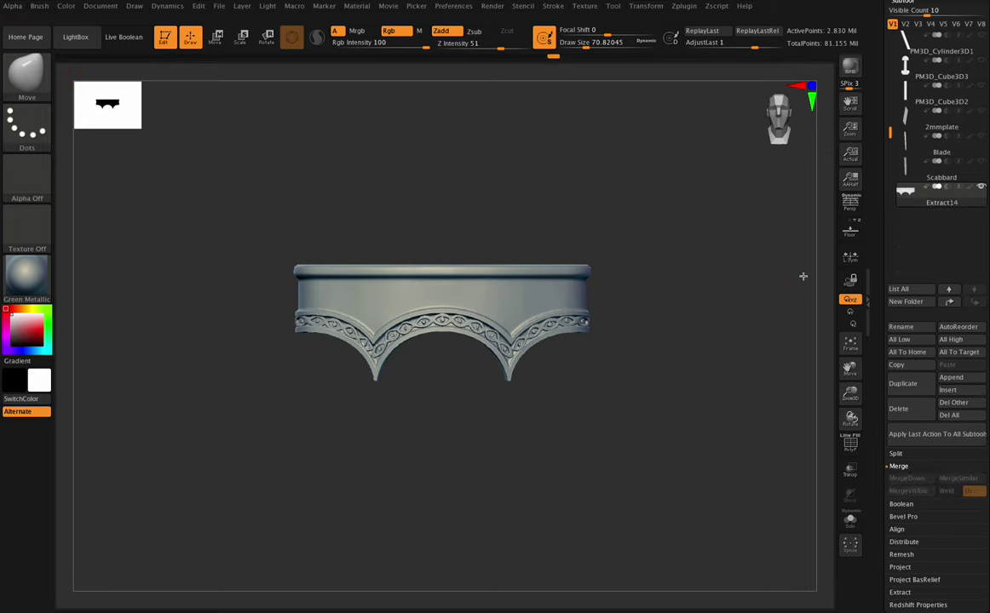
pyautogui.press('ctrl')
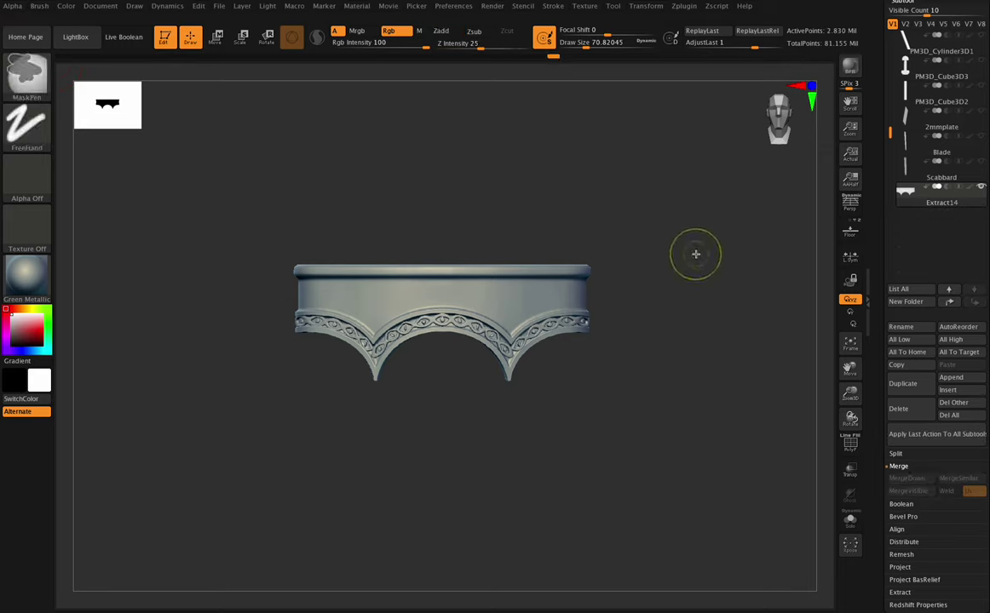
pyautogui.keyDown('ctrl'); pyautogui.moveTo(695, 253); pyautogui.dragTo(718, 300); pyautogui.keyUp('ctrl')
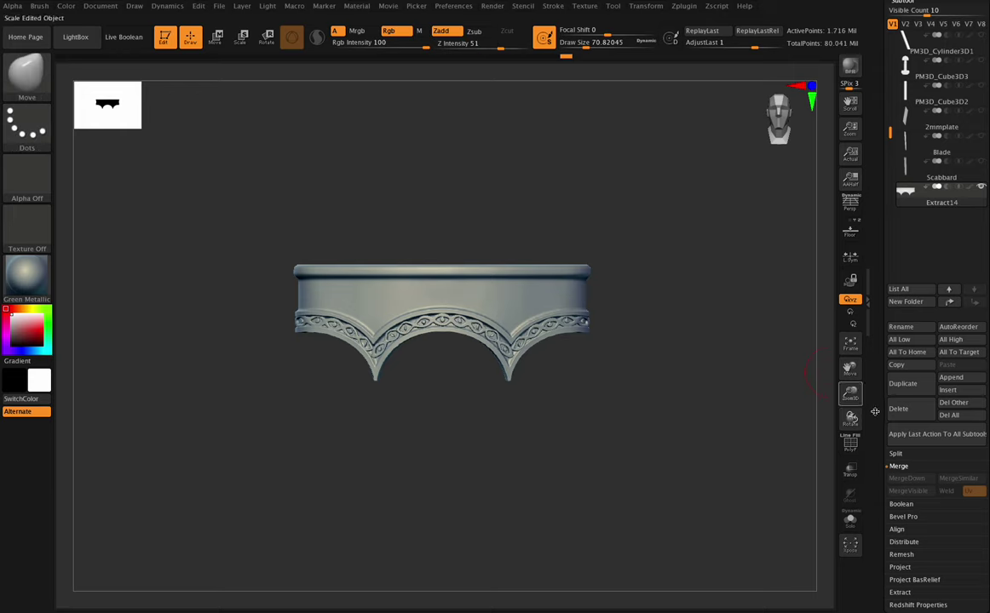
# - Show the PM3D_Cube3D3 hilt, PM3D_Cube3D2, Blade and Scabbard subtools around the merged collar
pyautogui.moveTo(850, 394)
pyautogui.mouseDown()
pyautogui.moveTo(837, 408)
pyautogui.moveTo(816, 379)
pyautogui.moveTo(871, 397)
pyautogui.moveTo(871, 369)
pyautogui.mouseUp()
pyautogui.moveTo(850, 388); pyautogui.dragTo(784, 383)
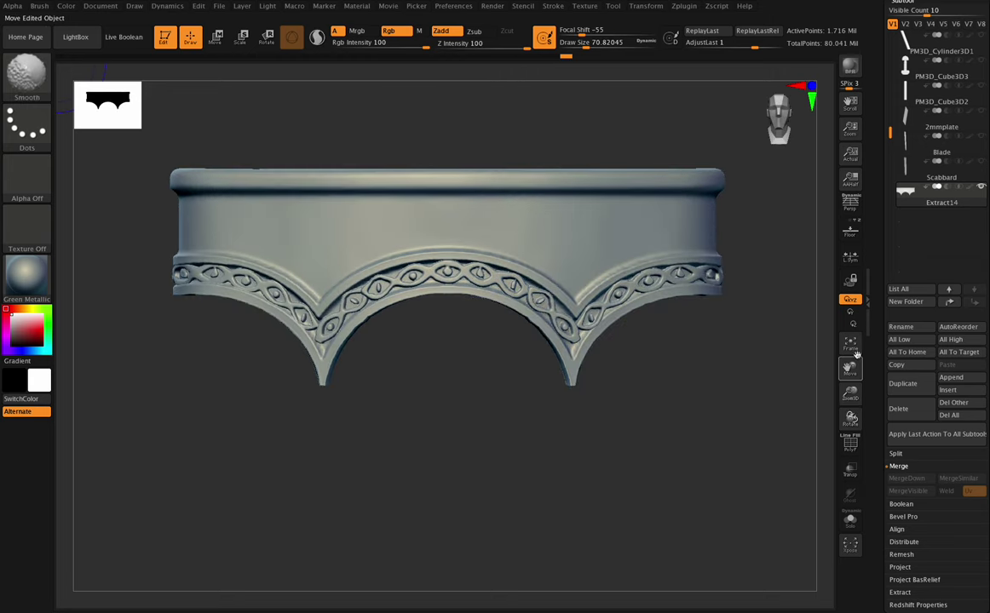
pyautogui.click(980, 64)
pyautogui.click(980, 89)
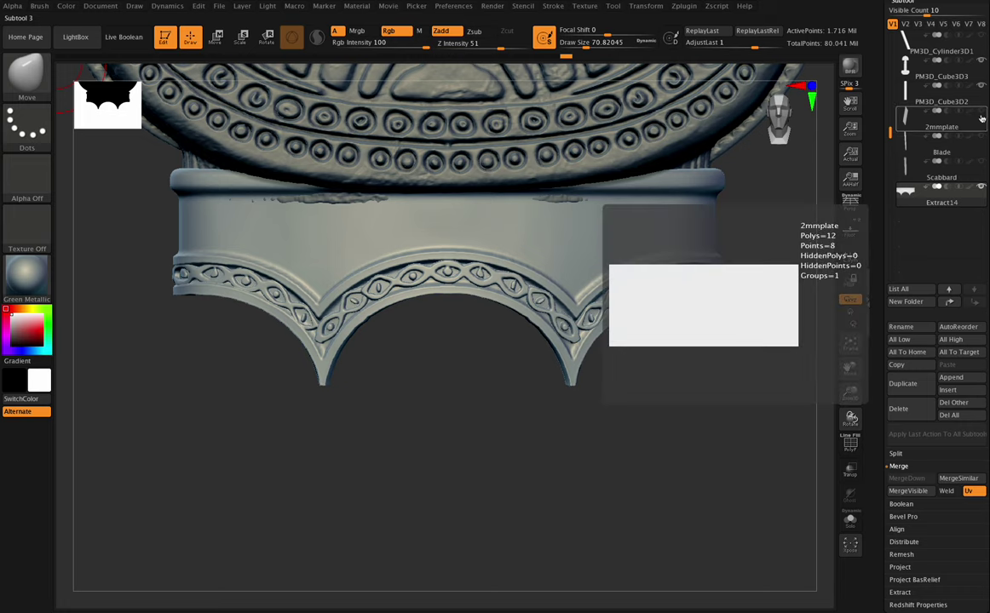
pyautogui.moveTo(980, 142)
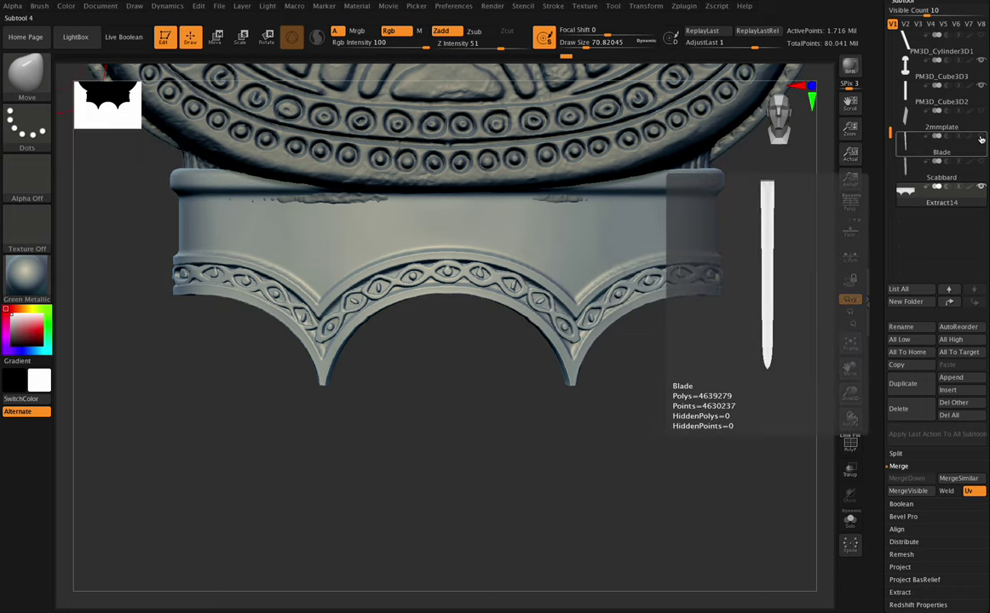
pyautogui.moveTo(981, 142); pyautogui.dragTo(970, 194)
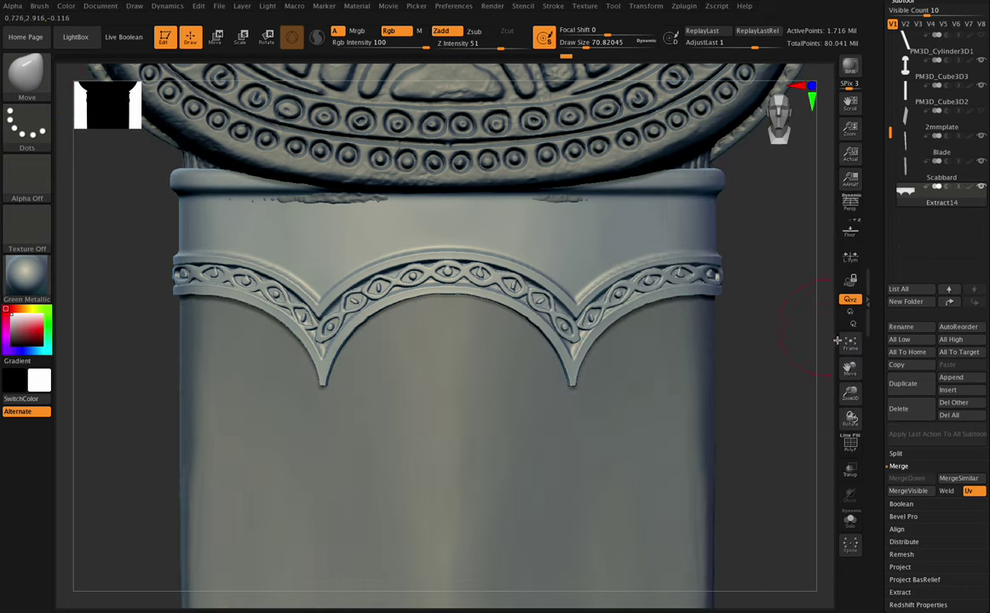
pyautogui.moveTo(847, 368)
pyautogui.mouseDown()
pyautogui.moveTo(844, 383)
pyautogui.moveTo(841, 374)
pyautogui.mouseUp()
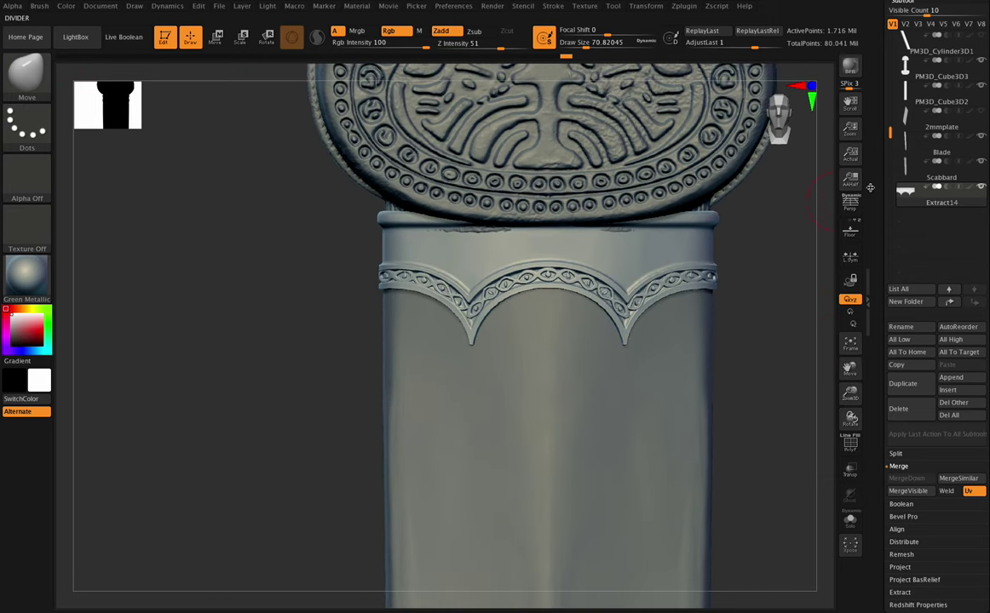
# - Move the PM3D_Cube3D3 hilt slightly up along the sword's axis to clear its guard from the collar's rim
pyautogui.click(922, 75)
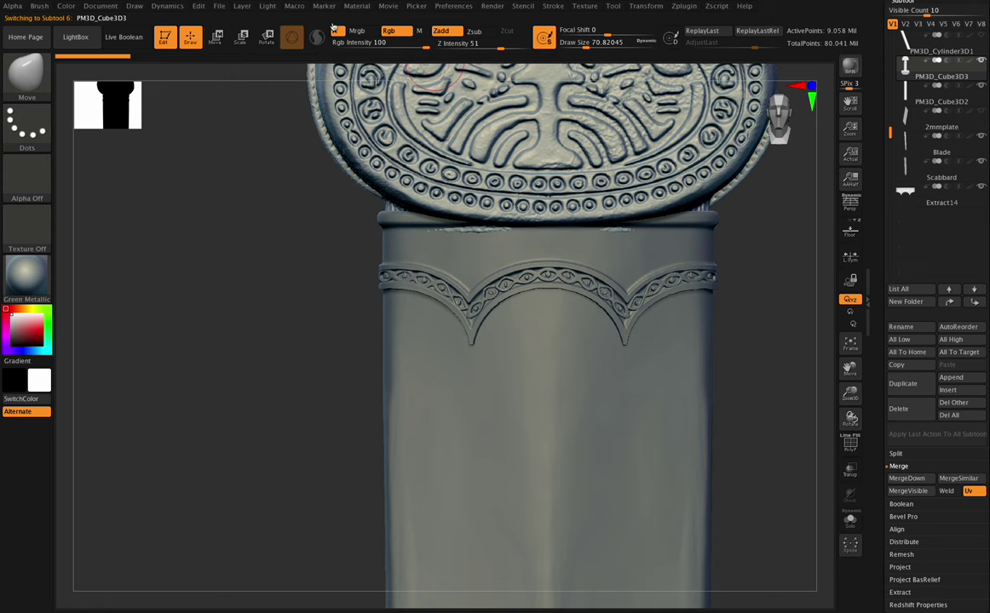
pyautogui.moveTo(849, 367); pyautogui.dragTo(881, 264)
pyautogui.click(217, 36)
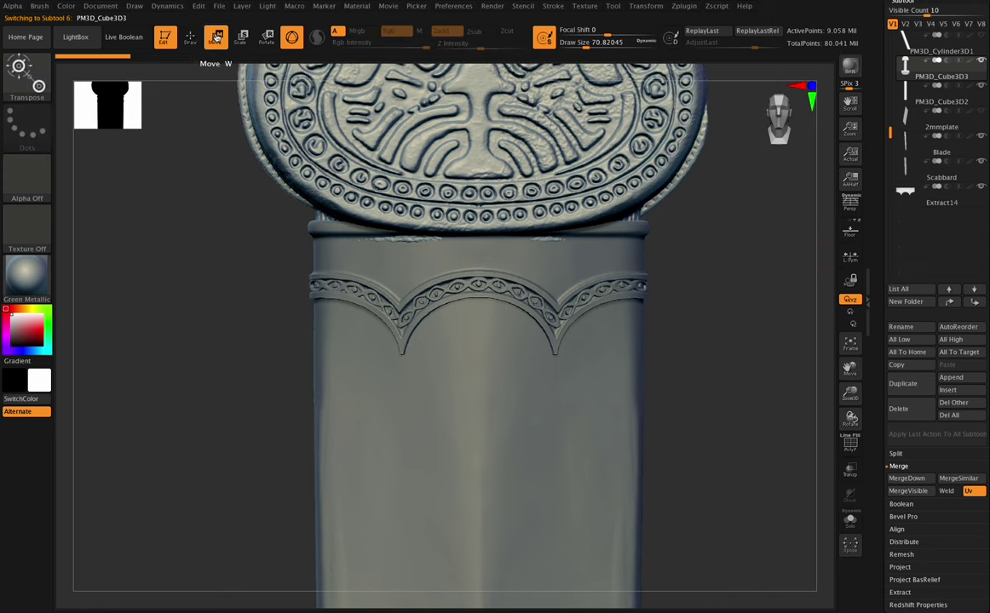
pyautogui.moveTo(850, 369)
pyautogui.mouseDown()
pyautogui.moveTo(849, 432)
pyautogui.moveTo(843, 361)
pyautogui.mouseUp()
pyautogui.click(851, 345)
pyautogui.moveTo(444, 70); pyautogui.dragTo(447, 63)
pyautogui.moveTo(845, 369); pyautogui.dragTo(868, 433)
pyautogui.moveTo(850, 396); pyautogui.dragTo(865, 434)
pyautogui.moveTo(499, 172)
pyautogui.mouseDown()
pyautogui.moveTo(498, 138)
pyautogui.moveTo(498, 178)
pyautogui.mouseUp()
pyautogui.moveTo(846, 368); pyautogui.dragTo(839, 210)
pyautogui.moveTo(849, 418); pyautogui.dragTo(825, 416)
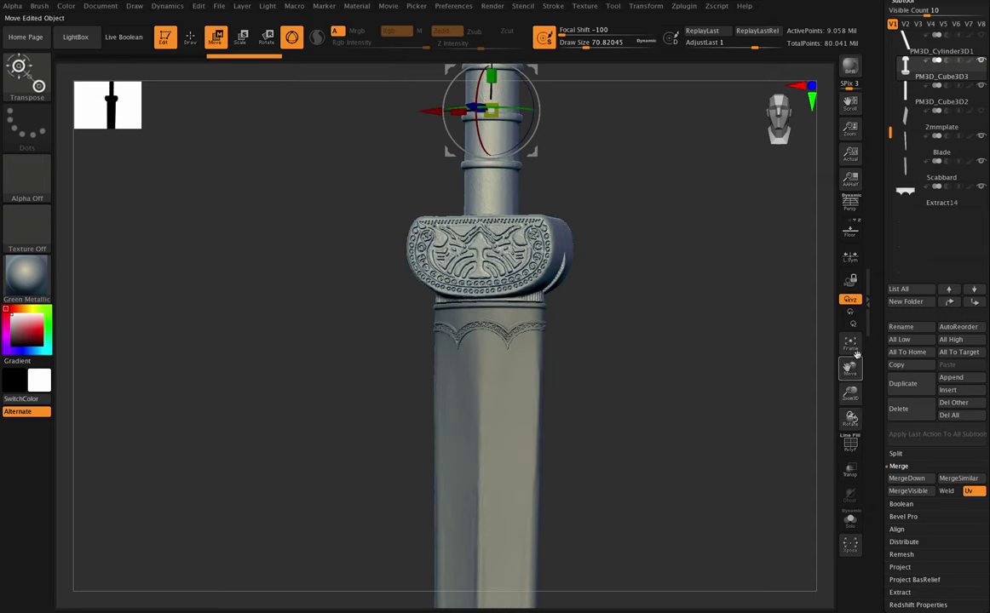
# - Turn on polypaint for the Scabbard and the other visible subtools, and examine the scabbard's full length down to its tip
pyautogui.click(932, 180)
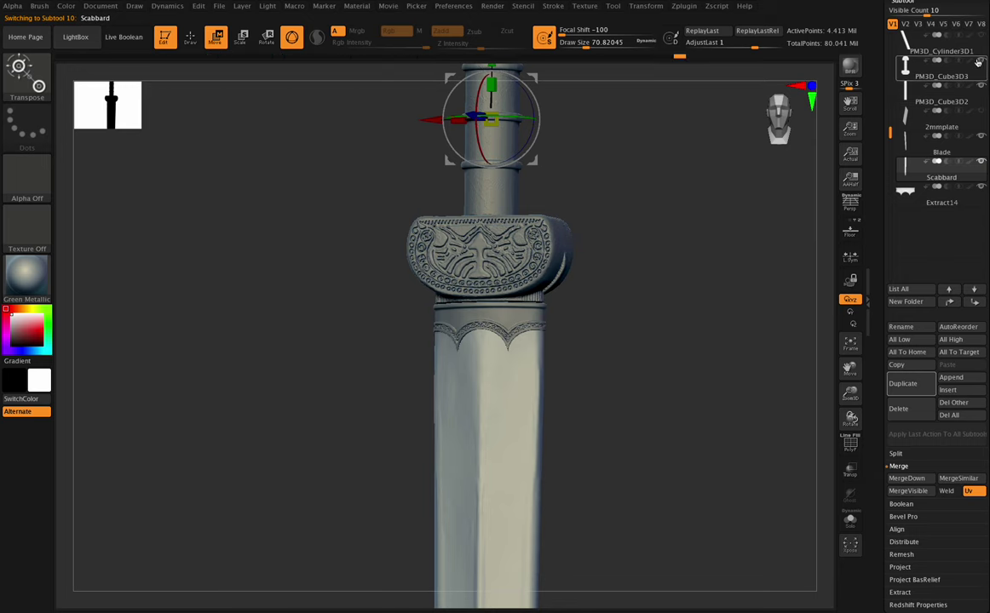
pyautogui.click(979, 86)
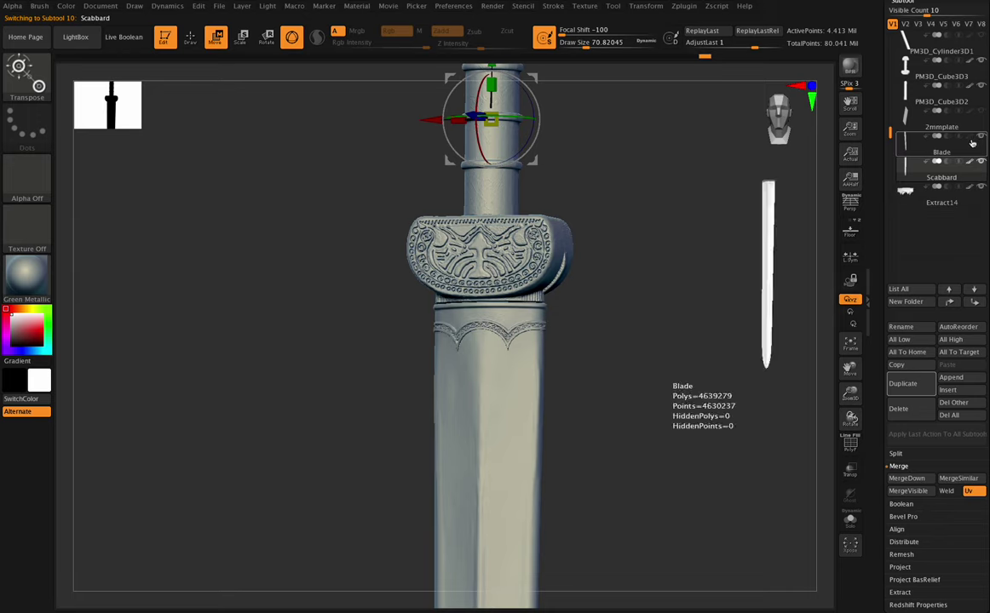
pyautogui.moveTo(859, 389); pyautogui.dragTo(839, 380)
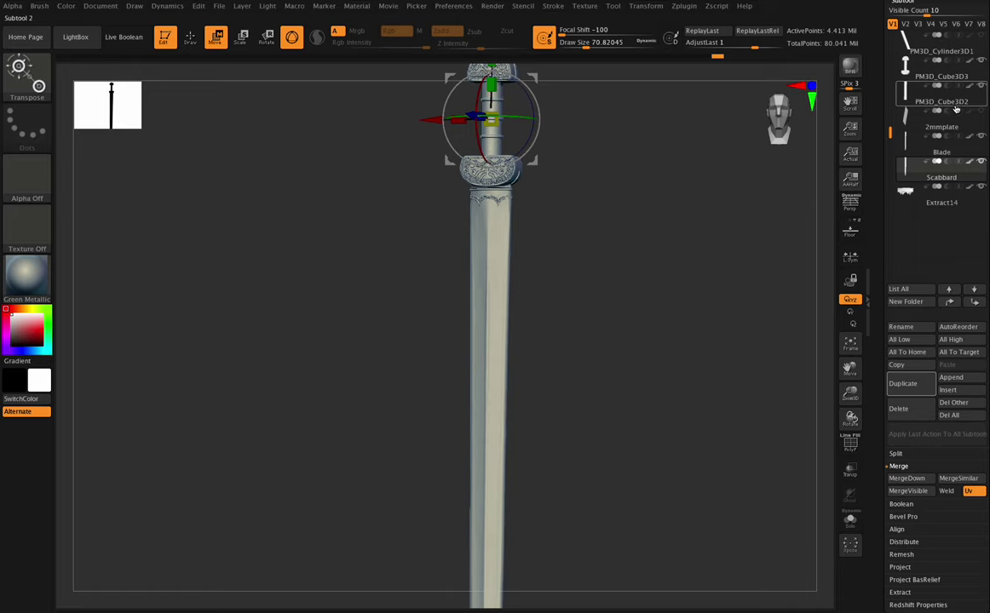
pyautogui.moveTo(851, 392); pyautogui.dragTo(875, 465)
pyautogui.moveTo(851, 417); pyautogui.dragTo(846, 375)
pyautogui.click(851, 349)
pyautogui.click(854, 350)
pyautogui.click(851, 353)
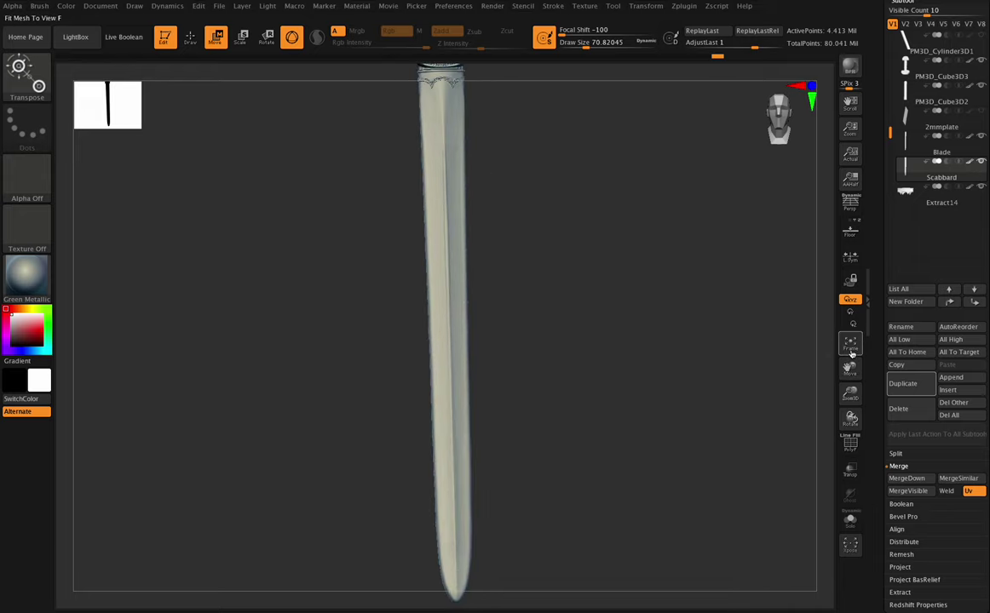
# - Select the Extract14 collar, frame the guard and collar at an angle, and render the view in Best quality
pyautogui.click(924, 201)
pyautogui.click(850, 344)
pyautogui.click(850, 351)
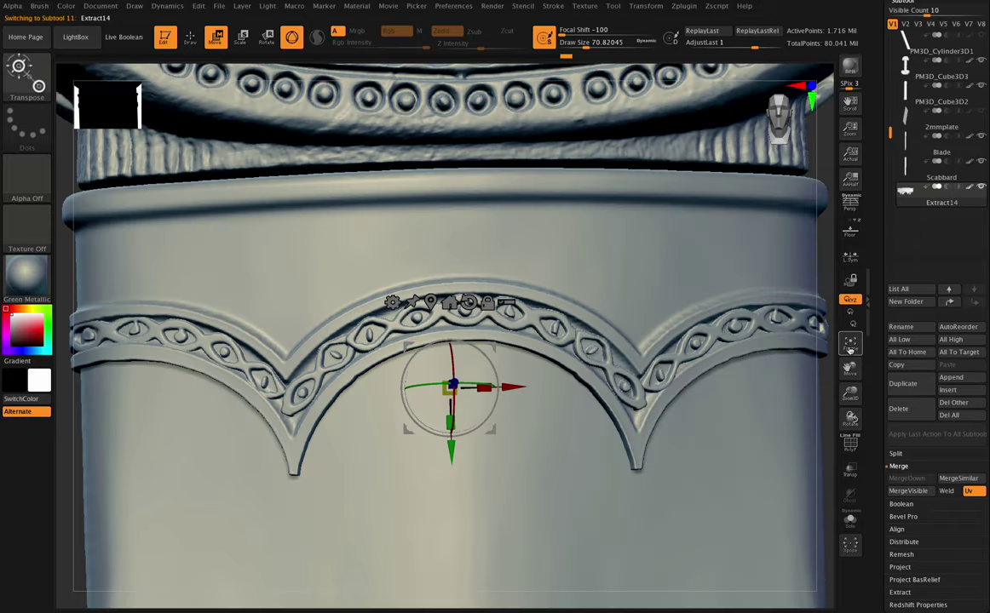
pyautogui.moveTo(846, 391); pyautogui.dragTo(757, 272)
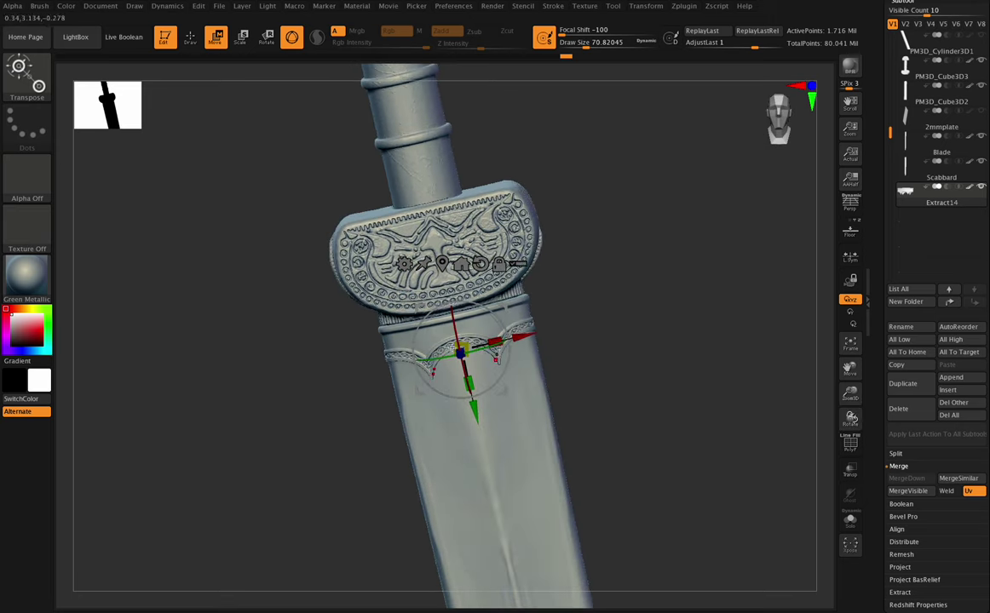
pyautogui.moveTo(849, 418); pyautogui.dragTo(849, 419)
pyautogui.click(490, 6)
pyautogui.click(531, 102)
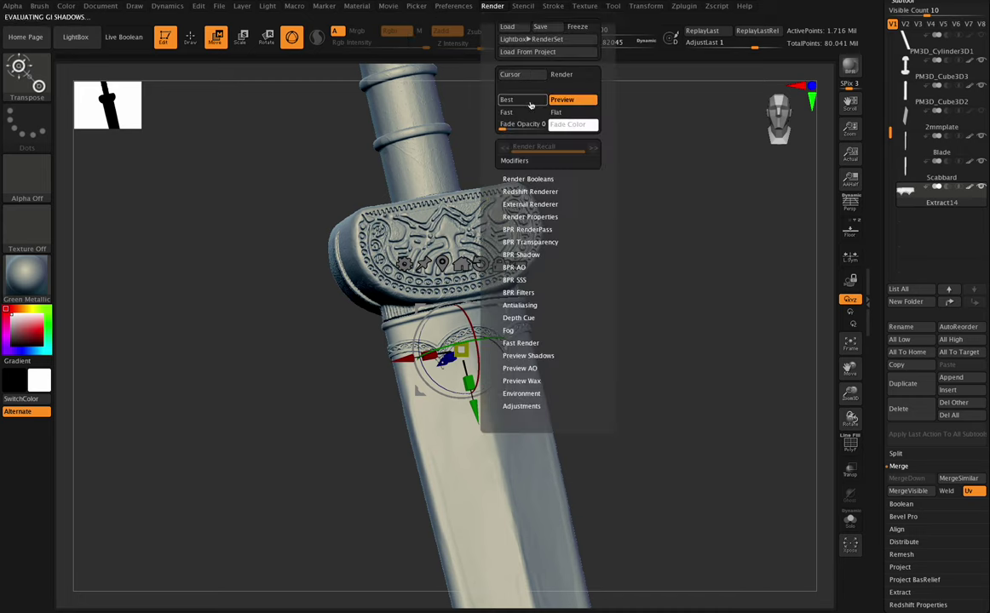